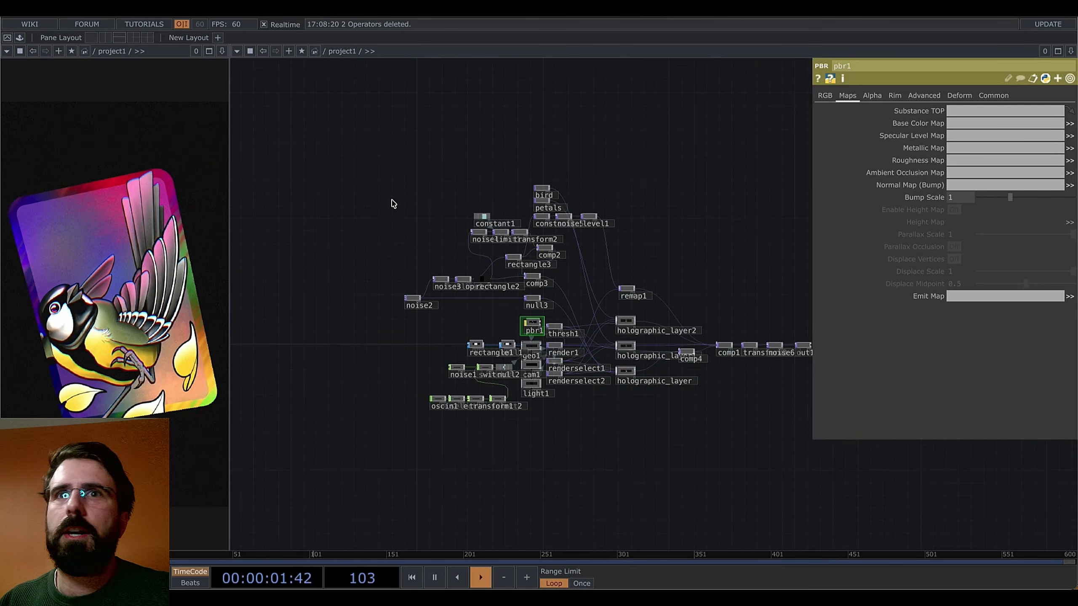
Switch to the Finder folder with bird.png, petals.png and holo cards.toe
key(super+Tab)
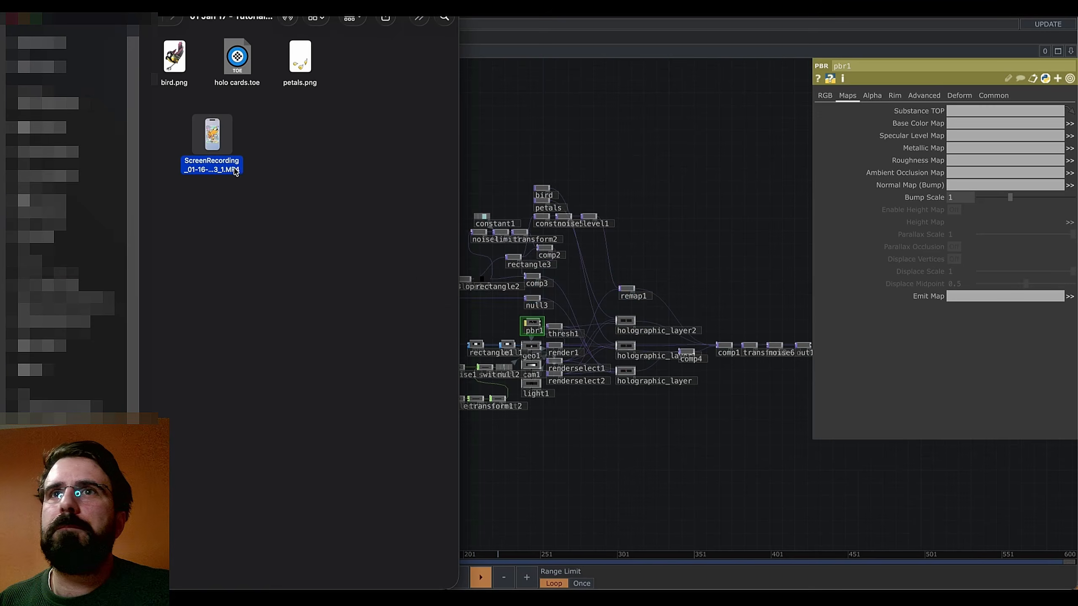
double_click(212, 136)
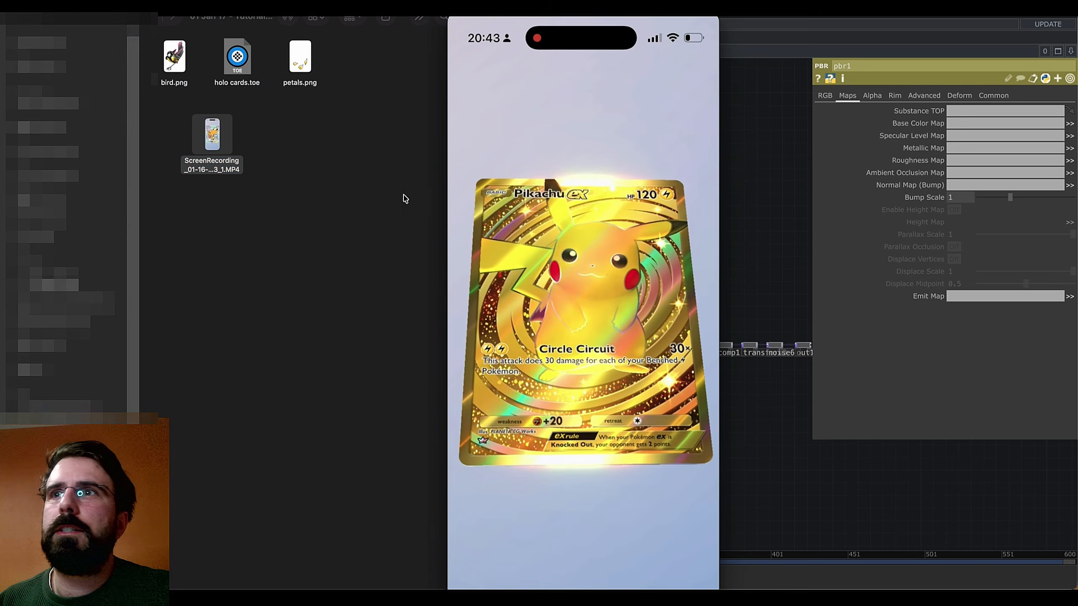
drag(603, 482, 519, 485)
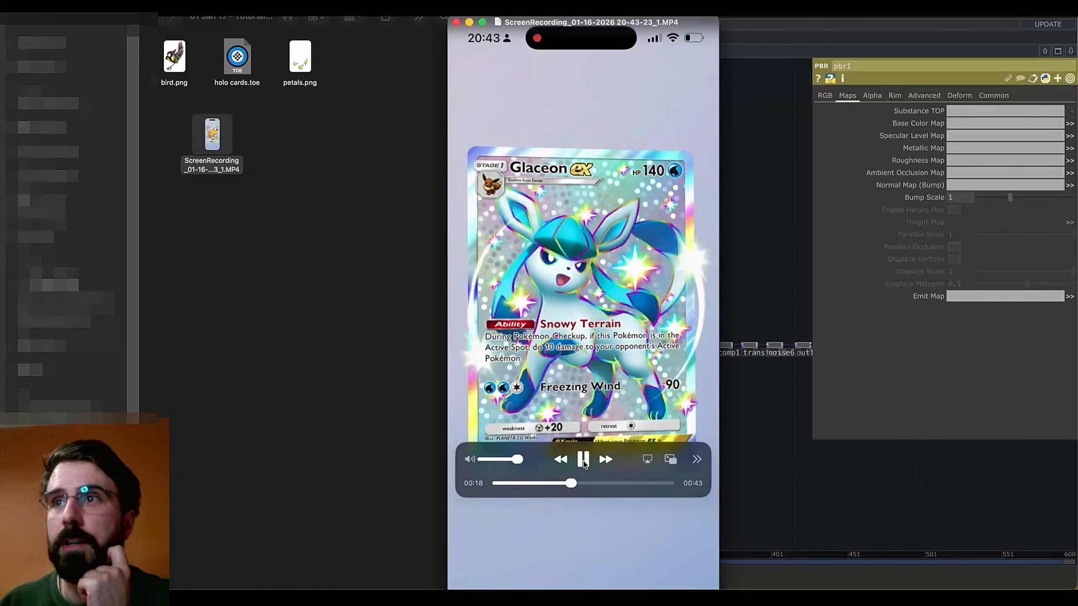
click(583, 459)
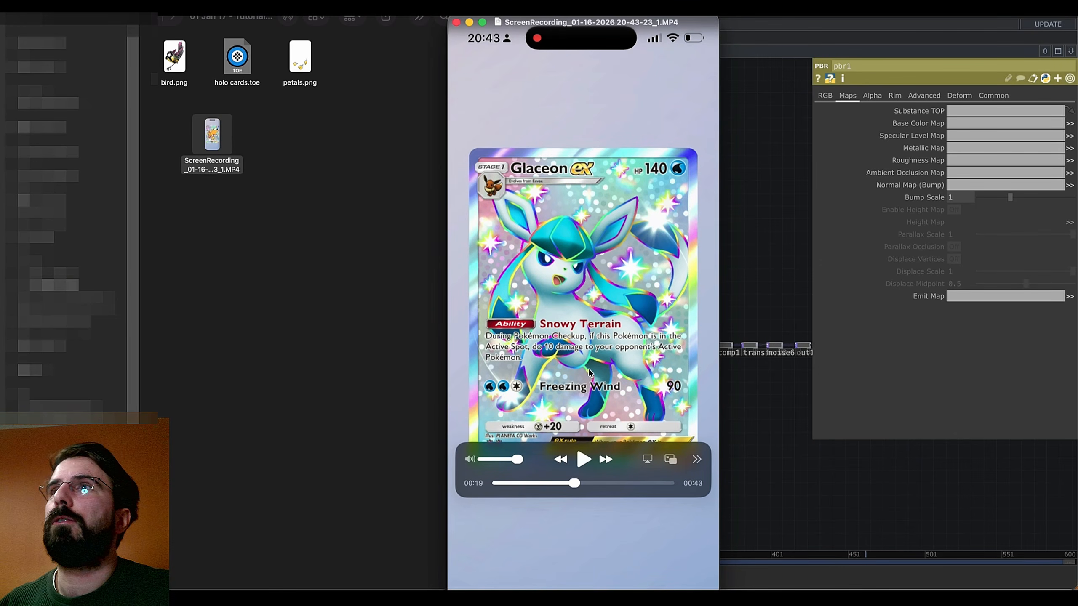
key(space)
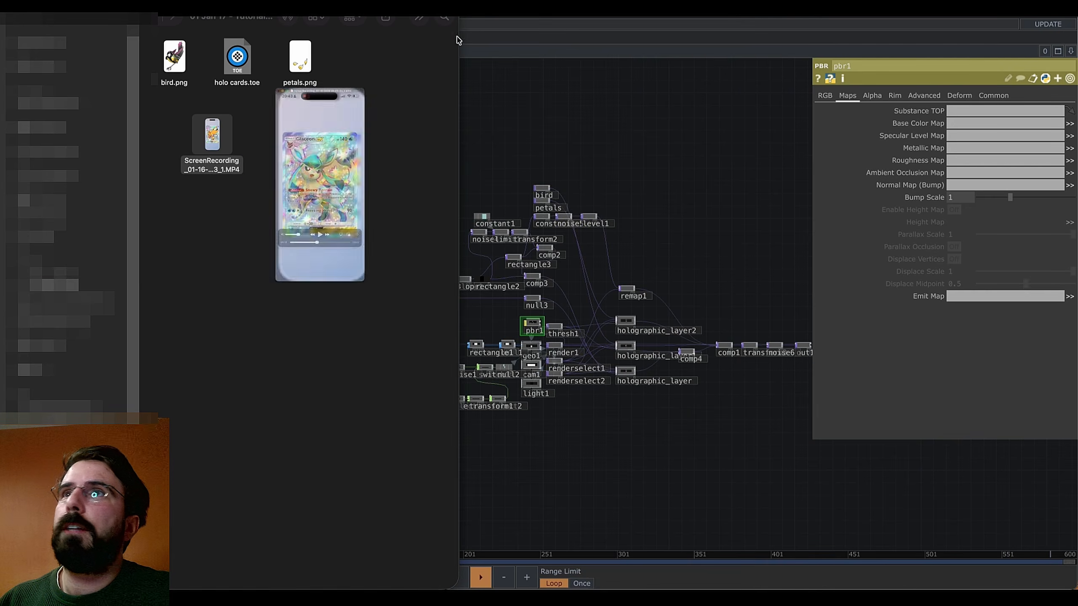
Frame the whole holographic card network, select every node and delete it
click(516, 91)
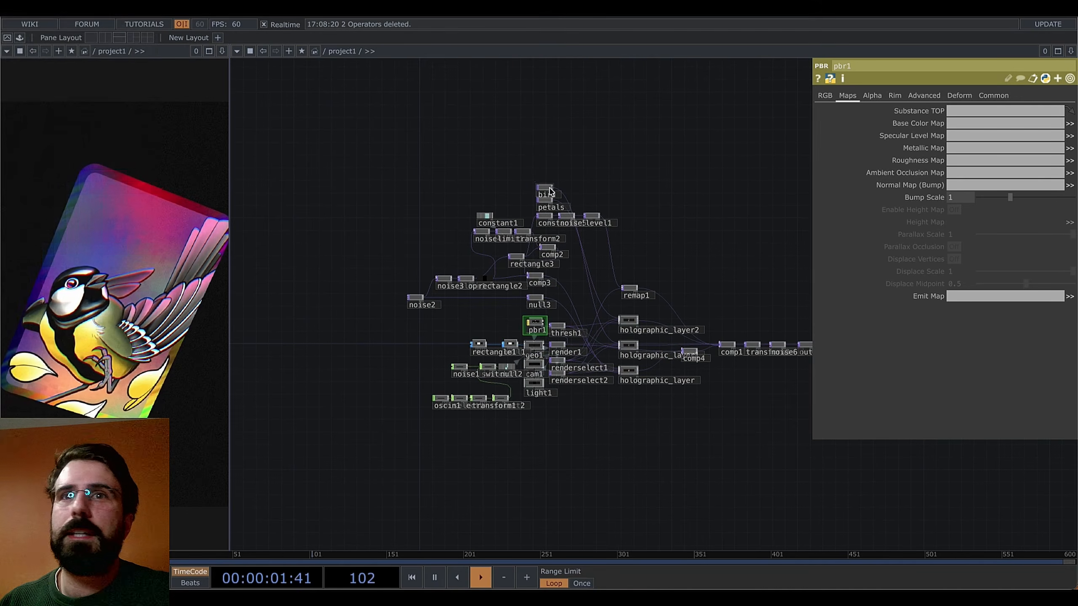
drag(424, 378, 393, 369)
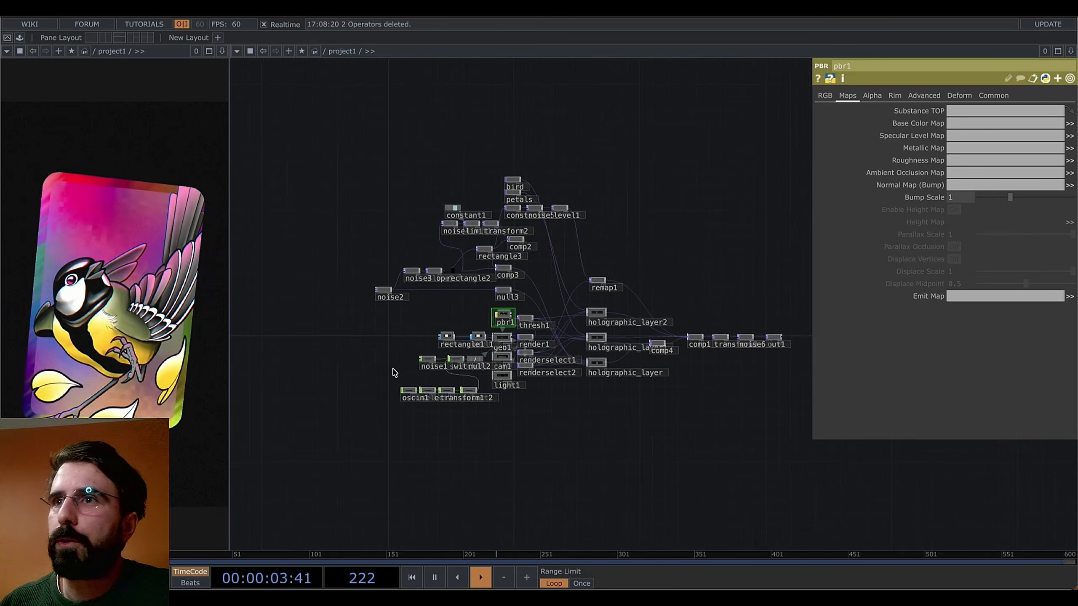
middle_drag(543, 409, 549, 419)
drag(549, 419, 591, 448)
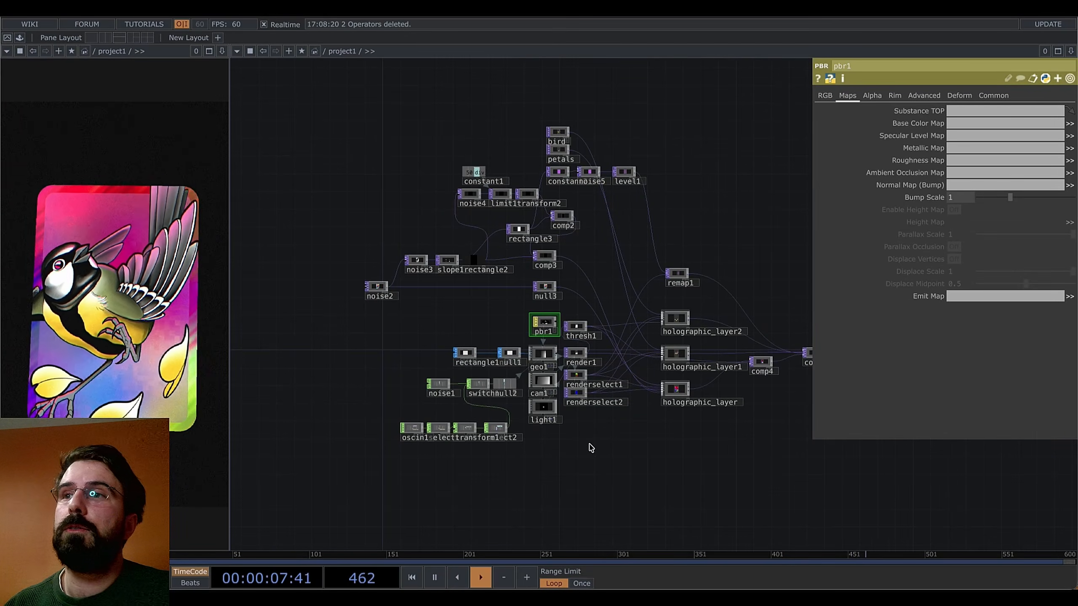
drag(718, 211, 706, 229)
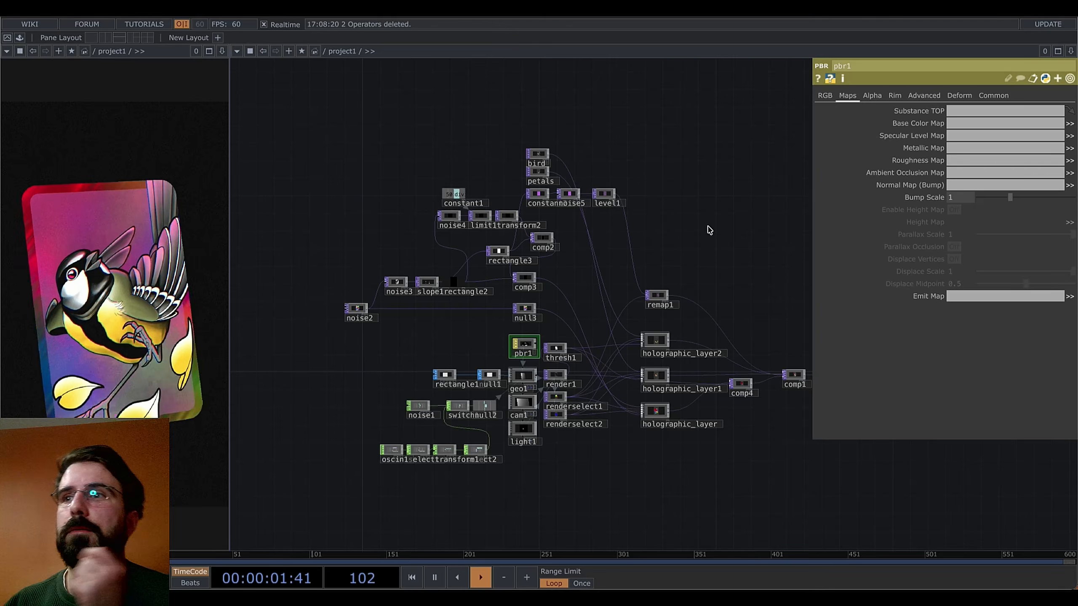
drag(711, 241, 662, 217)
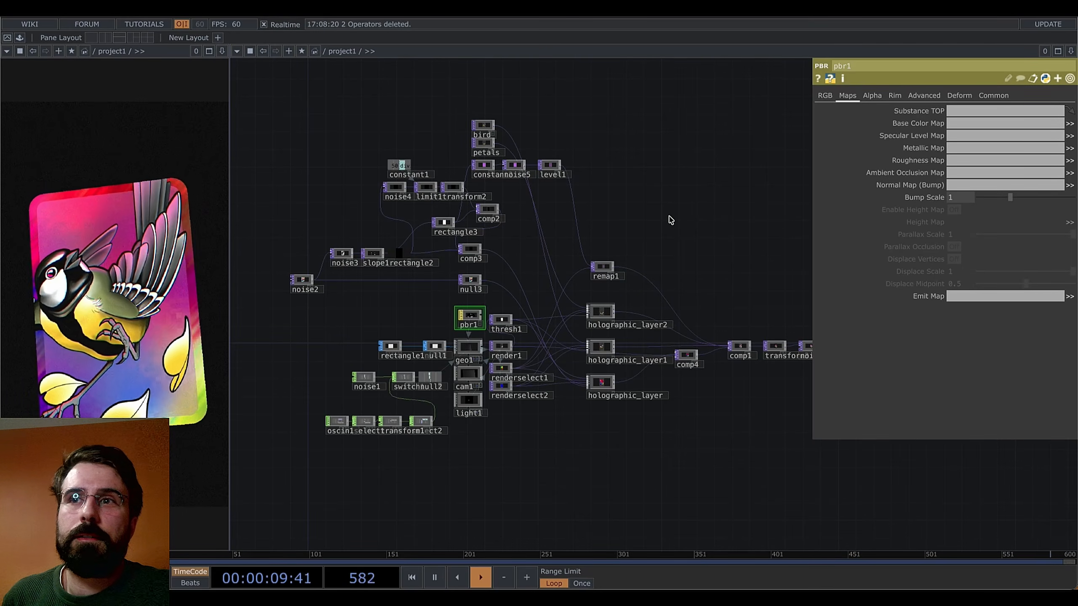
key(h)
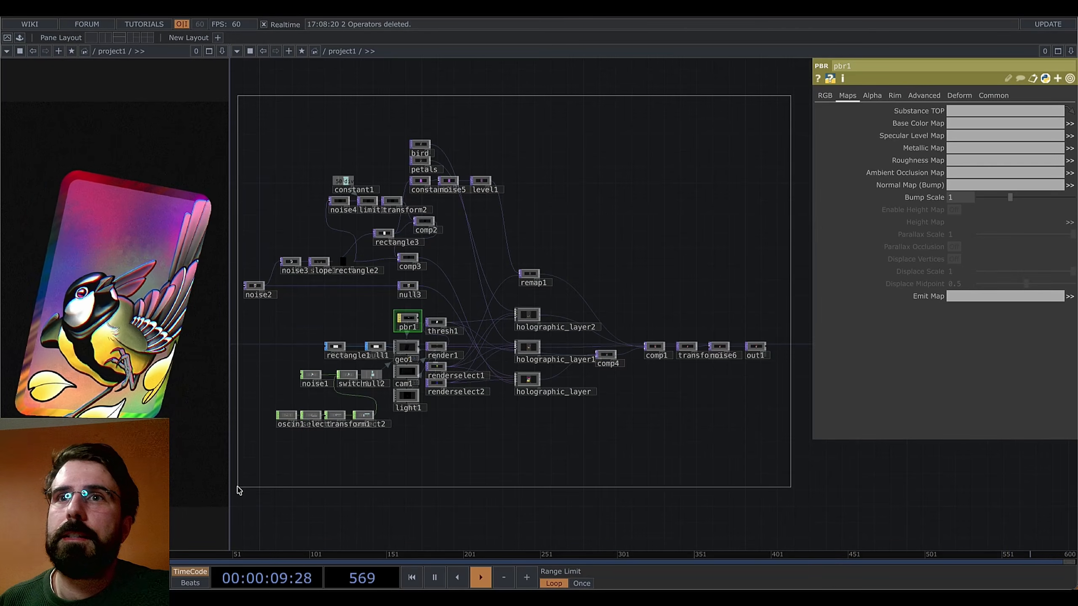
drag(238, 490, 238, 490)
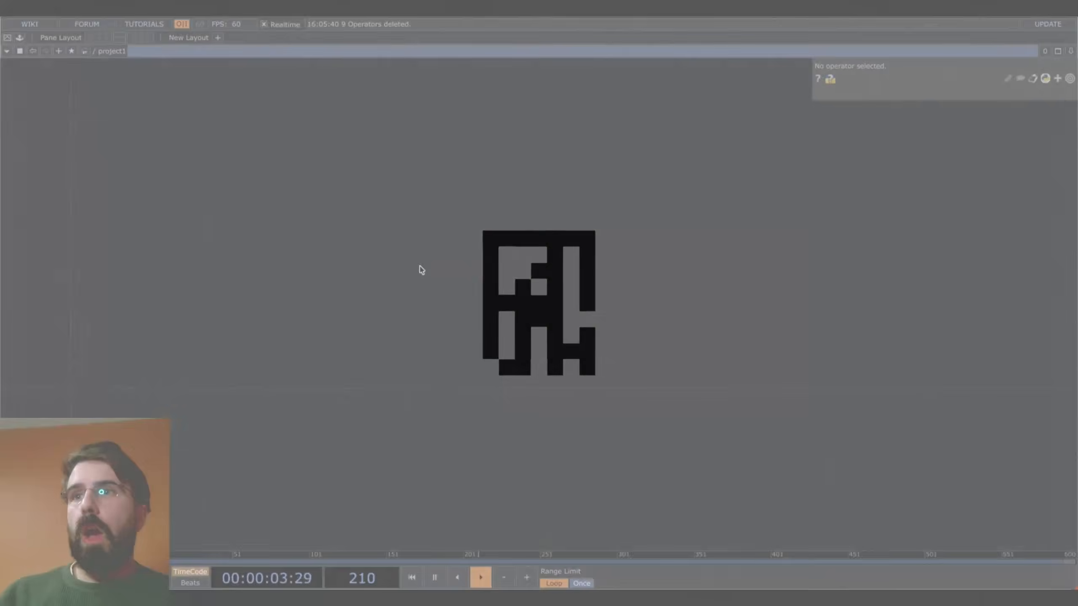
Drag bird.png and petals.png from Finder into the network as bird and petals nodes
key(super+Tab)
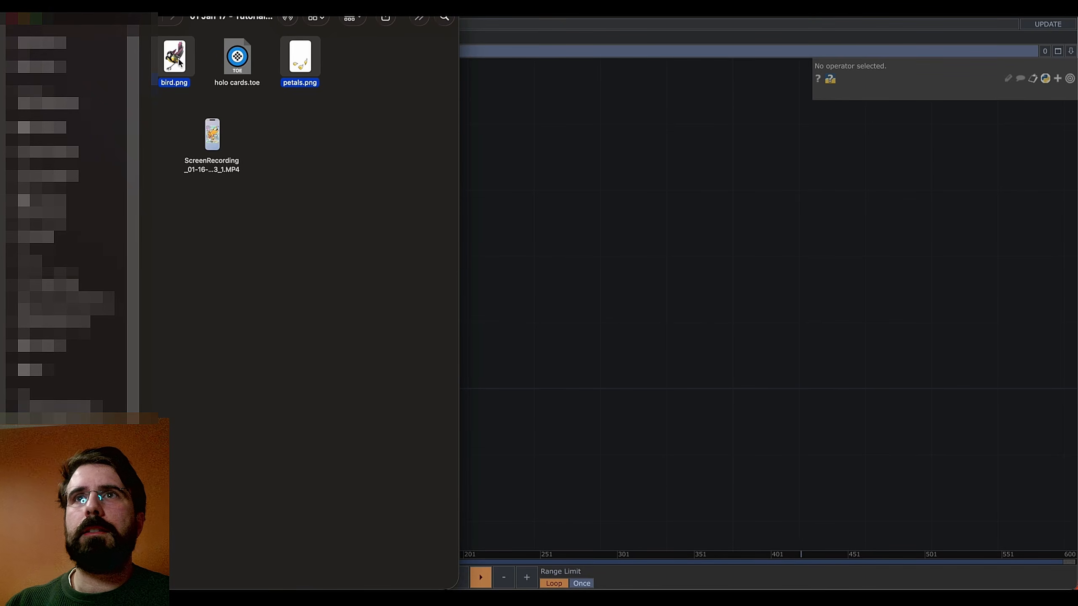
click(322, 104)
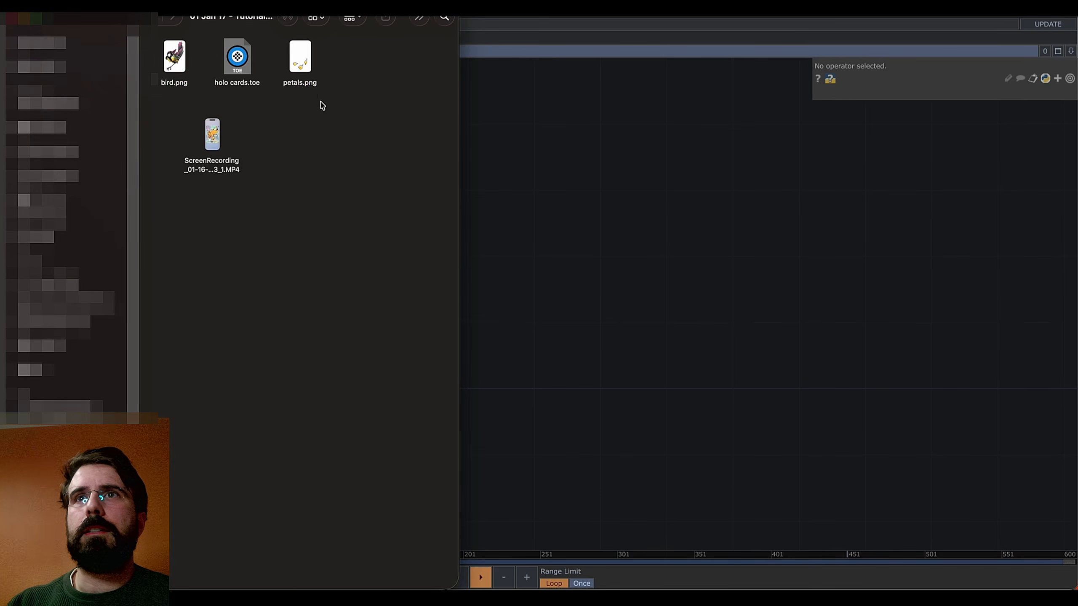
click(309, 72)
super+click(176, 70)
drag(176, 70, 389, 288)
click(629, 399)
Move the bird node up with the petals node just below it
drag(384, 229, 384, 163)
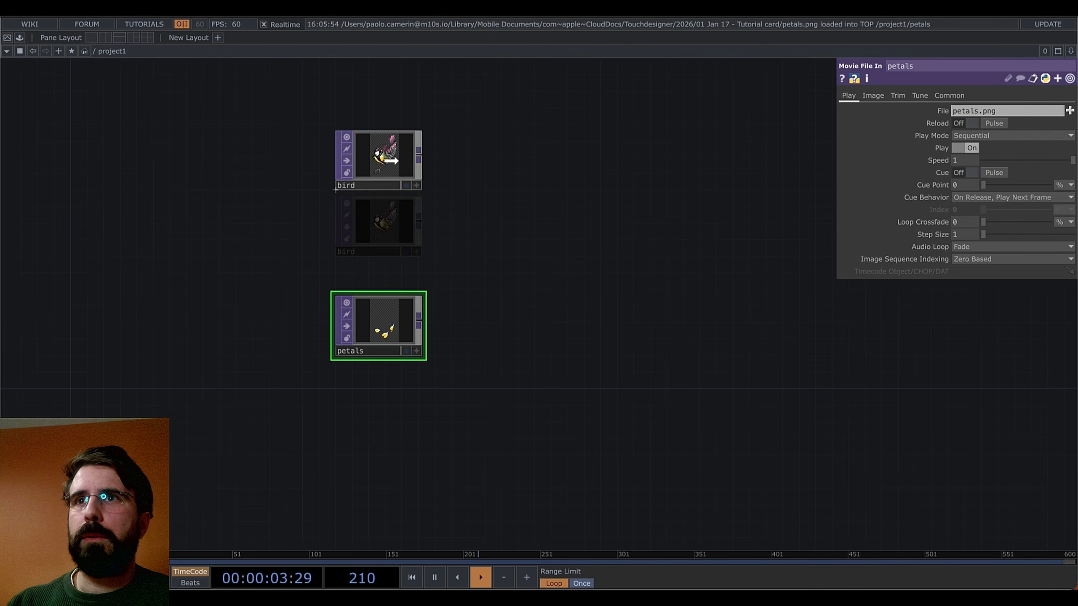
drag(384, 323, 384, 240)
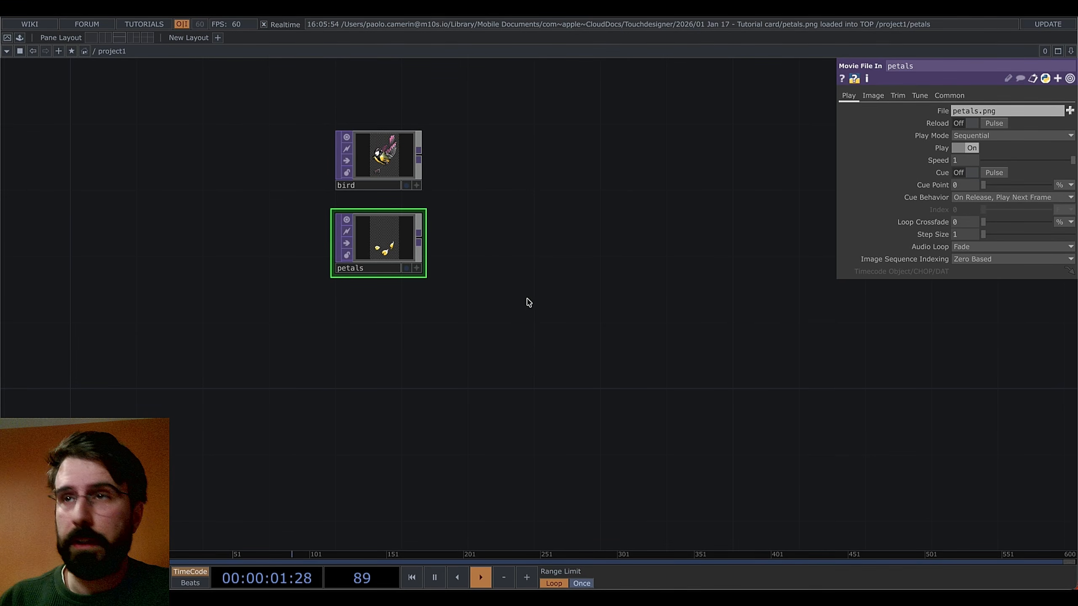
scroll(525, 263, down, 1)
drag(543, 255, 585, 233)
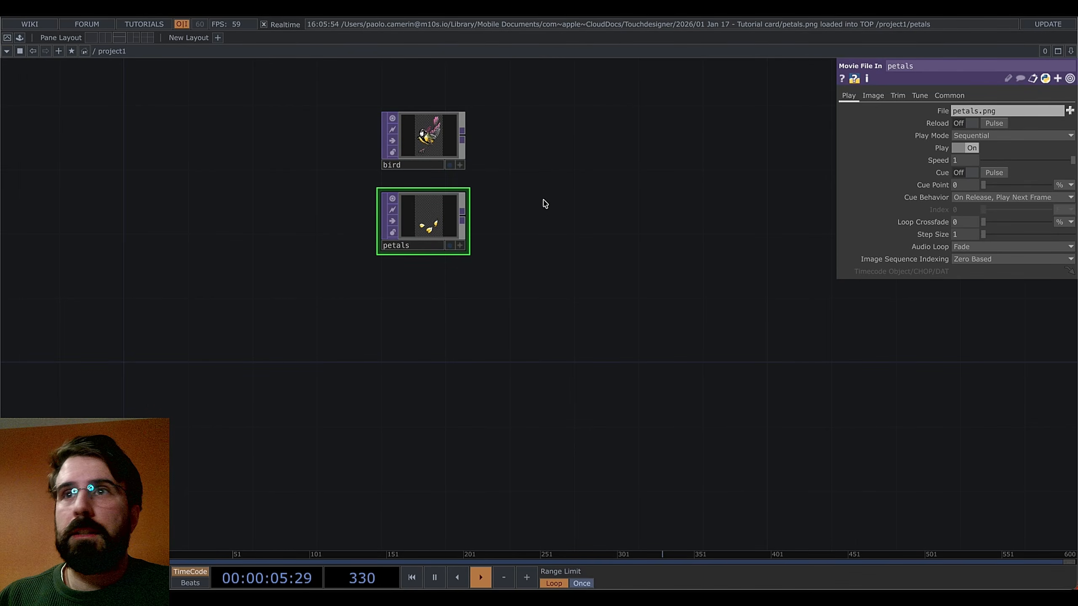
scroll(543, 201, up, 1)
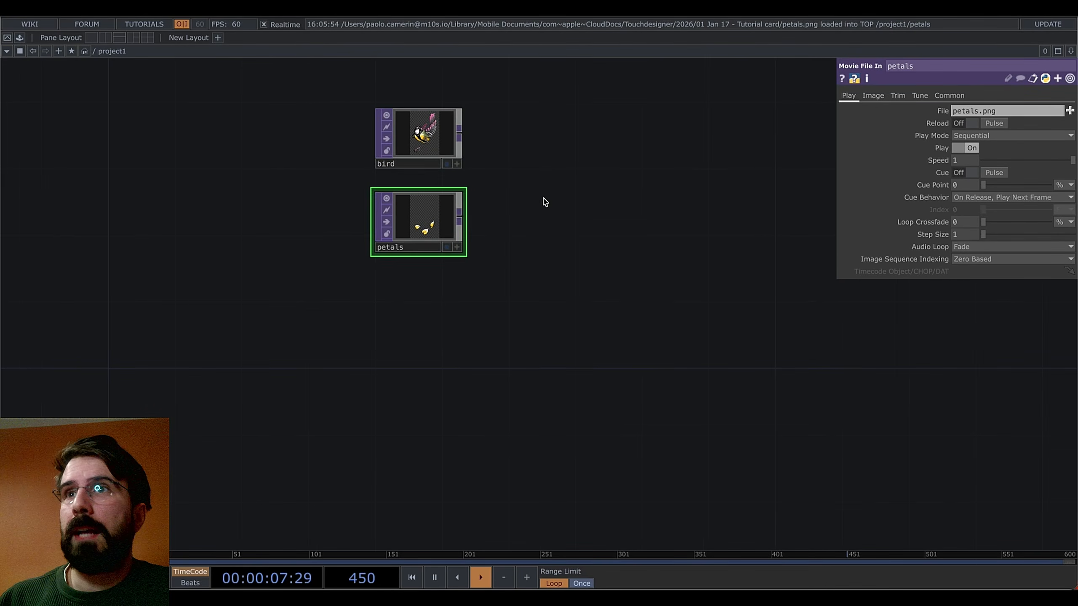
drag(544, 201, 541, 230)
drag(523, 159, 522, 231)
scroll(521, 231, up, 6)
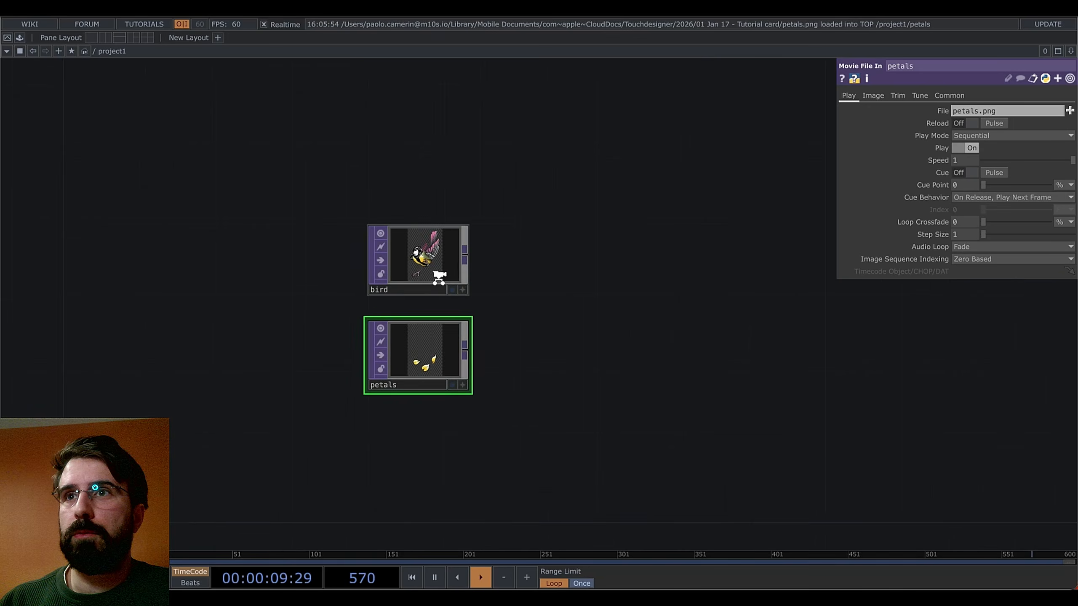
scroll(433, 164, up, 3)
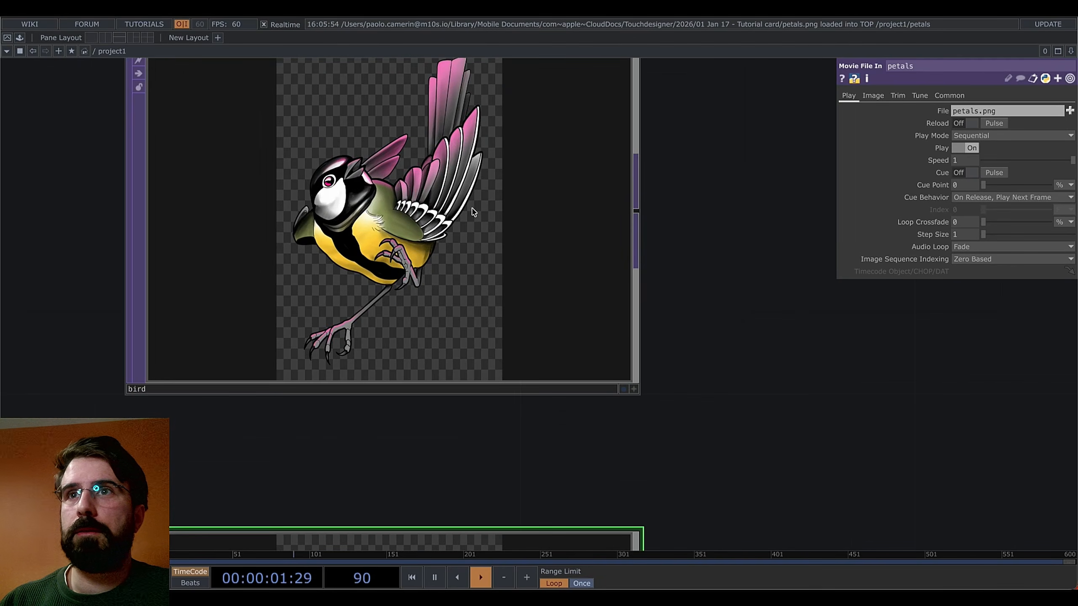
scroll(474, 211, down, 4)
drag(645, 282, 627, 165)
drag(658, 353, 671, 416)
drag(645, 307, 630, 361)
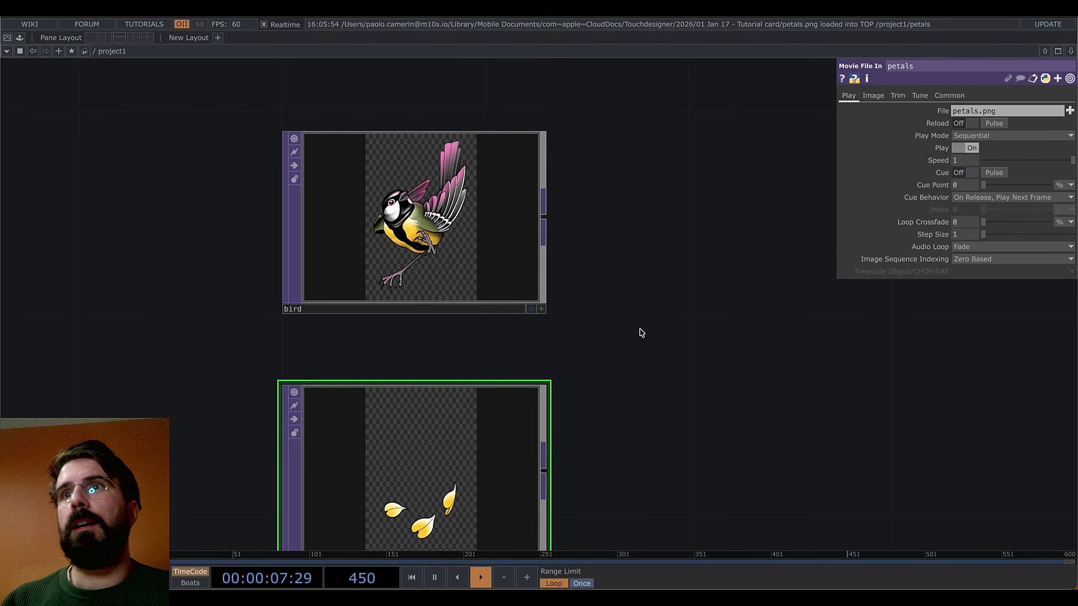
scroll(639, 326, down, 1)
Pull petals up closer to bird and recentre the view on both nodes
drag(457, 447, 456, 402)
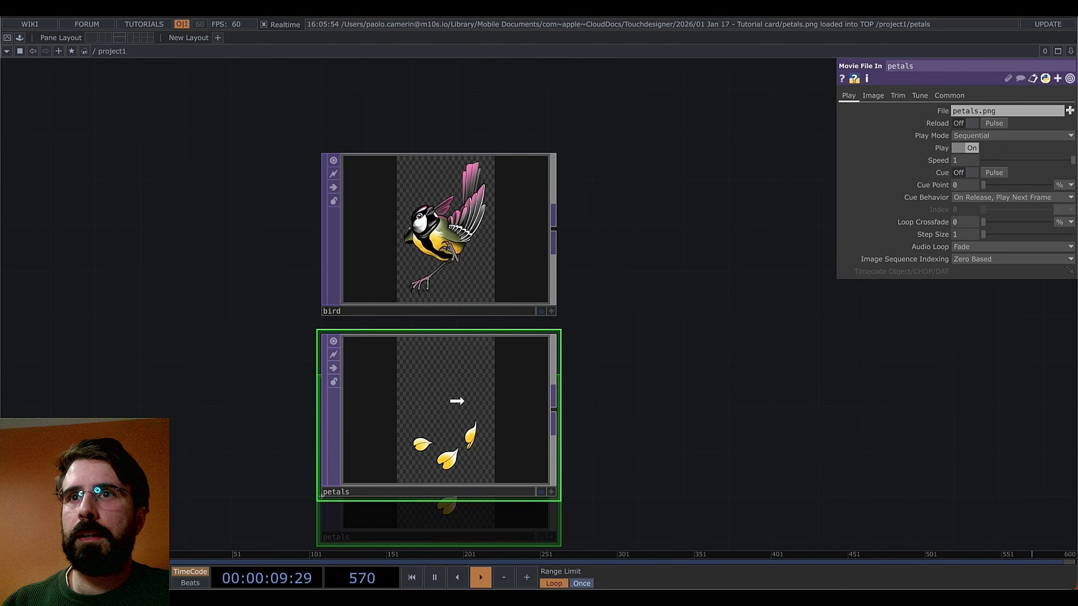
scroll(708, 365, down, 2)
drag(729, 421, 680, 355)
scroll(680, 356, down, 2)
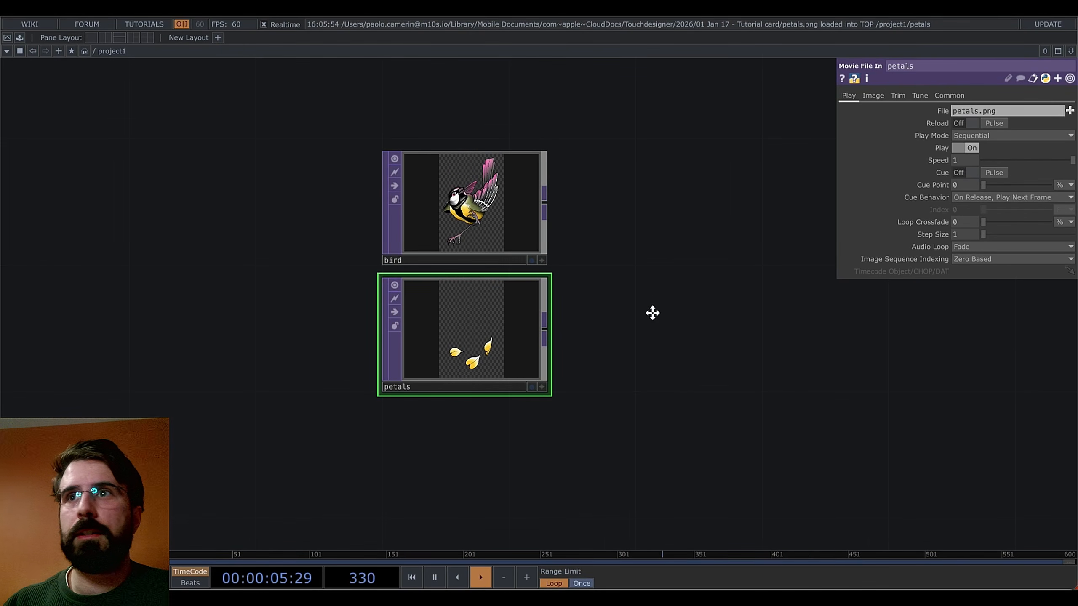
drag(652, 313, 630, 306)
scroll(631, 306, down, 2)
drag(655, 375, 578, 359)
scroll(559, 322, down, 2)
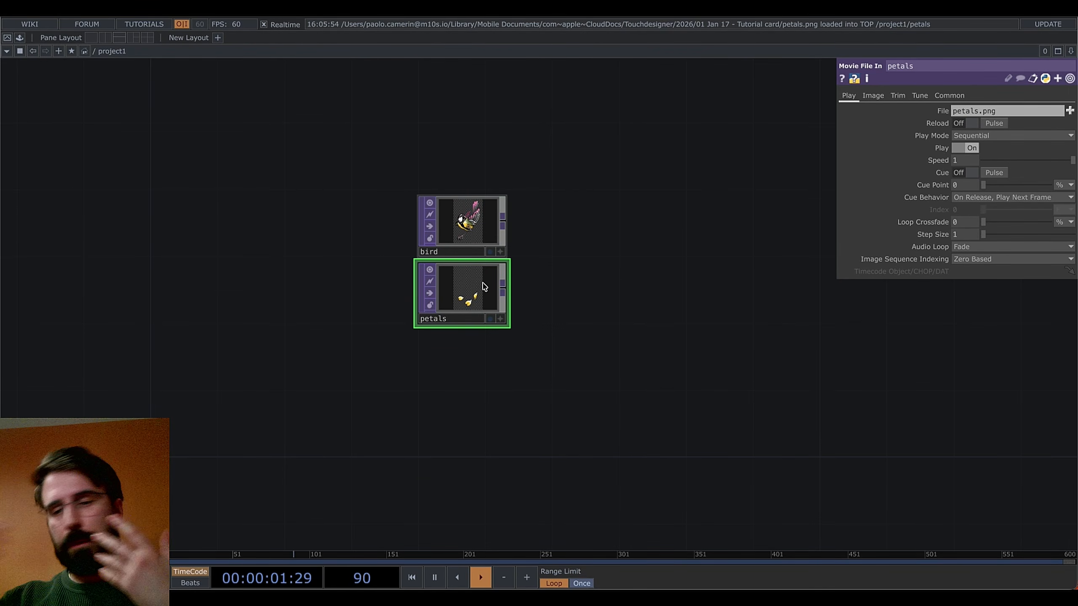
scroll(594, 297, down, 5)
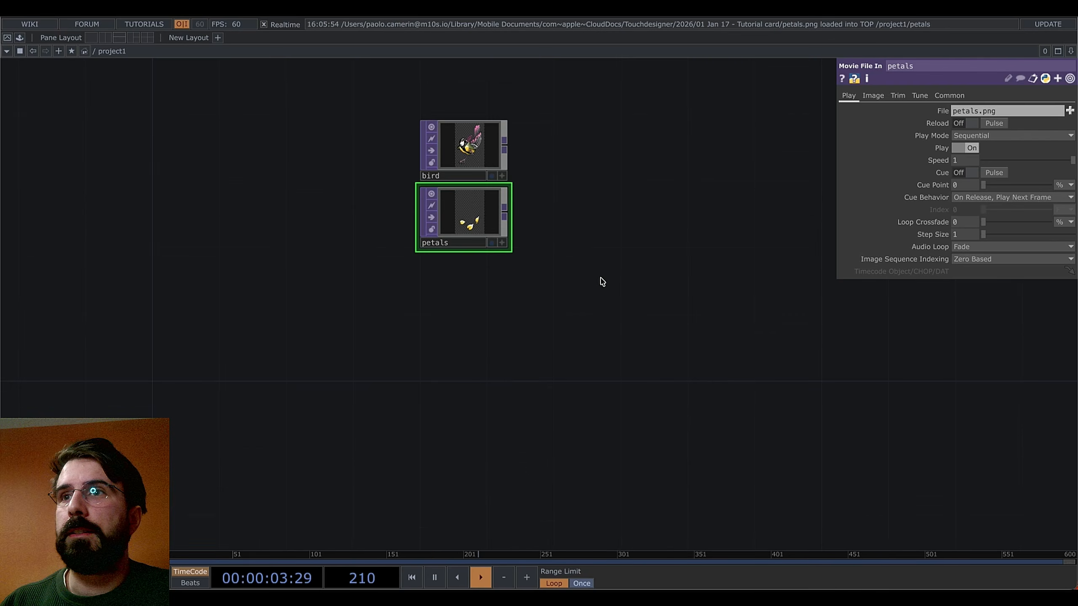
Add rectangle1 below petals, sized 1 by 1.5
key(Tab)
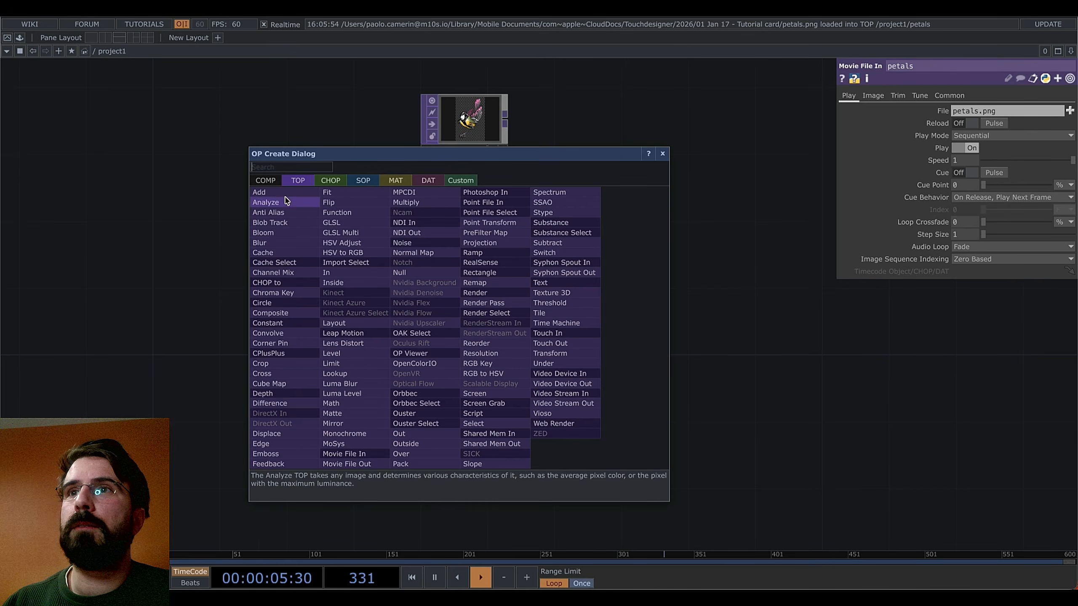
click(366, 181)
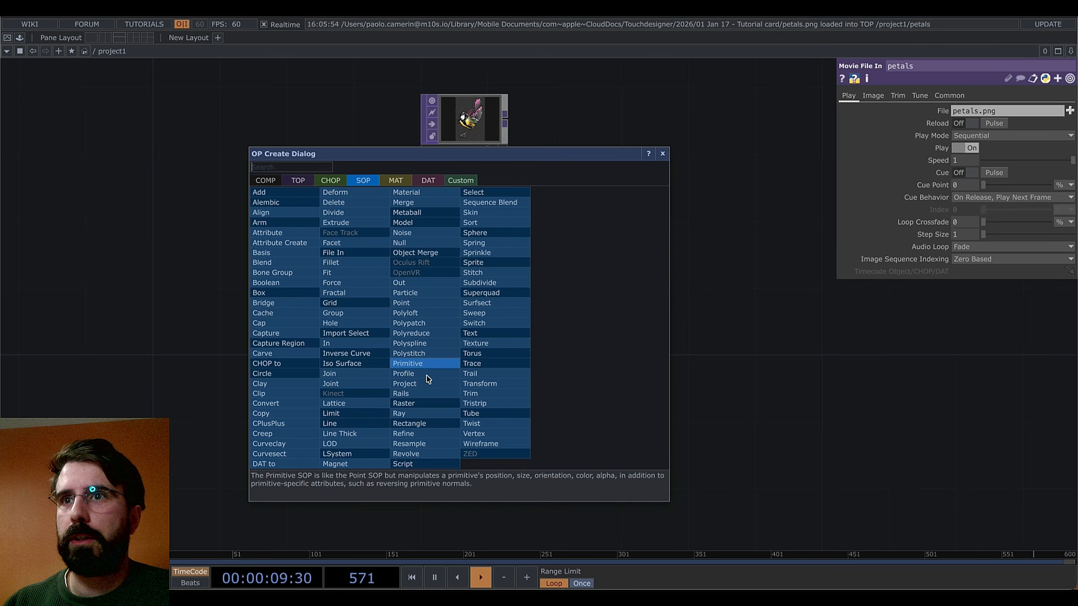
click(418, 423)
click(465, 373)
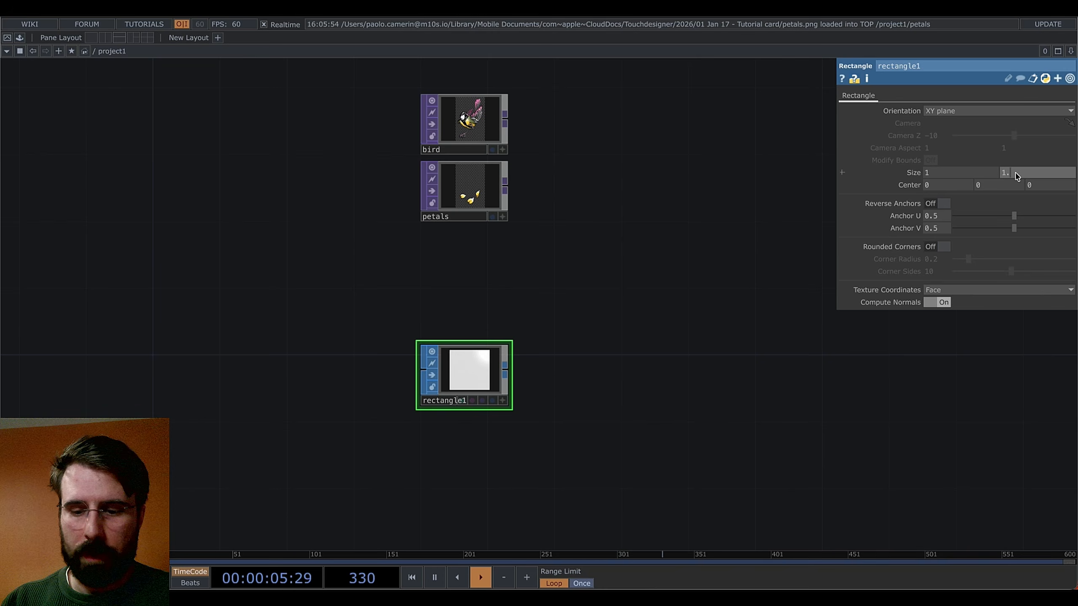
key(Return)
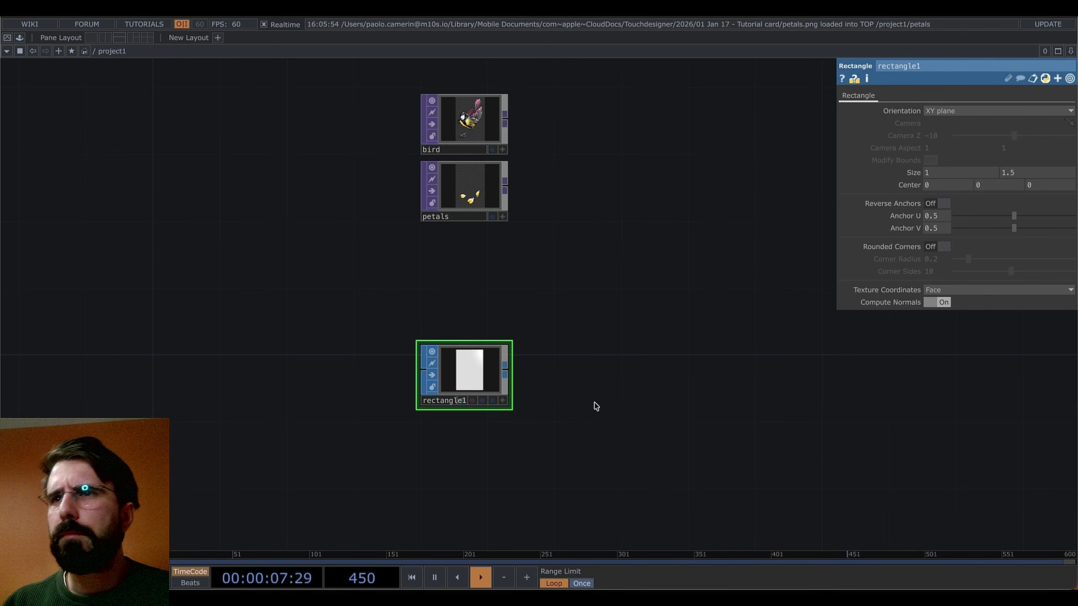
drag(539, 370, 492, 382)
Turn on rounded corners for rectangle1 with a corner radius of 0.1
click(945, 247)
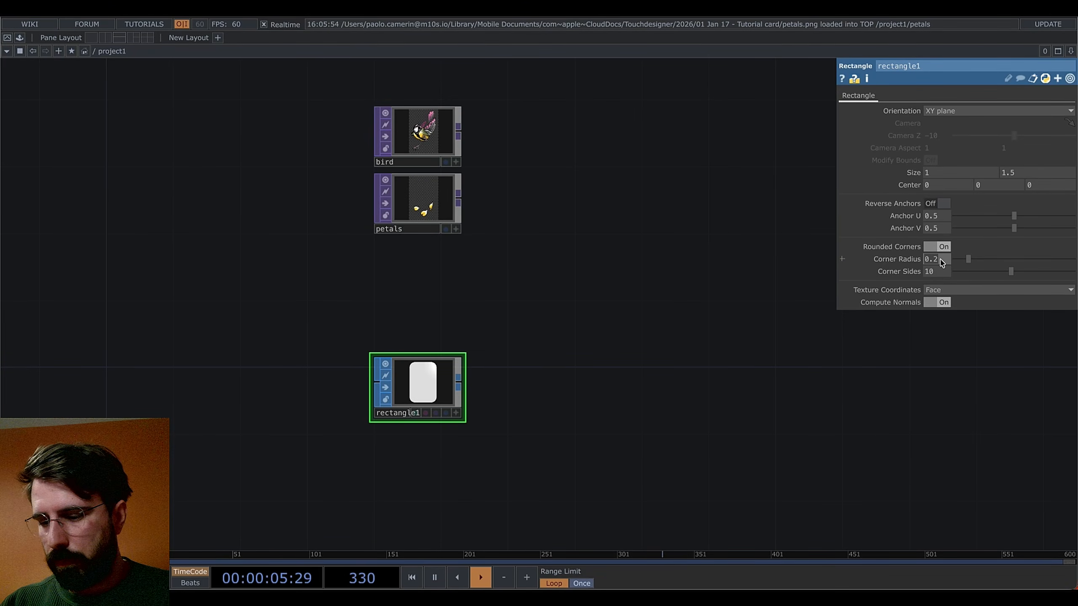
text(1)
key(Return)
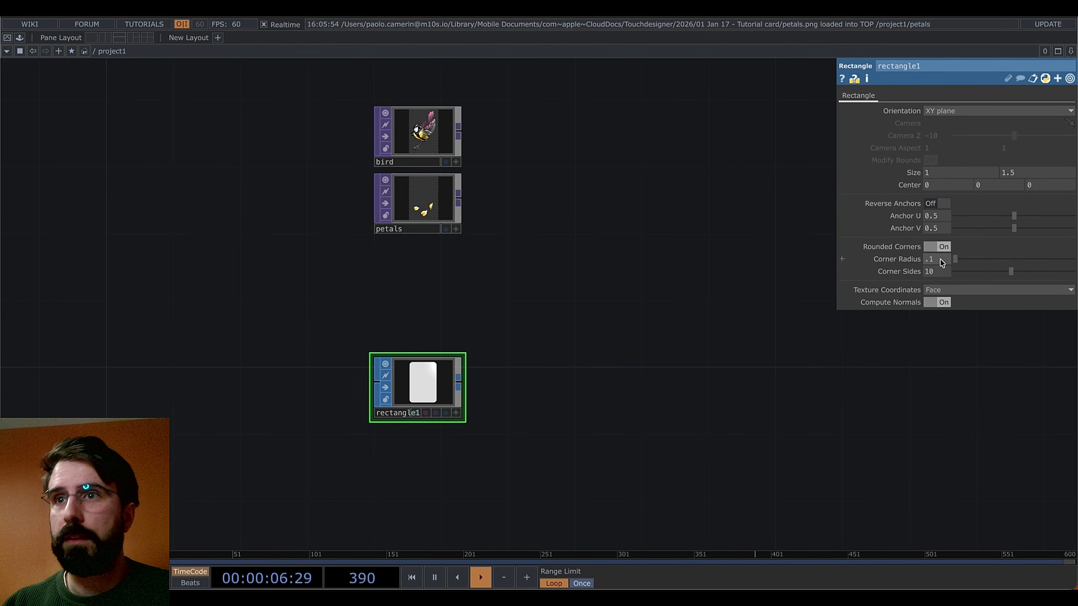
Append a null, null1, after rectangle1
right_click(461, 387)
click(418, 306)
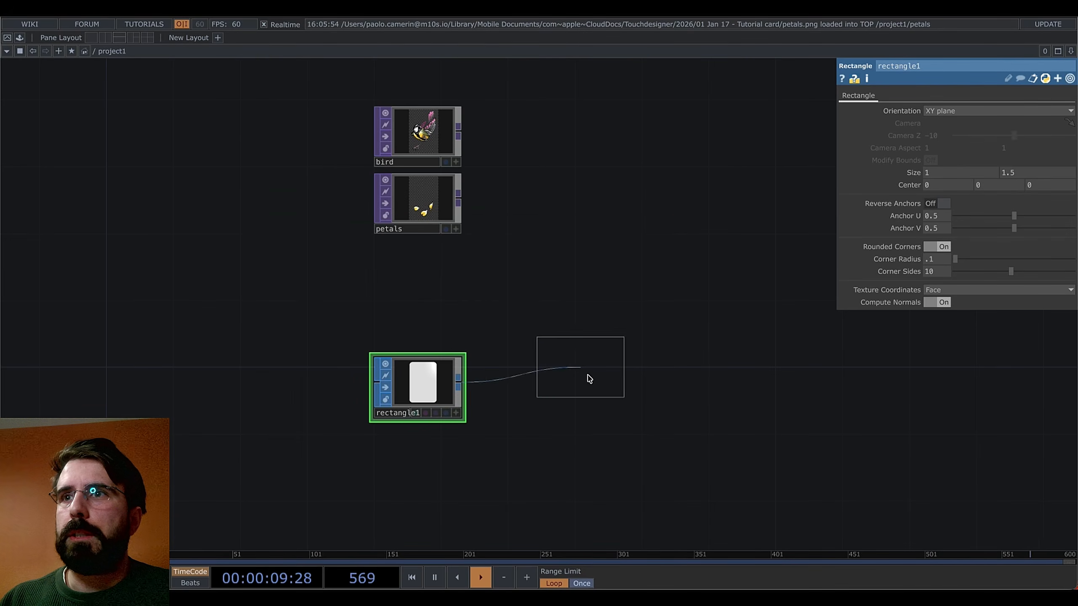
click(589, 385)
key(Tab)
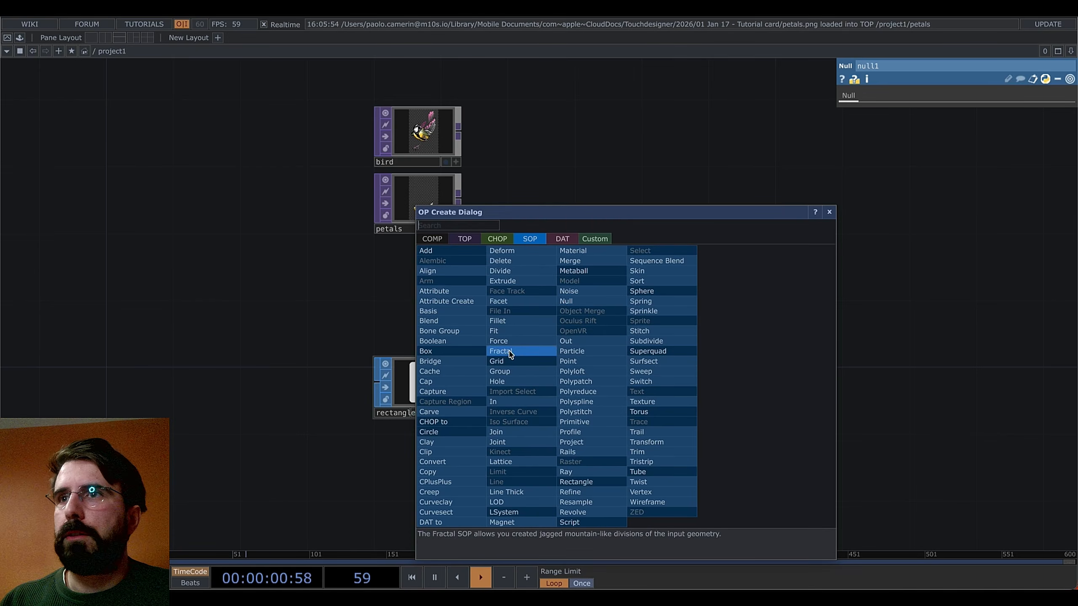
Add a Geometry COMP, geo1, after null1
click(432, 238)
click(437, 331)
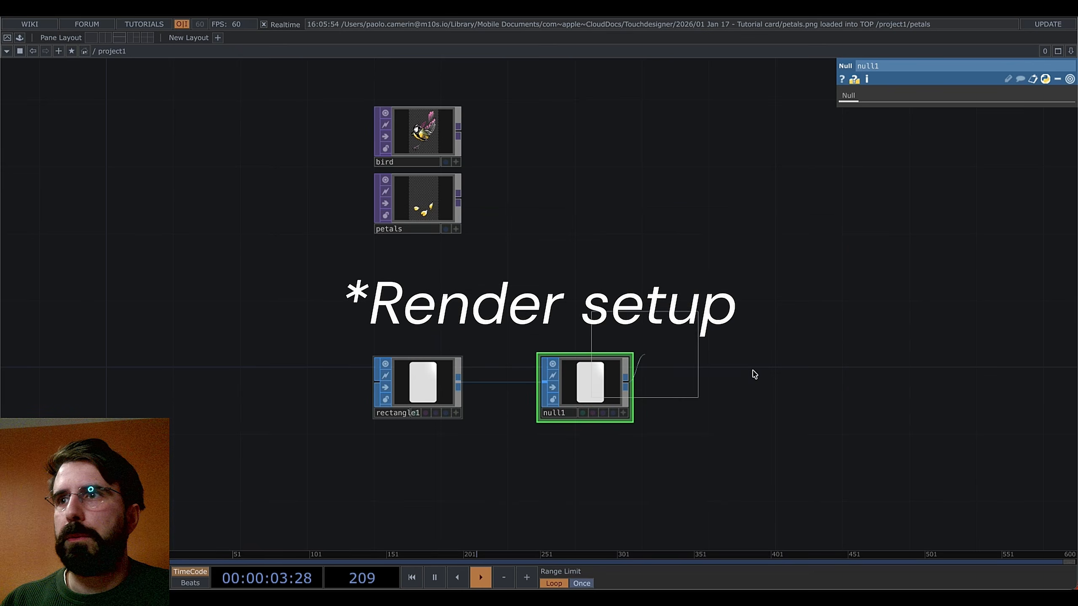
click(712, 387)
scroll(722, 391, right, 5)
scroll(721, 390, down, 2)
Add a Camera COMP and a Light COMP below geo1
key(Tab)
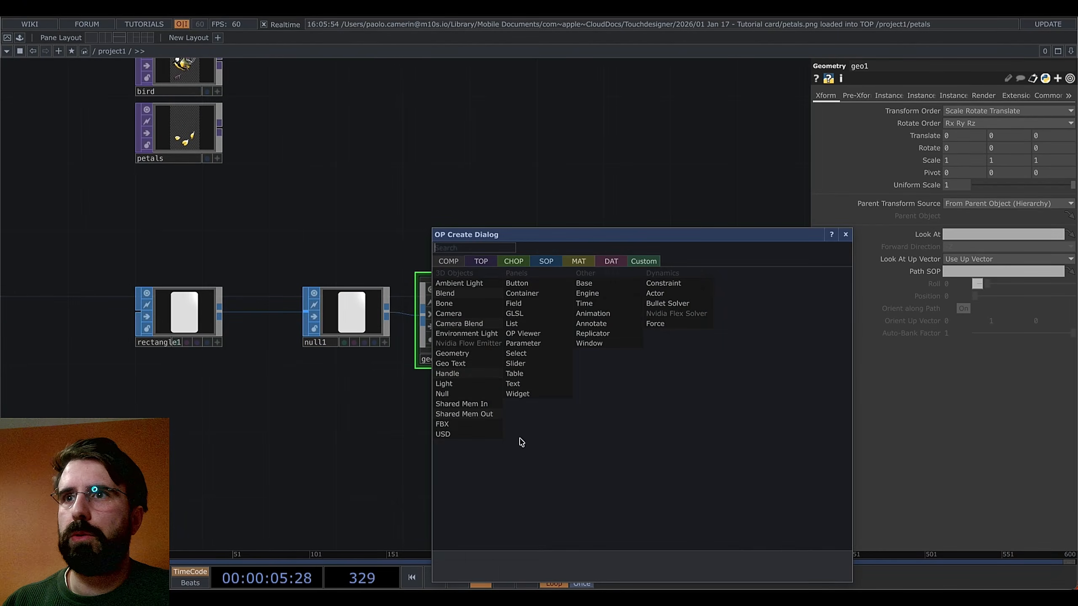
click(460, 314)
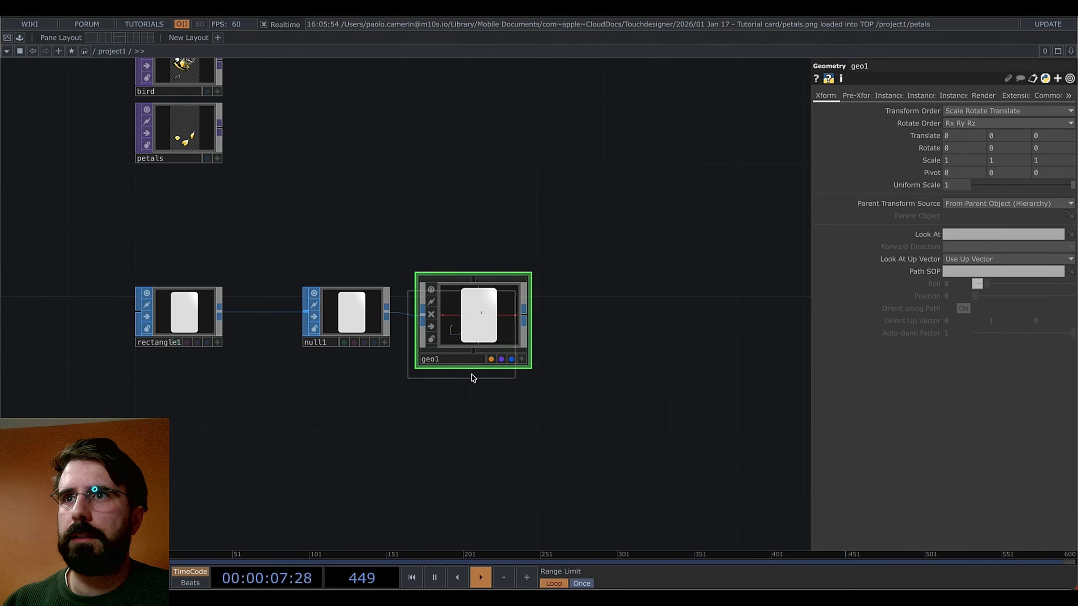
click(476, 432)
key(Tab)
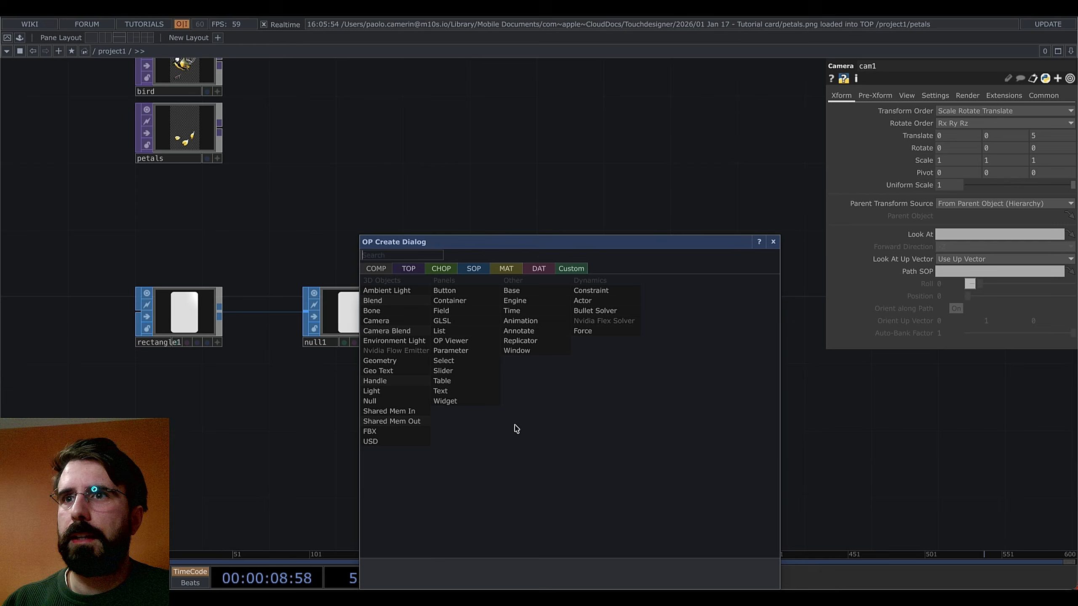
click(373, 381)
click(482, 518)
Add a PBR material, pbr1, above geo1
key(Tab)
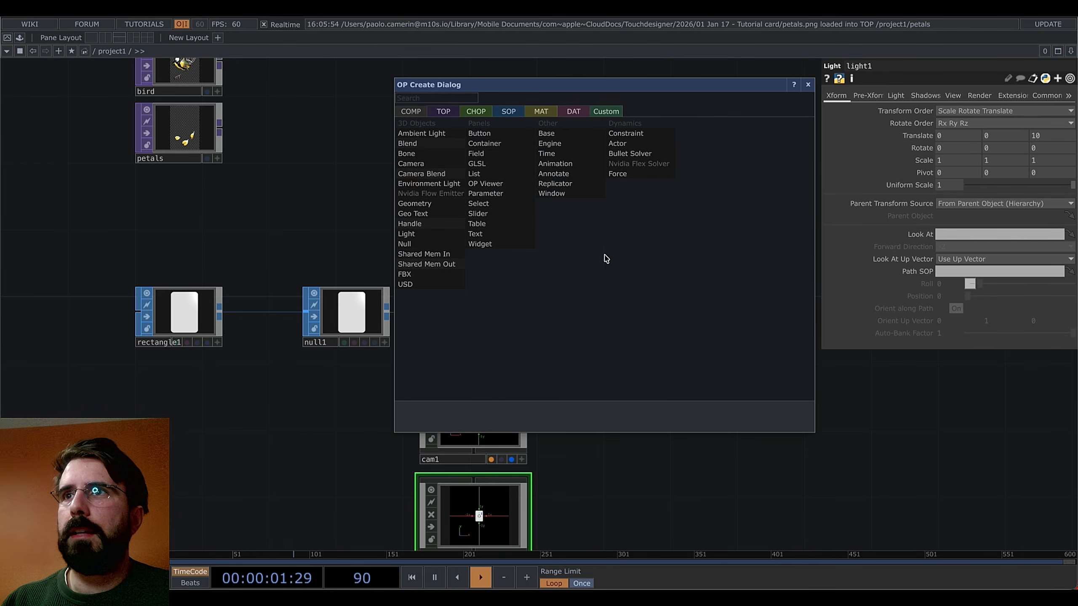
click(541, 111)
click(450, 194)
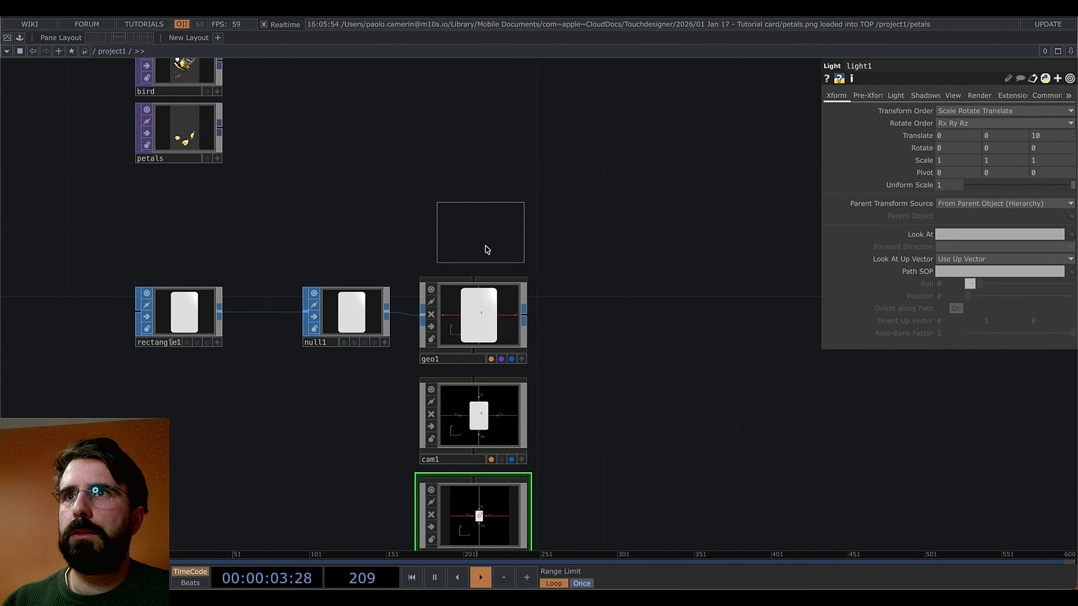
click(491, 240)
scroll(494, 232, right, 5)
scroll(494, 232, down, 3)
Add a Render TOP, render1, beside geo1
key(Tab)
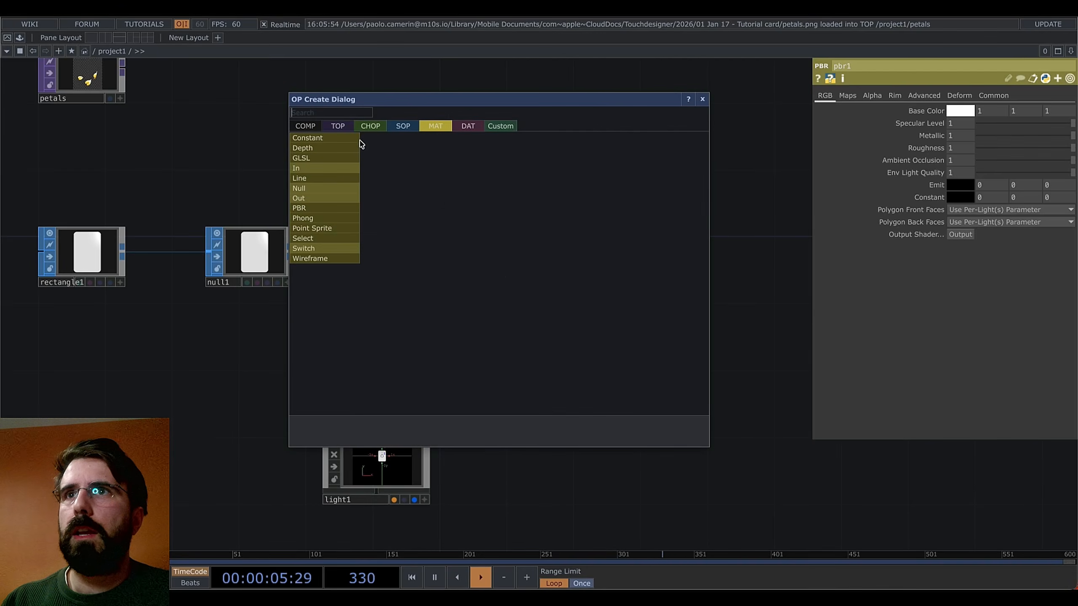
click(345, 128)
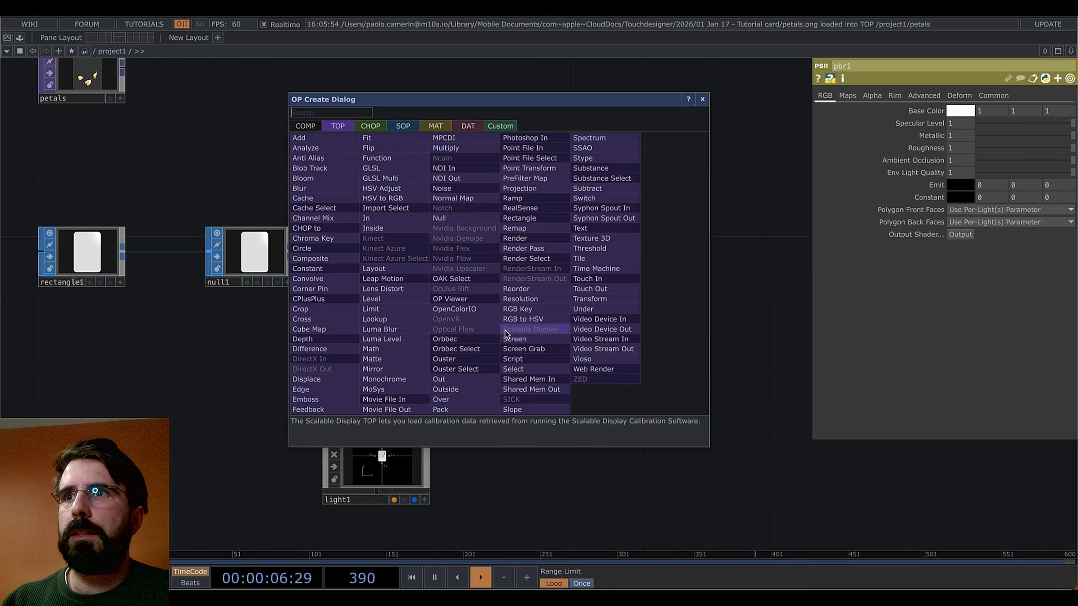
click(515, 239)
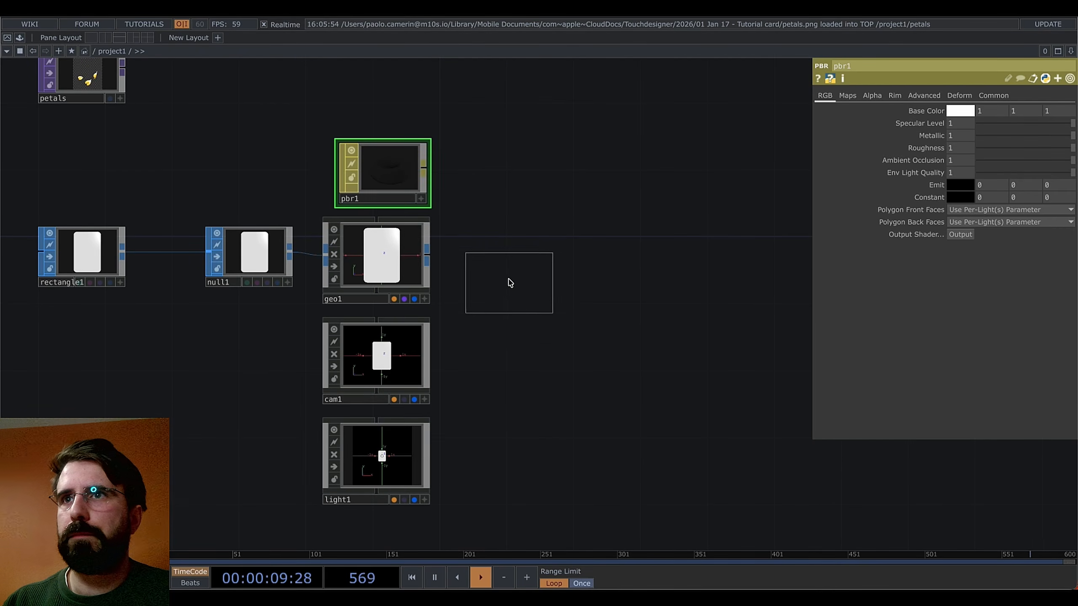
click(507, 279)
scroll(597, 364, left, 2)
scroll(597, 364, up, 1)
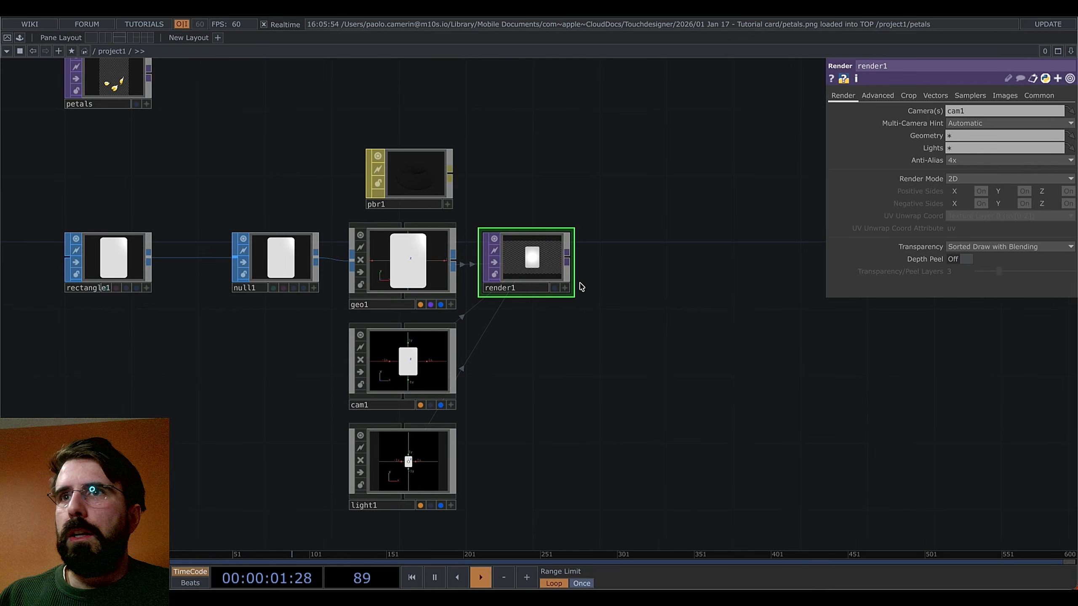
Drop pbr1 onto geo1 to assign it as geo1's material
drag(415, 189, 388, 278)
click(405, 260)
drag(584, 202, 588, 206)
scroll(589, 206, up, 2)
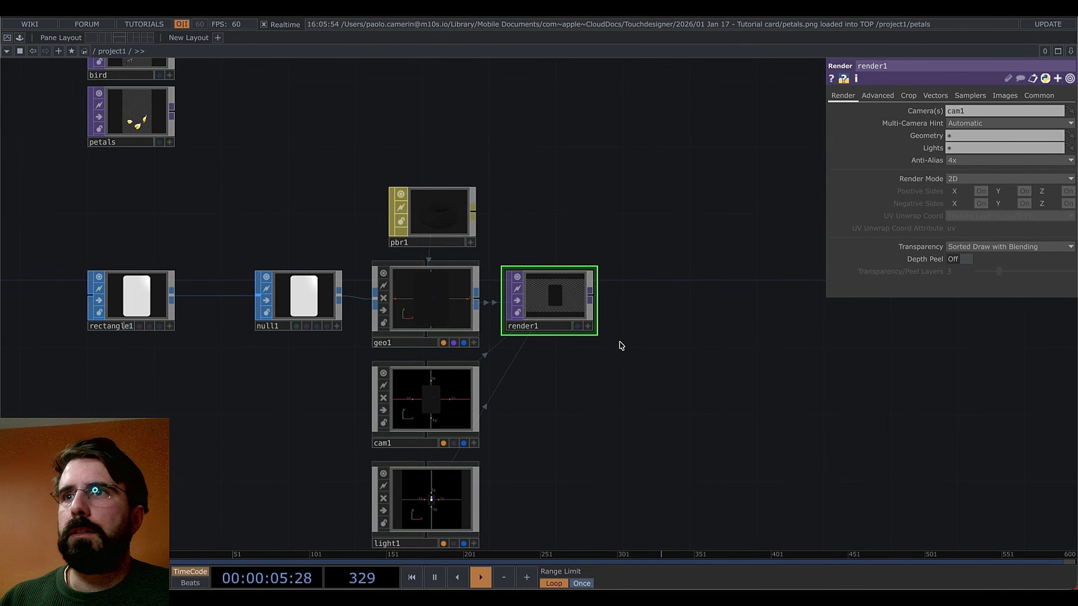
scroll(572, 322, up, 1)
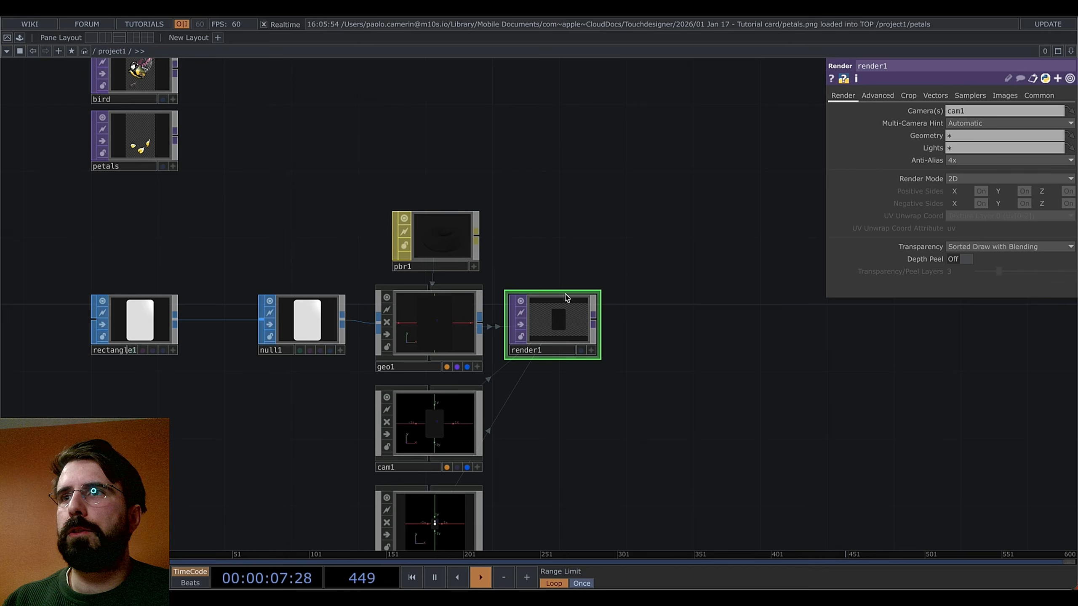
scroll(552, 309, down, 3)
scroll(551, 308, right, 2)
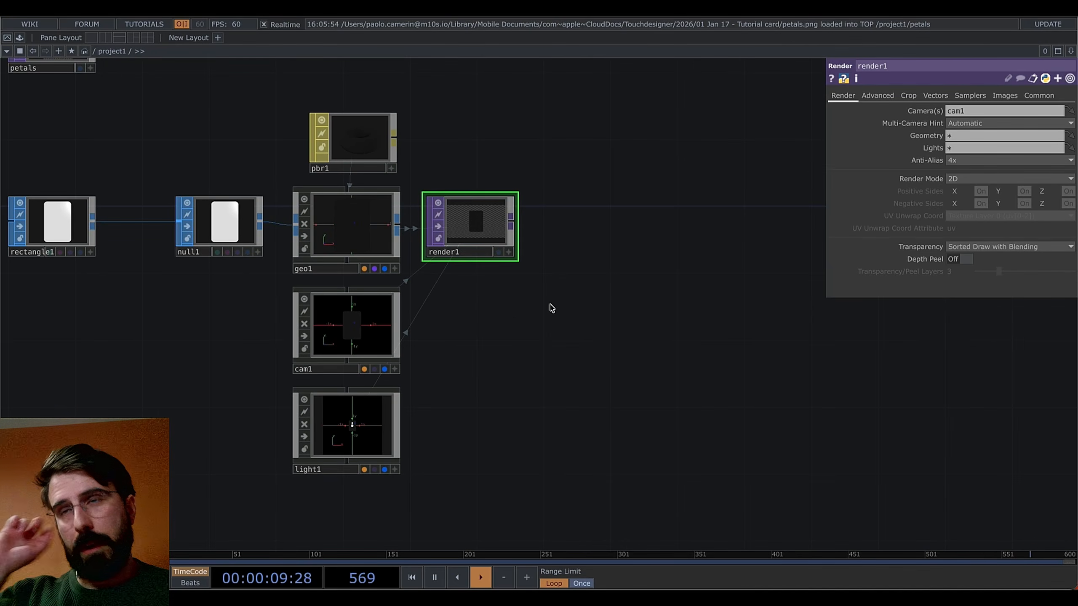
scroll(581, 408, left, 2)
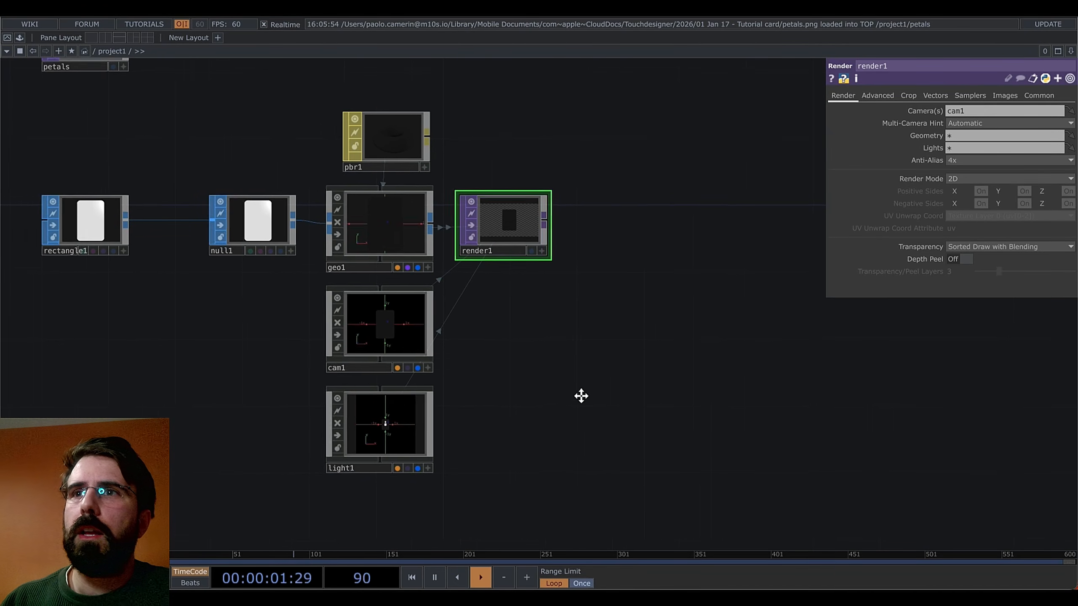
drag(633, 240, 592, 290)
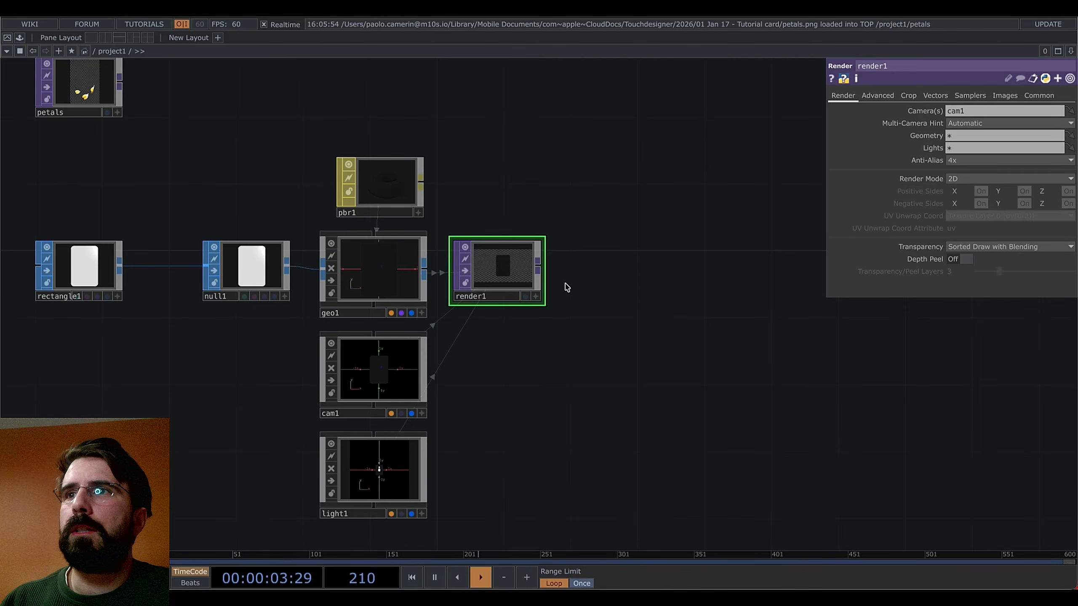
scroll(604, 259, up, 5)
scroll(604, 259, left, 2)
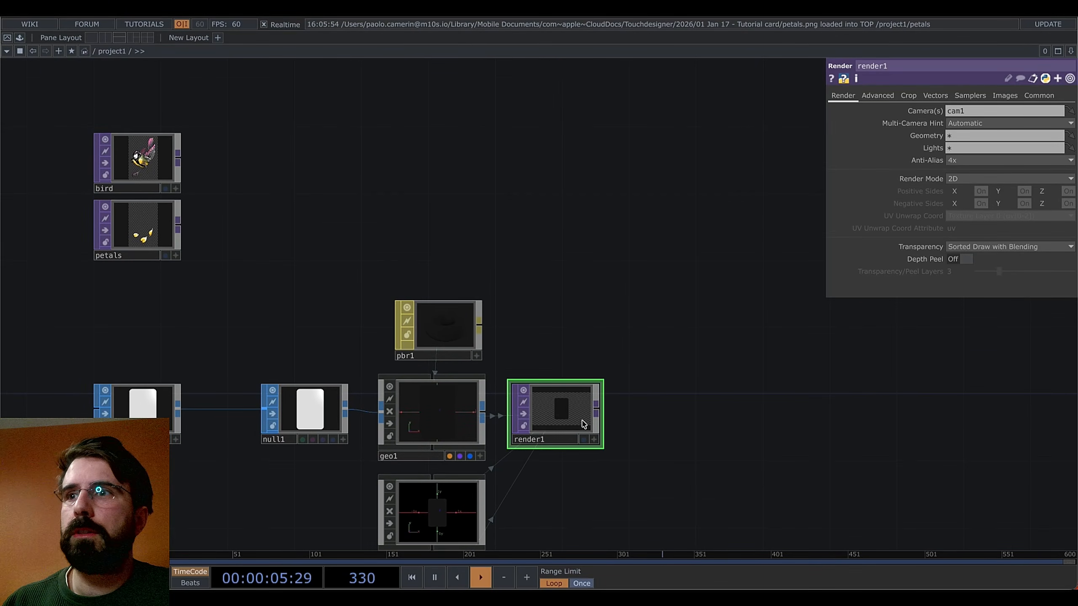
scroll(548, 280, down, 2)
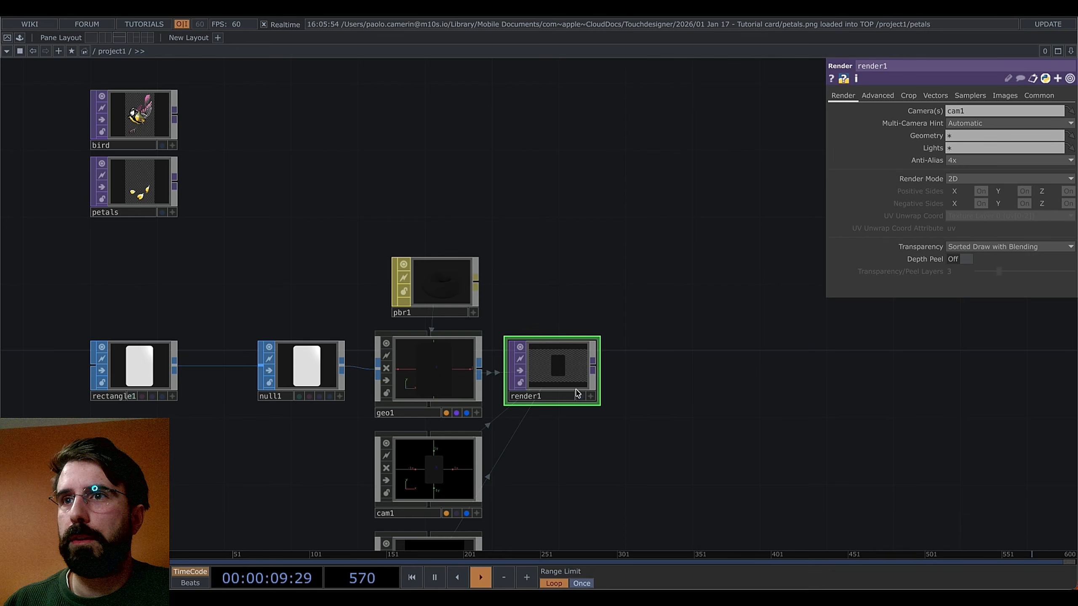
scroll(644, 368, down, 3)
scroll(645, 368, right, 2)
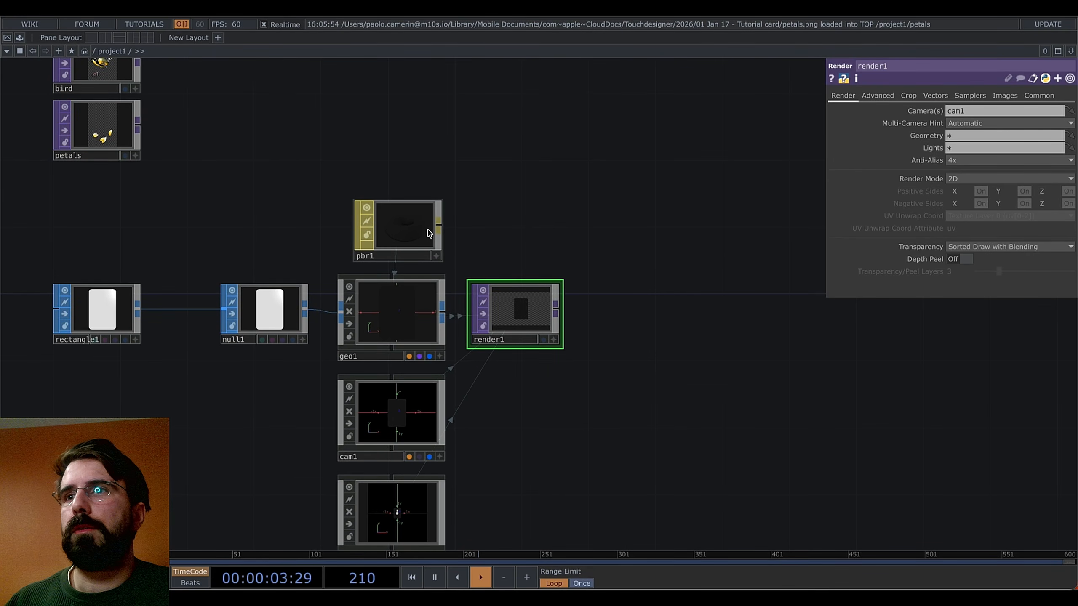
Add a second colour buffer in pbr1's Advanced settings
click(429, 233)
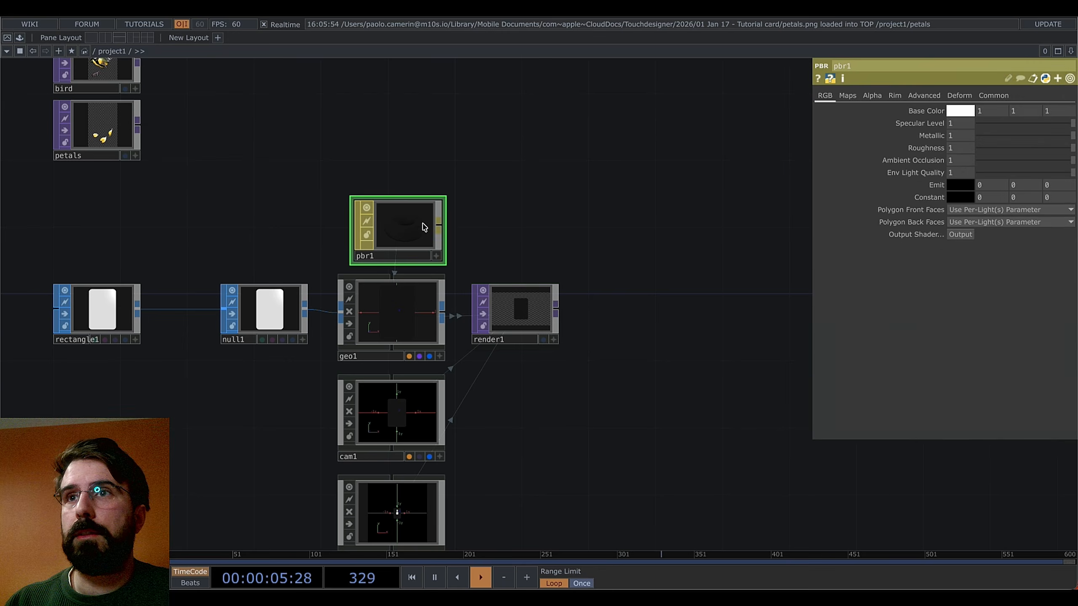
click(928, 98)
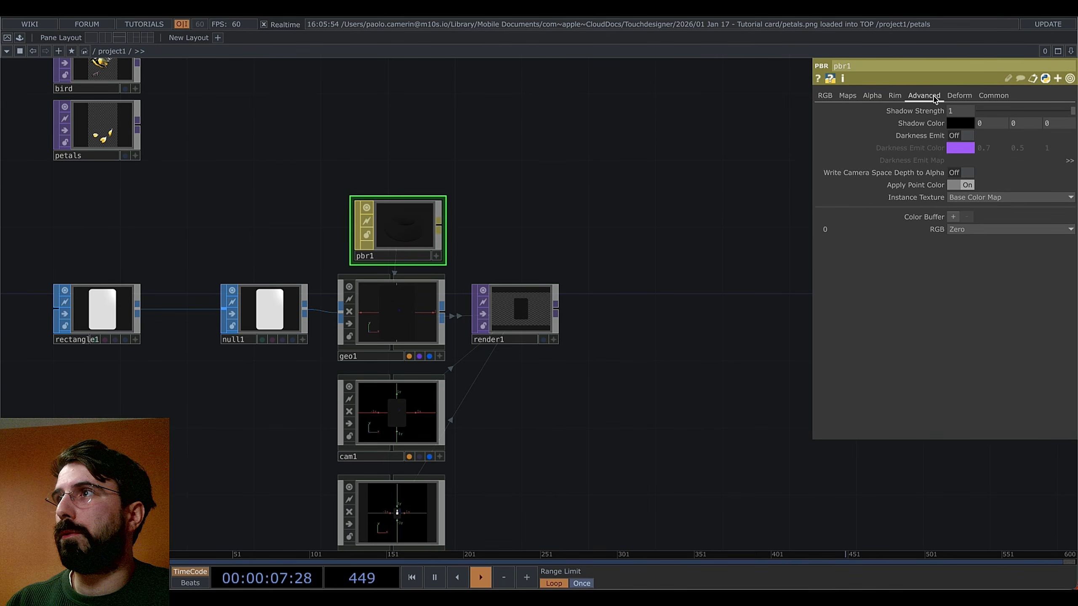
click(953, 217)
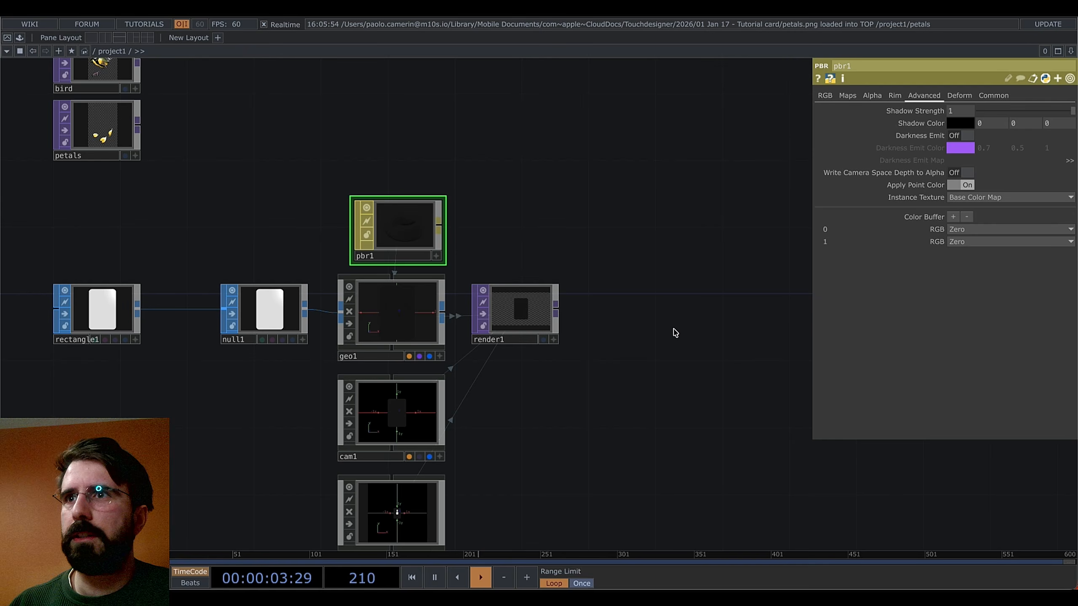
drag(651, 350, 636, 344)
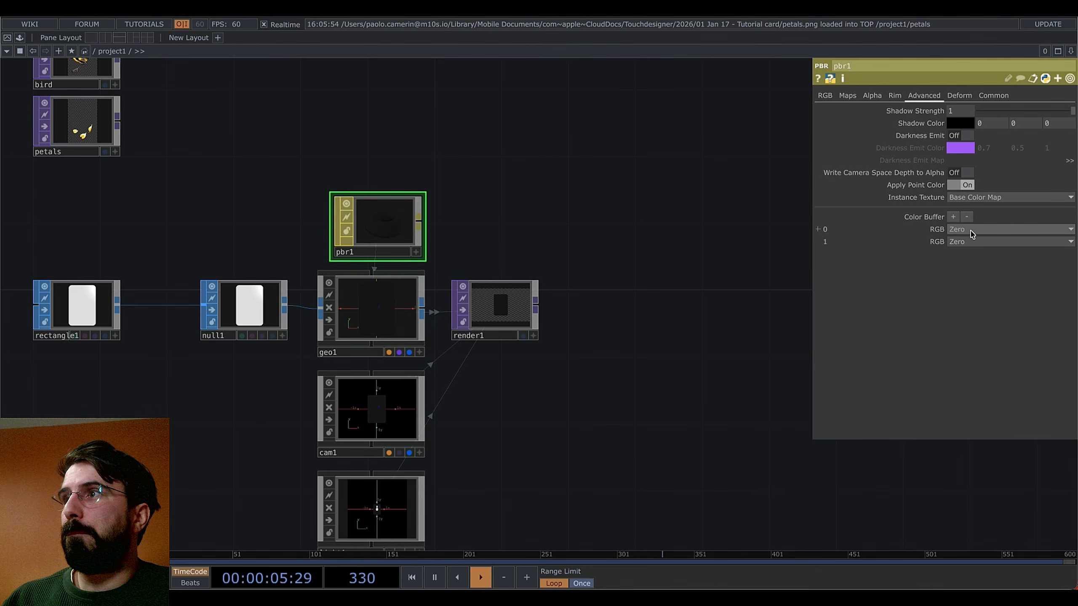
Output Texture Coord 0 to colour buffer 0 and World Space Normal to buffer 1
click(984, 229)
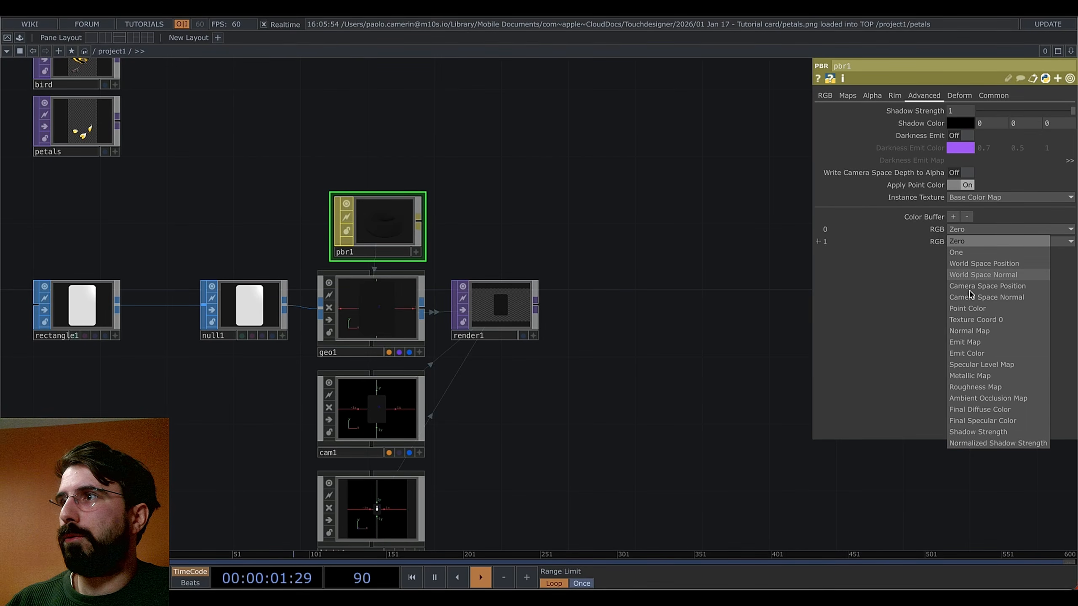
click(973, 321)
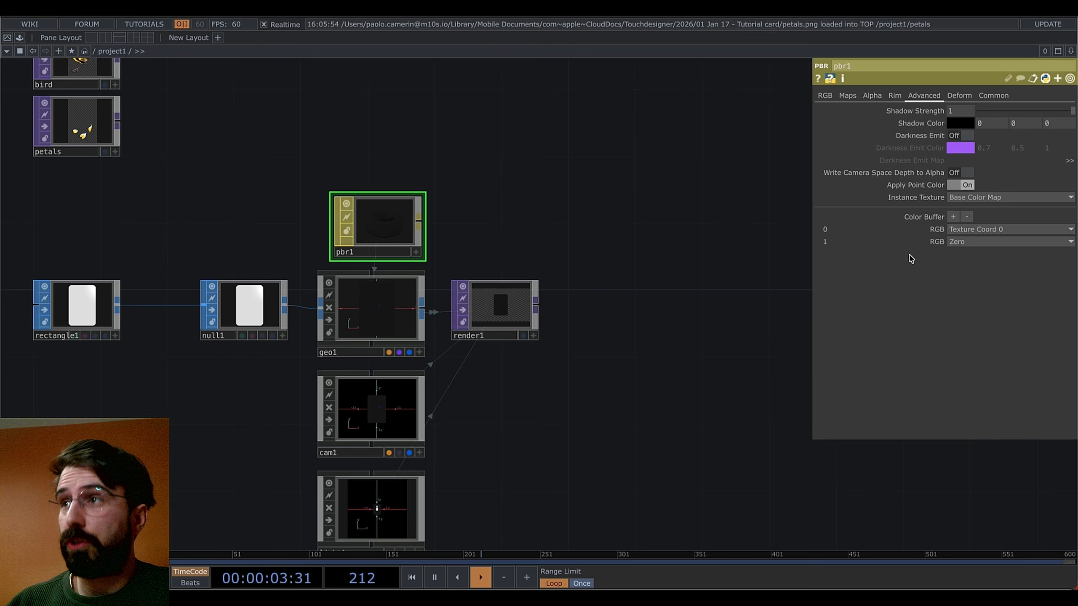
click(963, 242)
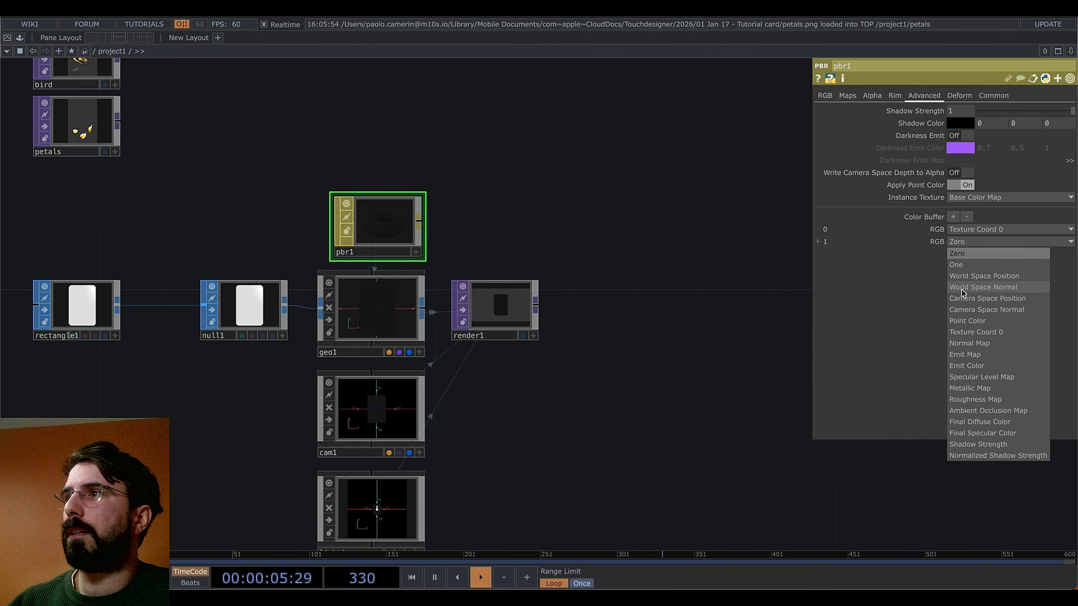
click(963, 292)
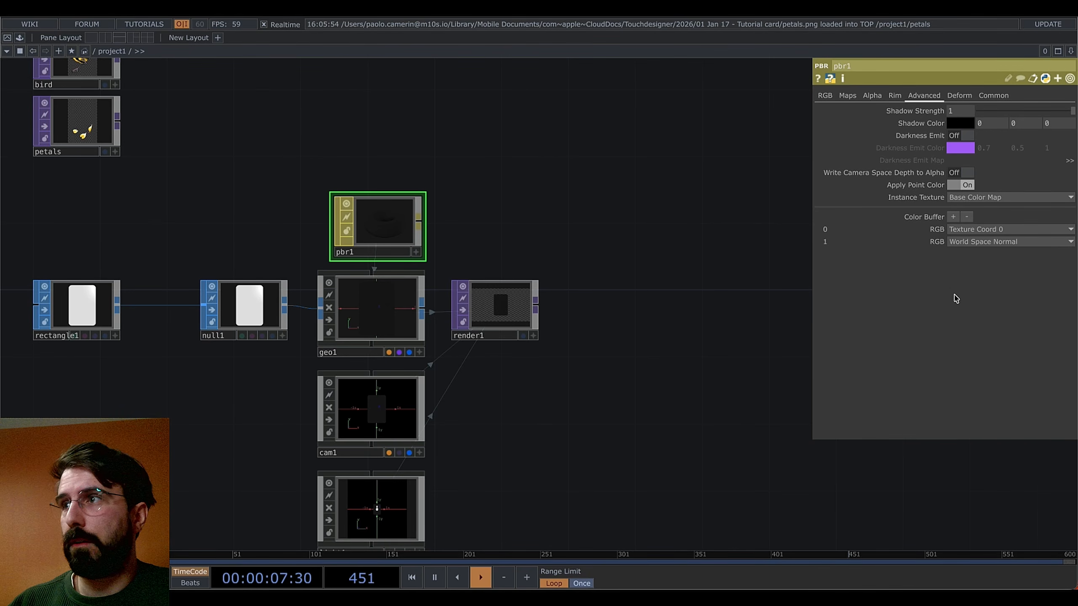
scroll(603, 424, down, 3)
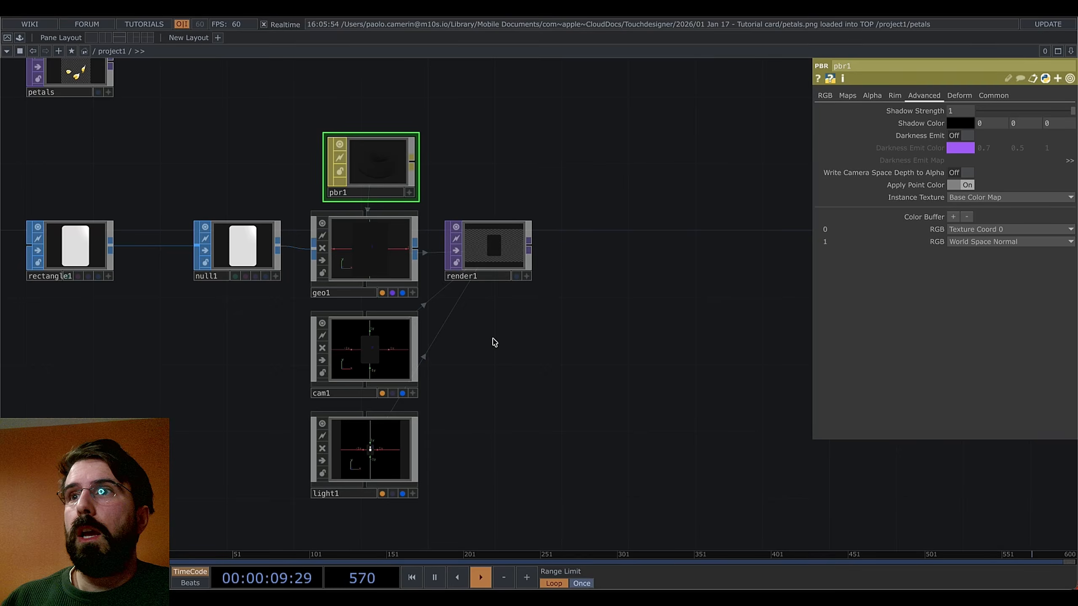
key(Tab)
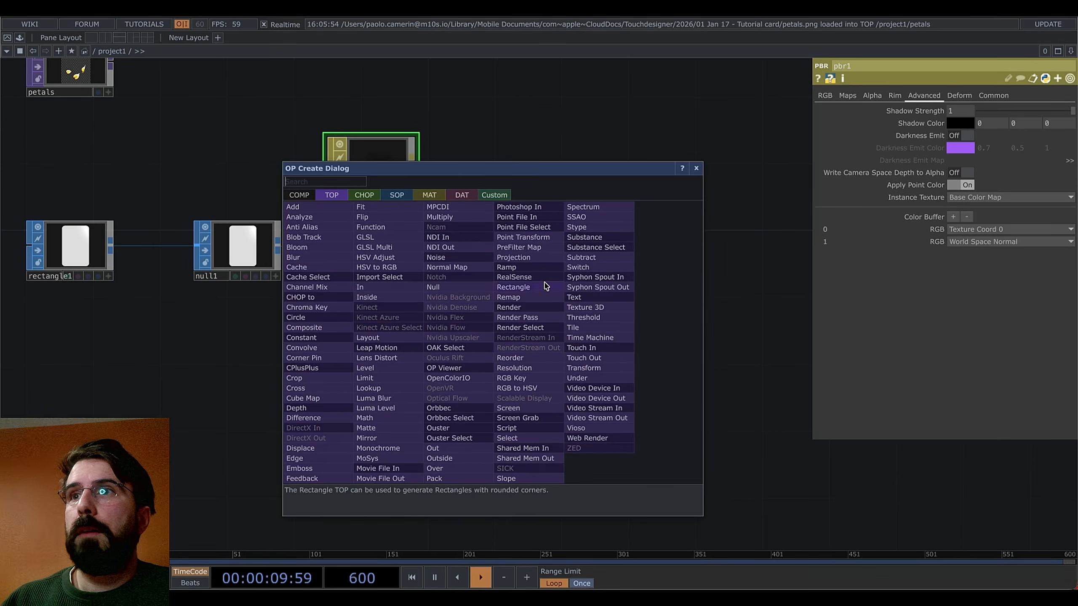
Add renderselect1, duplicate it as renderselect2, and feed render1 into both
click(528, 327)
click(489, 319)
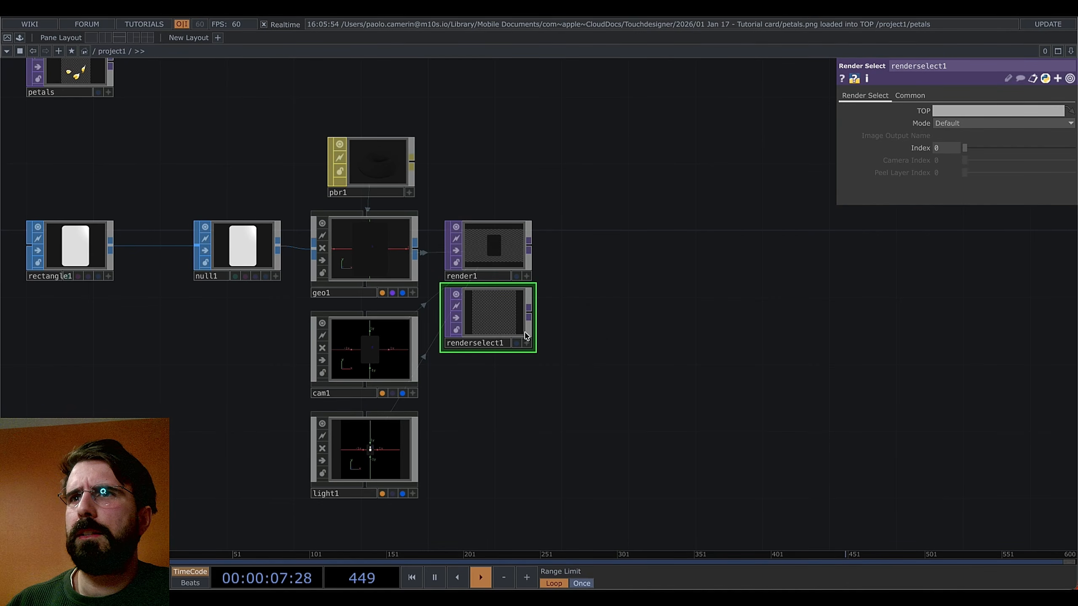
key(ctrl+c)
key(ctrl+v)
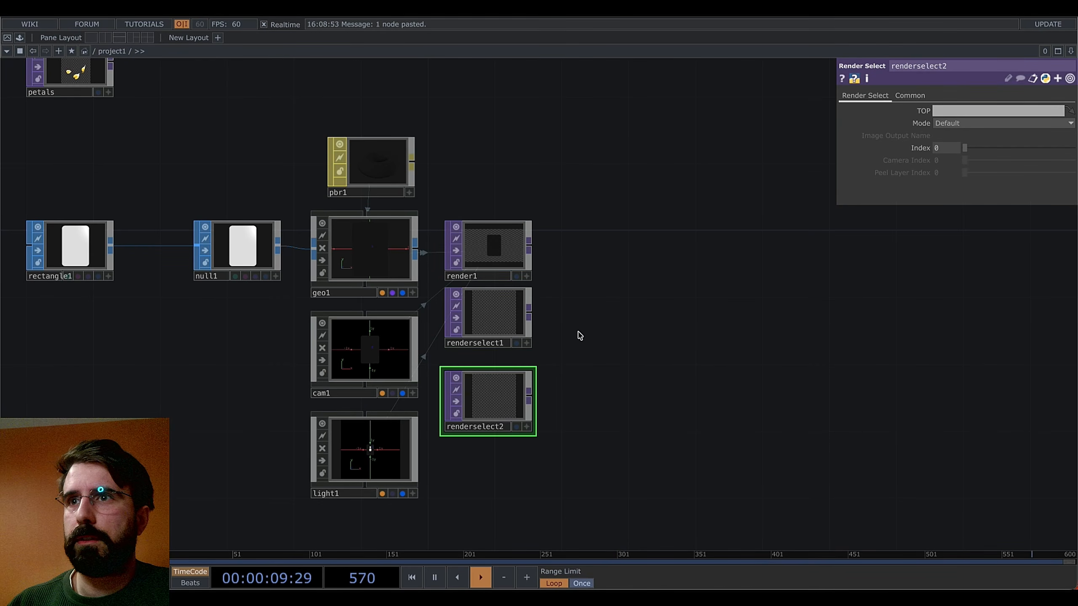
drag(500, 252, 490, 390)
click(493, 309)
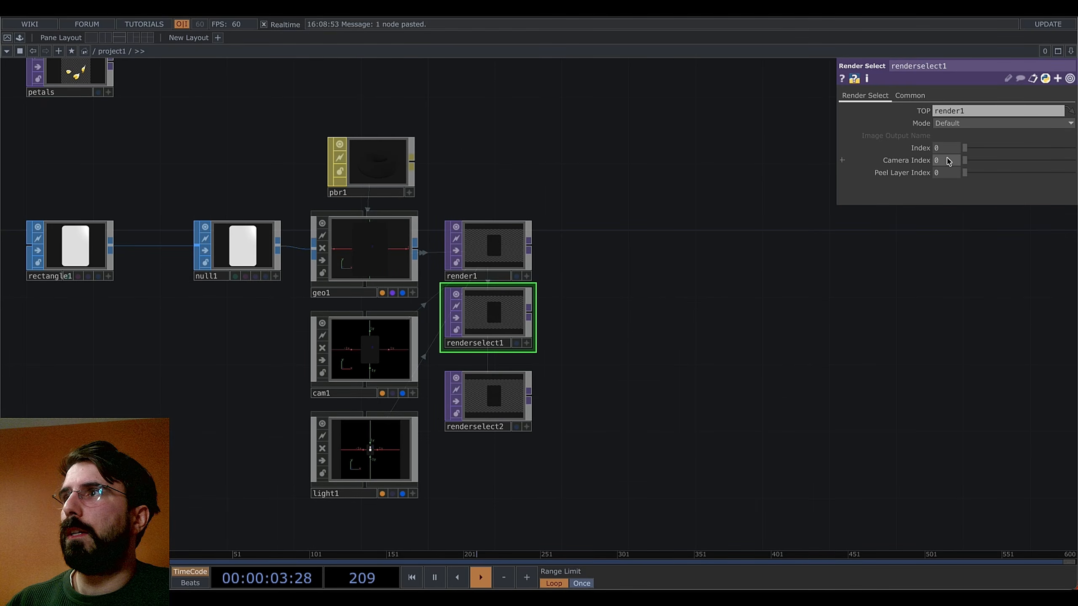
Adjust the render selects' buffer indices so renderselect2 reads Index 2
click(492, 246)
click(493, 309)
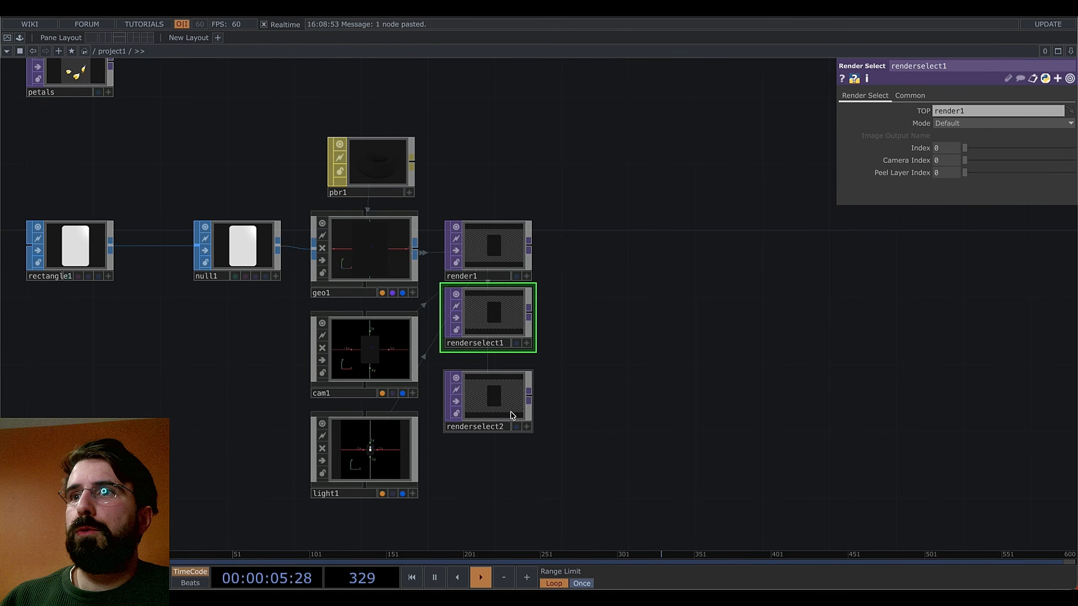
click(511, 415)
click(488, 330)
click(505, 399)
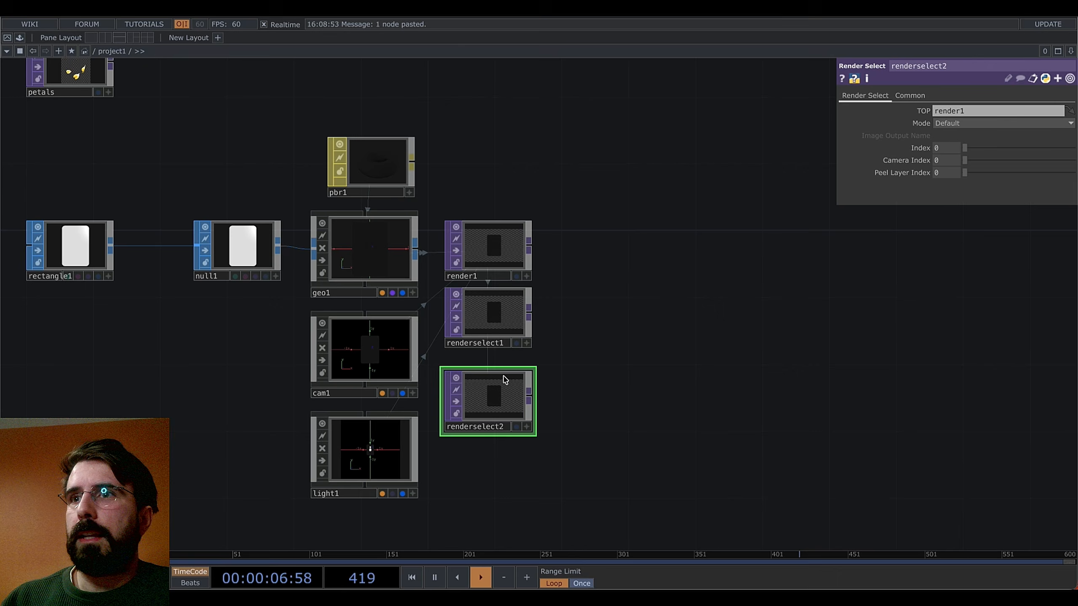
click(514, 315)
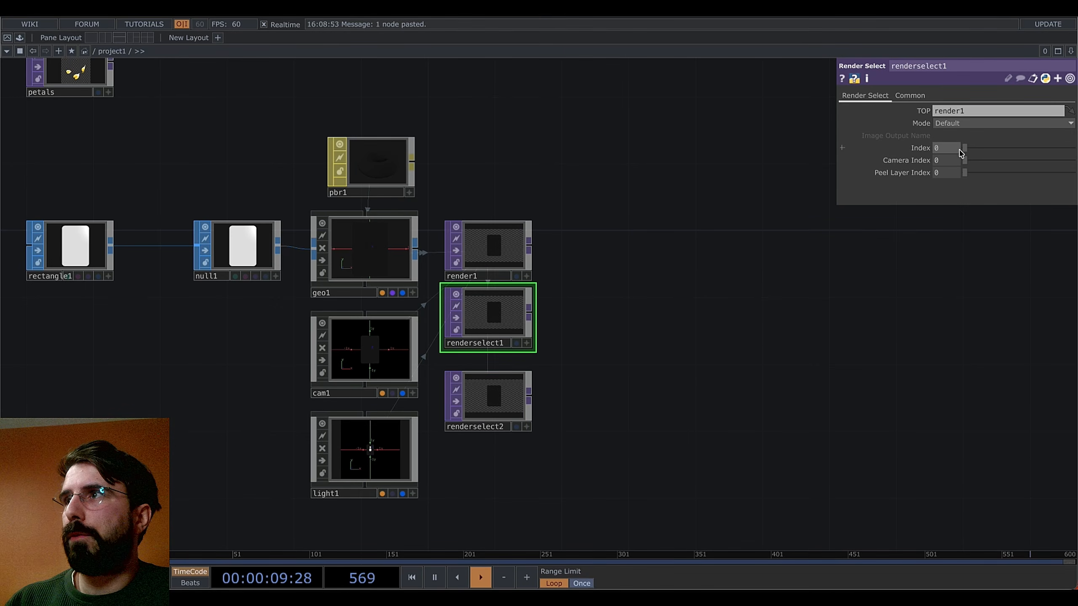
drag(966, 149, 986, 148)
click(502, 392)
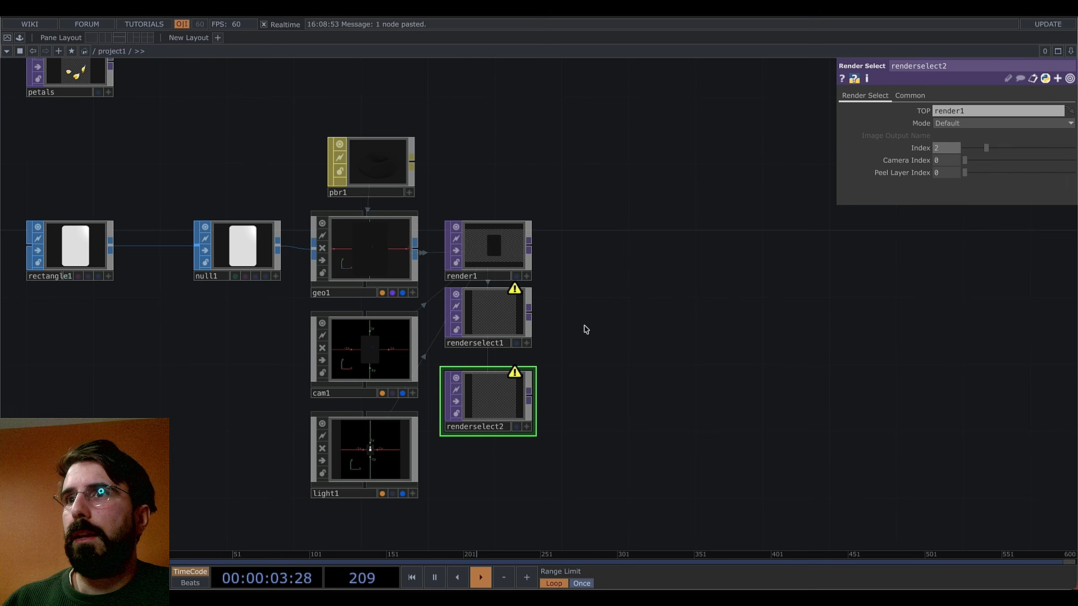
click(488, 255)
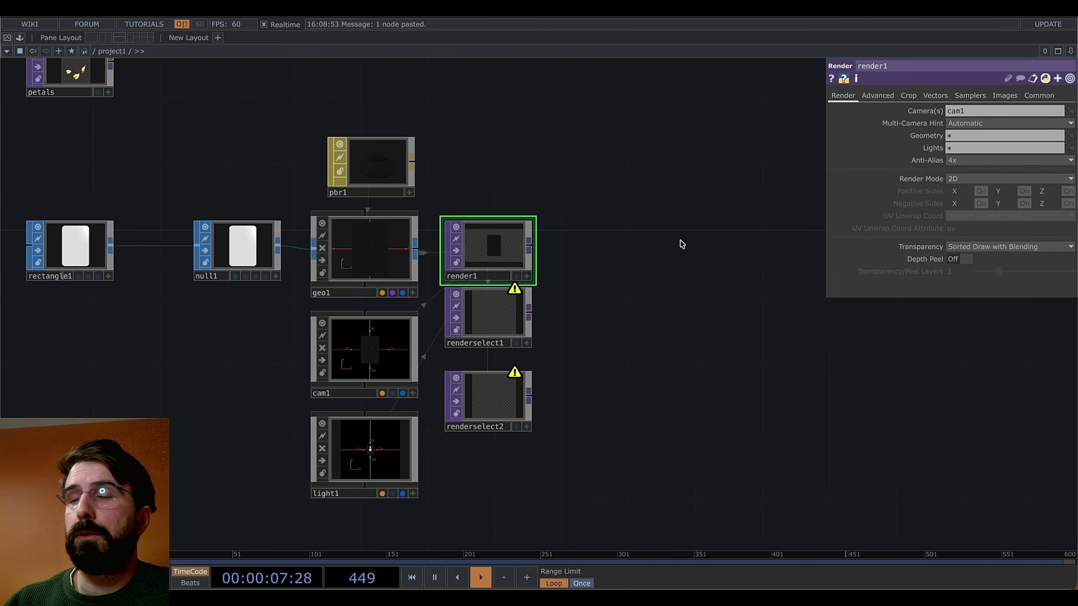
Set render1 to Anti-Alias 1x (Off), Nearest Pixel, and 32-bit float RGBA
drag(679, 243, 641, 285)
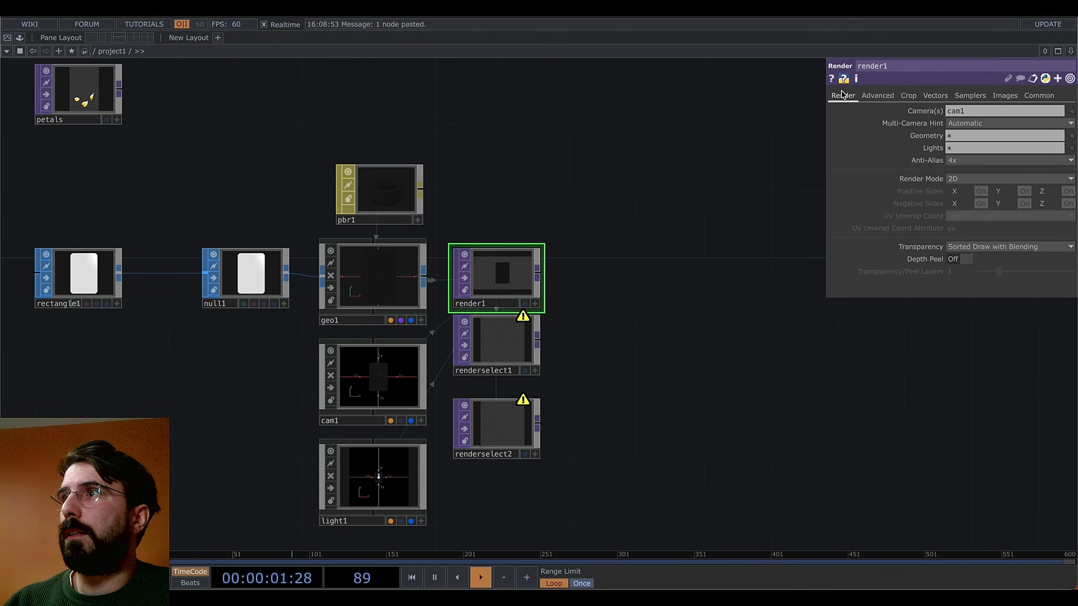
click(957, 160)
click(957, 161)
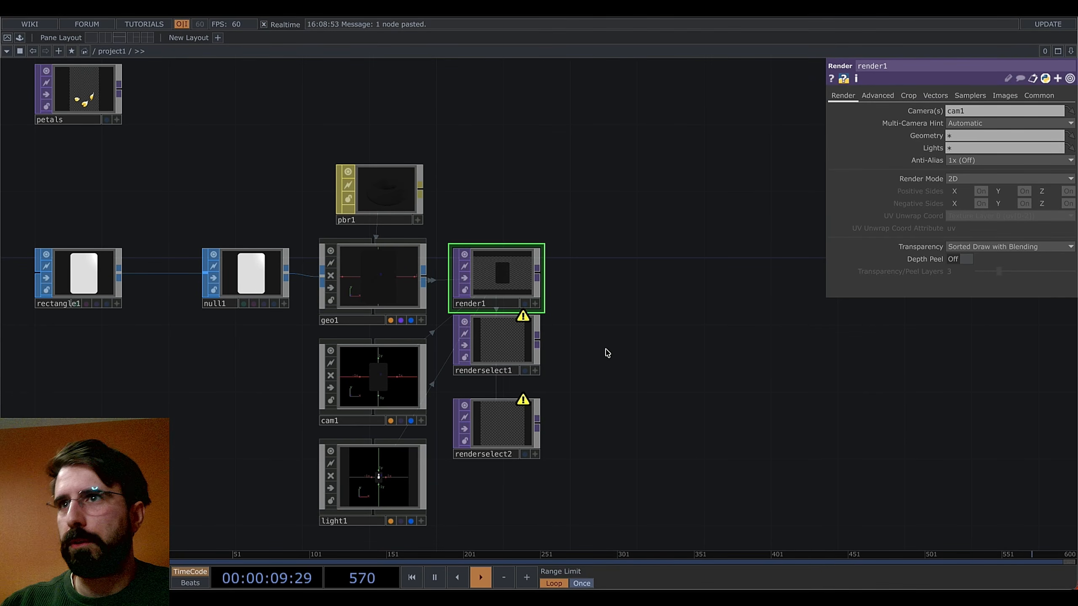
click(1039, 95)
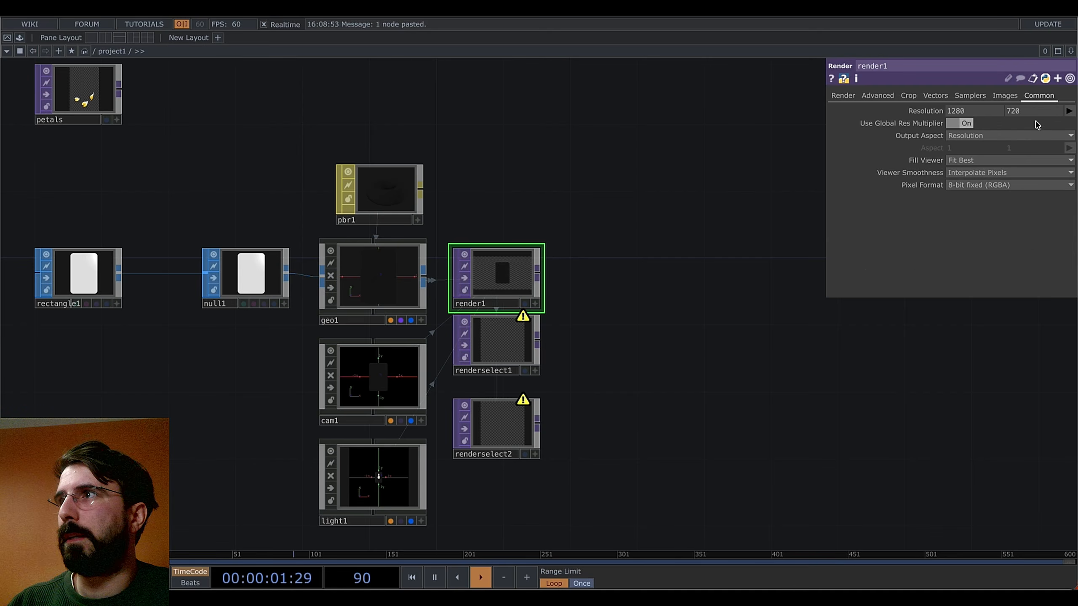
click(976, 172)
click(963, 199)
click(972, 185)
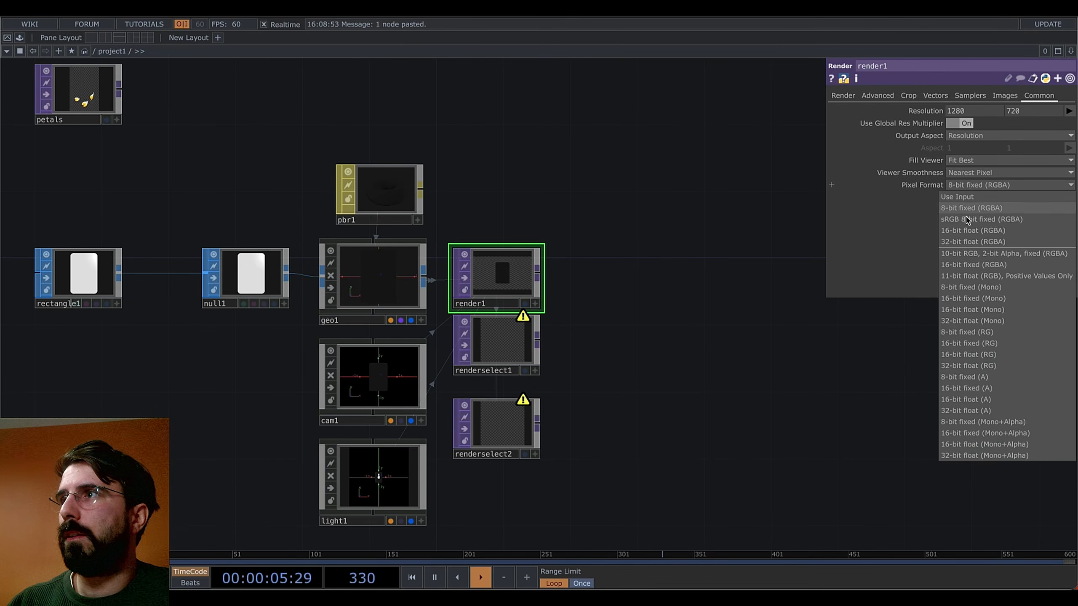
click(966, 255)
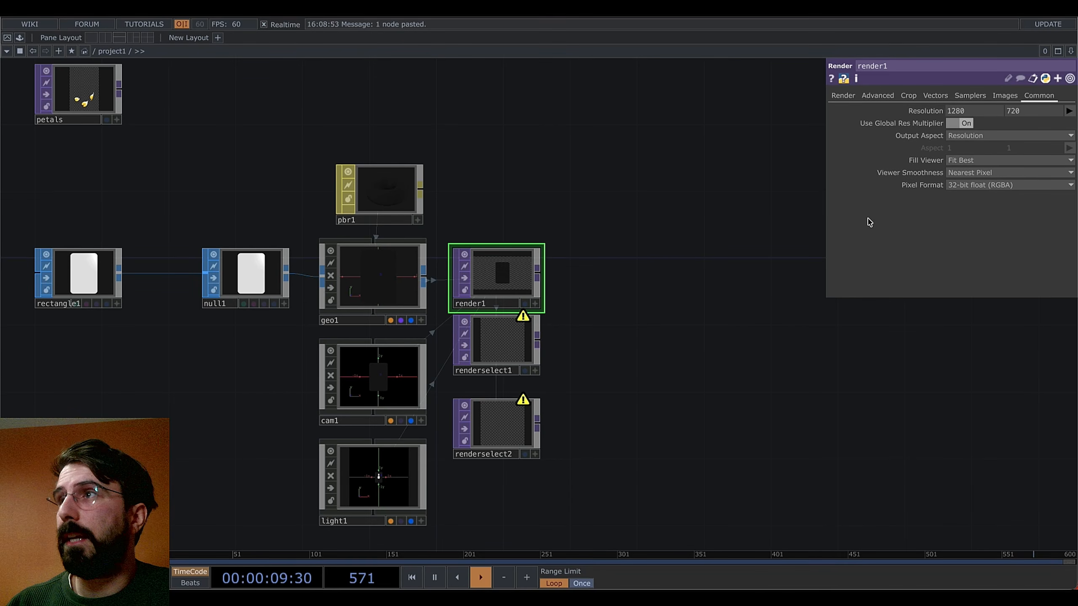
Turn off render1's dithering and raise its colour buffers to 3
click(878, 95)
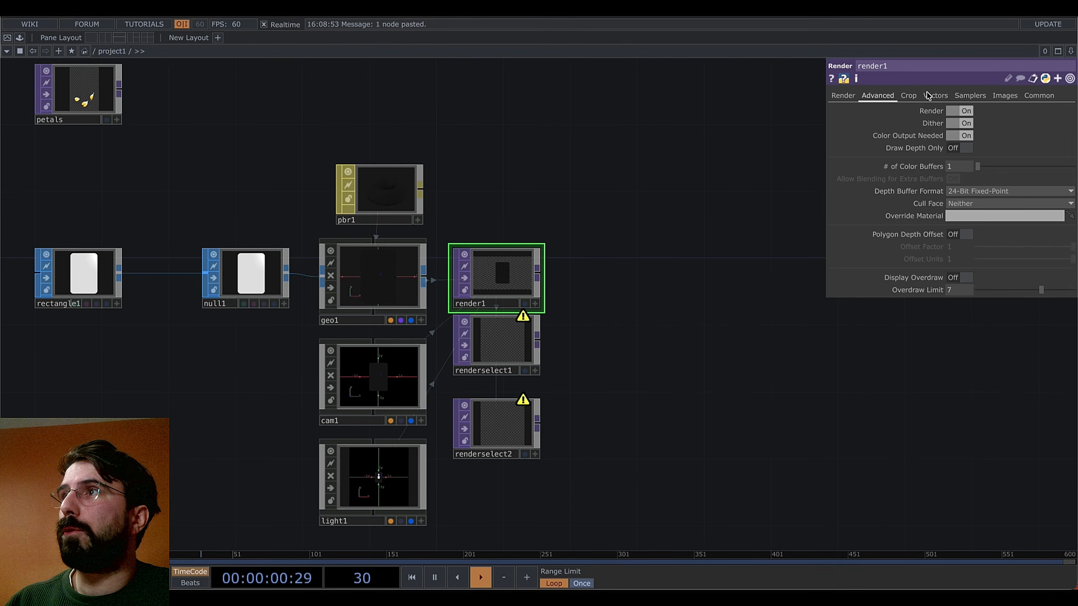
click(955, 123)
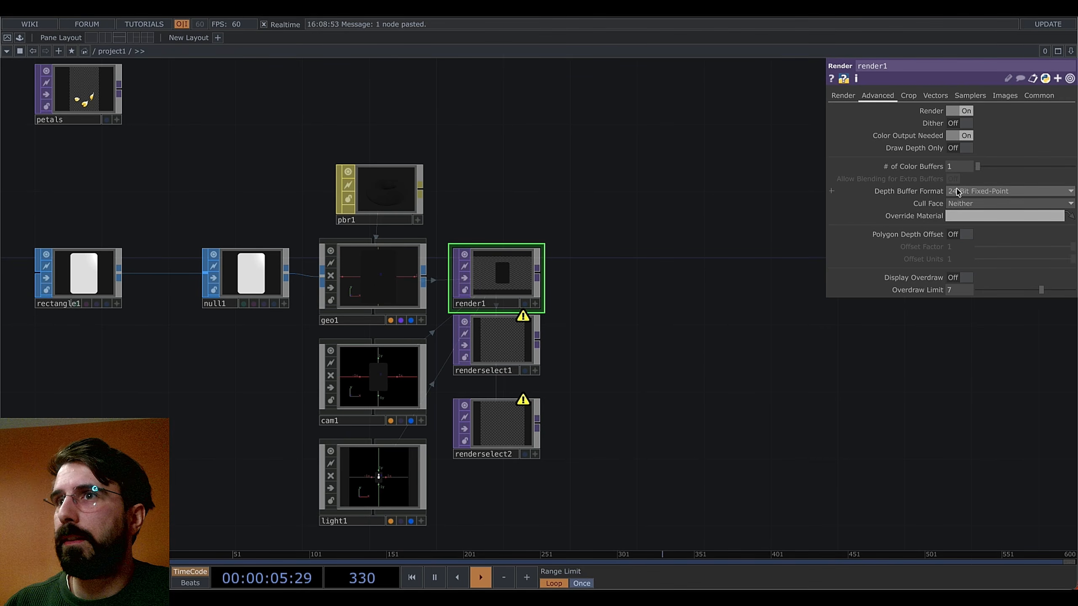
drag(978, 166, 1000, 166)
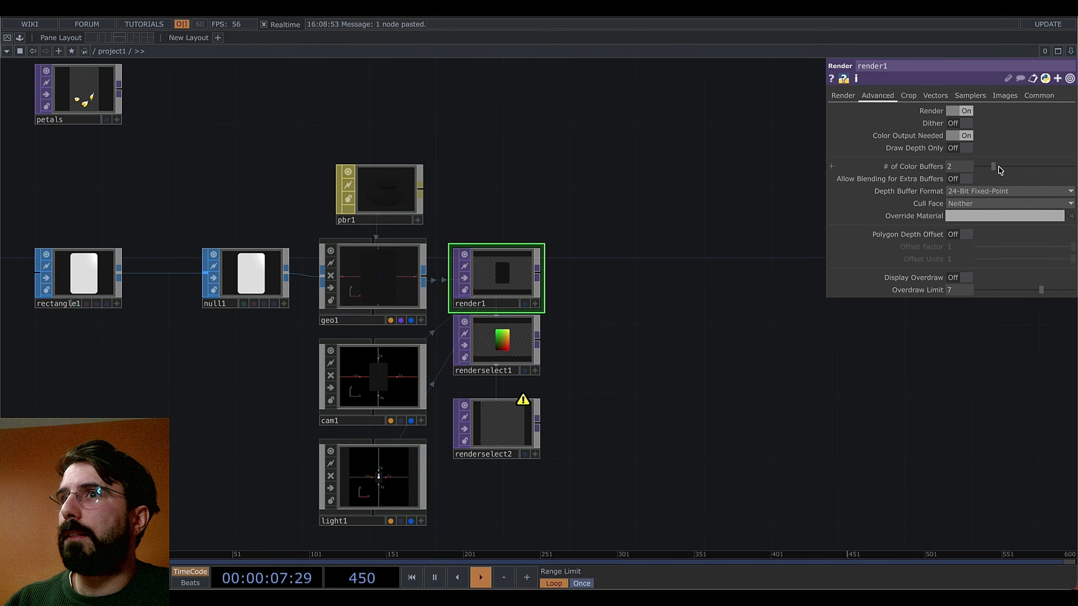
drag(642, 408, 587, 378)
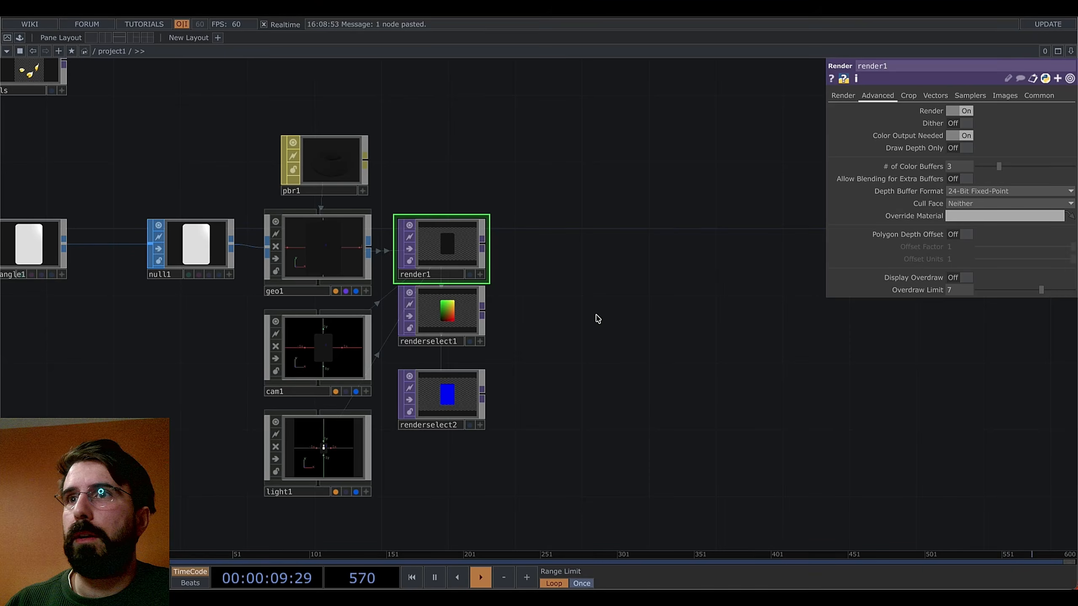
drag(520, 373, 523, 398)
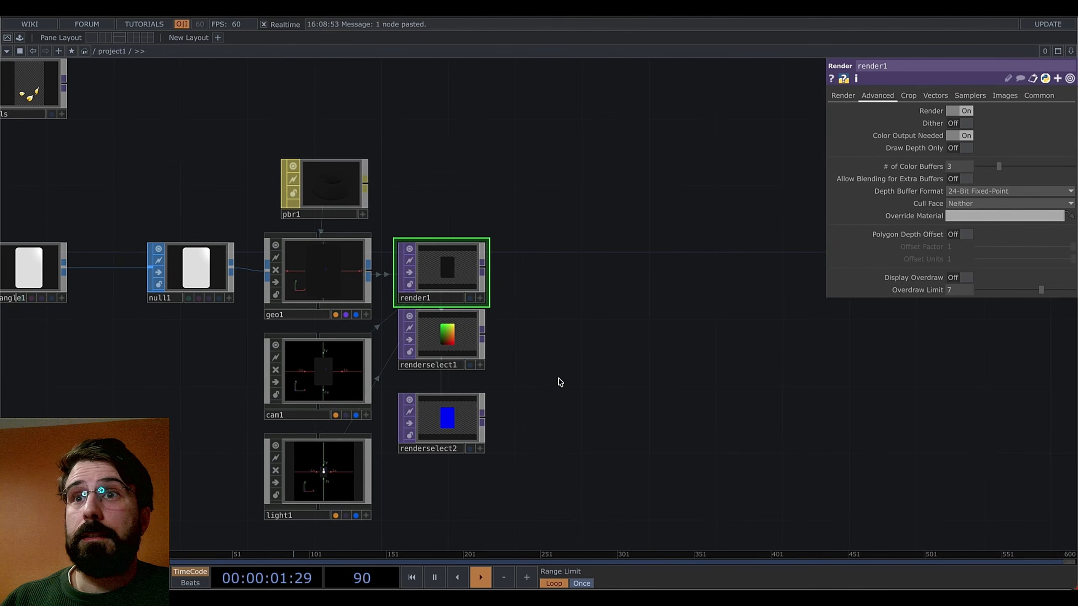
drag(592, 368, 718, 386)
drag(231, 407, 388, 388)
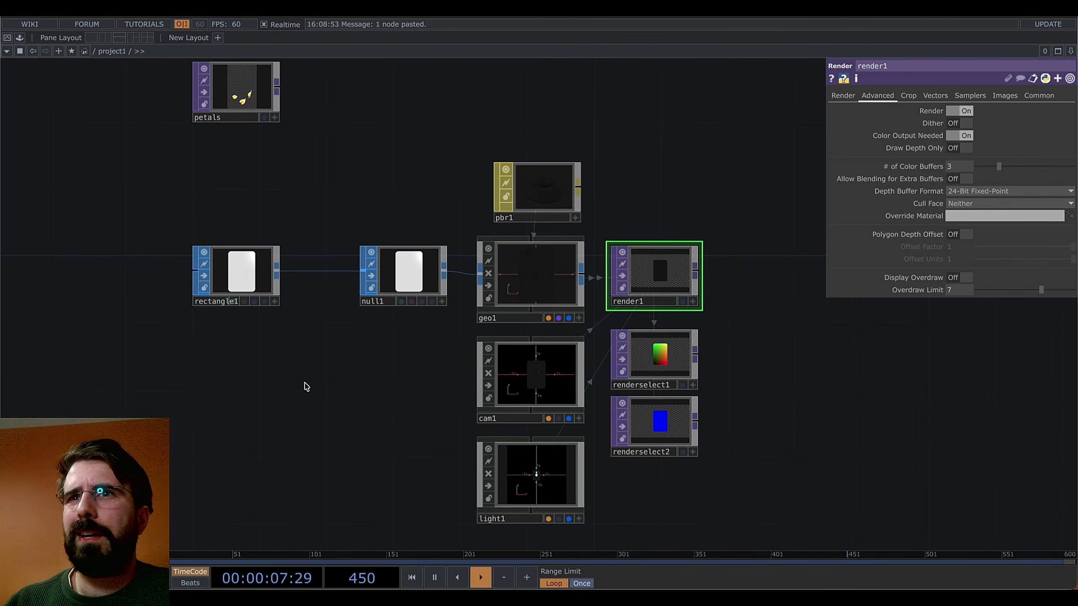
Add a Noise CHOP, noise1, to the network
key(Tab)
click(137, 239)
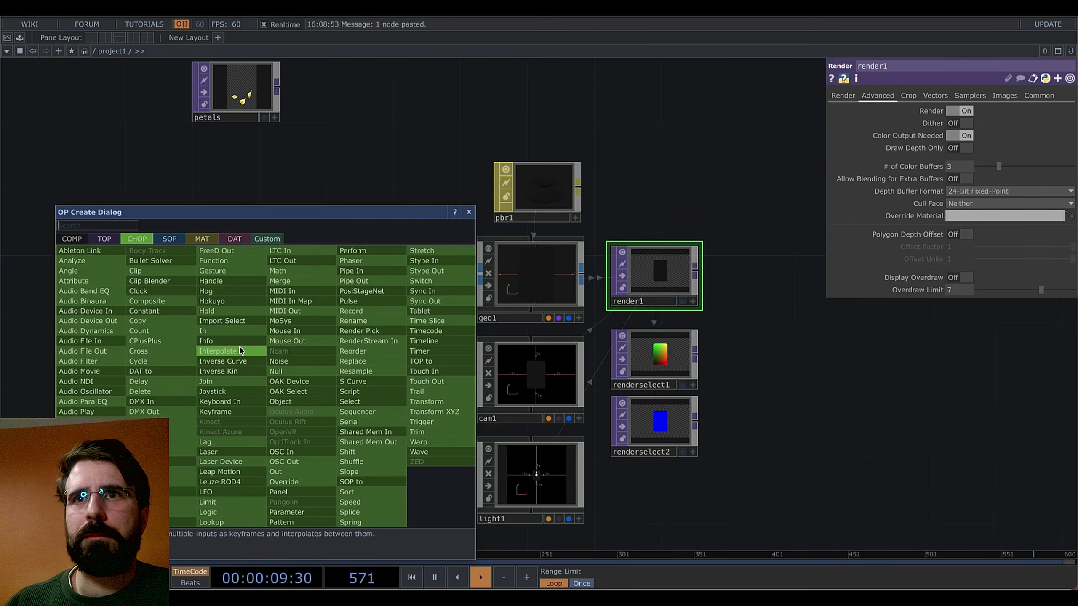
text(noi)
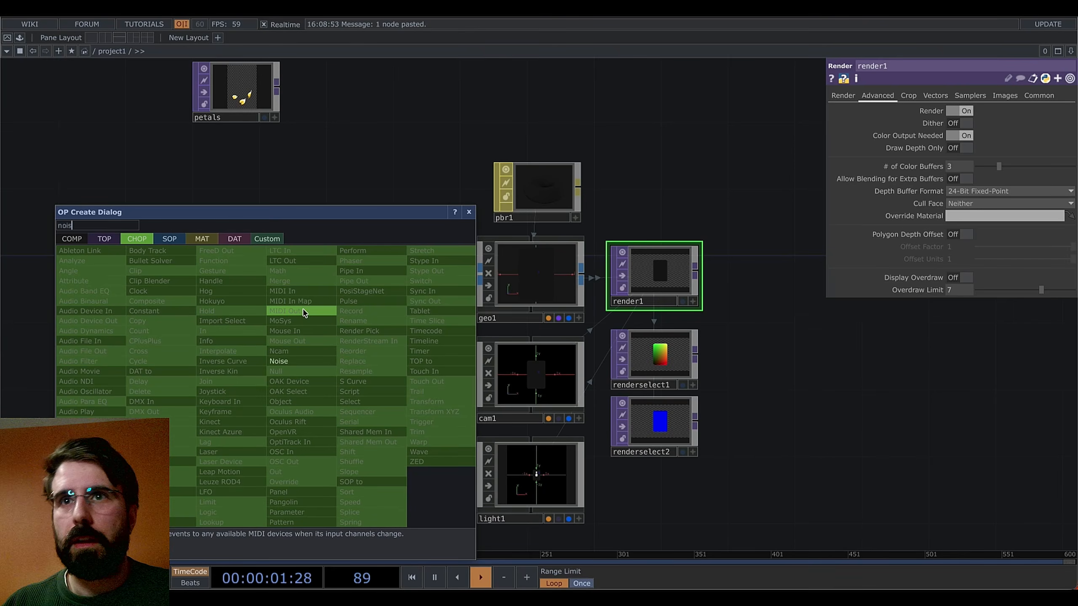
text(s)
click(280, 361)
click(241, 375)
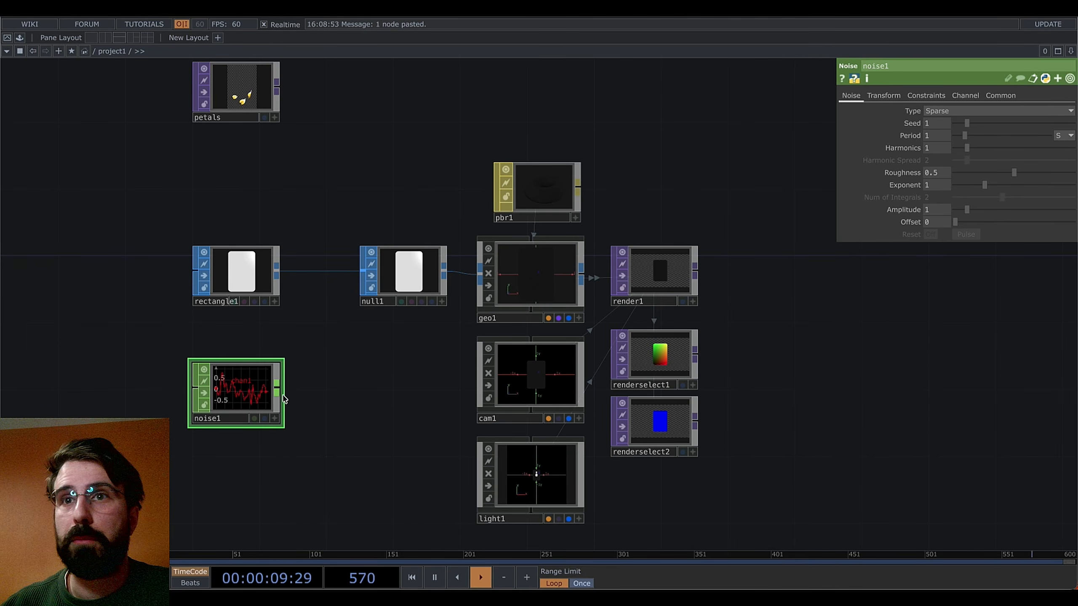
Rename noise1's channels to rx, ry and rz and turn on Time Slice
click(966, 96)
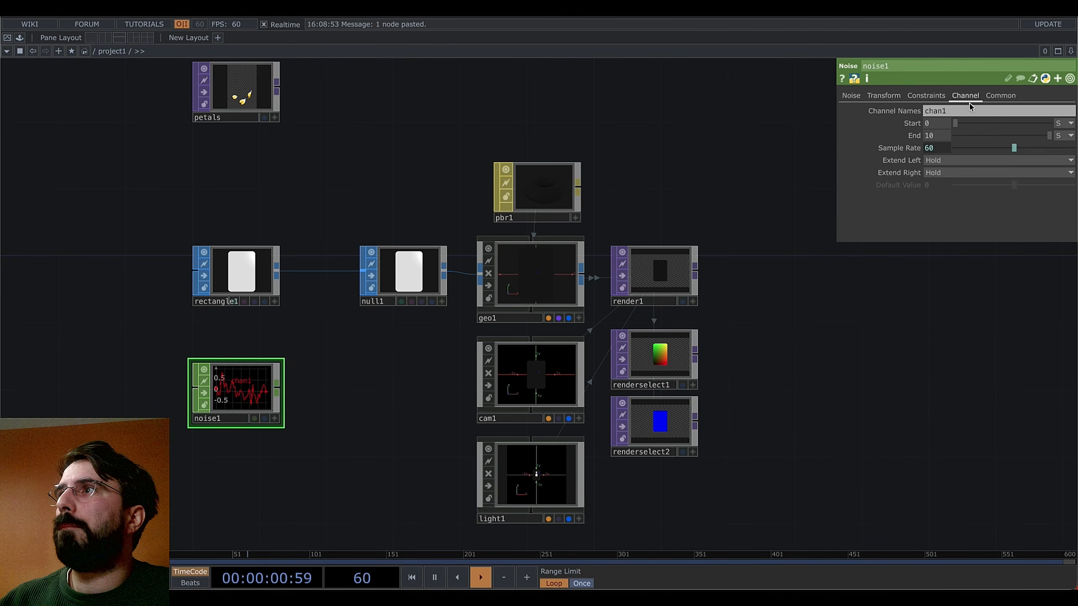
double_click(933, 111)
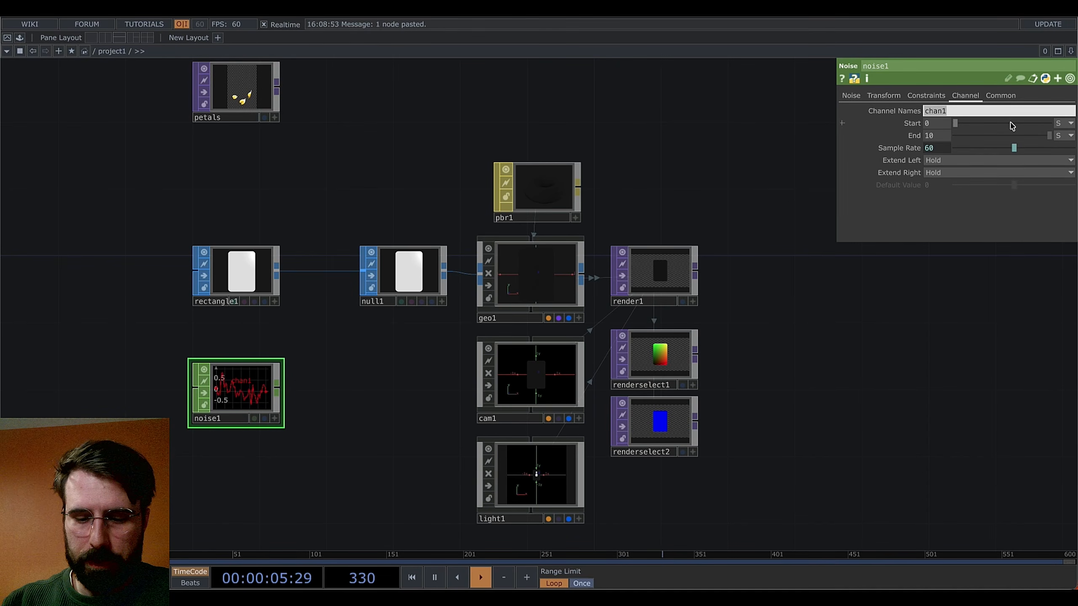
text(x ry rz)
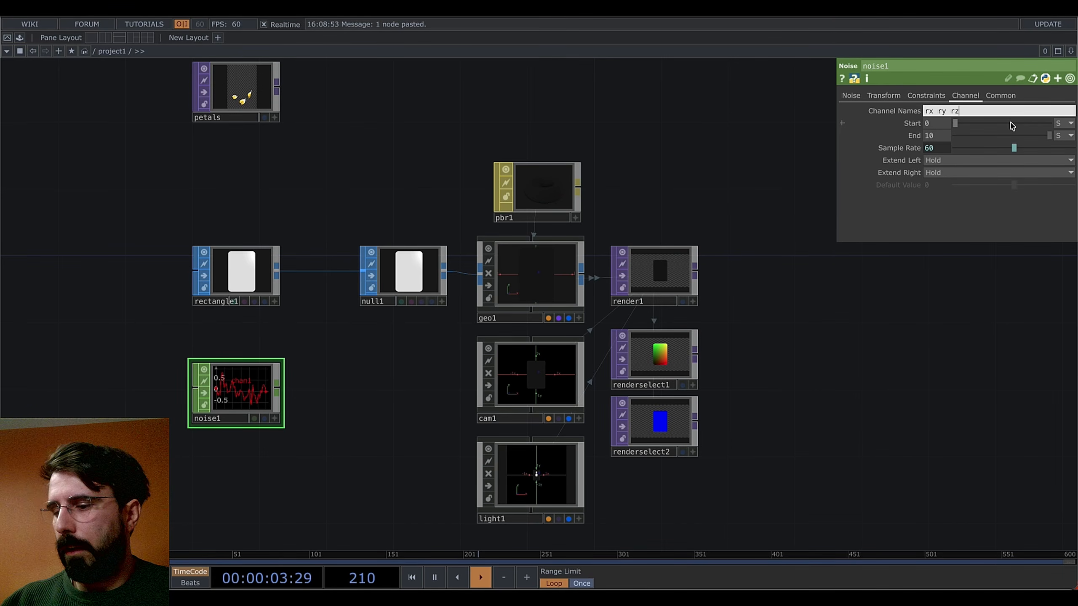
click(929, 374)
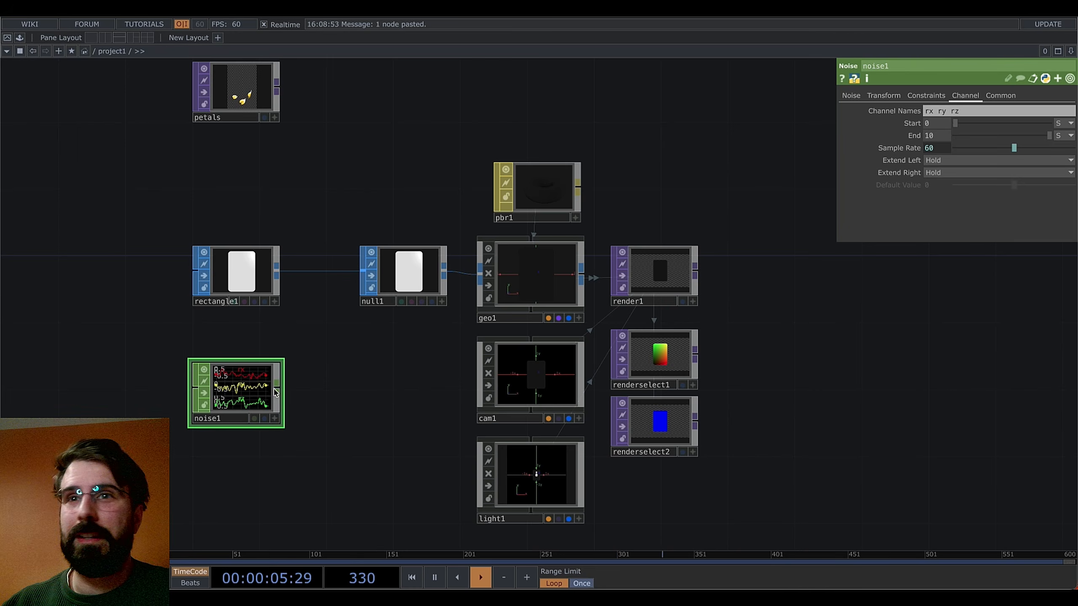
click(1001, 95)
click(933, 113)
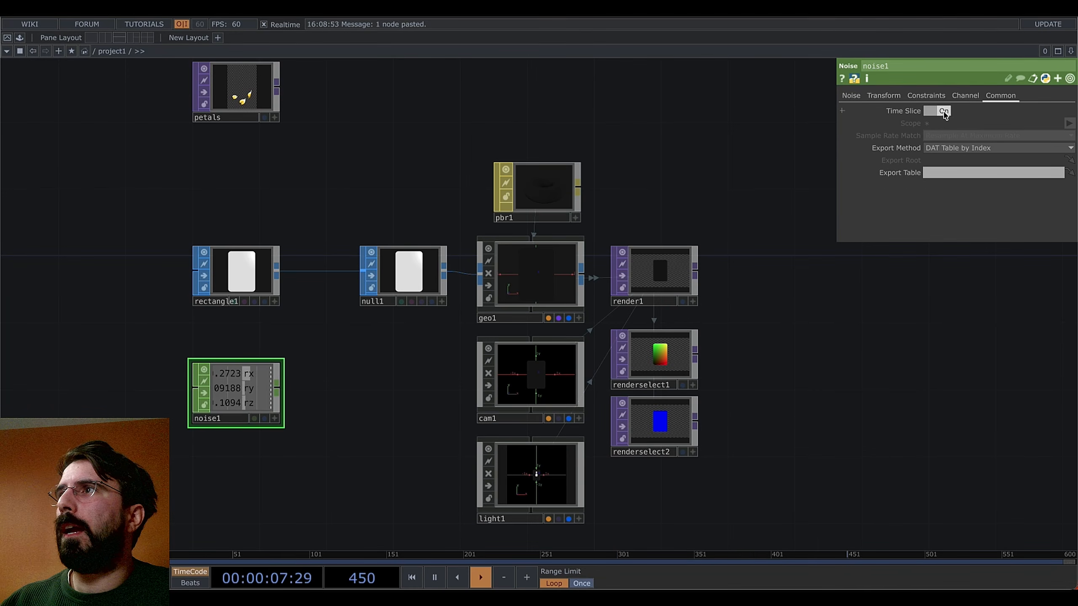
Add a Null CHOP, null2, beside noise1
key(Tab)
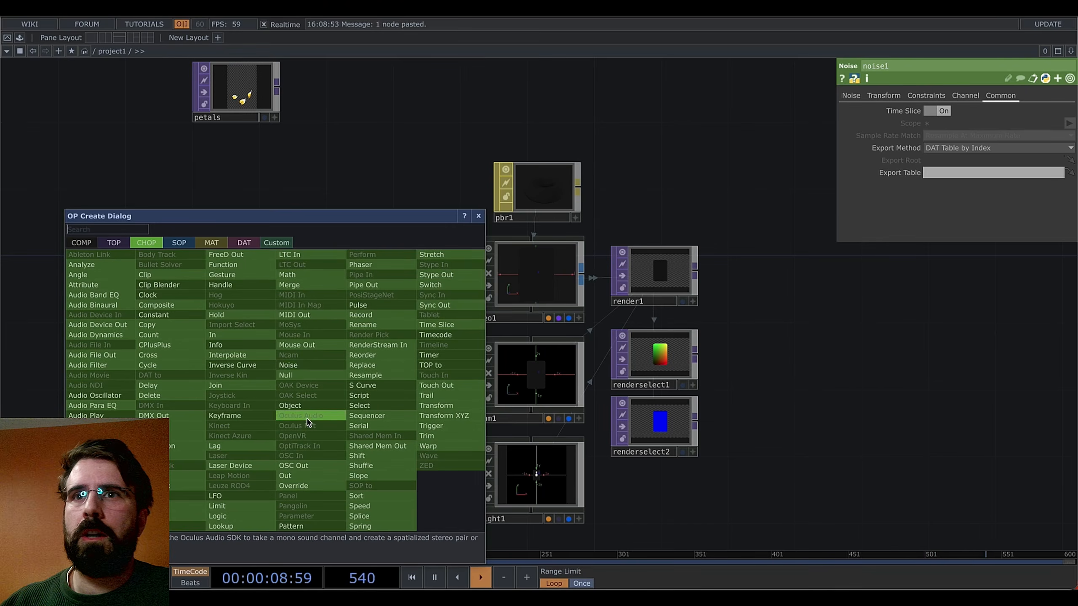
click(286, 375)
click(416, 397)
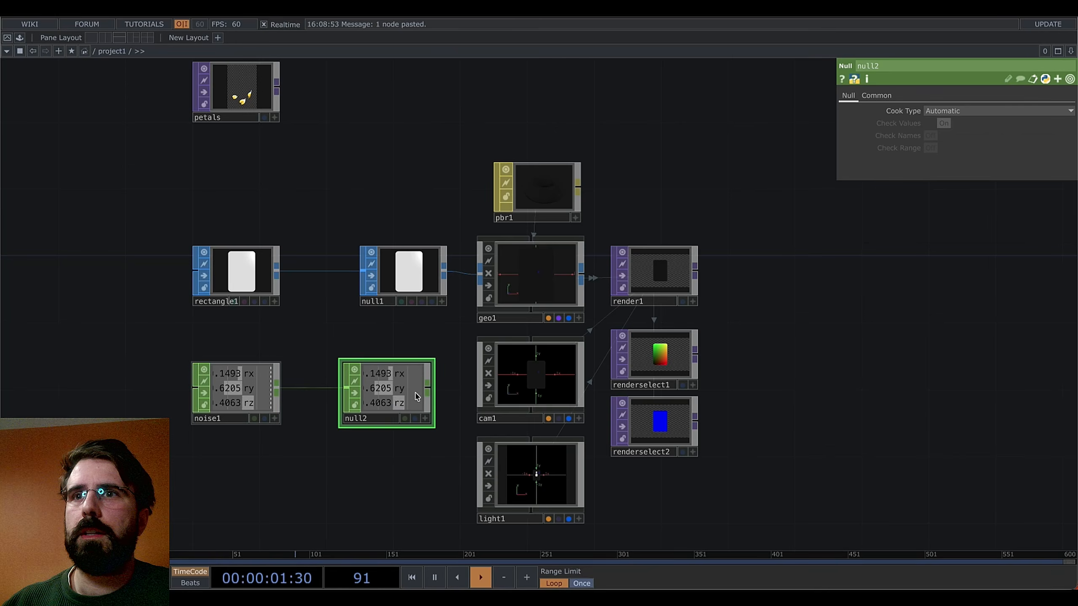
Link geo1's Rotate X, Y and Z to null2's rx, ry and rz as CHOP references
drag(383, 373, 959, 147)
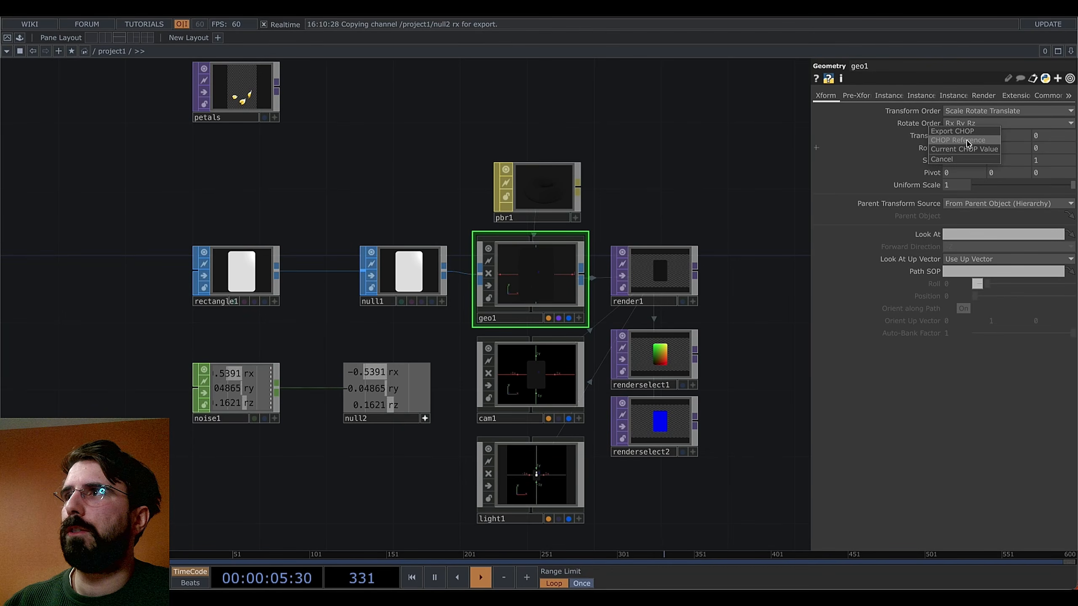
click(967, 140)
drag(389, 389, 1002, 148)
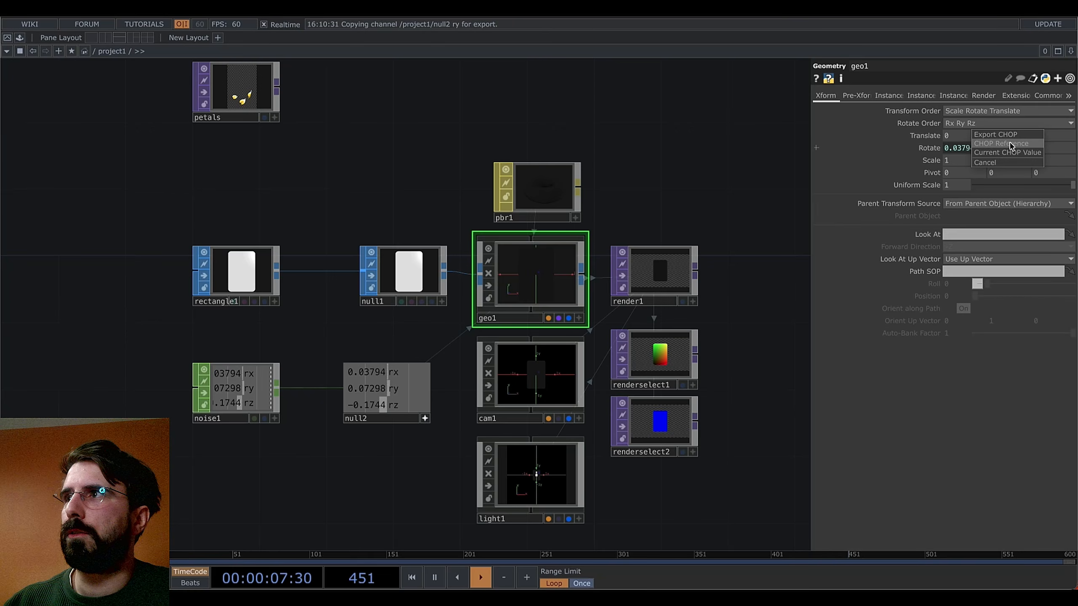
click(1011, 141)
drag(390, 405, 1057, 148)
click(1046, 141)
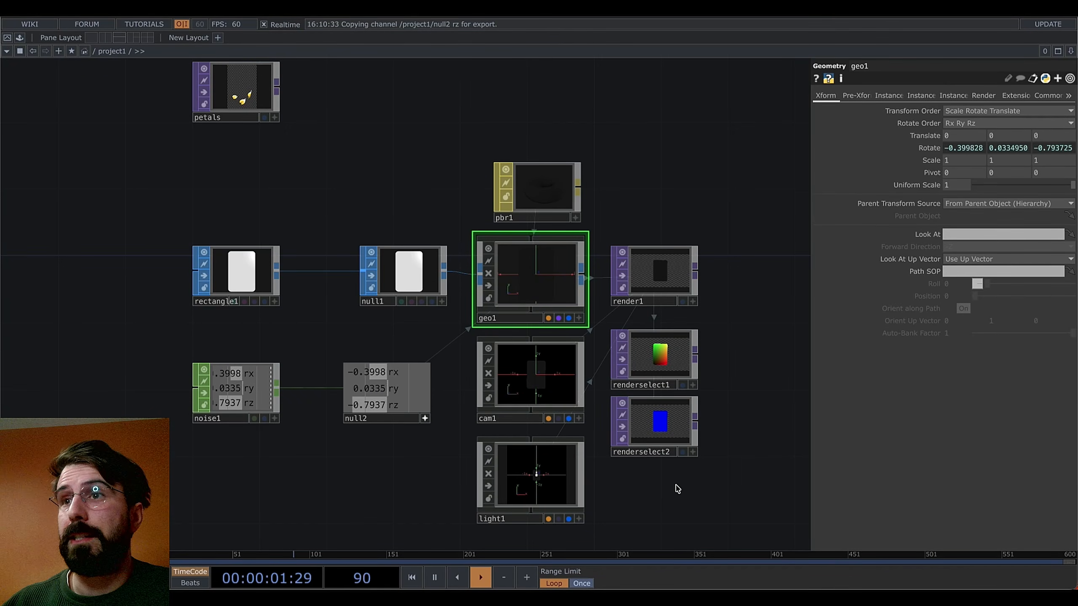
Review the noise1 and render1 parameters while recentring the network
click(252, 399)
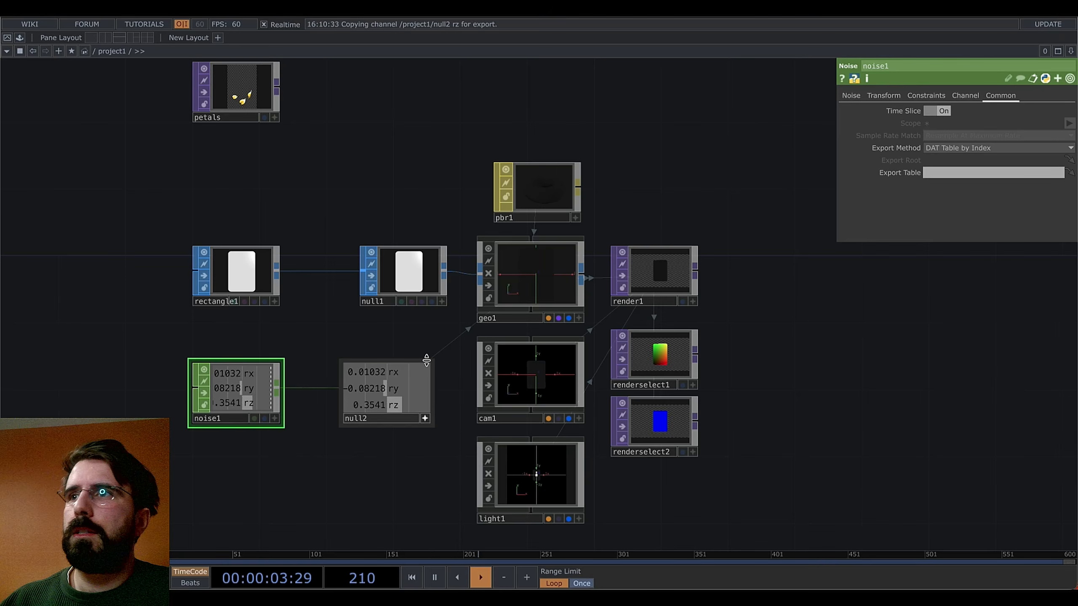
click(851, 96)
drag(773, 313, 829, 316)
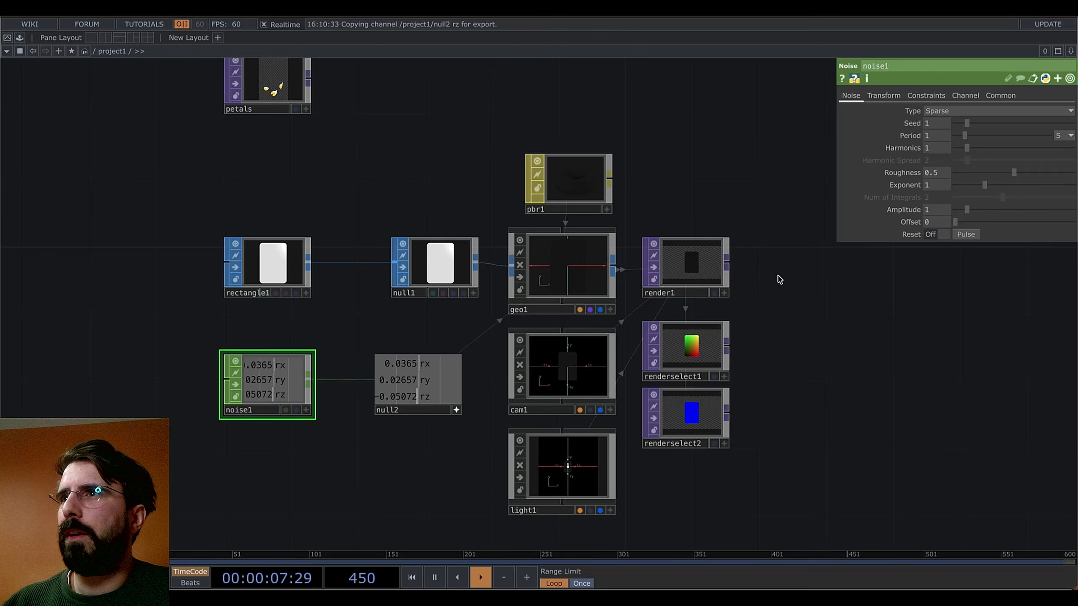
click(692, 288)
drag(774, 293, 697, 333)
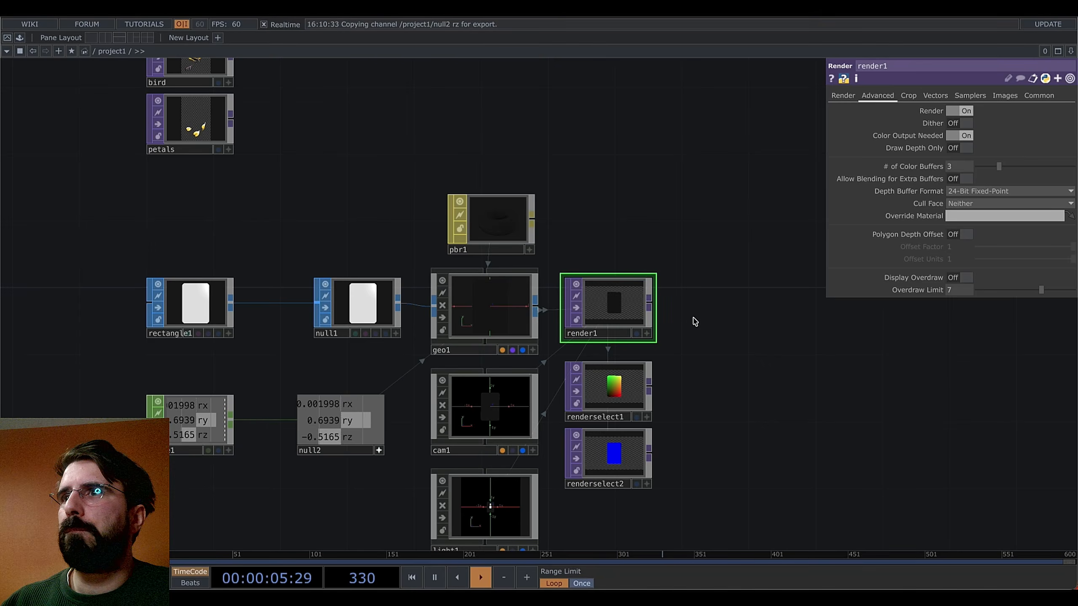
Set render1's resolution to 720 by 1280
click(1045, 96)
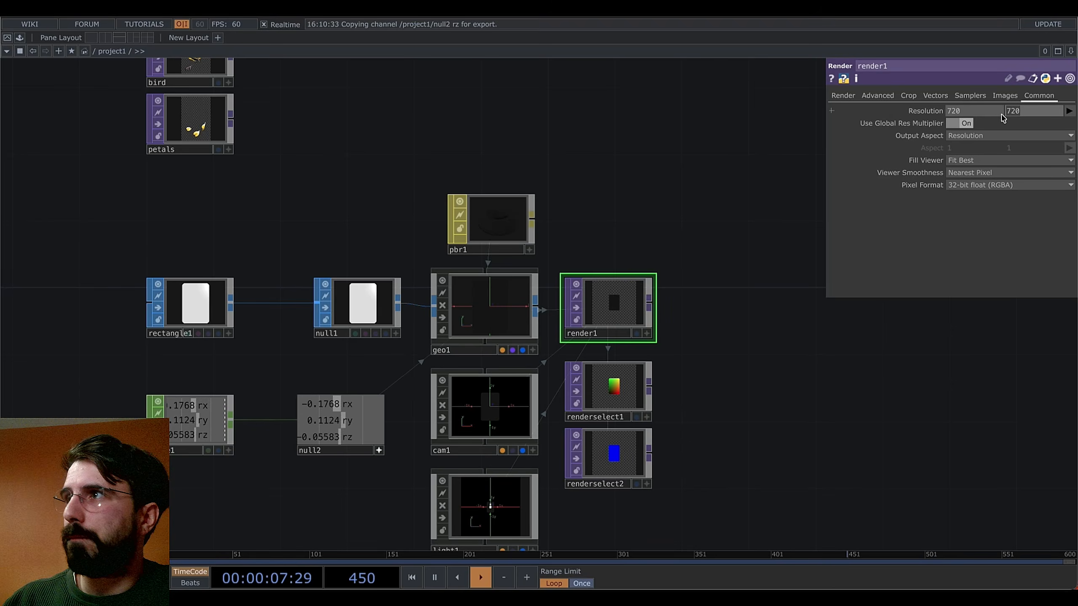
text(0)
key(Return)
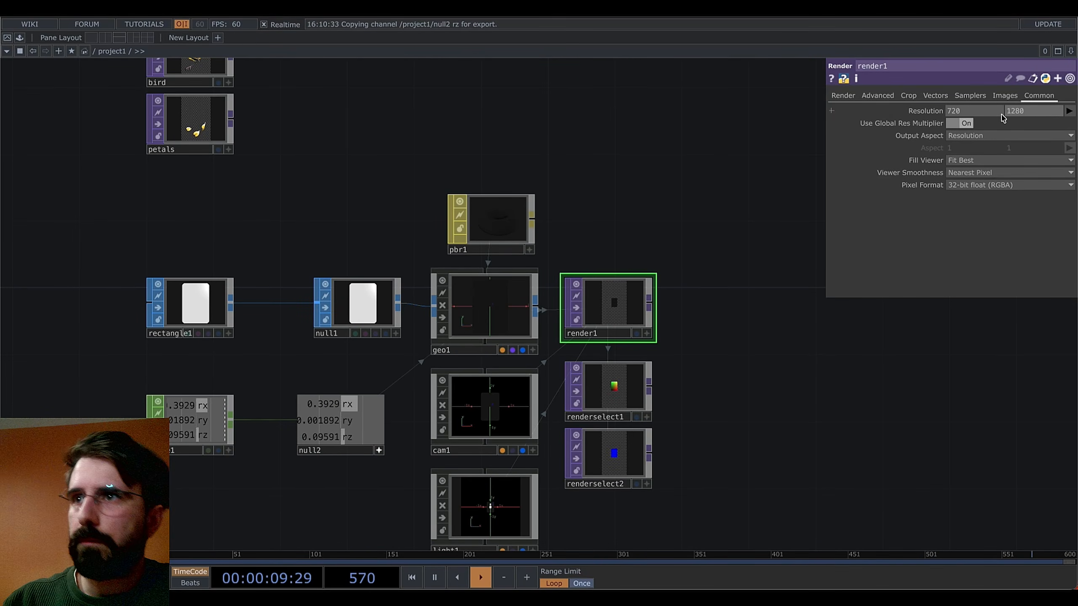
Frame the render chain and open the OP Create Dialog from render1's output
drag(723, 348, 715, 340)
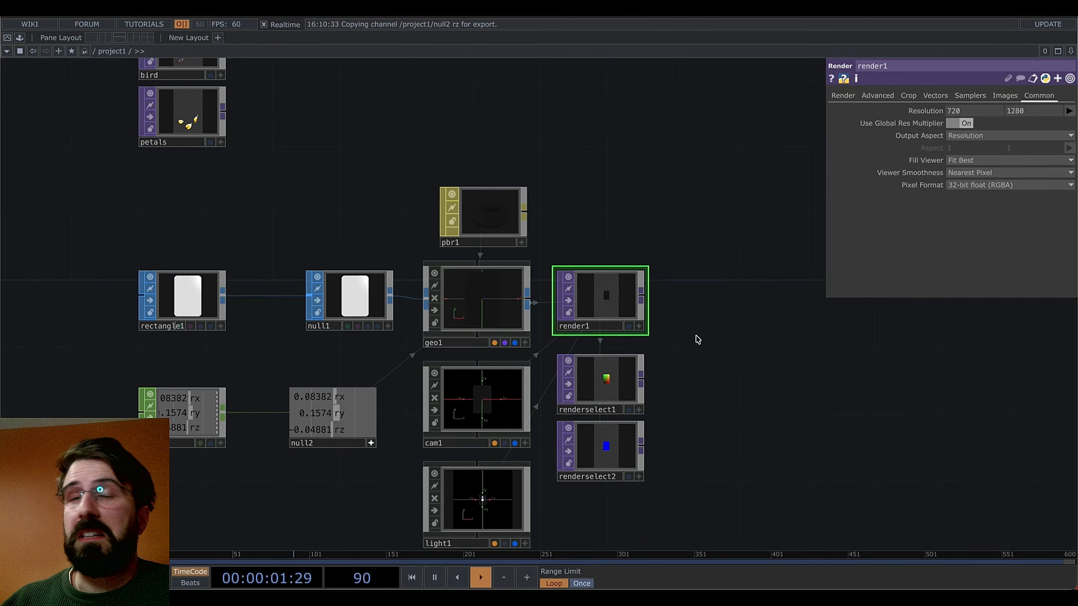
scroll(613, 203, down, 2)
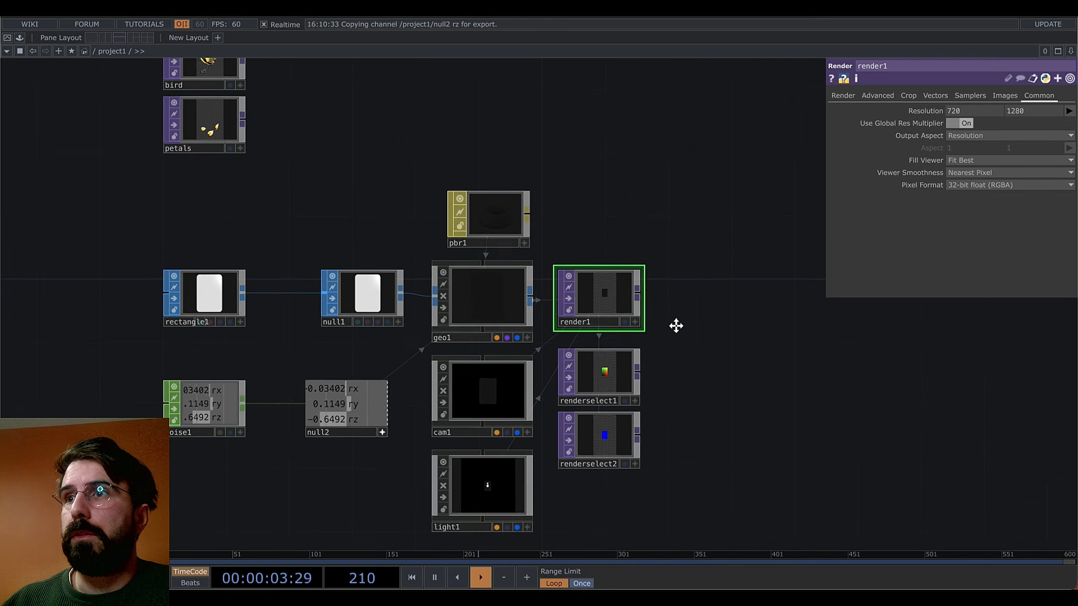
drag(676, 325, 555, 361)
right_click(519, 333)
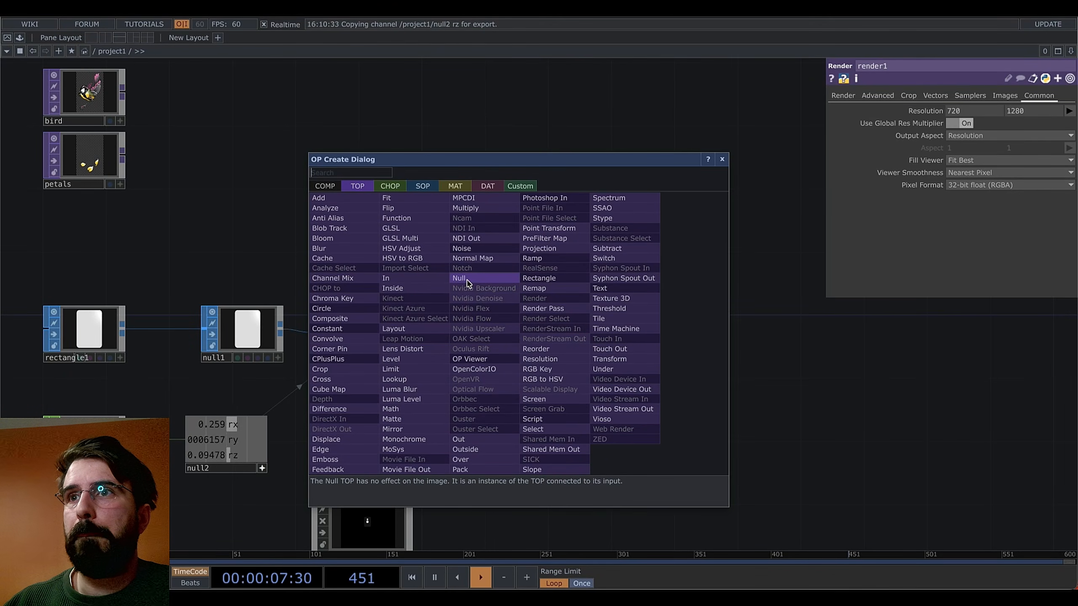
Add an Out TOP, out1, wired from render1 with its display flag on
click(464, 440)
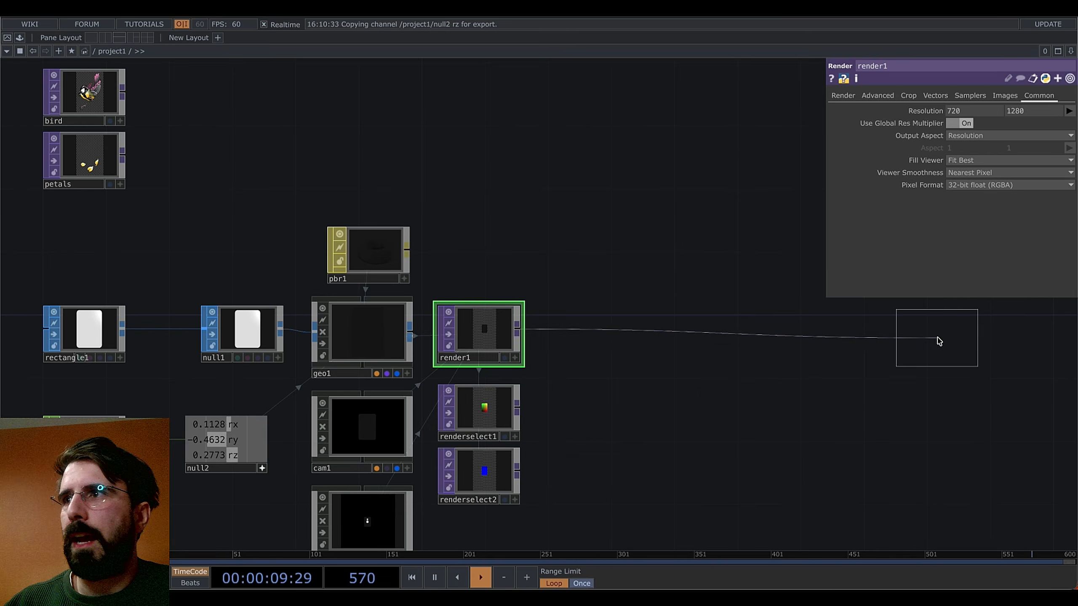
click(937, 338)
drag(970, 425, 1013, 318)
click(1035, 333)
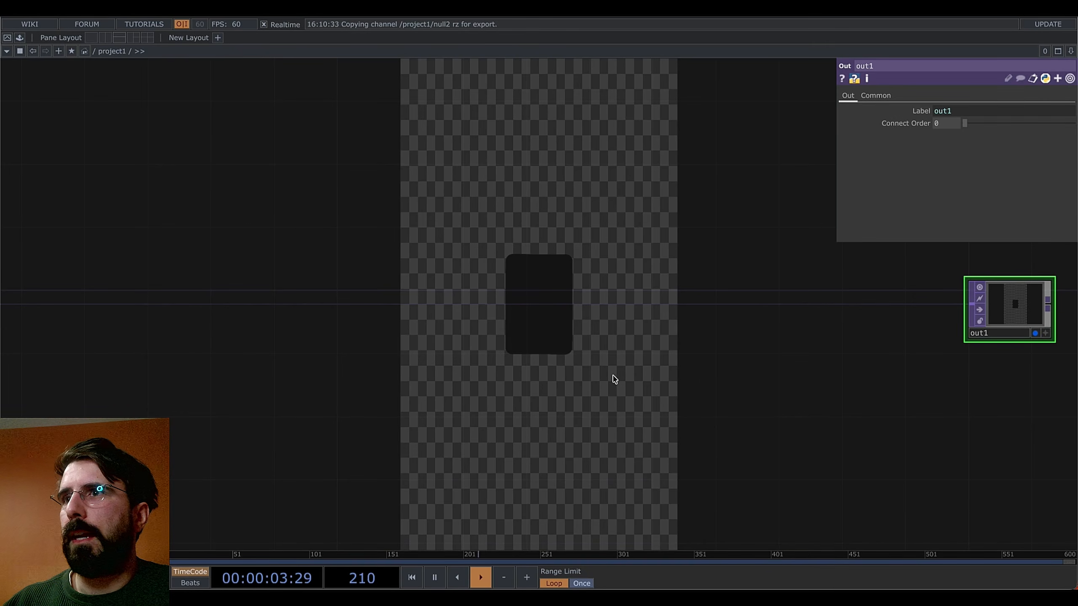
Turn off Backdrop TOPs in the network display and fit all nodes into view
right_click(888, 404)
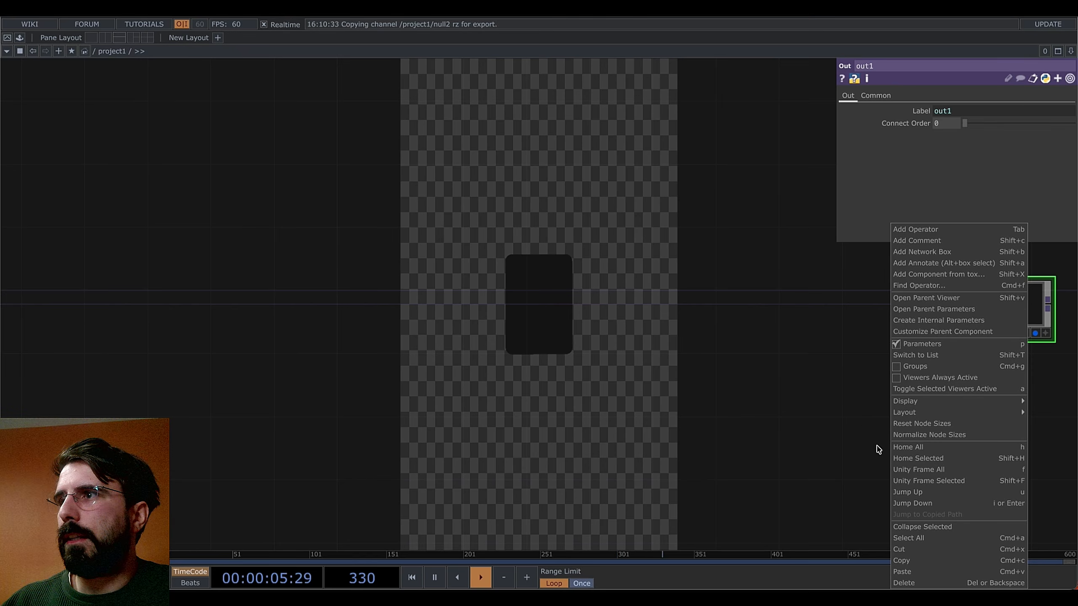
mouse_move(906, 401)
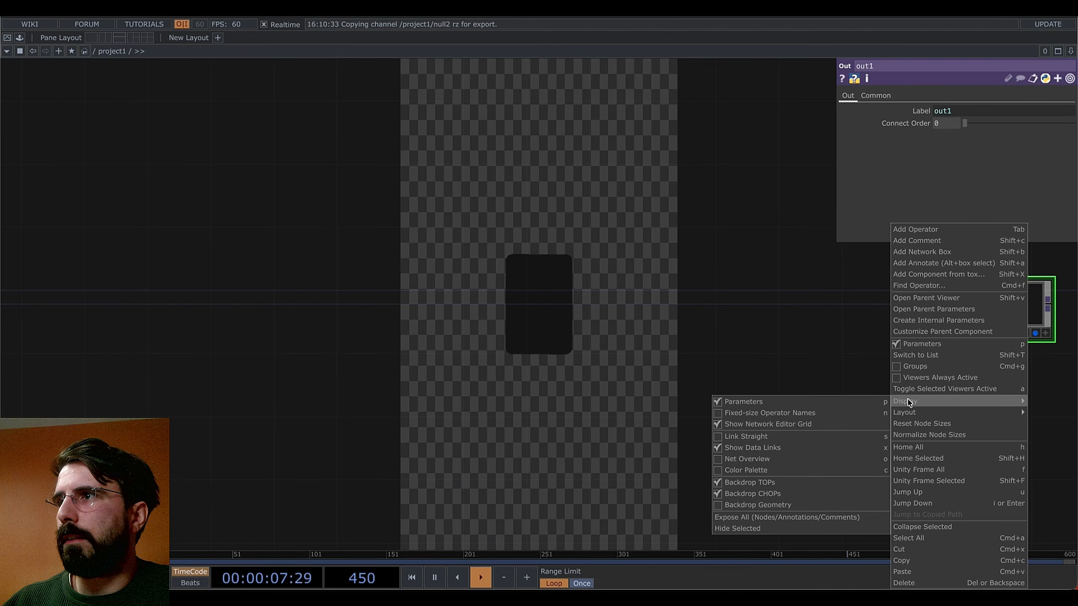
click(720, 484)
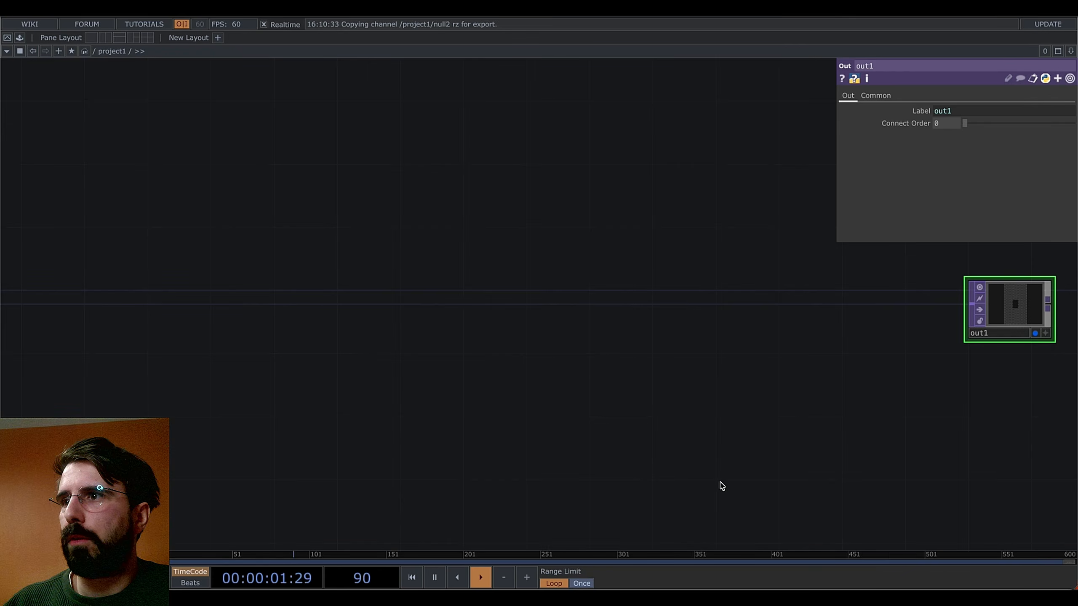
key(h)
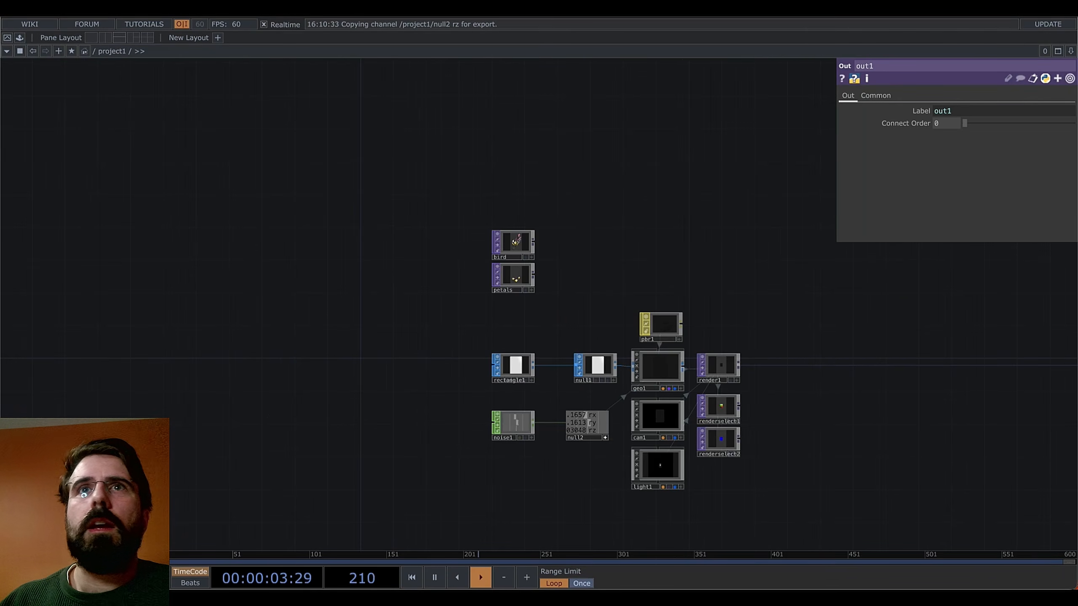
Split the workspace and make the narrower left pane a TOP Viewer
click(104, 38)
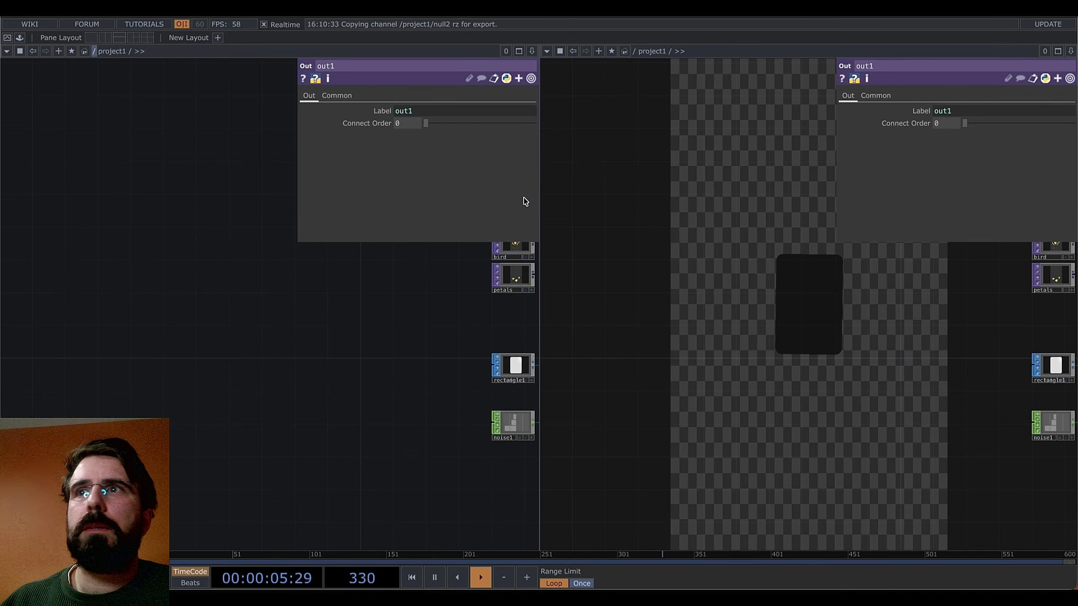
drag(542, 199, 476, 200)
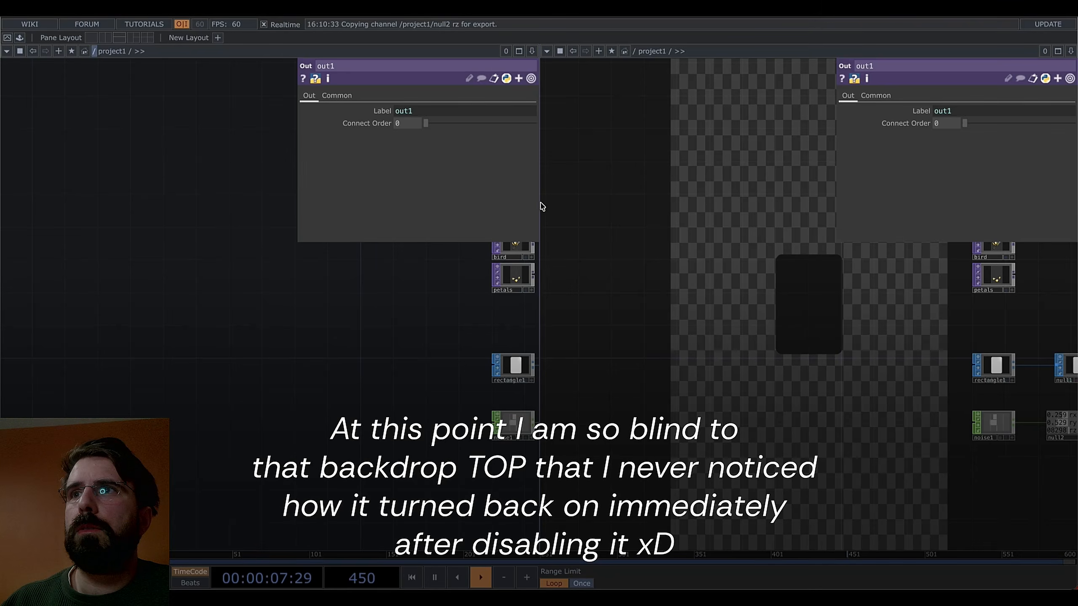
drag(541, 207, 209, 194)
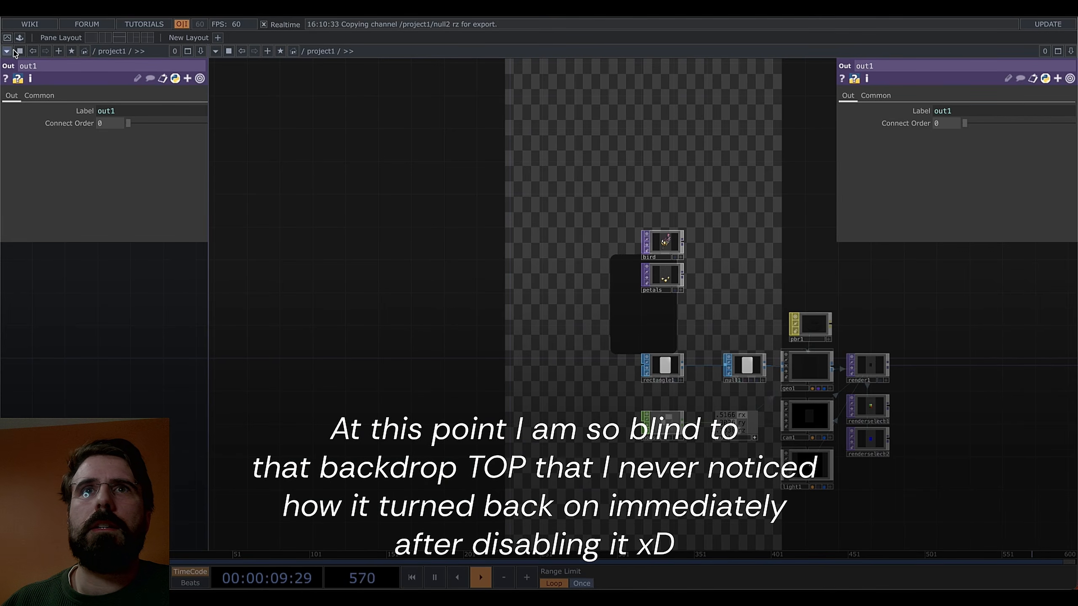
click(7, 51)
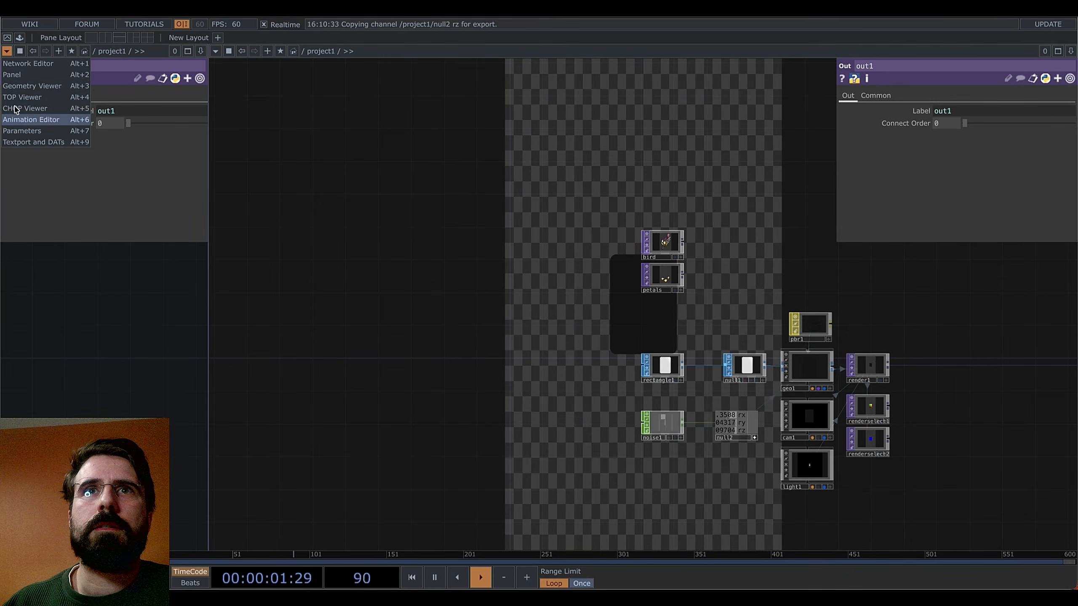
click(19, 97)
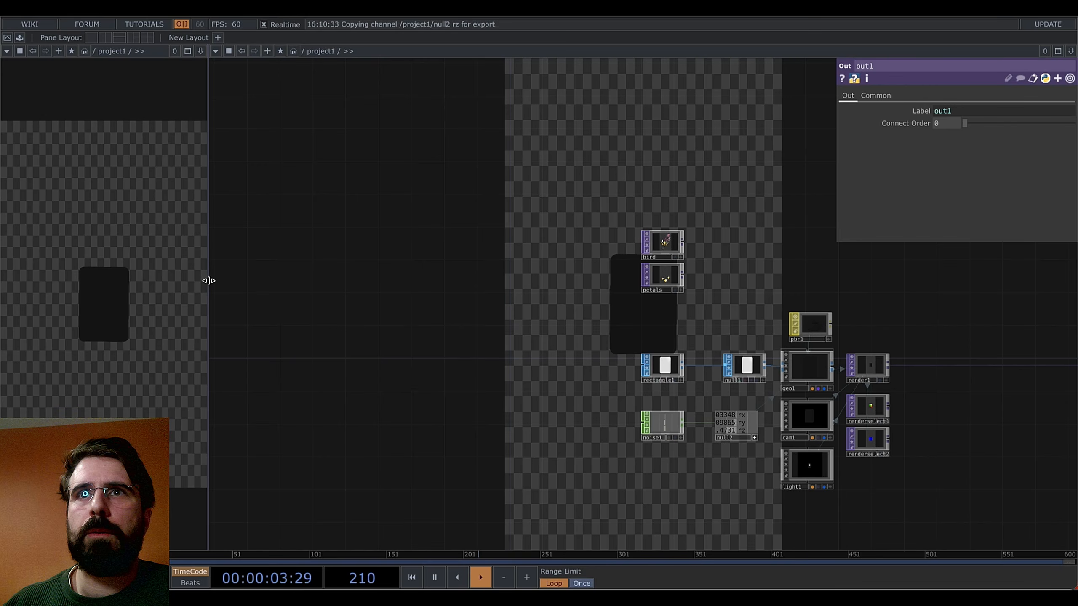
drag(208, 281, 231, 282)
Bring the main node chain back into view and select cam1
drag(981, 409, 571, 395)
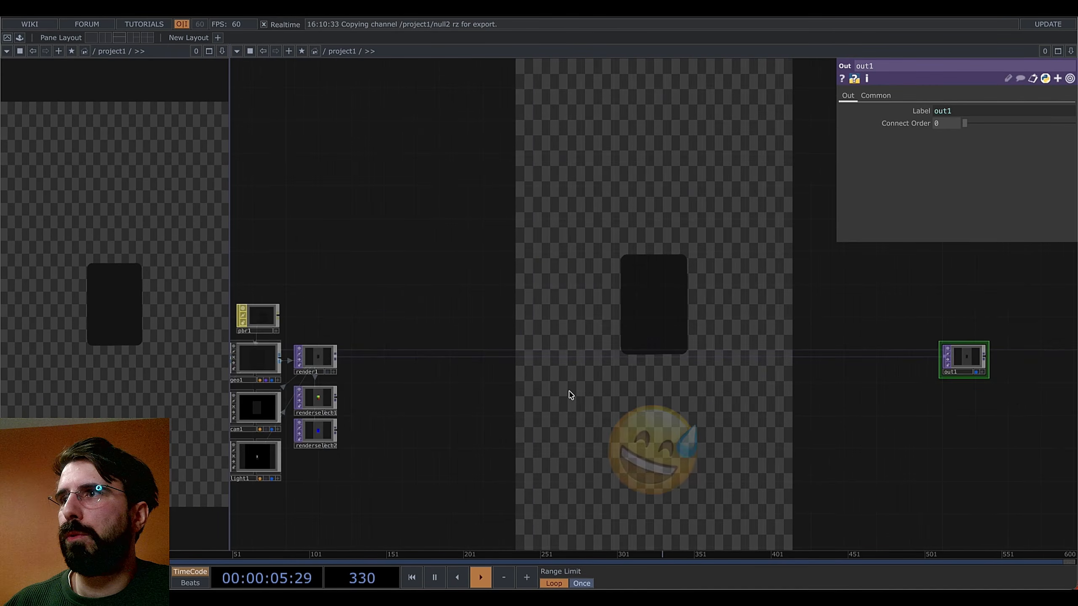
drag(517, 423, 810, 421)
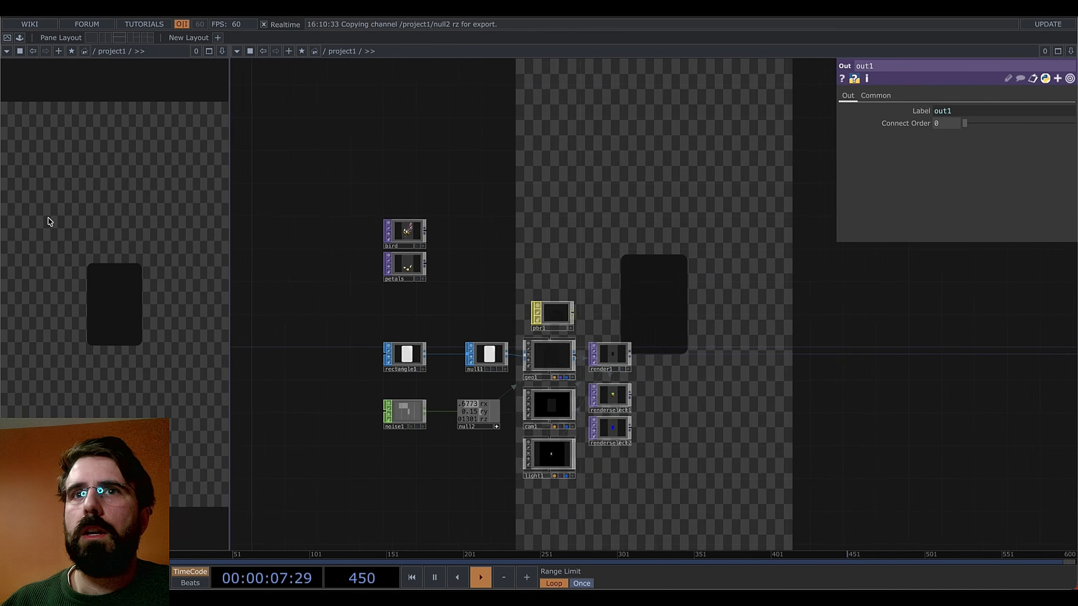
scroll(661, 371, up, 3)
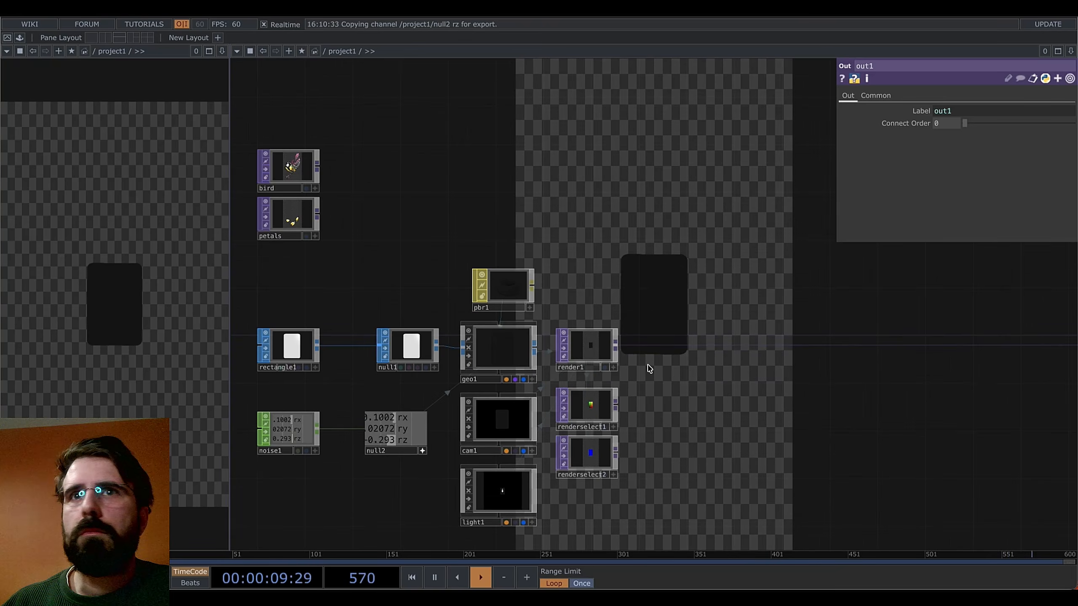
click(501, 421)
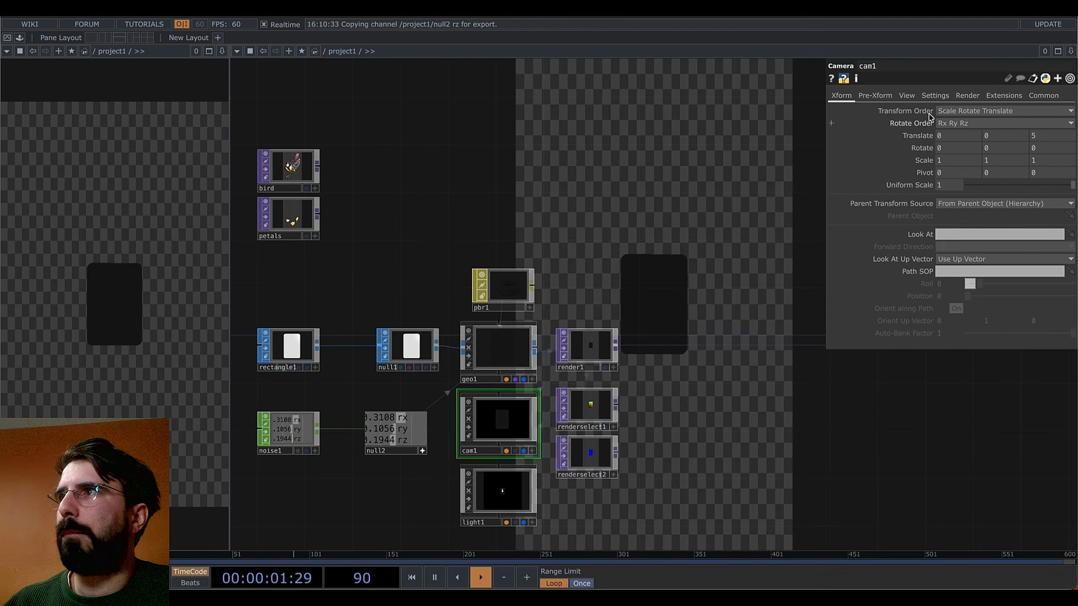
Narrow cam1's FOV Angle to 15.7, then select noise1 for editing
click(907, 96)
drag(1014, 173, 983, 182)
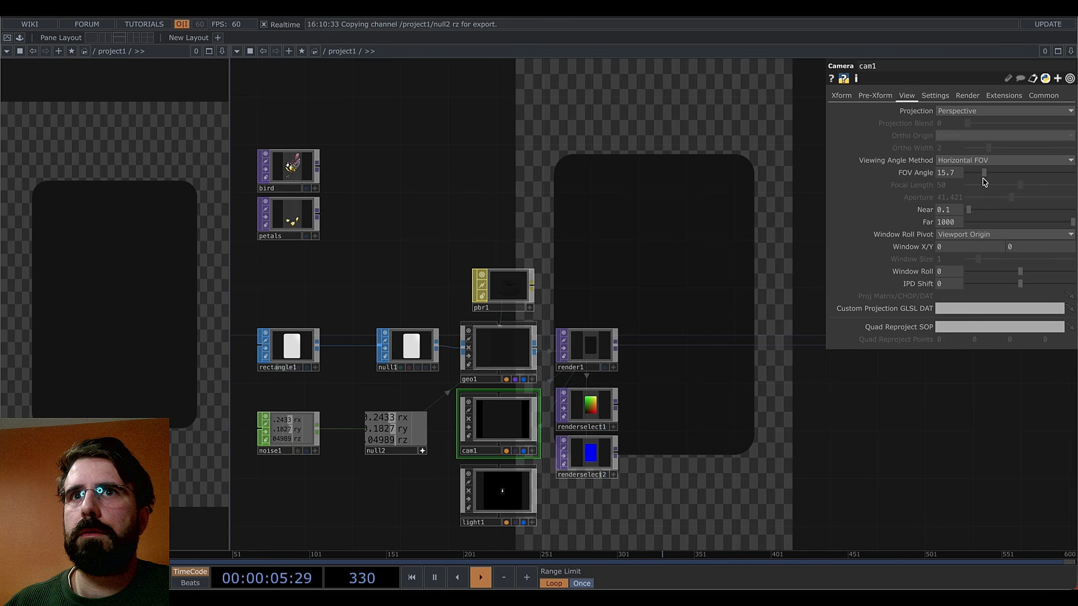
drag(777, 428, 806, 370)
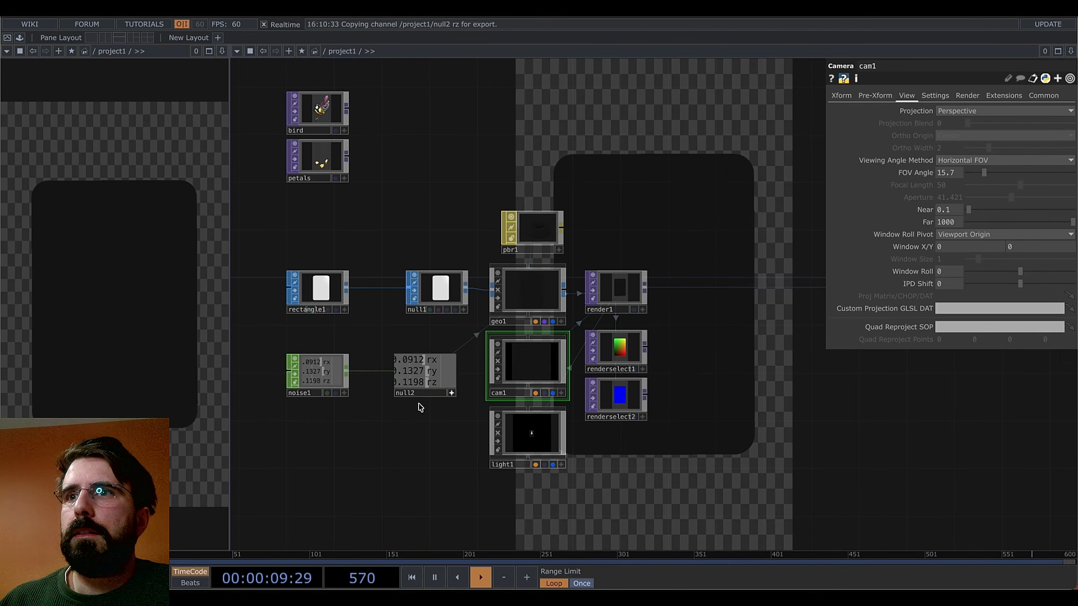
click(311, 395)
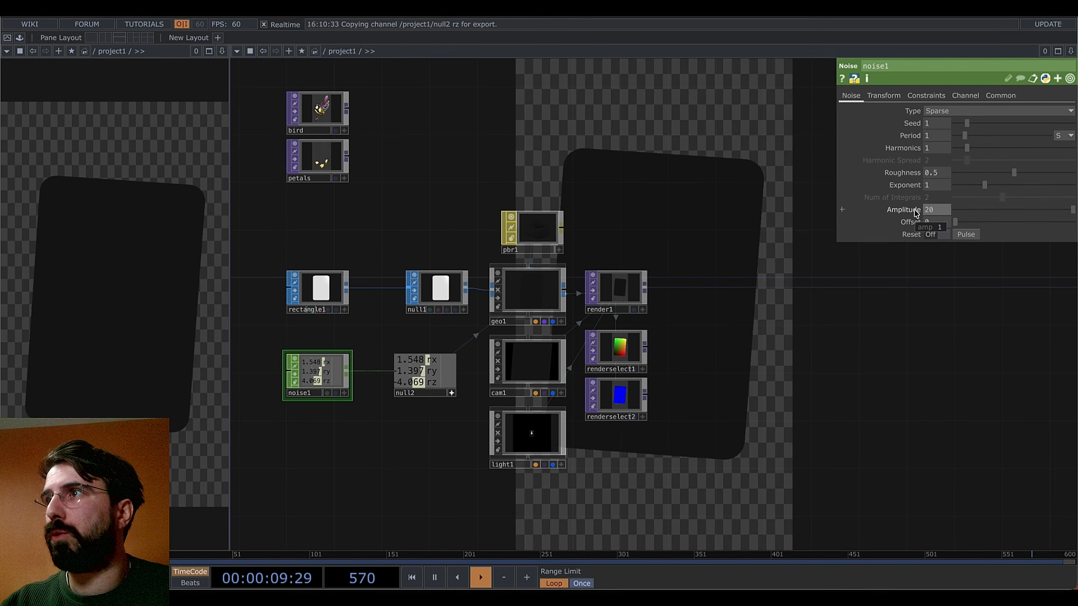
Set noise1's Amplitude to 20 and Period to 6
key(Return)
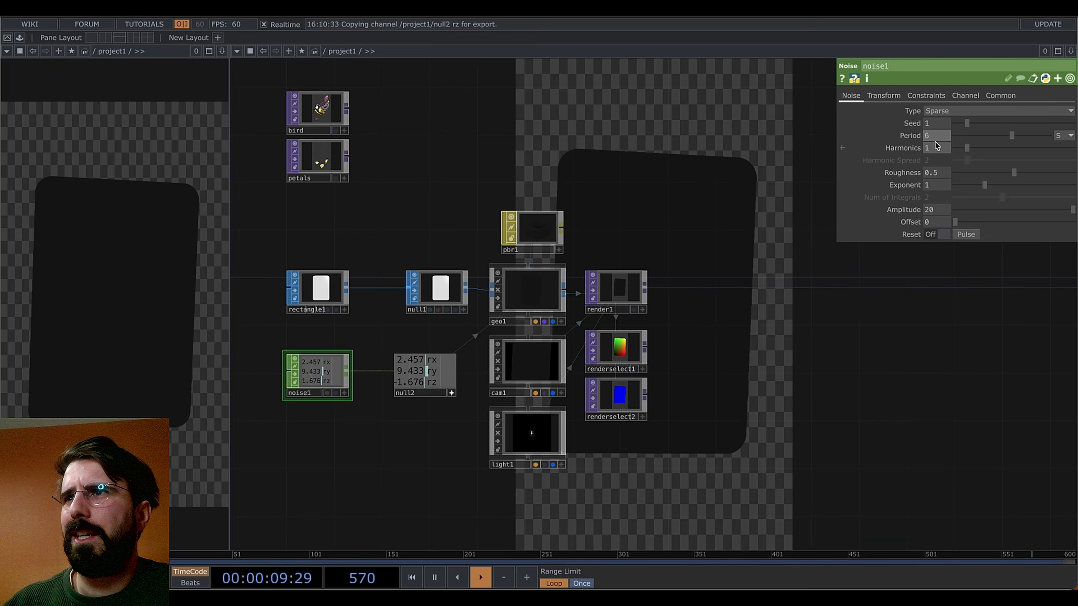
mouse_move(777, 371)
mouse_down()
mouse_move(640, 385)
mouse_move(681, 375)
mouse_move(621, 375)
mouse_move(634, 351)
mouse_move(808, 407)
mouse_move(768, 384)
mouse_up()
scroll(633, 352, down, 1)
scroll(755, 357, down, 4)
Box-select the bird and petals nodes and move them to the upper left
drag(526, 196, 789, 303)
right_drag(725, 249, 613, 350)
drag(654, 334, 469, 227)
drag(766, 319, 526, 254)
drag(725, 263, 788, 262)
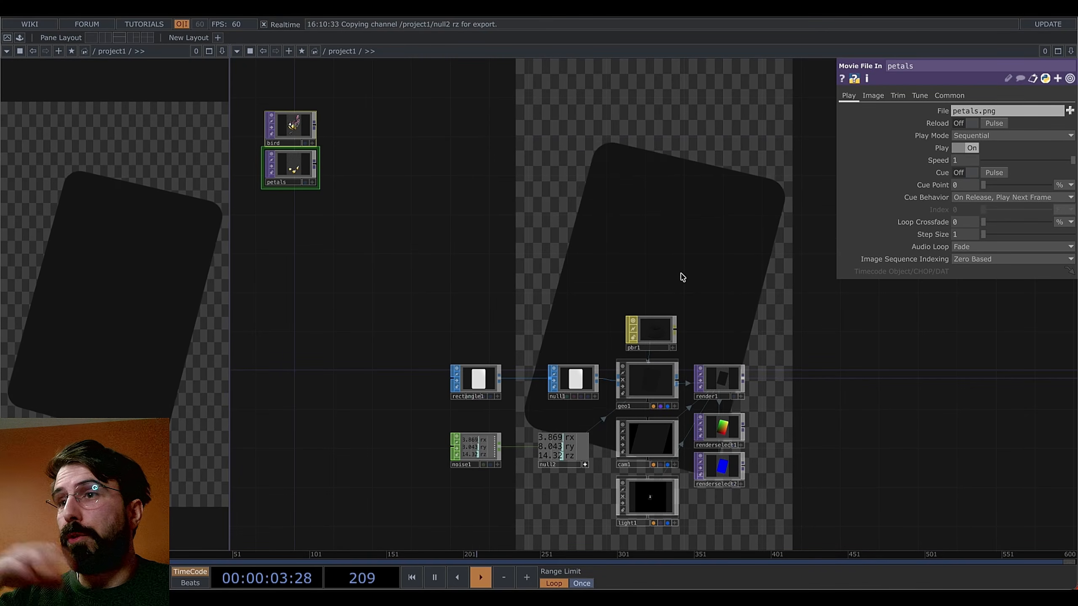
Pan around the bird and petals nodes and bring up the OP Create Dialog
drag(681, 276, 565, 250)
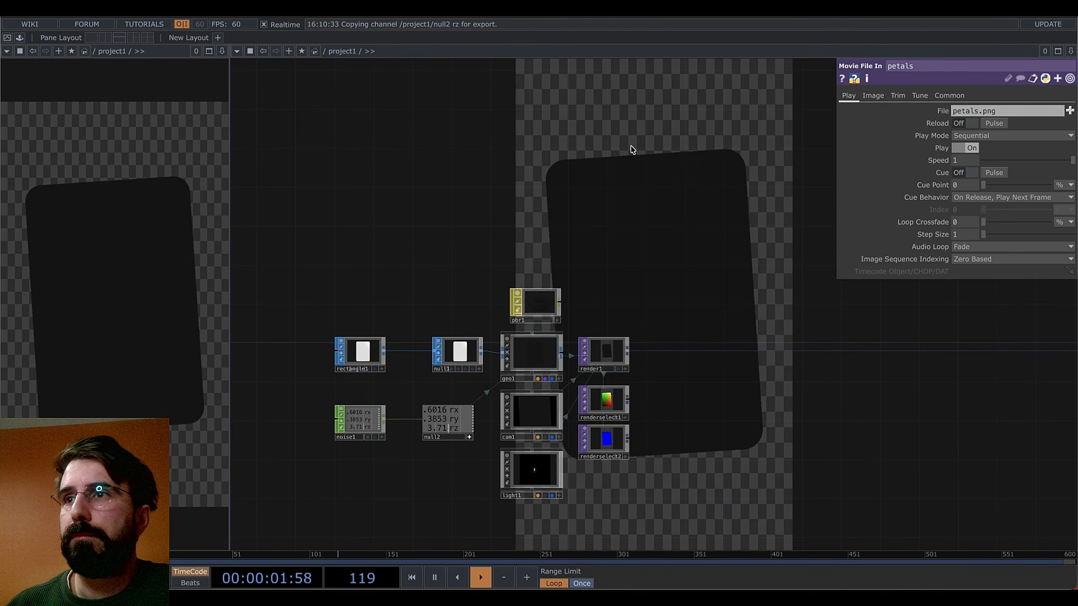
drag(582, 195, 665, 263)
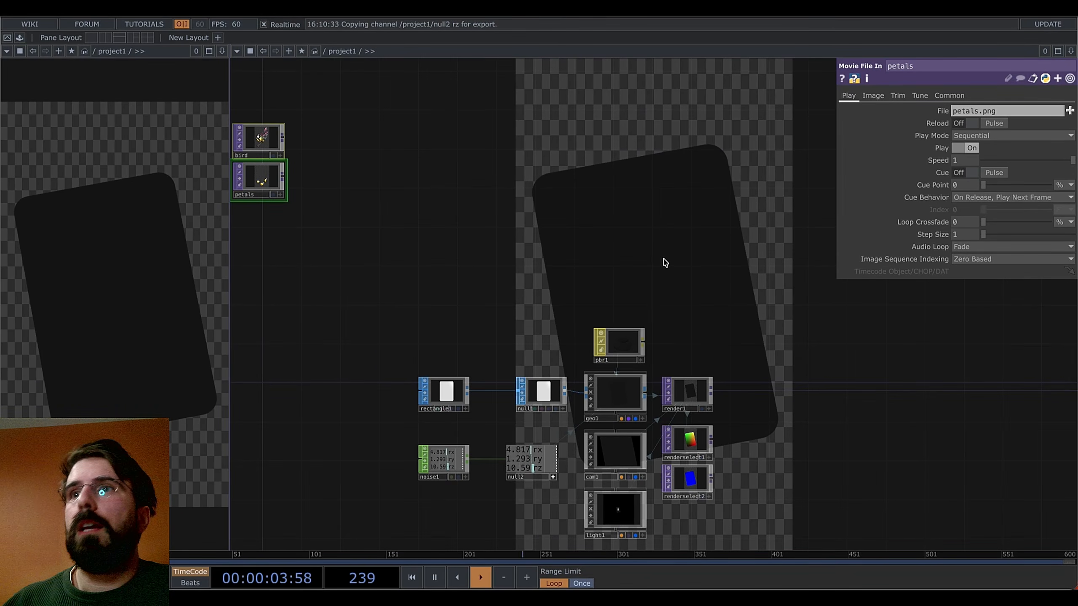
drag(426, 231, 494, 240)
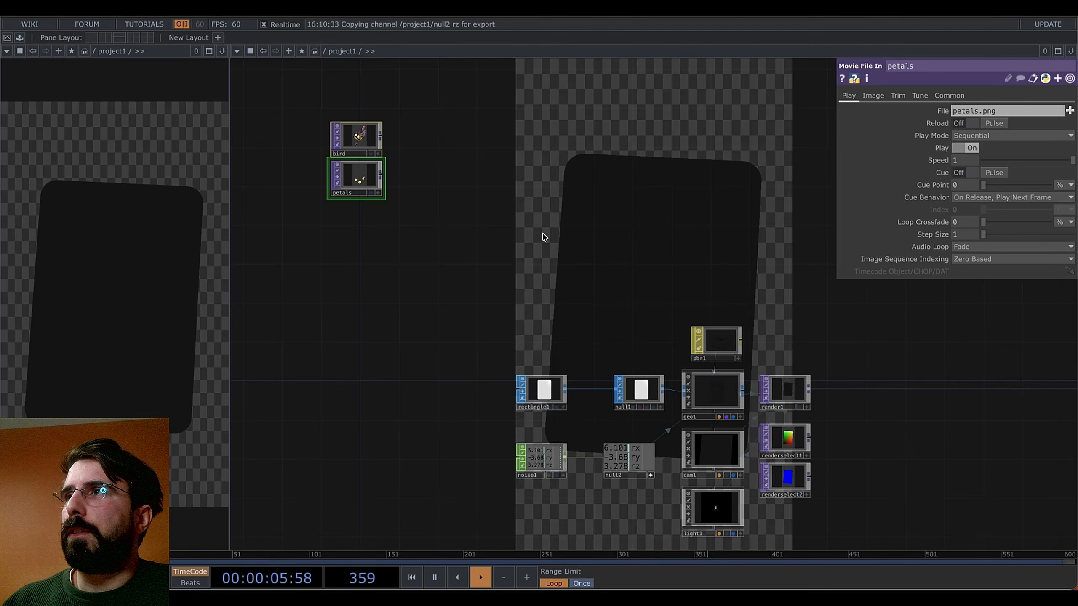
drag(663, 262, 575, 264)
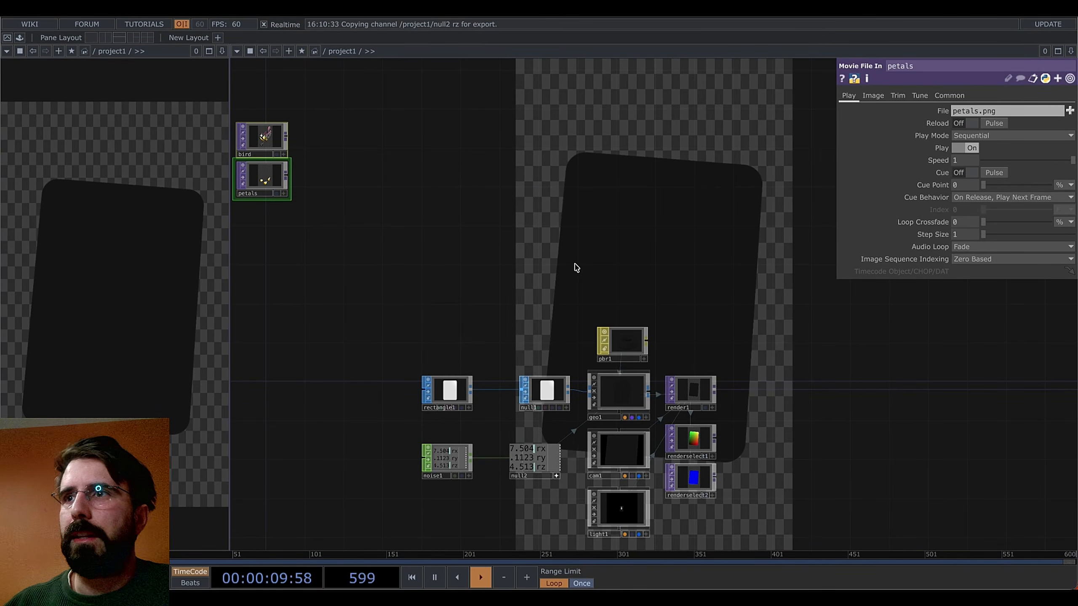
drag(470, 256, 550, 252)
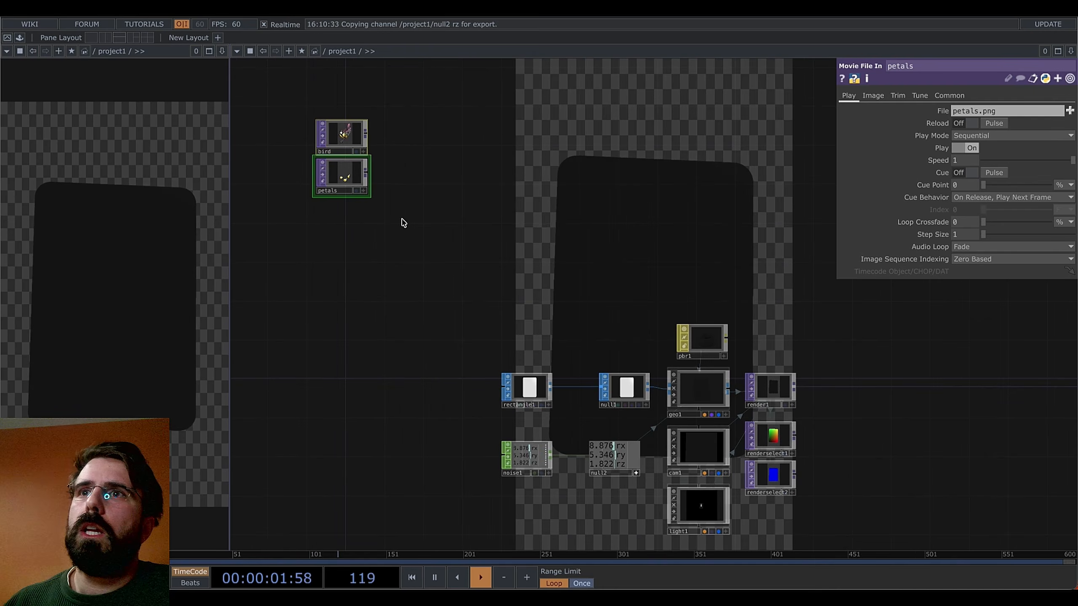
key(Tab)
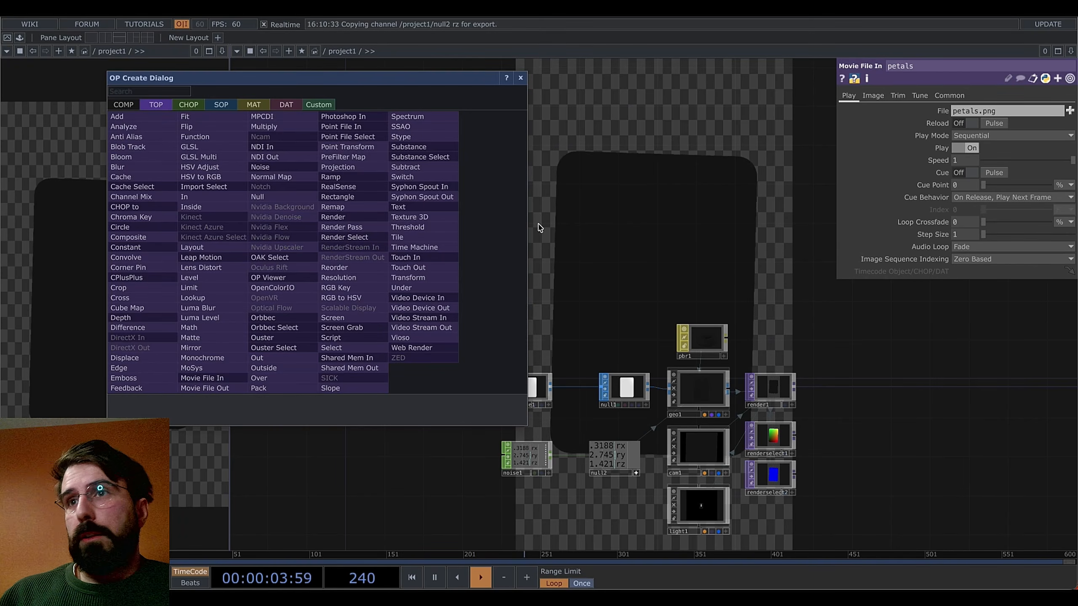
Add a Noise TOP, noise2, below the petals node
key(Escape)
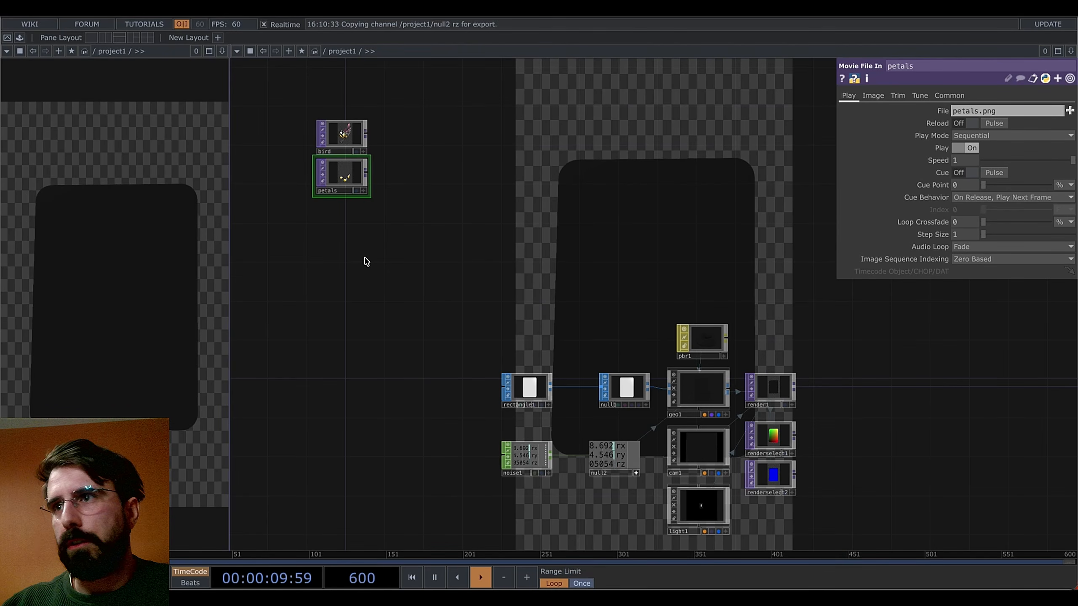
key(Tab)
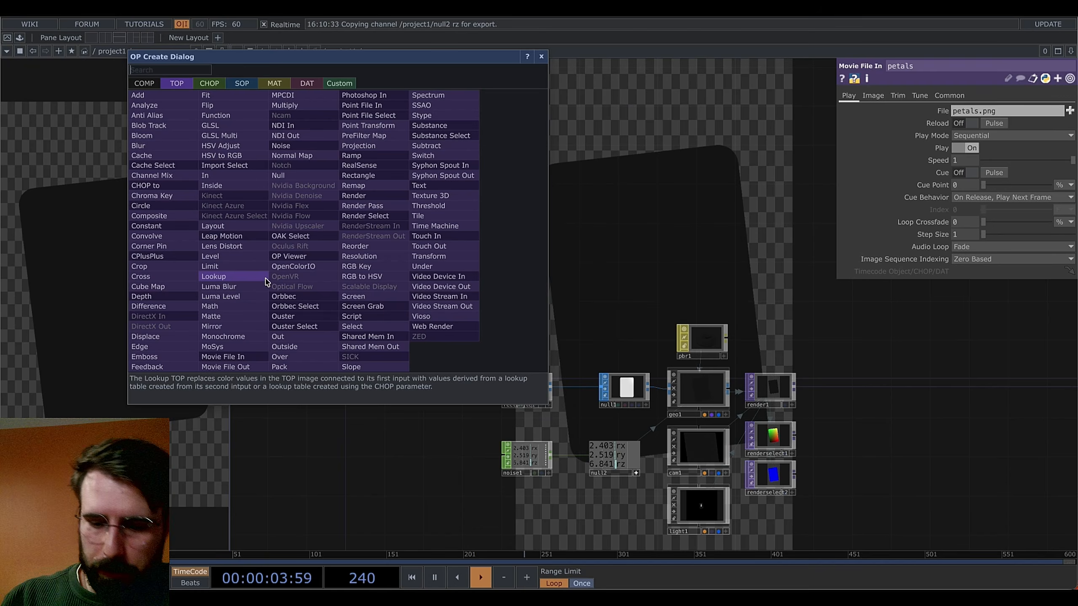
text(no)
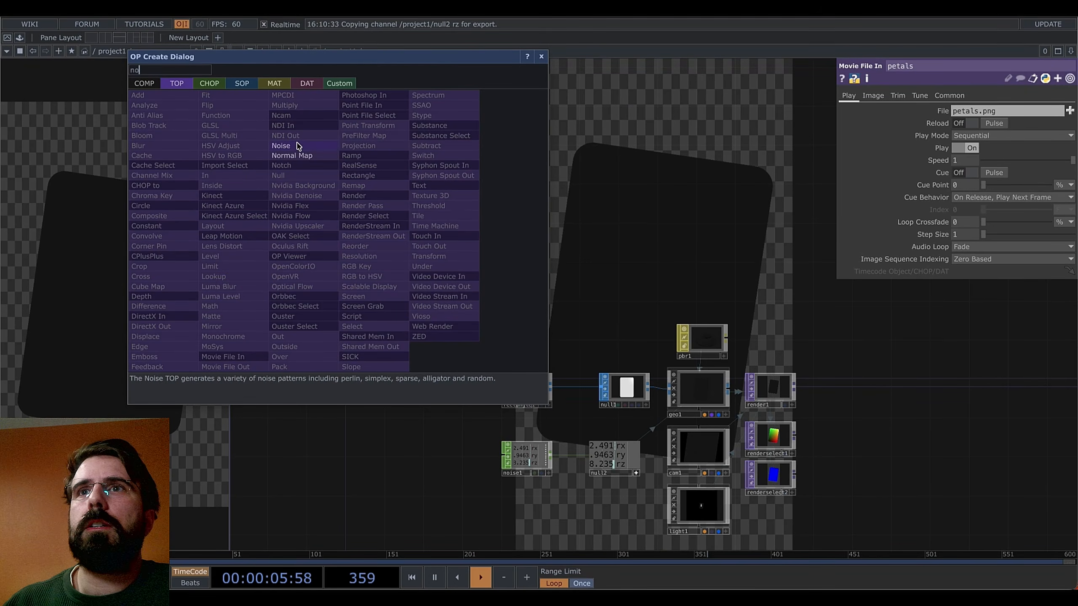
click(280, 145)
click(342, 243)
mouse_move(409, 242)
mouse_down()
mouse_move(338, 244)
mouse_move(411, 248)
mouse_up()
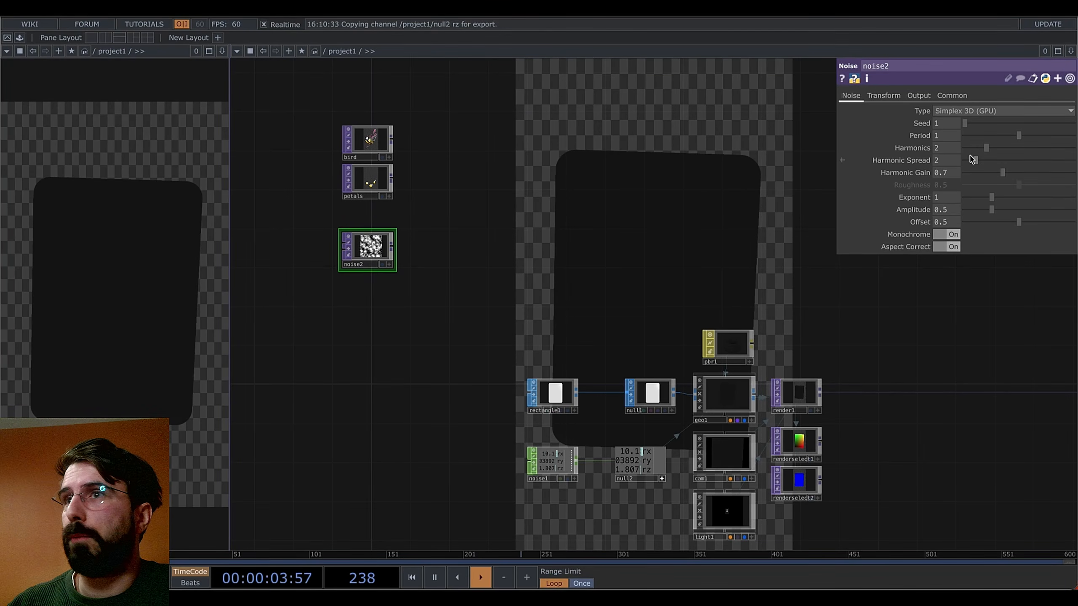
key(super+Tab)
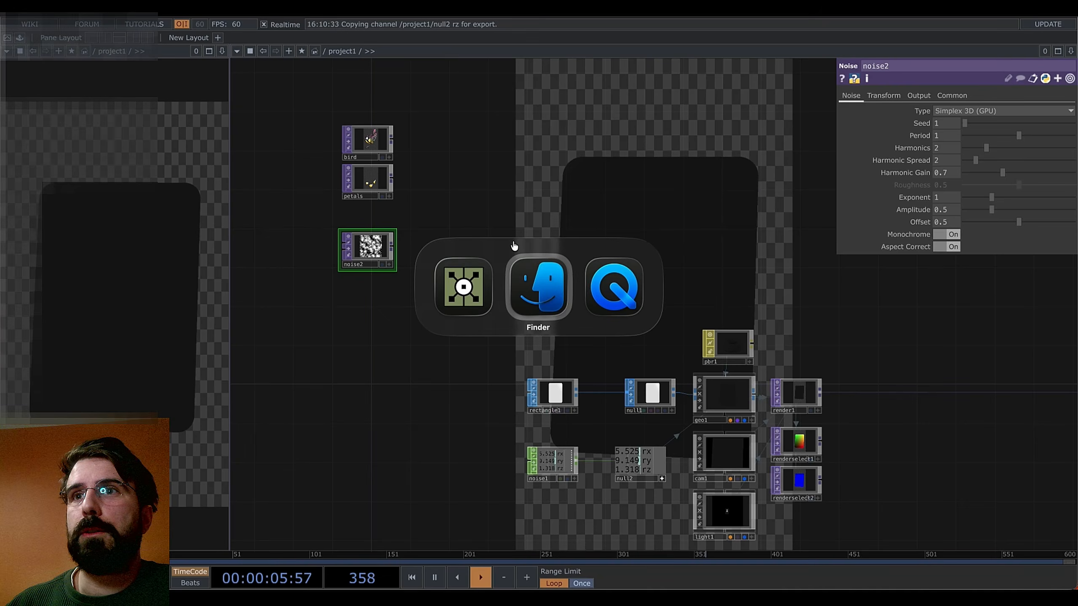
key(super+shift+Tab)
key(super+Tab)
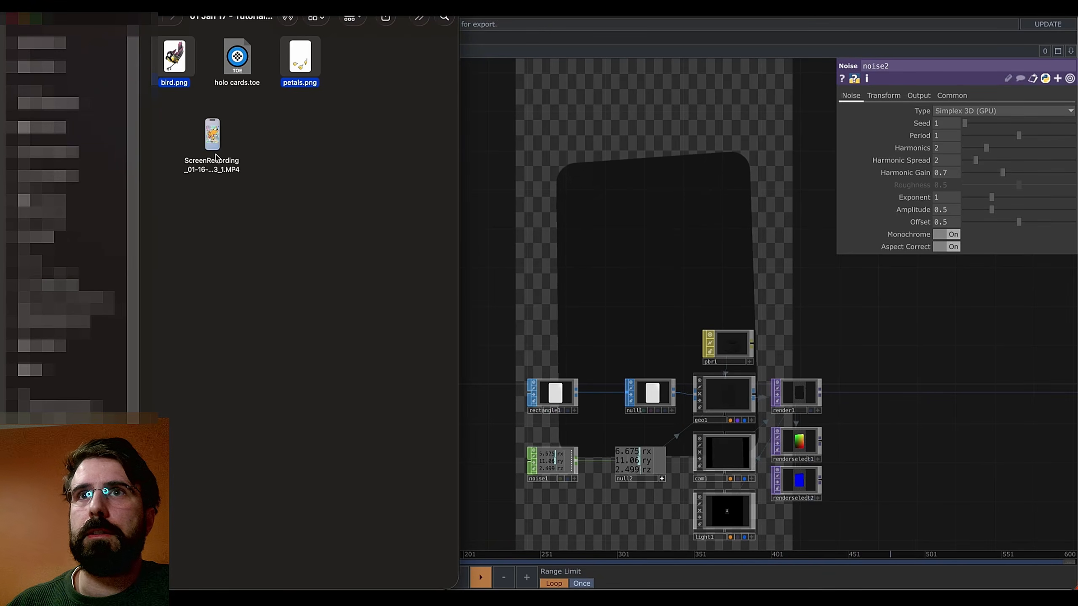
click(212, 136)
key(space)
click(504, 554)
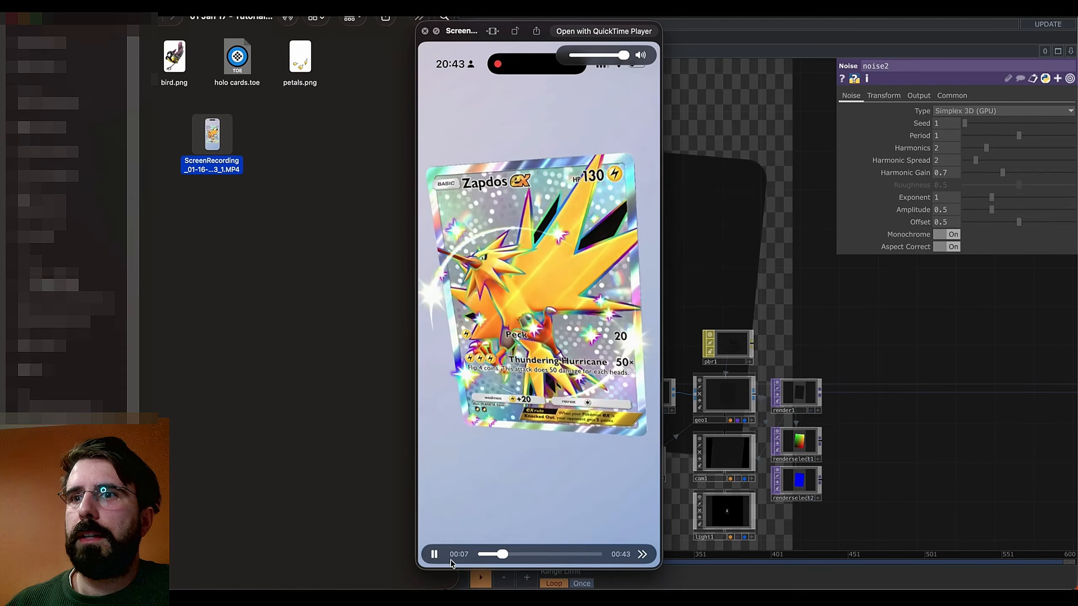
click(653, 31)
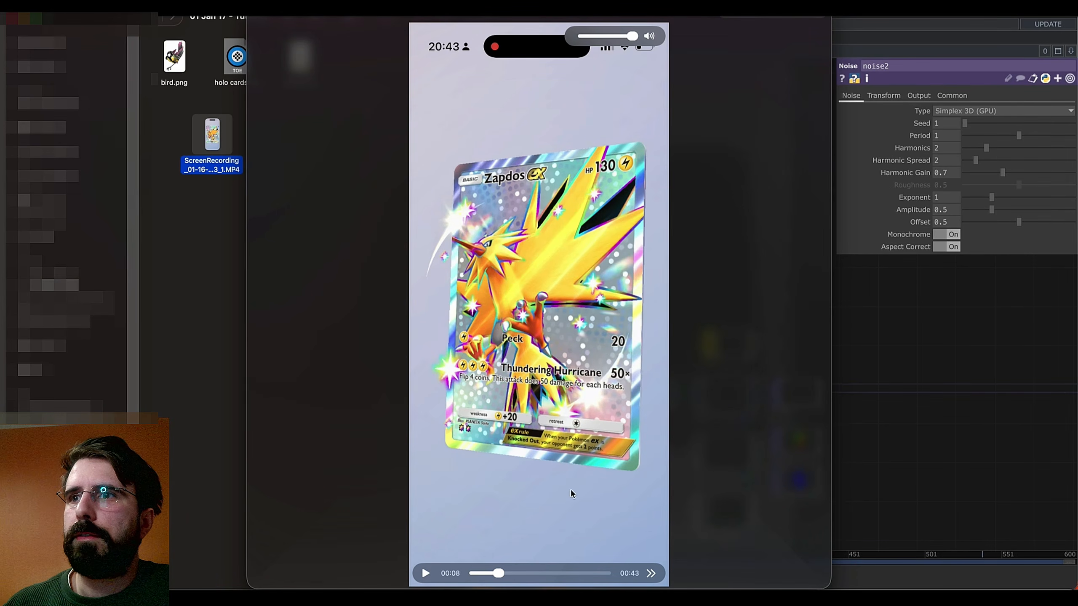
drag(497, 573, 502, 573)
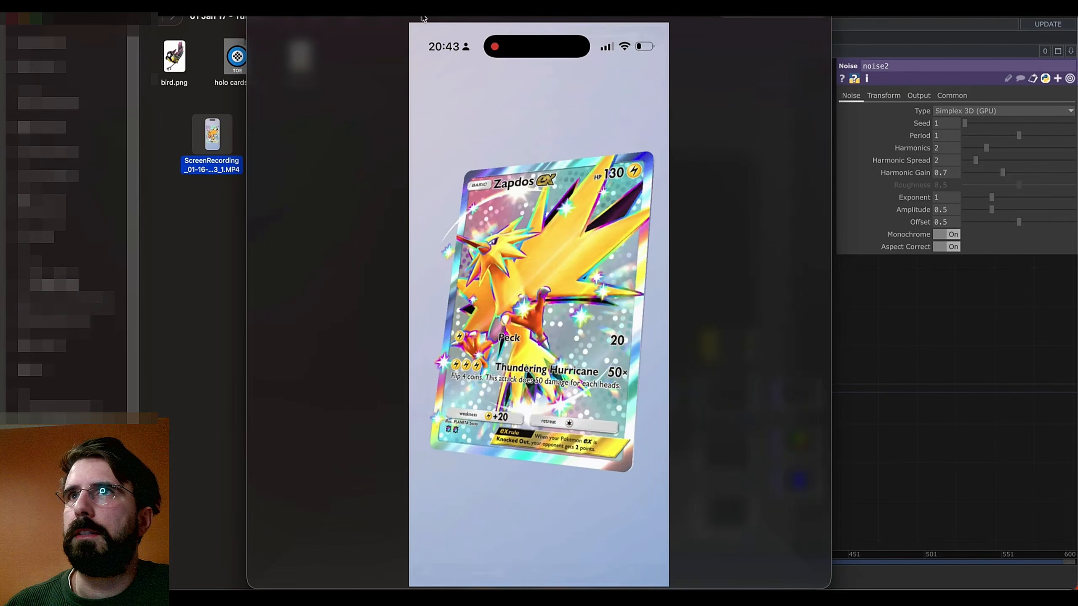
click(258, 15)
click(684, 336)
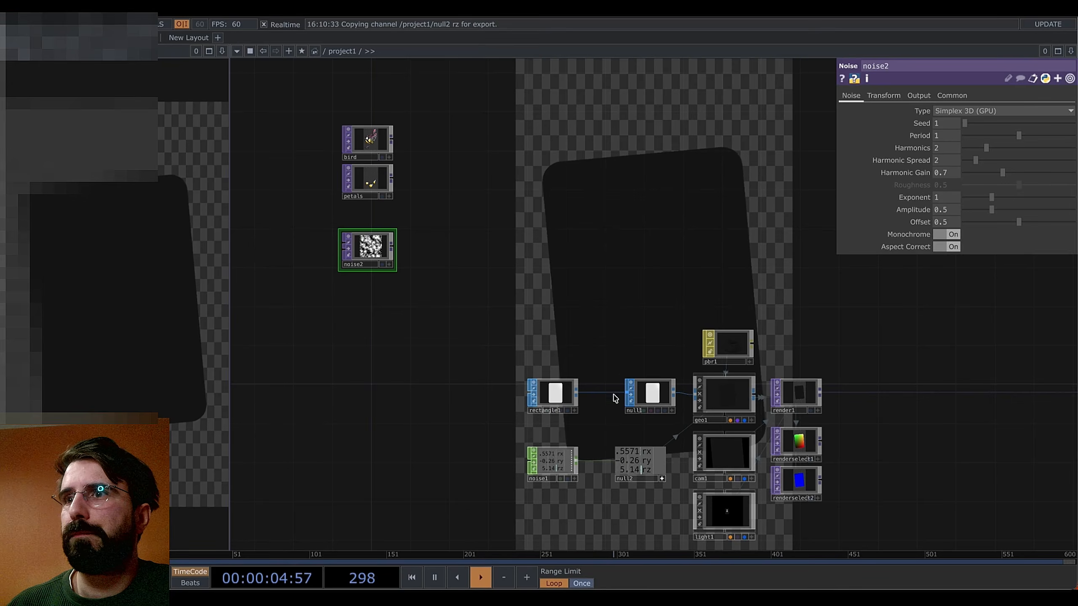
drag(266, 343, 387, 331)
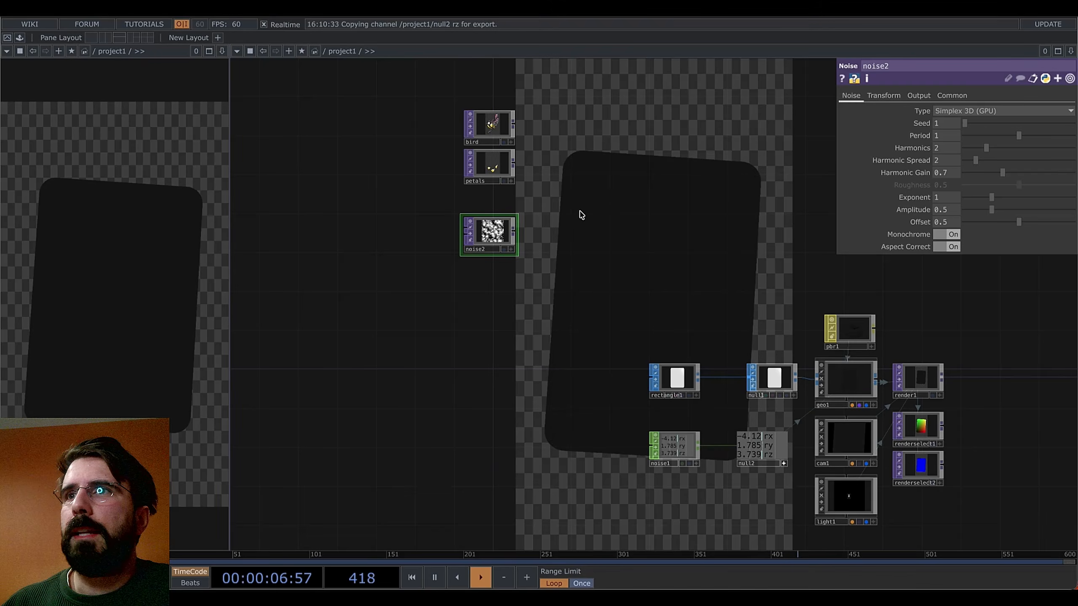
Set noise2's resolution to 1000 by 1500
click(952, 93)
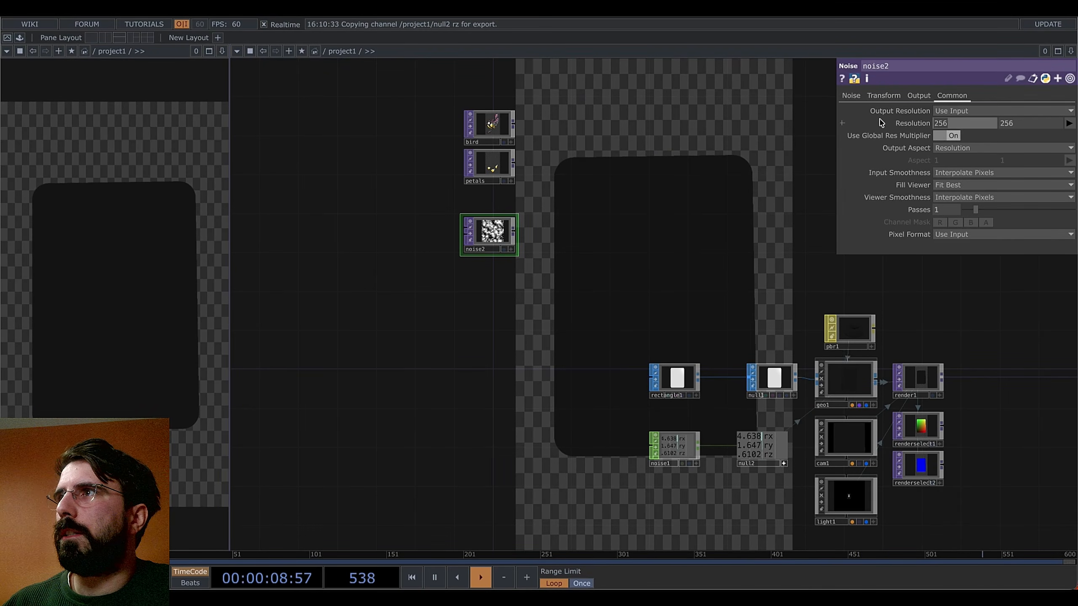
text(1000)
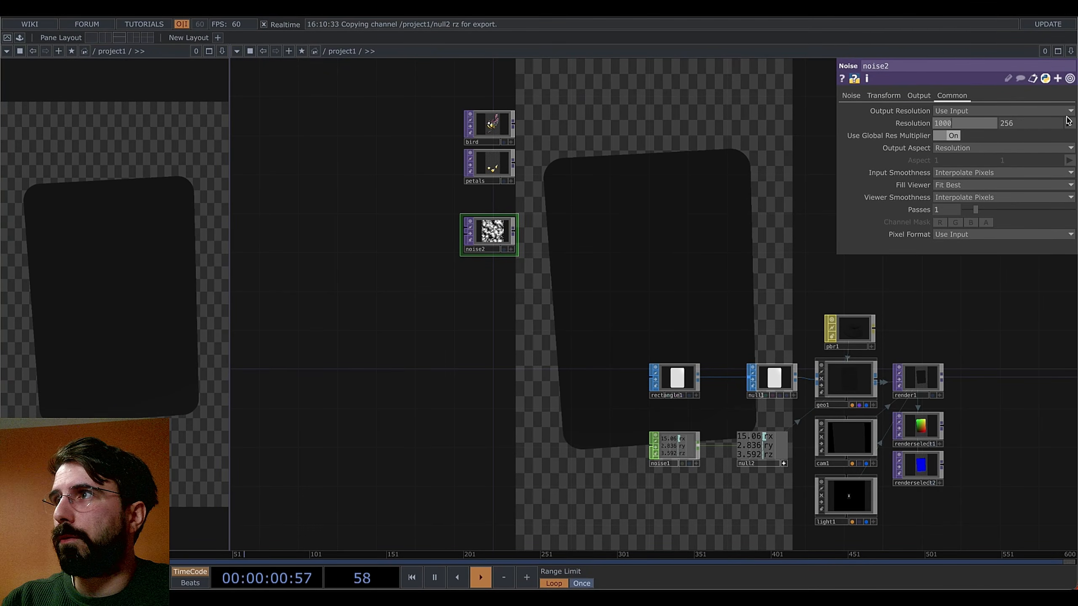
key(Return)
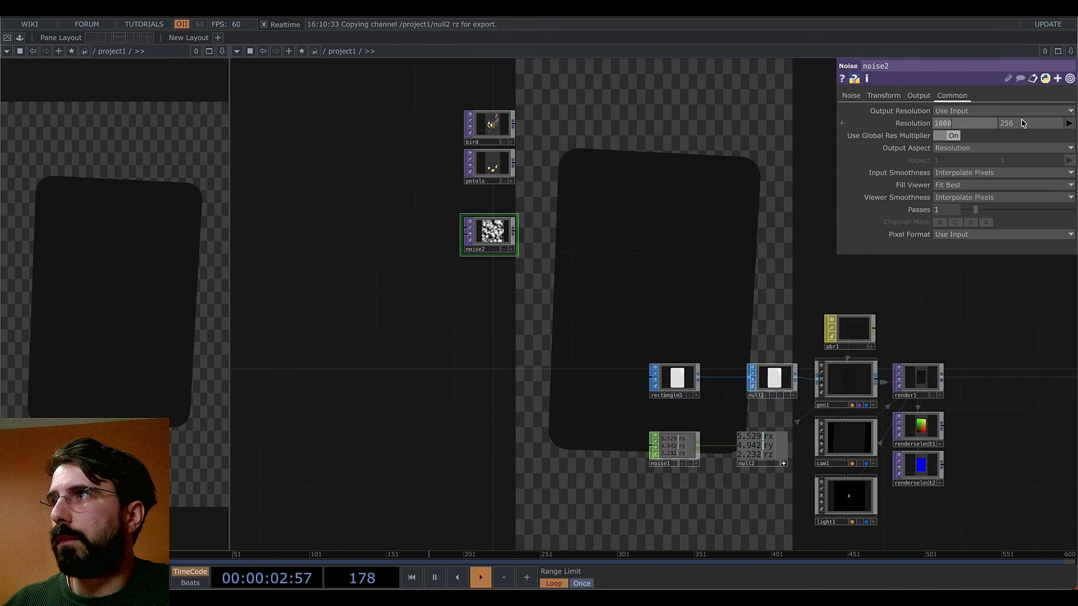
click(1055, 123)
text(1500)
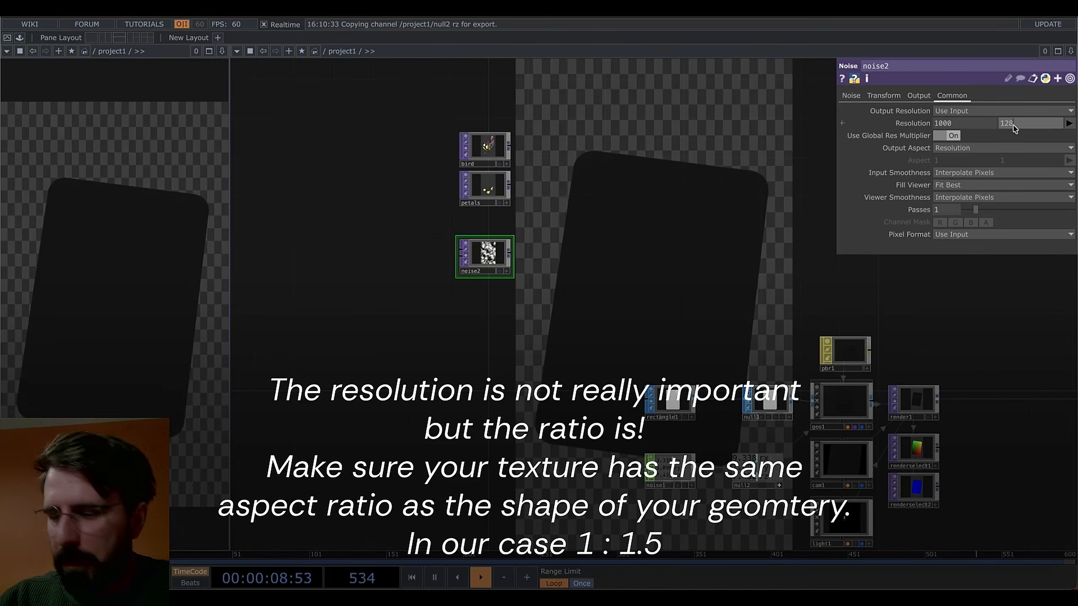
key(Return)
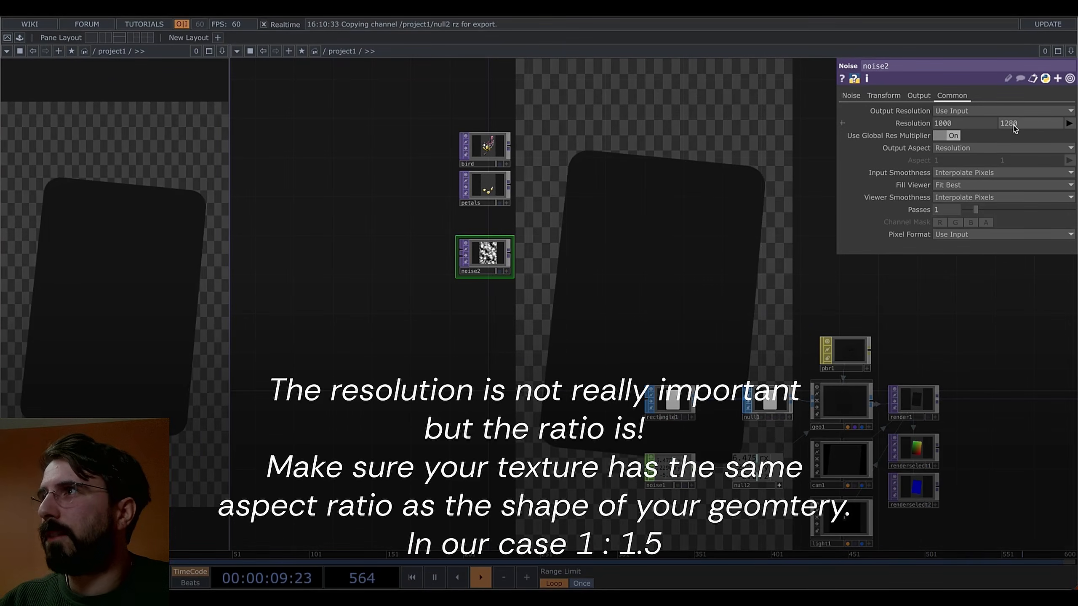
Drive noise2's width from its height with me.par.resolutionh/3*2, giving 853 by 1280
right_click(1027, 123)
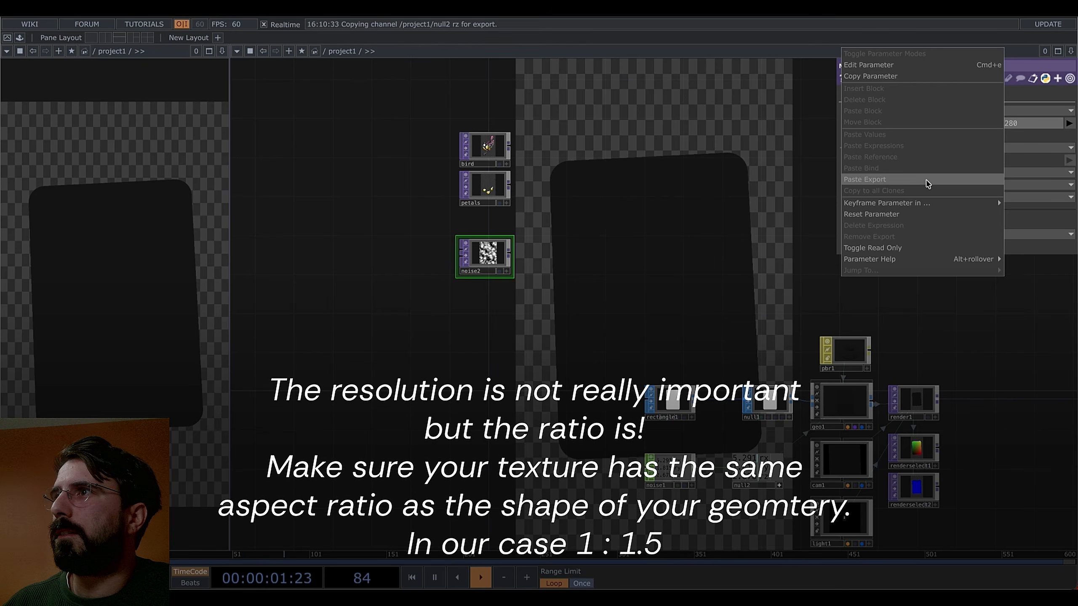
click(884, 77)
right_click(961, 124)
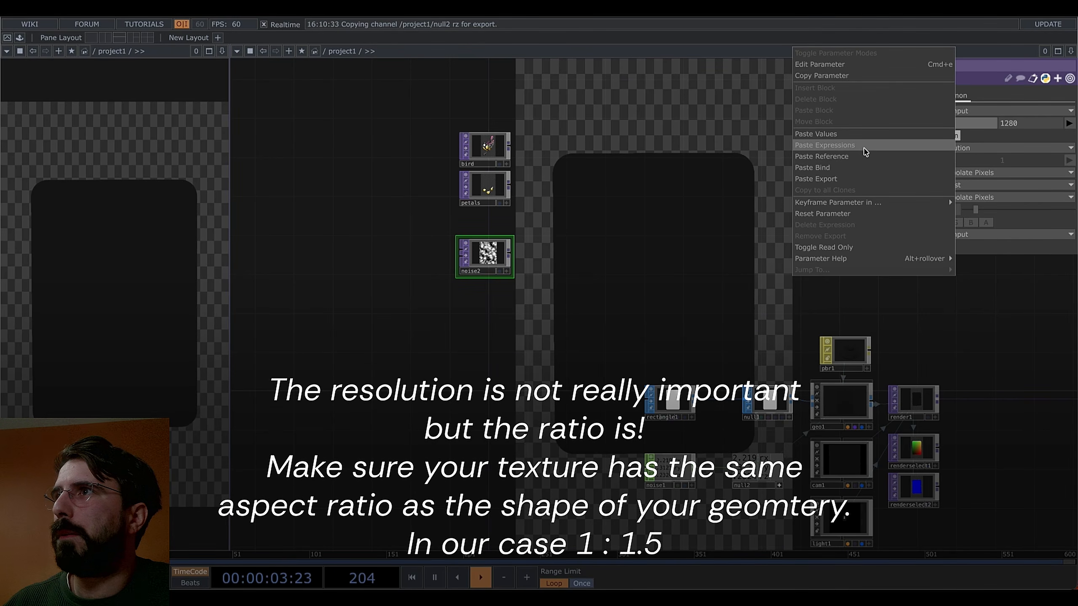
click(858, 157)
click(956, 123)
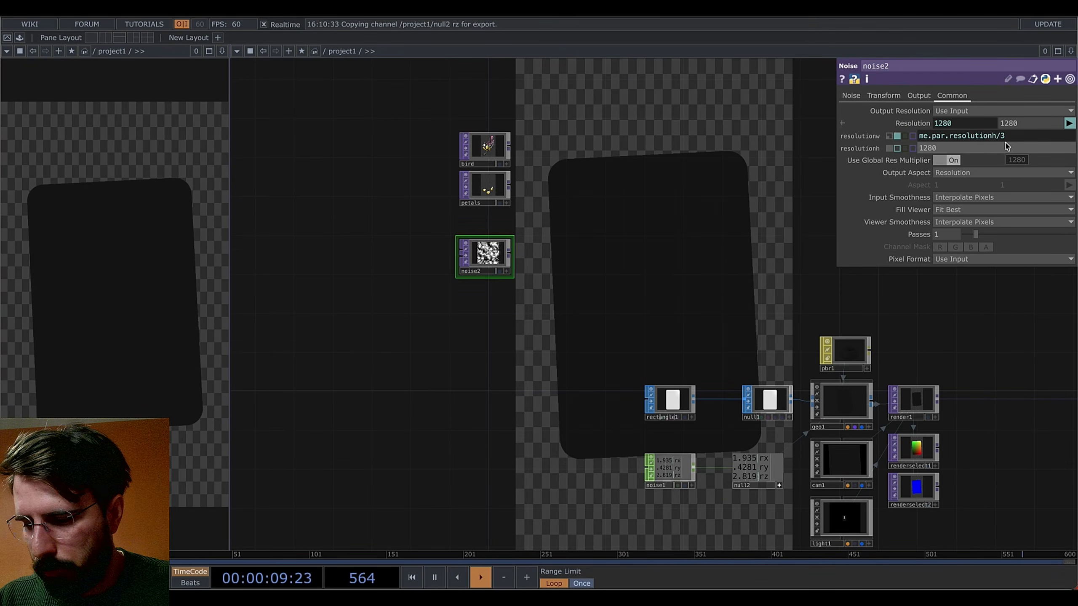
key(Return)
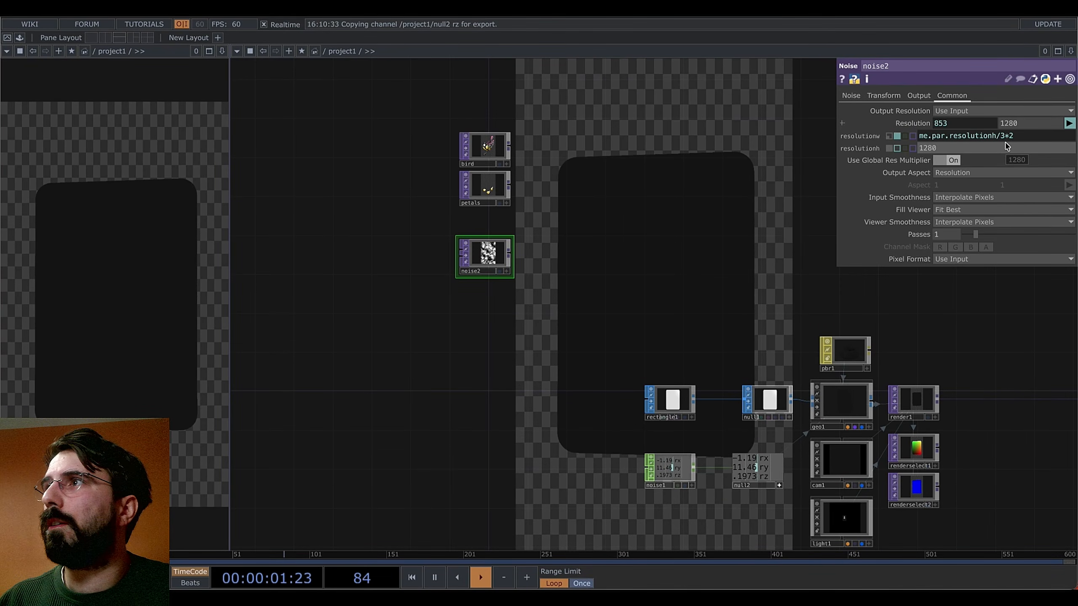
scroll(531, 251, up, 3)
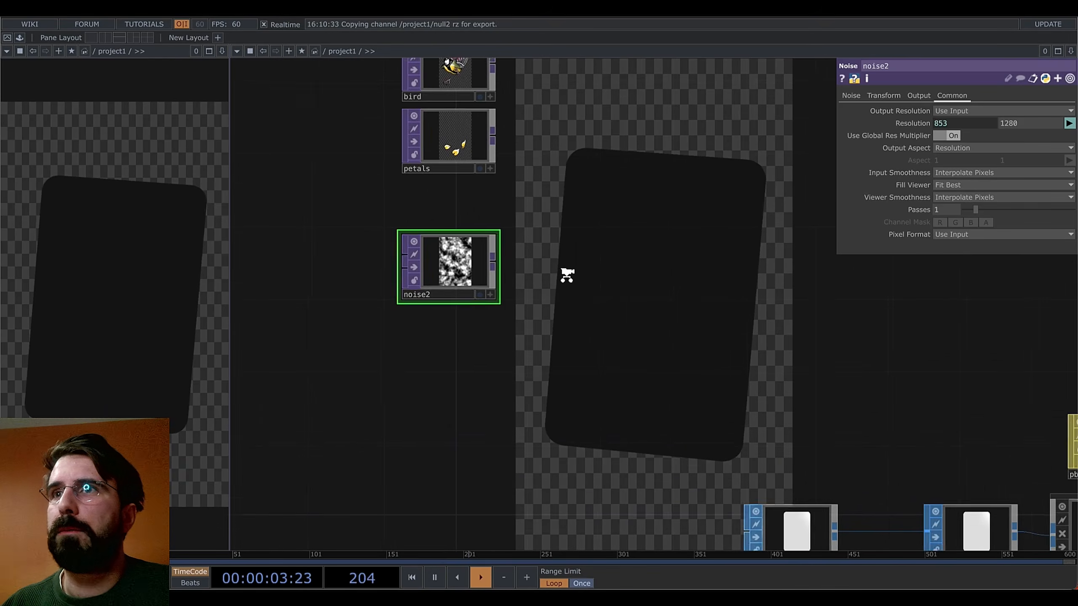
scroll(568, 274, down, 5)
drag(594, 265, 488, 275)
scroll(546, 287, up, 3)
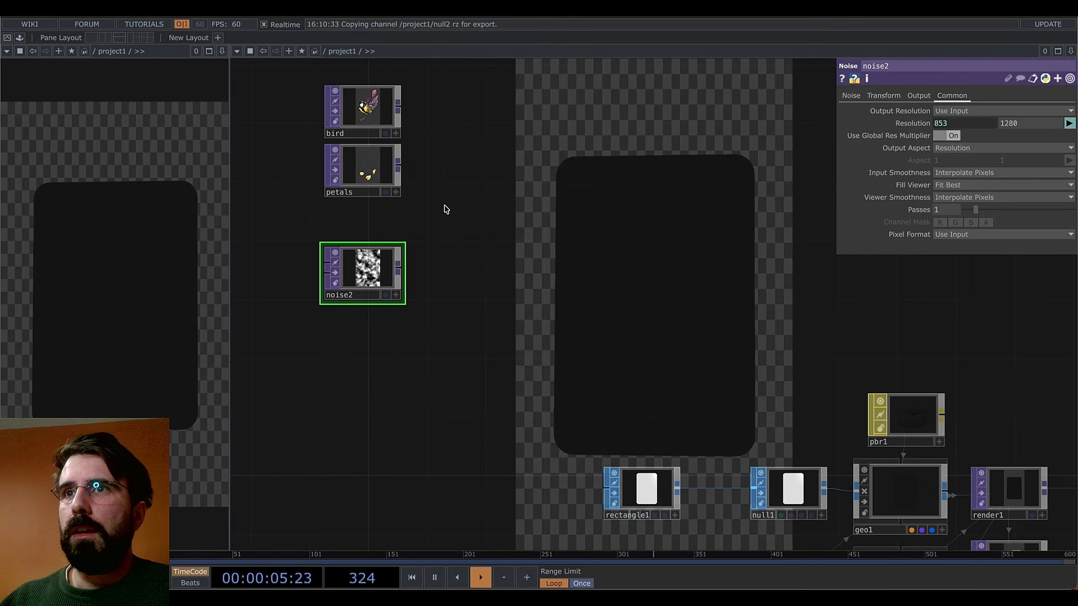
Add a Null TOP, null3, wired from noise2, then pan to the geo and render nodes
right_click(403, 267)
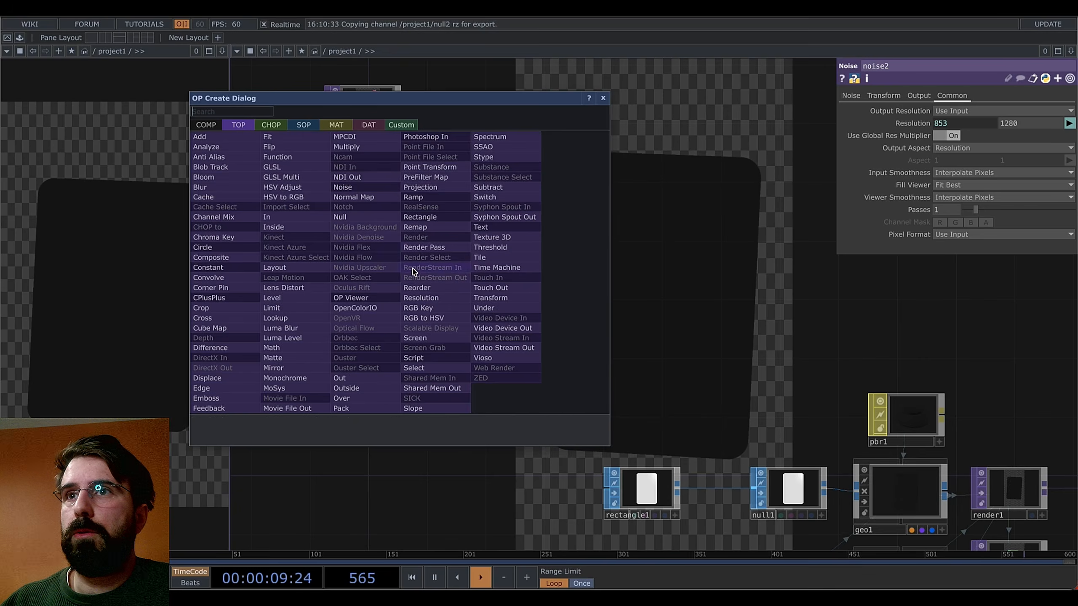
click(339, 219)
click(910, 275)
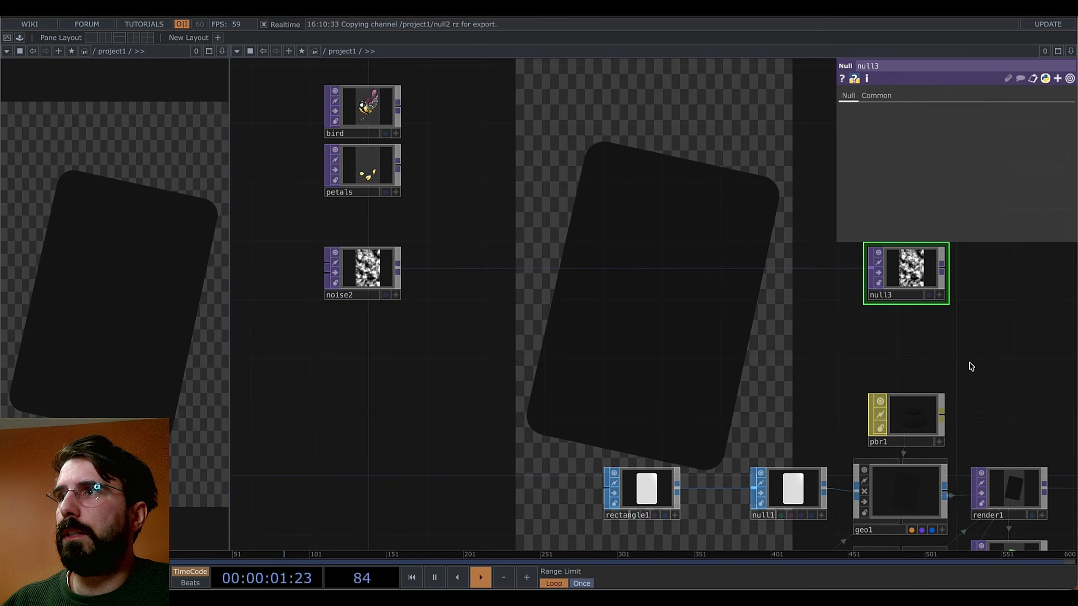
mouse_move(1015, 364)
mouse_down()
mouse_move(825, 358)
mouse_move(1015, 358)
mouse_up()
drag(499, 318, 432, 355)
scroll(432, 363, down, 1)
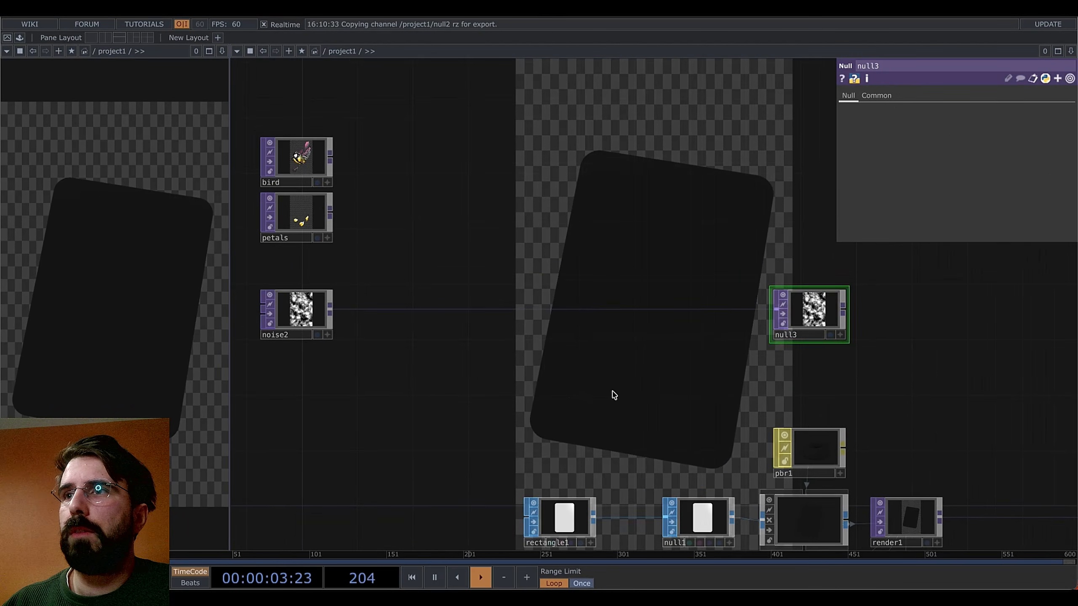
drag(640, 383, 506, 321)
drag(767, 378, 659, 361)
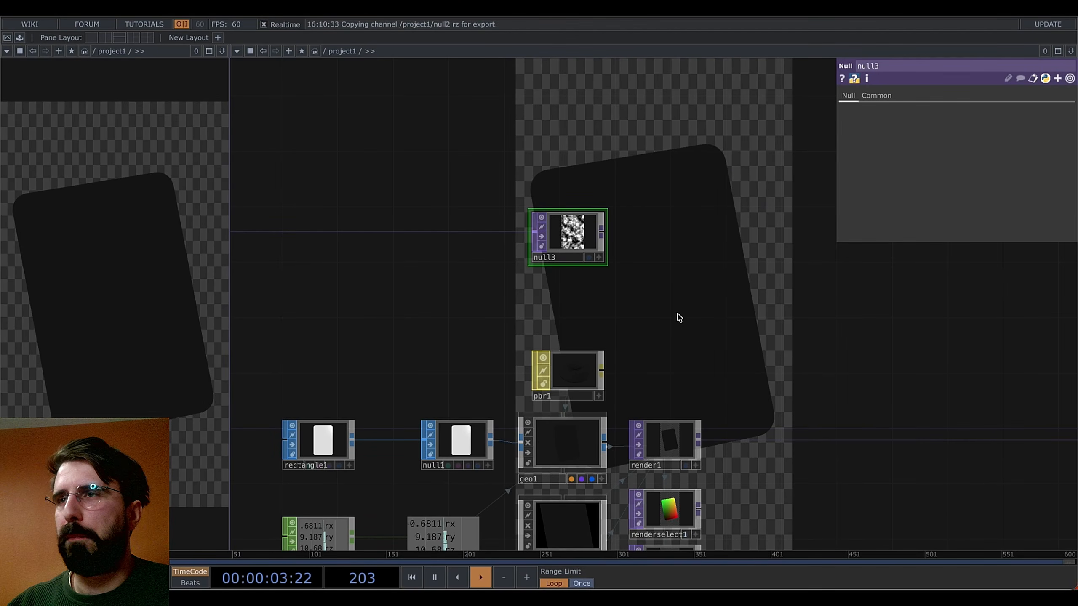
drag(680, 317, 626, 292)
drag(679, 316, 602, 279)
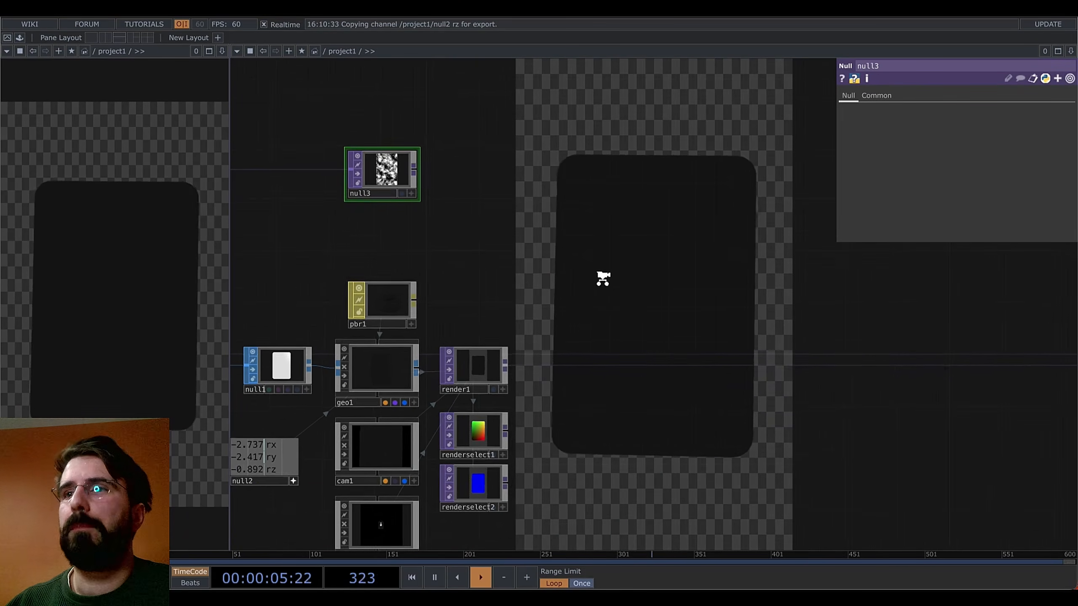
scroll(603, 280, down, 3)
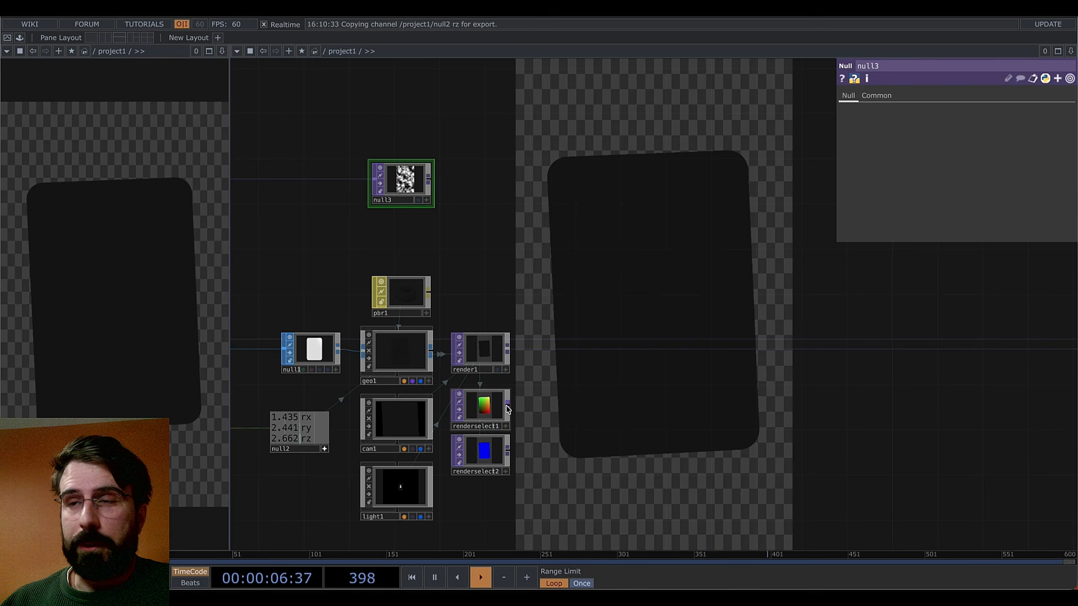
Select renderselect1 and zoom in and out to inspect its red-green UV gradient preview
click(483, 413)
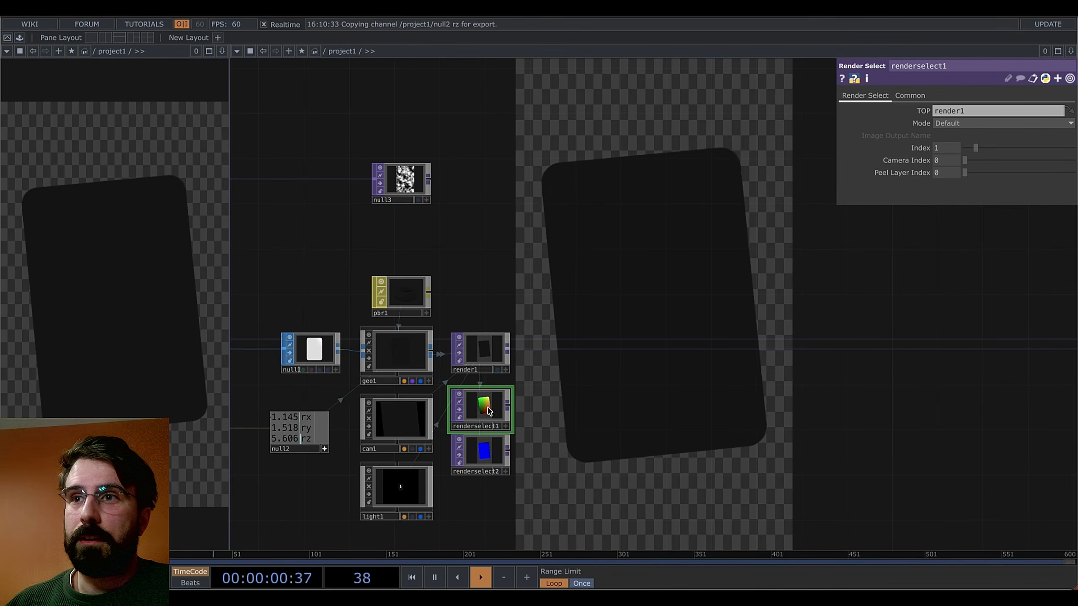
right_click(508, 406)
key(Escape)
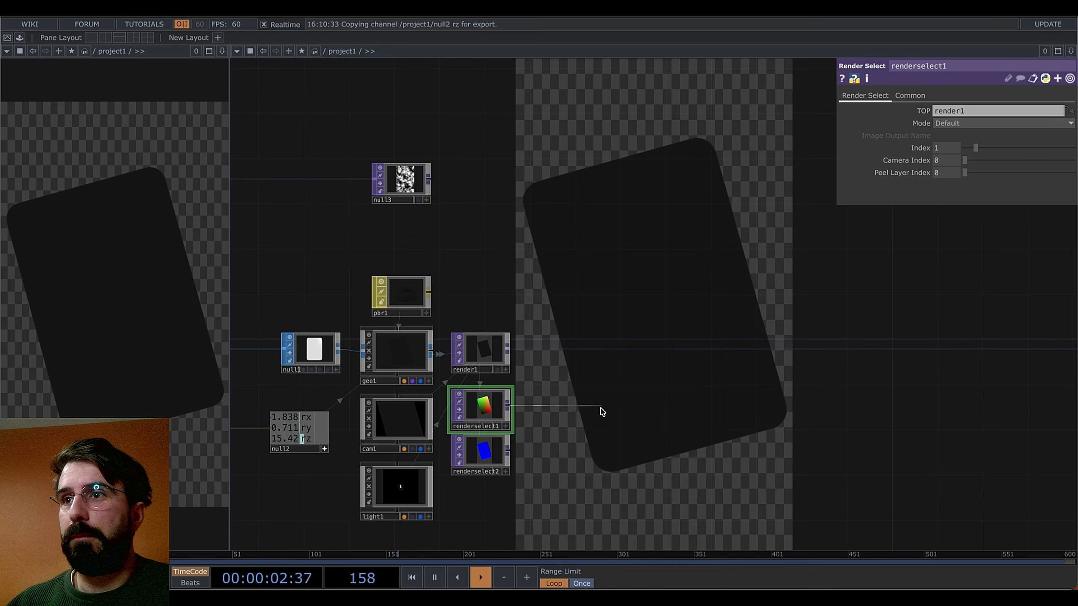
scroll(482, 415, up, 10)
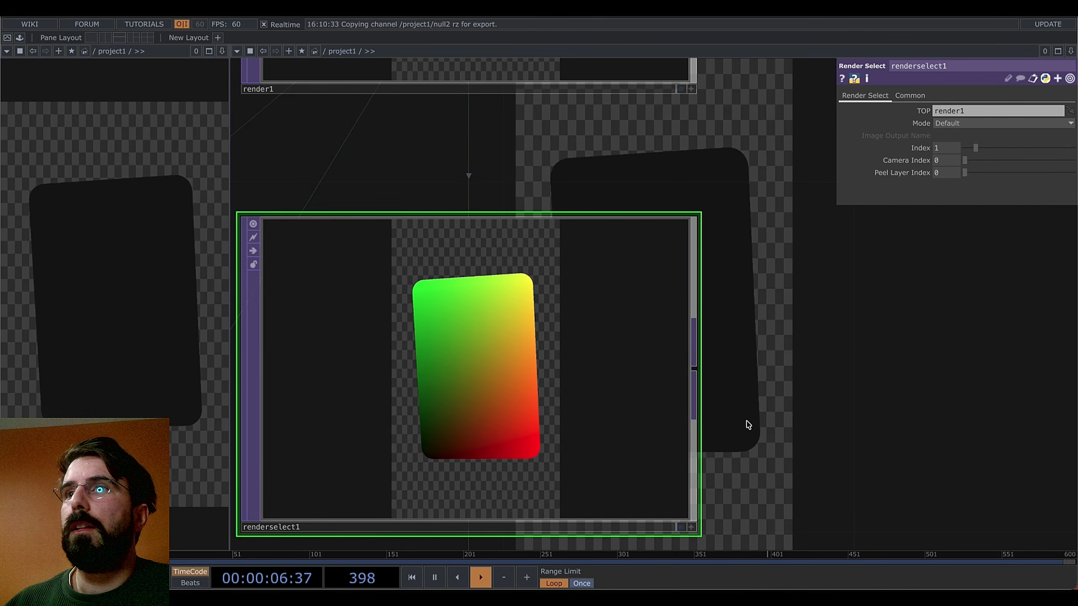
scroll(751, 425, down, 5)
scroll(654, 390, down, 4)
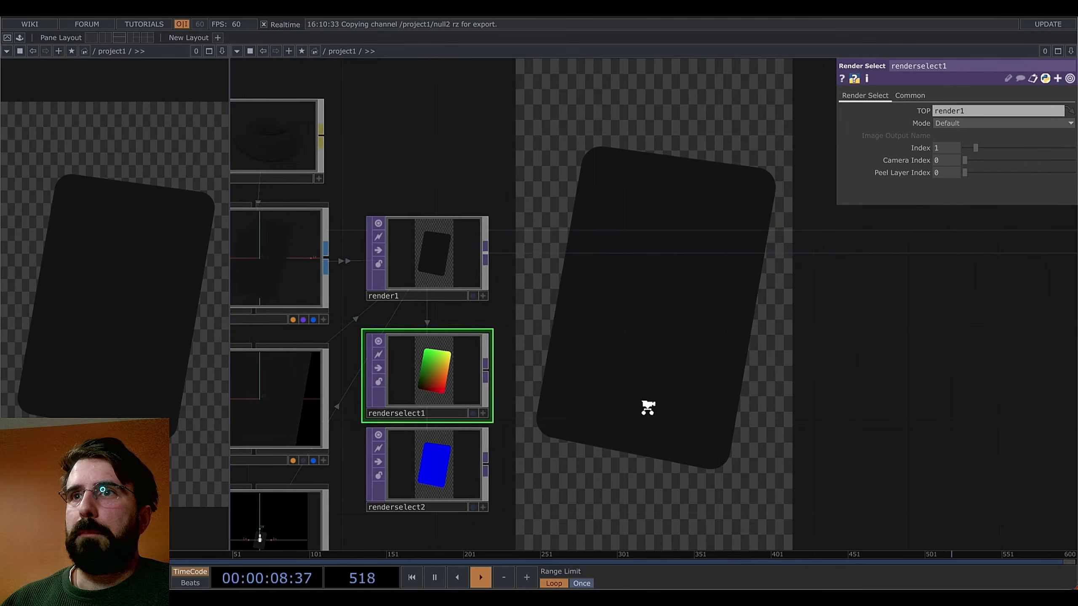
scroll(656, 399, down, 3)
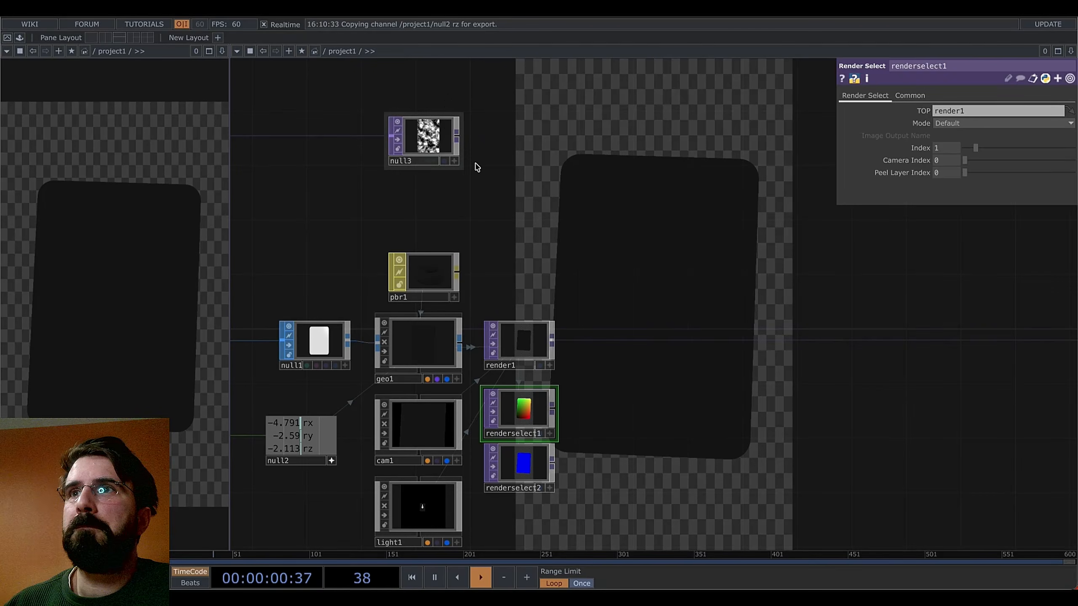
Add a remap1 Remap TOP fed by null3's noise and renderselect1's UV output
key(Tab)
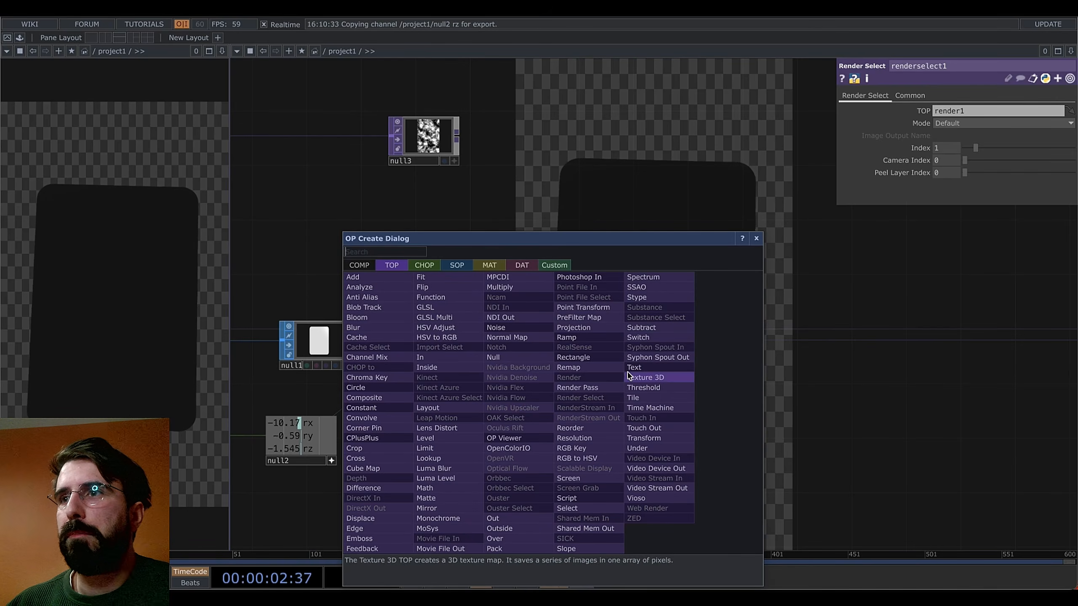
click(569, 367)
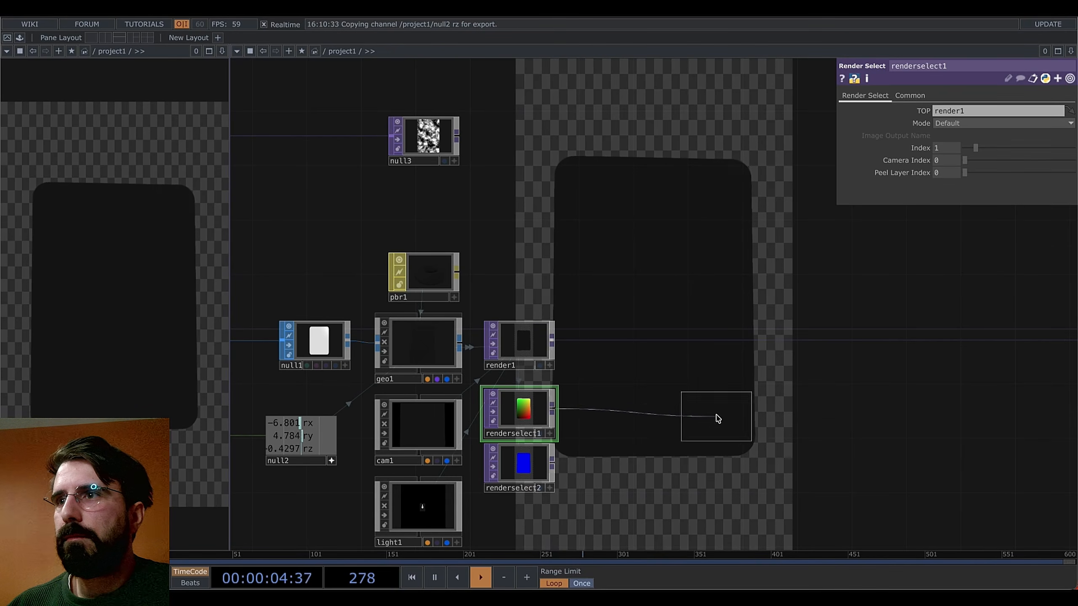
click(710, 414)
drag(551, 408, 676, 414)
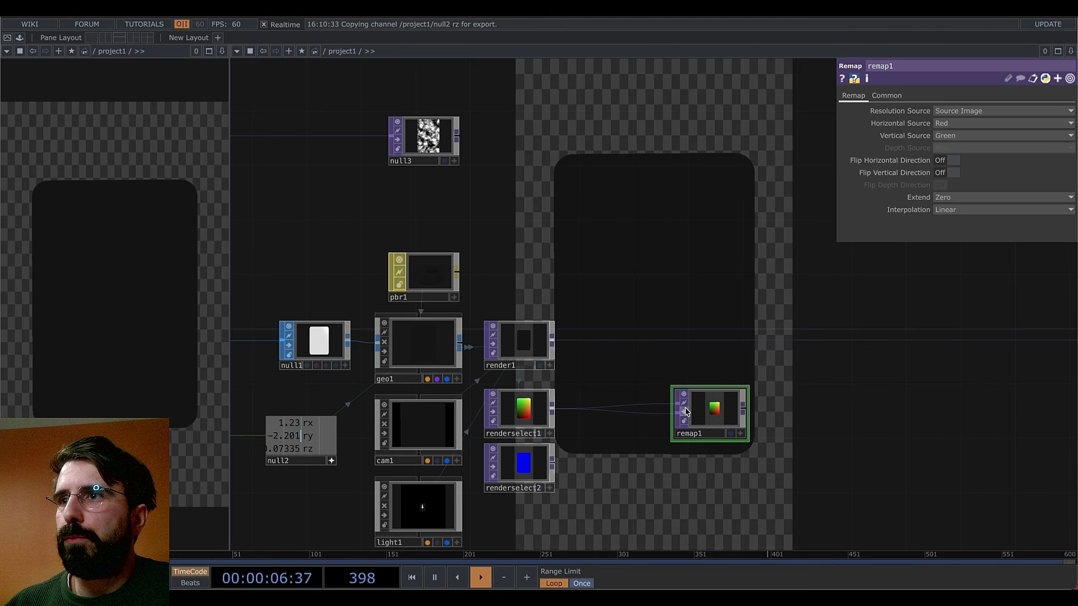
drag(457, 136, 676, 405)
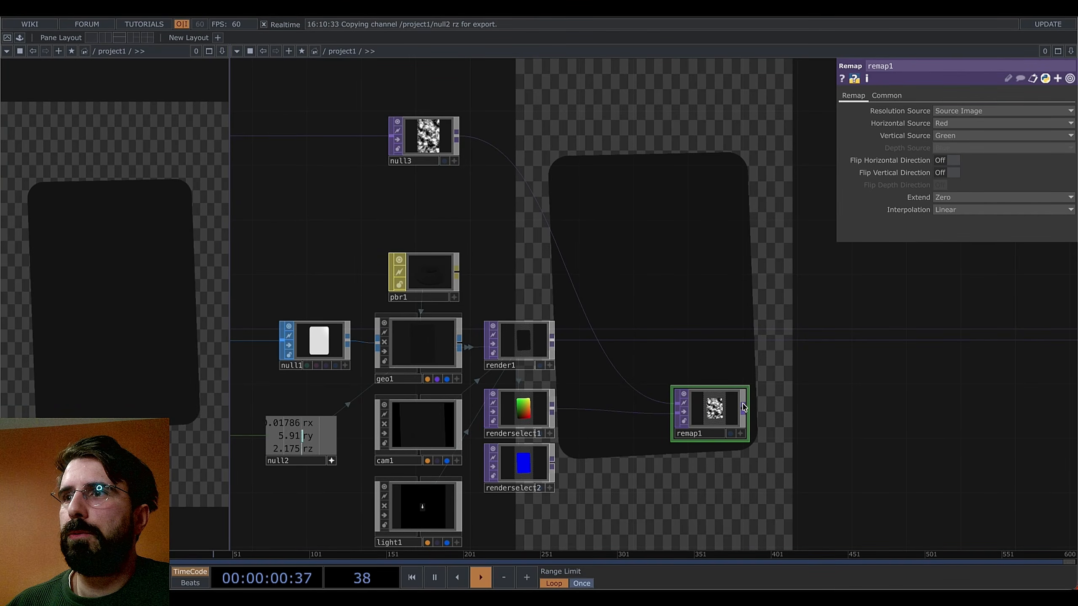
Set remap1's output resolution to come from the UV image input
scroll(721, 409, up, 6)
scroll(704, 419, up, 2)
drag(852, 448, 791, 337)
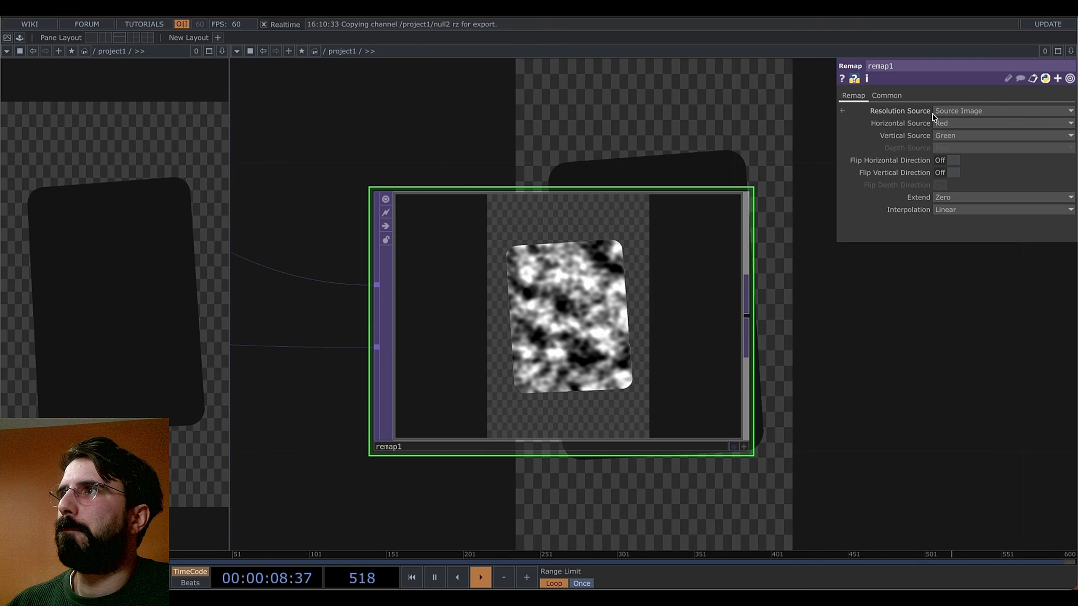
click(959, 113)
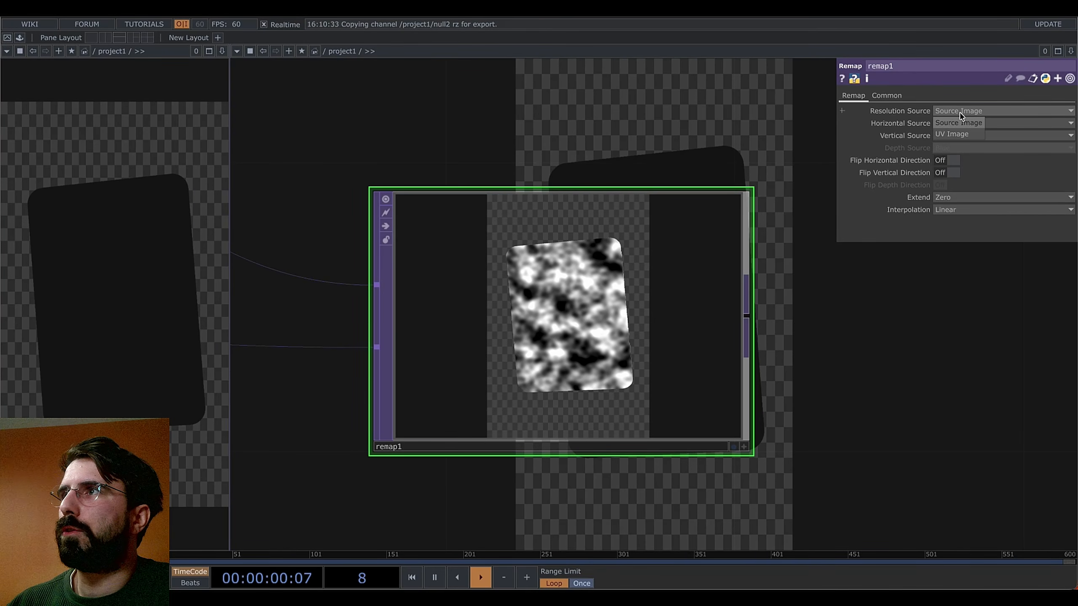
click(956, 134)
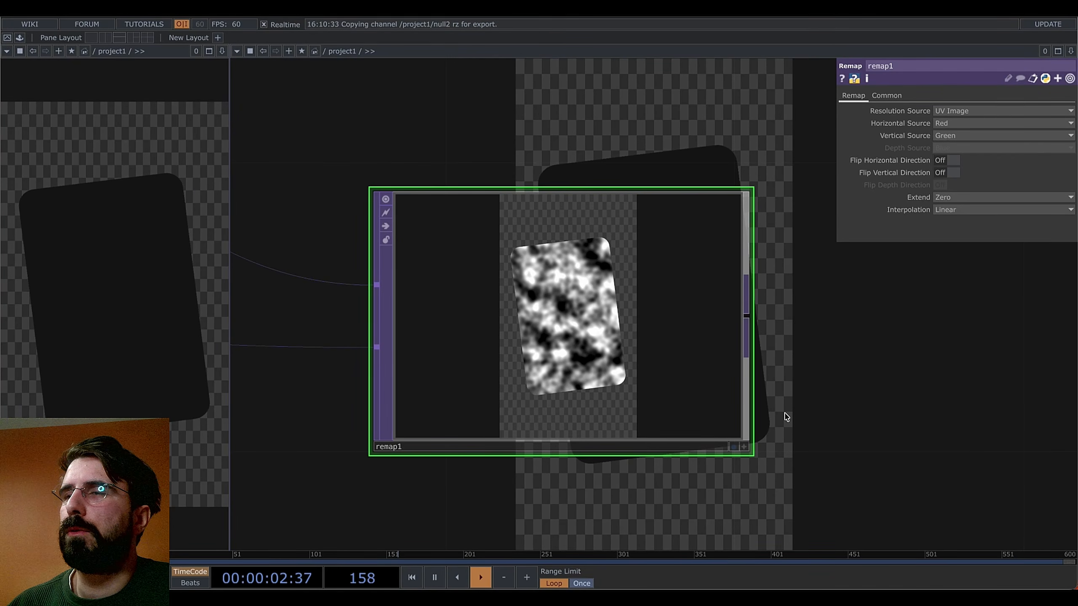
scroll(578, 246, up, 5)
scroll(615, 275, down, 5)
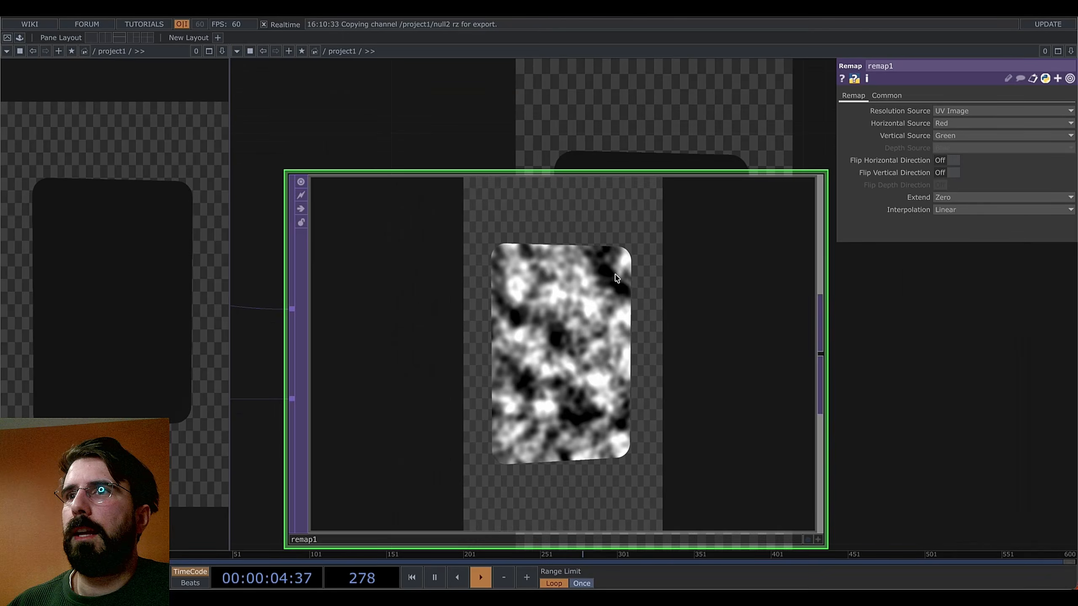
scroll(615, 275, down, 2)
scroll(823, 347, down, 2)
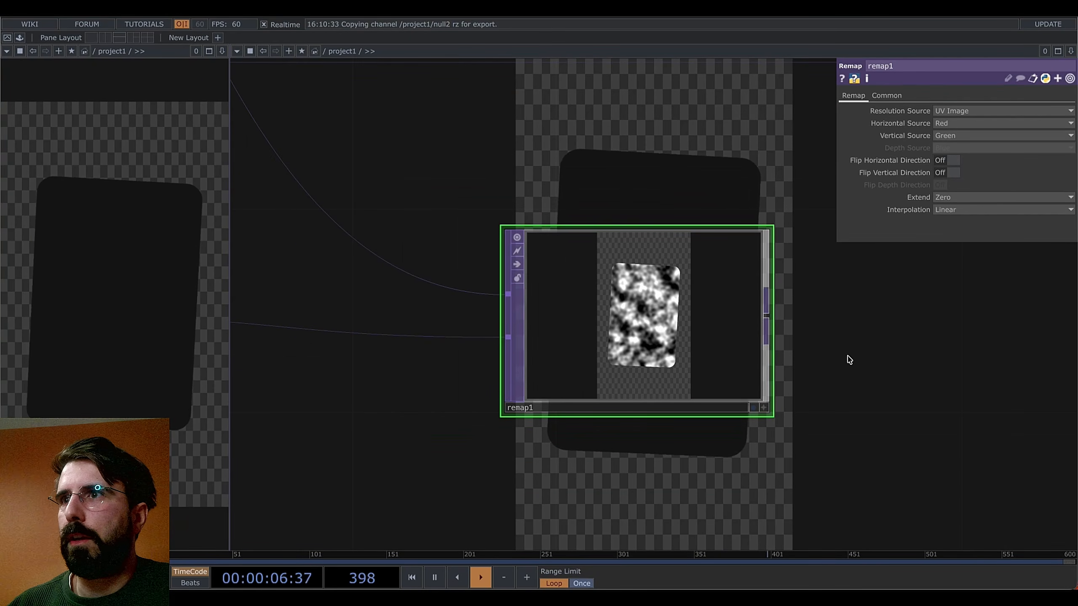
Pan and zoom to show render1 and both render-select nodes beside remap1, repositioning remap1
drag(847, 359, 764, 386)
scroll(766, 387, down, 5)
drag(507, 438, 676, 512)
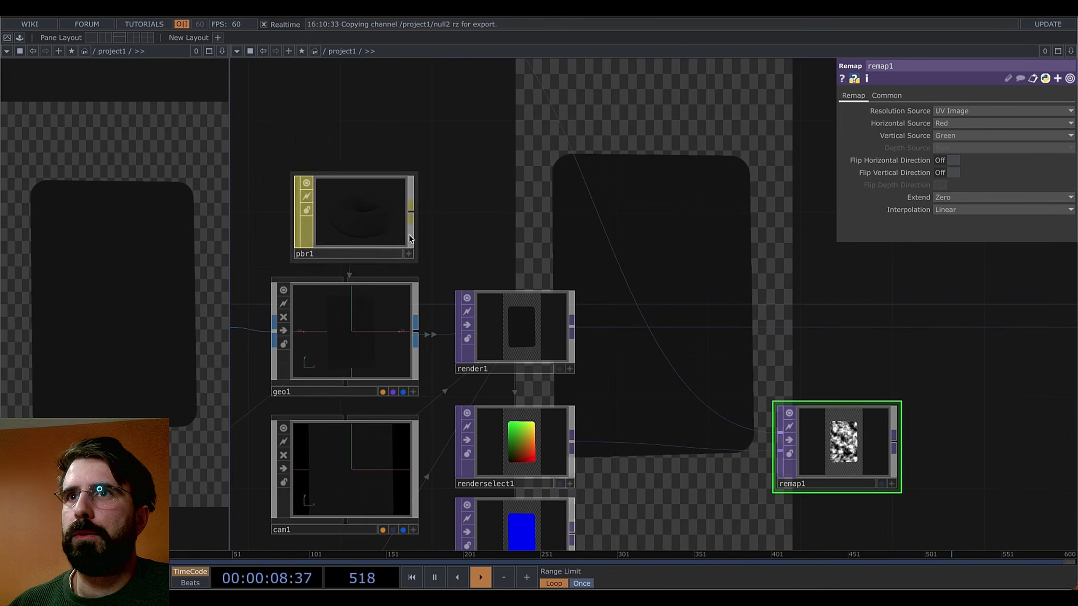
drag(628, 369, 414, 285)
scroll(643, 365, up, 4)
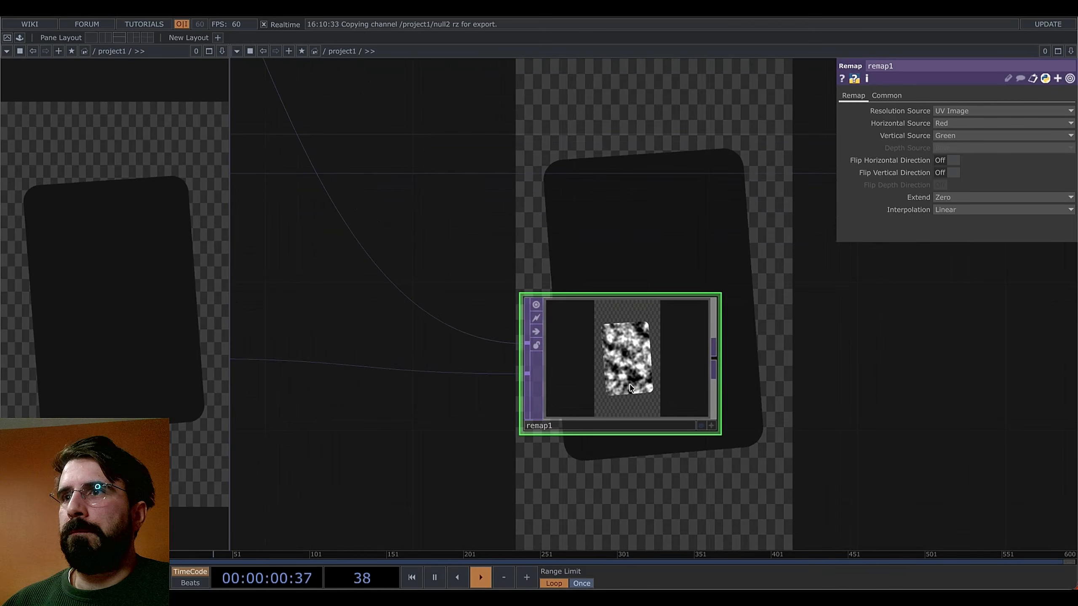
drag(608, 470, 644, 404)
scroll(645, 404, down, 3)
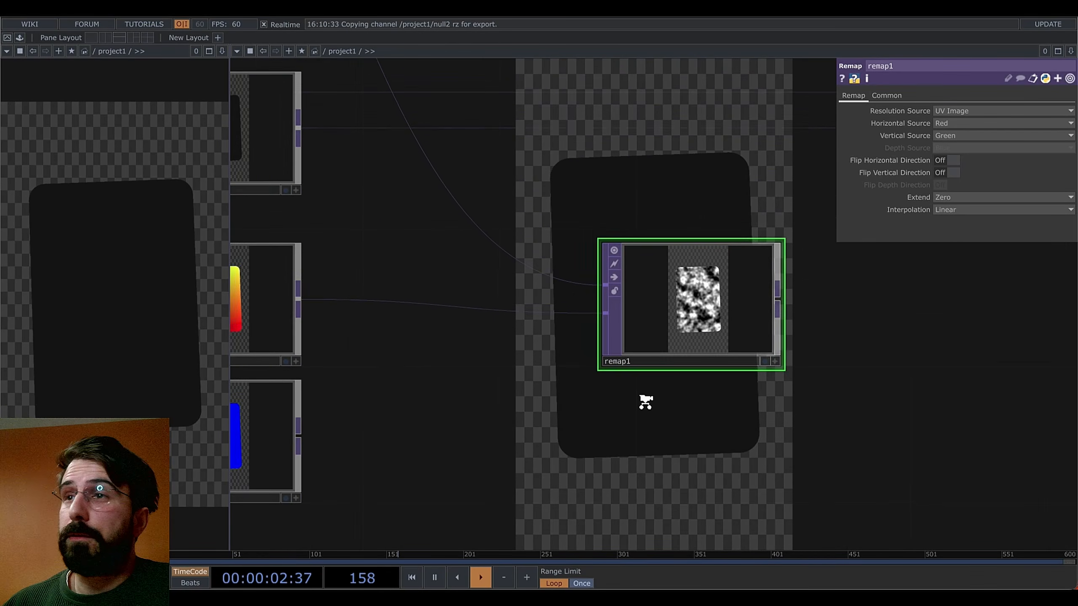
scroll(647, 405, down, 1)
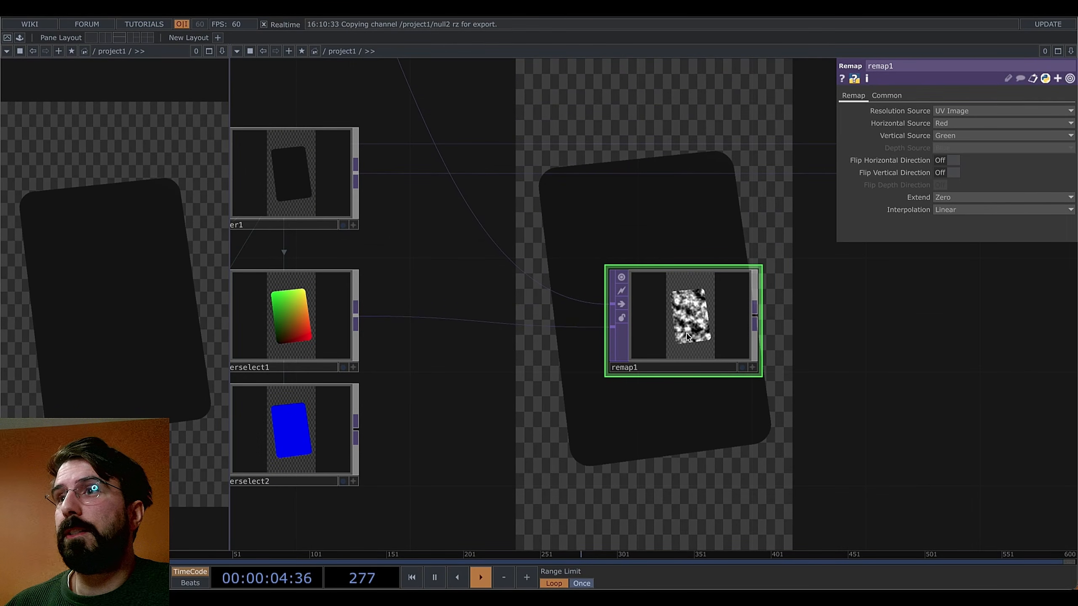
drag(754, 373, 677, 397)
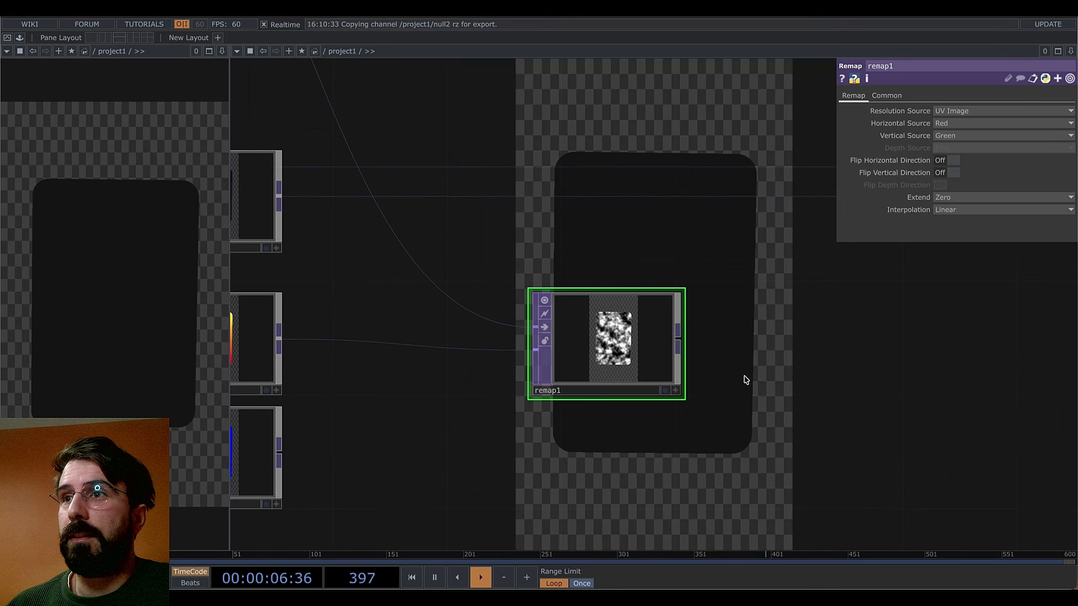
drag(770, 350, 834, 393)
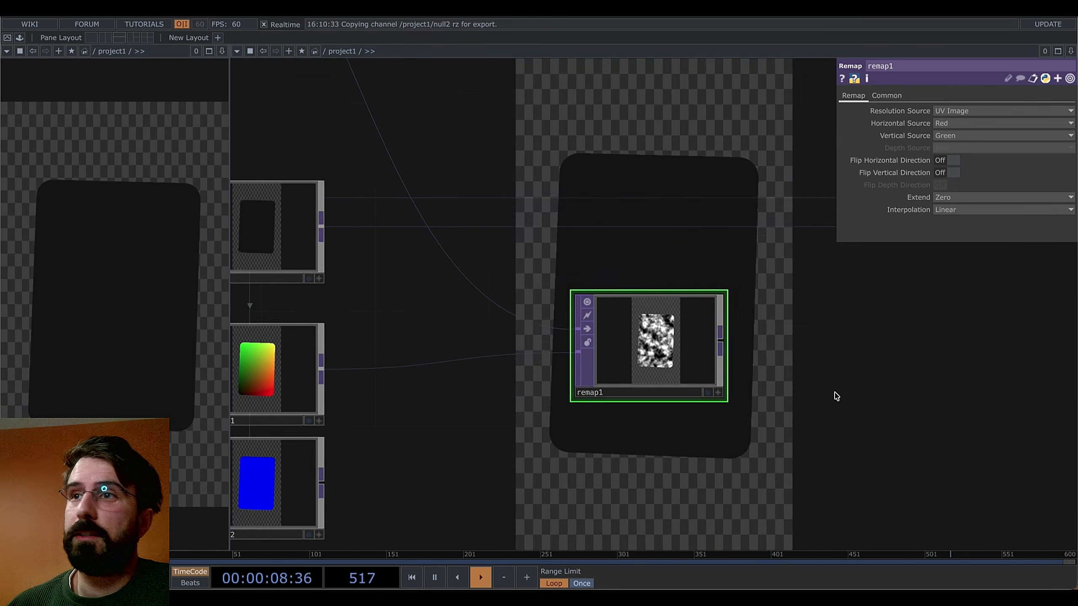
scroll(834, 390, down, 3)
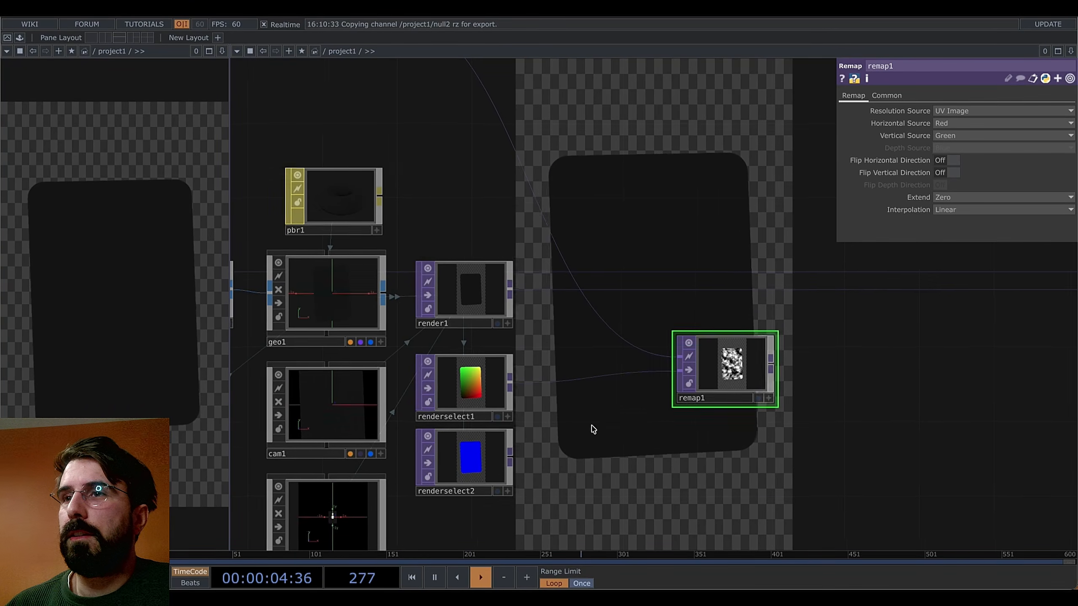
Feed remap1's output into null3 instead of render1 and nudge remap1 right
drag(659, 437, 578, 447)
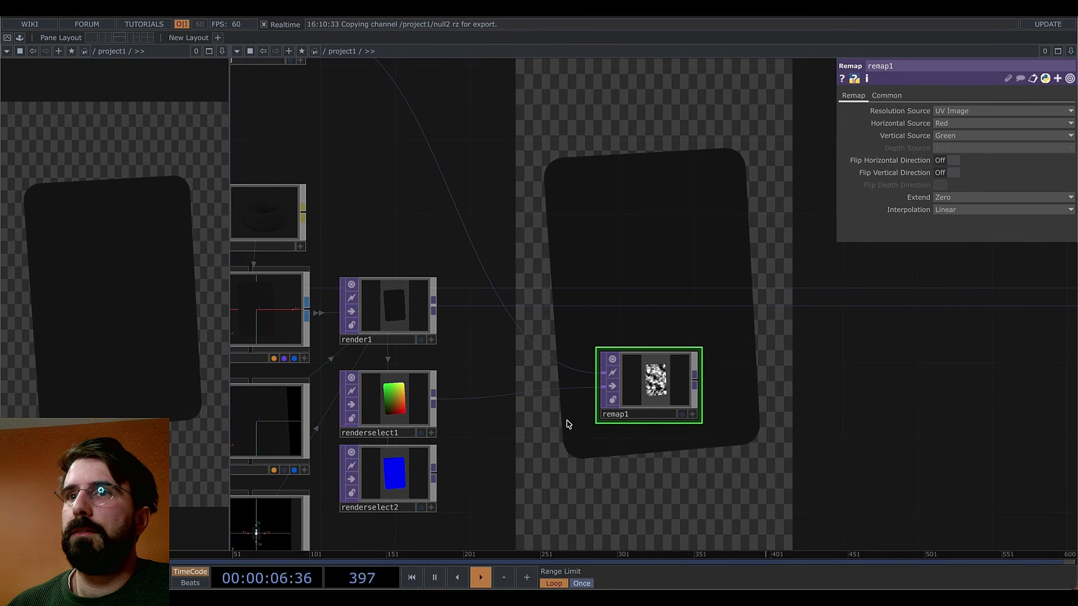
drag(465, 413, 460, 412)
drag(552, 440, 636, 493)
drag(467, 277, 543, 371)
click(412, 181)
drag(506, 295, 319, 145)
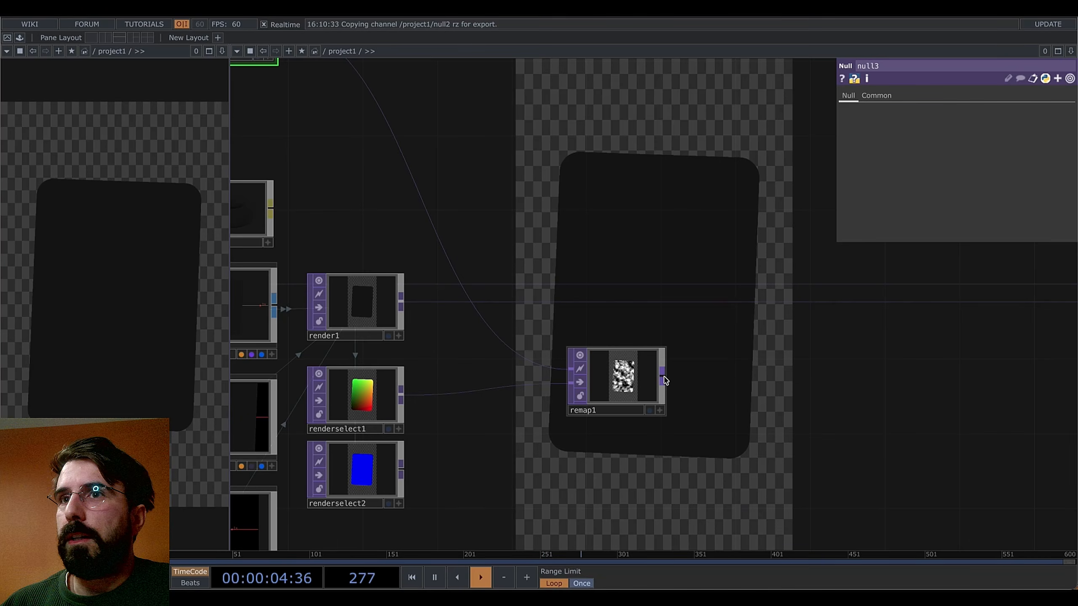
drag(663, 377, 718, 302)
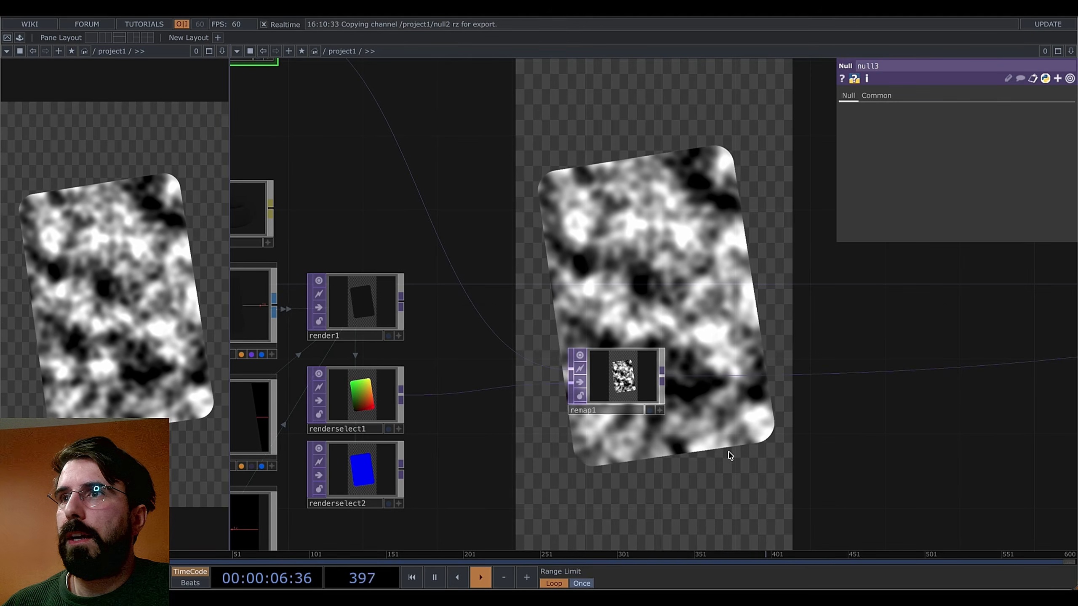
drag(741, 436, 715, 418)
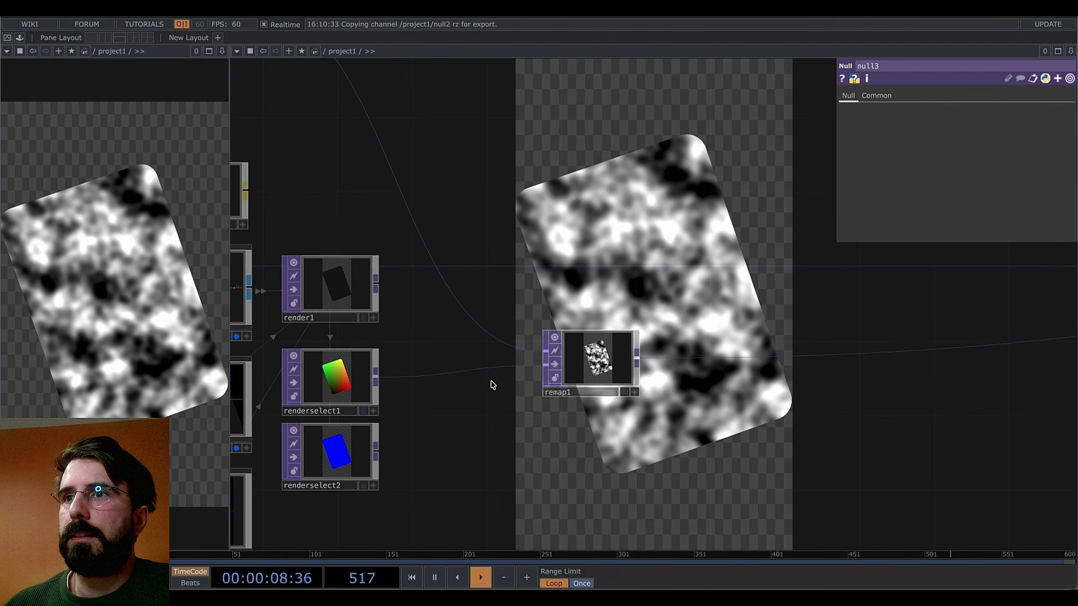
drag(584, 379, 649, 374)
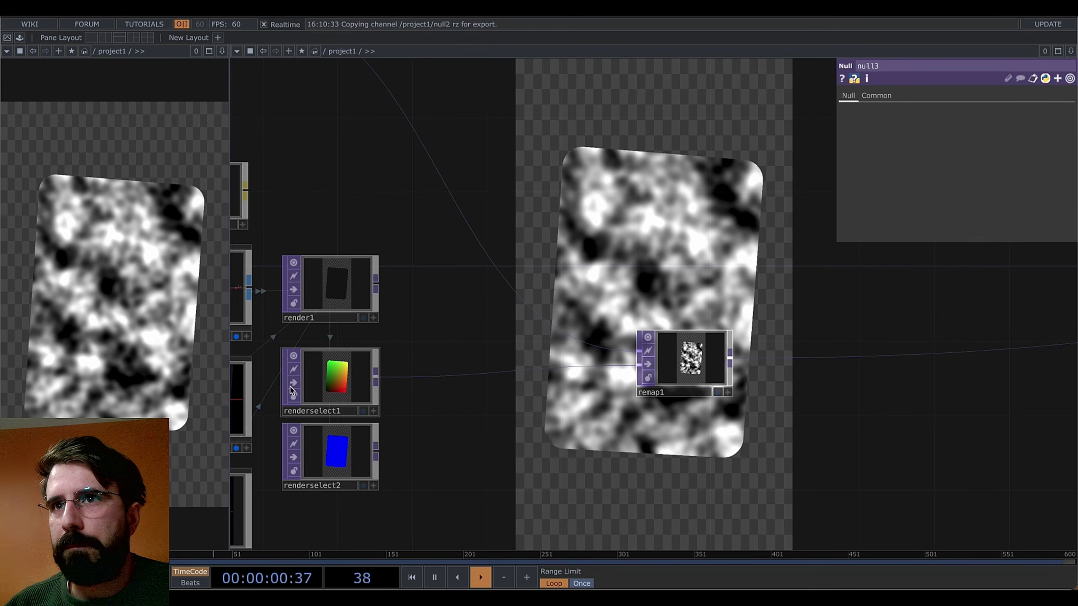
Insert a math1 Math TOP on the renderselect1-to-remap1 wire
right_click(438, 388)
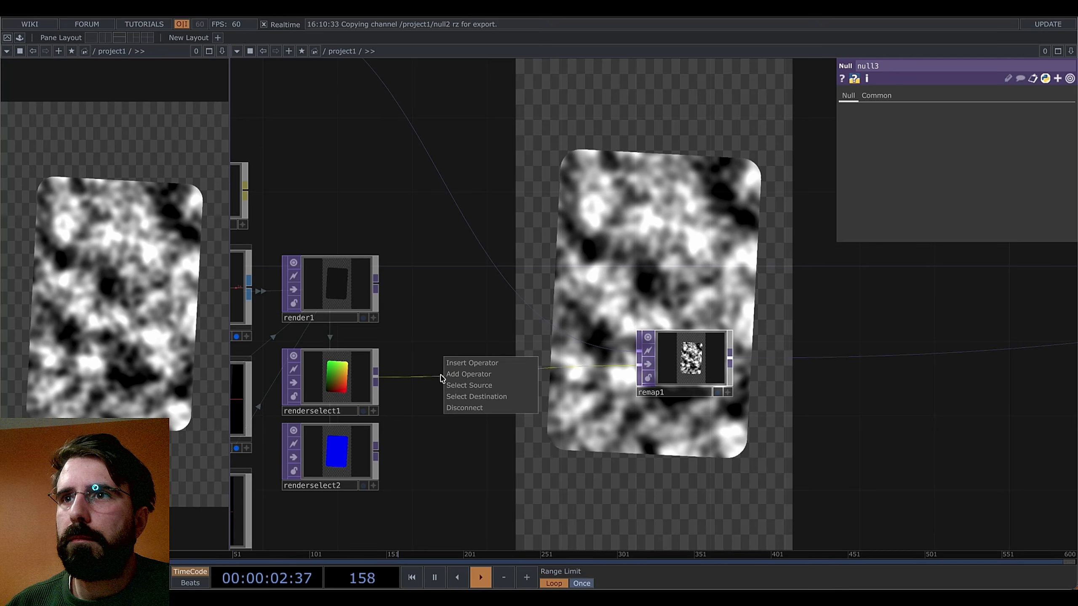
click(472, 365)
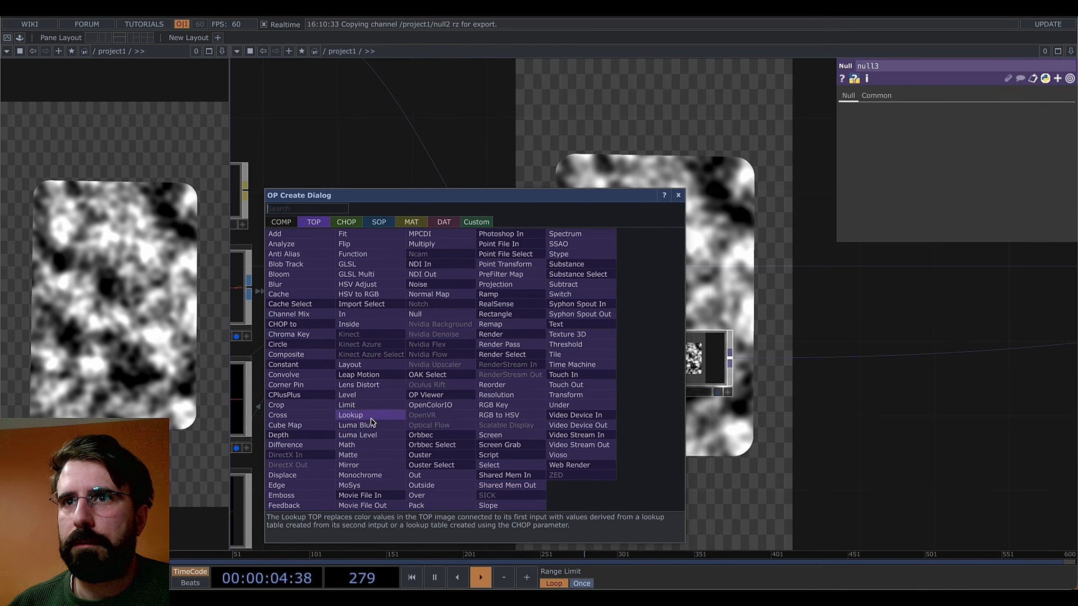
click(347, 445)
drag(446, 346, 549, 423)
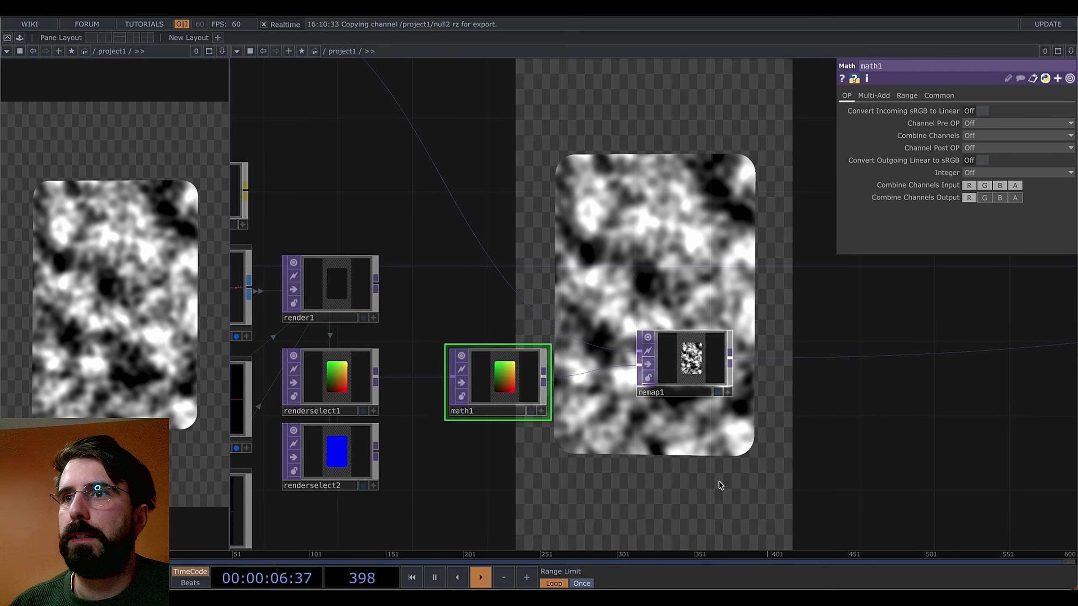
Give math1's Multi-Add page Pre-Add -0.5, Post-Add 0.5 and Multiply 0.61
click(873, 95)
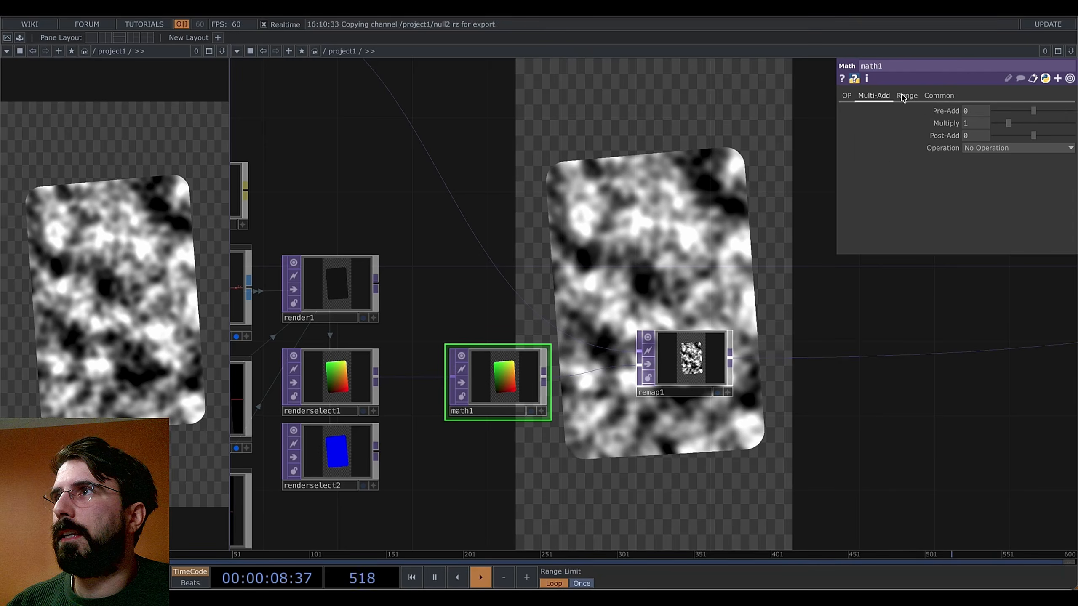
click(907, 96)
click(883, 97)
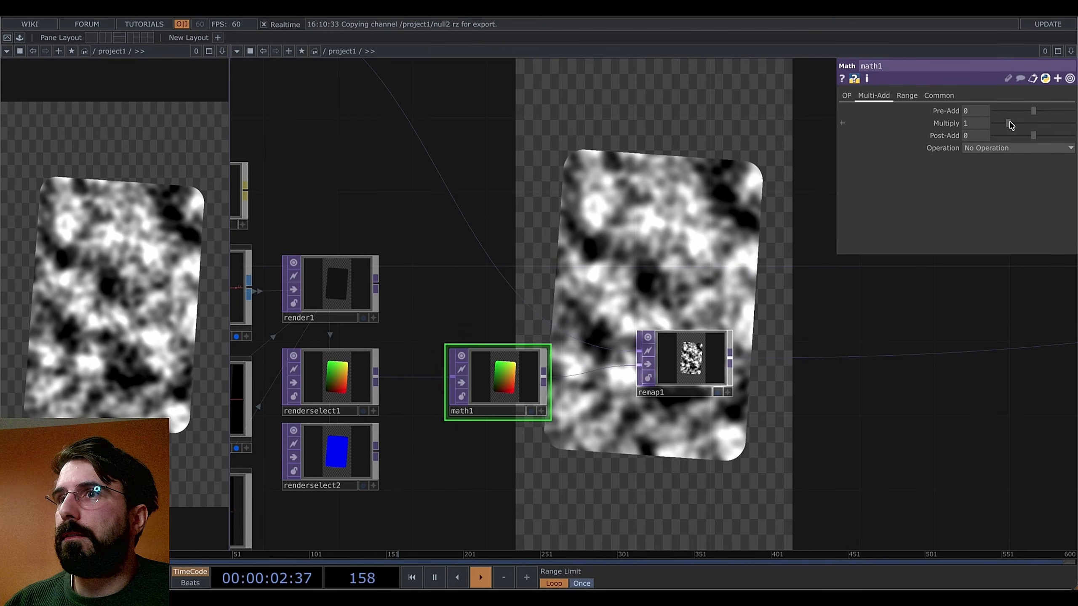
drag(1012, 124, 1019, 130)
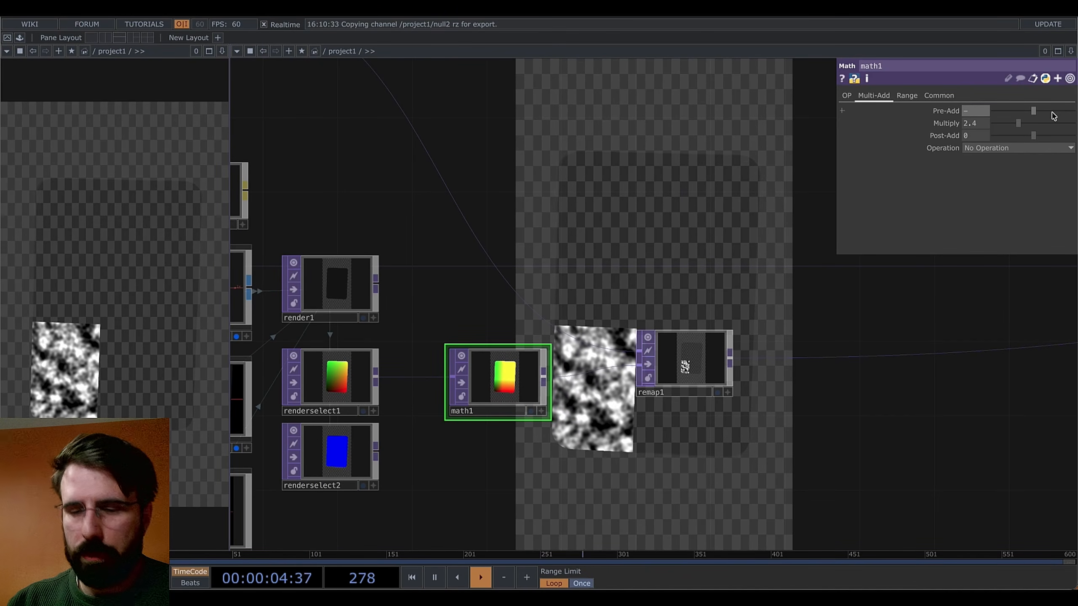
text(-.5)
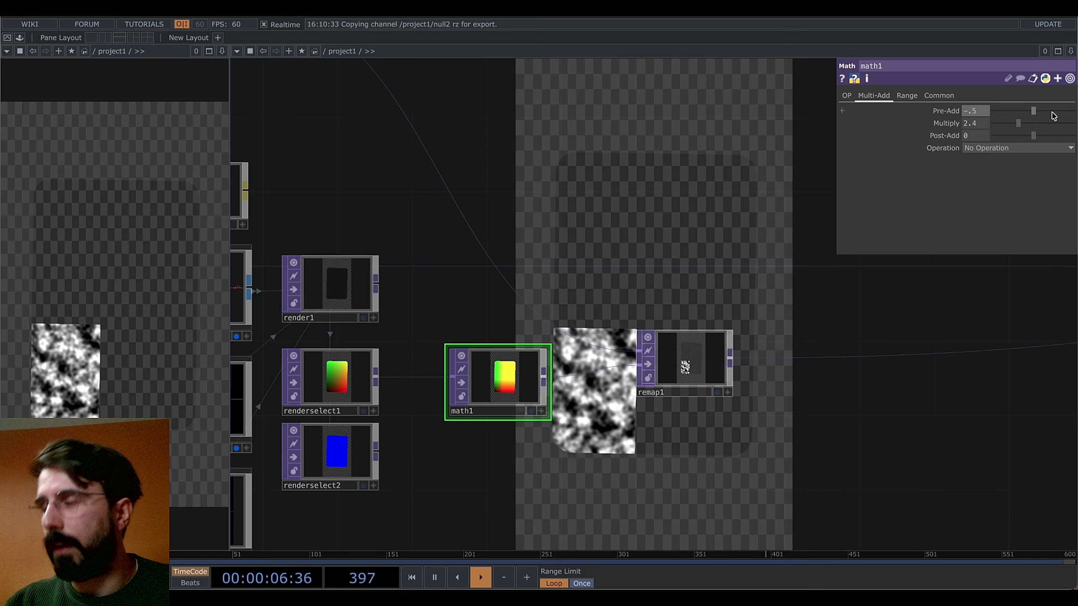
key(Return)
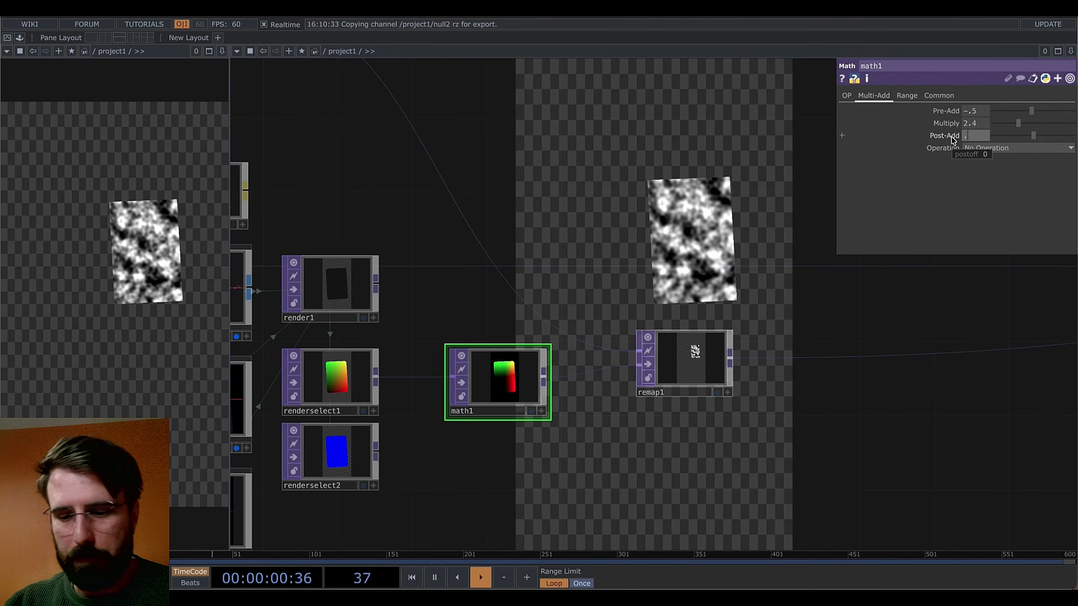
text(.5)
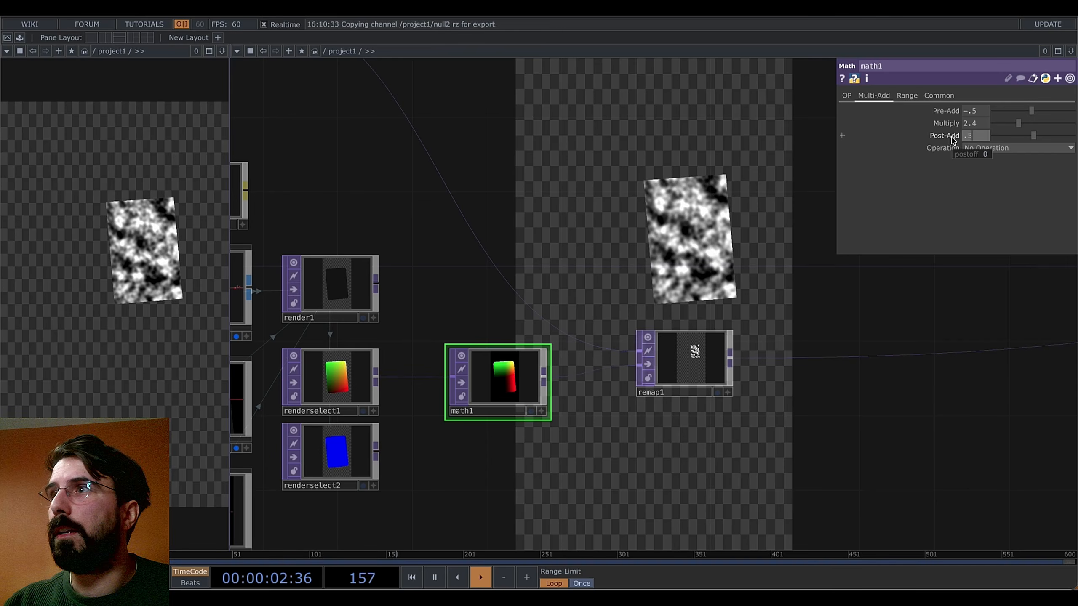
key(Return)
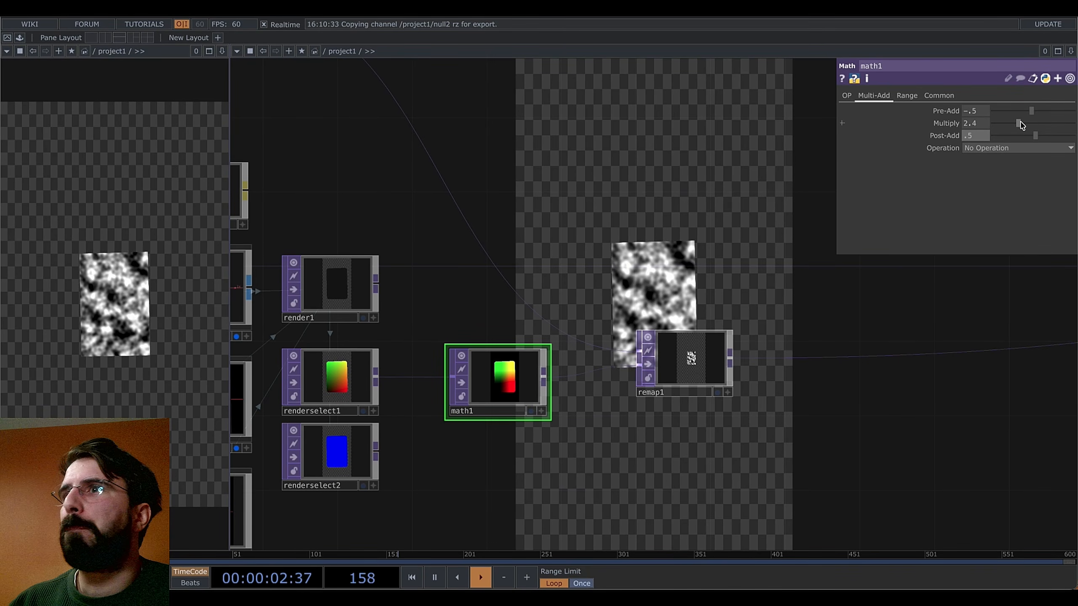
mouse_move(1021, 124)
mouse_down()
mouse_move(1038, 125)
mouse_move(1007, 128)
mouse_move(1027, 129)
mouse_move(1005, 134)
mouse_move(1022, 132)
mouse_move(1009, 142)
mouse_up()
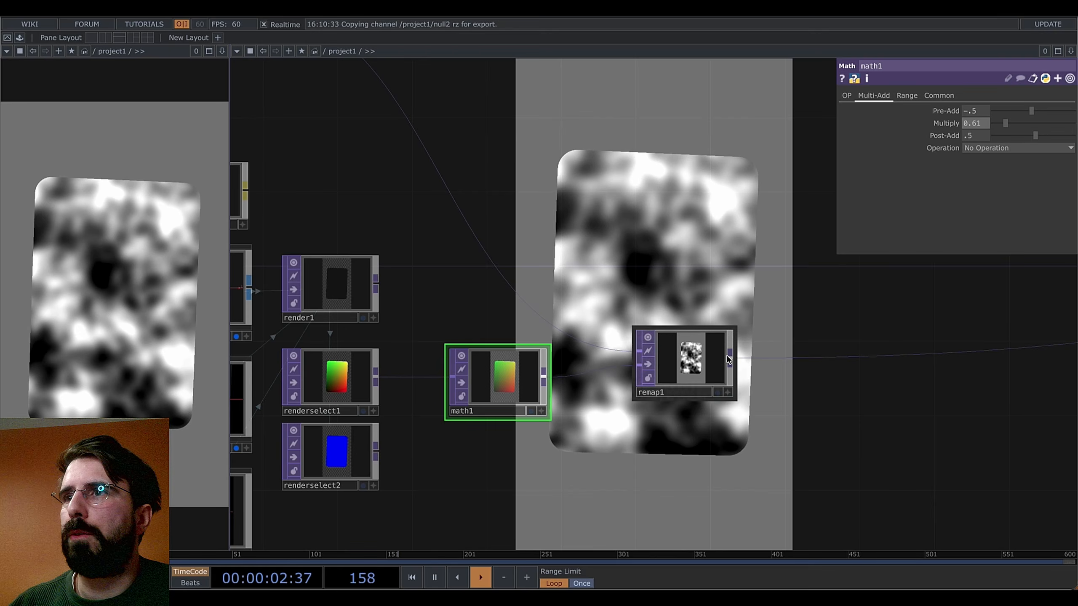
drag(801, 321, 745, 346)
scroll(721, 383, down, 1)
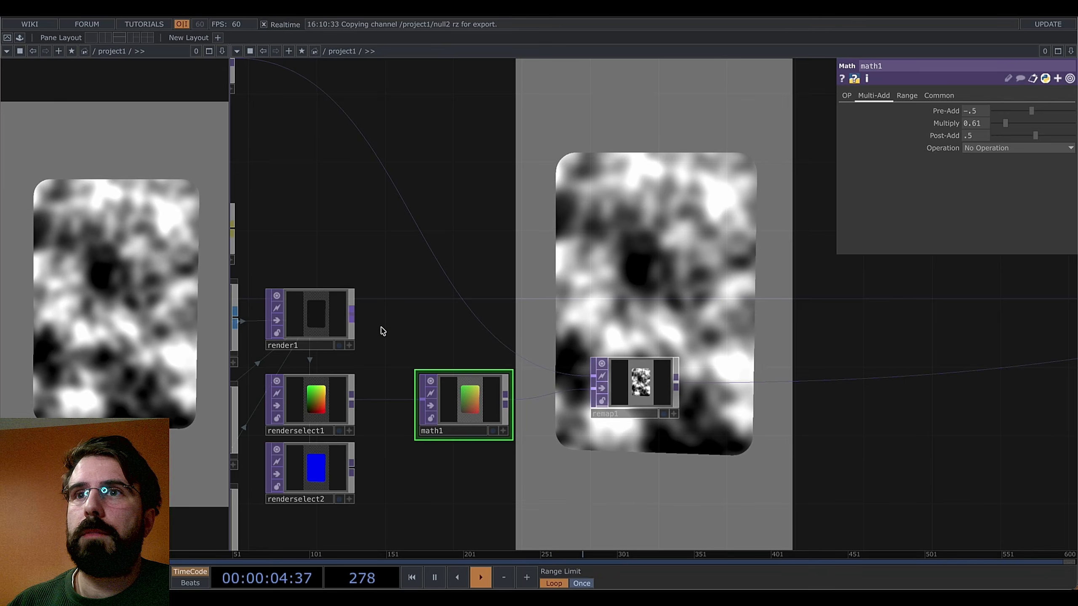
Add a thresh1 Threshold TOP above render1 comparing Less on the alpha channel
right_click(353, 318)
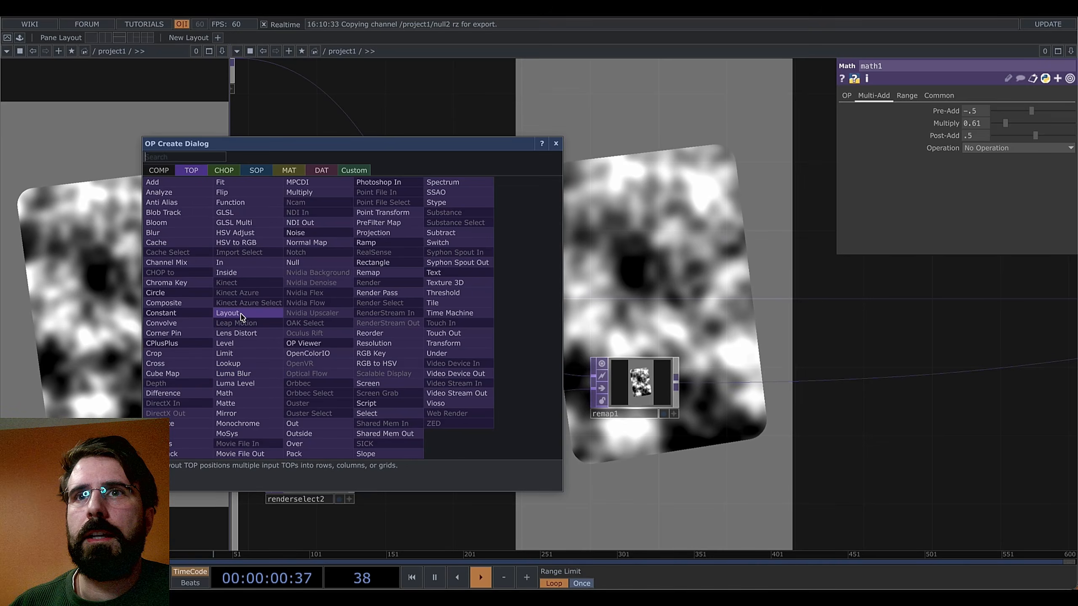
click(455, 297)
click(311, 246)
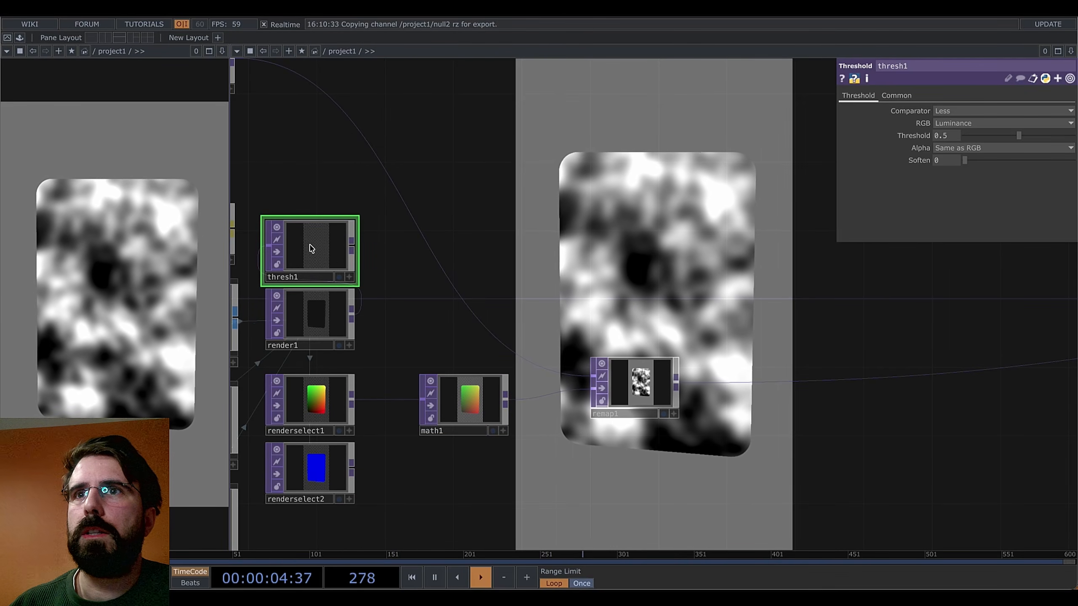
drag(310, 248, 315, 228)
click(962, 113)
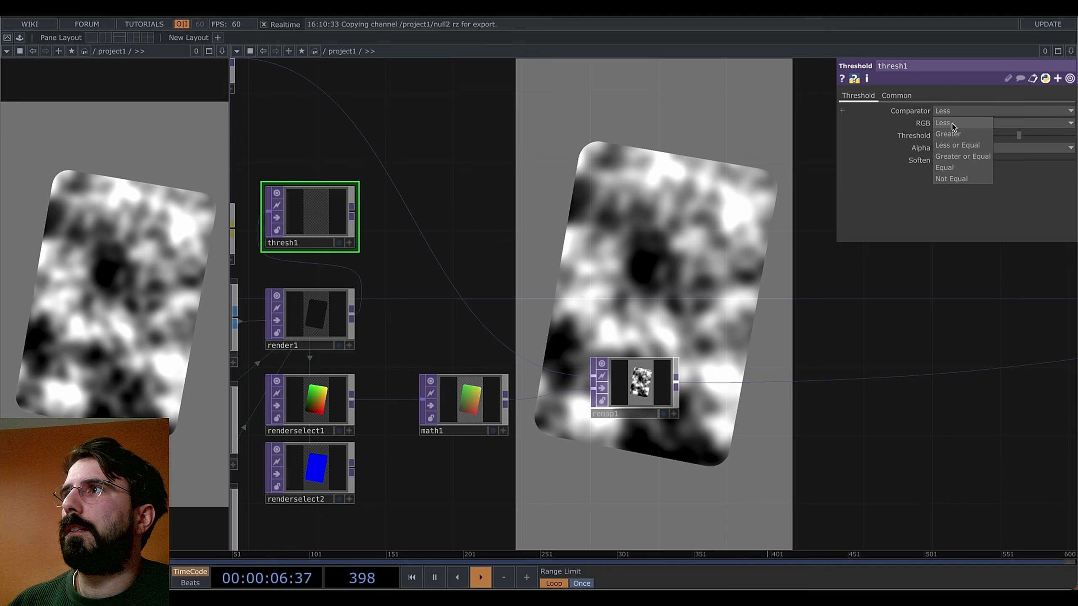
click(955, 122)
click(961, 126)
click(947, 180)
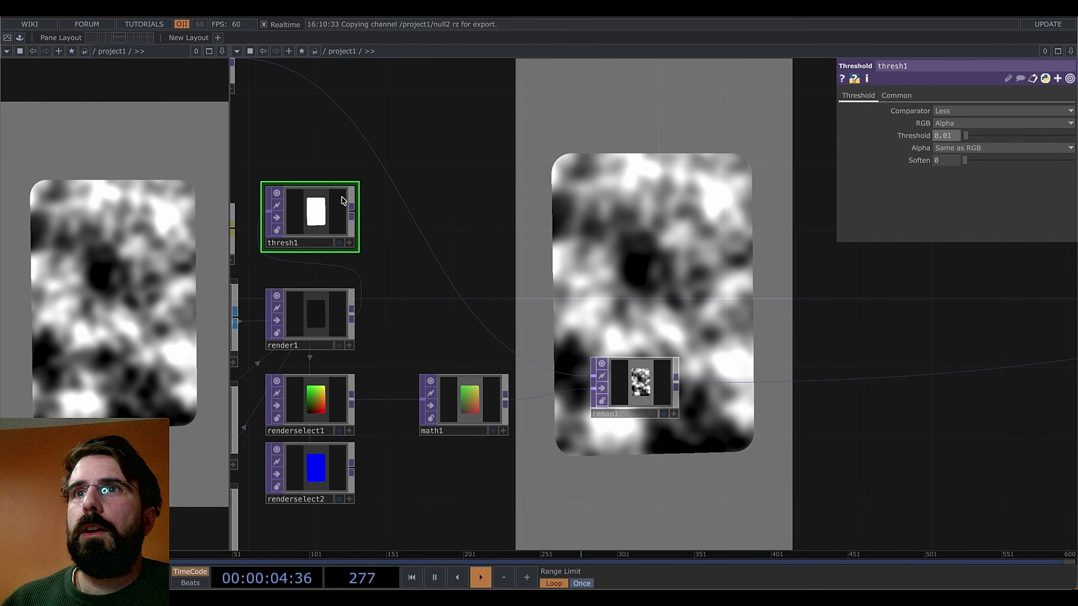
scroll(319, 222, up, 5)
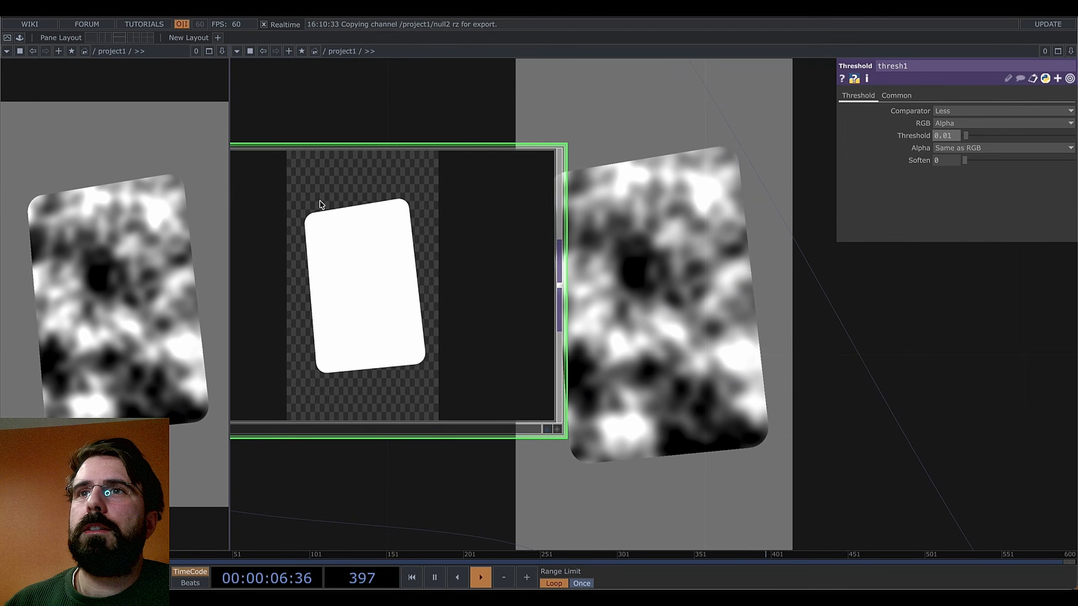
scroll(323, 202, down, 5)
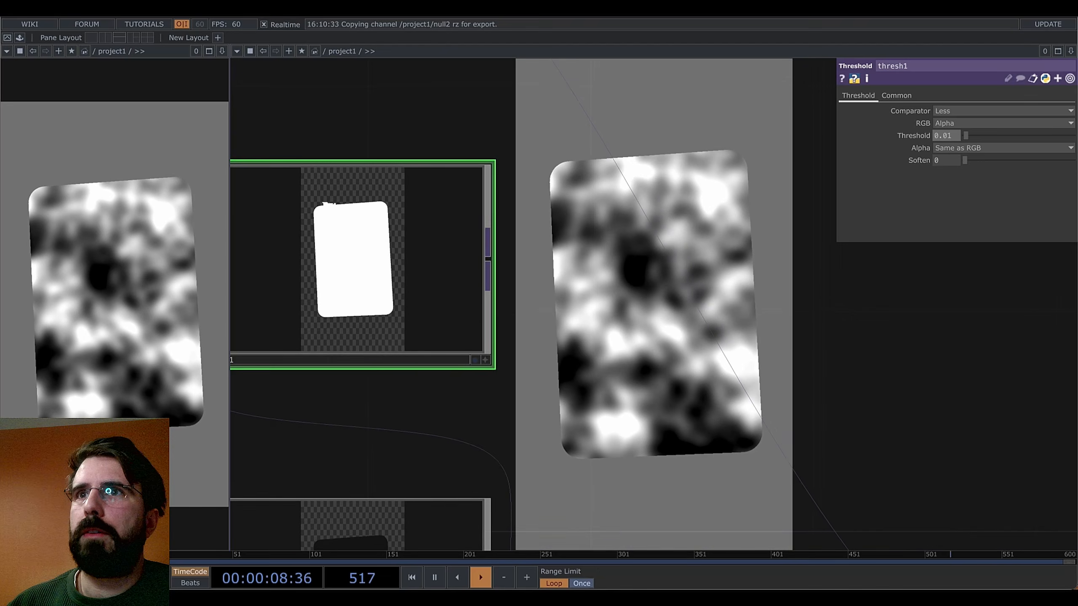
scroll(328, 212, down, 3)
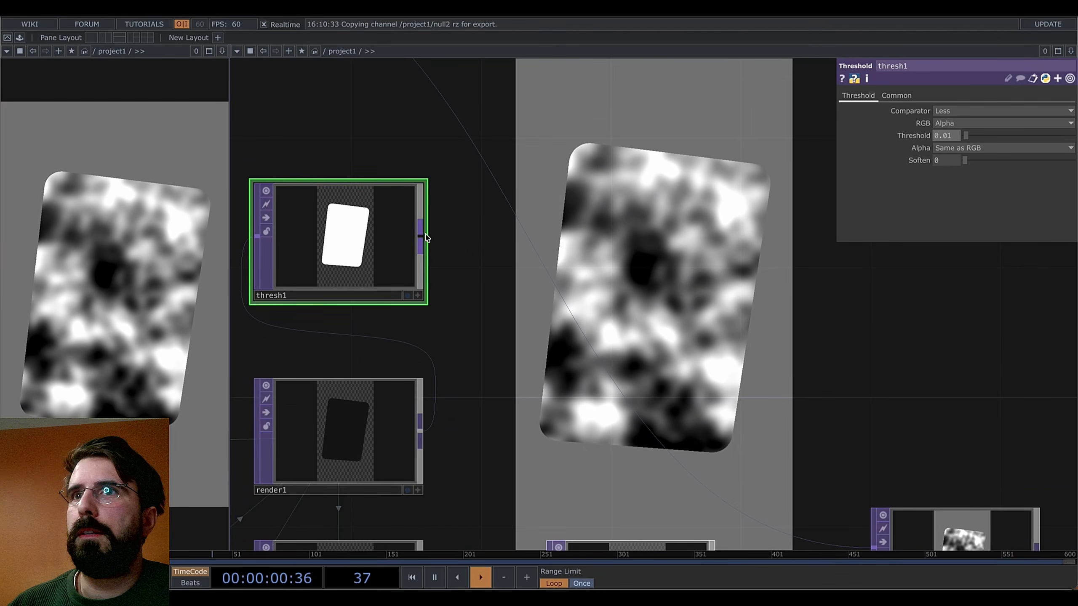
scroll(511, 301, down, 3)
scroll(511, 300, down, 4)
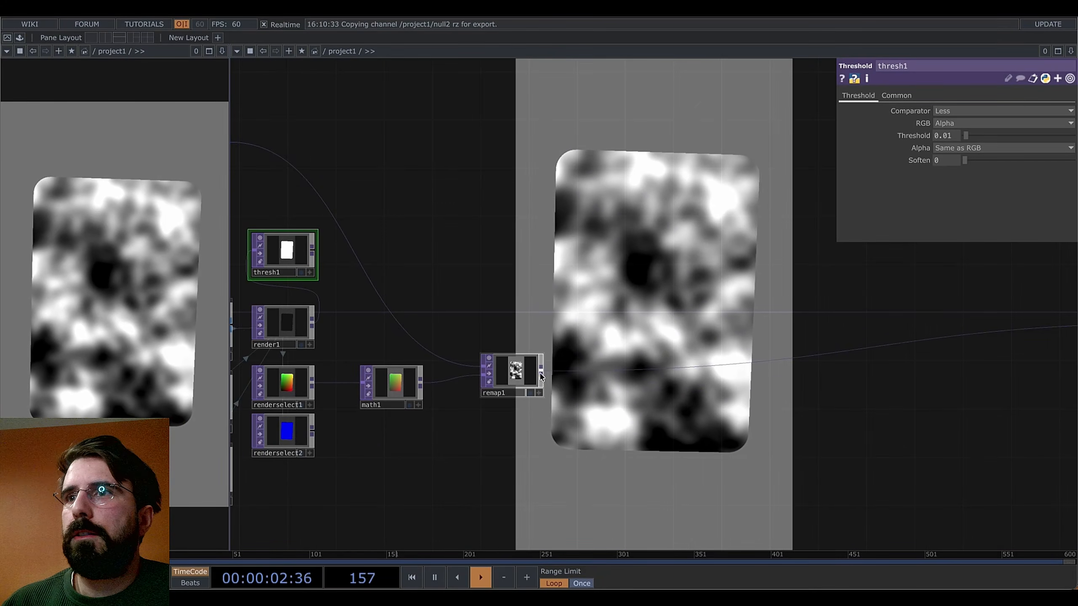
Create a Composite TOP after thresh1 using the 'compo' search
key(Tab)
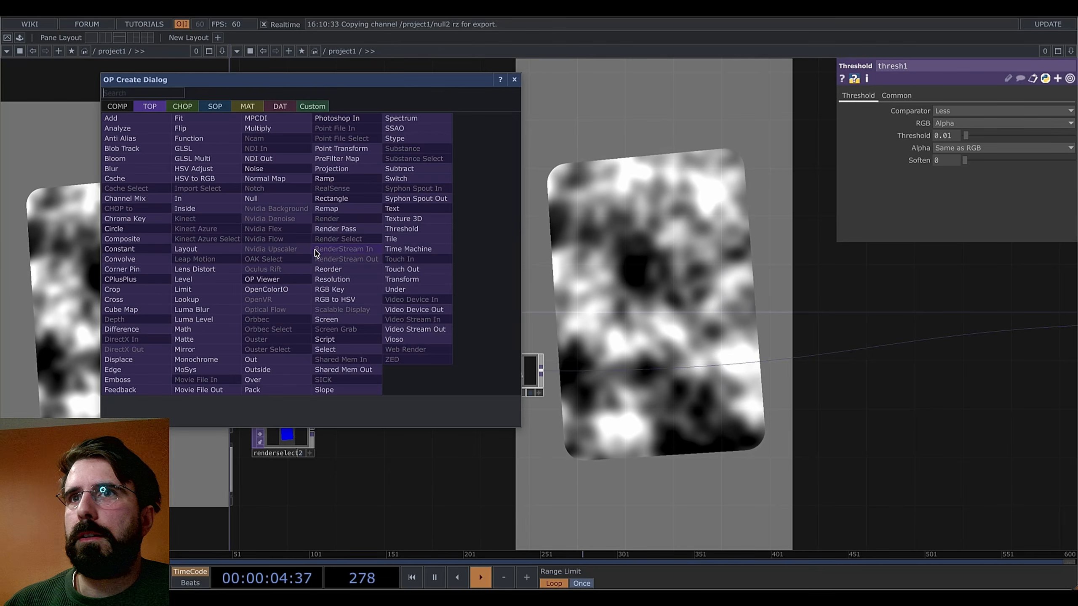
text(compo)
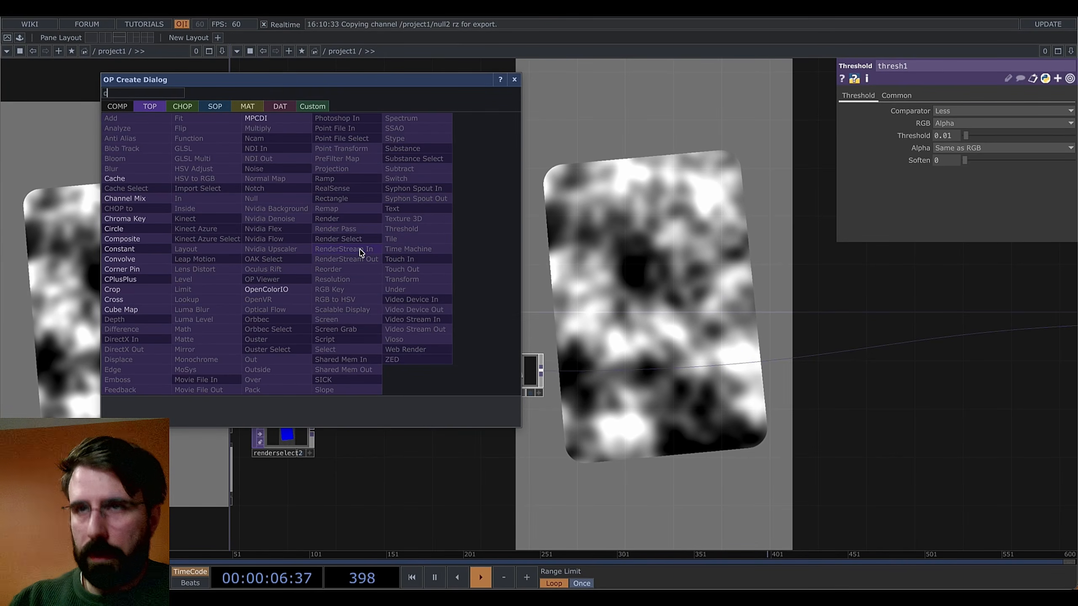
click(128, 239)
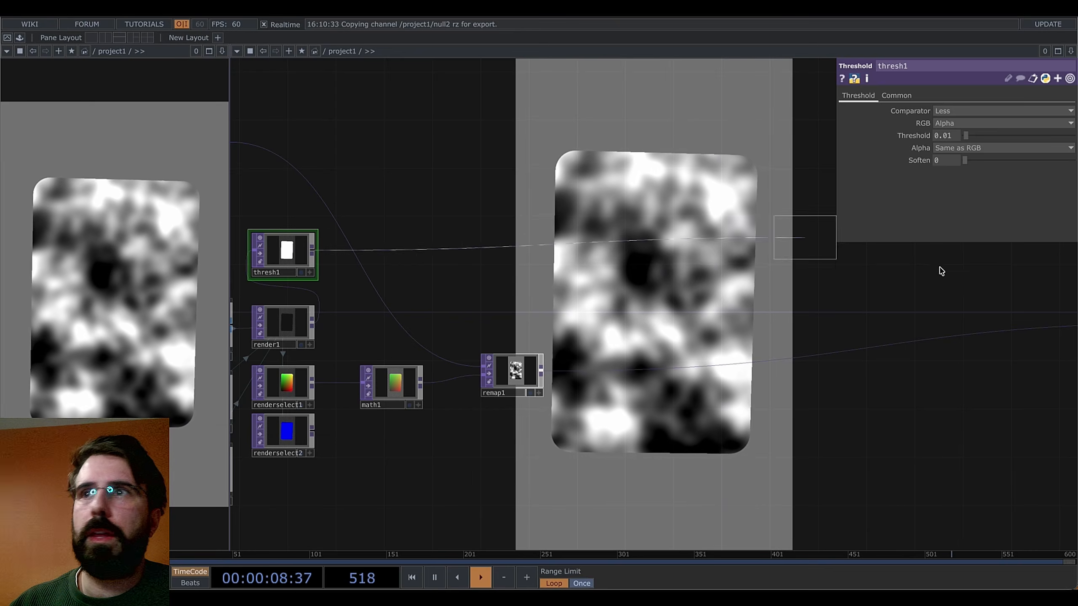
click(975, 288)
drag(952, 451, 758, 484)
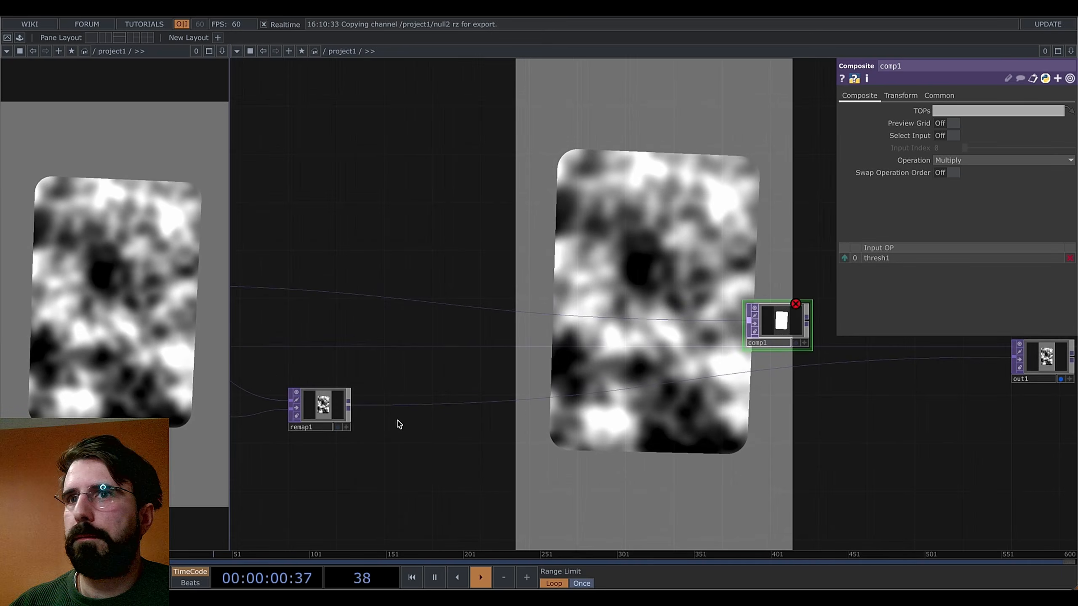
Wire remap1 into the composite's second input and route the composite into out1
drag(349, 407, 763, 322)
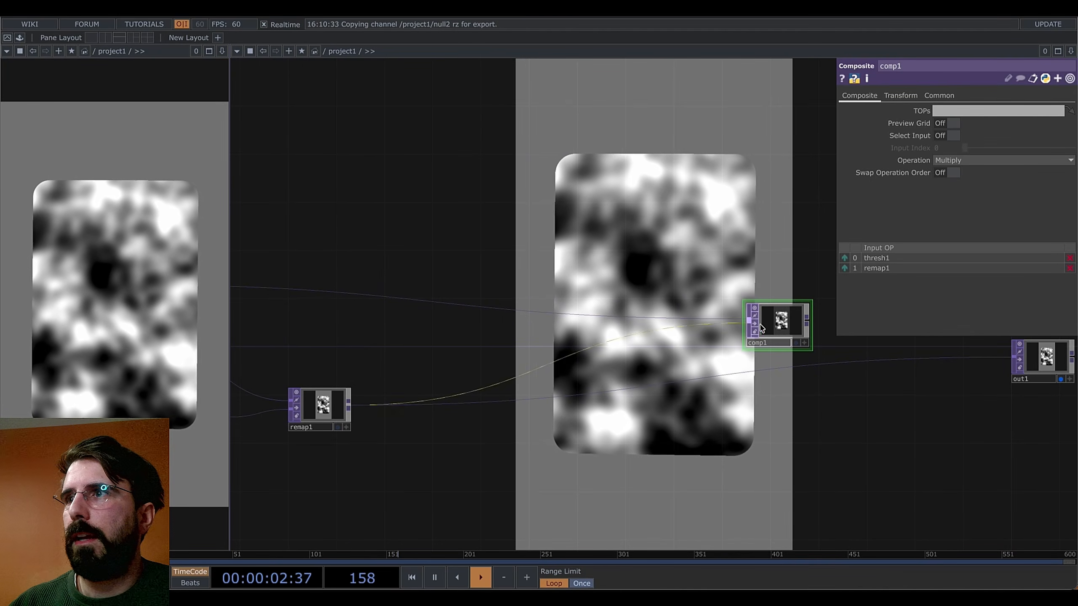
drag(896, 354, 905, 358)
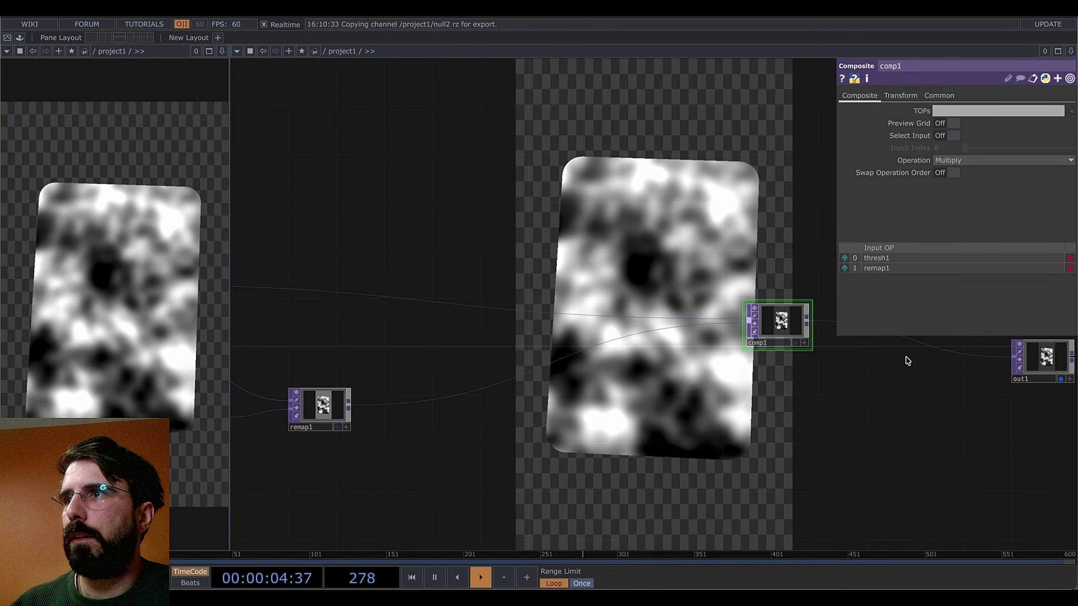
drag(799, 325, 824, 350)
drag(864, 419, 1018, 432)
drag(437, 373, 570, 359)
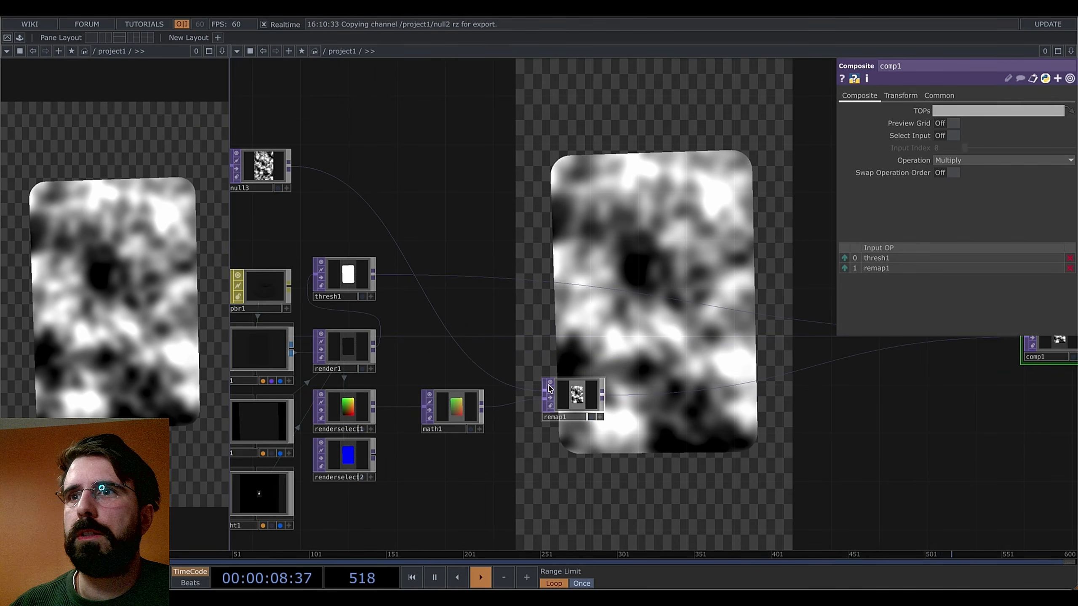
drag(509, 443, 490, 405)
scroll(499, 421, up, 2)
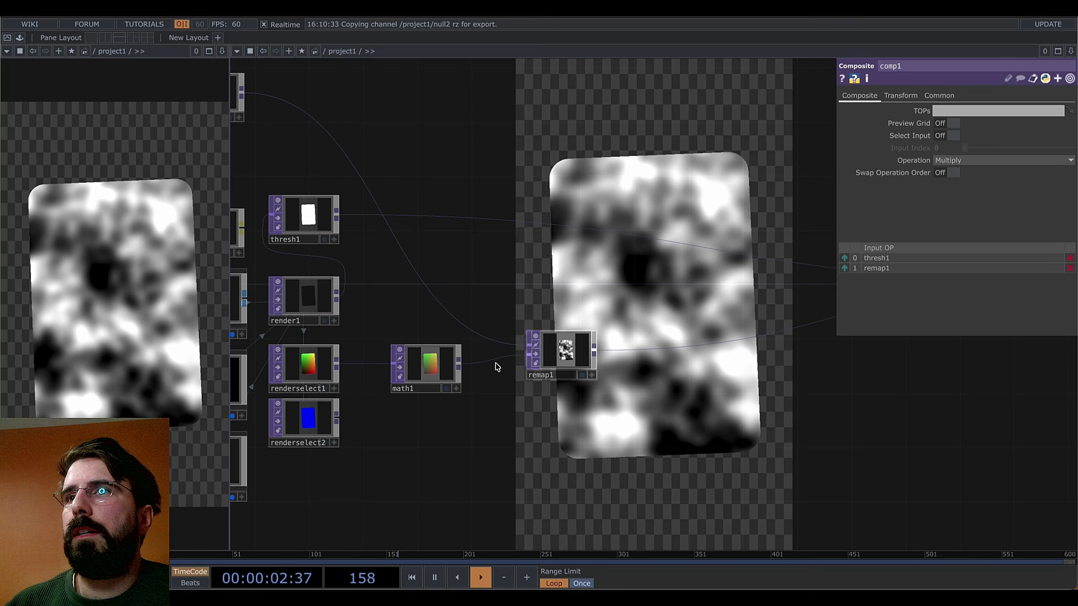
Drag math1's Multiply to 0.77 and move remap1 further right
click(428, 367)
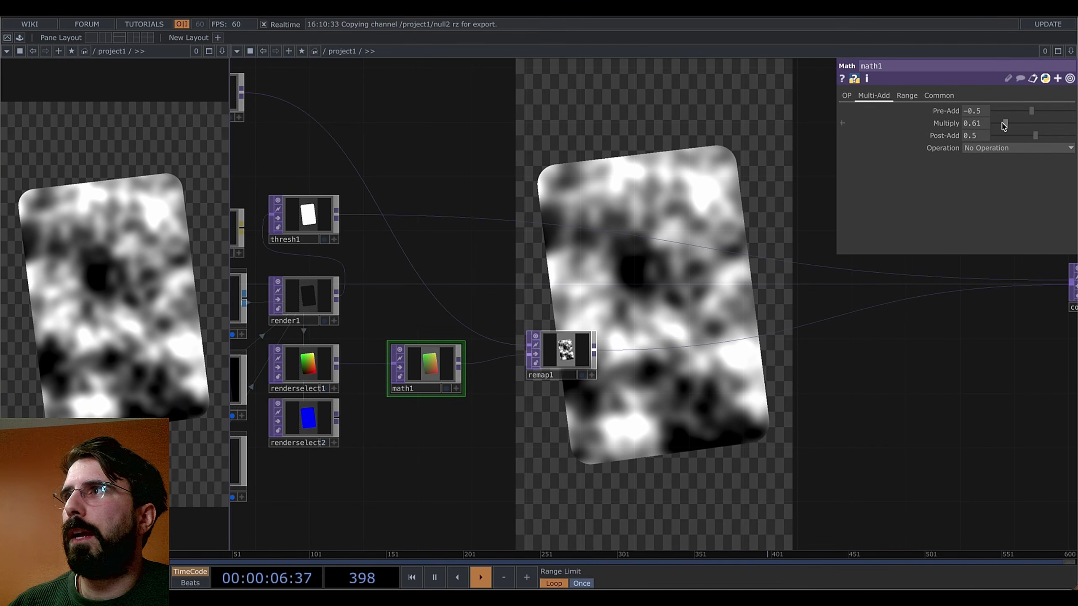
drag(1003, 125, 1007, 128)
drag(737, 424, 723, 385)
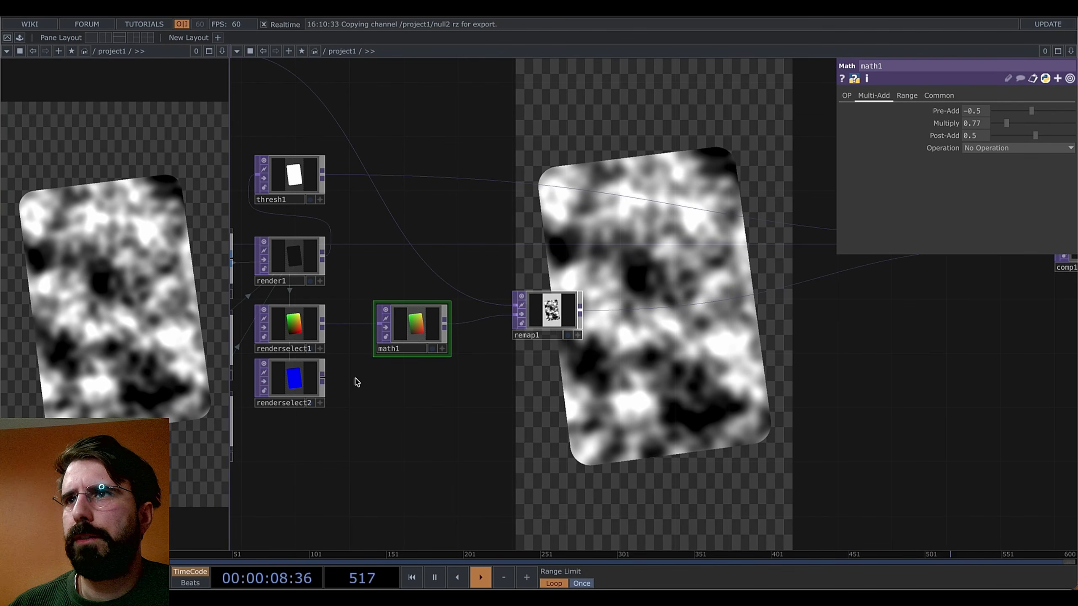
drag(550, 311, 603, 312)
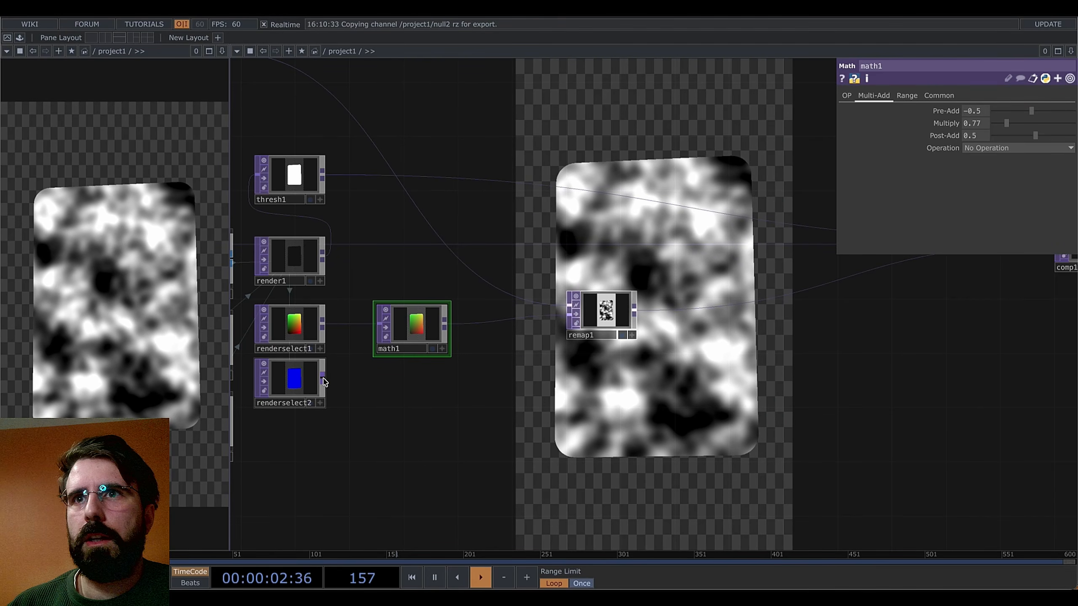
Add a math2 Math TOP after renderselect2, aligned under math1, showing its Multi-Add settings
right_click(322, 383)
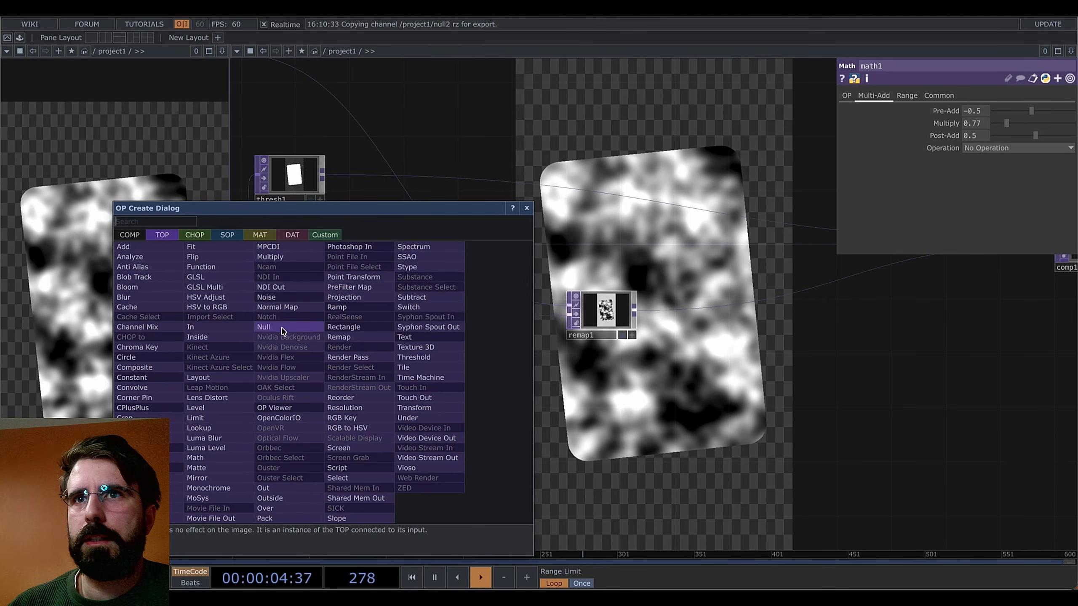
text(math)
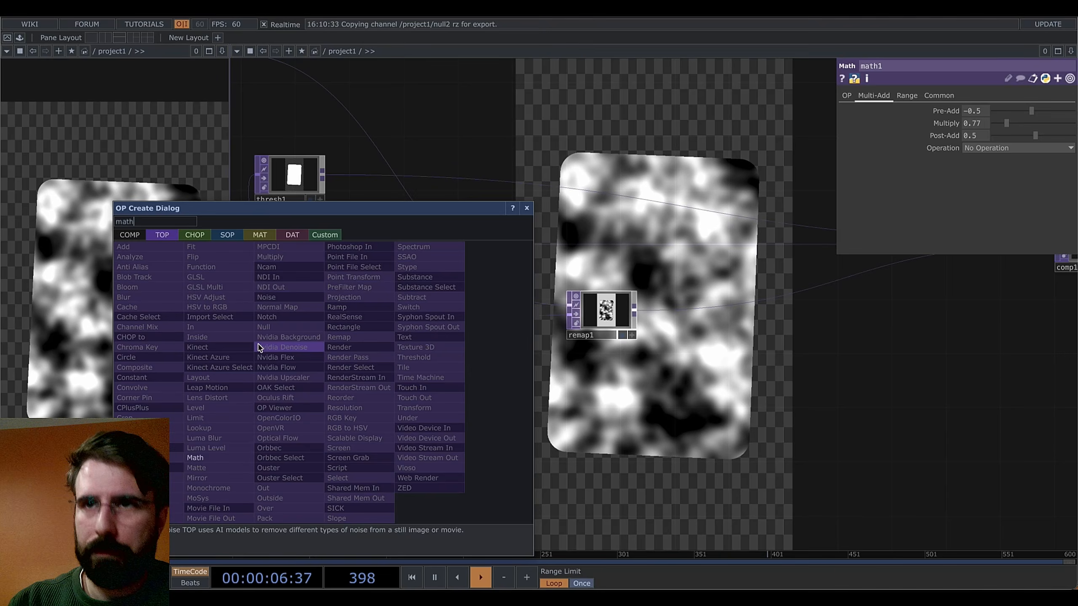
click(210, 458)
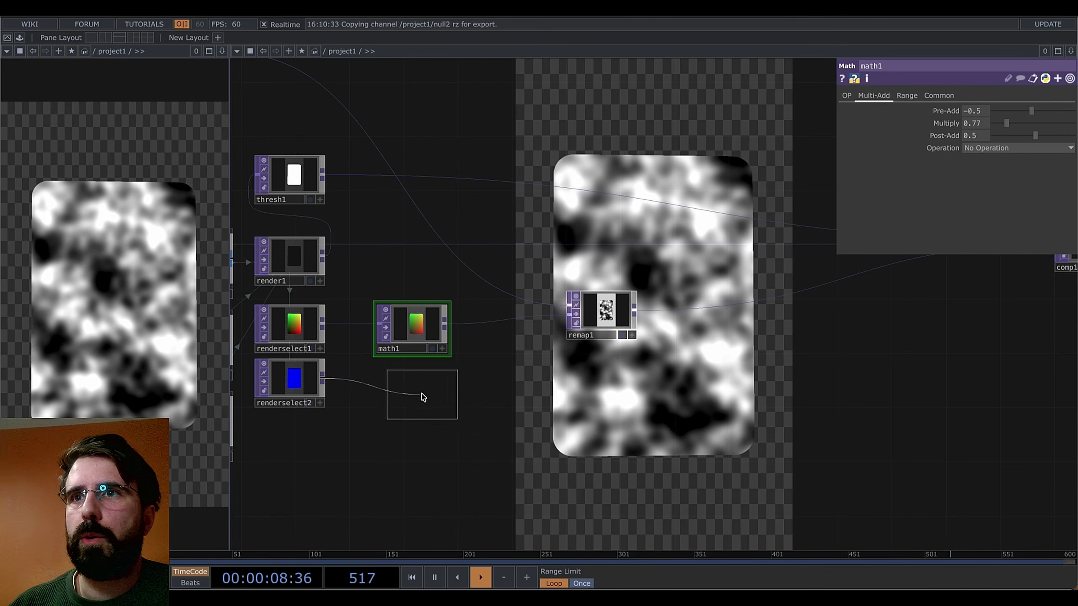
click(407, 393)
drag(416, 394, 424, 393)
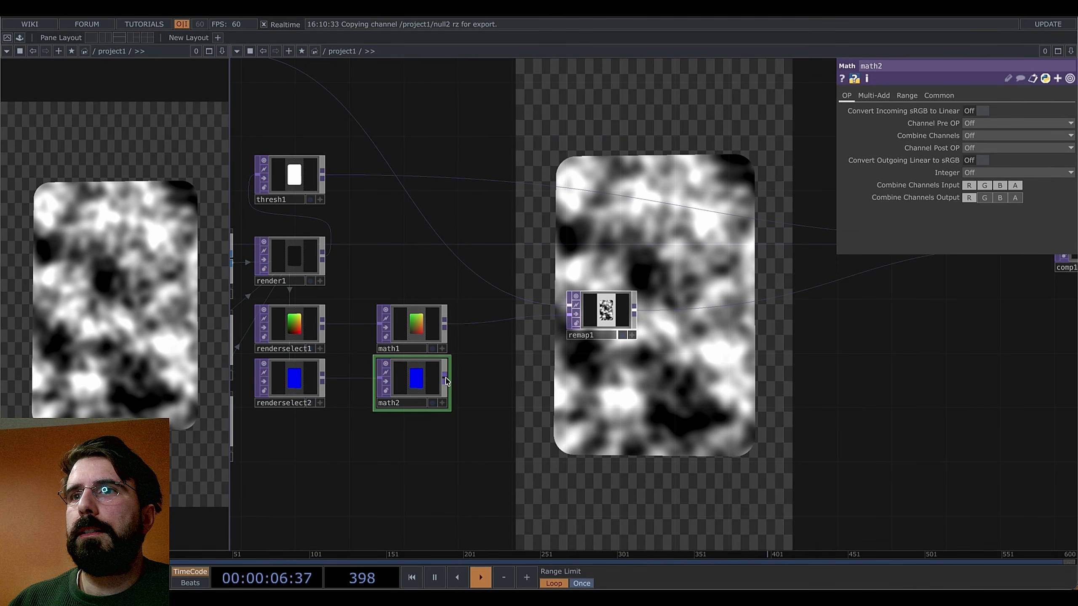
click(880, 100)
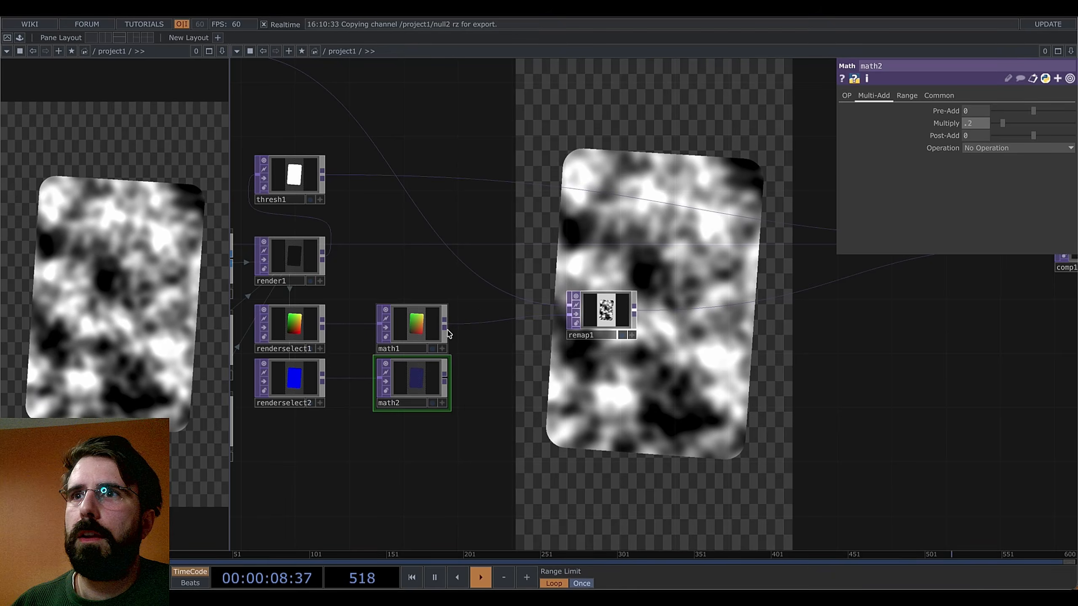
Add an add1 Add TOP after math1 and wire math2 into its second input
right_click(448, 326)
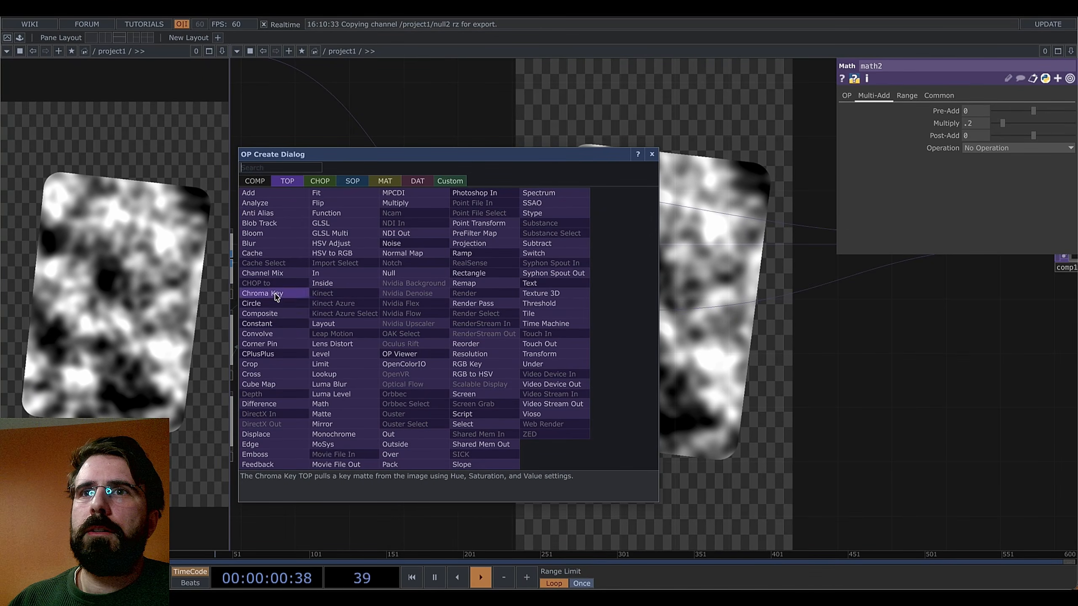
click(248, 192)
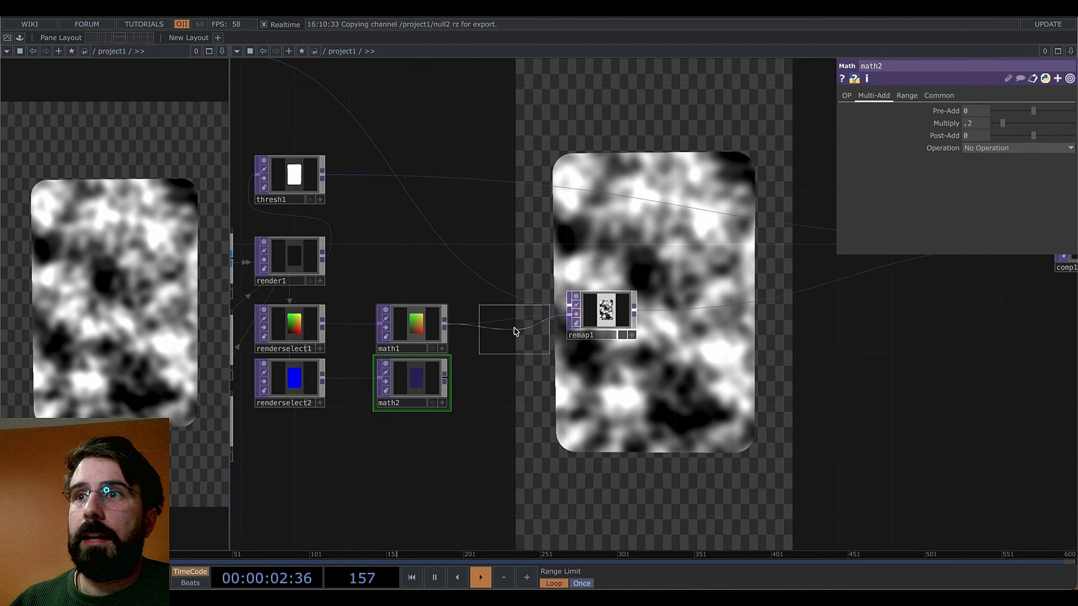
click(505, 326)
click(469, 340)
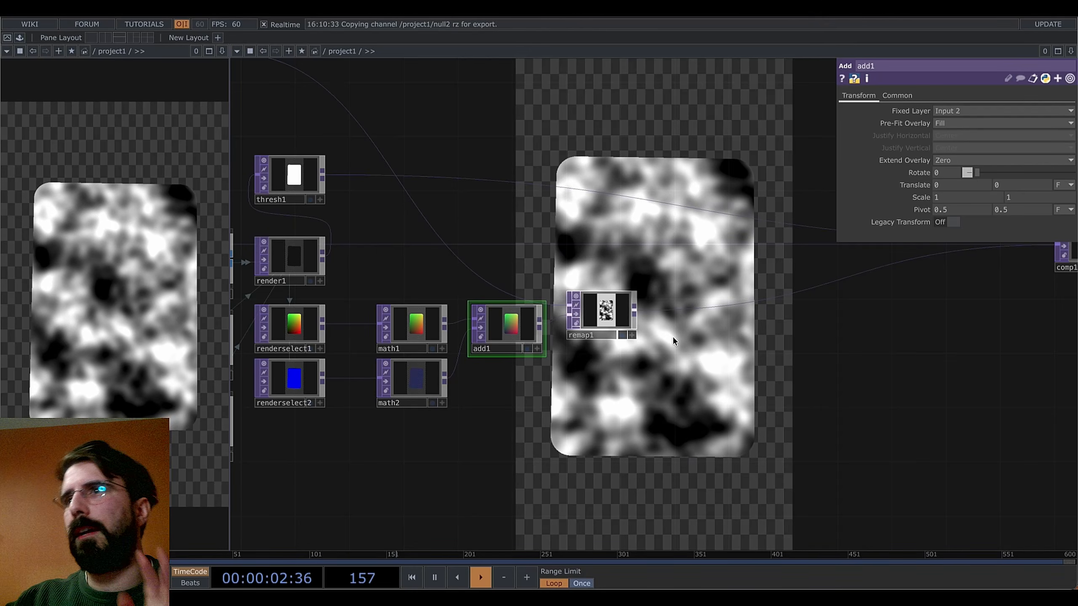
Set noise1's Amplitude to 45
drag(373, 442, 812, 400)
drag(465, 392, 486, 431)
click(416, 362)
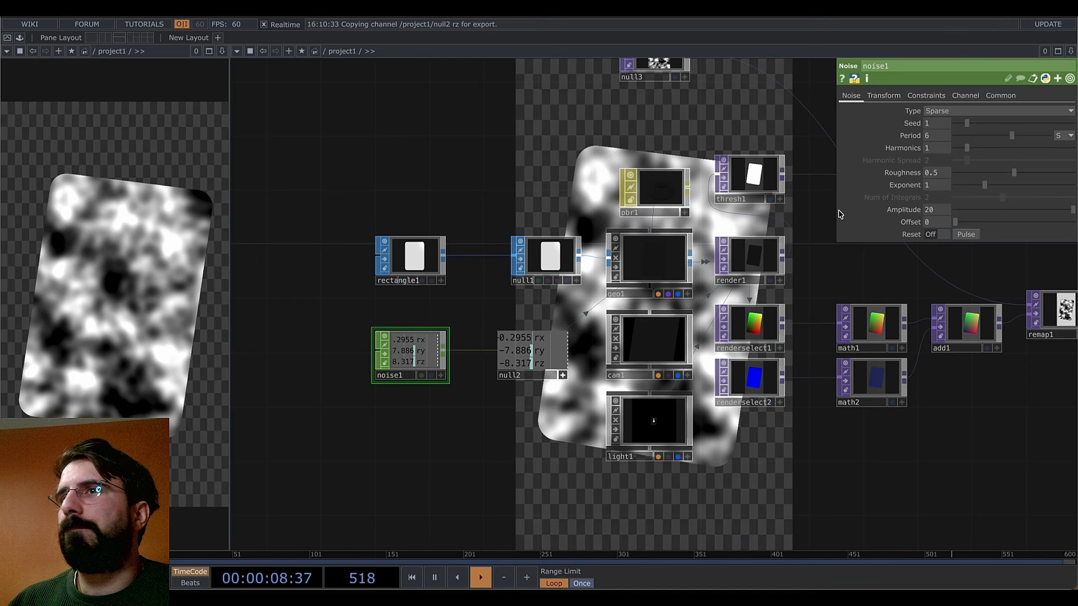
click(936, 209)
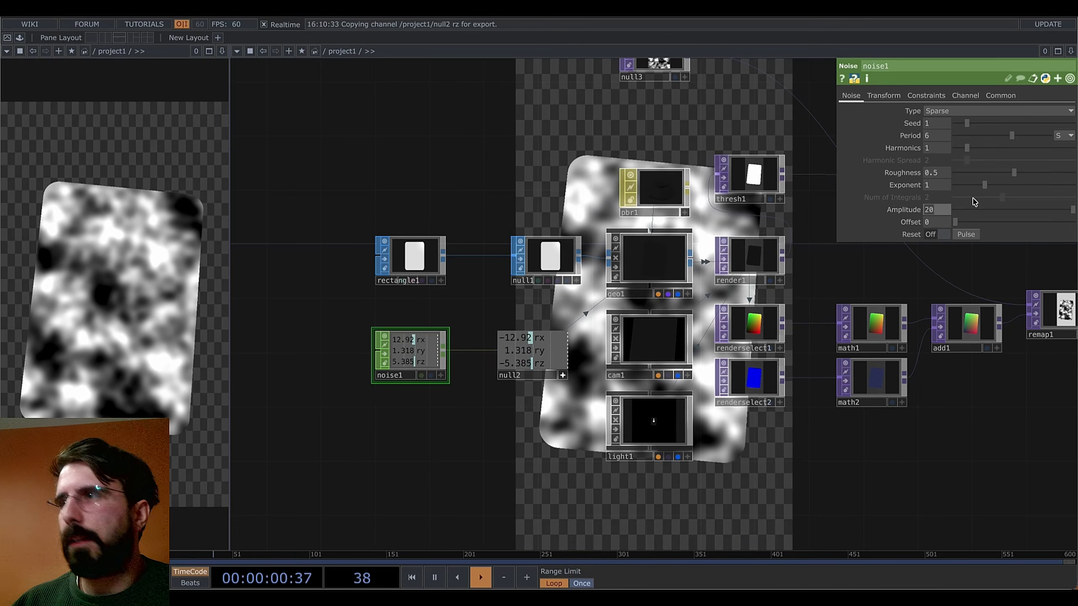
text(45)
key(Return)
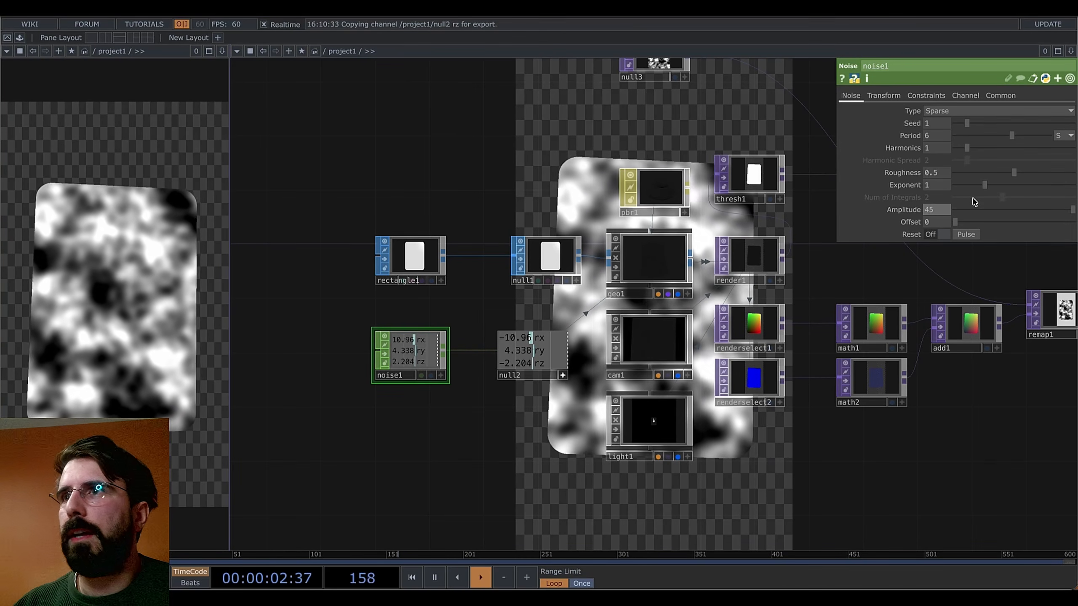
Pan over to the math and add nodes, then back to rectangle1, noise1 and null2
drag(725, 436, 477, 348)
mouse_move(649, 391)
mouse_down()
mouse_move(729, 370)
mouse_move(601, 351)
mouse_up()
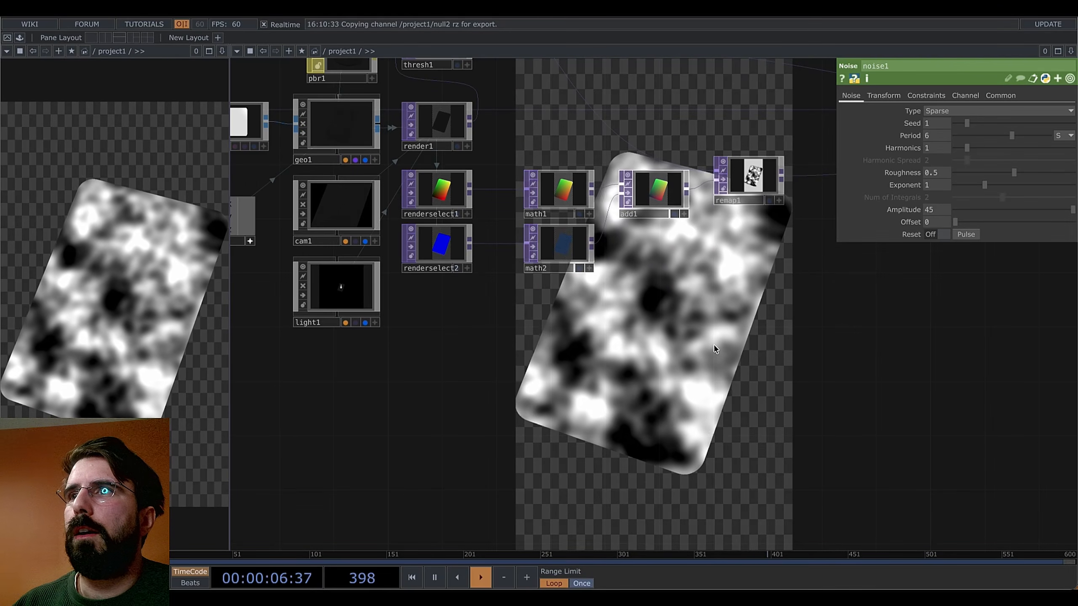
drag(699, 297, 495, 308)
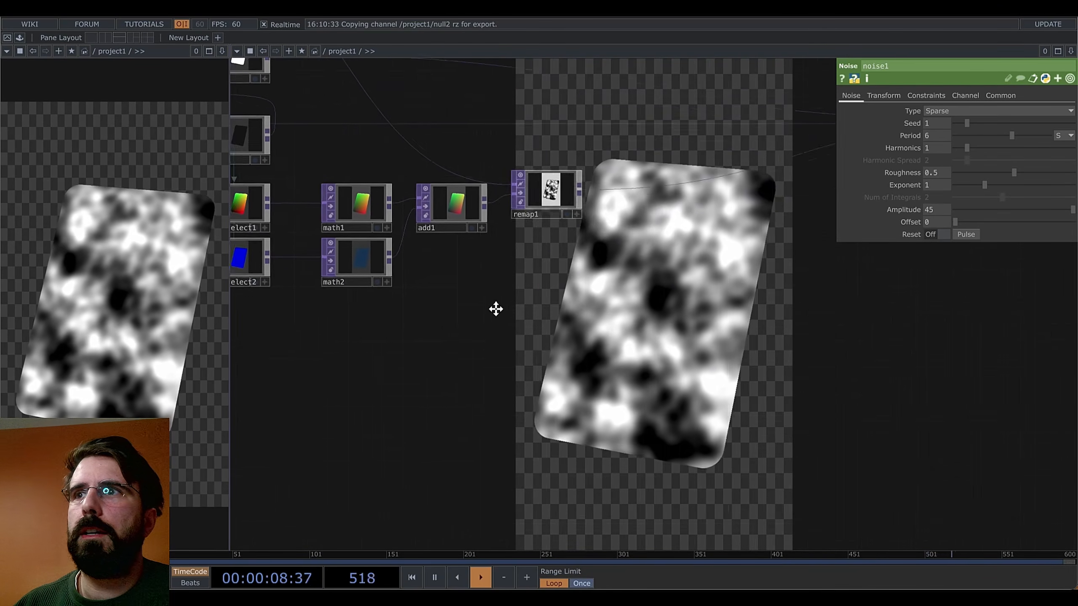
drag(585, 364, 500, 308)
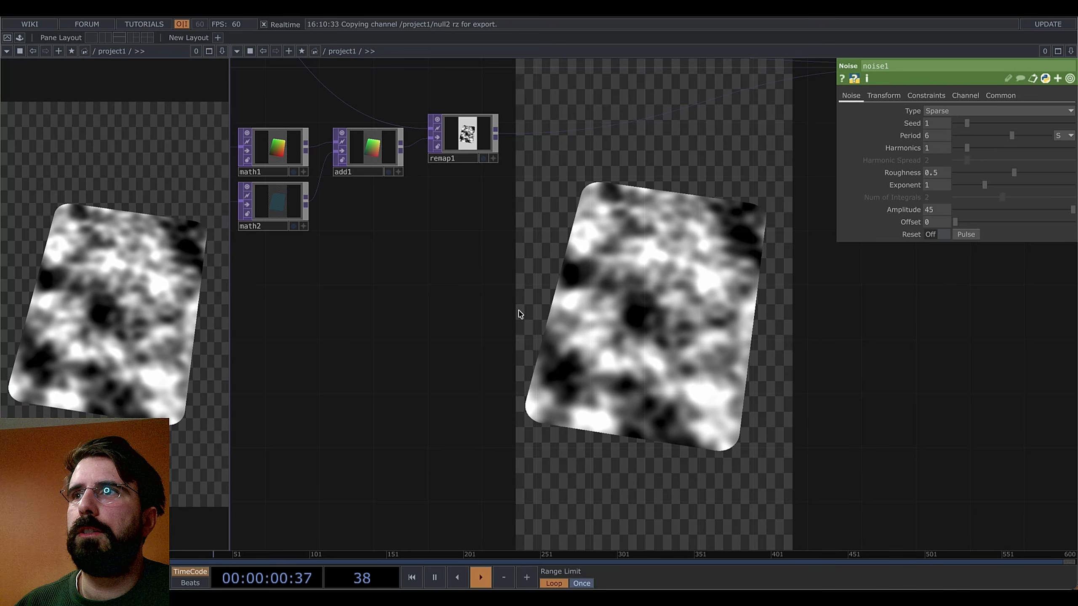
drag(491, 314, 603, 392)
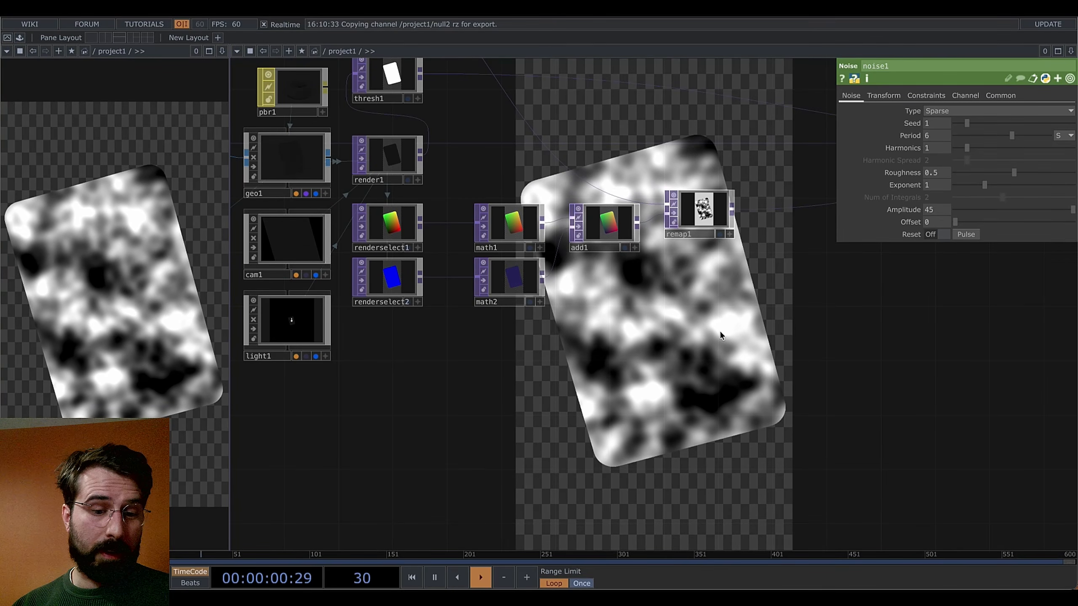
drag(590, 378, 705, 403)
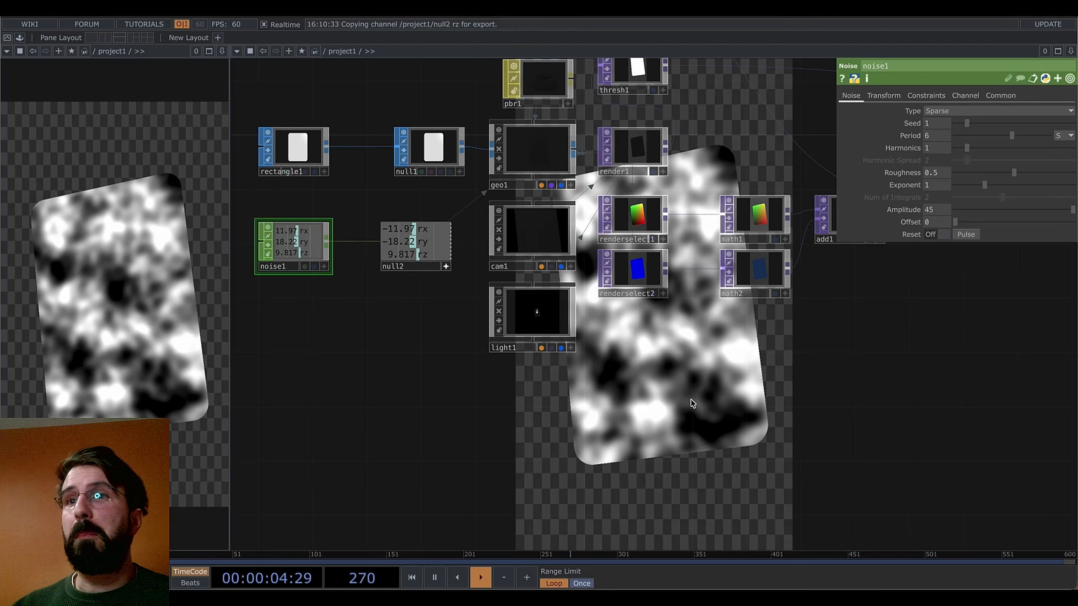
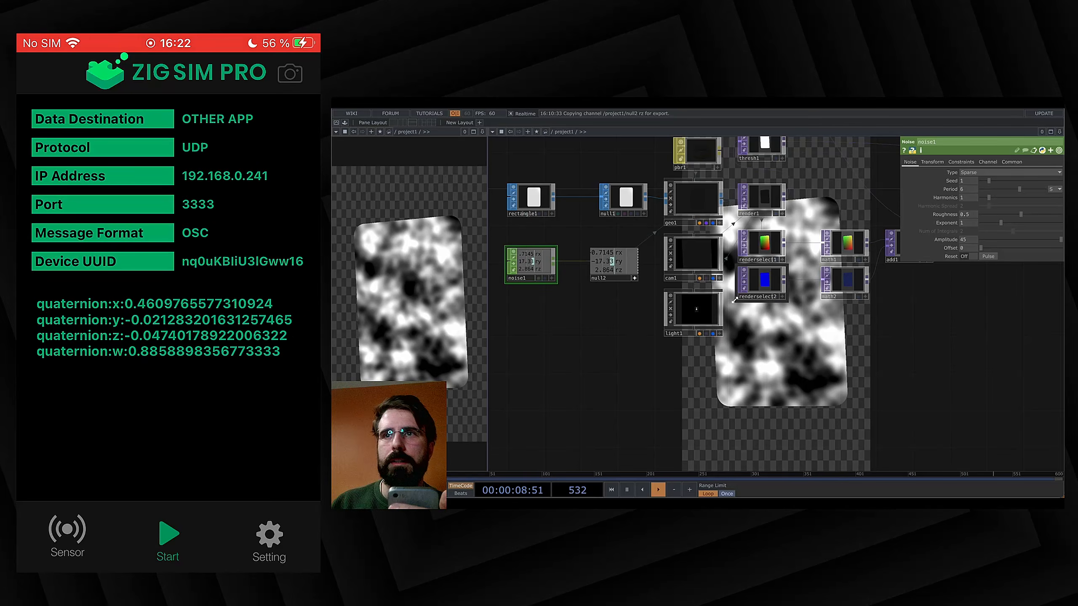
Add an OSC In CHOP below noise1 listening on network port 3333
key(Tab)
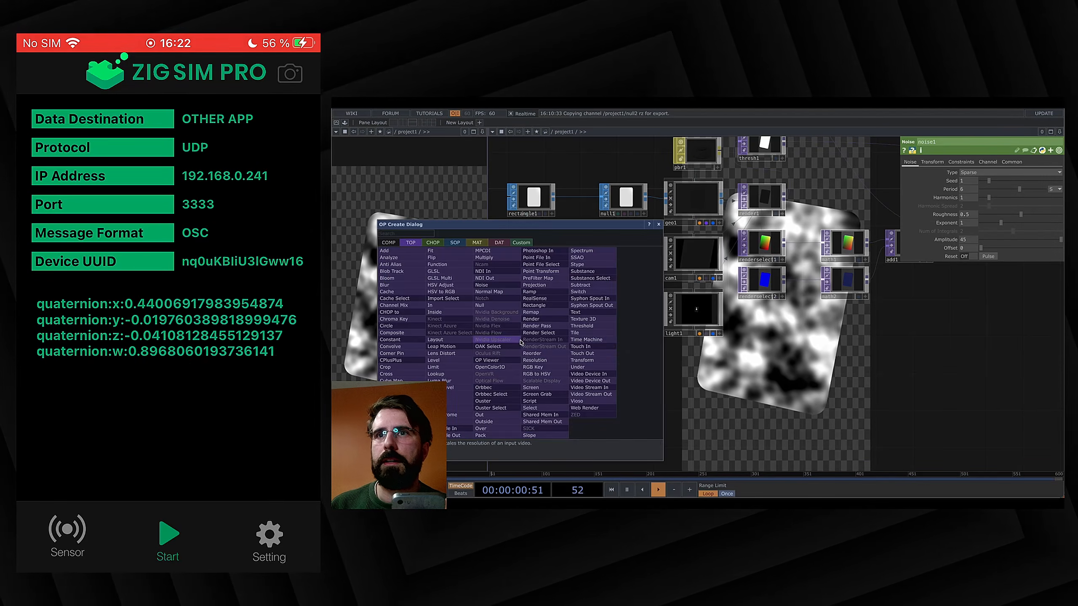
click(432, 243)
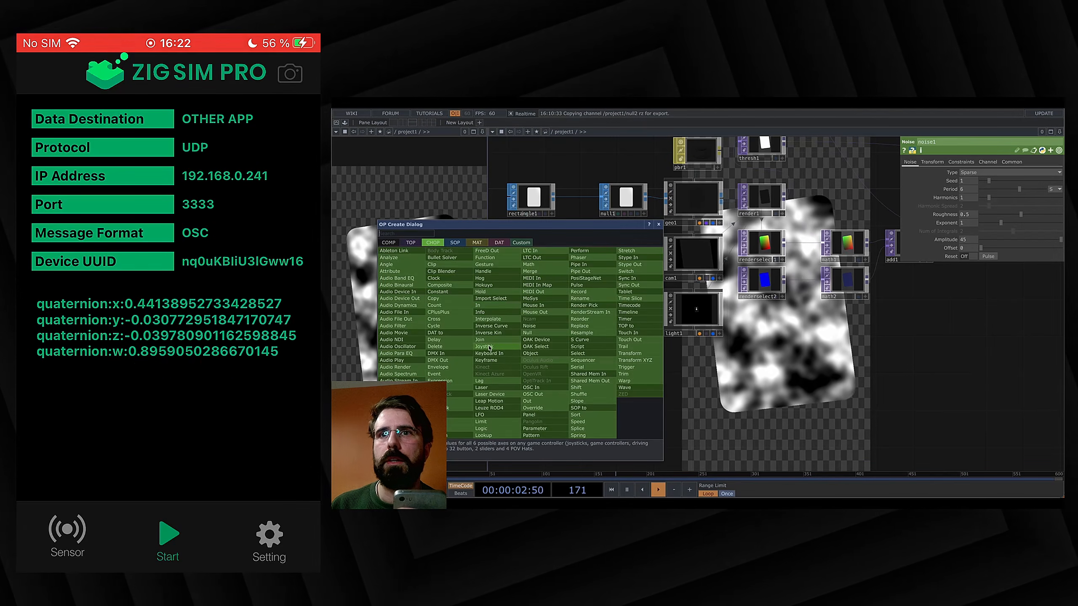
click(532, 388)
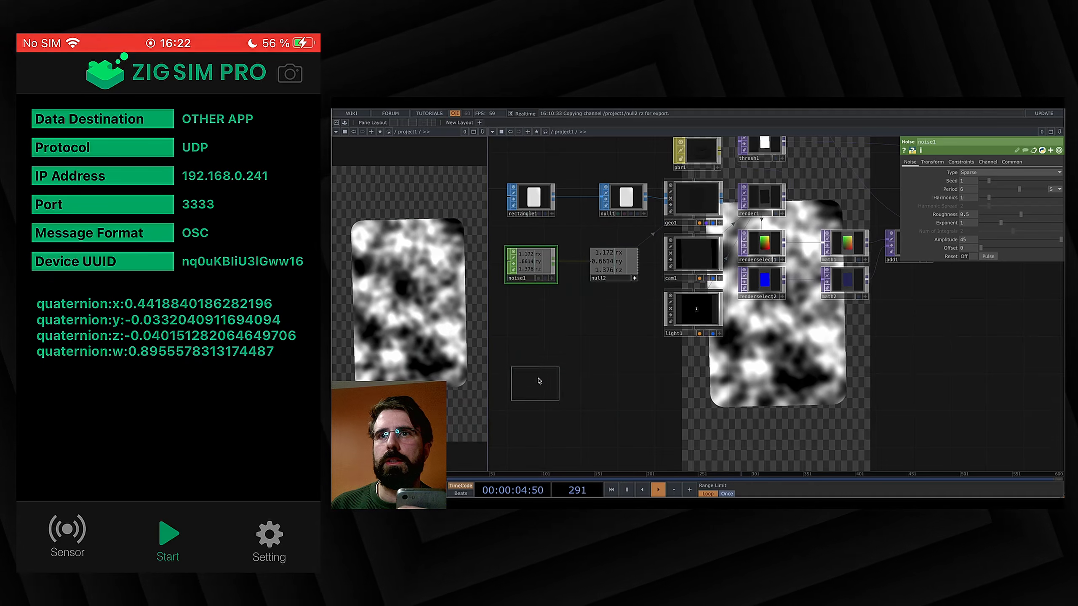
click(530, 358)
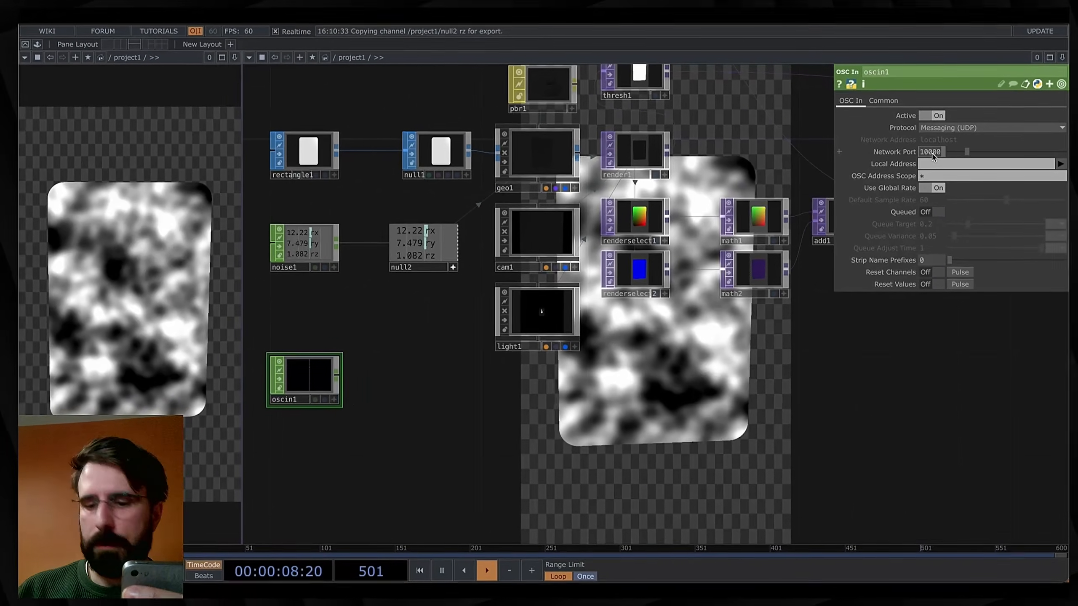
text(3333)
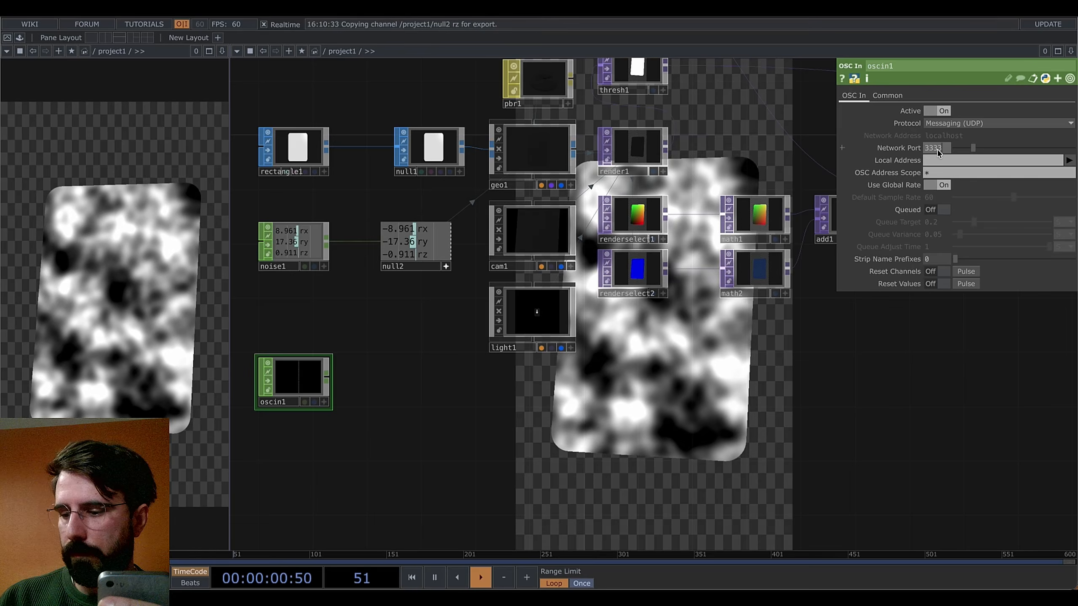
key(Return)
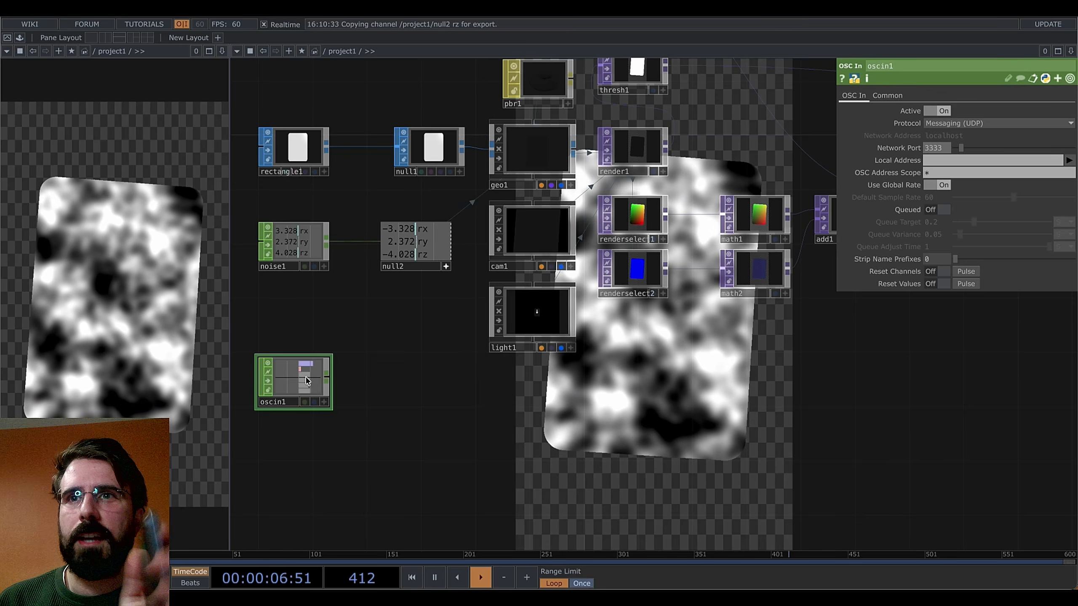
Zoom in to read oscin1's incoming ZIG SIM channels, then pan back to geo1, cam1 and light1
scroll(301, 389, up, 1)
scroll(300, 389, up, 8)
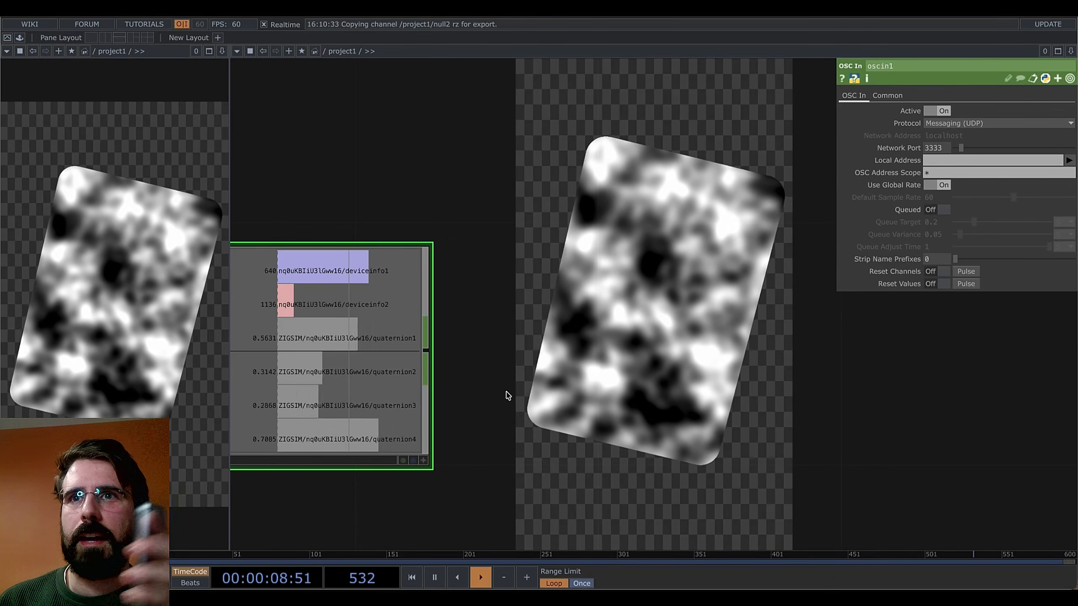
drag(501, 390, 625, 369)
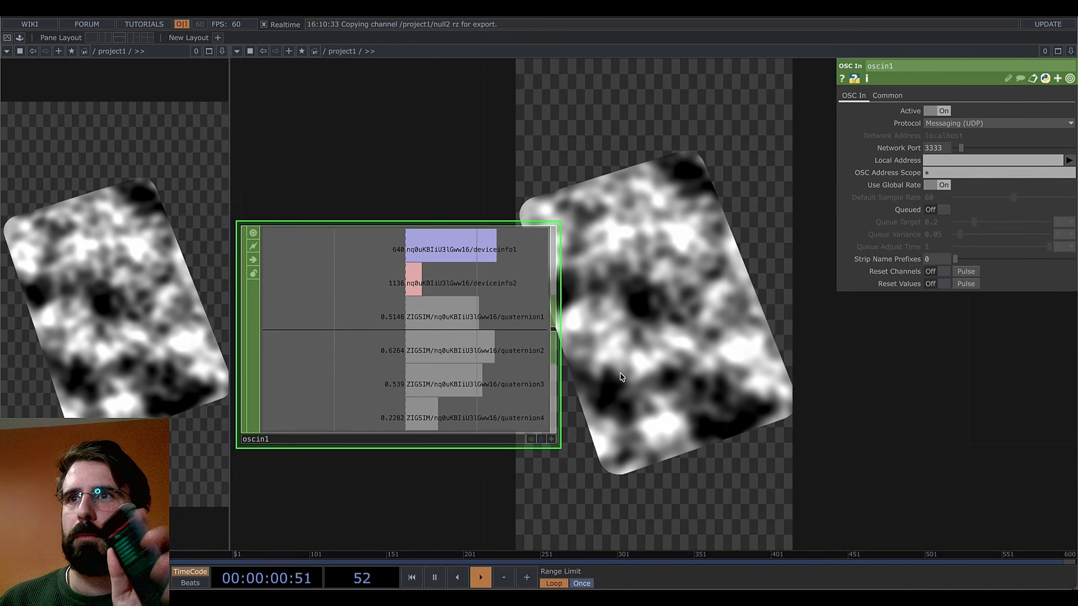
scroll(625, 370, down, 5)
scroll(574, 397, down, 2)
drag(717, 386, 568, 395)
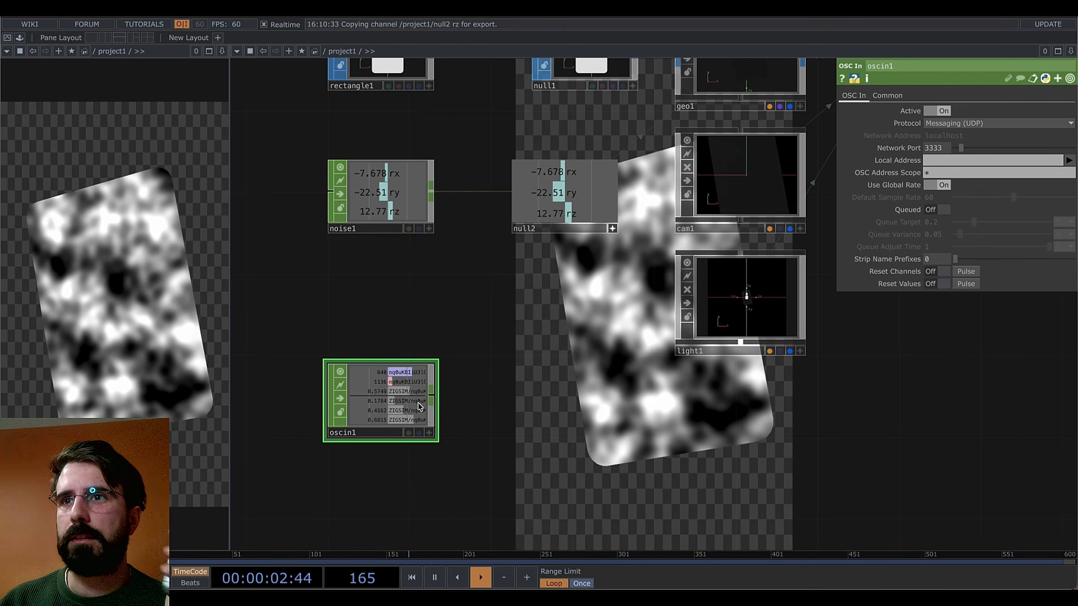
Add select1 after oscin1, keeping only channels quaternion1 through quaternion4
right_click(431, 400)
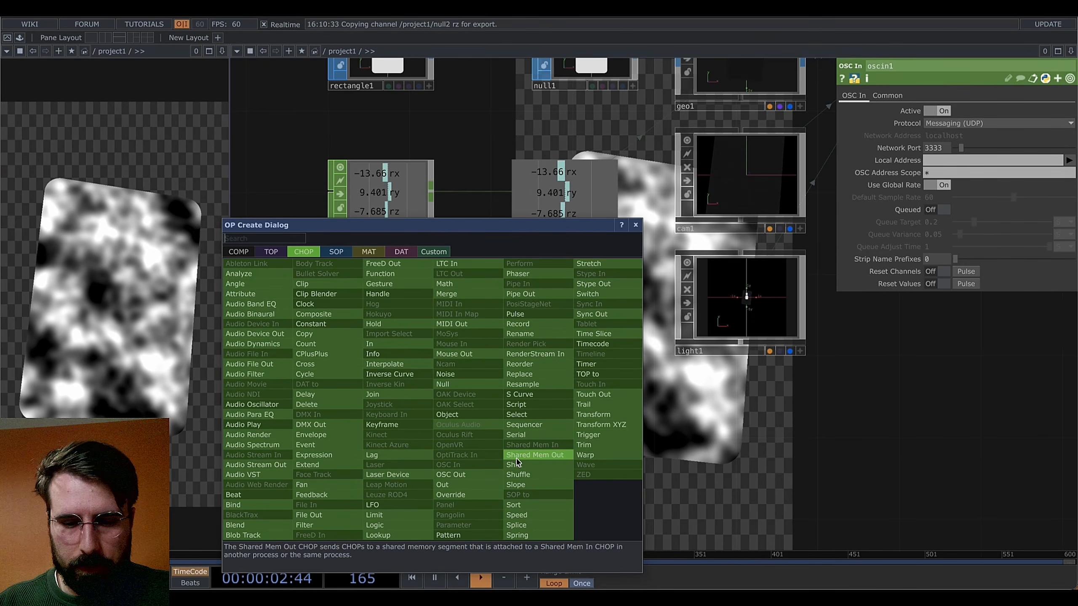
text(se)
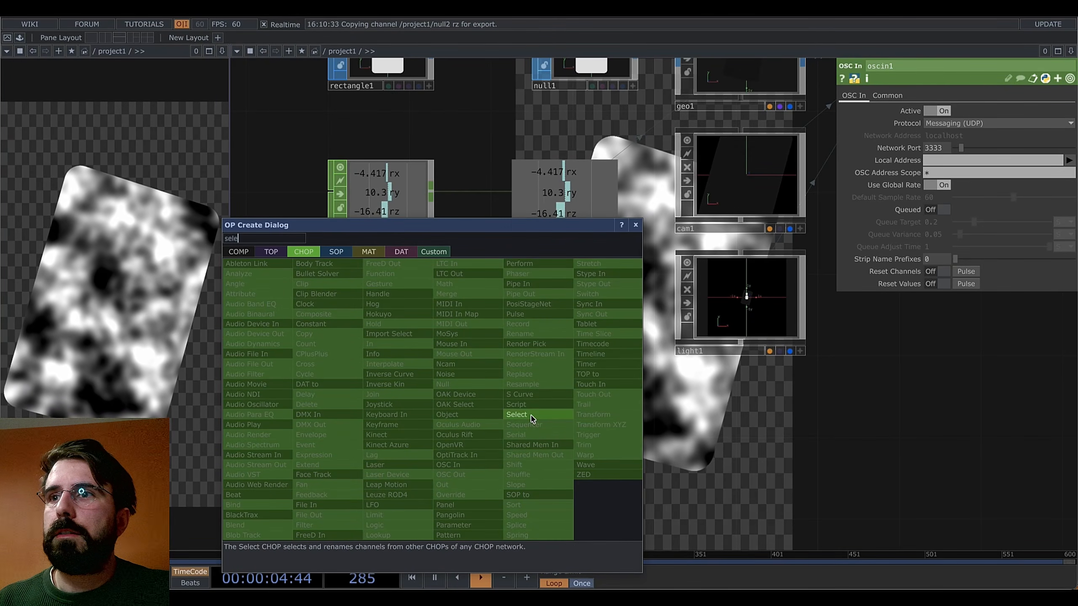
text(le)
click(531, 418)
click(500, 397)
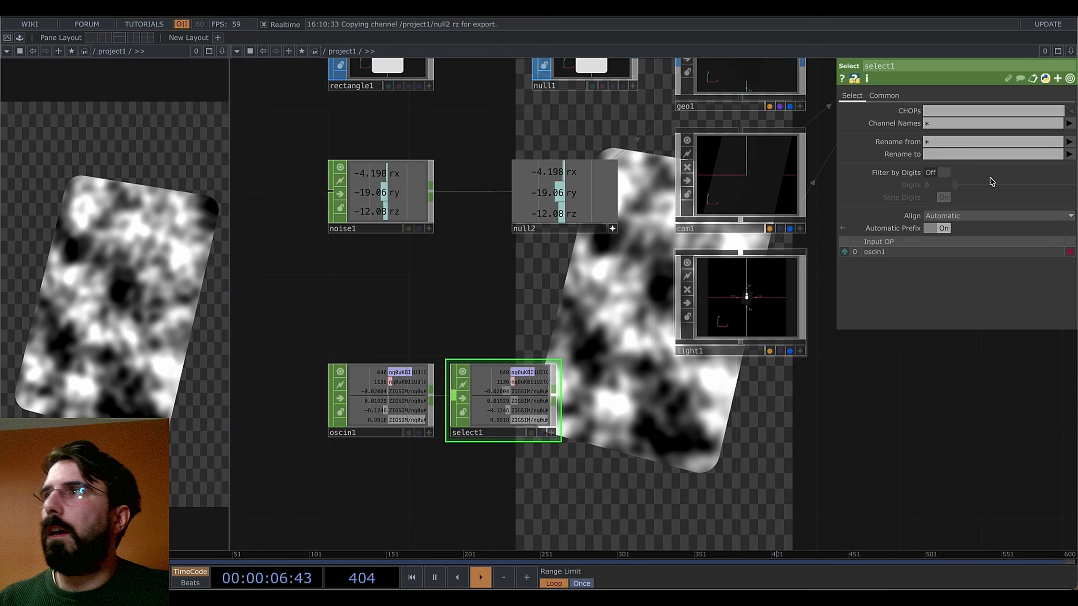
click(1068, 124)
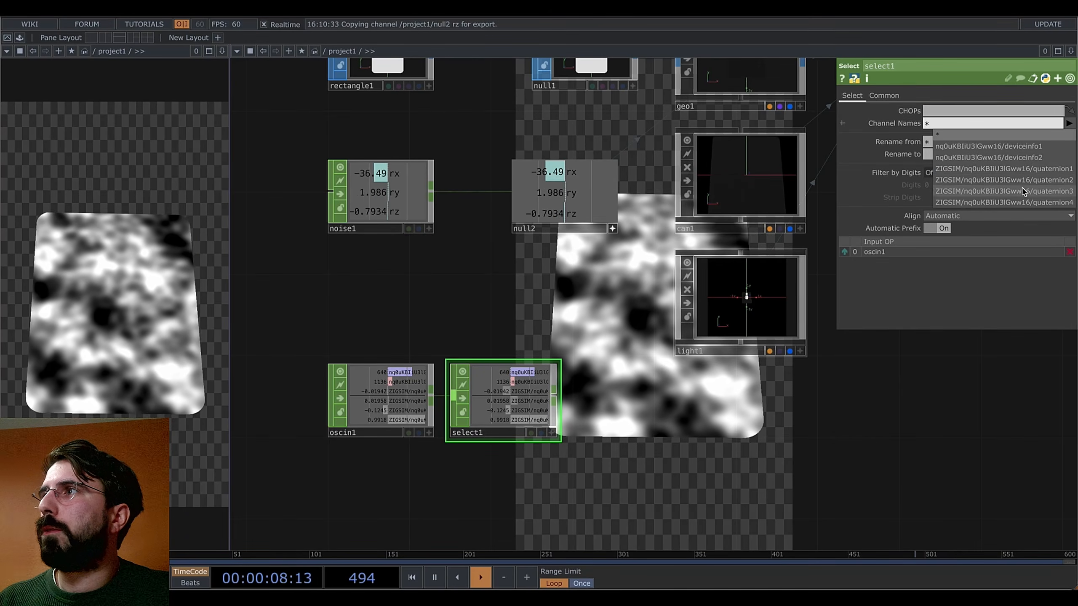
click(1017, 169)
click(1020, 180)
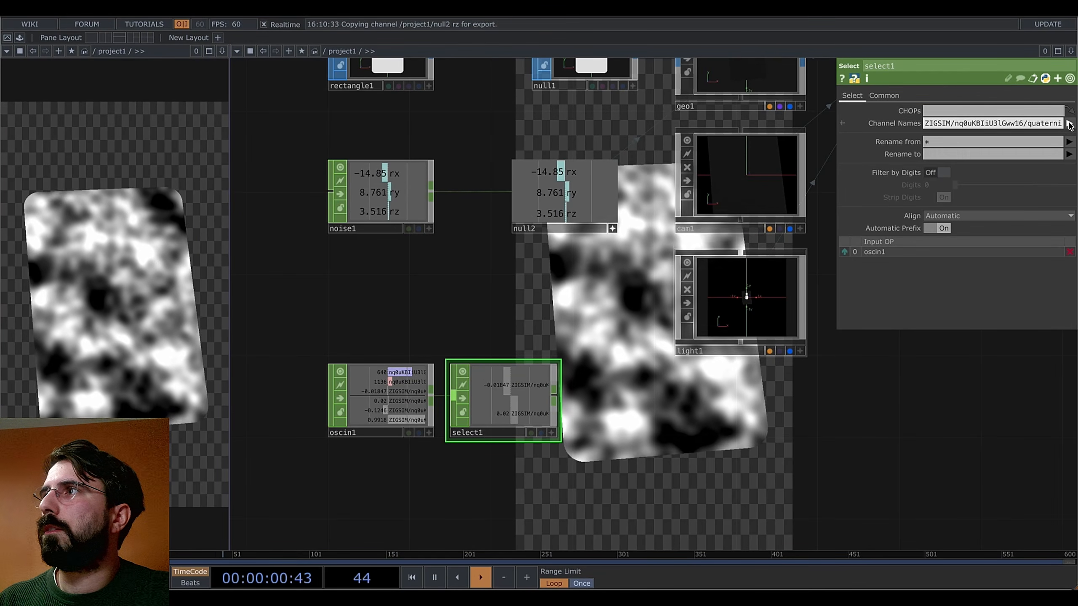
click(1024, 192)
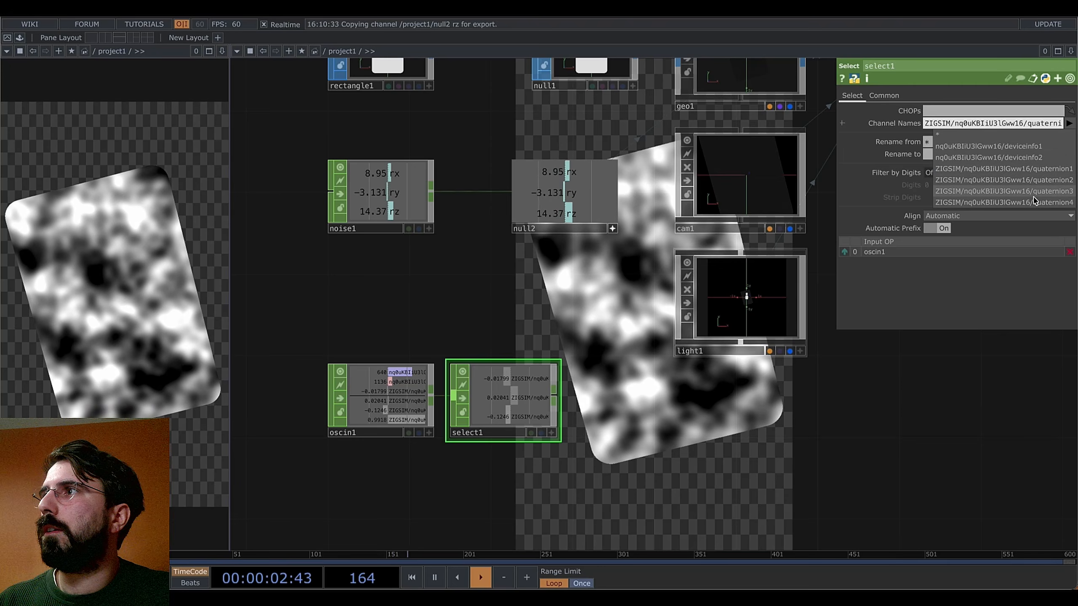
click(1024, 203)
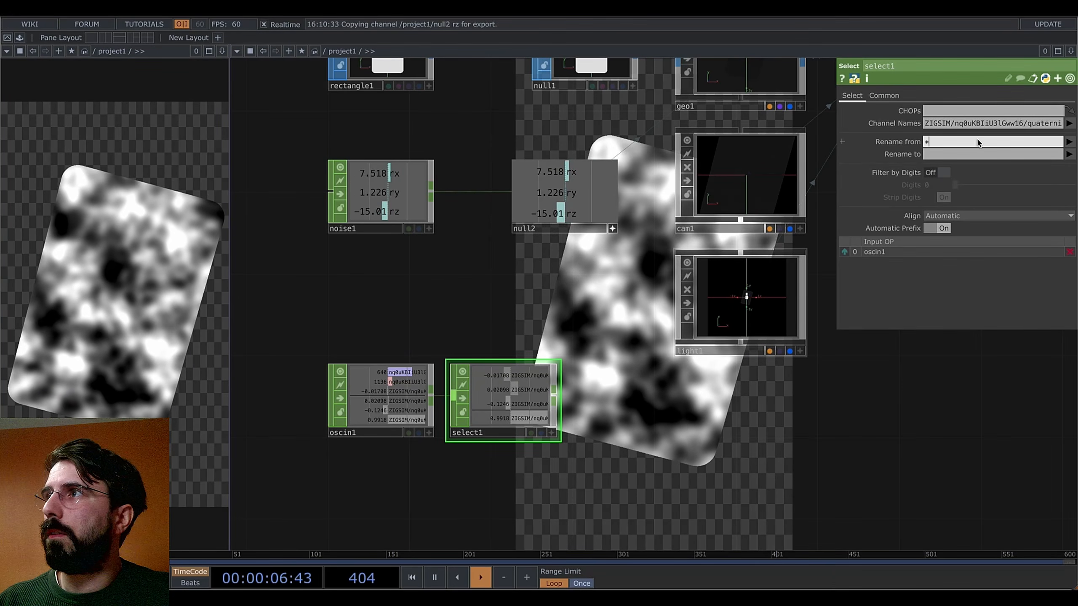
Rename the four quaternion channels to qx qy qz qw
key(BackSpace)
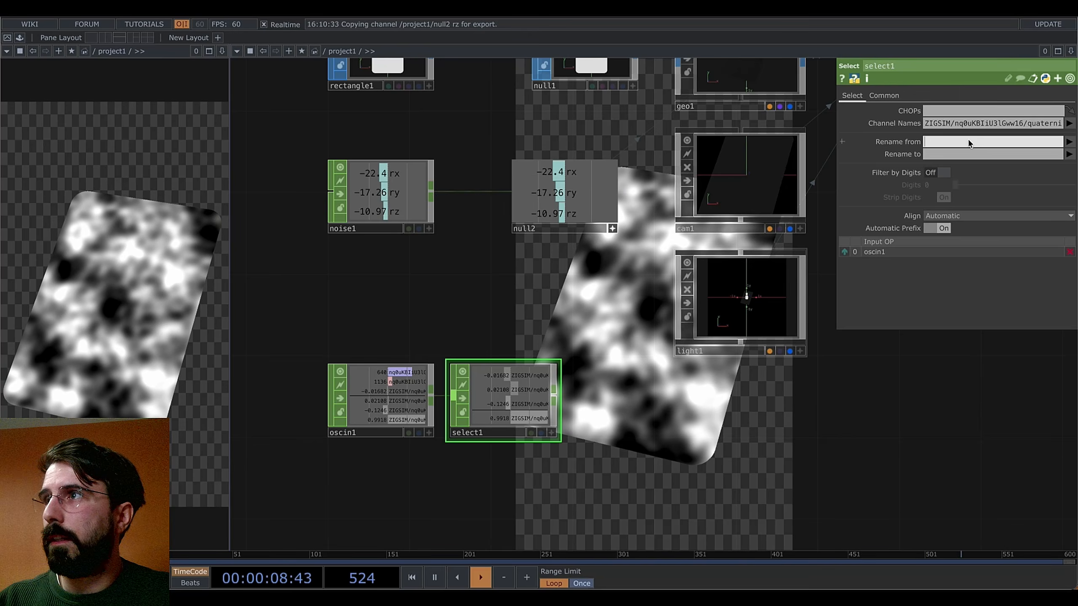
text(ZIGSIM/nq0uKBIiU3lGww16/quaternion1 ZIGSIM/nq0uKBIiU3lGww16/quaternion2 ZIGSIM/nq0uKBIiU3lGww16/quaternion3 ZIGSIM/nq0uKBIiU3lGww16/quaternion4)
click(993, 155)
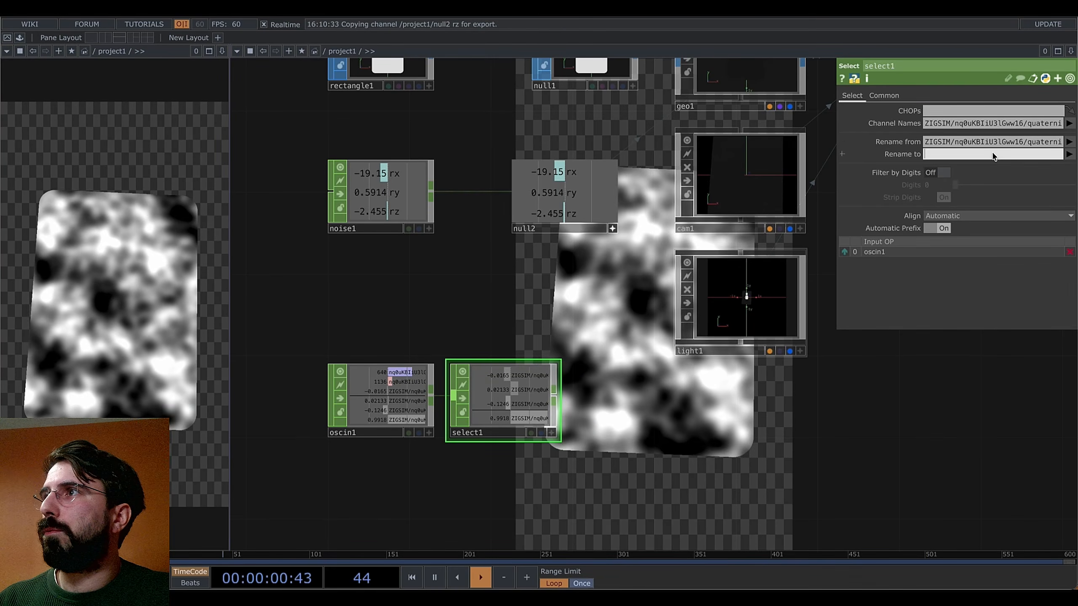
text(qx)
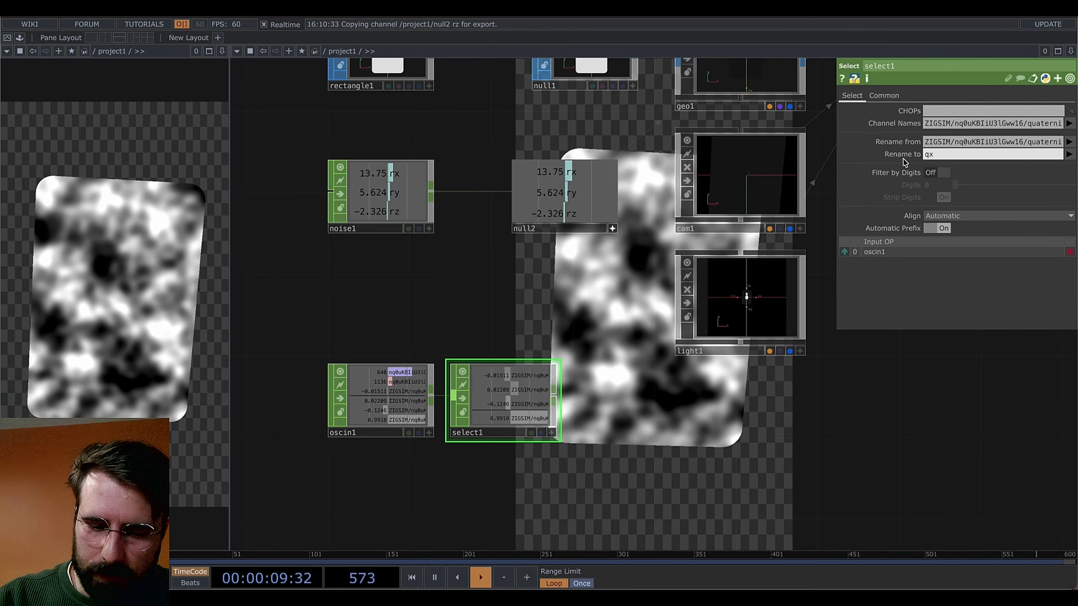
text( qy qz qw)
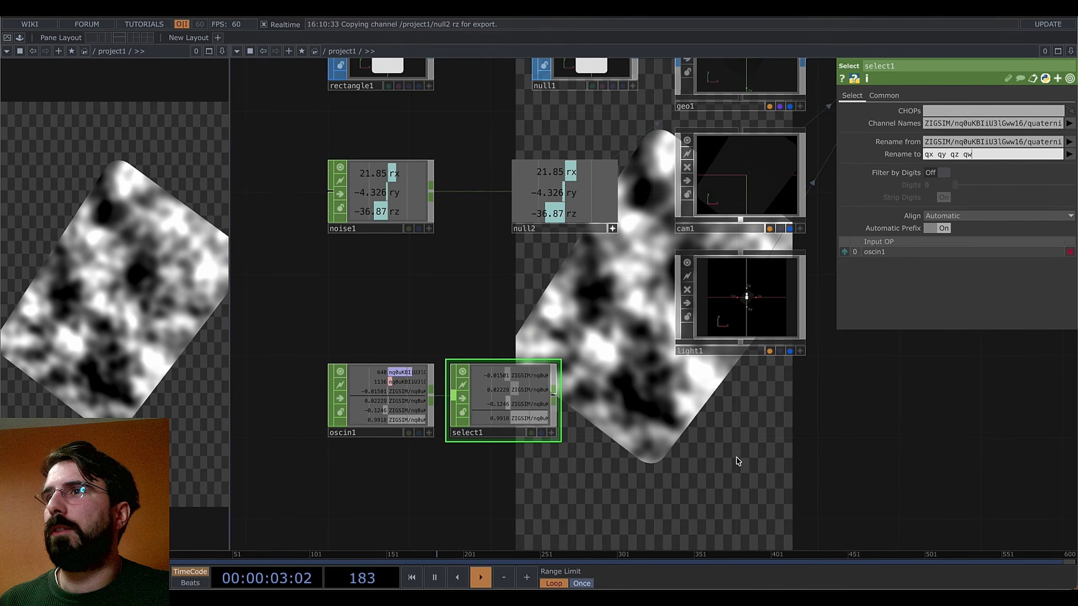
drag(578, 400, 618, 392)
Add transform1 after select1 and review its Output settings
right_click(593, 391)
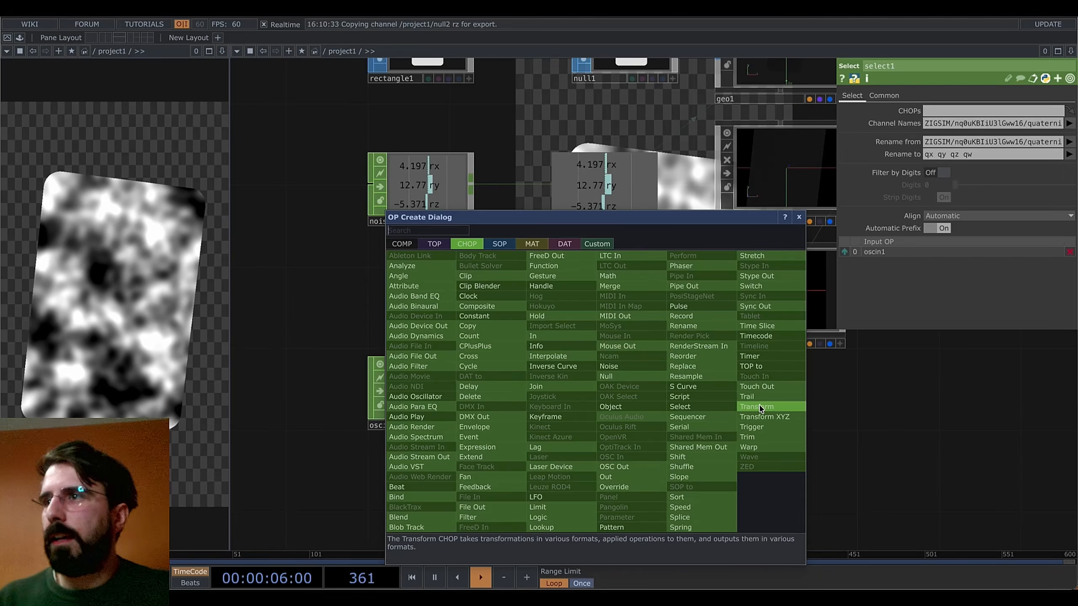
click(770, 405)
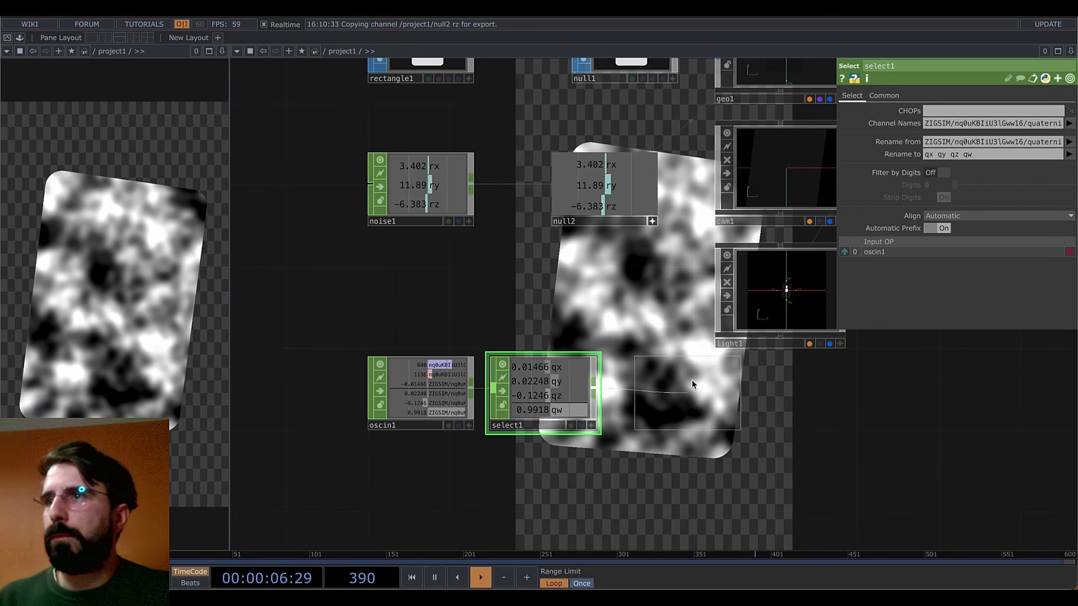
click(666, 393)
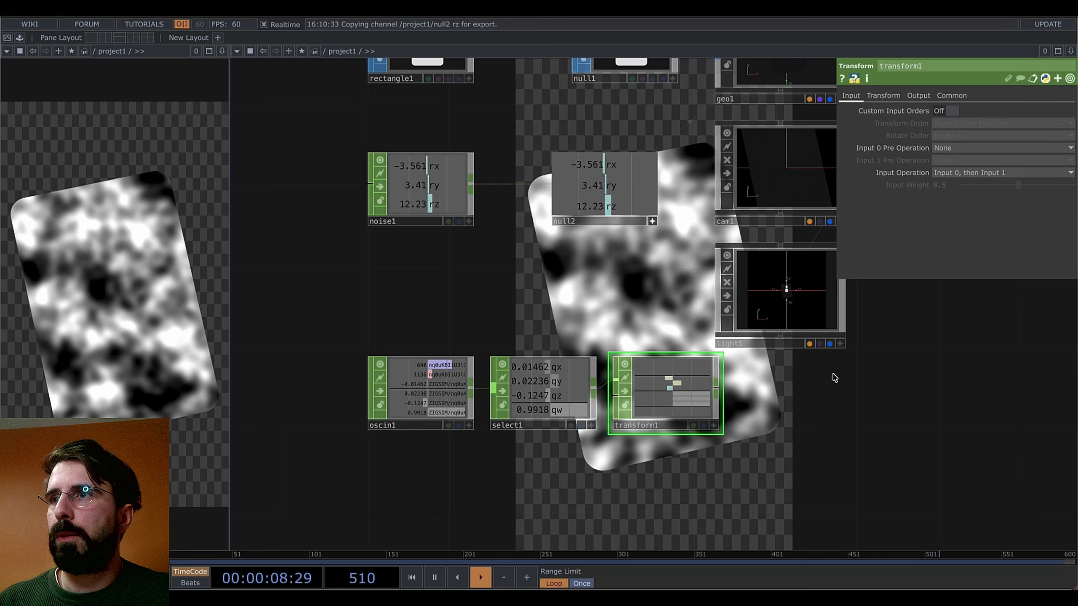
drag(707, 410, 462, 409)
scroll(505, 395, up, 6)
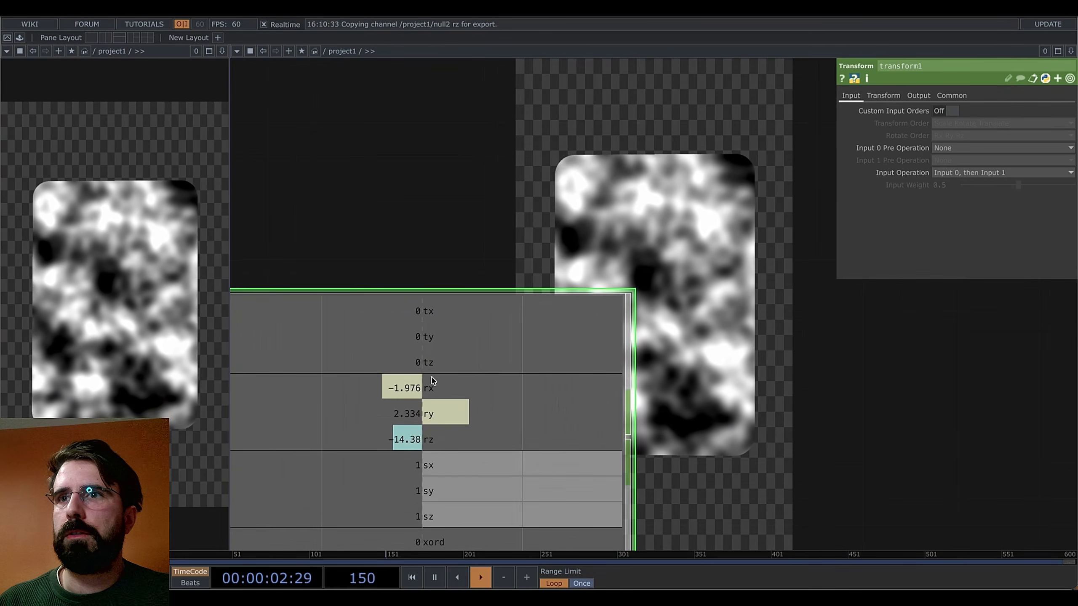
scroll(503, 399, down, 5)
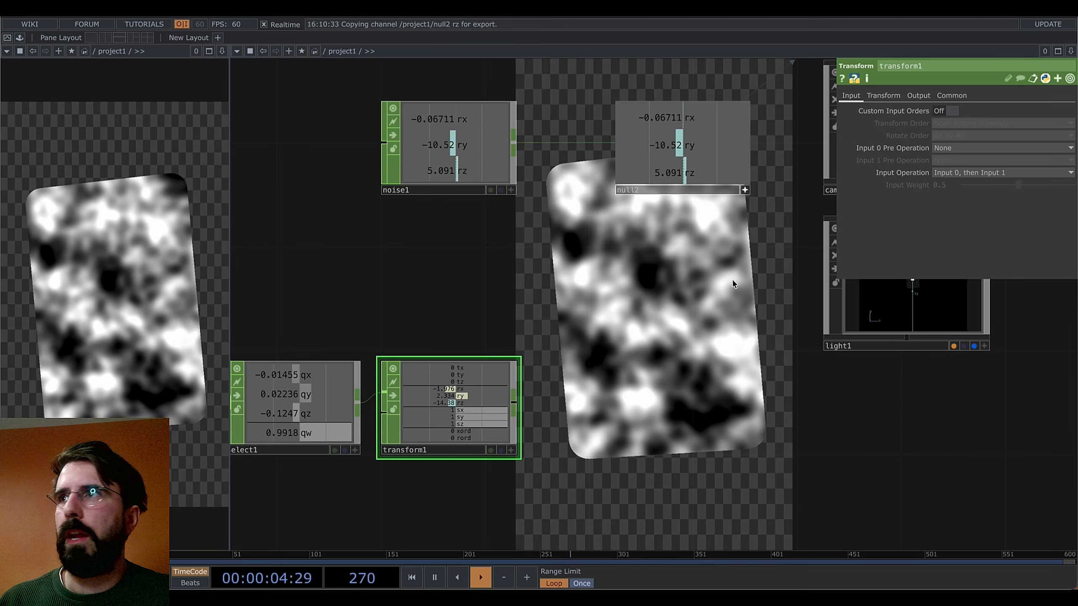
click(918, 96)
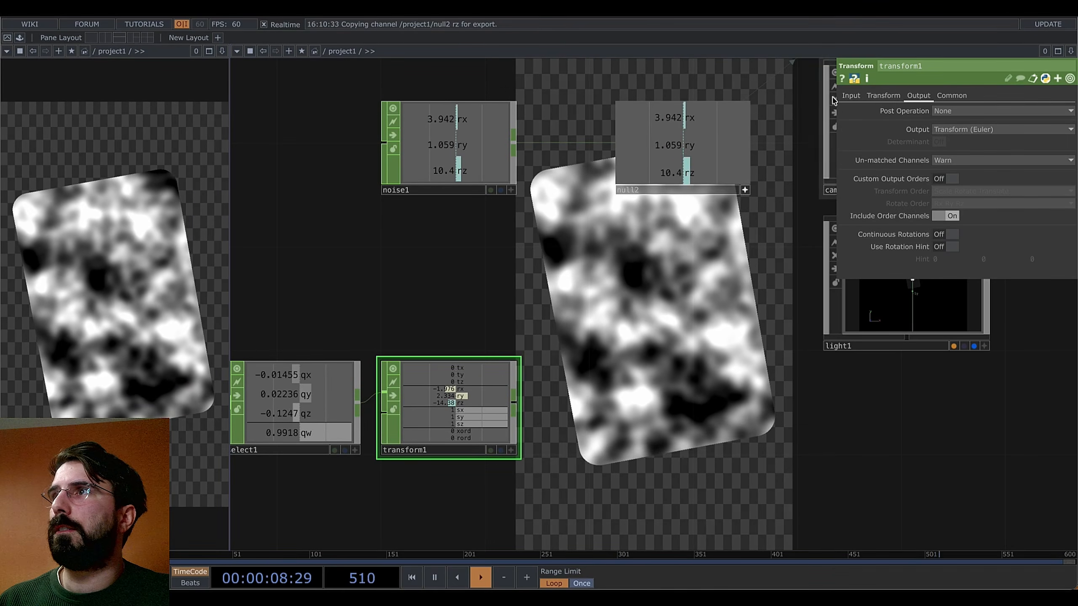
scroll(472, 392, up, 3)
scroll(476, 386, down, 4)
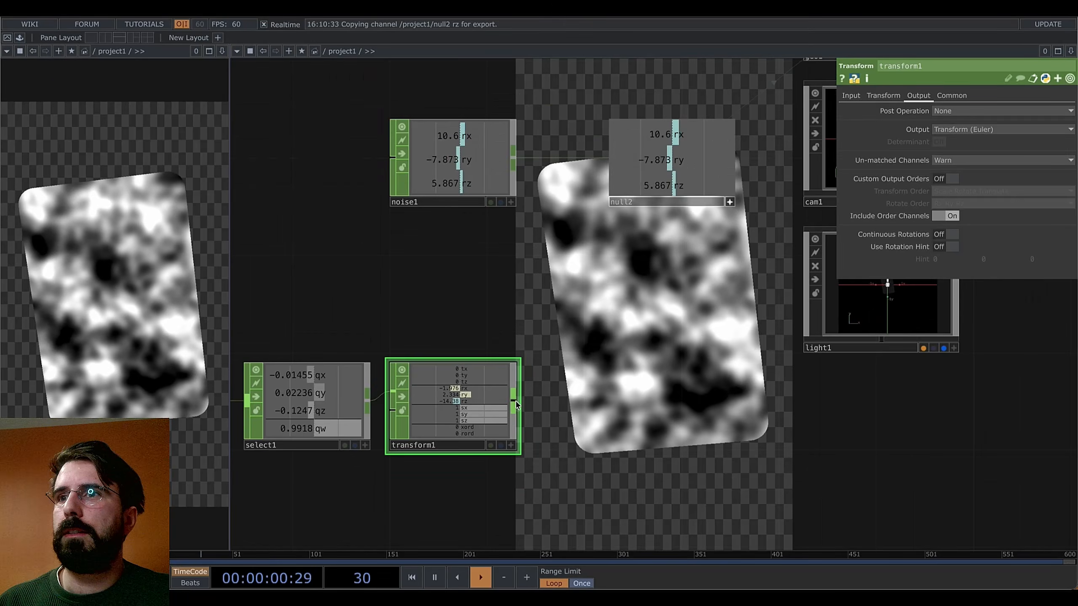
Add select2 after transform1, keeping only the rx, ry and rz channels
key(Tab)
text(sele)
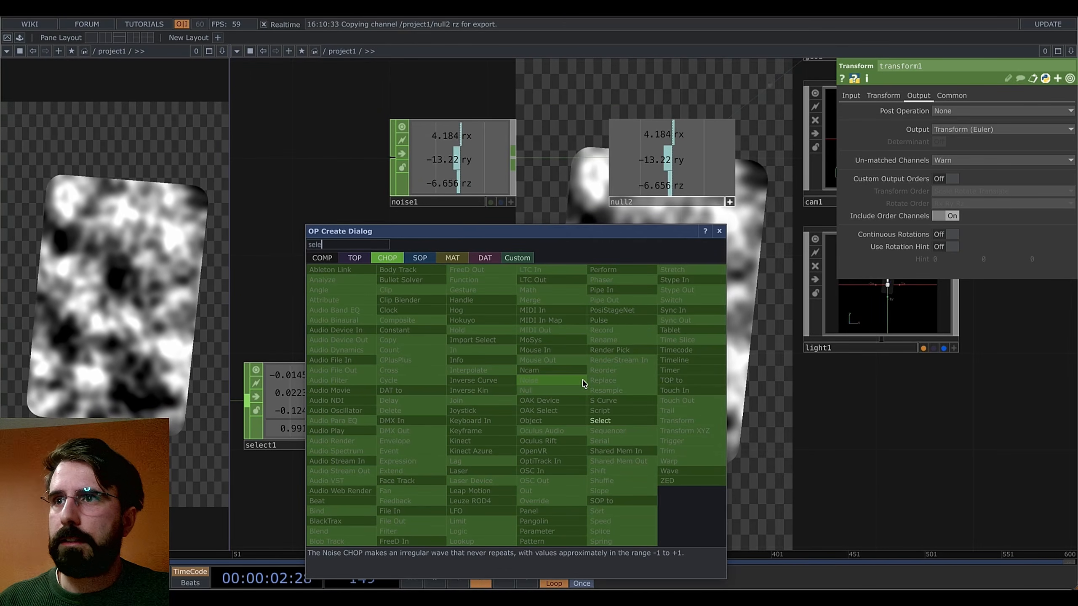
key(Return)
click(564, 369)
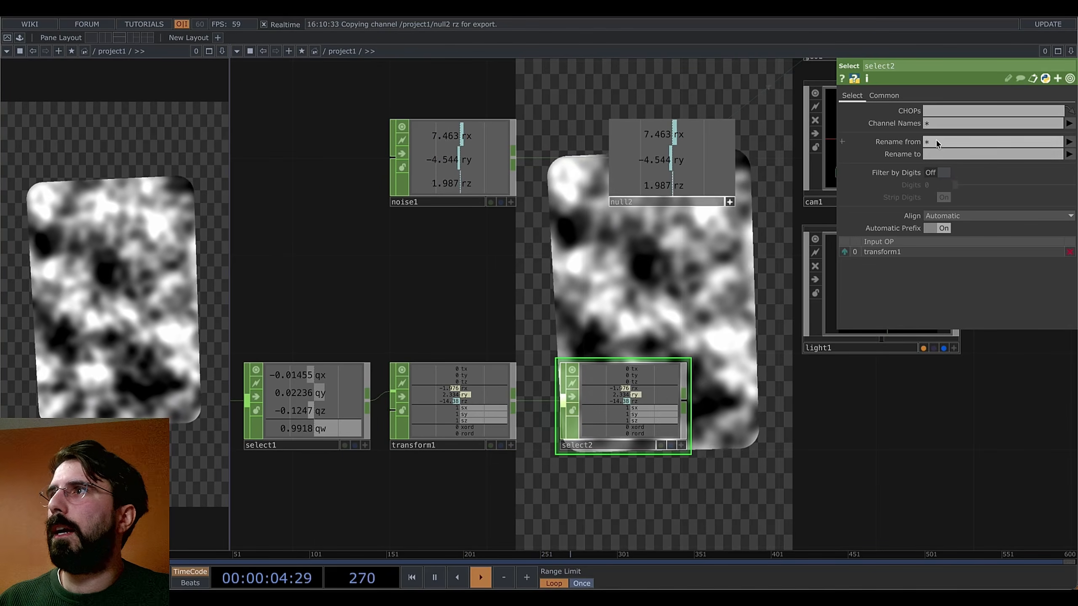
click(1069, 123)
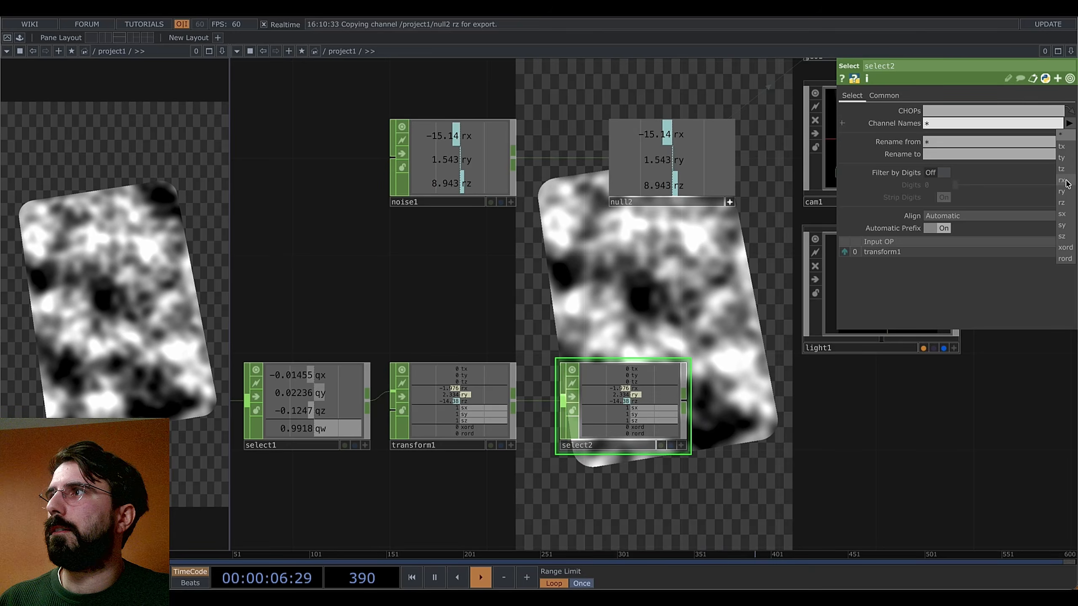
click(1066, 181)
click(1069, 123)
click(1062, 192)
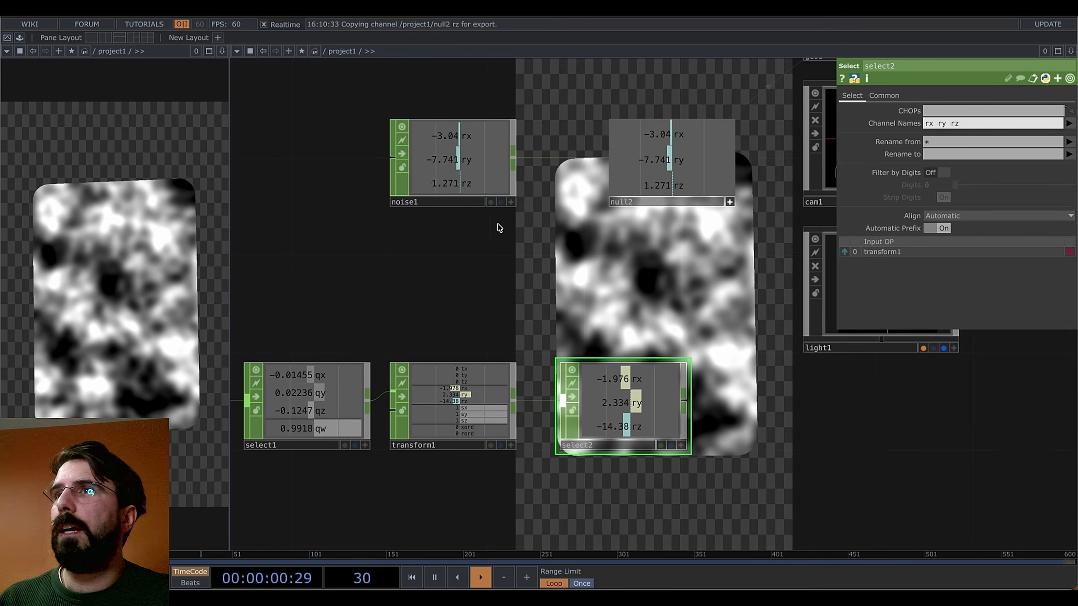
drag(484, 162, 335, 163)
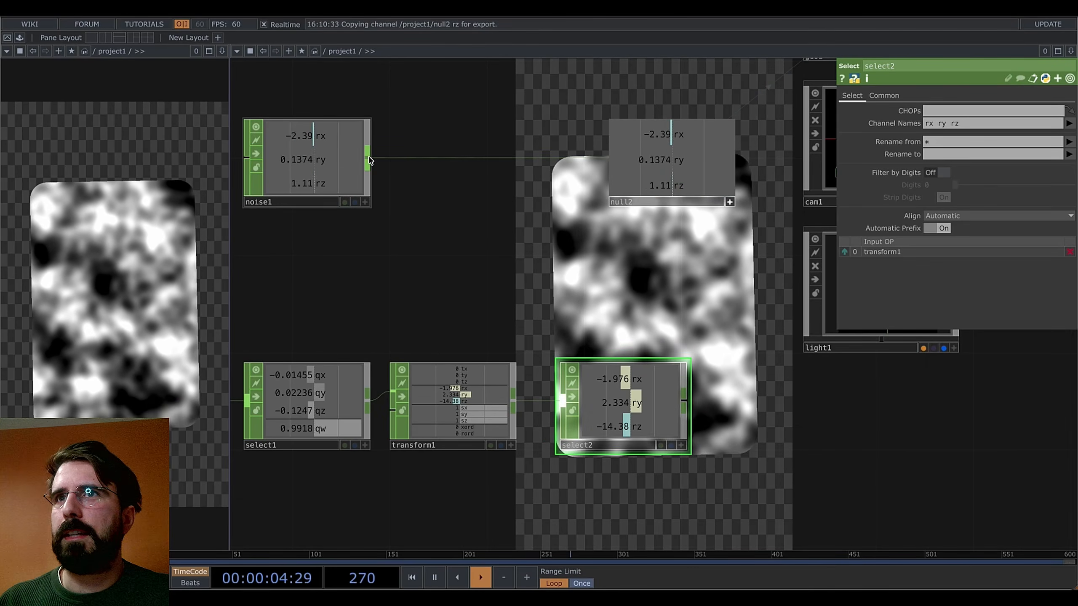
Insert a Switch CHOP, switch1, on the wire between noise1 and null2
right_click(369, 161)
text(swit)
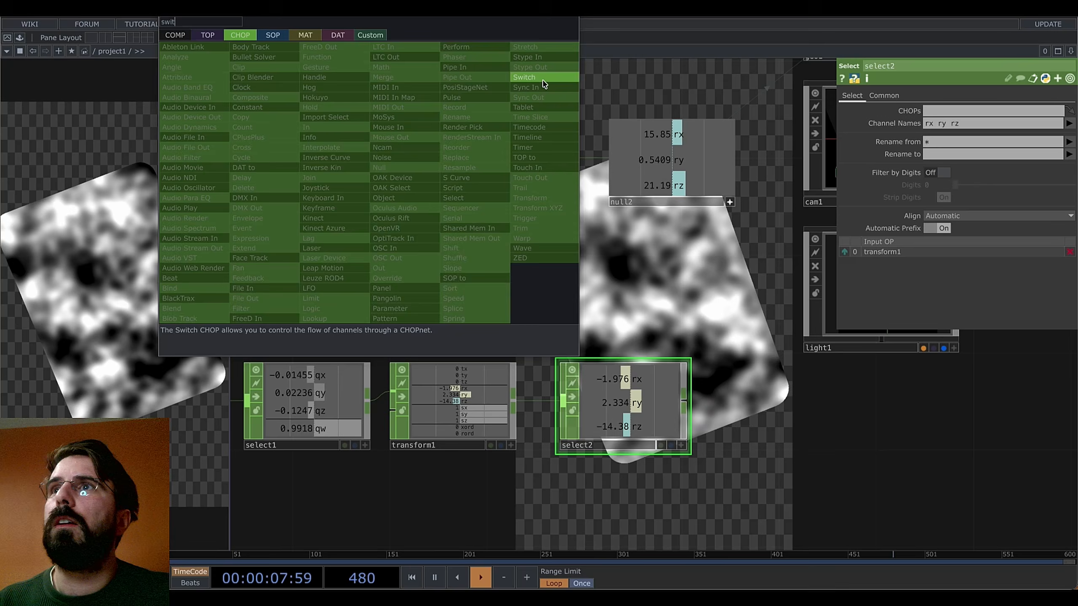
click(543, 78)
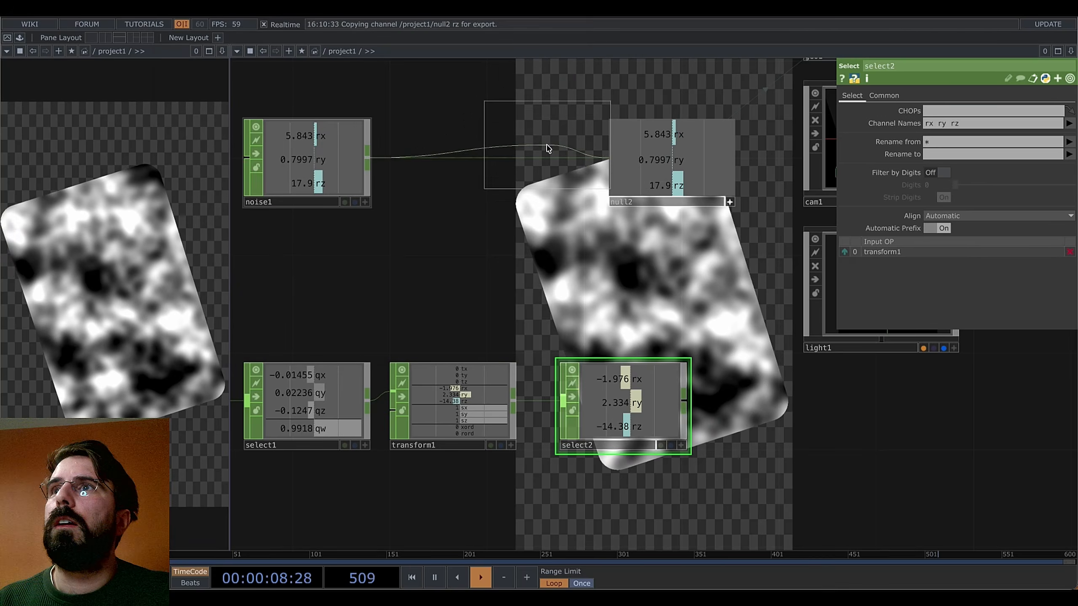
click(536, 161)
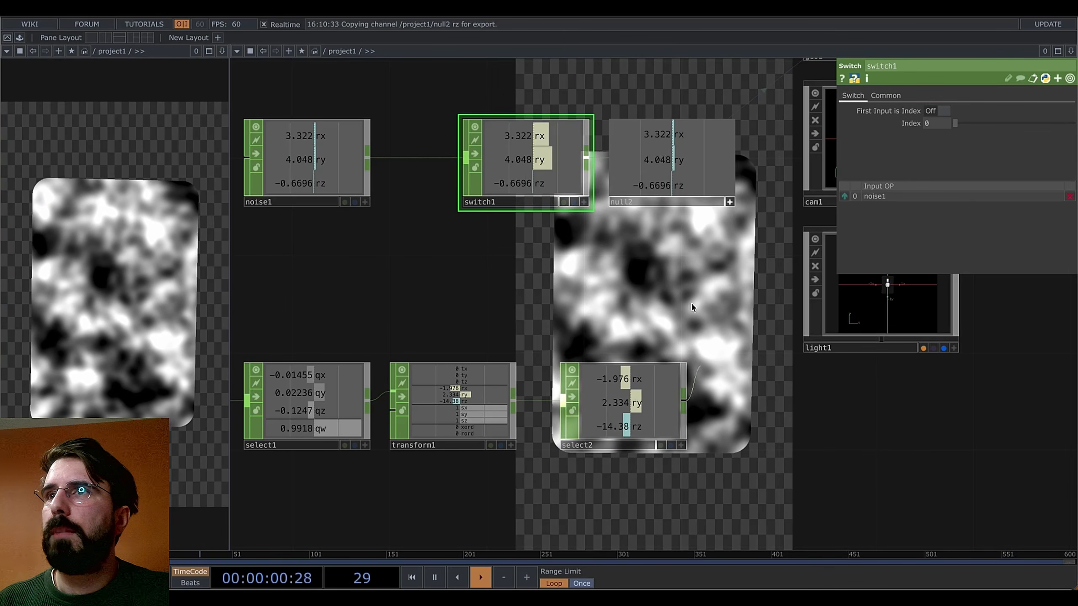
Select transform1 and show its Transform settings page
click(587, 434)
click(437, 402)
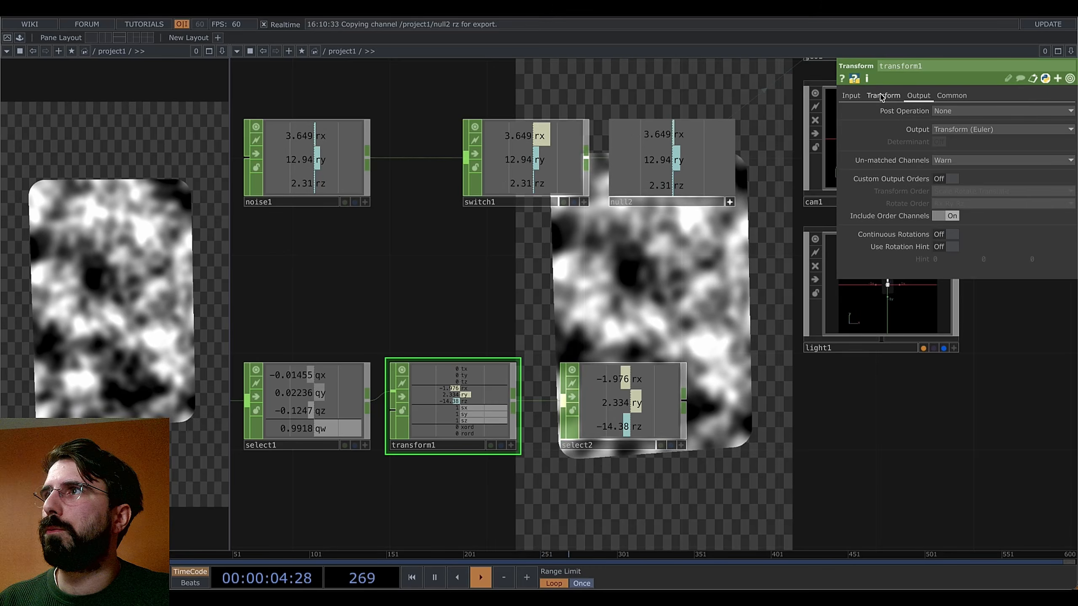
click(882, 96)
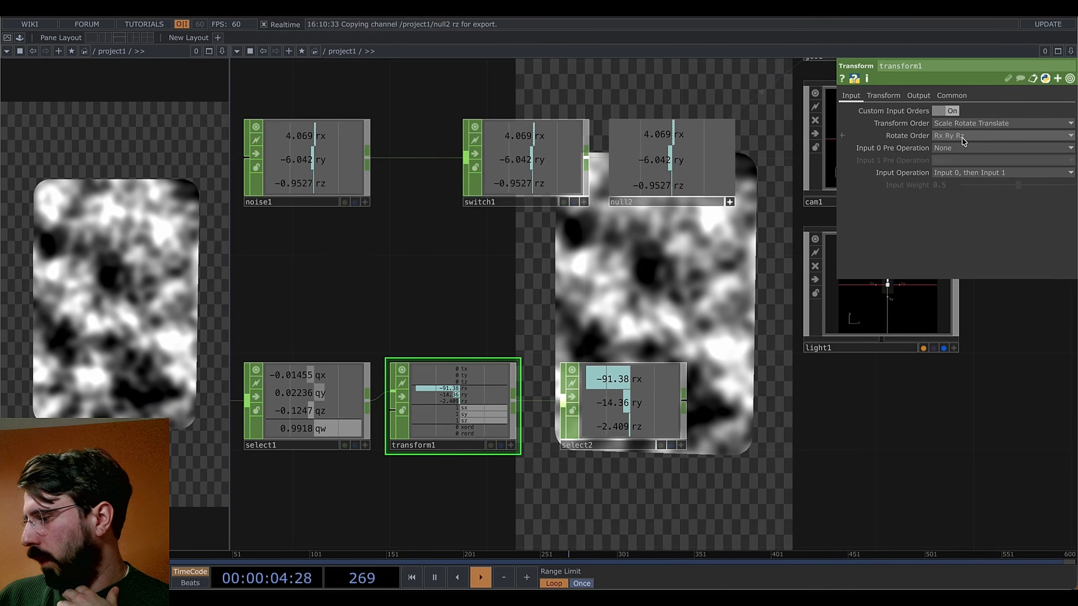
Set transform1's Rotate Order to Ry Rz Rx
click(940, 136)
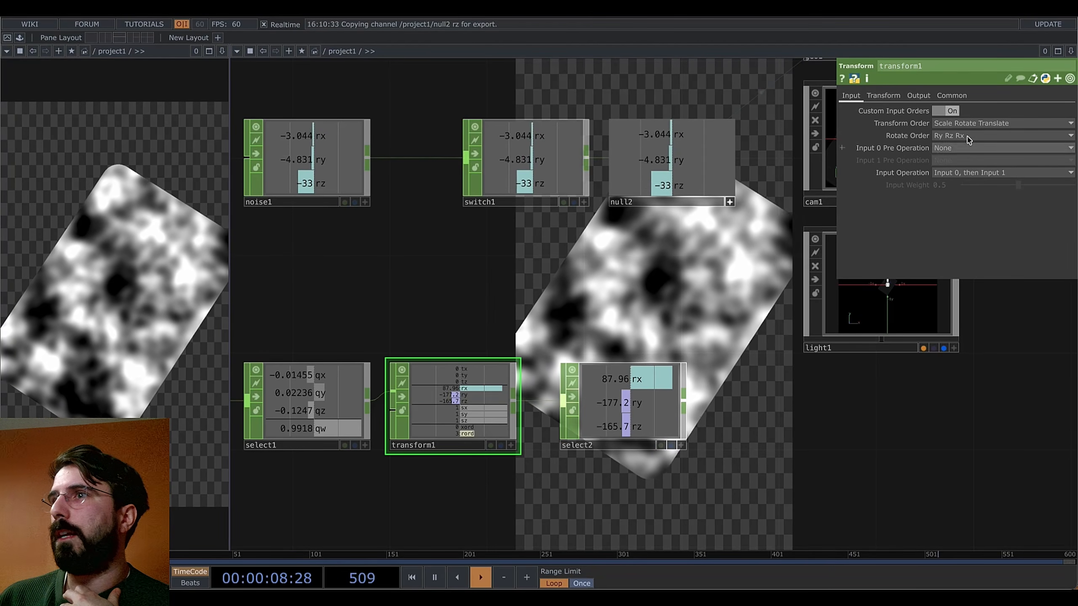
drag(740, 261, 734, 317)
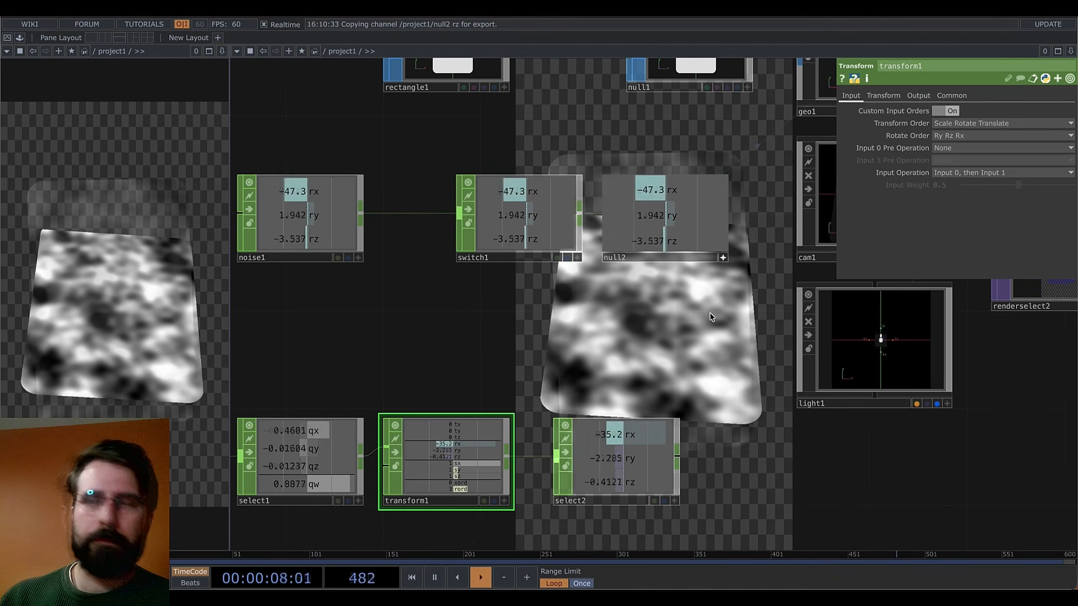
scroll(698, 312, up, 1)
drag(680, 349, 742, 330)
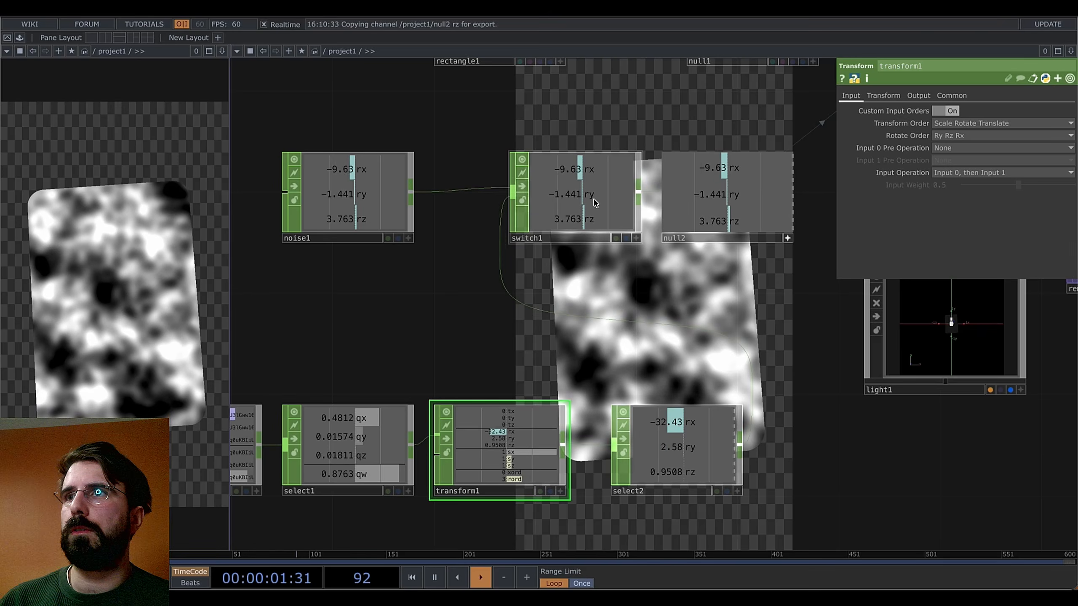
Try switch1 at Index 1 to output select2's rotations, then return Index to 0
click(595, 202)
click(963, 123)
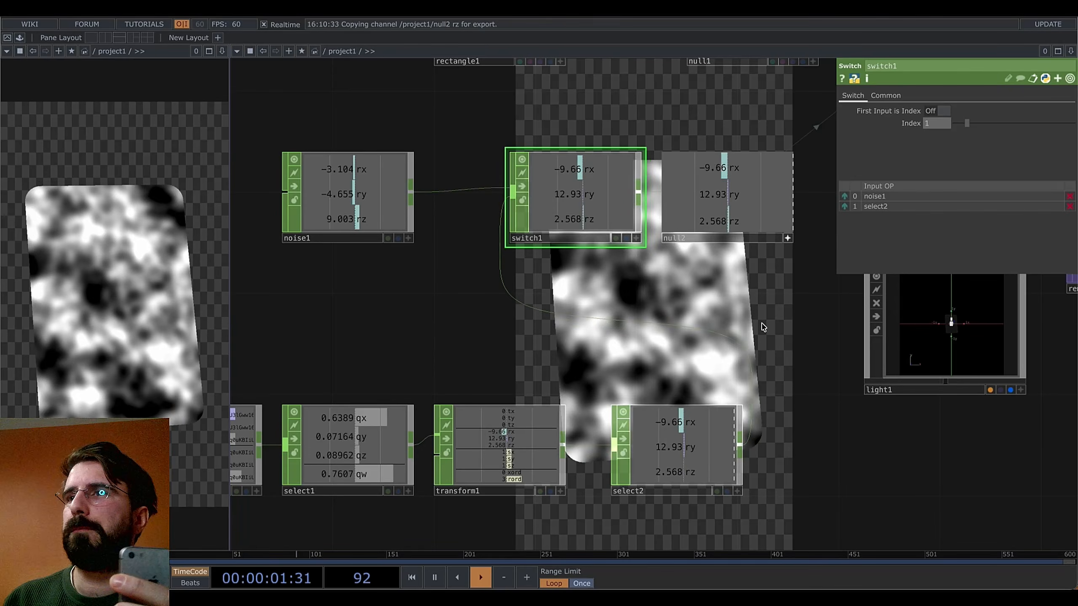
drag(721, 349, 588, 361)
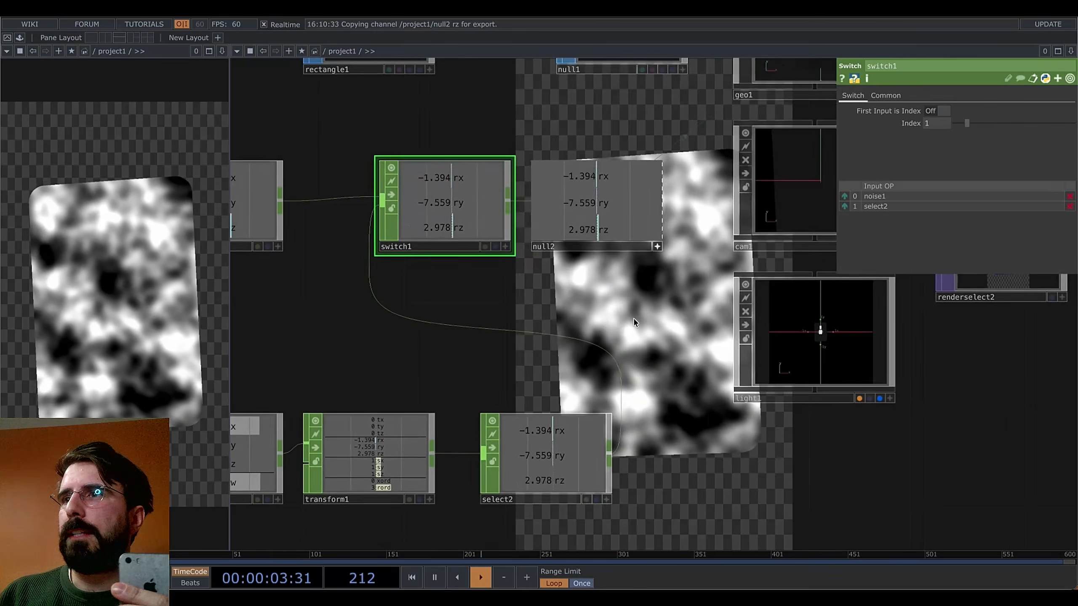
drag(645, 325, 547, 337)
drag(791, 454, 441, 444)
drag(681, 438, 669, 431)
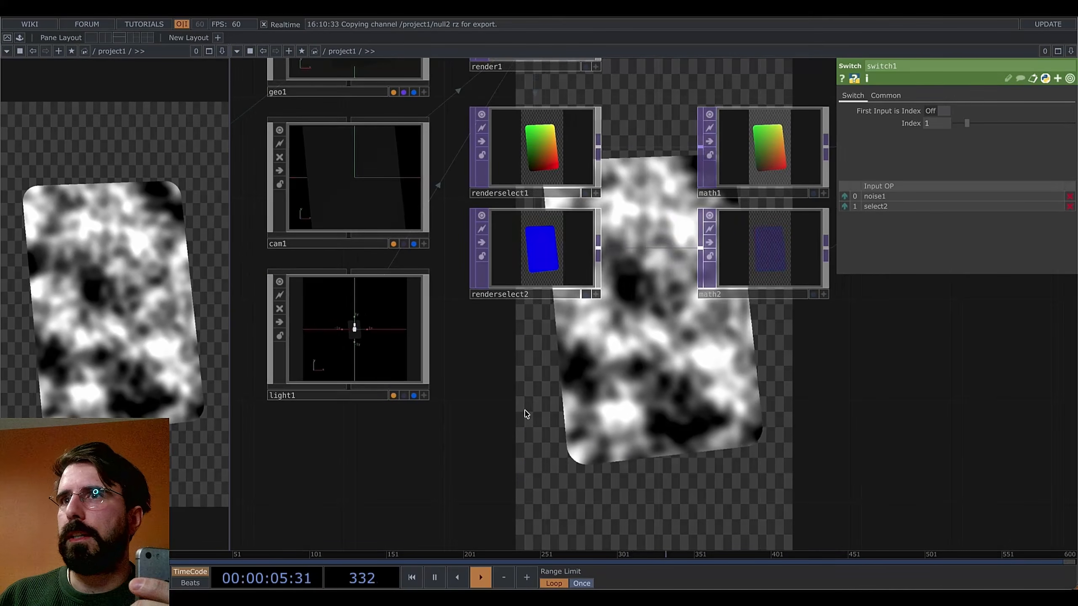
drag(527, 411, 902, 441)
drag(557, 358, 669, 381)
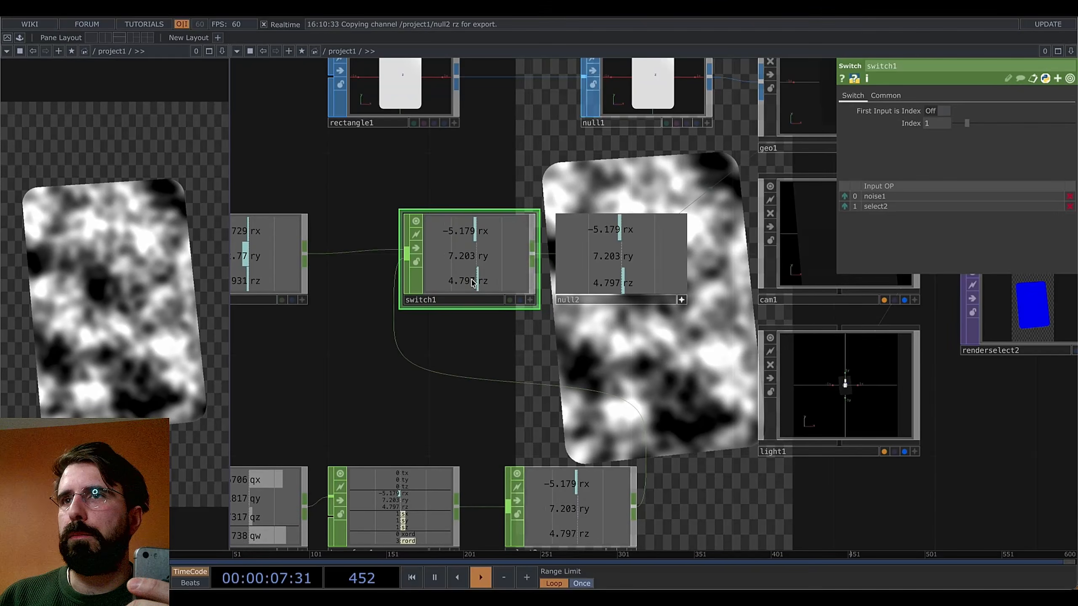
drag(969, 124, 956, 124)
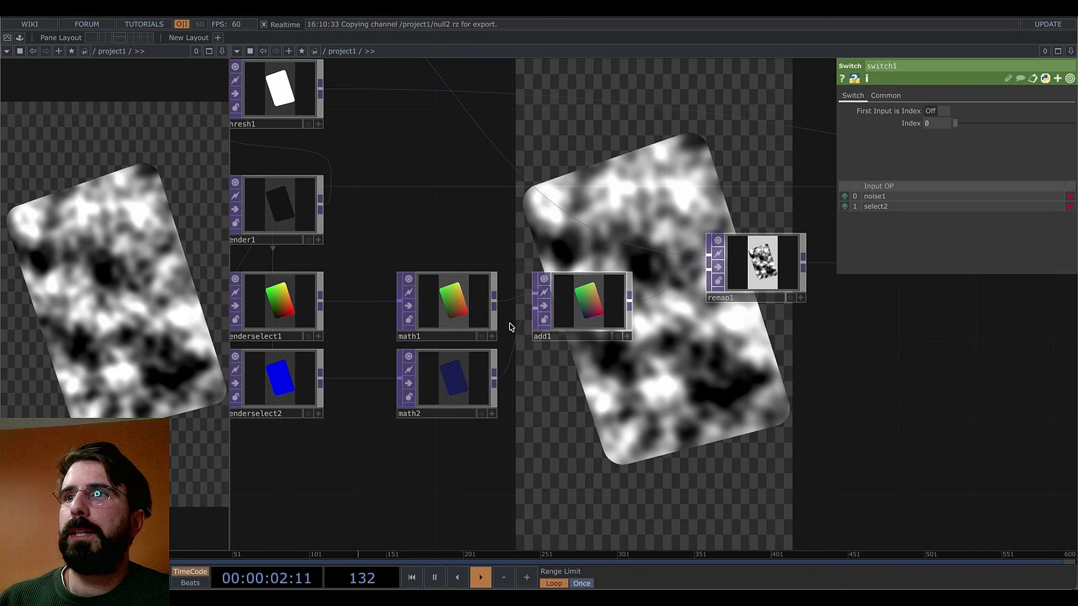
Shift math1, math2, add1 and remap1 to the right to make room
drag(605, 411, 562, 418)
drag(640, 278, 678, 279)
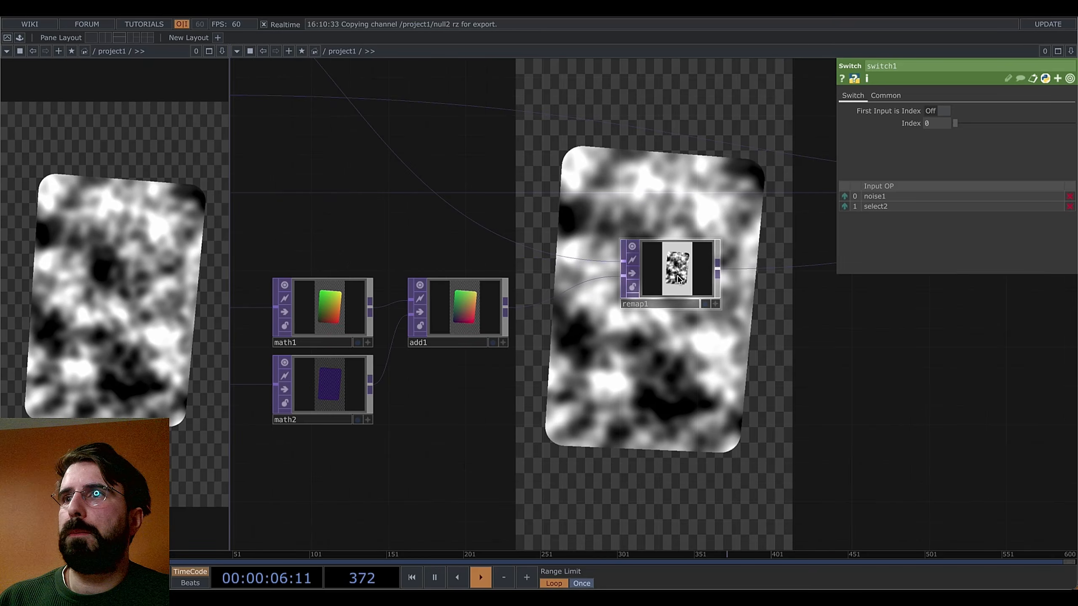
drag(618, 339, 657, 278)
scroll(592, 389, down, 1)
drag(587, 394, 646, 384)
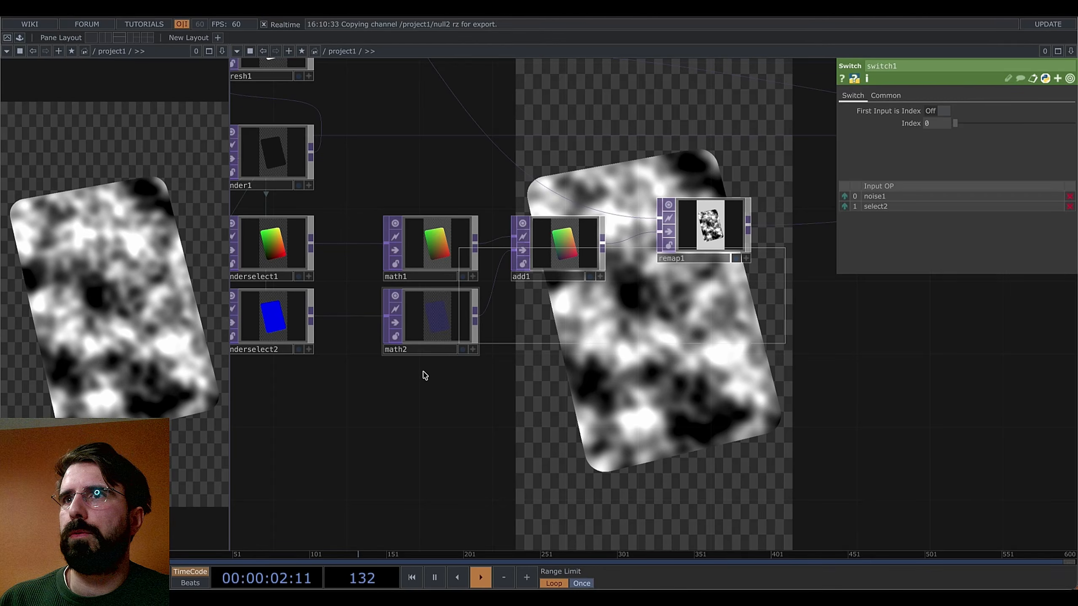
right_drag(426, 376, 420, 378)
drag(432, 315, 516, 313)
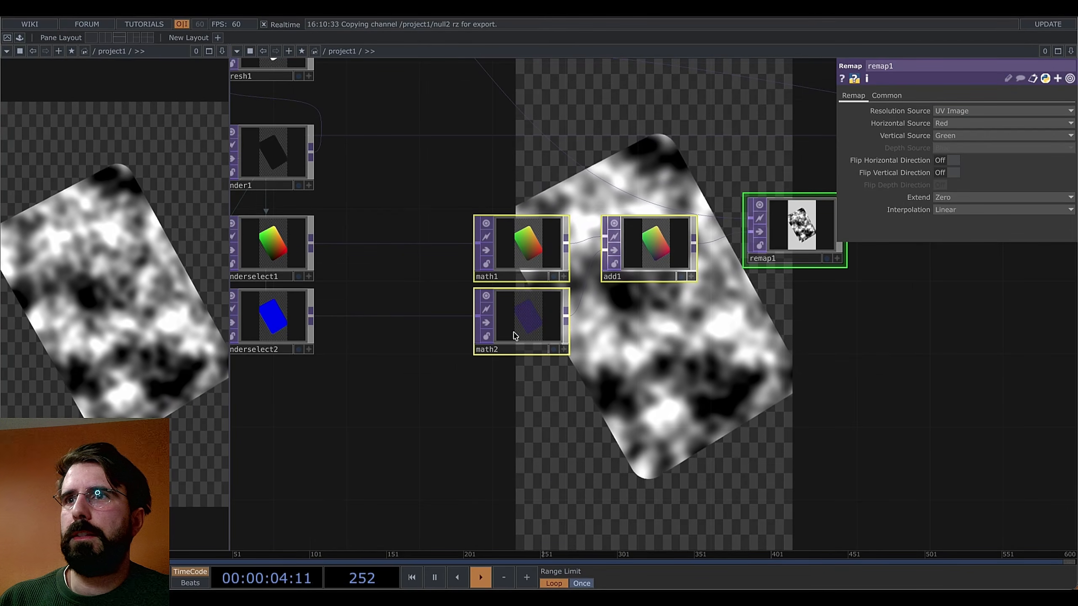
click(514, 336)
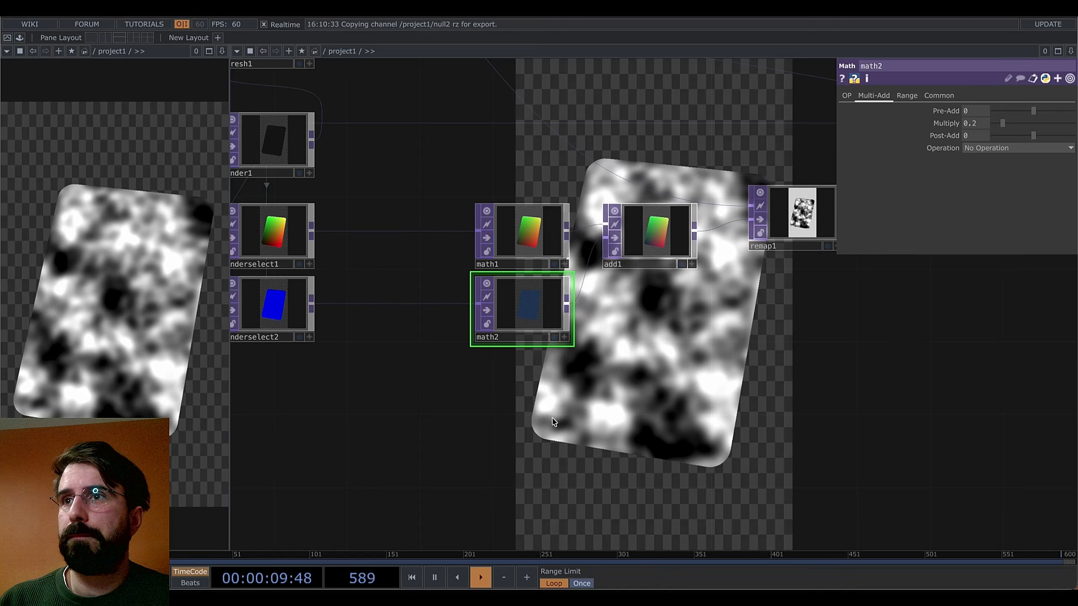
Insert a Math TOP, math3, on the renderselect2 to math2 wire
right_click(355, 306)
click(370, 296)
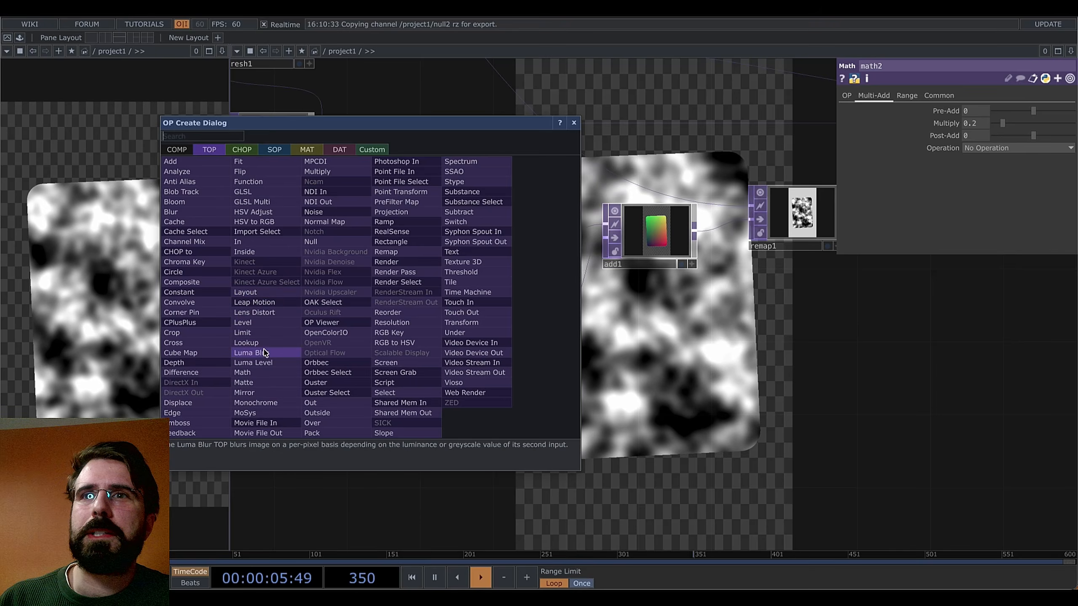
click(260, 375)
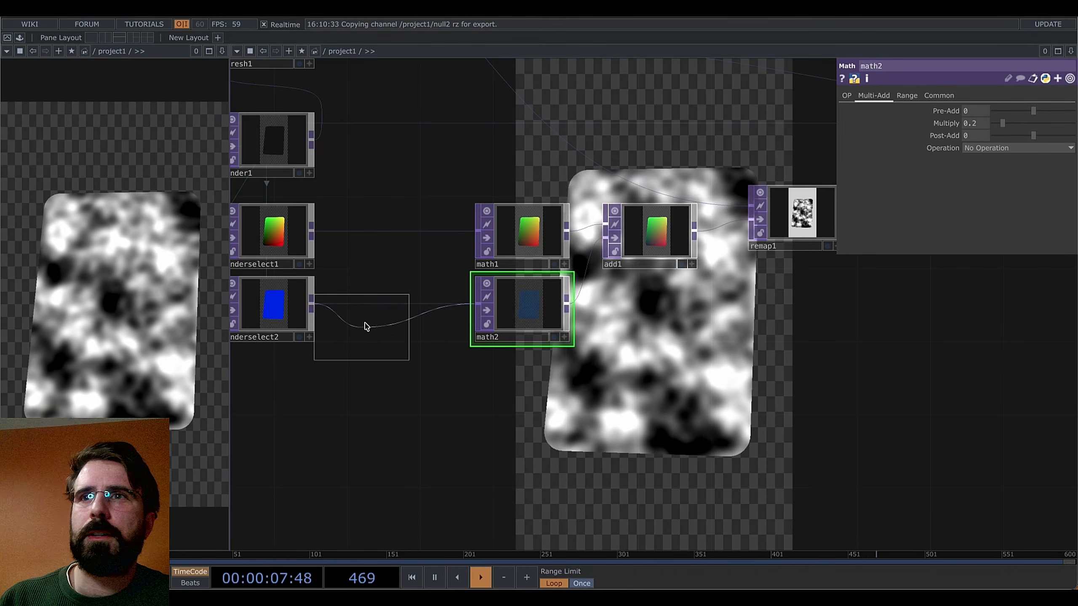
click(393, 310)
drag(607, 360, 525, 365)
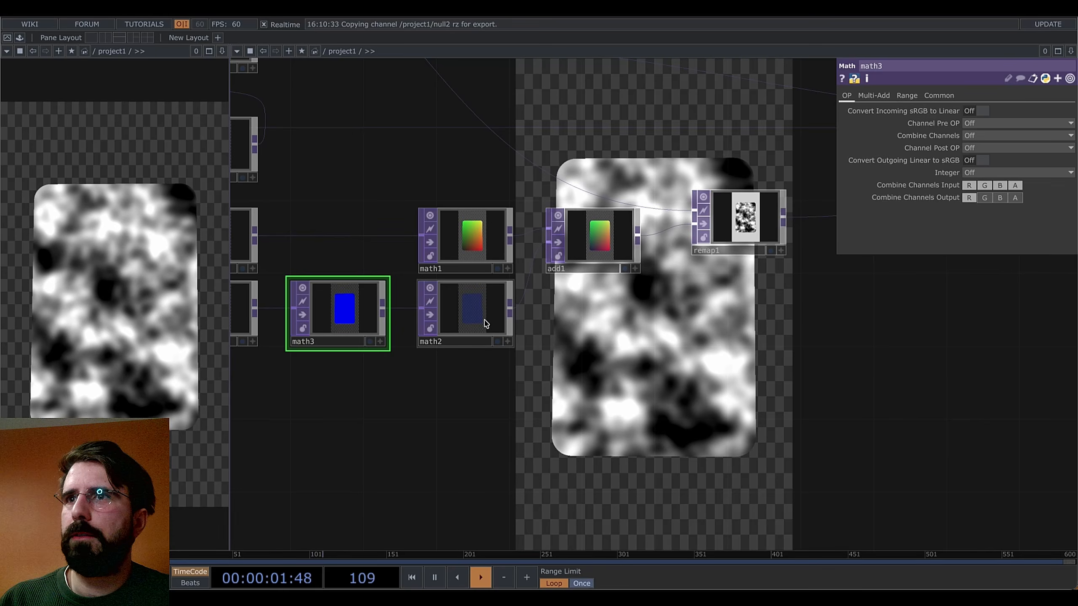
Move math1 left beside math3 and select remap1, add1 and math2 together
click(486, 323)
shift+click(610, 257)
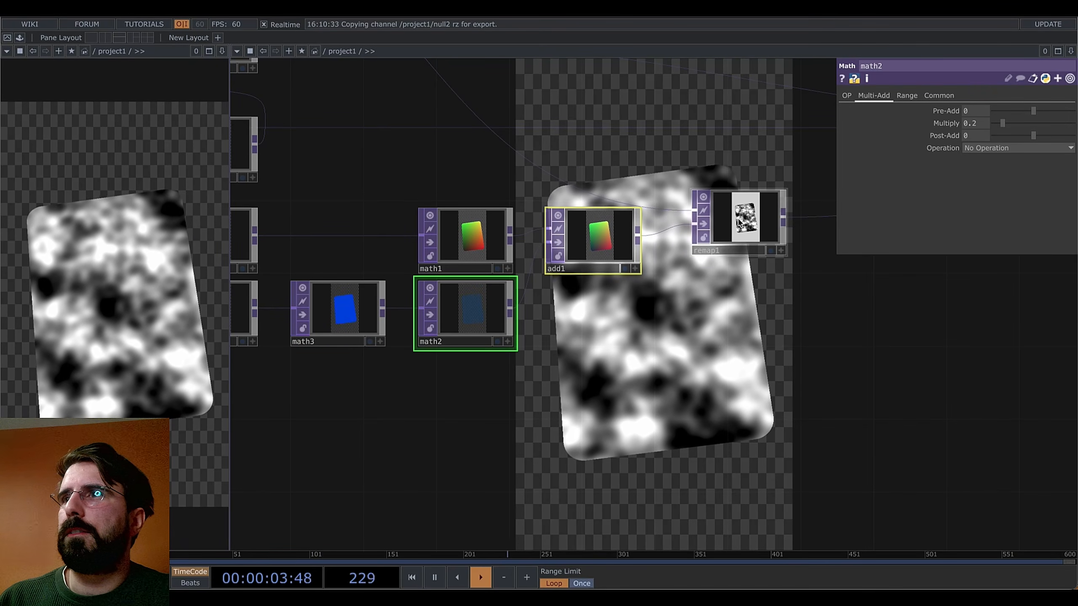
click(471, 238)
drag(471, 238, 340, 233)
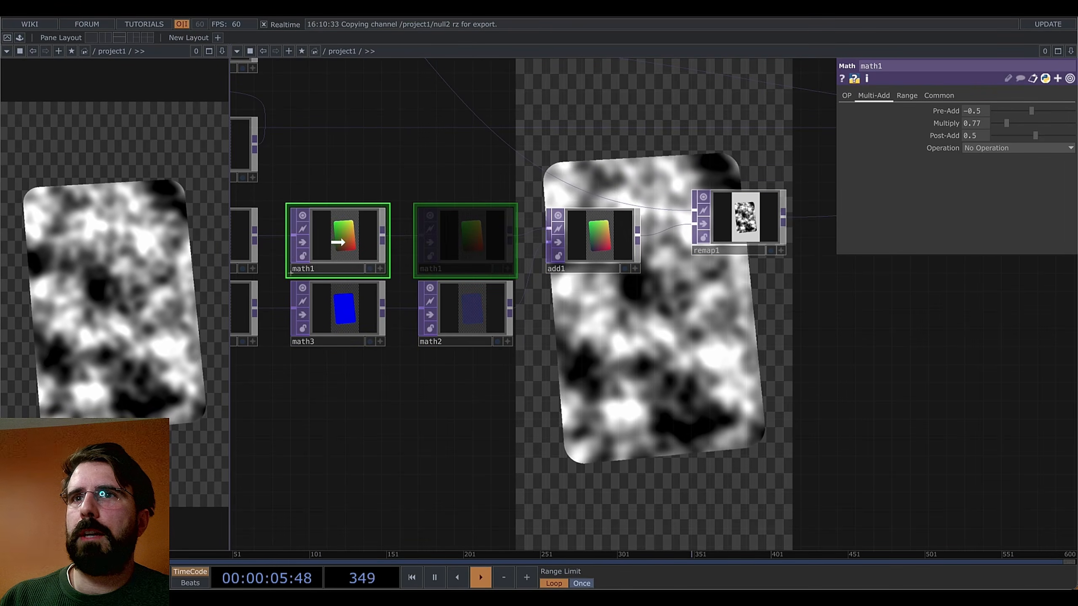
scroll(637, 428, down, 2)
drag(640, 433, 677, 394)
drag(637, 357, 567, 375)
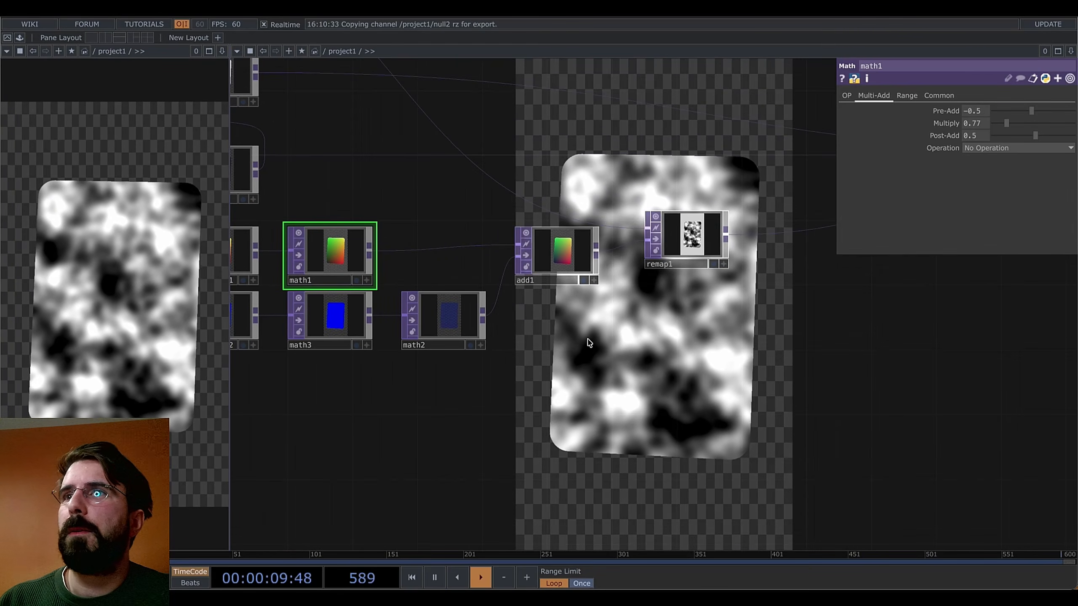
right_drag(735, 254, 426, 375)
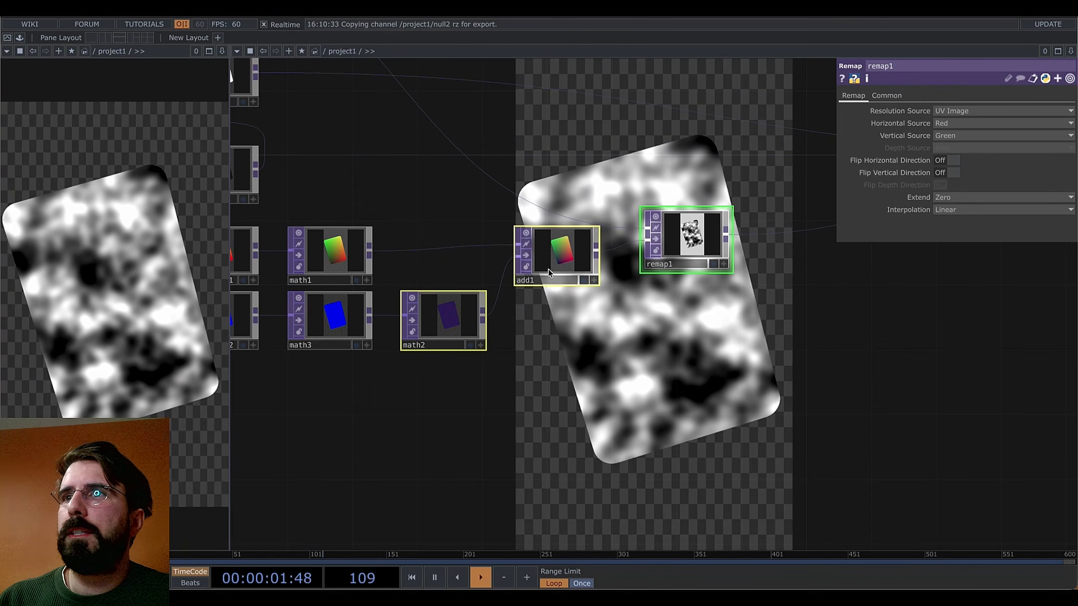
key(ctrl+c)
key(ctrl+v)
key(ctrl+v)
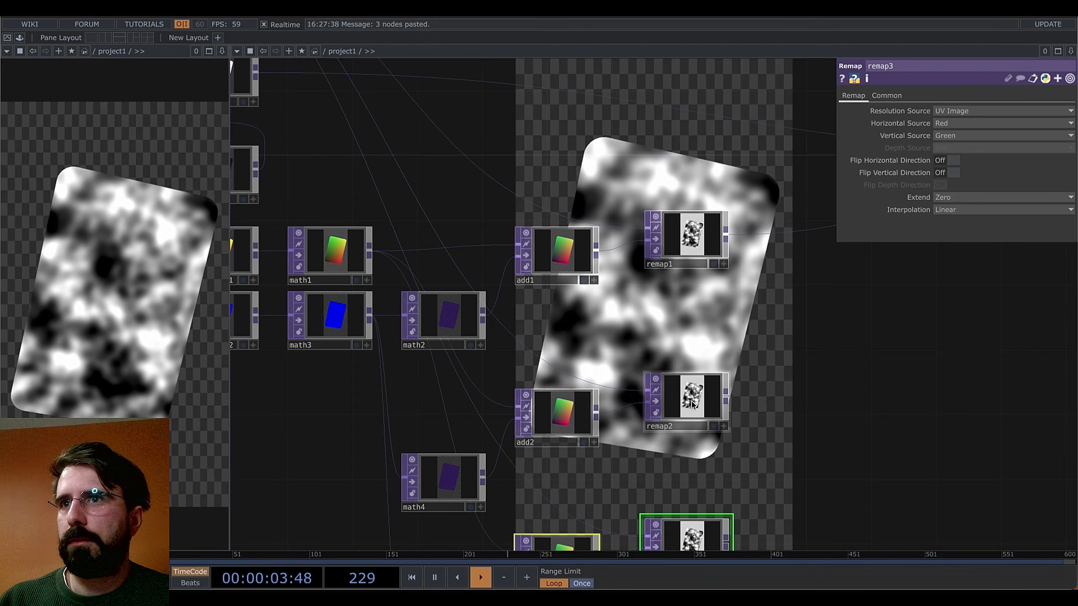
drag(802, 341, 791, 247)
right_drag(776, 310, 451, 403)
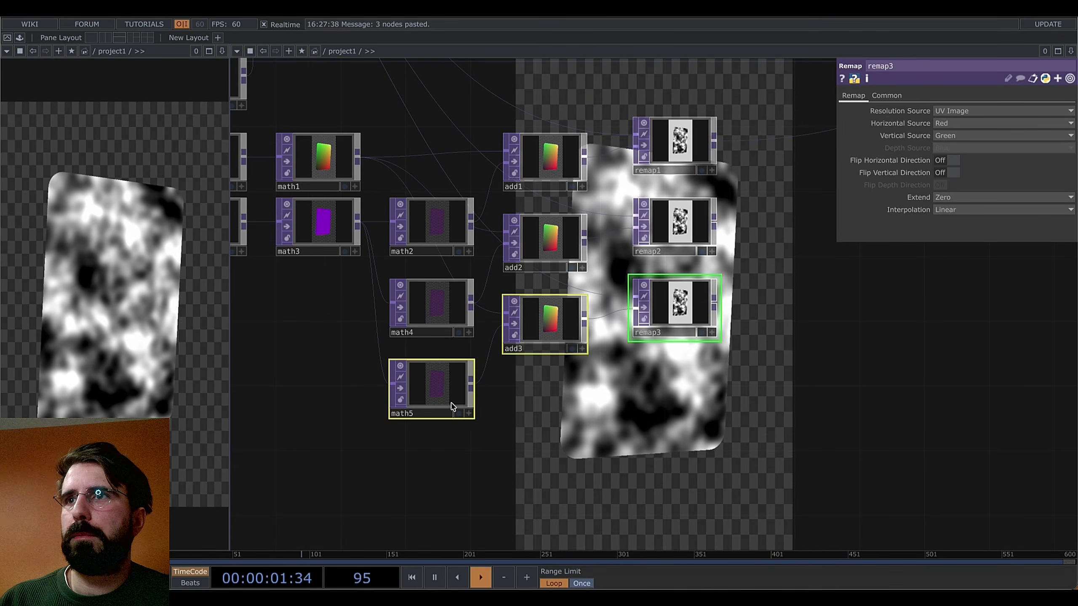
click(808, 451)
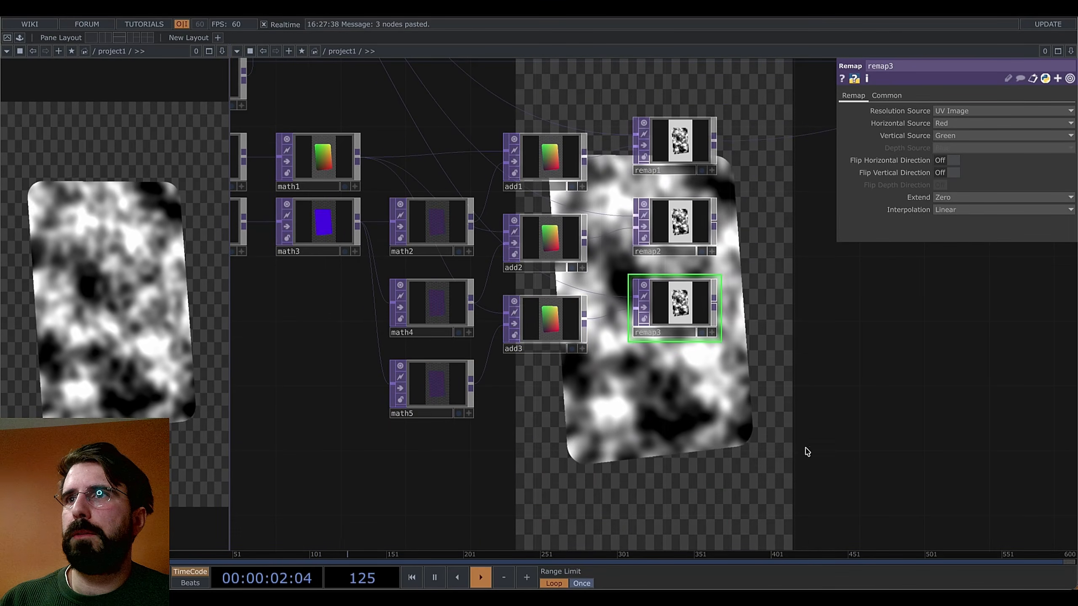
drag(813, 342, 741, 384)
drag(445, 330, 474, 325)
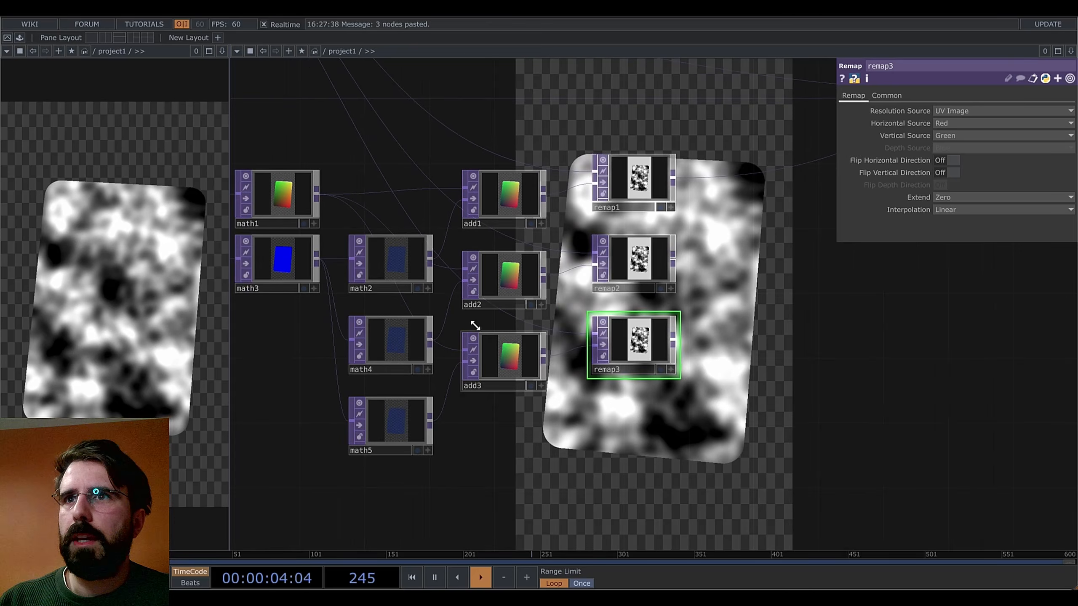
click(409, 343)
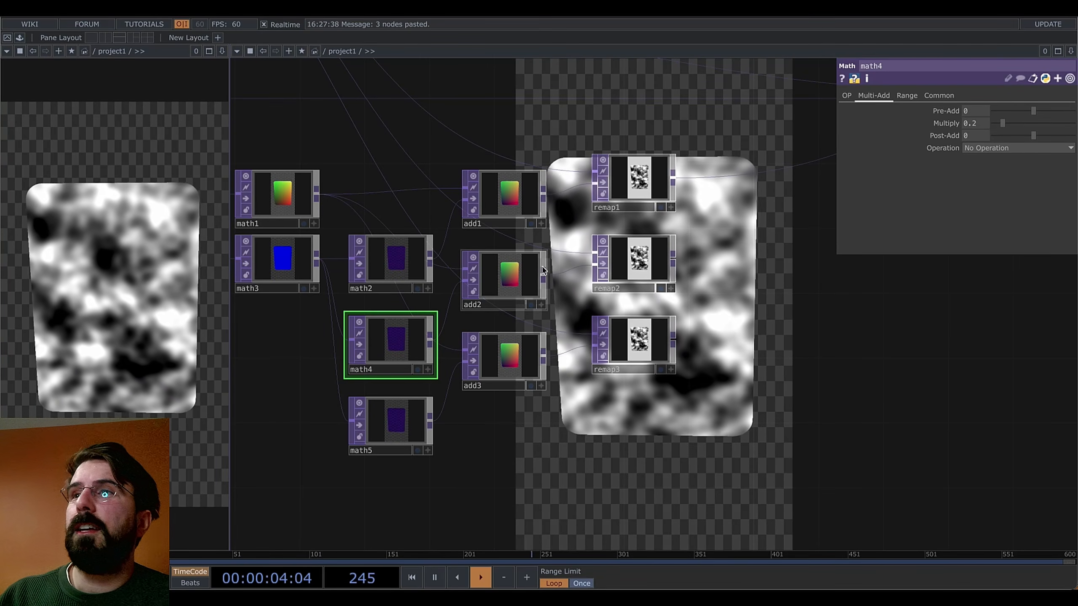
drag(702, 271, 696, 285)
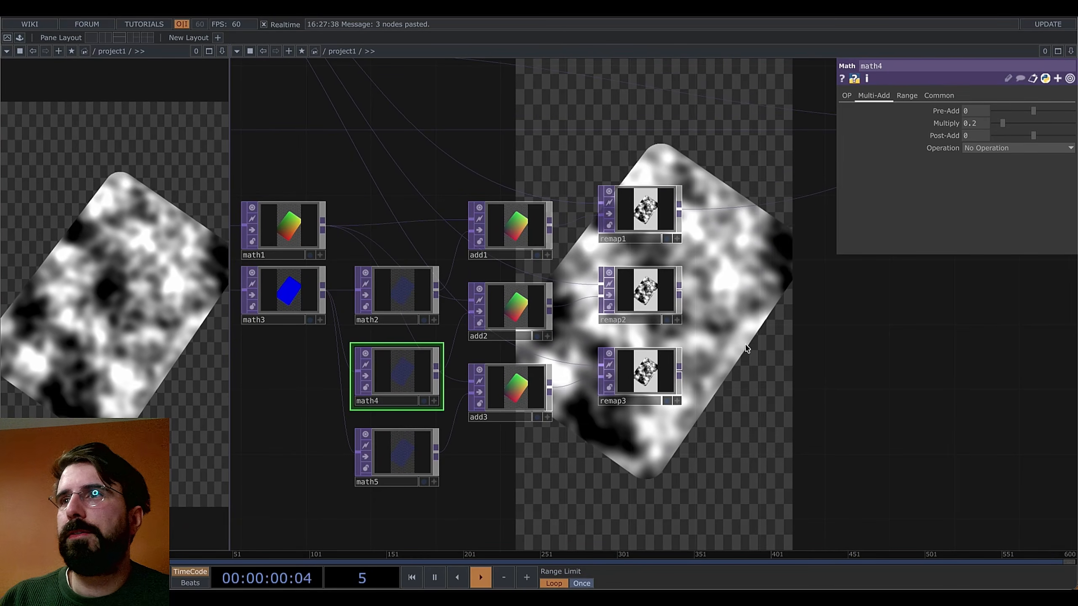
drag(732, 331, 717, 310)
drag(702, 210, 691, 257)
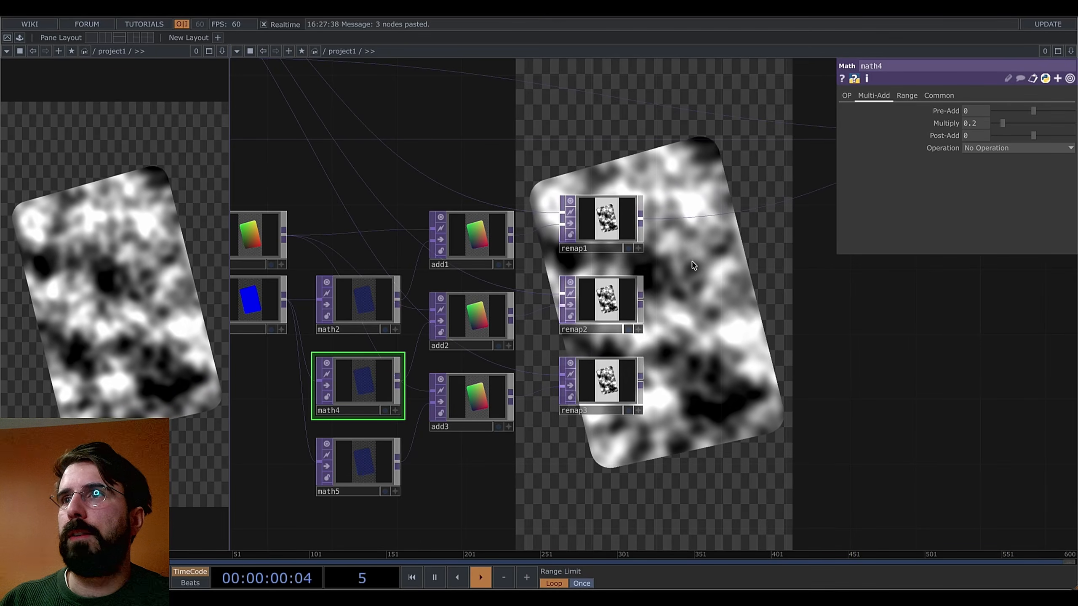
drag(709, 332, 746, 339)
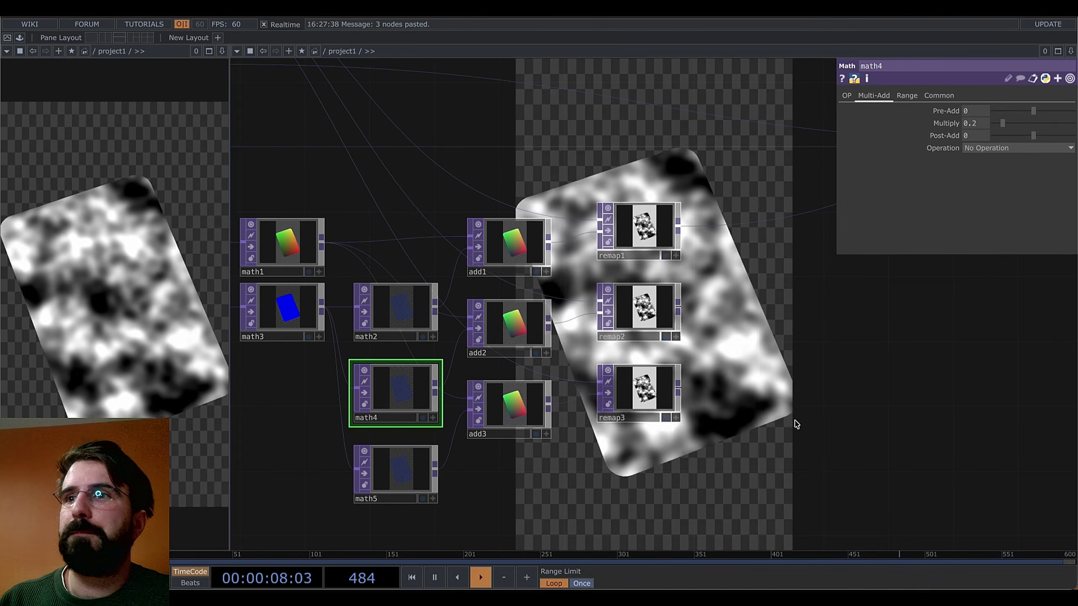
drag(800, 425, 779, 419)
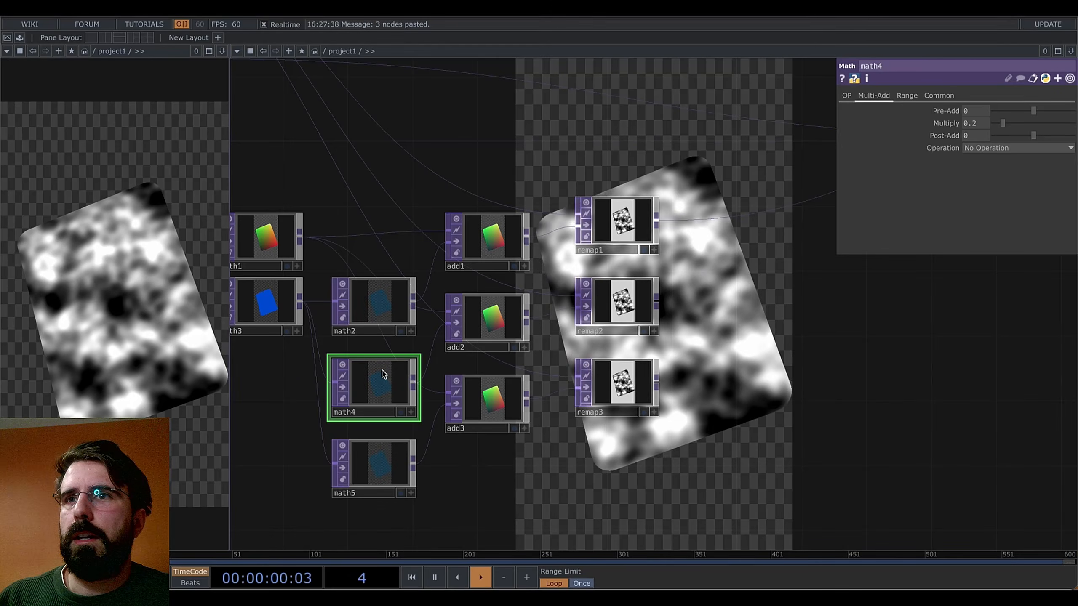
drag(685, 274, 610, 281)
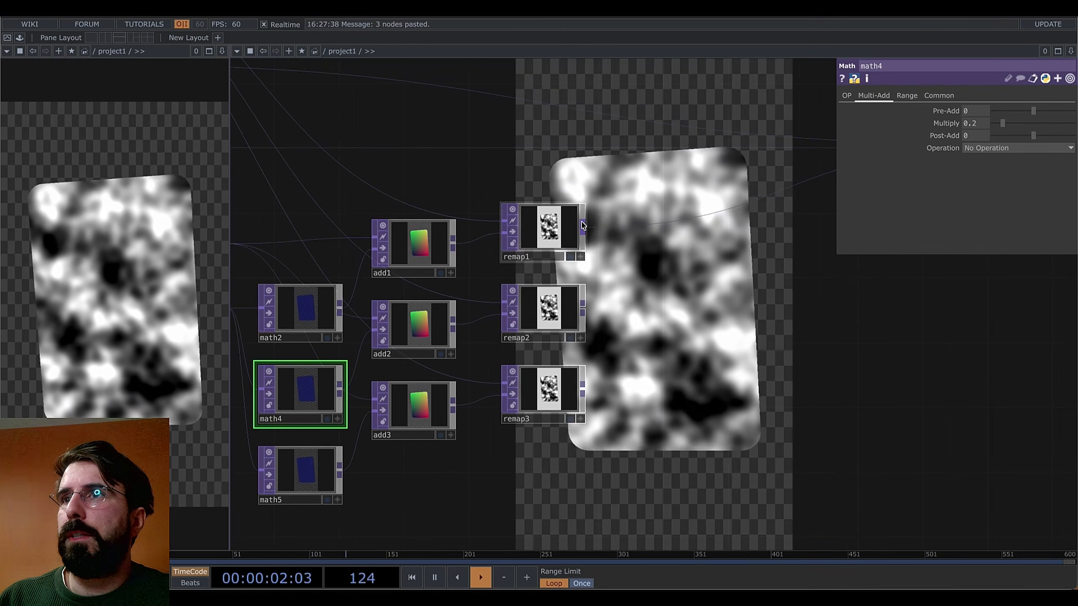
Add reorder1 after remap1, wiring remap2 and remap3 into its second and third inputs
right_click(584, 225)
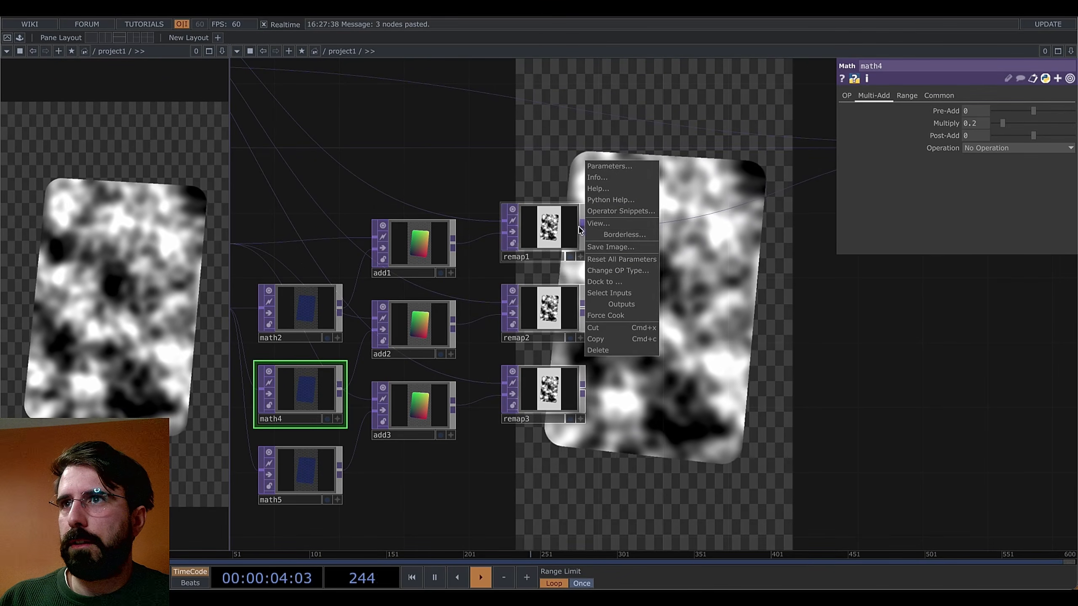
right_click(585, 230)
click(584, 231)
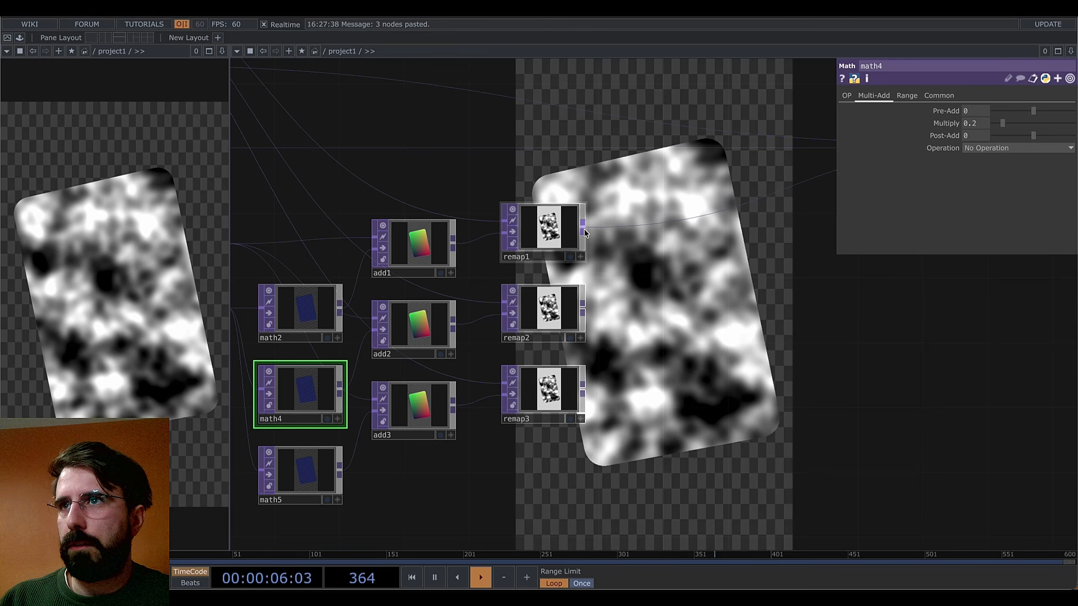
right_click(584, 228)
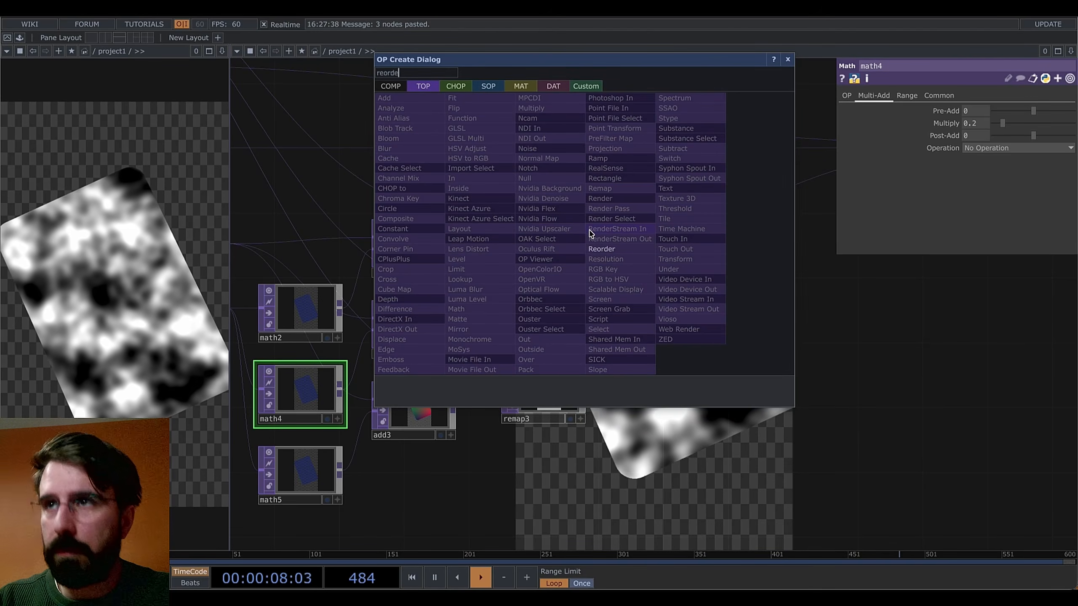
click(609, 252)
click(688, 232)
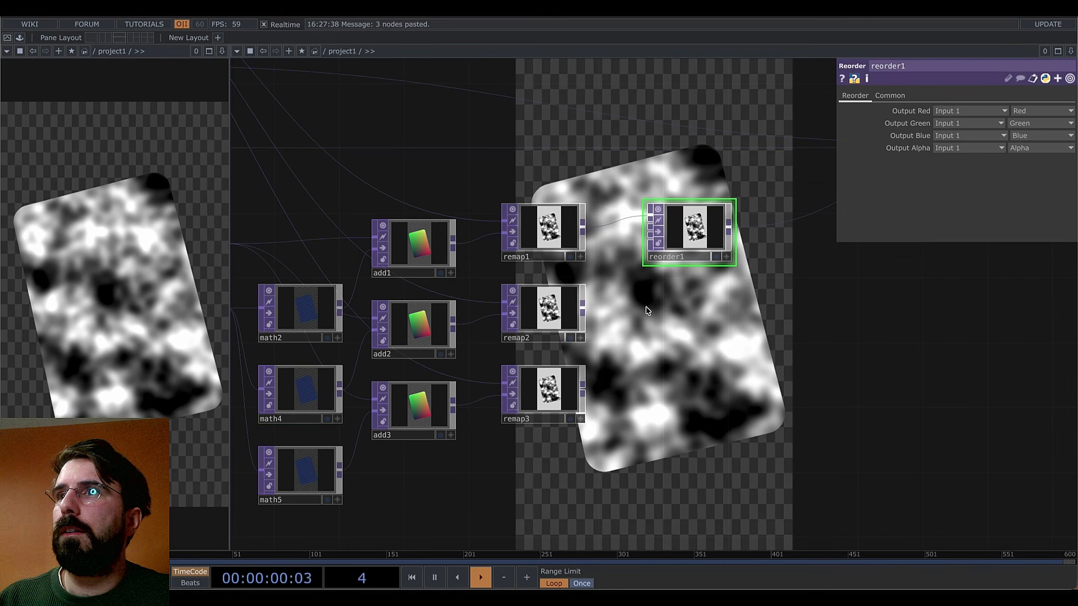
drag(628, 251, 650, 226)
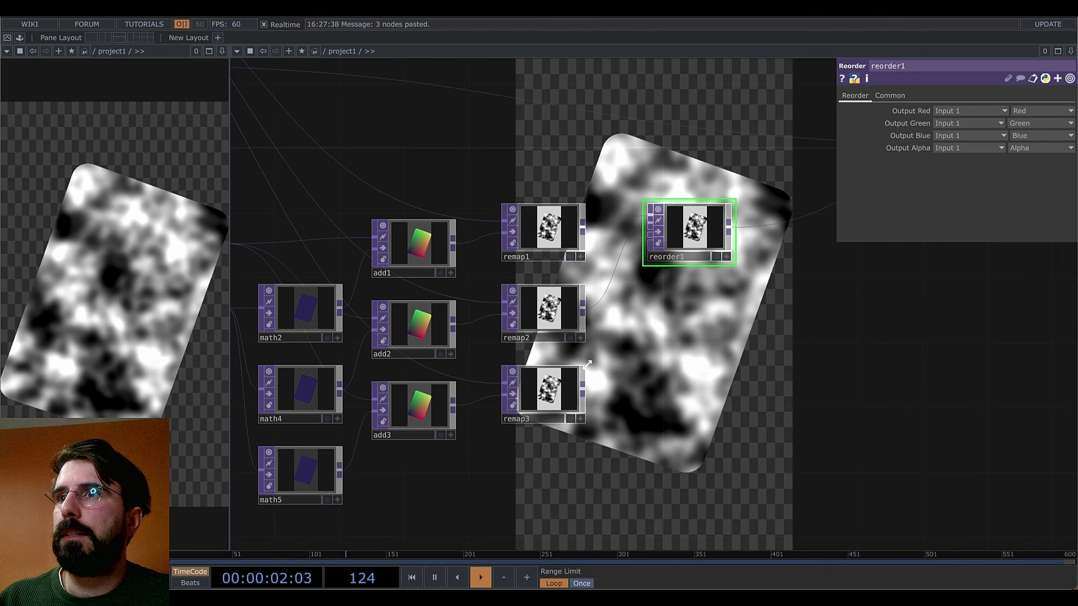
drag(583, 389, 647, 239)
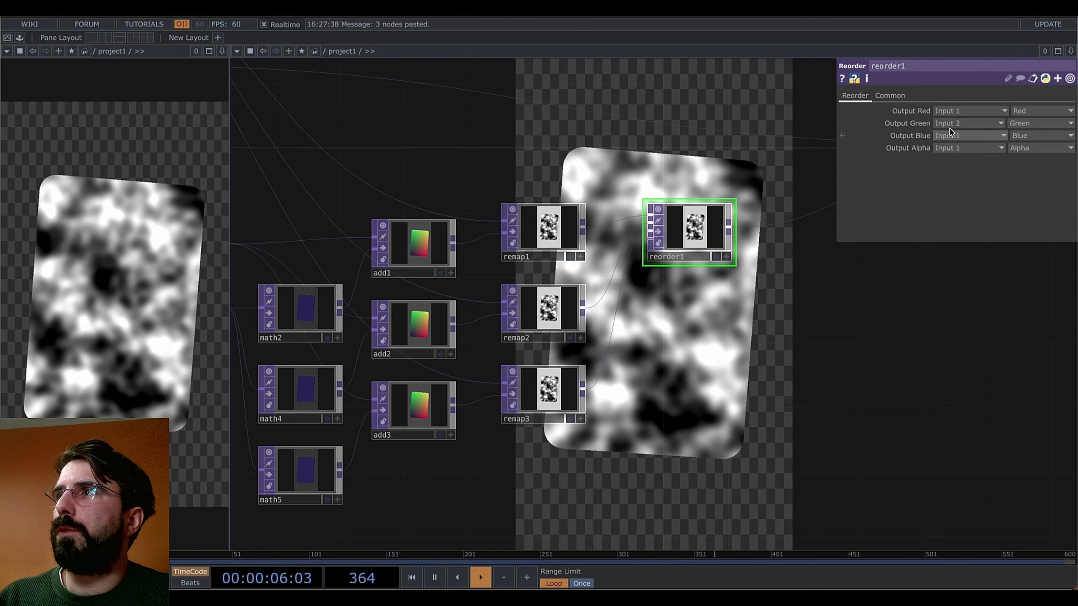
key(h)
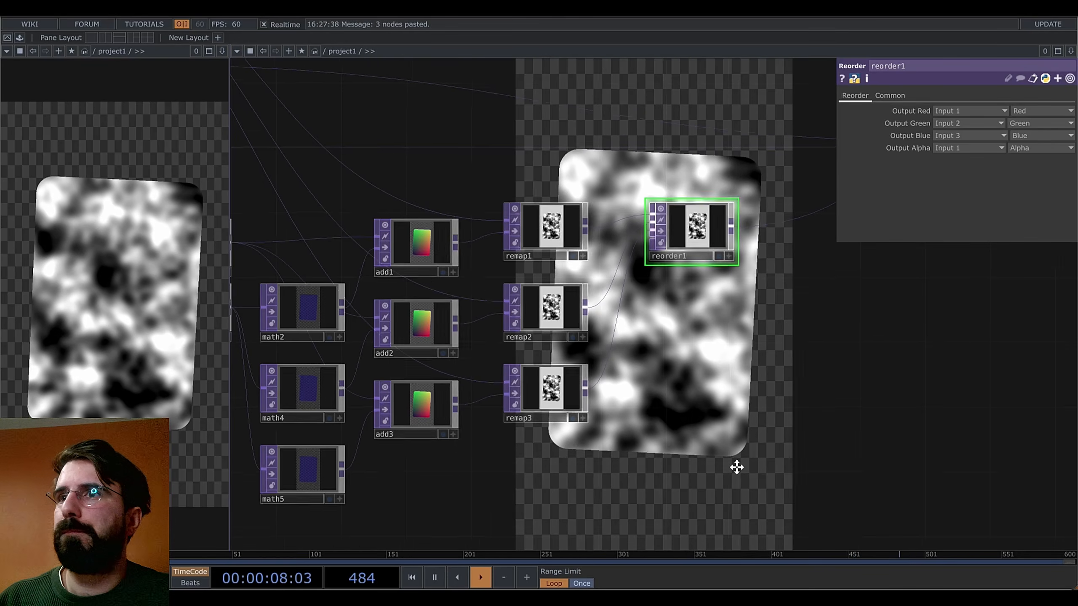
click(451, 253)
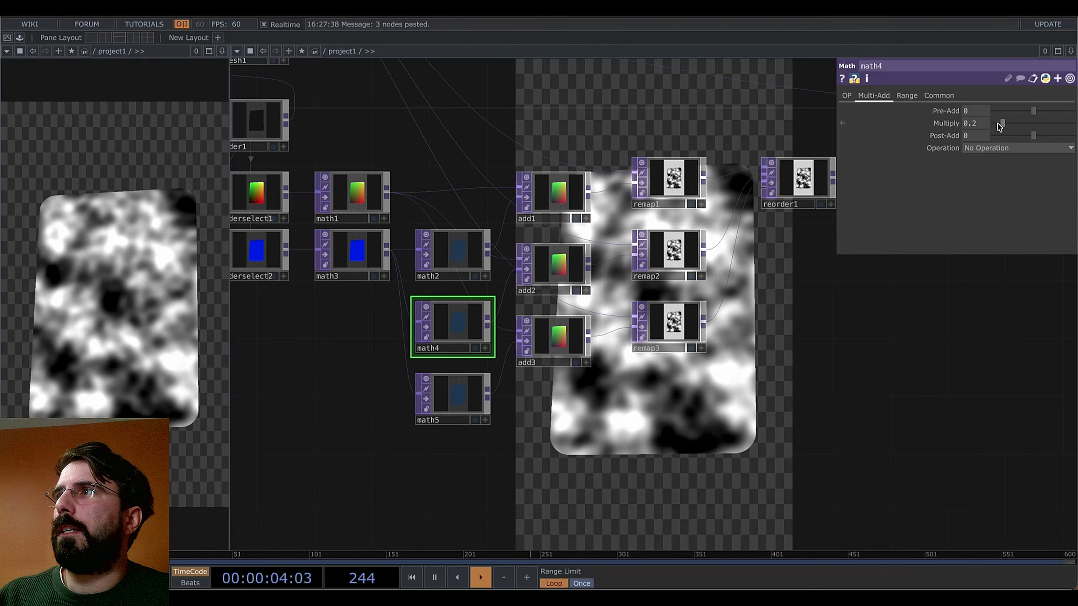
Set math4's Multiply to 0.3 and math5's Multiply to 0.4
drag(1002, 123, 1002, 123)
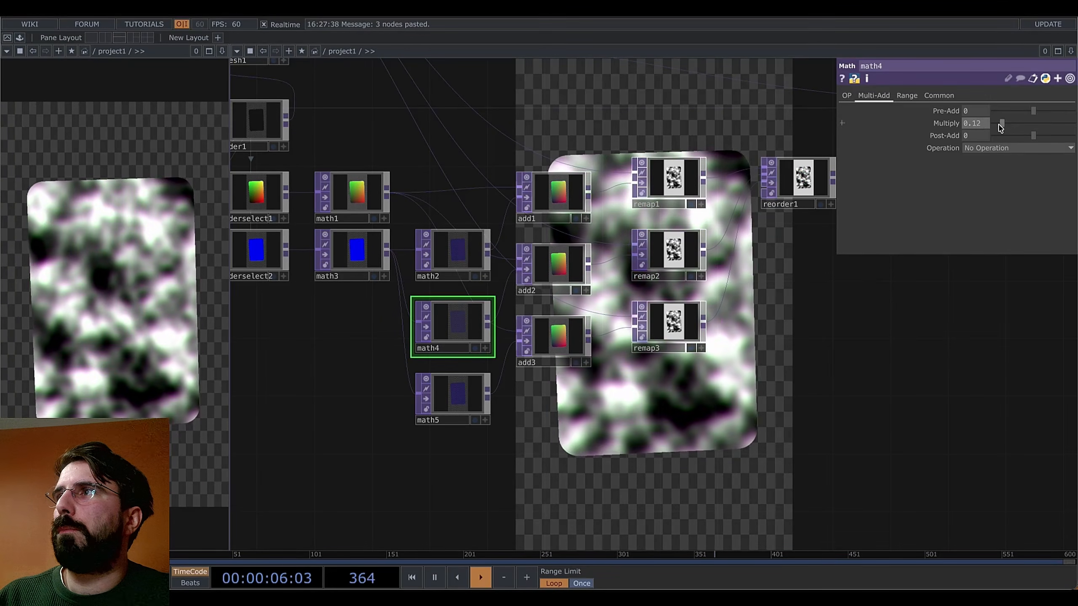
click(973, 126)
text(0.3)
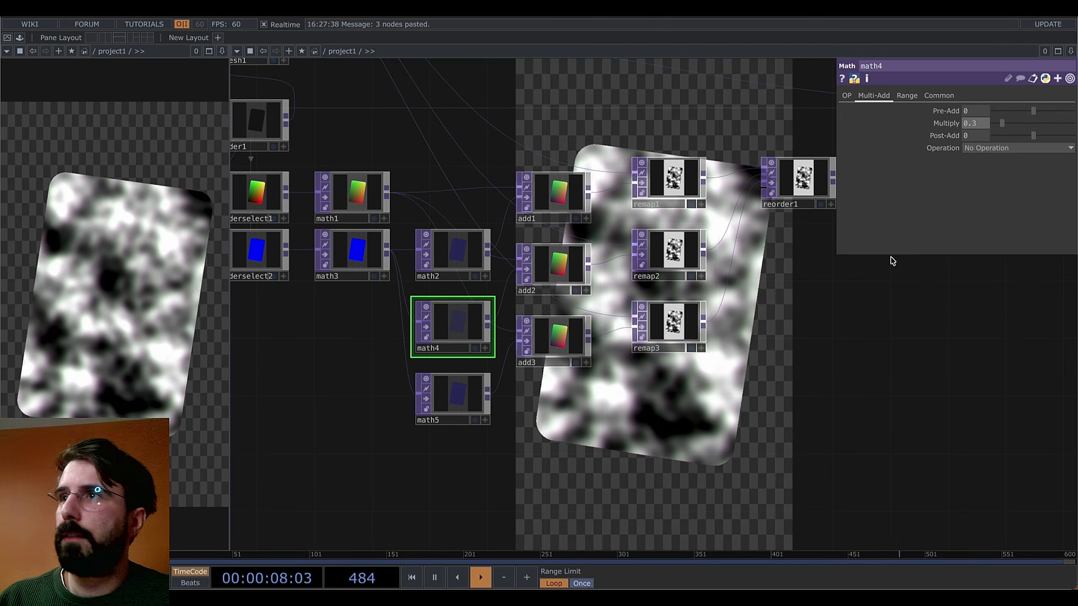
key(Return)
click(452, 412)
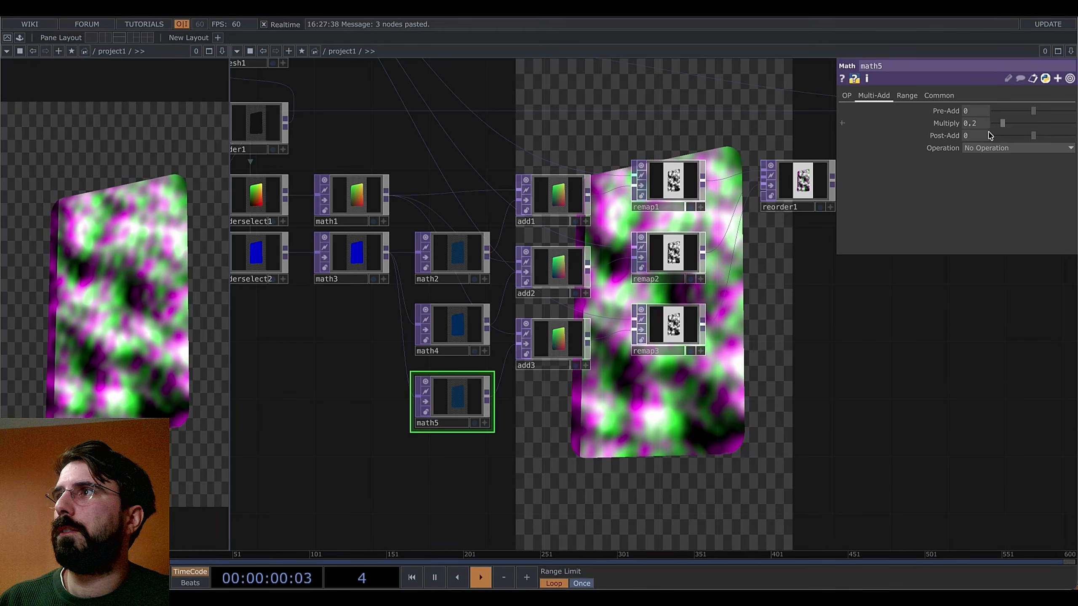
text(0.4)
key(Return)
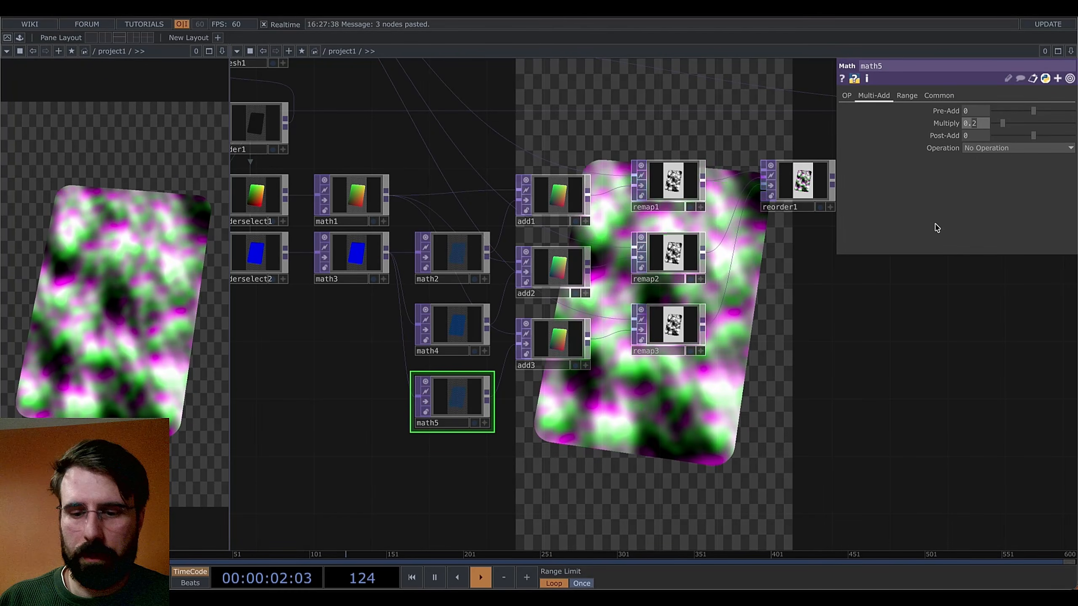
Inspect remap1's settings and reorder1's channel mapping
drag(778, 376, 728, 307)
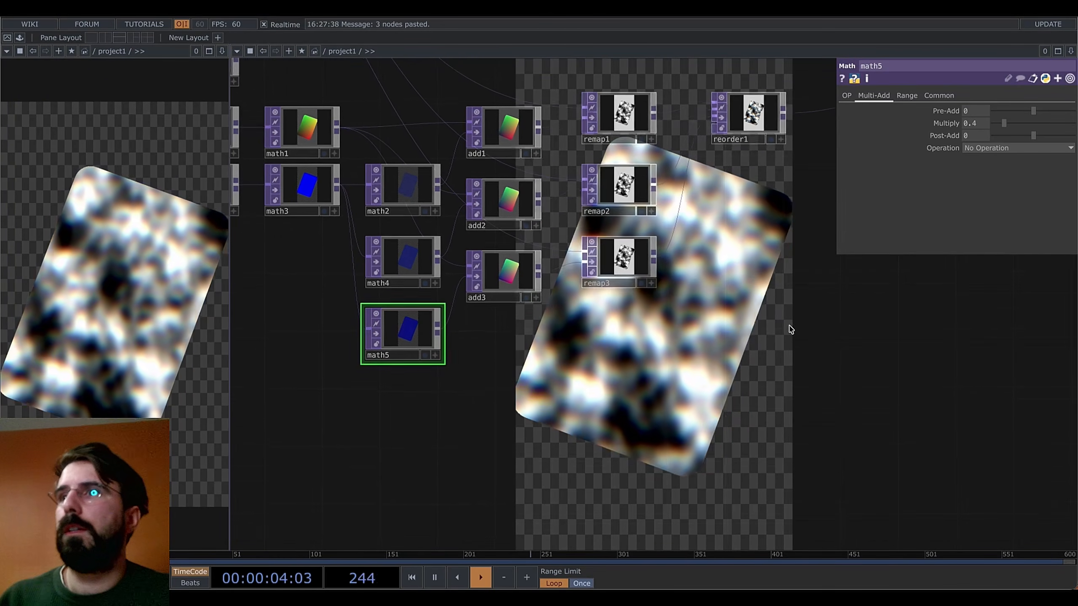
mouse_move(687, 392)
mouse_down()
mouse_move(642, 407)
mouse_move(717, 377)
mouse_move(676, 389)
mouse_move(688, 407)
mouse_up()
click(646, 179)
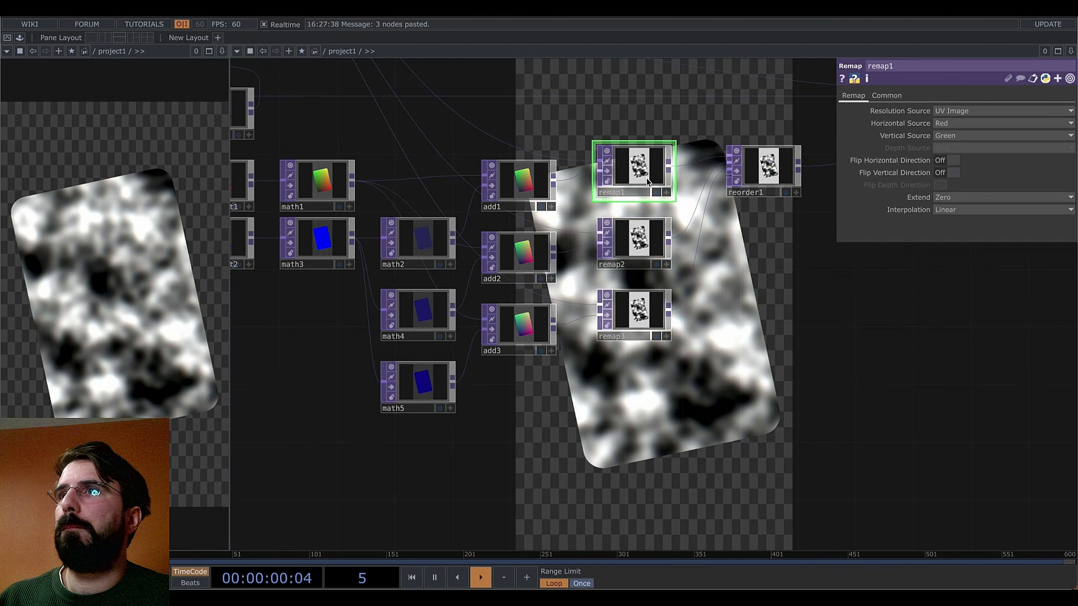
drag(716, 263, 653, 259)
click(694, 183)
Set switch1's Index to 1 so select2's rotations tilt the card
drag(685, 346, 741, 286)
drag(369, 370, 584, 373)
drag(429, 327, 694, 390)
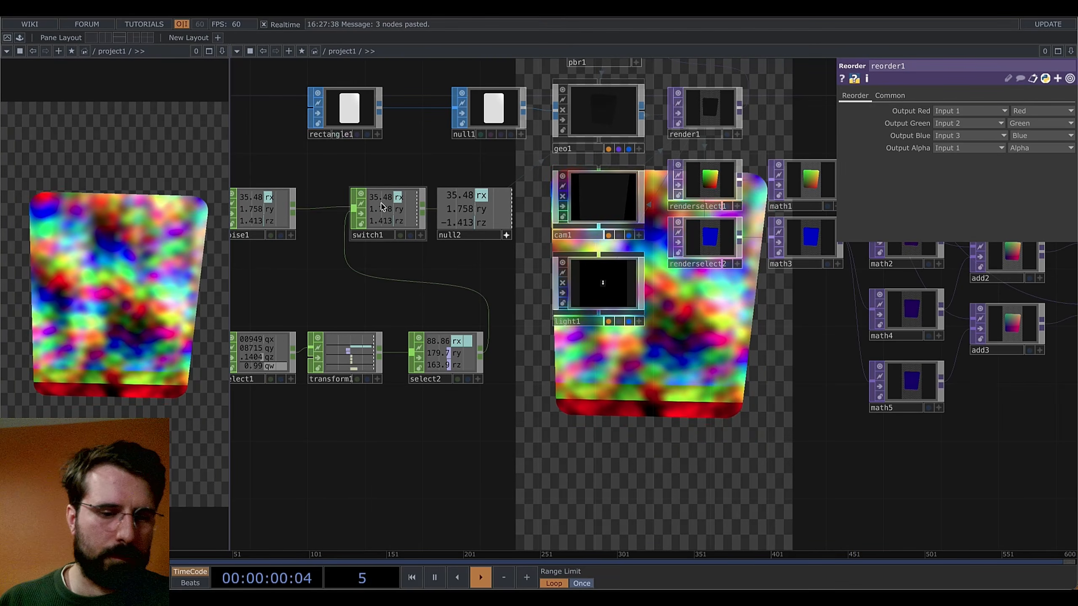
click(412, 225)
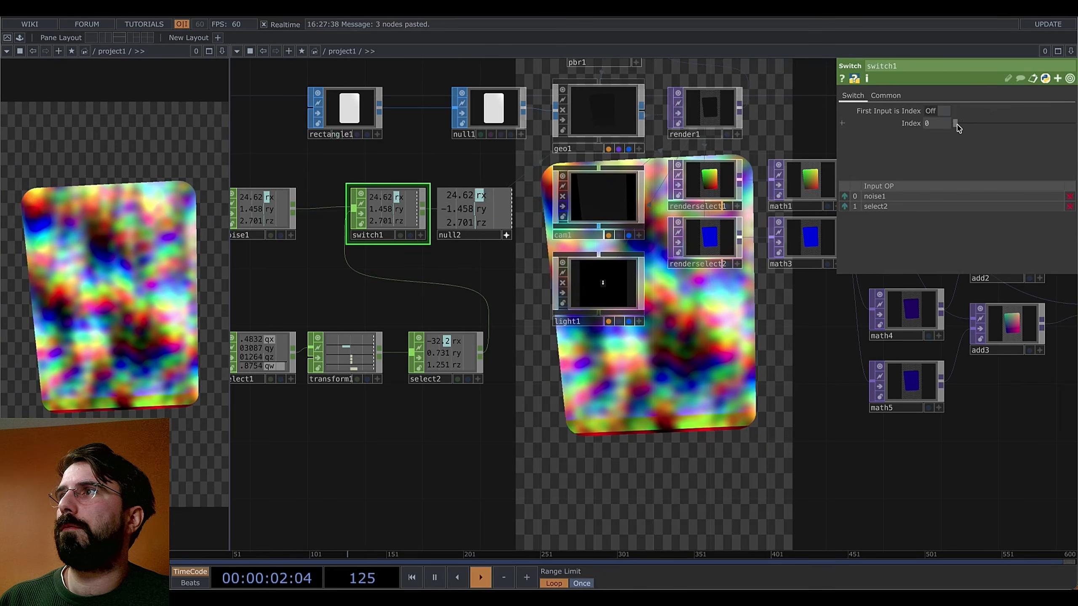
click(966, 123)
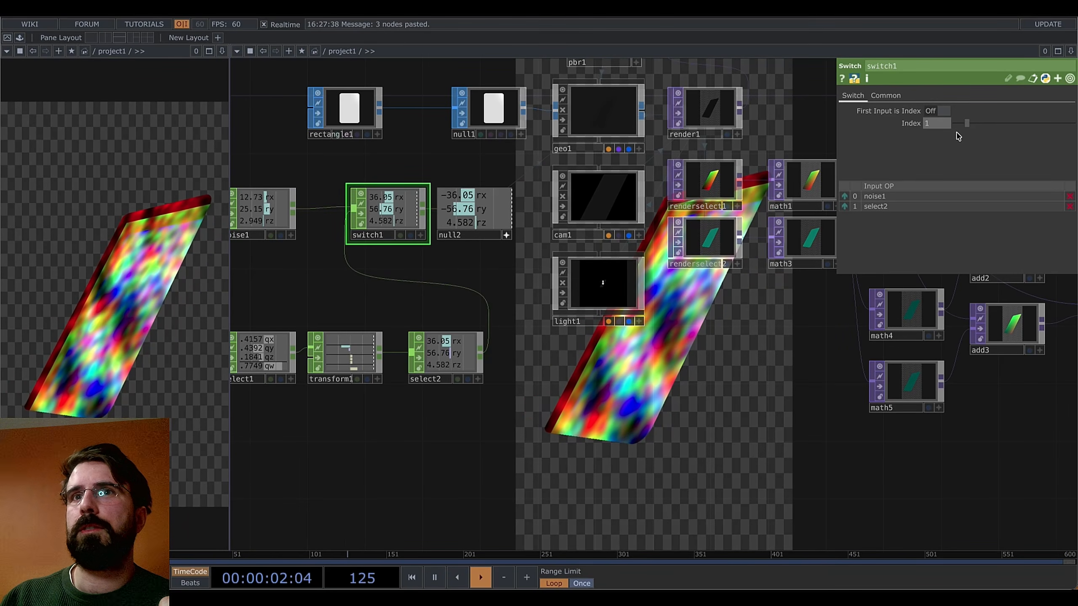
Pan past the render and math operators to reorder1 and box-select remap1, remap2 and remap3
drag(741, 408, 412, 396)
drag(779, 438, 749, 456)
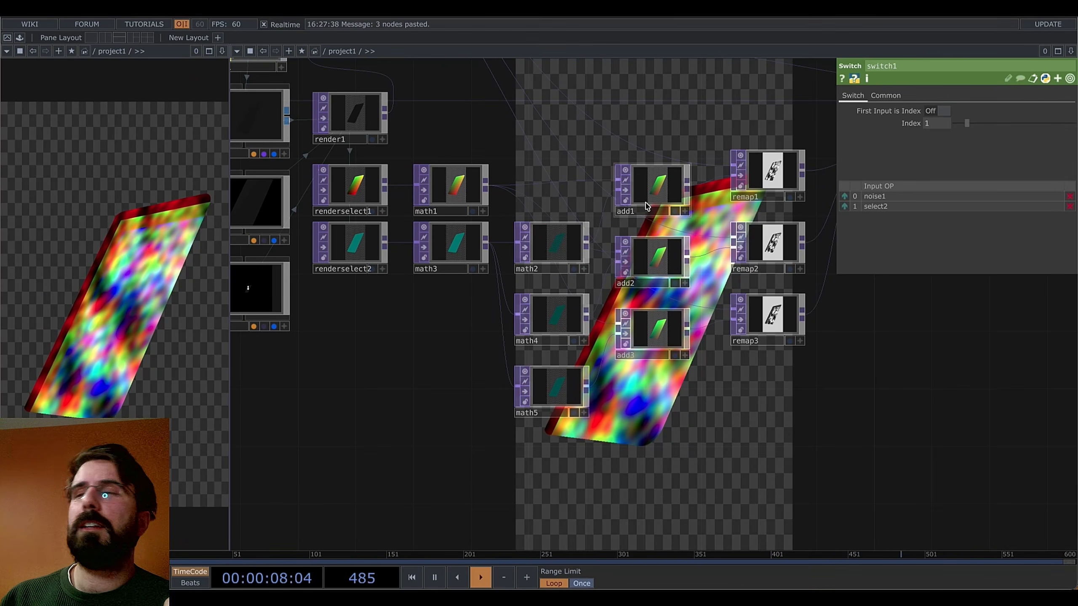
drag(835, 410, 794, 423)
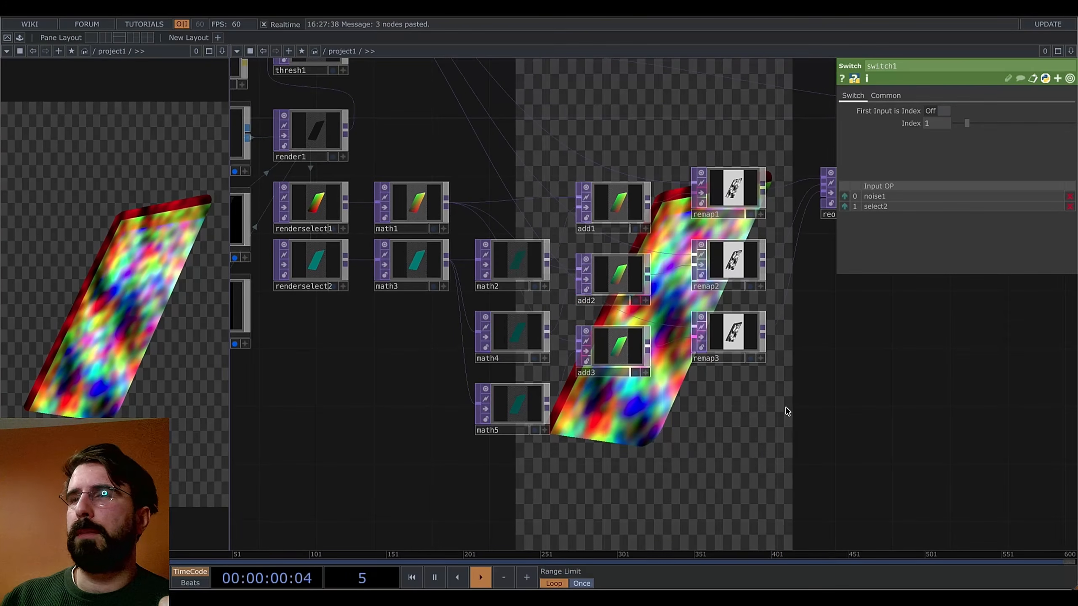
drag(866, 348, 805, 353)
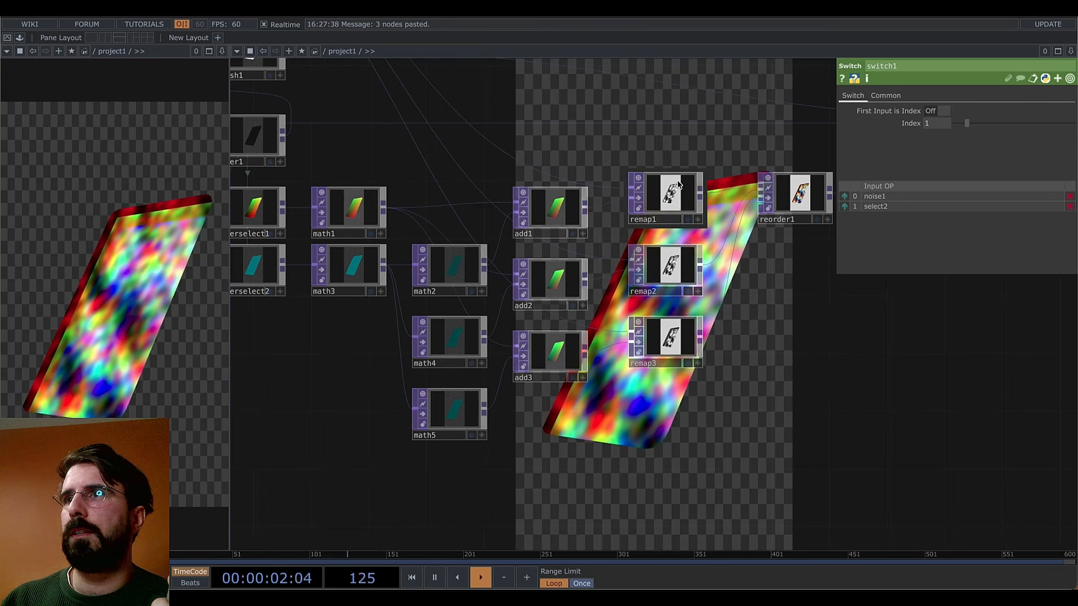
drag(656, 371, 657, 371)
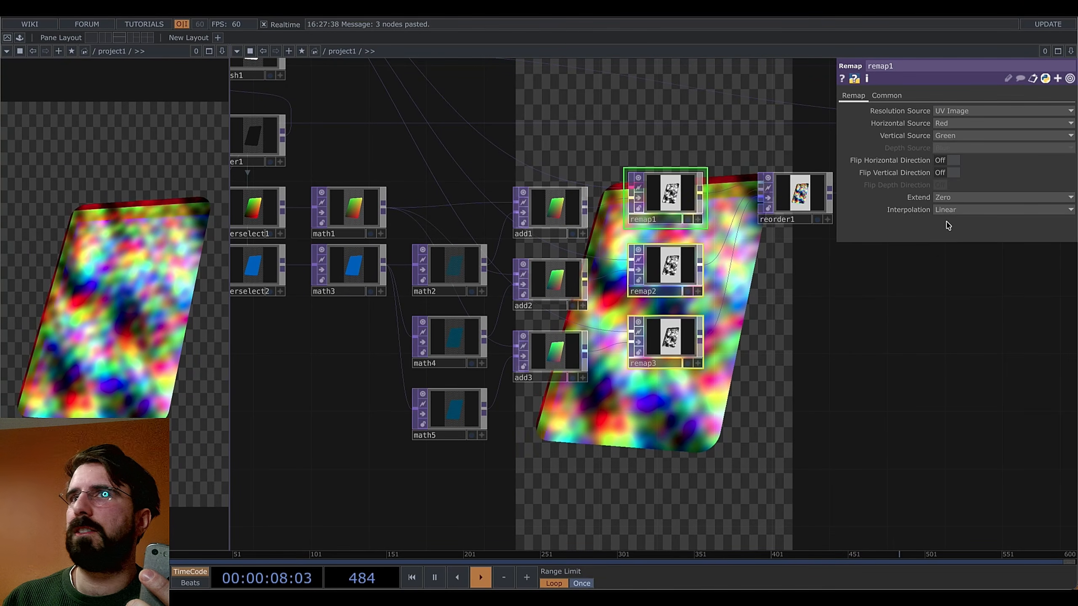
Select math1 to show its Pre-Add -0.5, Multiply 0.46 and Post-Add 0.5 settings
drag(835, 369, 896, 417)
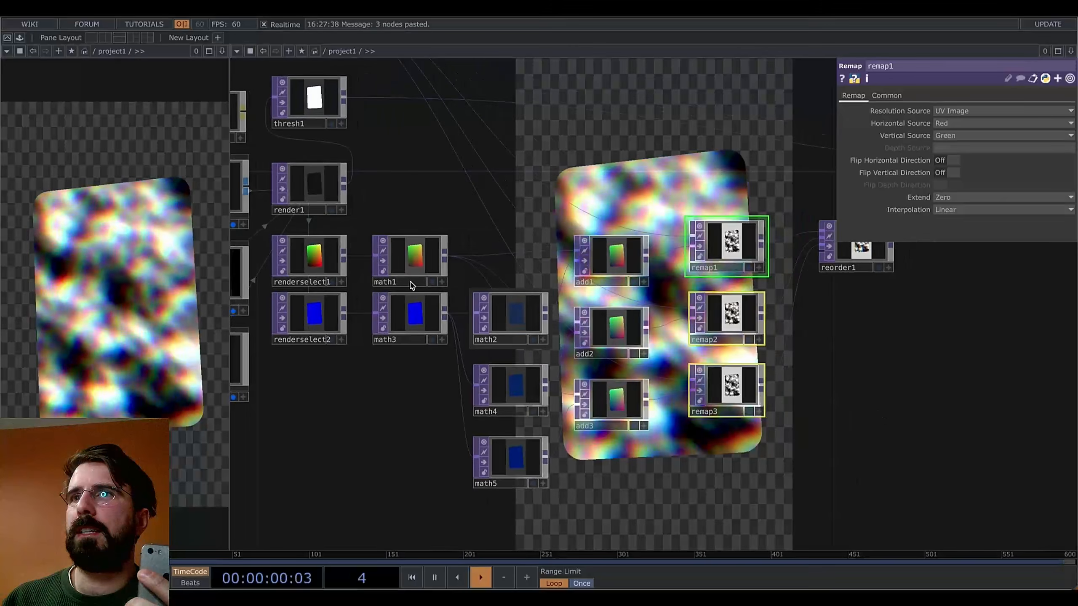
click(405, 261)
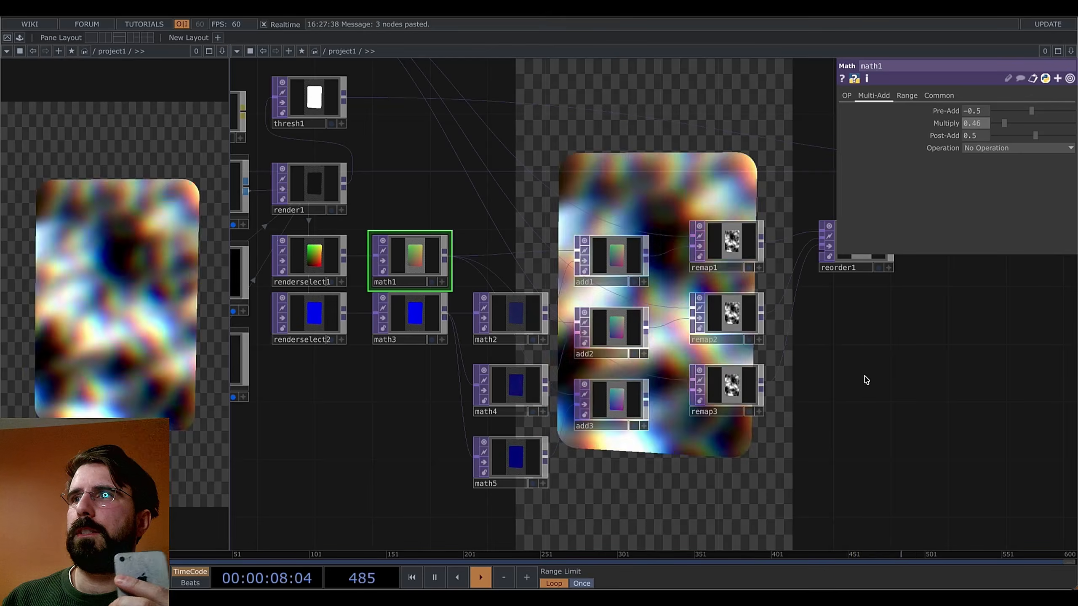
drag(864, 352, 844, 380)
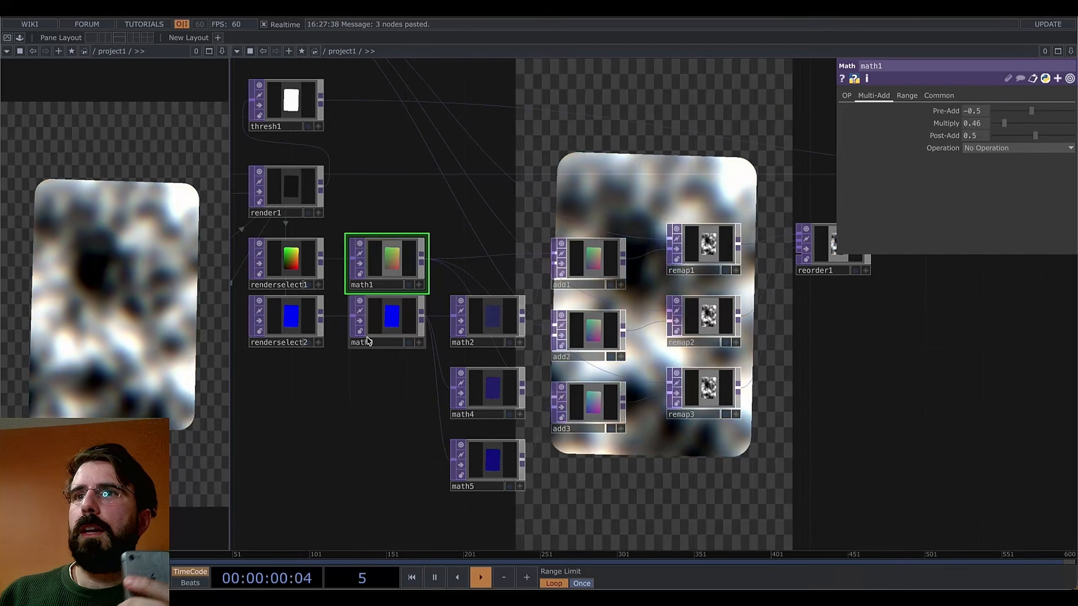
Set math3's Multiply to -0.79 for stronger colour separation
click(368, 335)
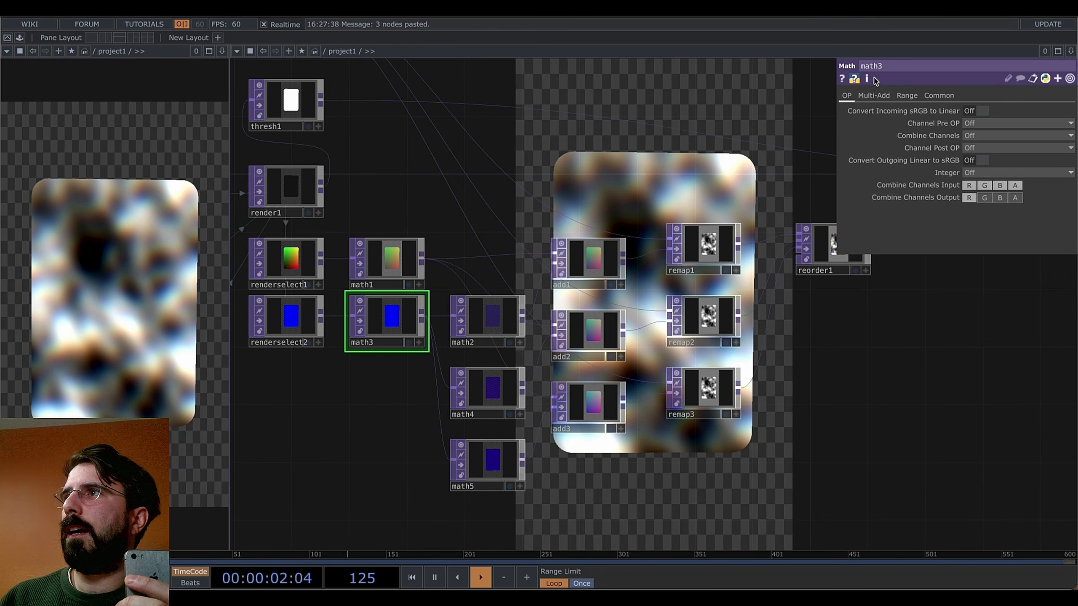
click(912, 97)
click(885, 99)
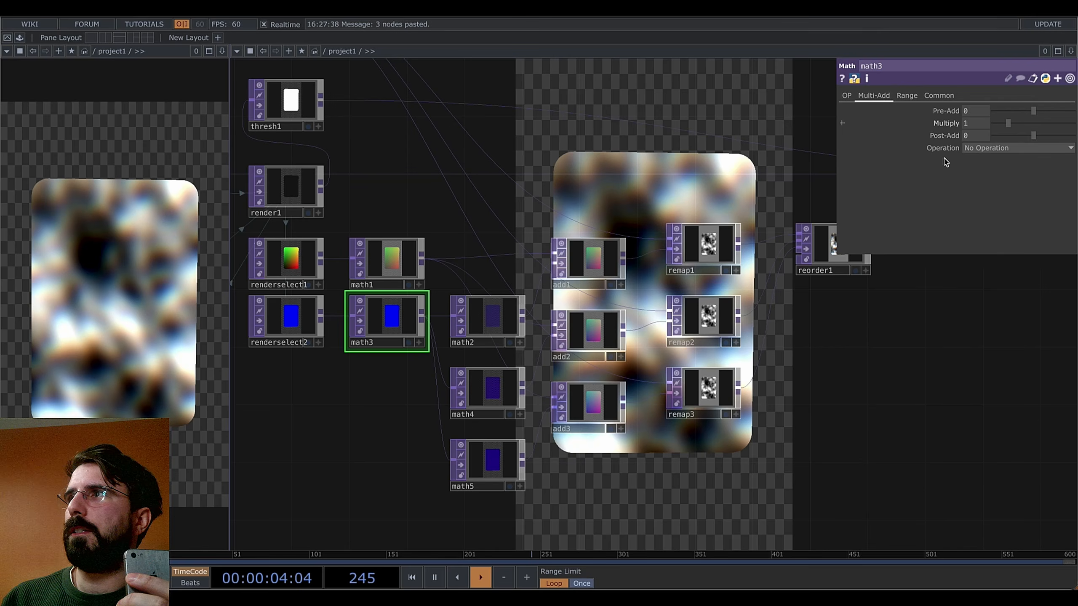
drag(878, 411, 948, 391)
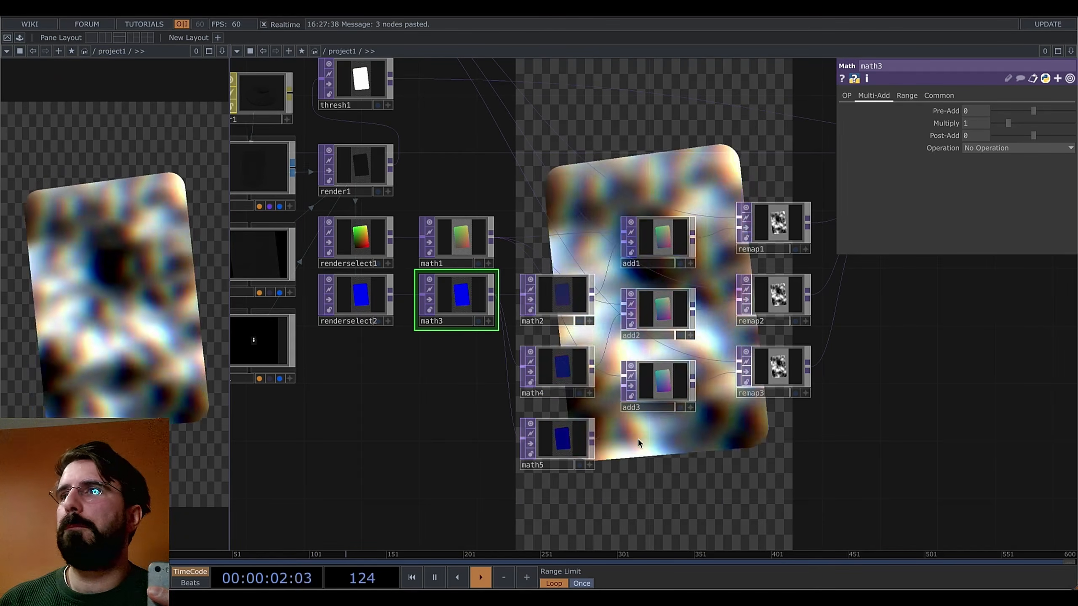
drag(860, 406, 747, 423)
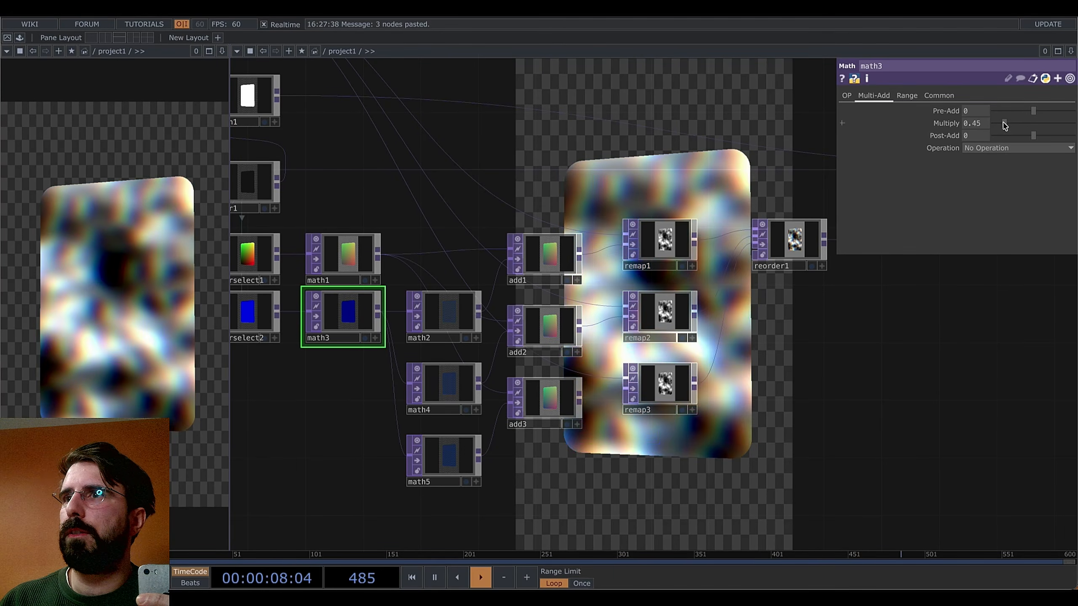
drag(1008, 123, 996, 127)
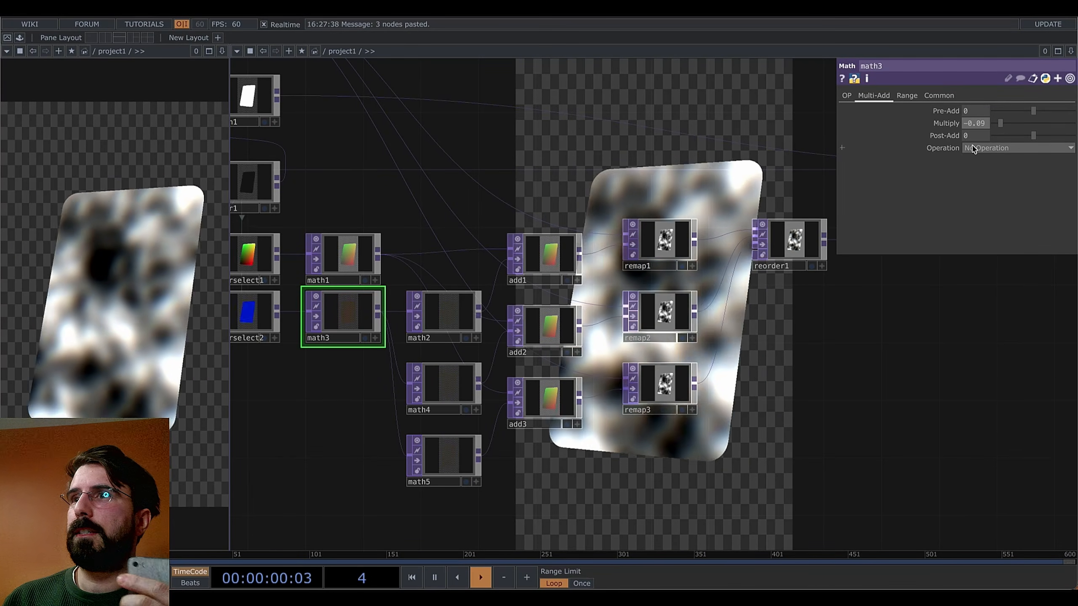
drag(1002, 123, 996, 124)
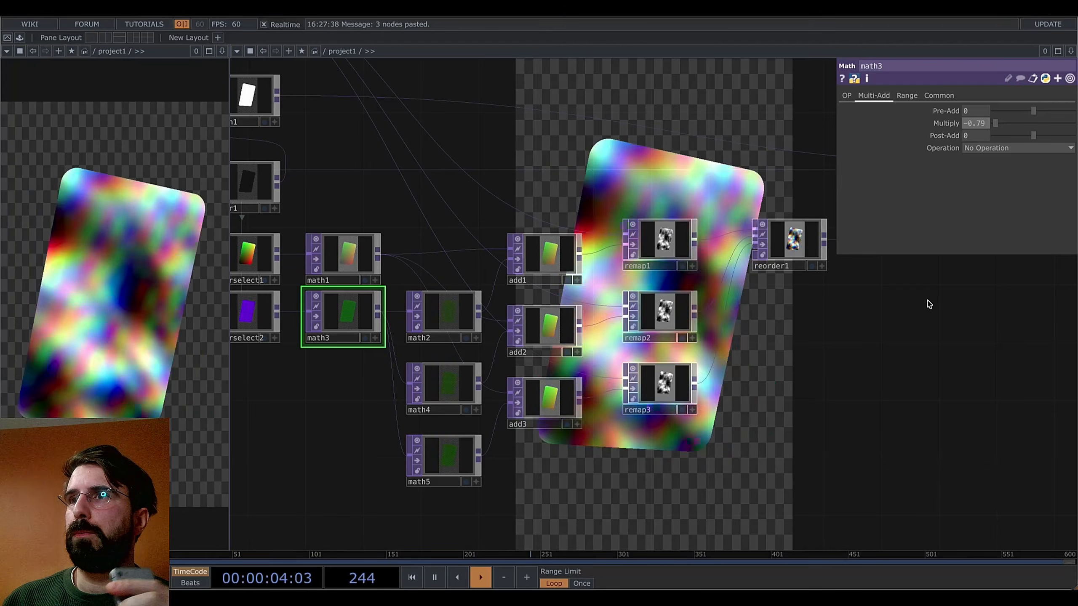
Set switch1's Index to 0 so the card rotation follows noise1
drag(834, 373, 885, 358)
scroll(885, 359, down, 1)
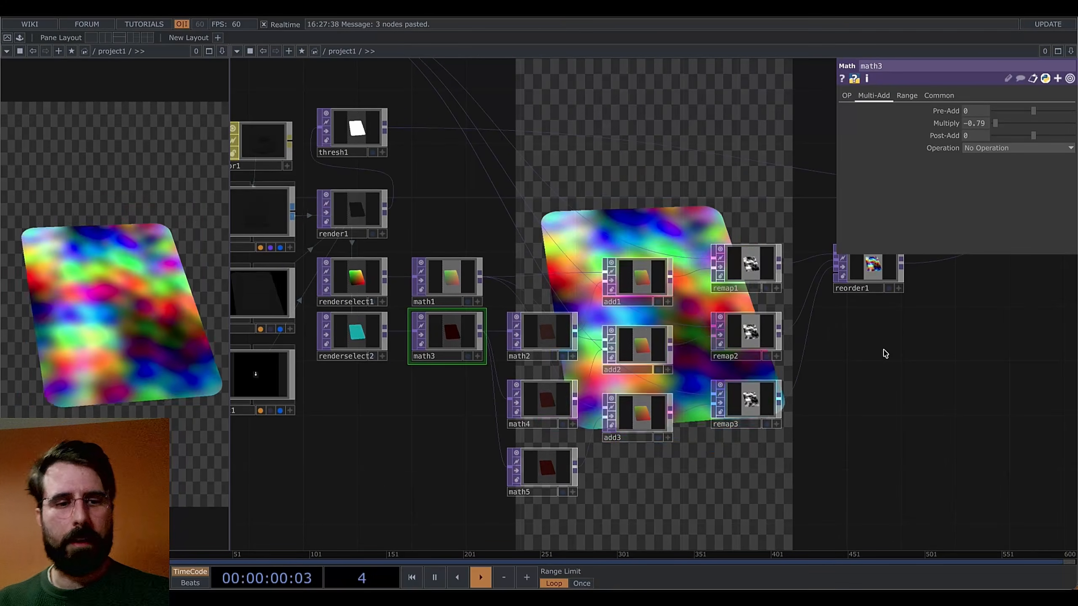
drag(465, 420, 811, 418)
click(401, 327)
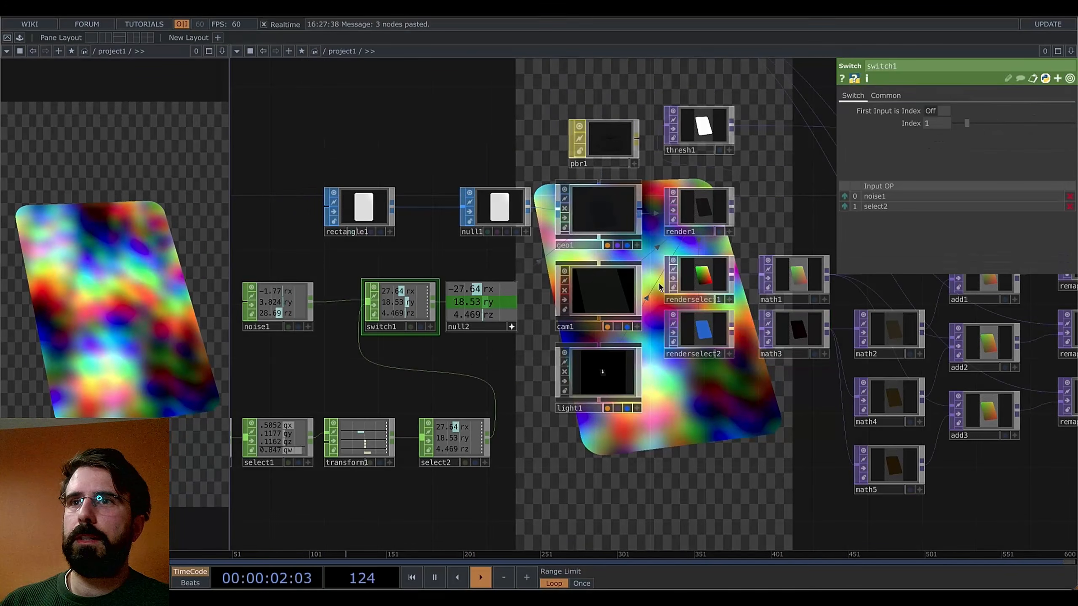
drag(963, 123, 931, 131)
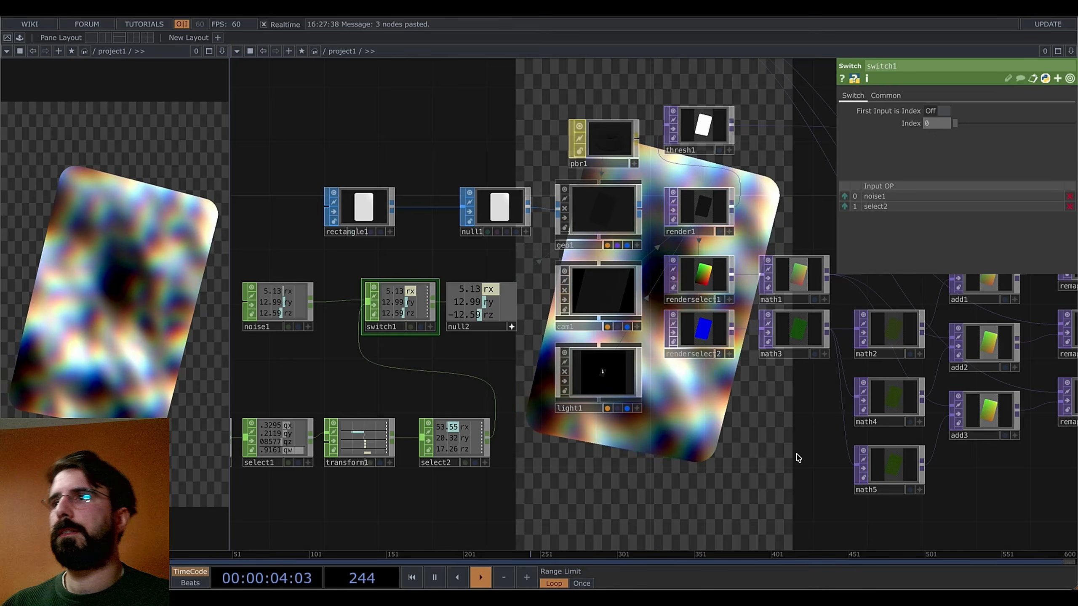
drag(777, 442, 725, 416)
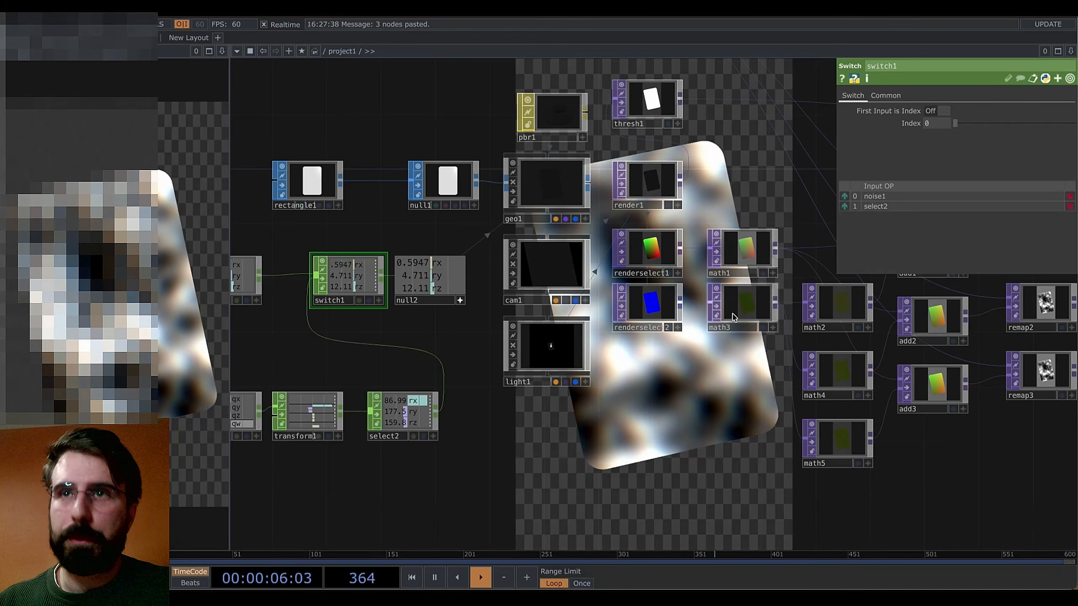
key(super+Tab)
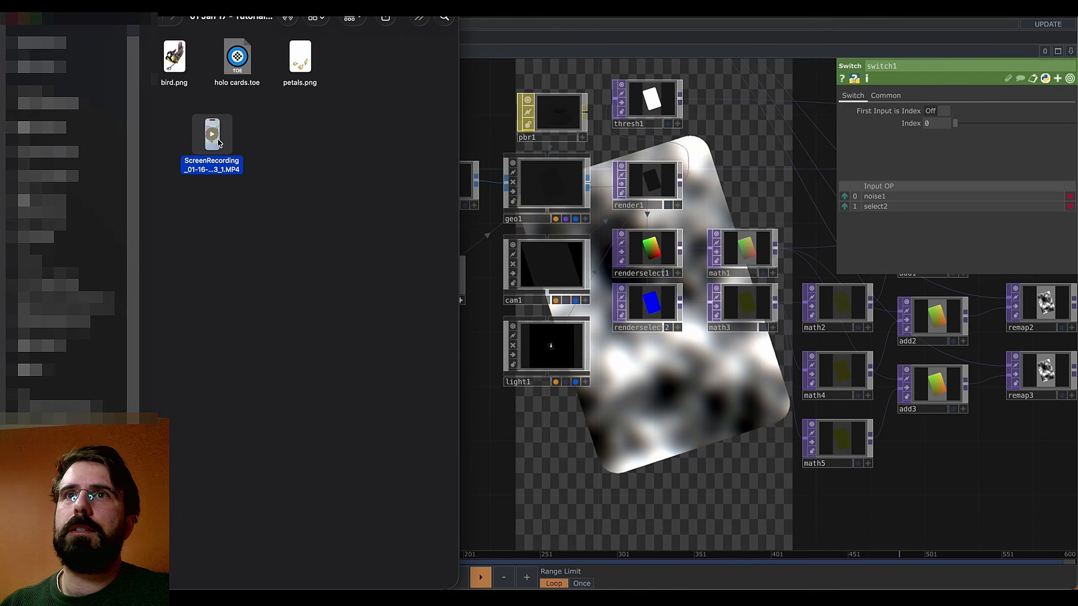
Play the holographic trading card reference recording in Quick Look, then close it
key(space)
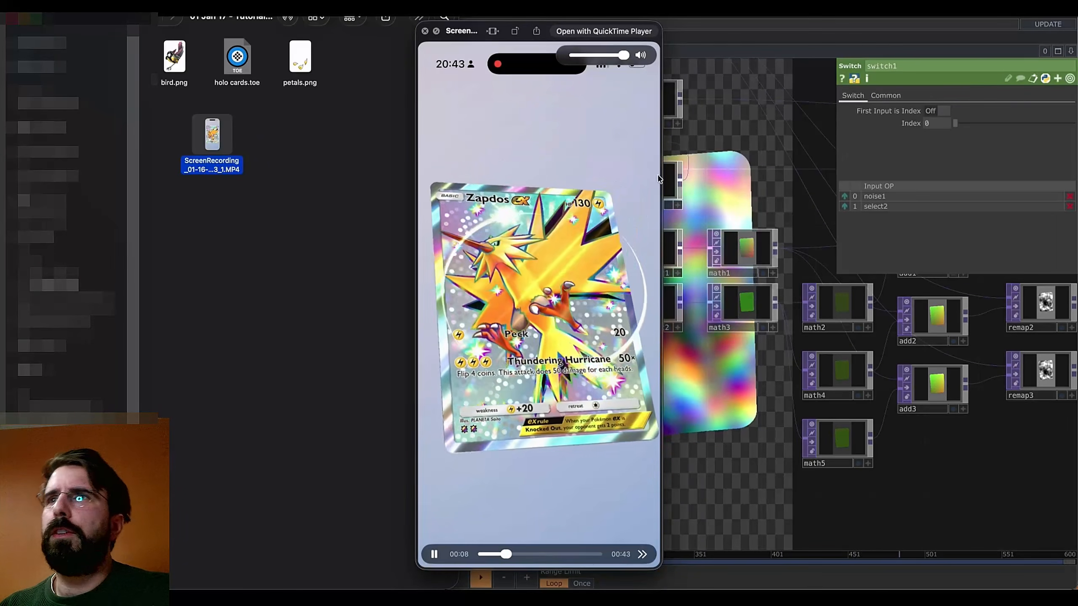
click(425, 32)
Add a Noise TOP, noise3, wired from noise2's output and review its output settings
click(719, 428)
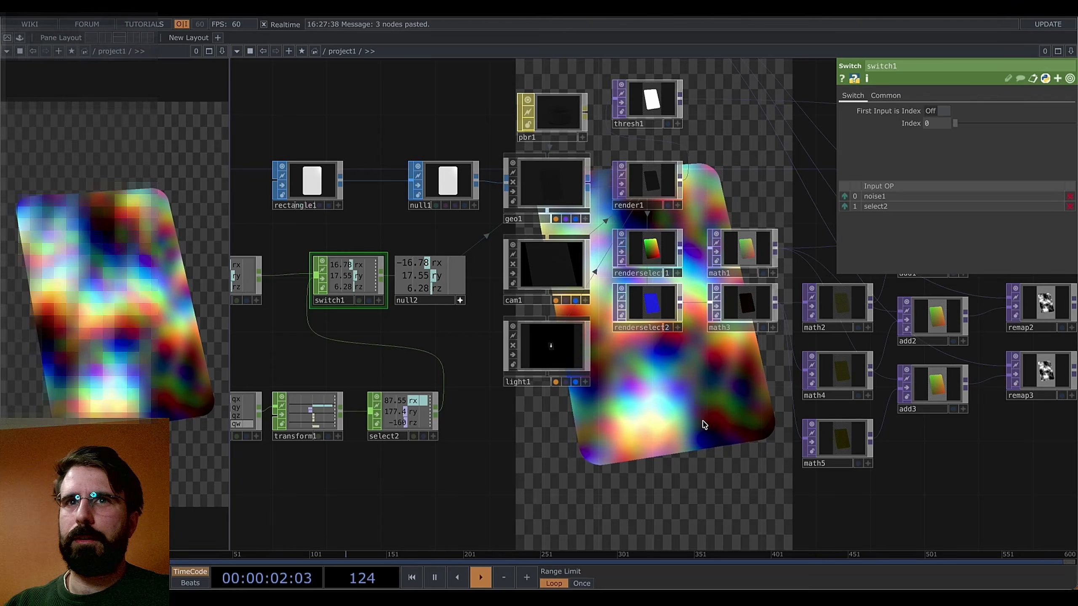
scroll(686, 426, down, 3)
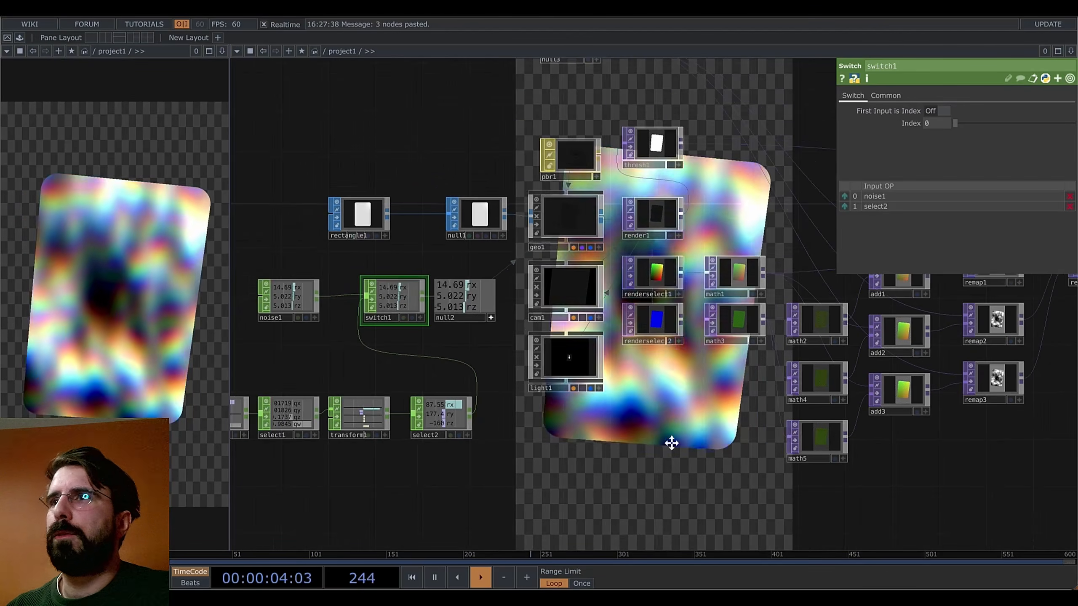
drag(672, 444, 651, 488)
scroll(685, 450, down, 1)
drag(485, 205, 643, 365)
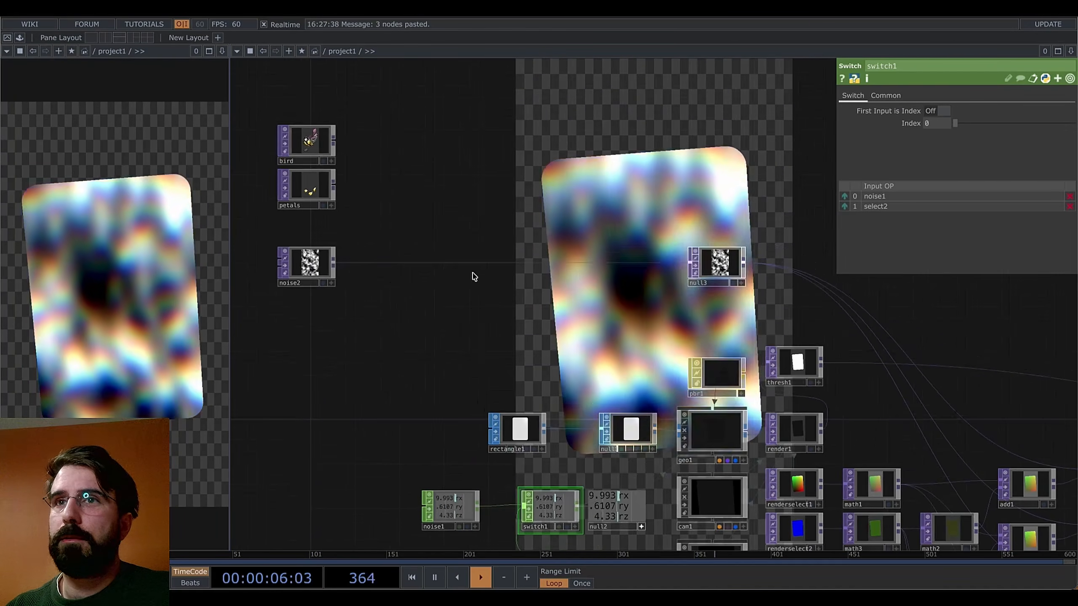
right_click(335, 260)
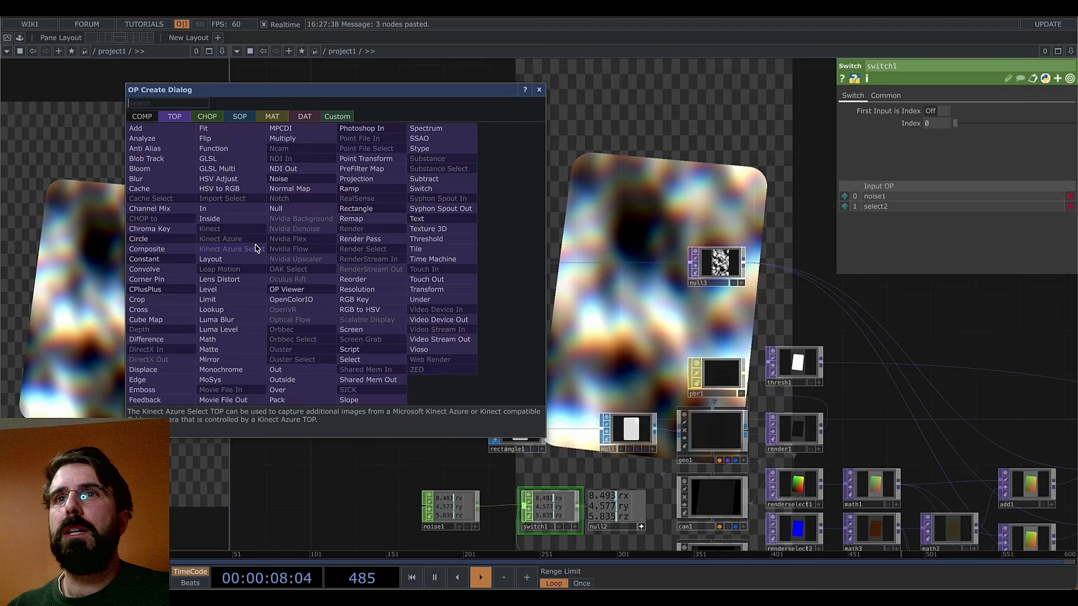
key(Escape)
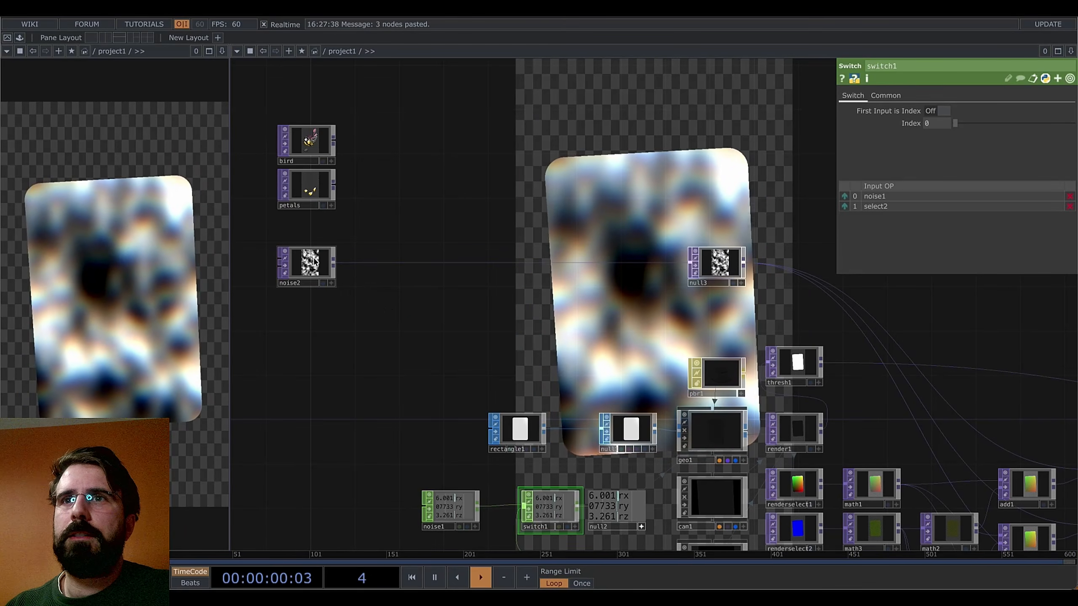
click(409, 321)
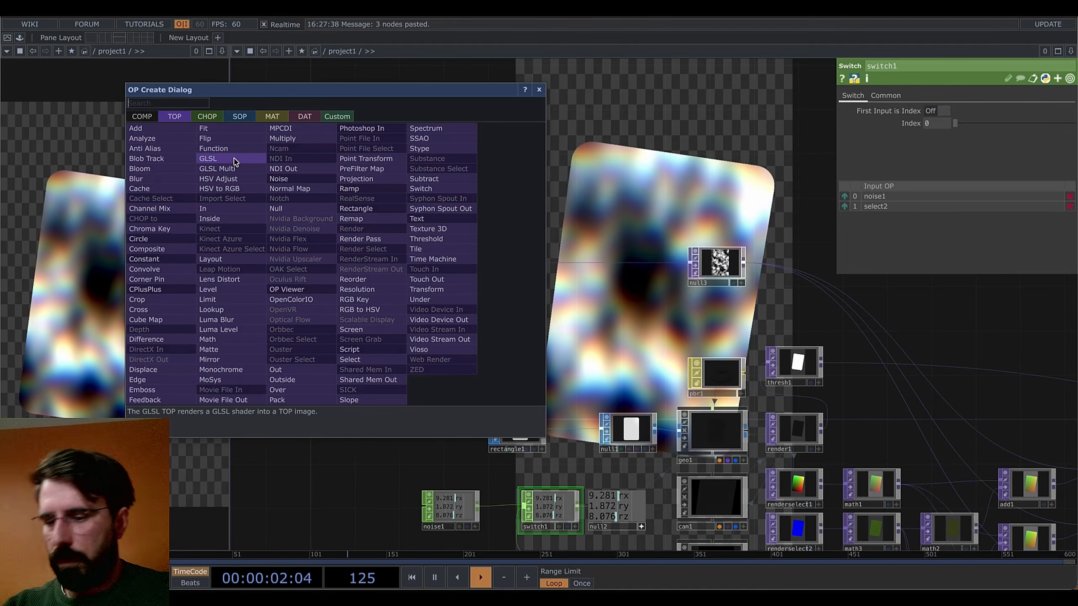
text(nois)
key(Return)
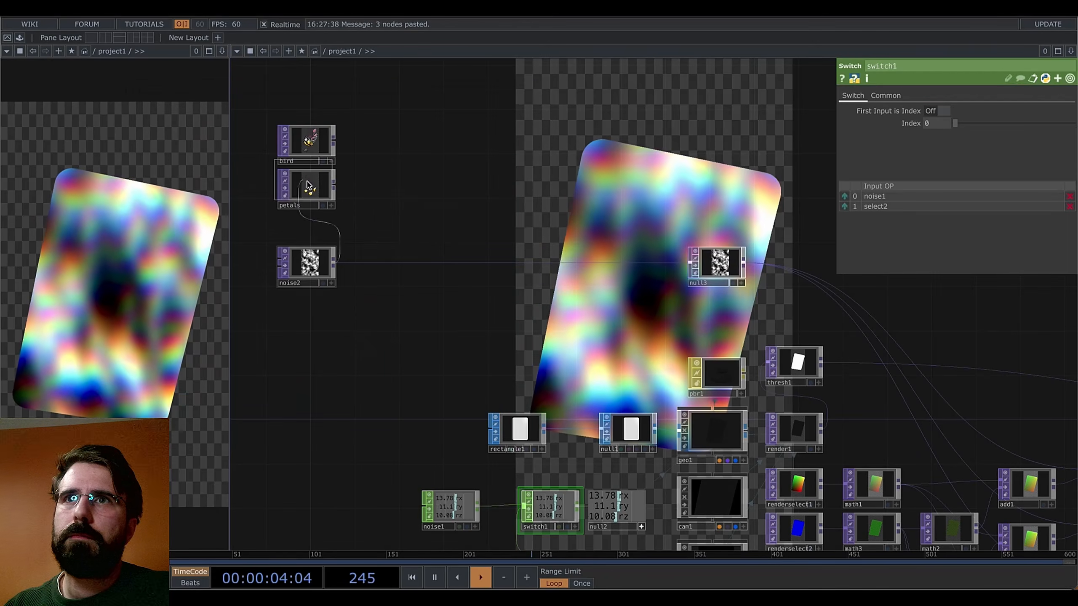
click(443, 219)
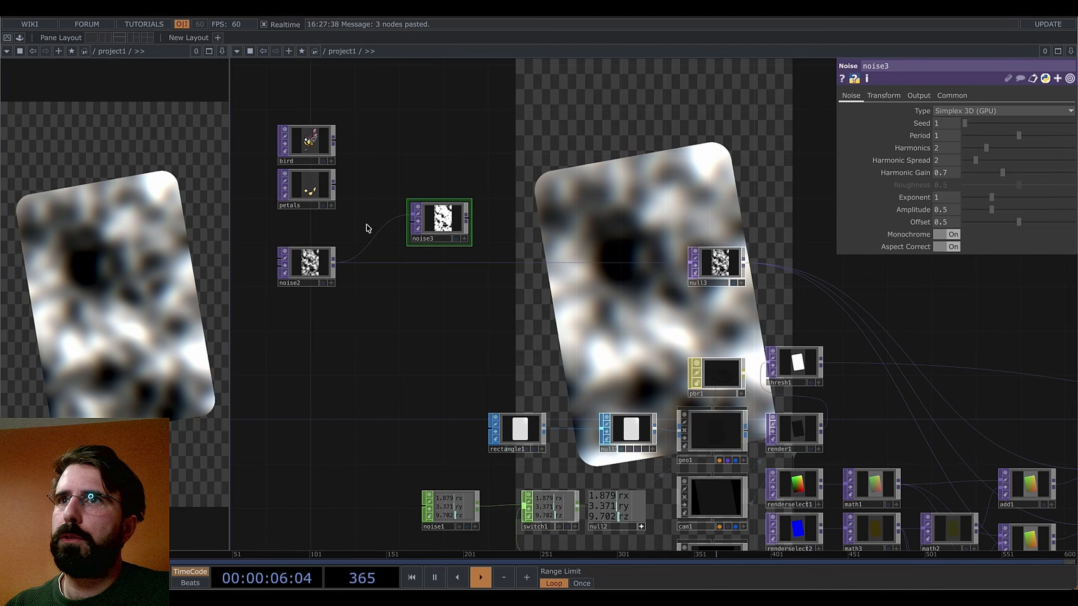
click(918, 96)
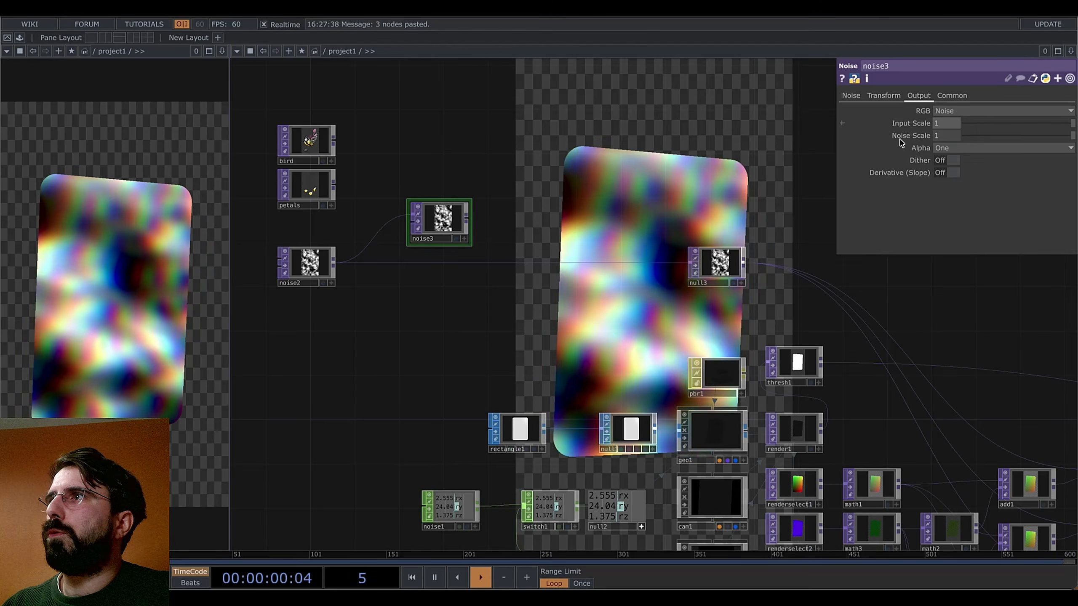
scroll(421, 216, up, 5)
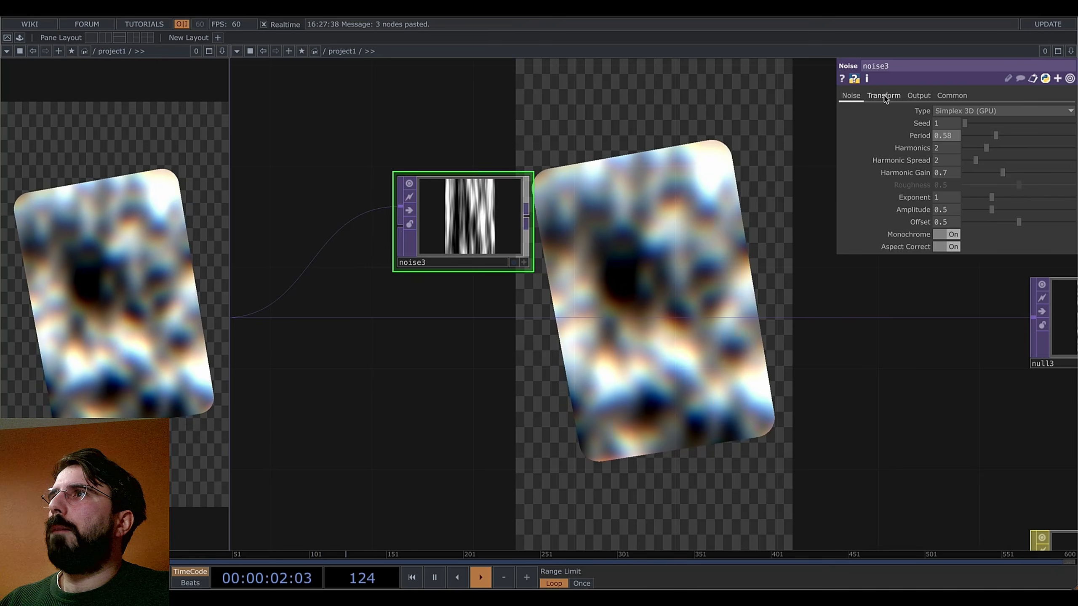
Set noise3's transform order to Translate Rotate Scale and its Z rotation to 0
click(883, 96)
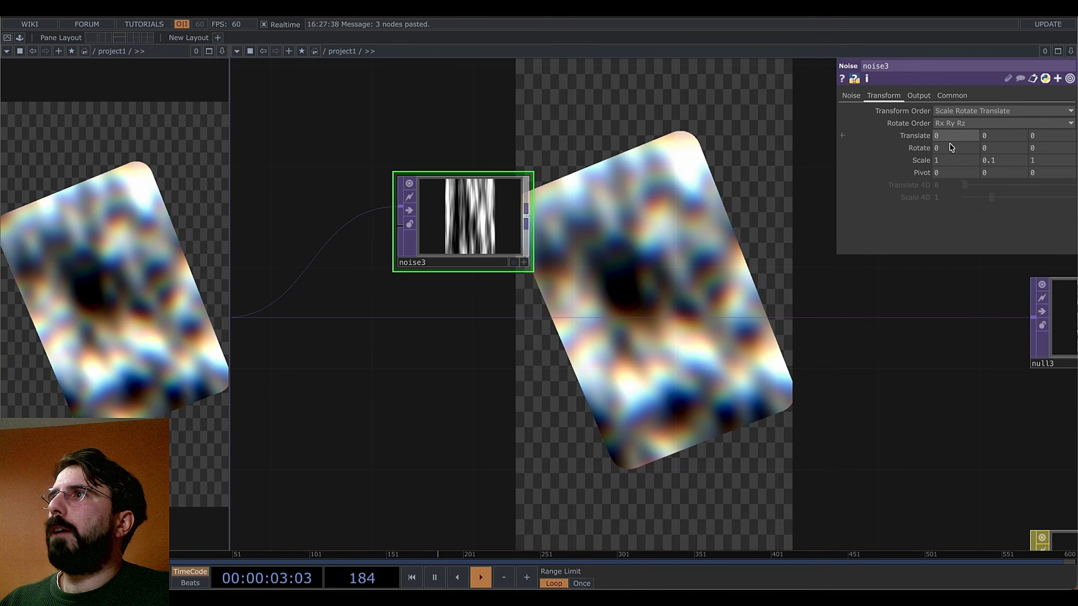
click(970, 111)
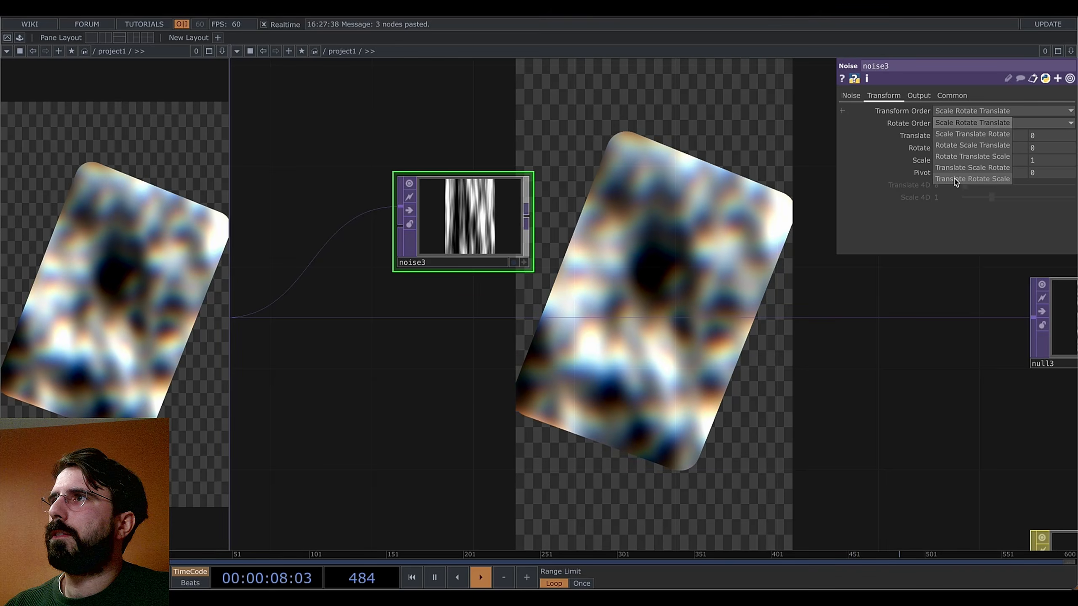
click(955, 179)
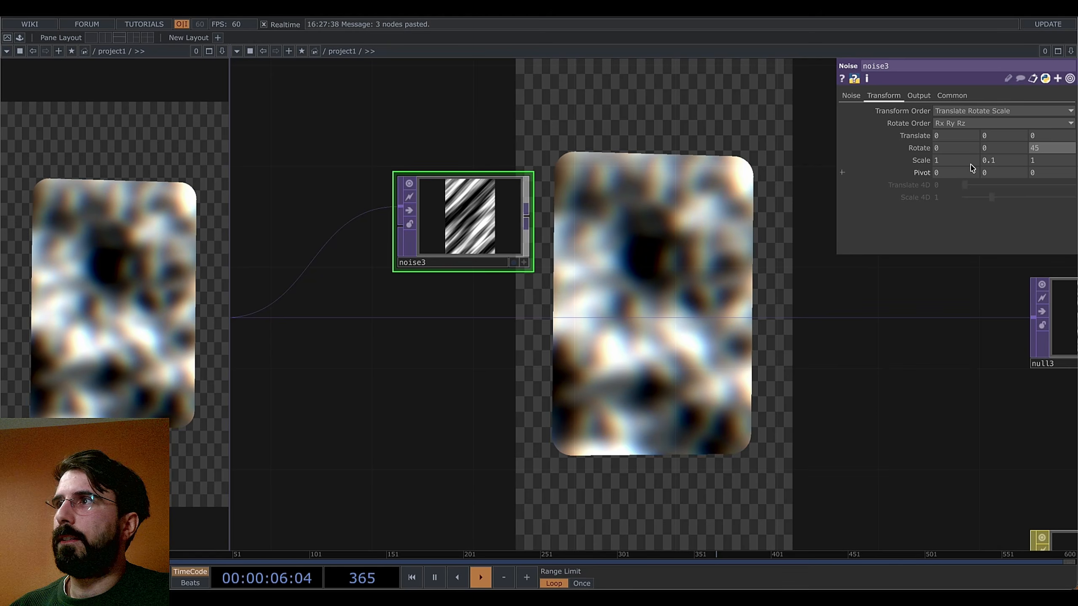
text(0)
key(Return)
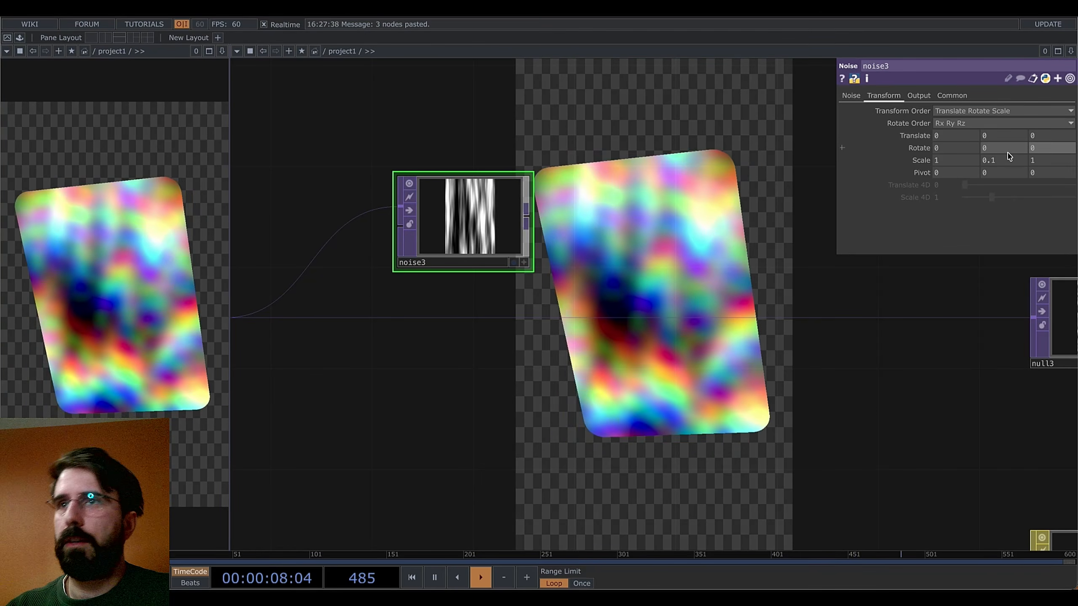
Try a Transform TOP after noise3 with rotation and Mirror extend, then delete it
right_click(532, 228)
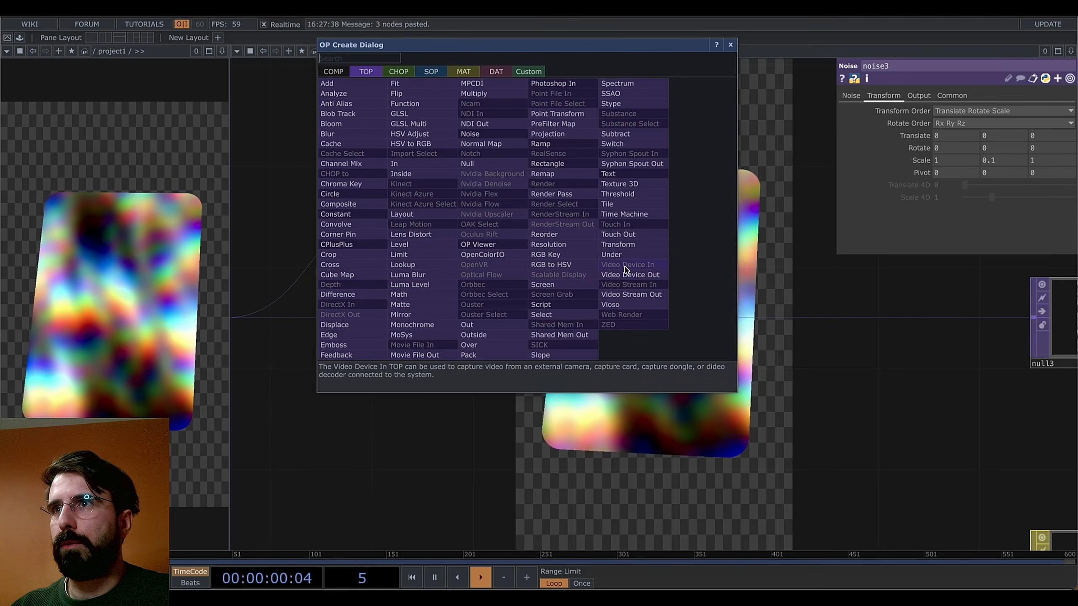
click(618, 244)
click(613, 219)
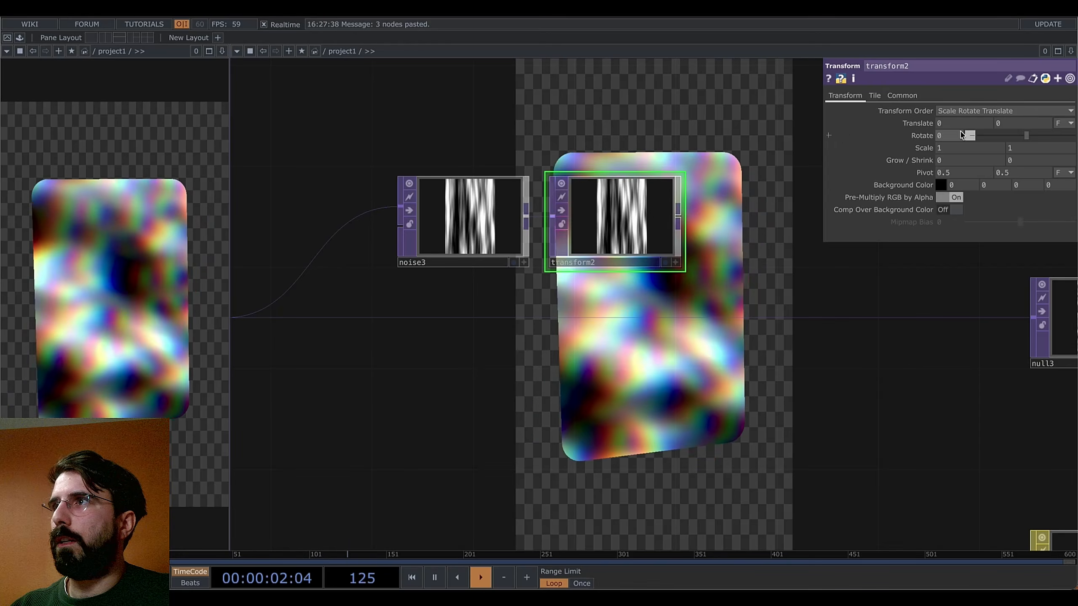
drag(1026, 137, 1018, 138)
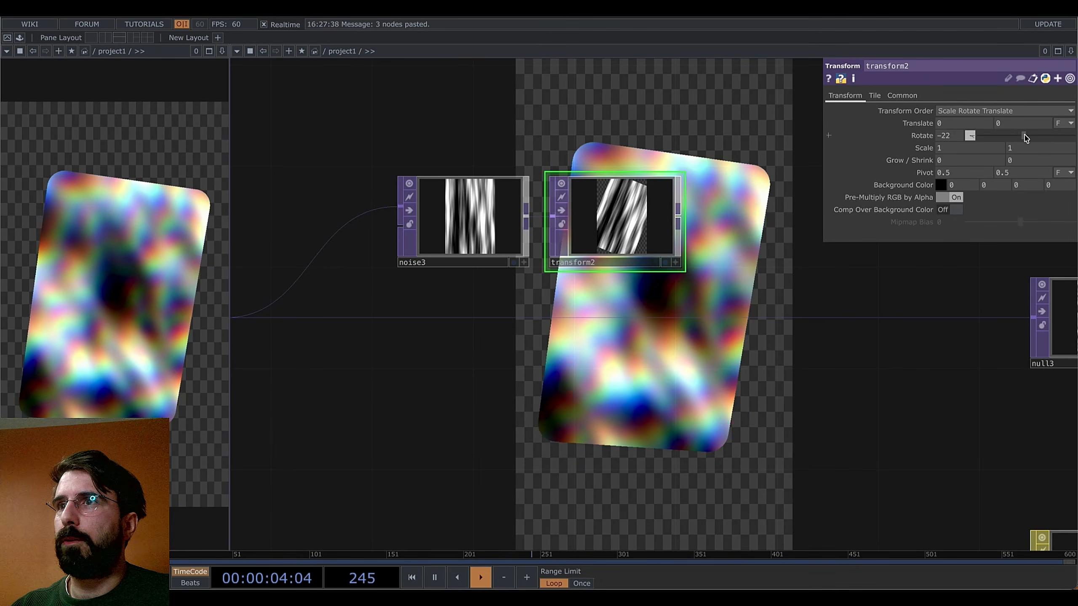
click(874, 95)
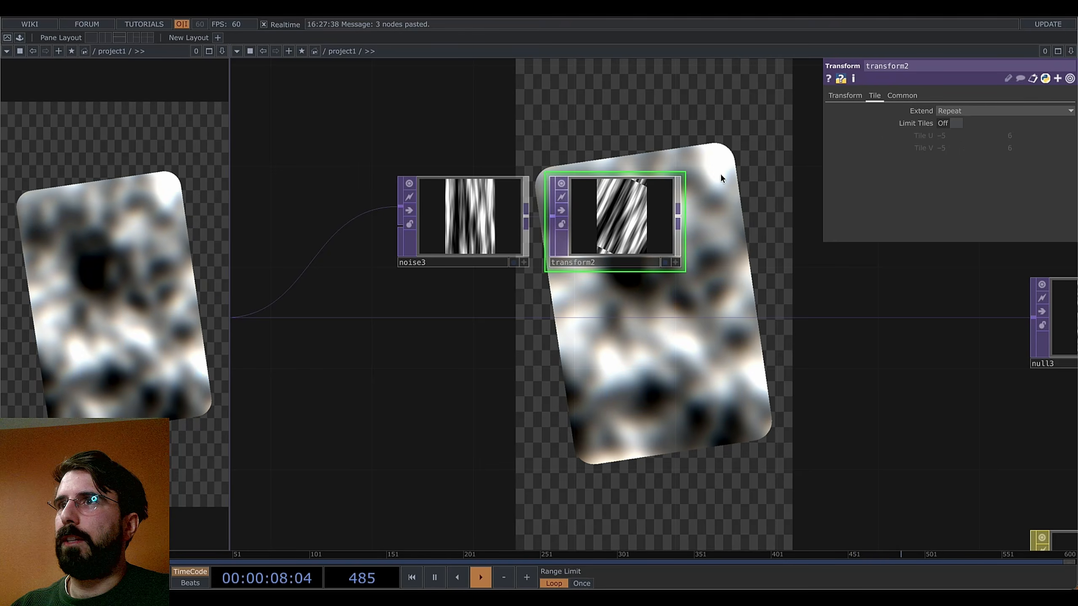
click(948, 157)
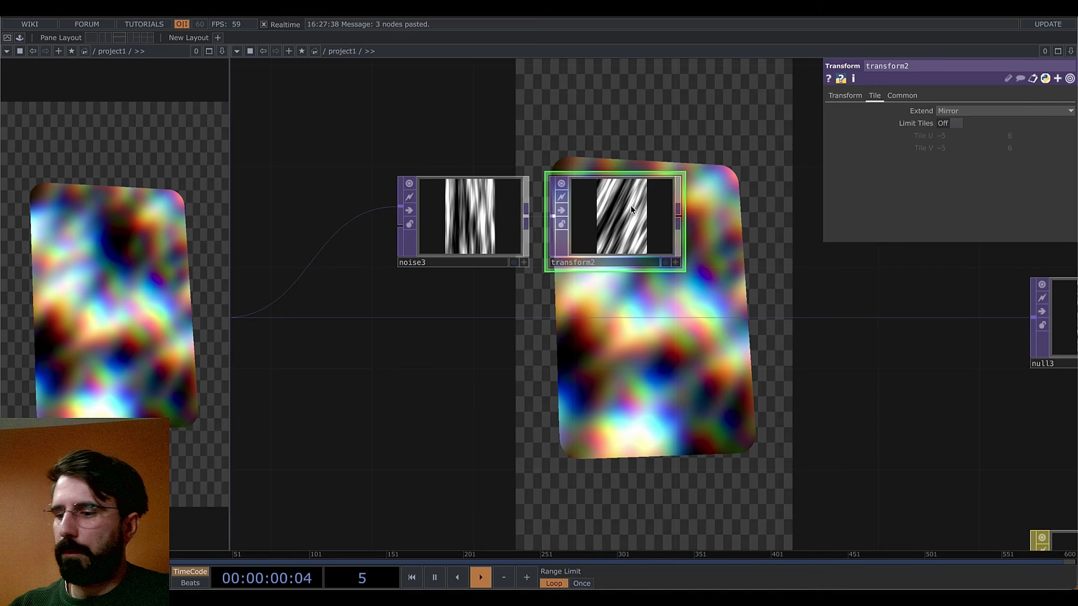
key(Delete)
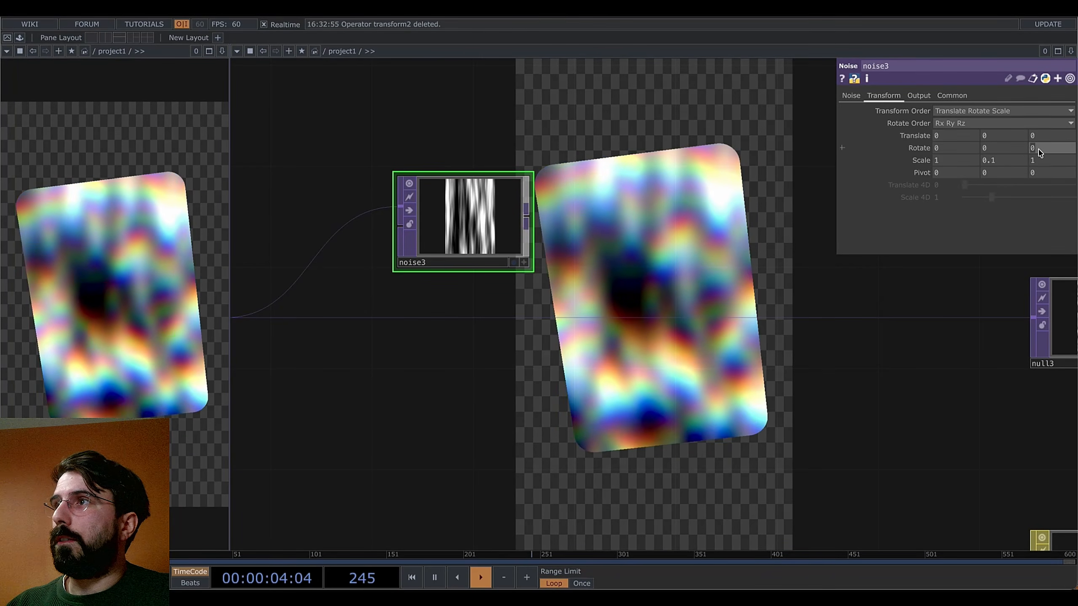
Set noise3's Z rotation to 45 for diagonal stripes
click(1041, 148)
text(45)
key(Return)
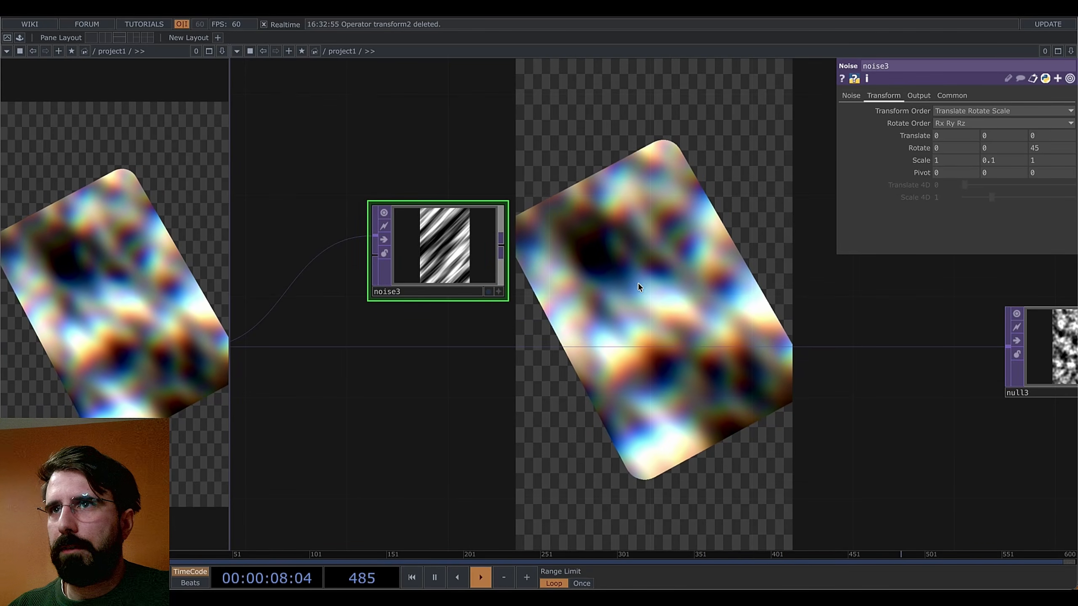
drag(639, 283, 609, 350)
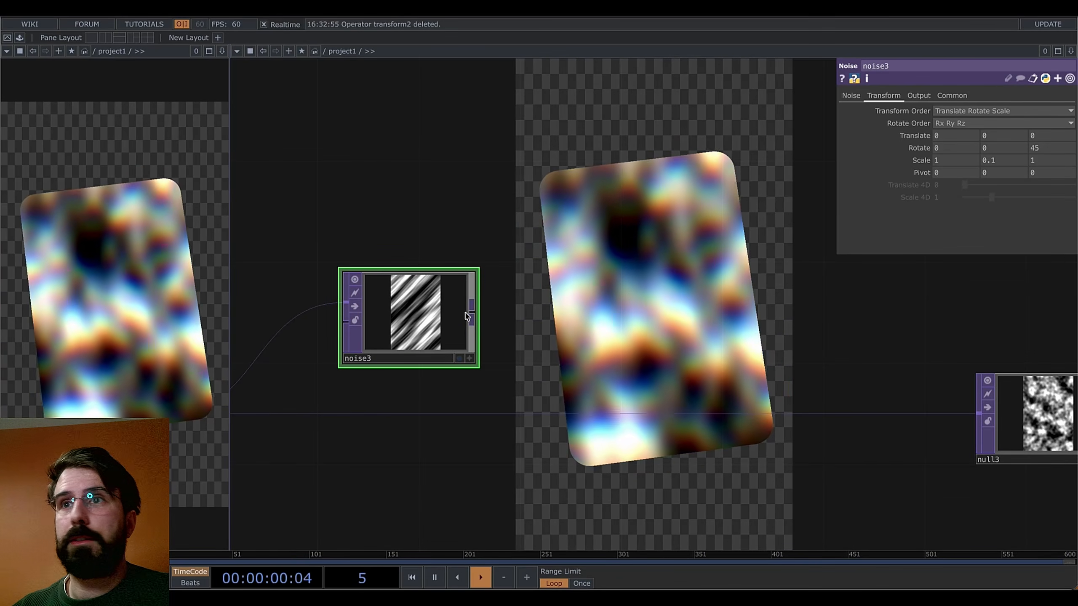
Nudge noise3 slightly upward and pan the network to centre on it
drag(641, 316, 499, 323)
drag(290, 316, 295, 288)
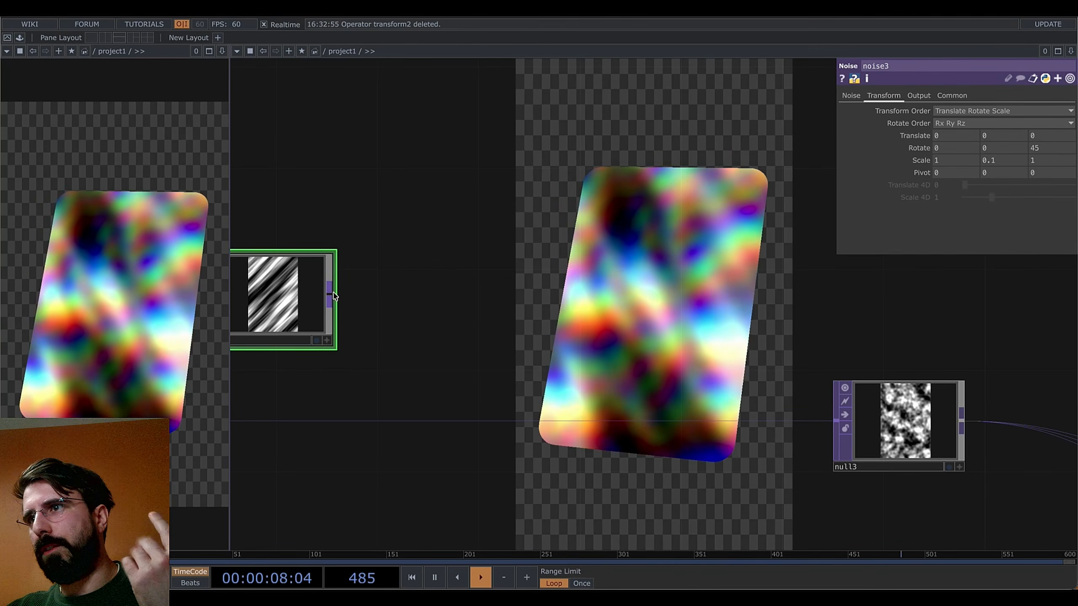
scroll(397, 265, up, 1)
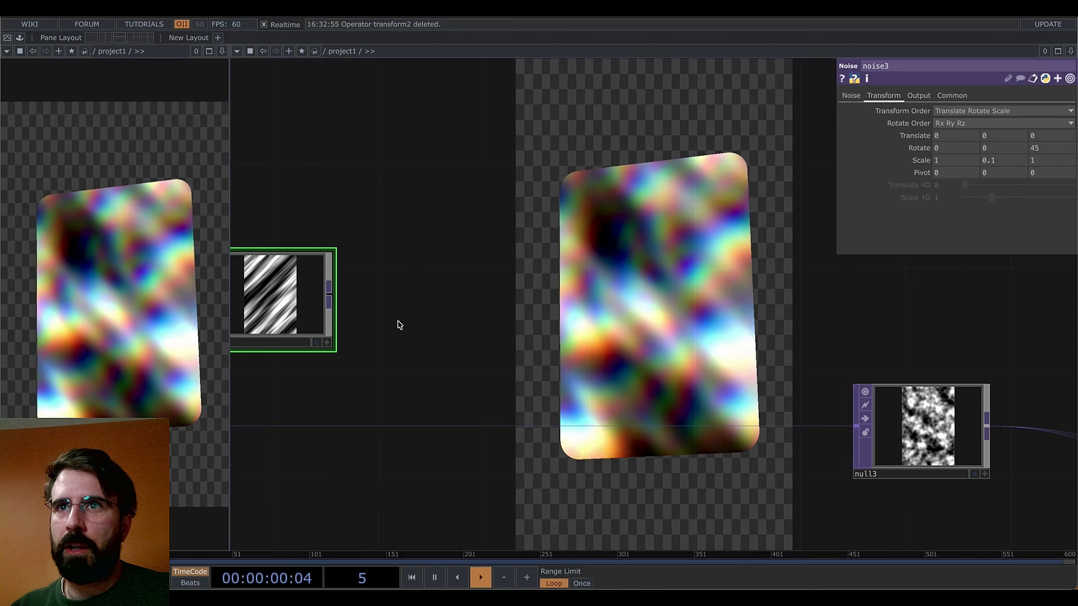
scroll(552, 327, down, 1)
drag(692, 391, 560, 268)
scroll(559, 268, down, 3)
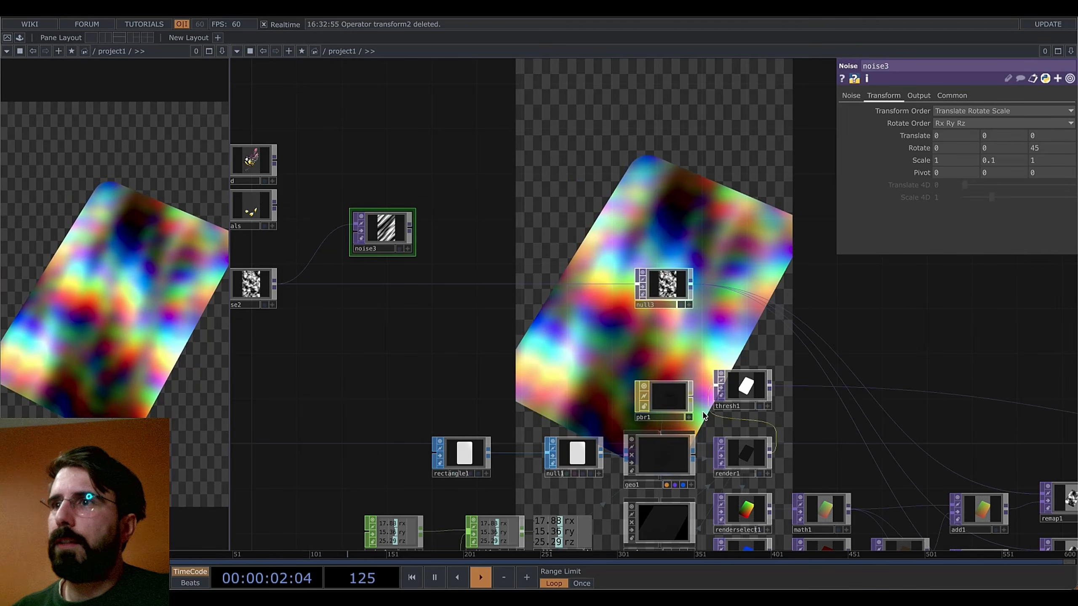
drag(703, 416, 620, 357)
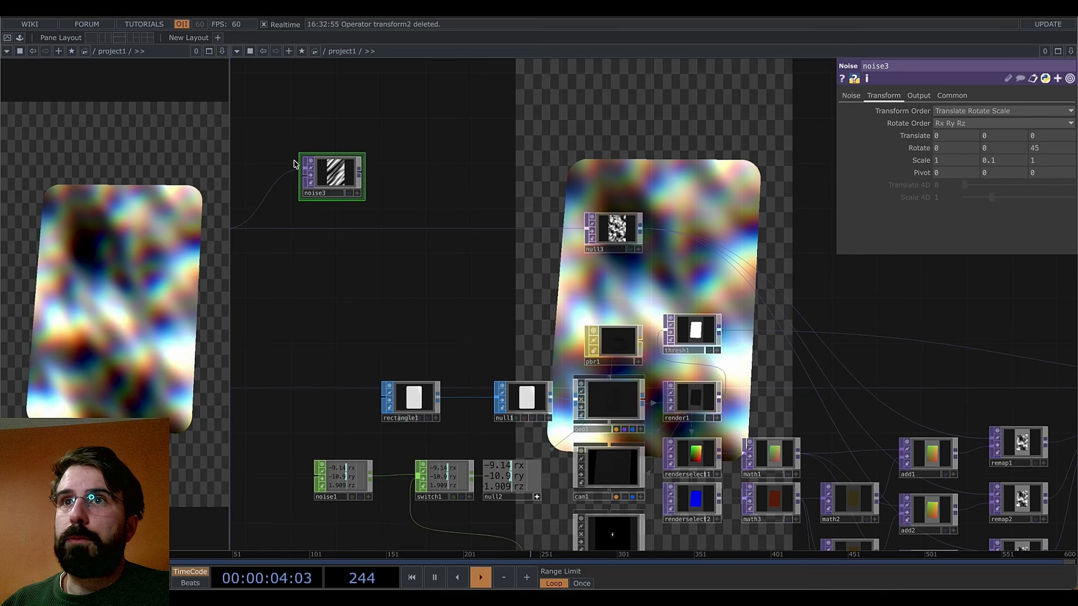
scroll(384, 178, up, 6)
scroll(548, 243, down, 5)
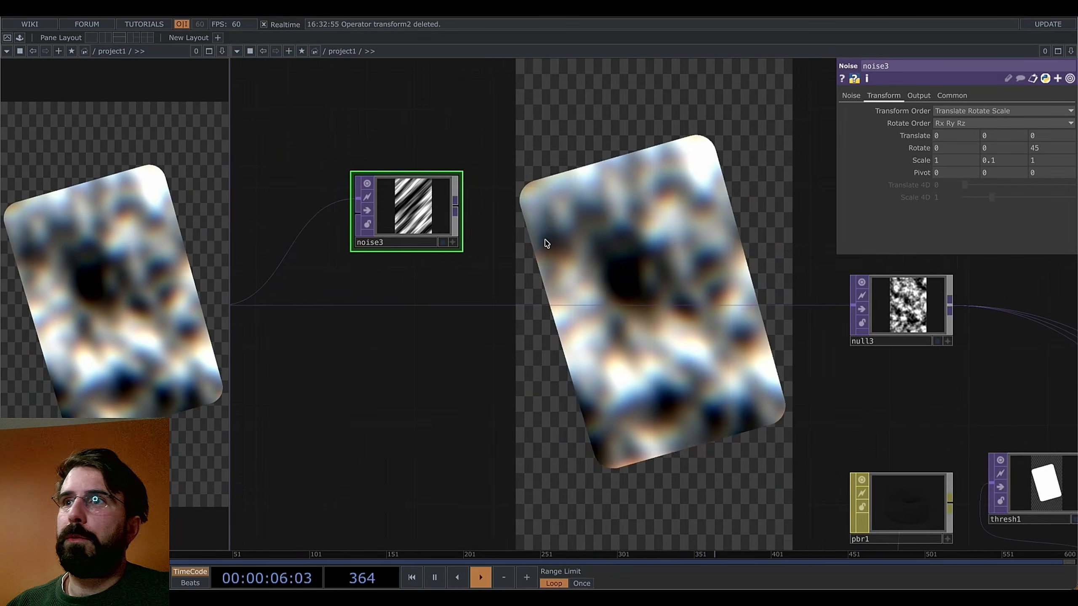
drag(575, 237, 539, 246)
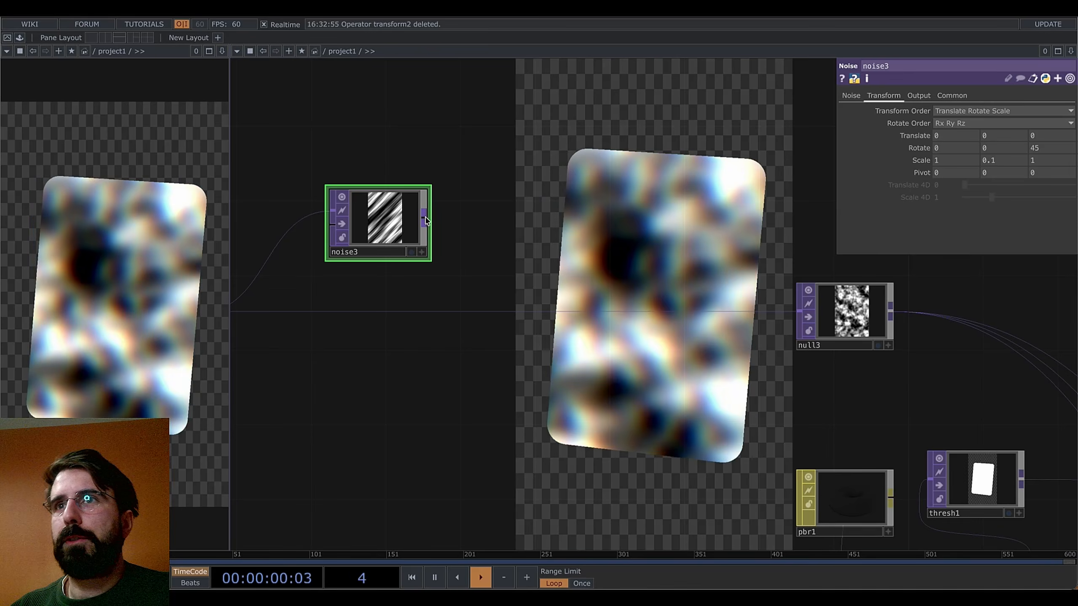
Add a Slope TOP, slope1, wired from noise3 and place it beside noise3
right_click(425, 221)
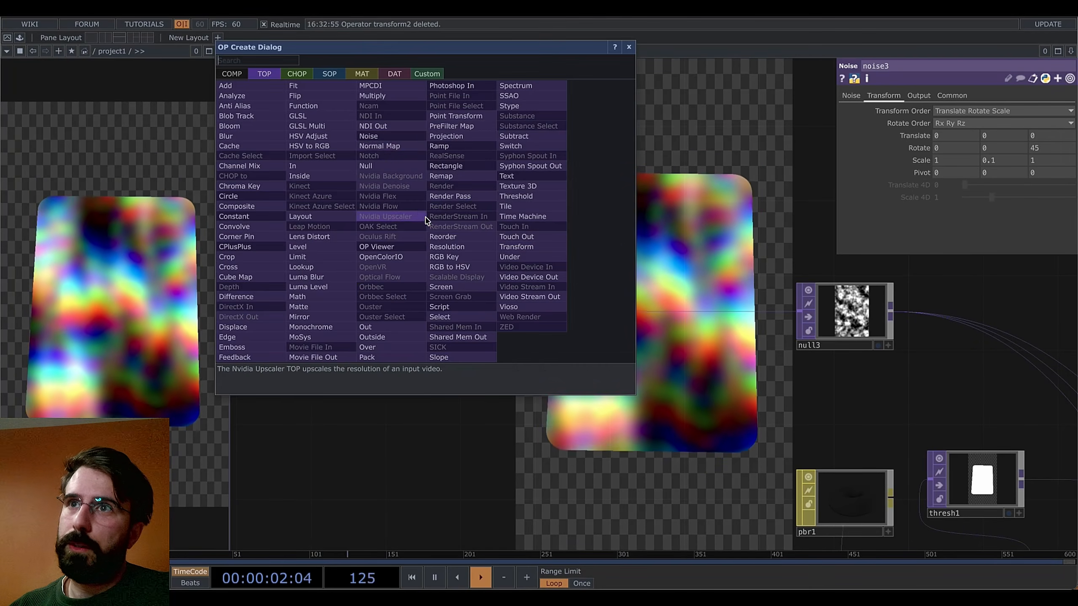
click(441, 358)
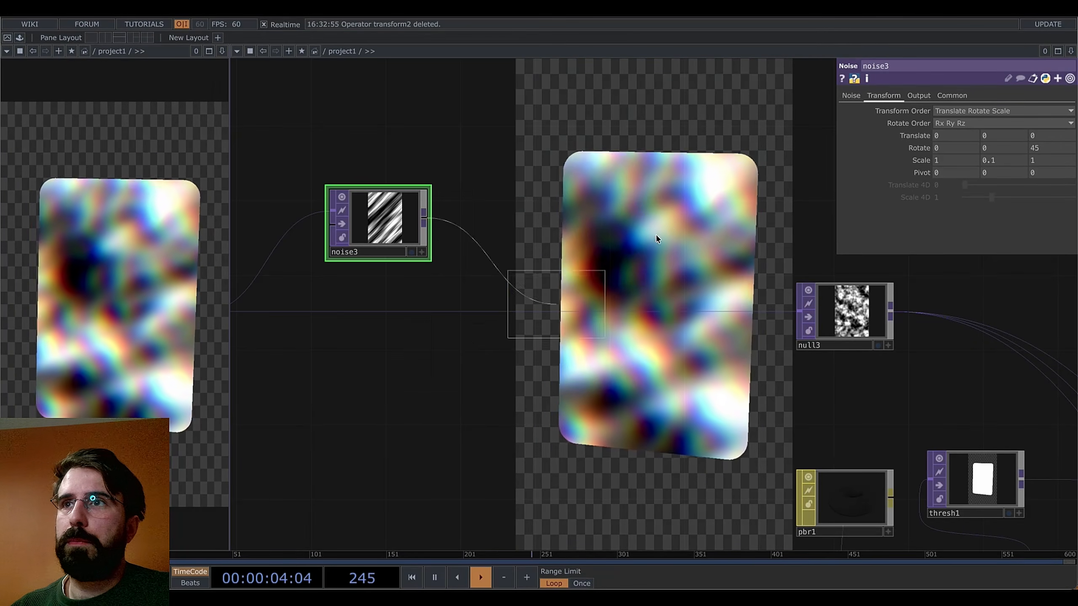
click(702, 225)
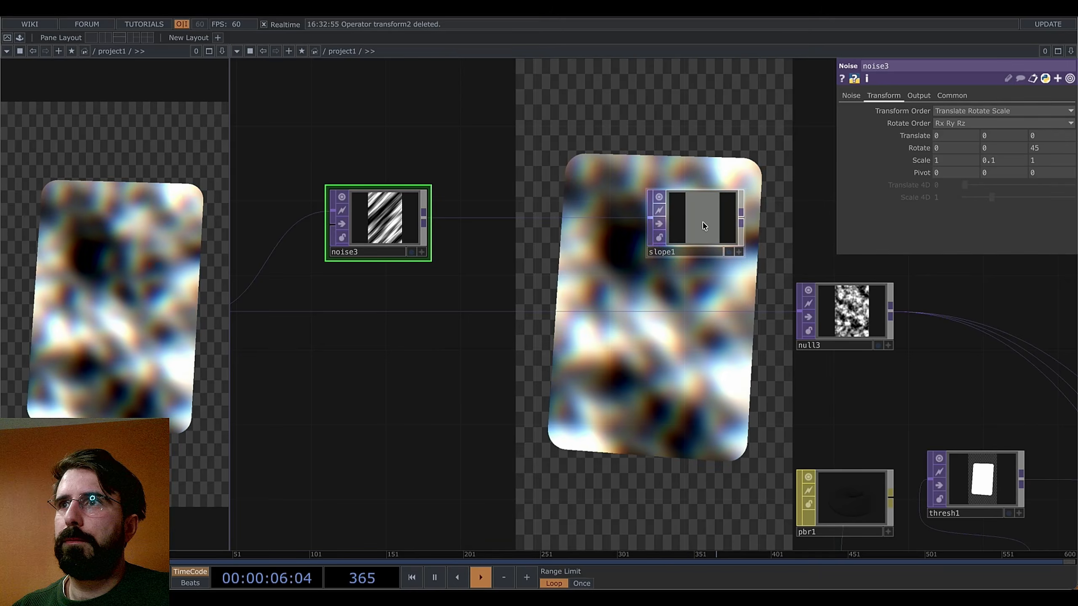
drag(703, 225, 619, 228)
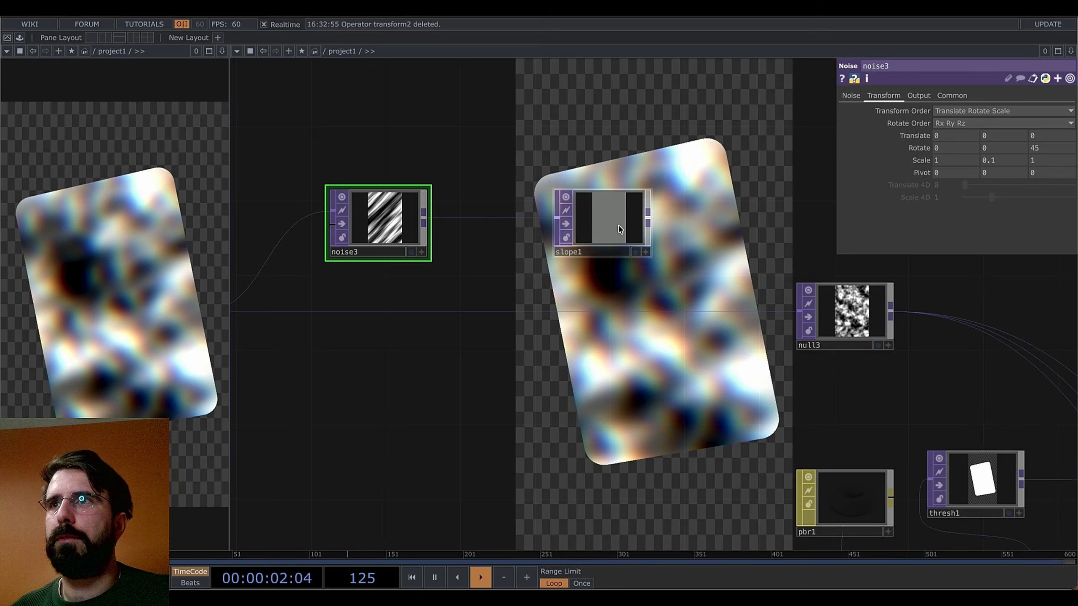
drag(611, 289, 591, 296)
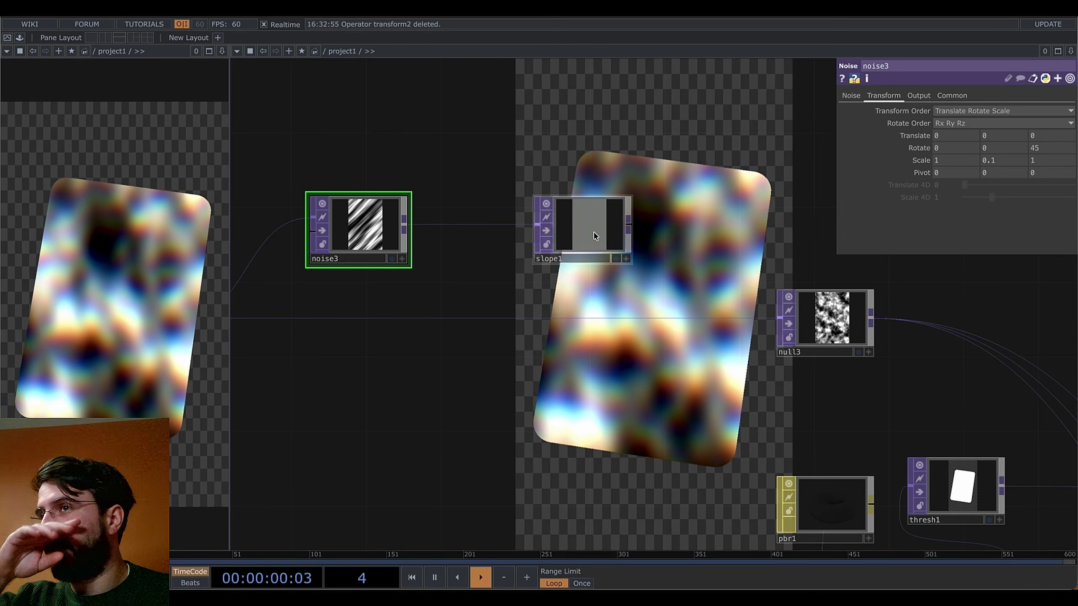
Set slope1's Green channel to Vertical Luminance
click(592, 235)
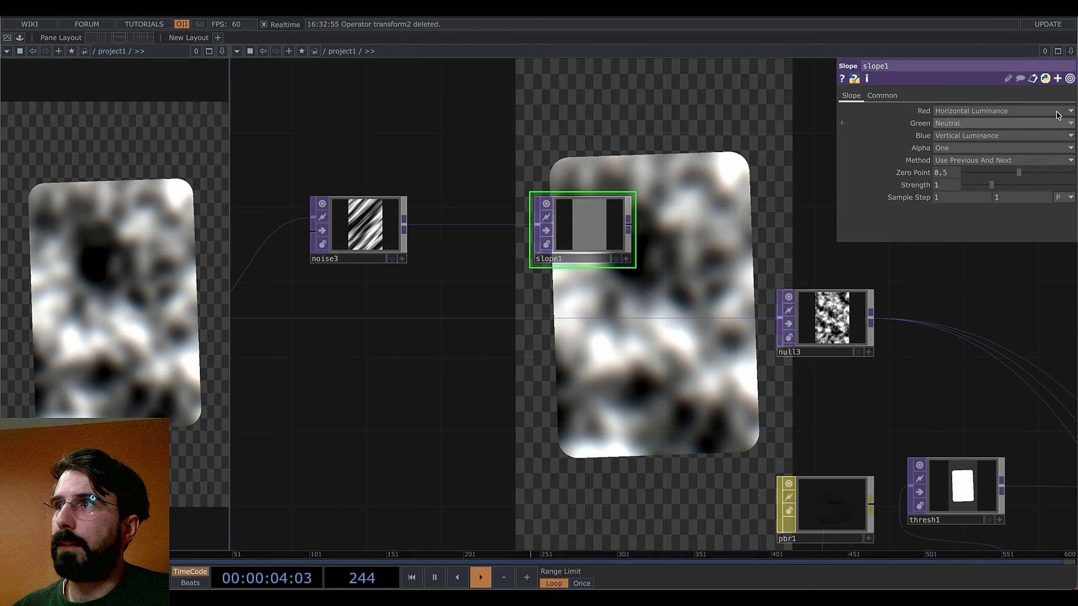
click(962, 123)
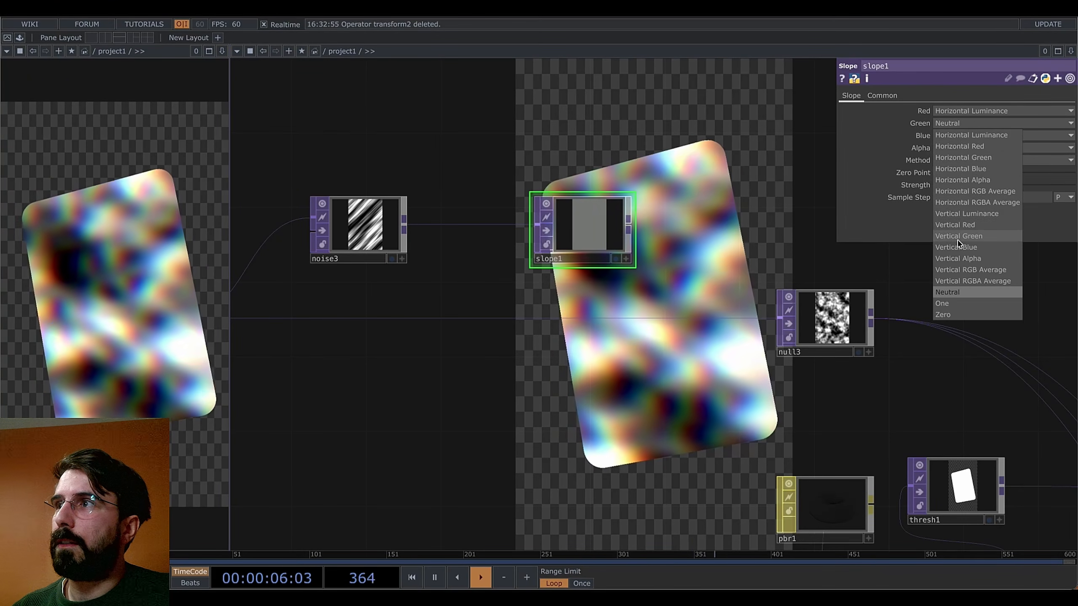
click(972, 212)
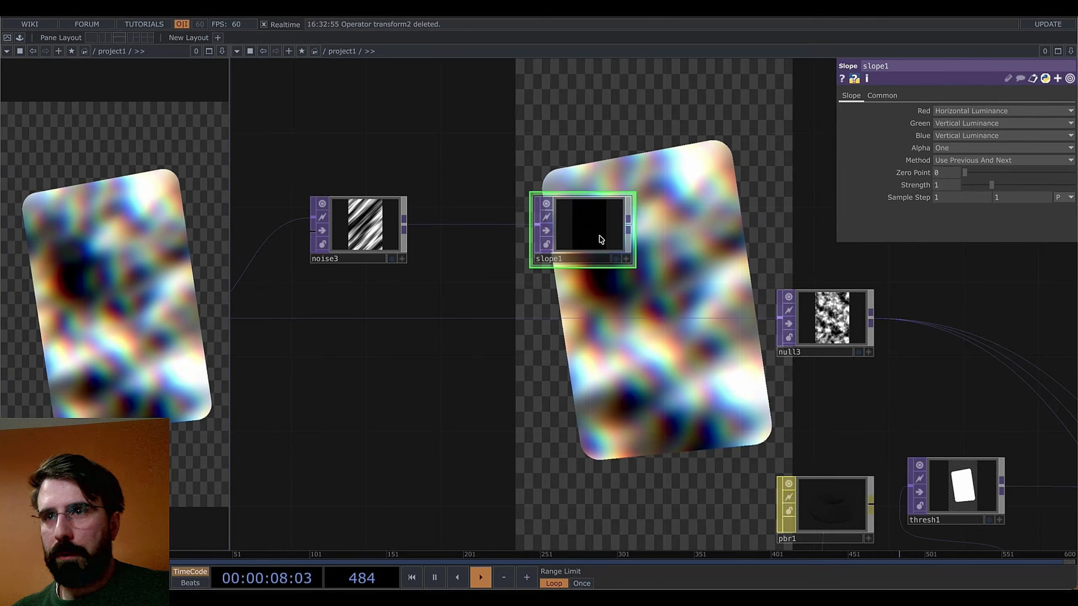
scroll(600, 229, up, 5)
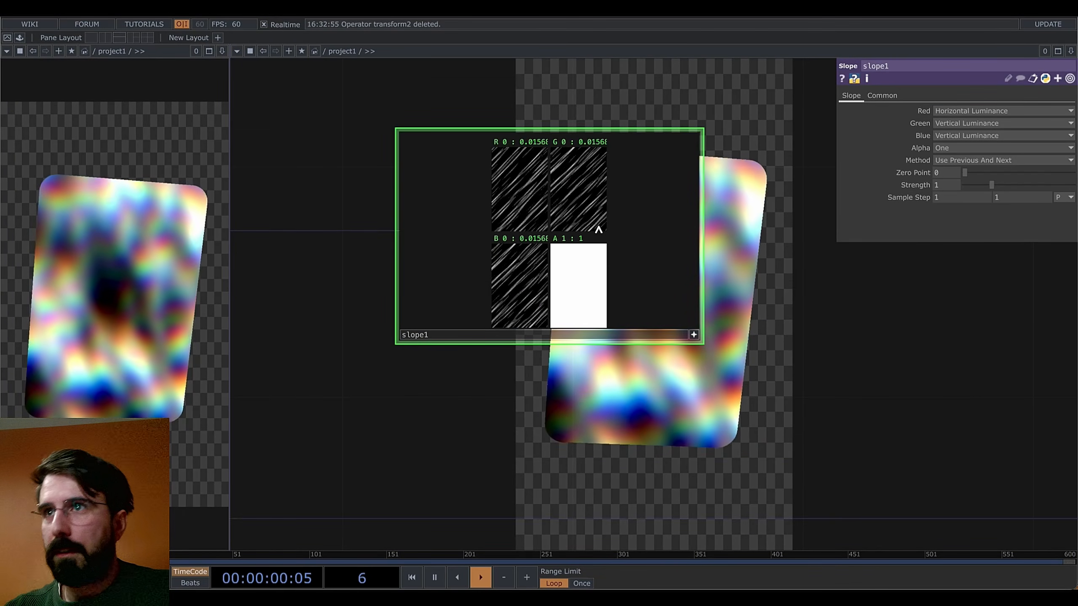
scroll(562, 162, up, 8)
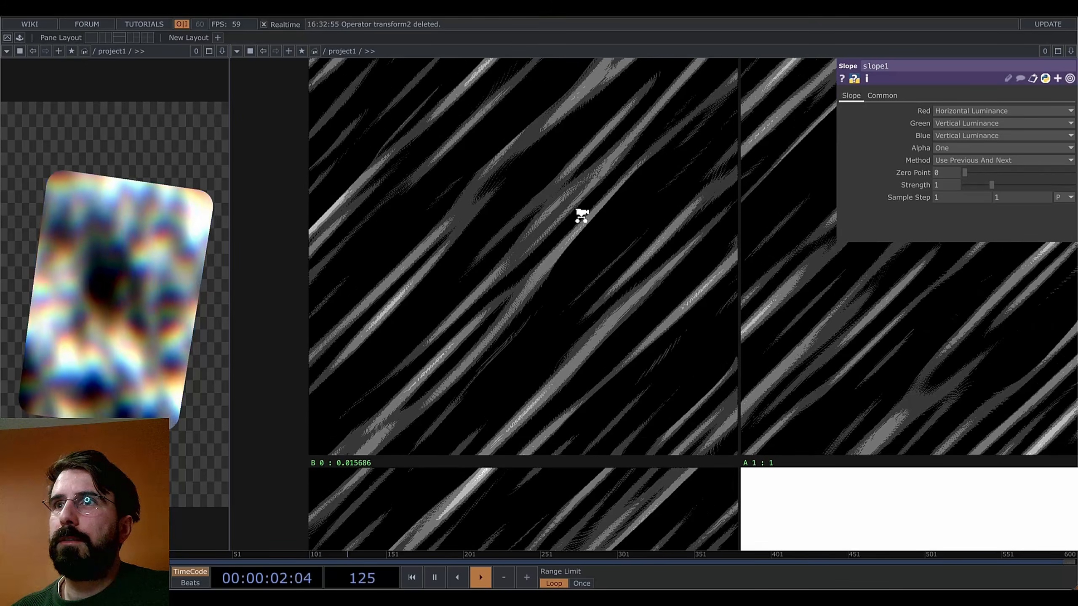
scroll(555, 229, down, 3)
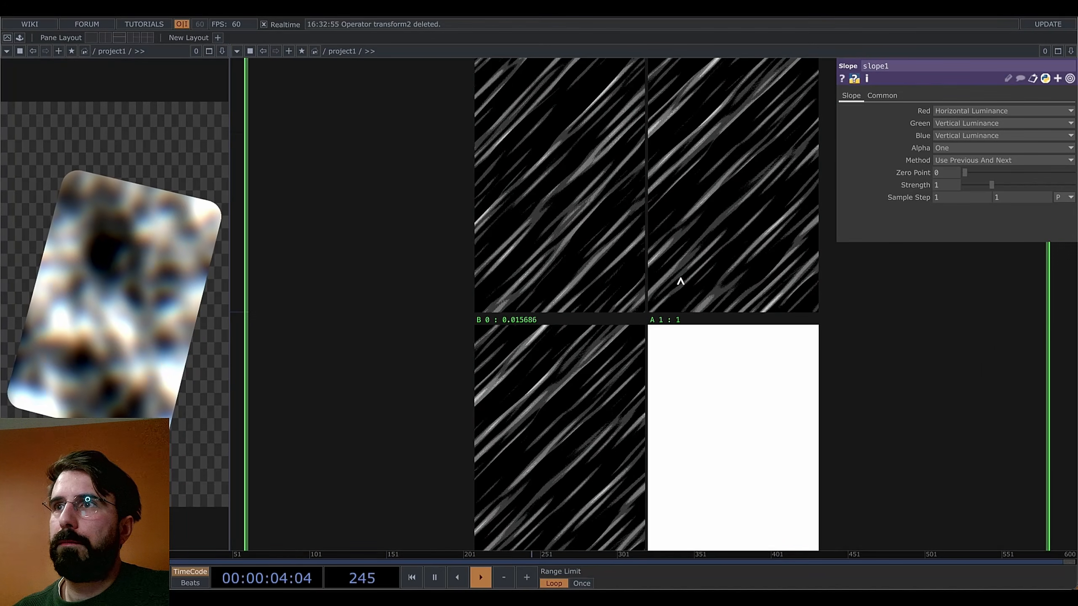
scroll(681, 282, down, 3)
scroll(668, 216, up, 4)
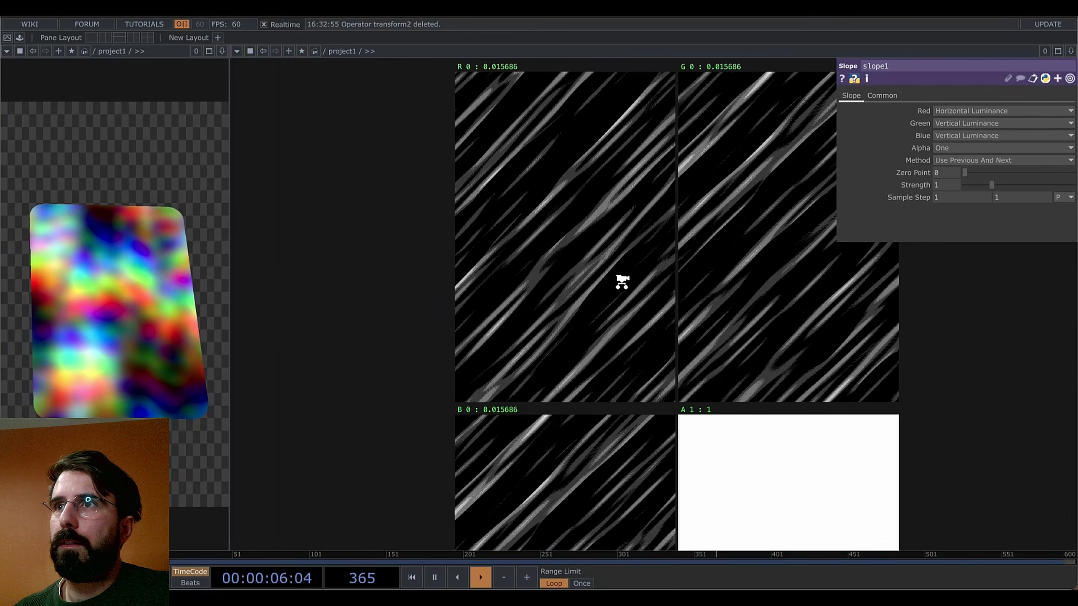
scroll(622, 282, down, 6)
scroll(602, 311, down, 5)
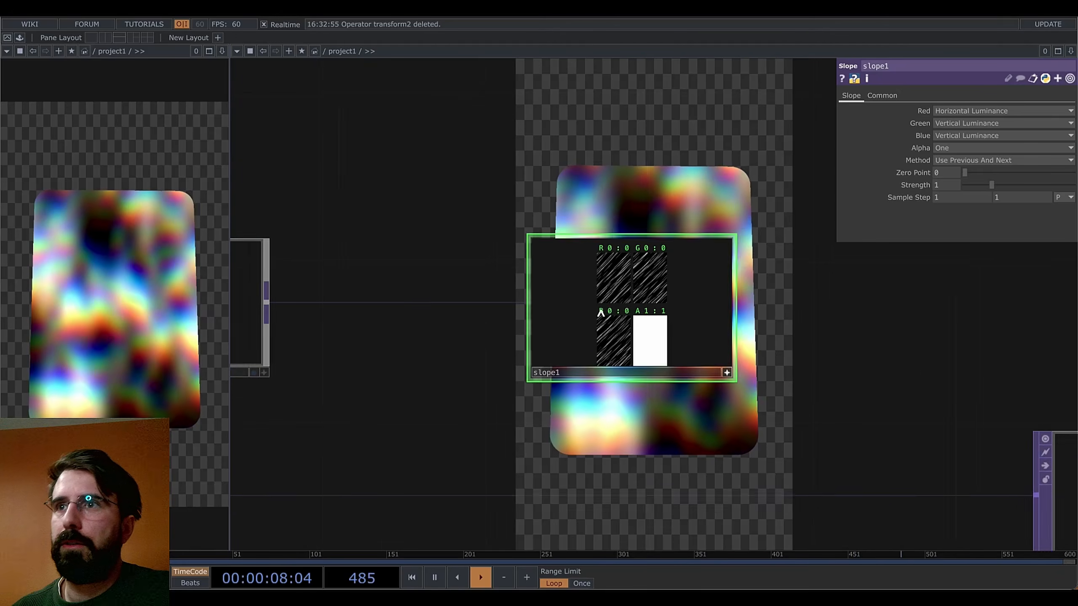
drag(563, 356, 773, 322)
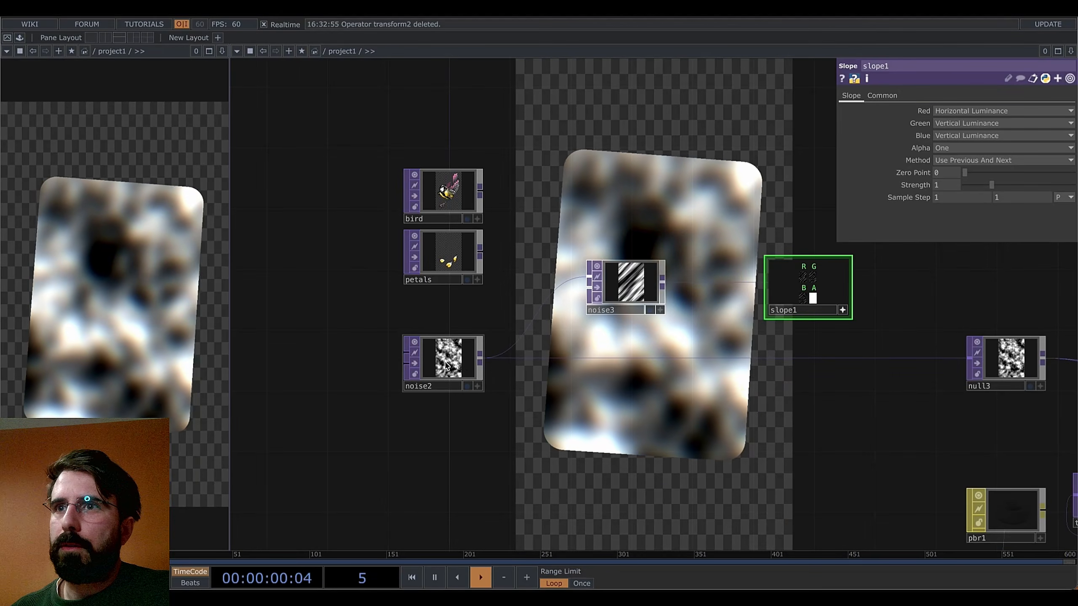
Set noise2's pixel format to 32-bit float (RGBA), then zoom in to check slope1's values
click(446, 364)
click(976, 235)
click(949, 294)
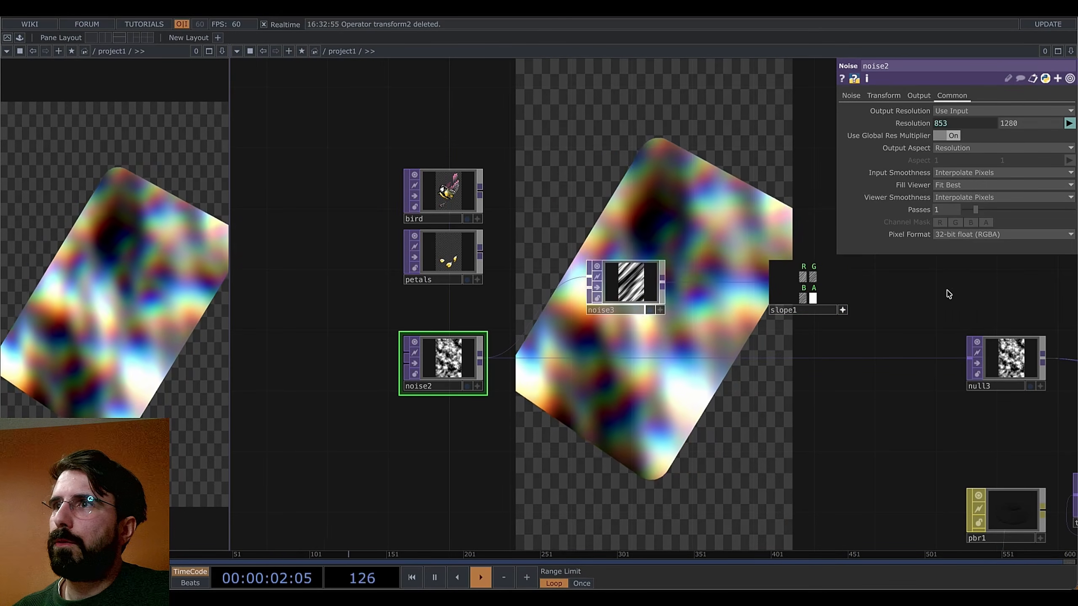
drag(949, 294, 797, 293)
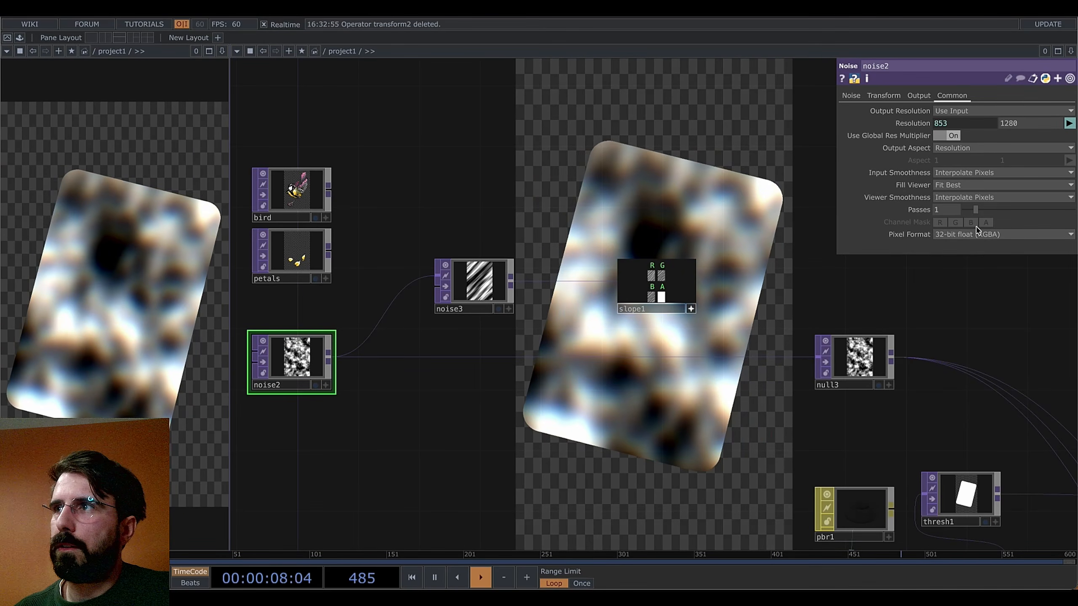
drag(703, 324, 652, 326)
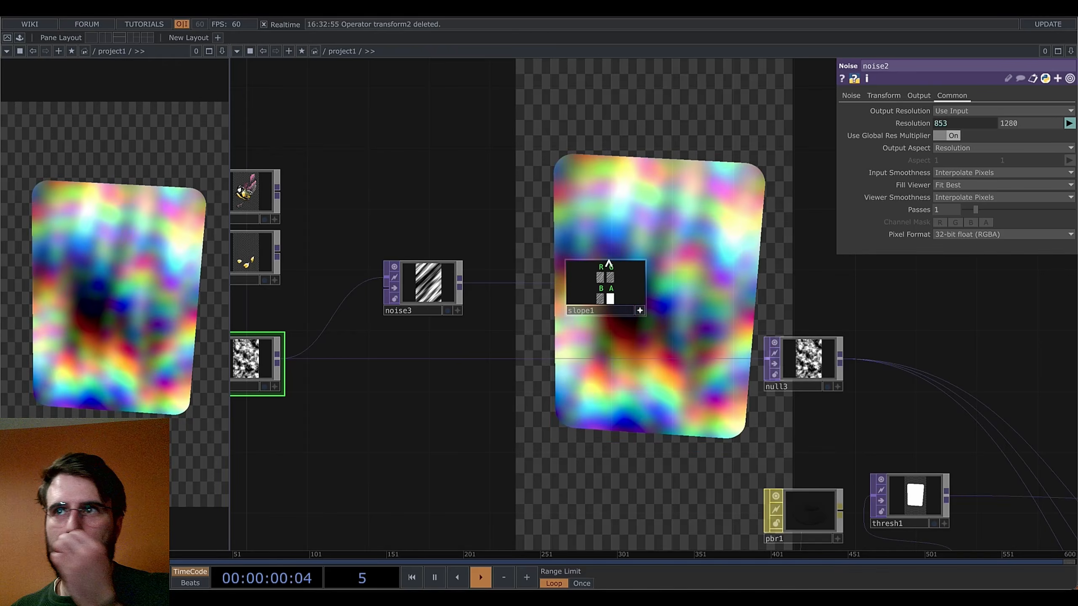
scroll(597, 274, up, 10)
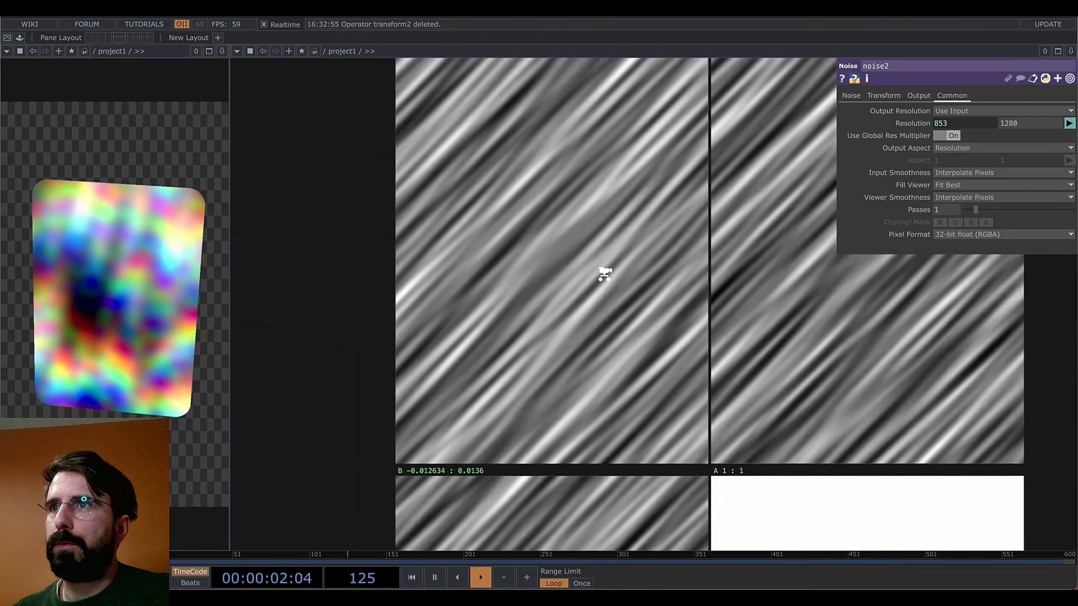
scroll(597, 325, down, 5)
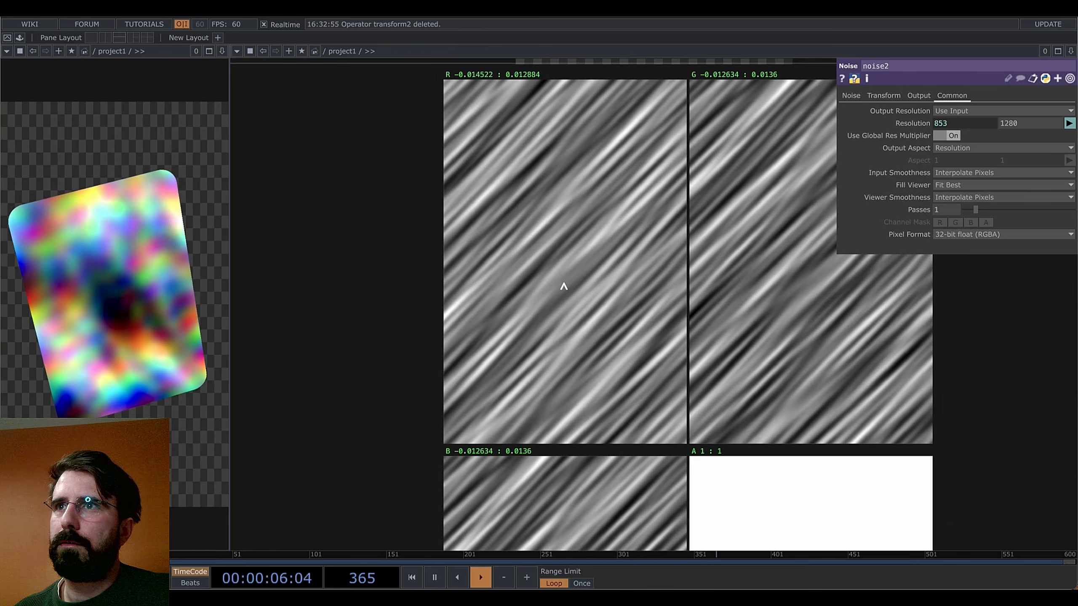
scroll(563, 283, up, 3)
scroll(634, 317, down, 6)
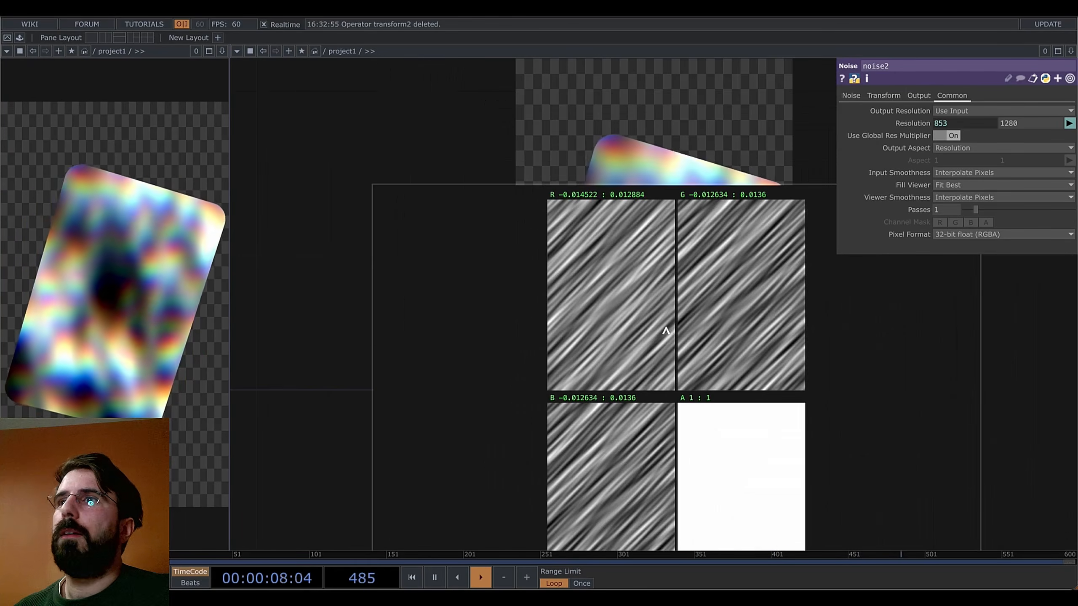
scroll(624, 272, down, 4)
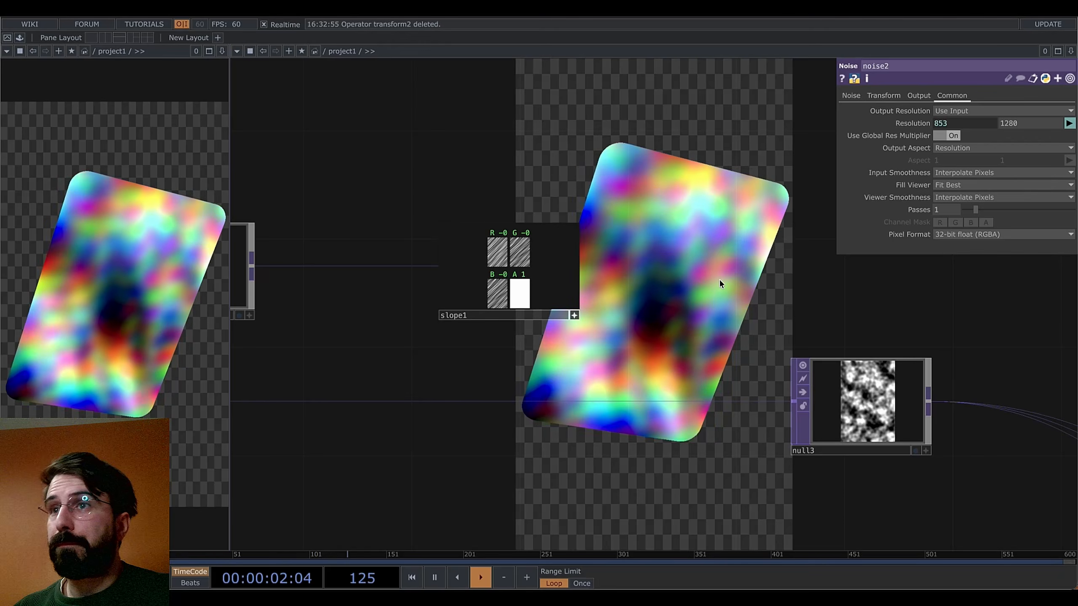
drag(725, 284, 599, 262)
scroll(600, 263, down, 3)
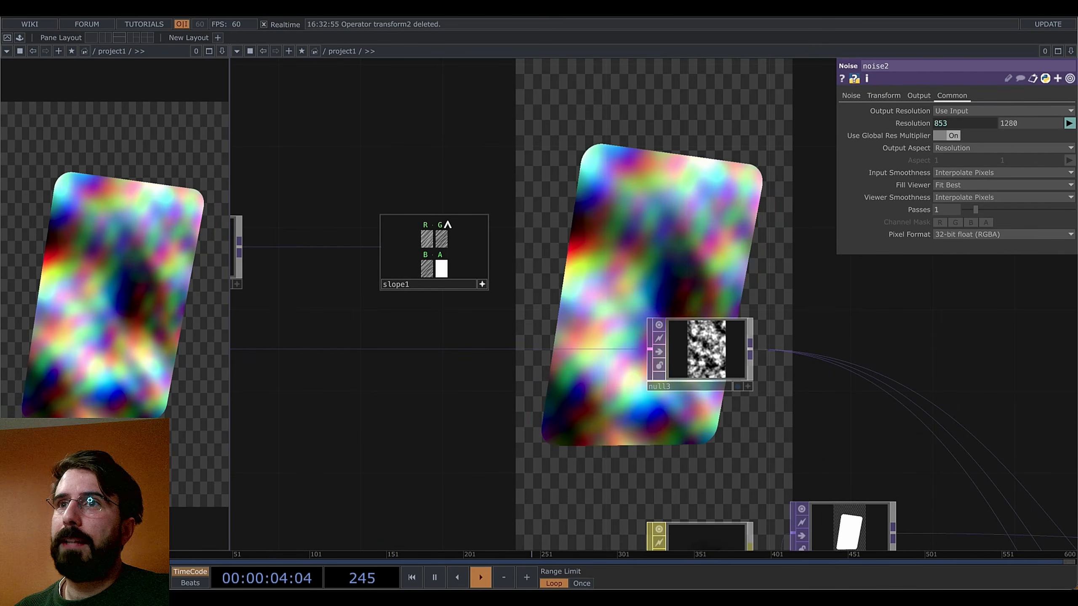
drag(864, 417, 596, 138)
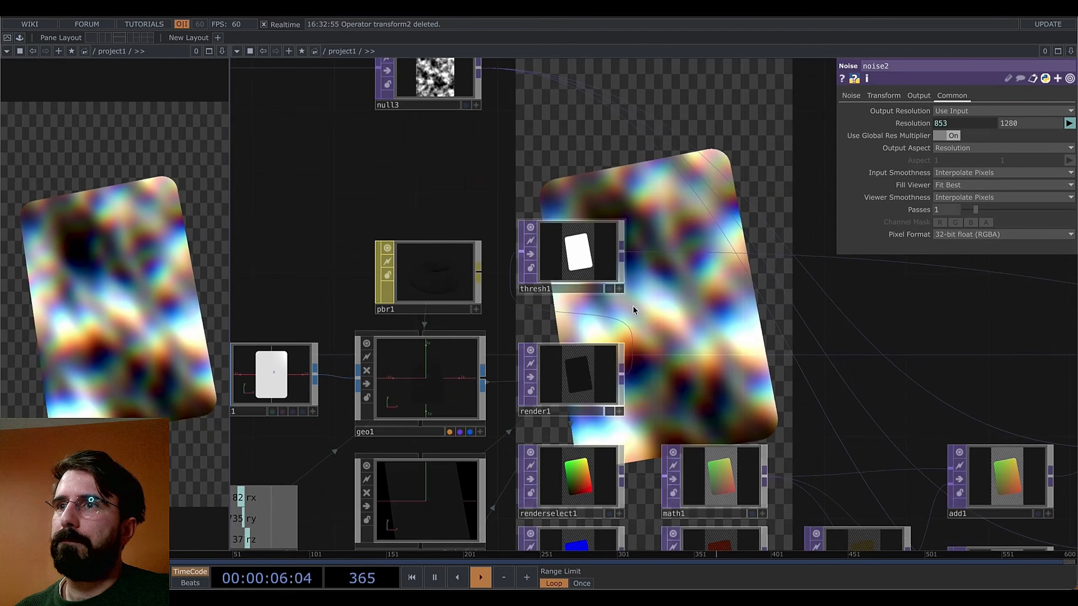
drag(668, 331, 637, 121)
scroll(586, 363, down, 2)
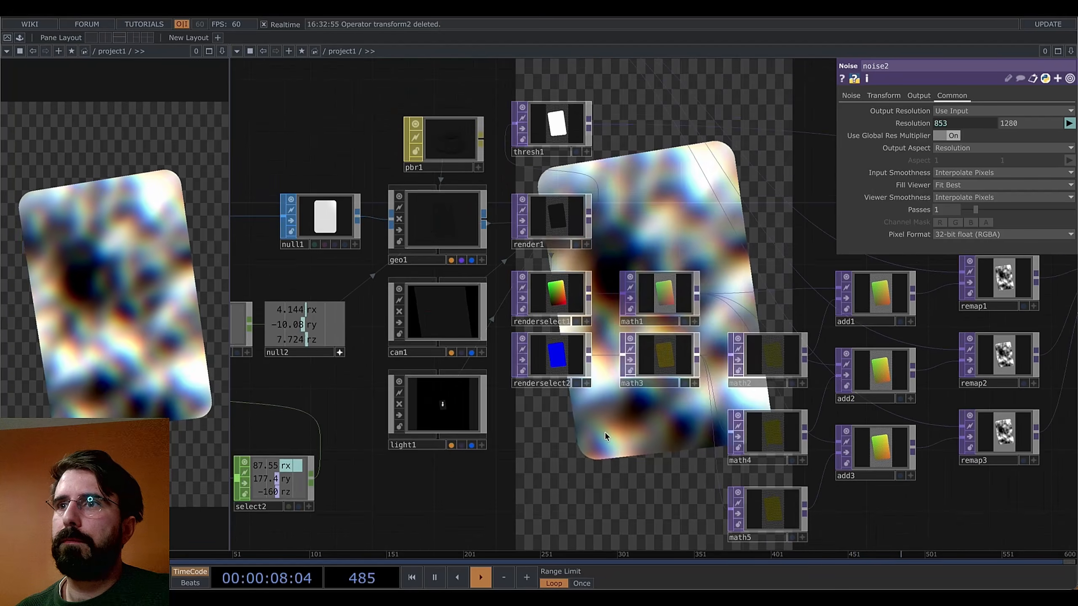
drag(607, 435, 423, 340)
scroll(668, 496, down, 3)
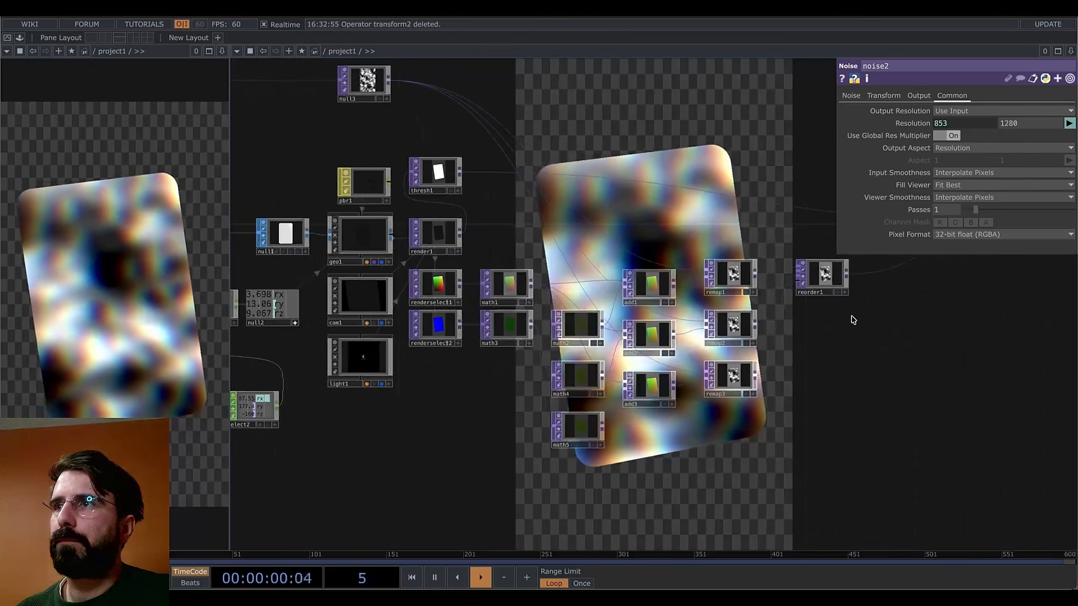
drag(477, 424, 548, 512)
drag(545, 112, 574, 187)
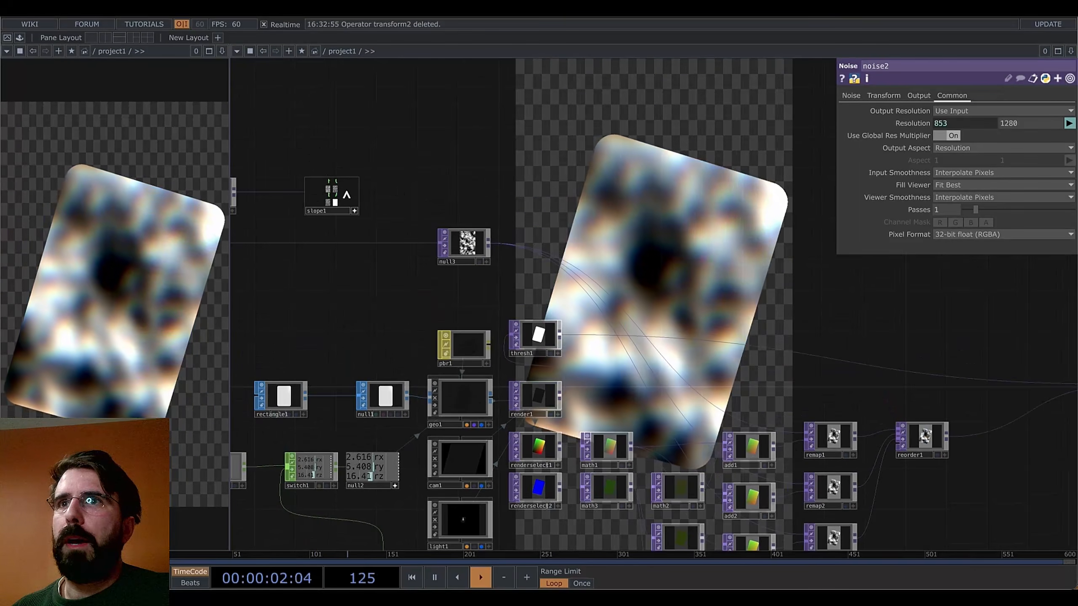
Add a Math TOP, math6, wired from slope1's output
right_click(361, 194)
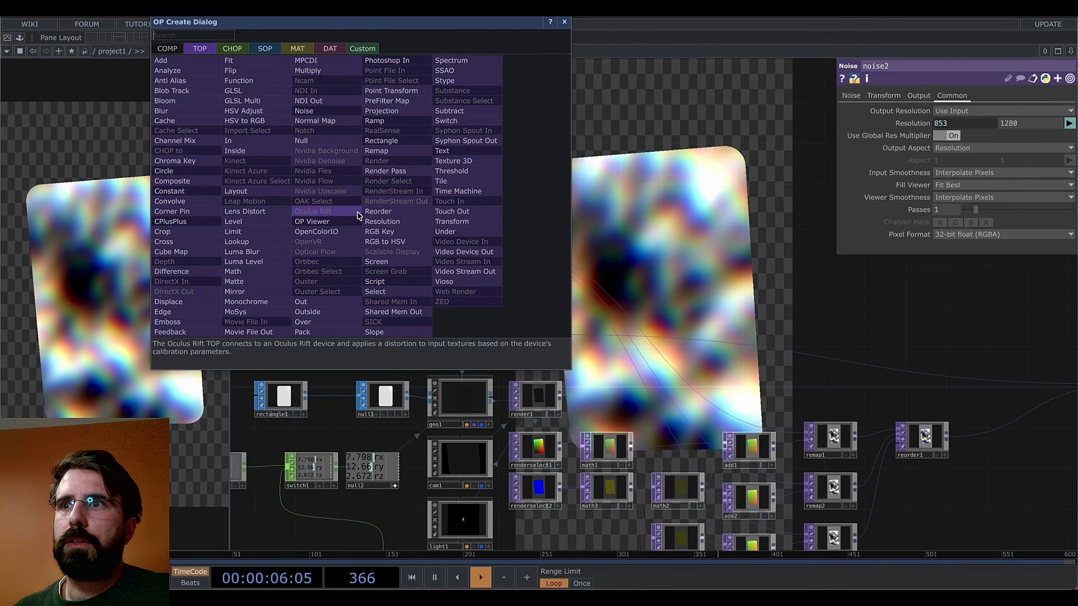
key(Escape)
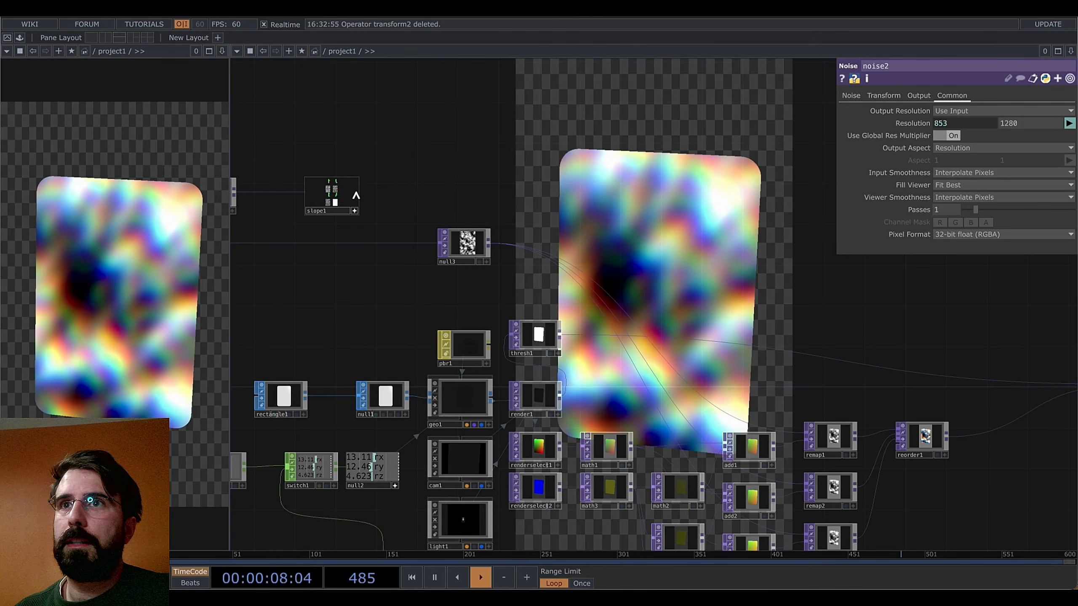
click(361, 188)
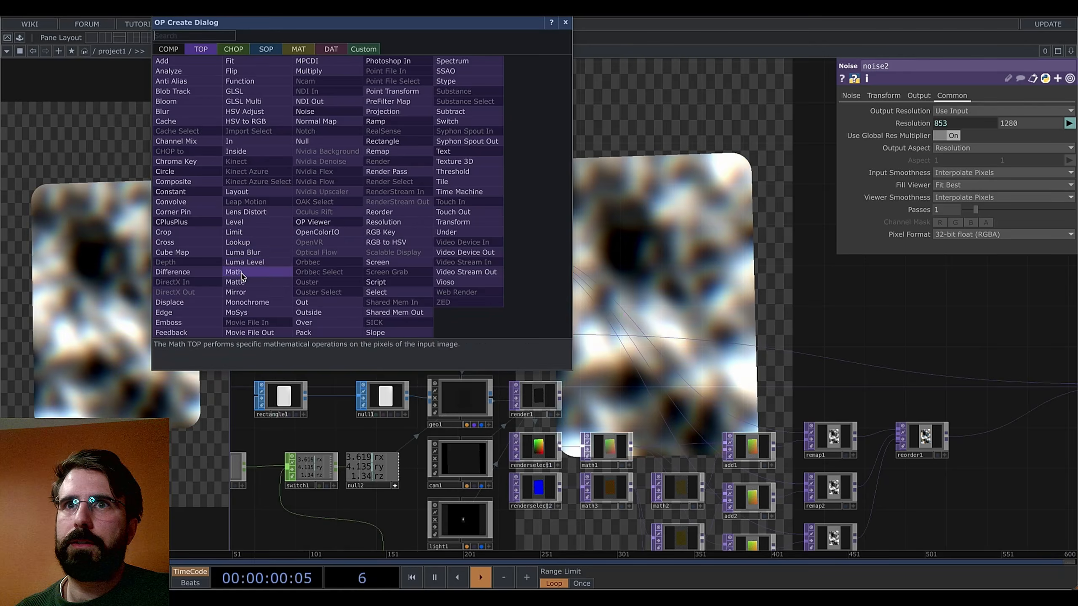
click(238, 273)
click(563, 534)
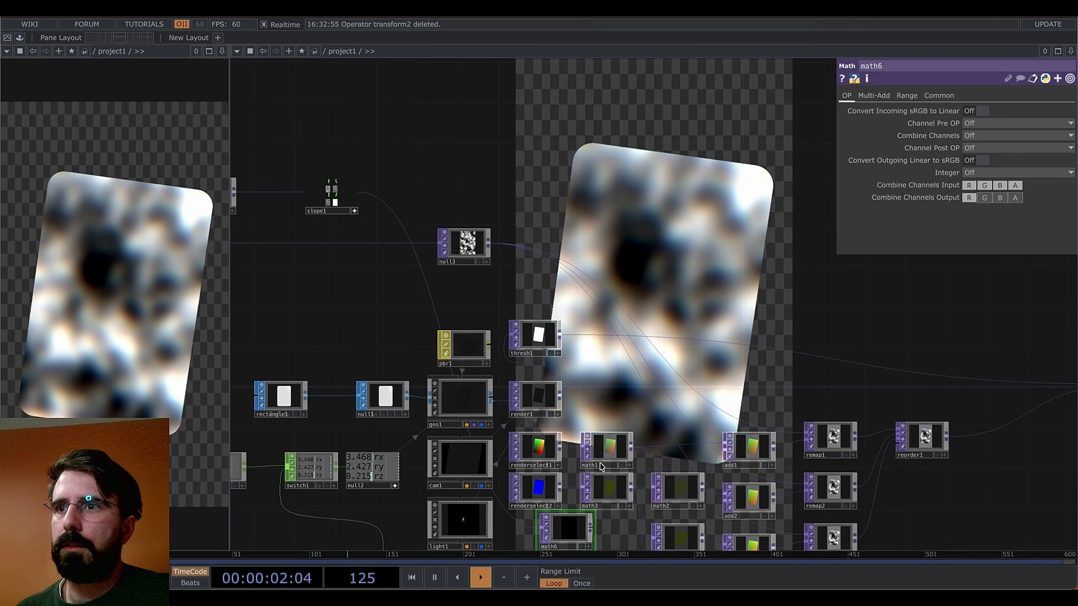
drag(573, 549, 494, 395)
Pan and zoom across the network to bring the math, add and remap nodes into view
scroll(538, 368, up, 5)
scroll(539, 366, up, 2)
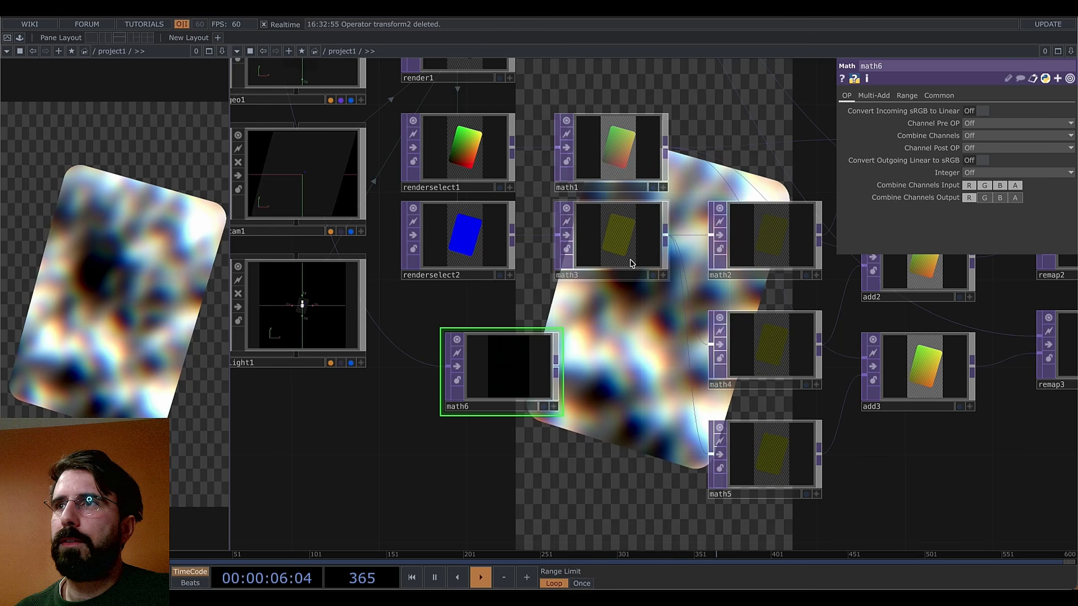
scroll(643, 348, down, 3)
drag(644, 348, 448, 331)
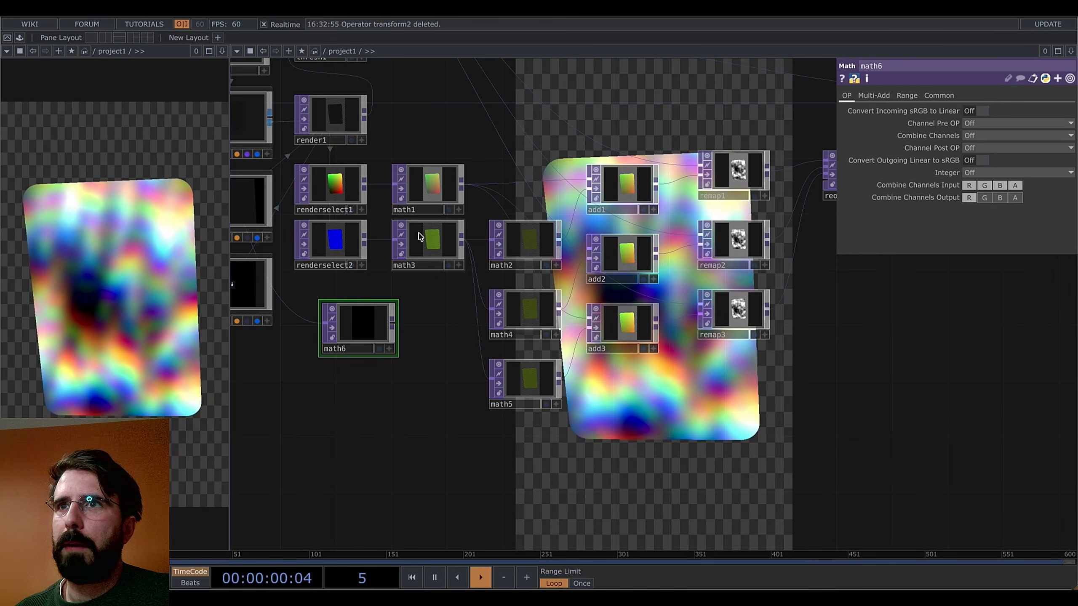
scroll(419, 237, up, 3)
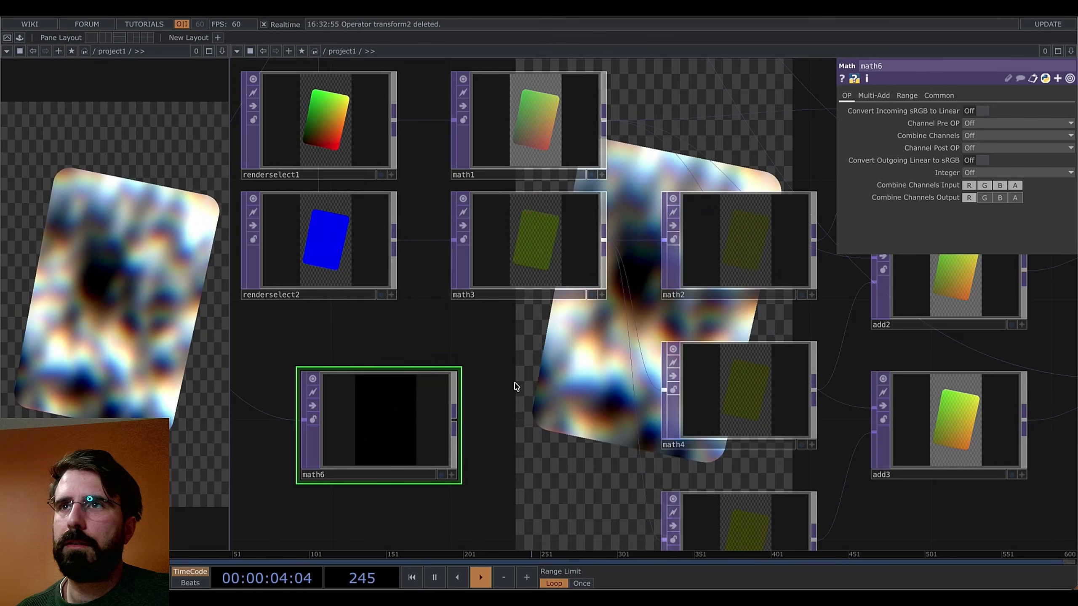
scroll(516, 387, down, 3)
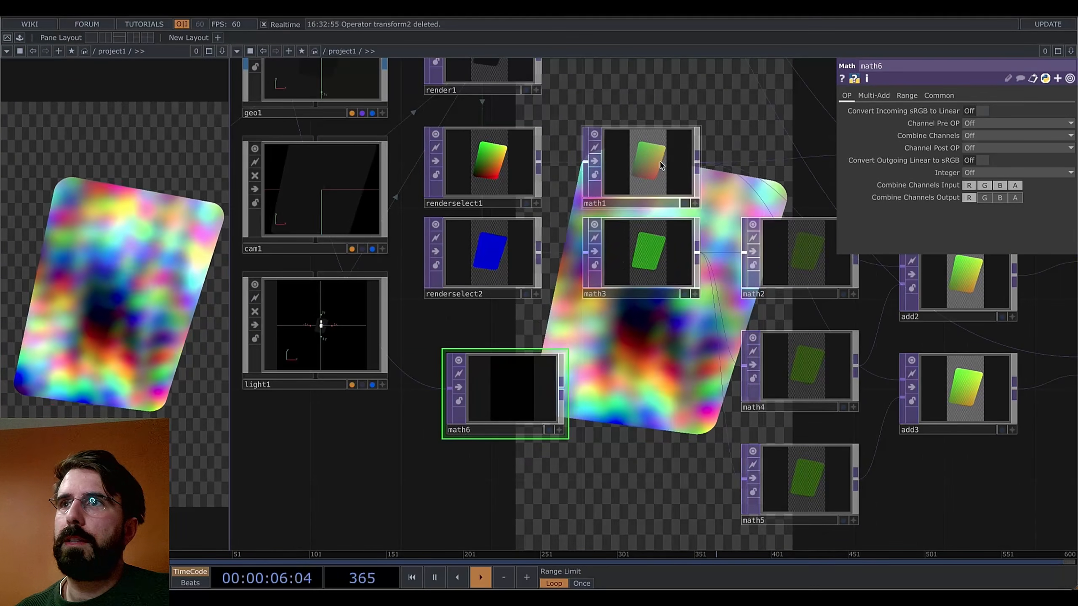
drag(668, 378, 478, 418)
scroll(662, 303, down, 1)
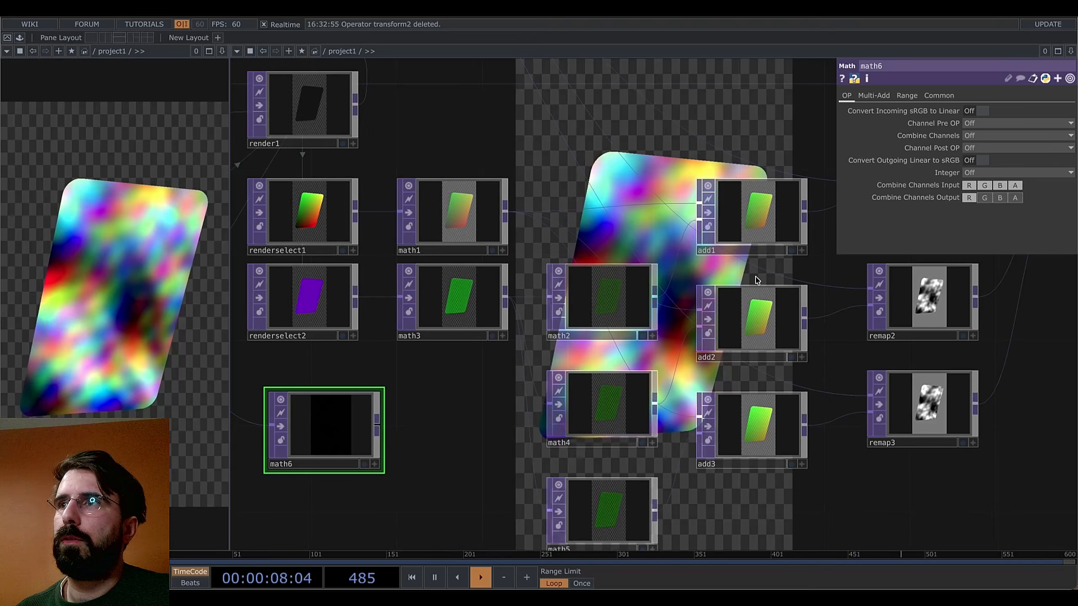
Copy remap1 as remap4 and place it beside math6
drag(757, 280, 608, 344)
click(771, 297)
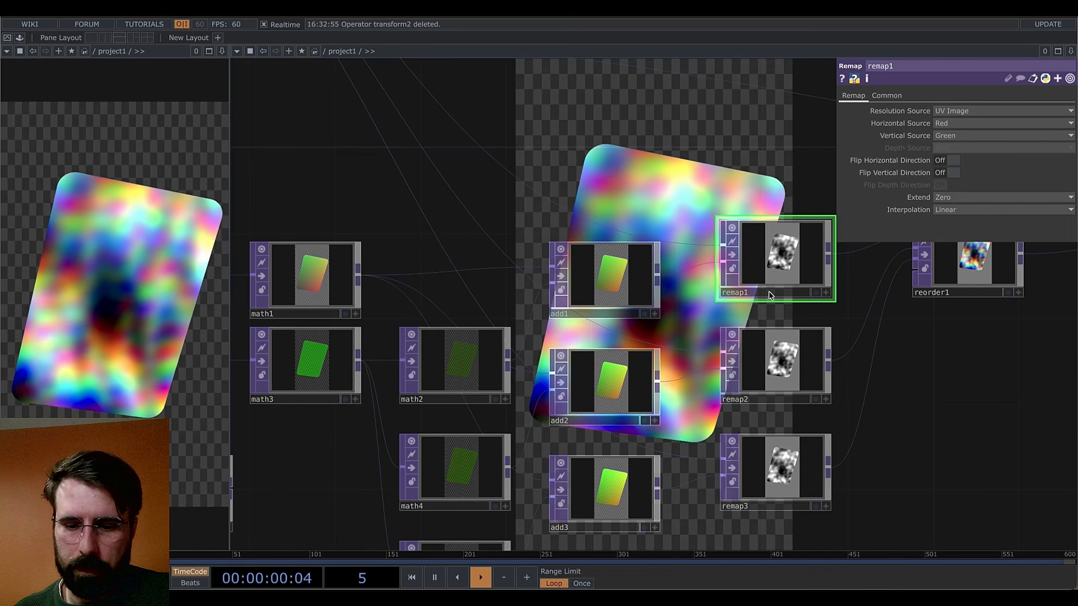
drag(782, 350, 312, 479)
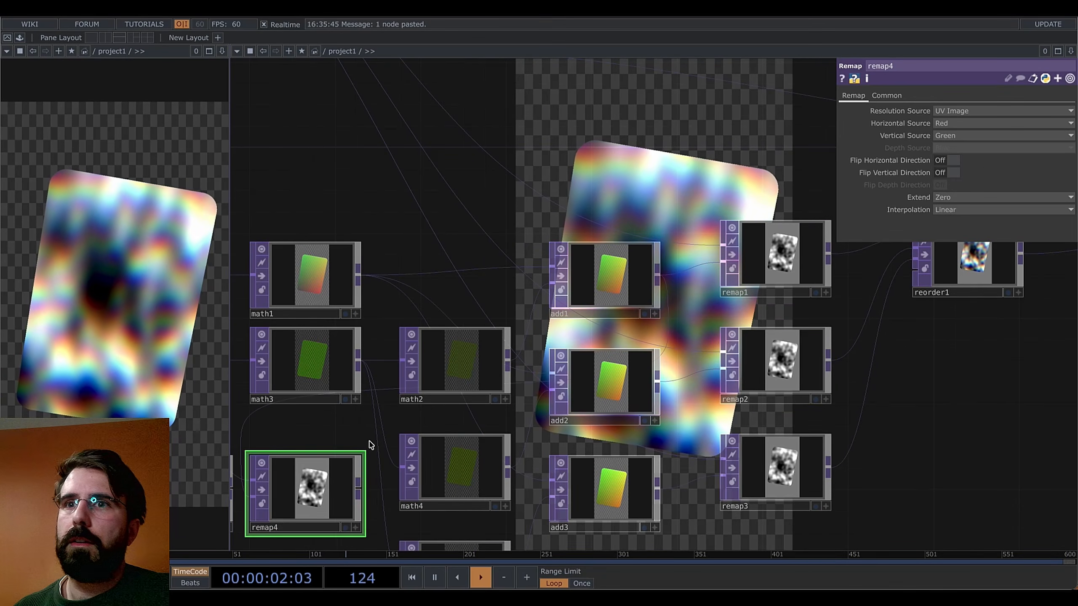
drag(382, 397, 623, 309)
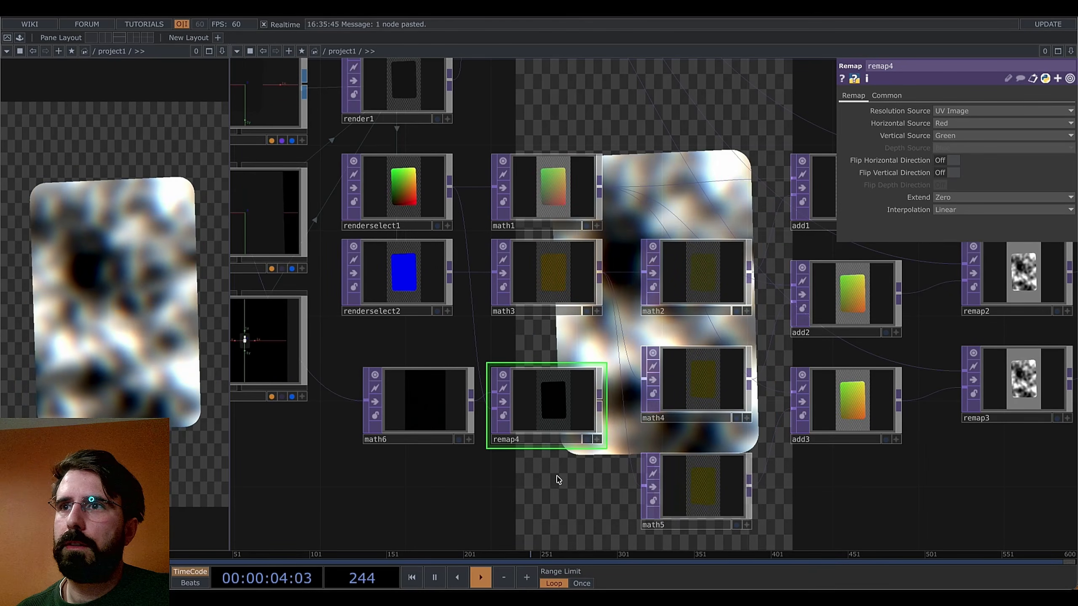
Shift the downstream nodes right and insert an Add TOP, add4, after math3 feeding math2, math4 and math5
drag(520, 466, 278, 400)
scroll(399, 434, down, 1)
scroll(373, 421, down, 3)
drag(366, 425, 339, 423)
scroll(810, 254, down, 4)
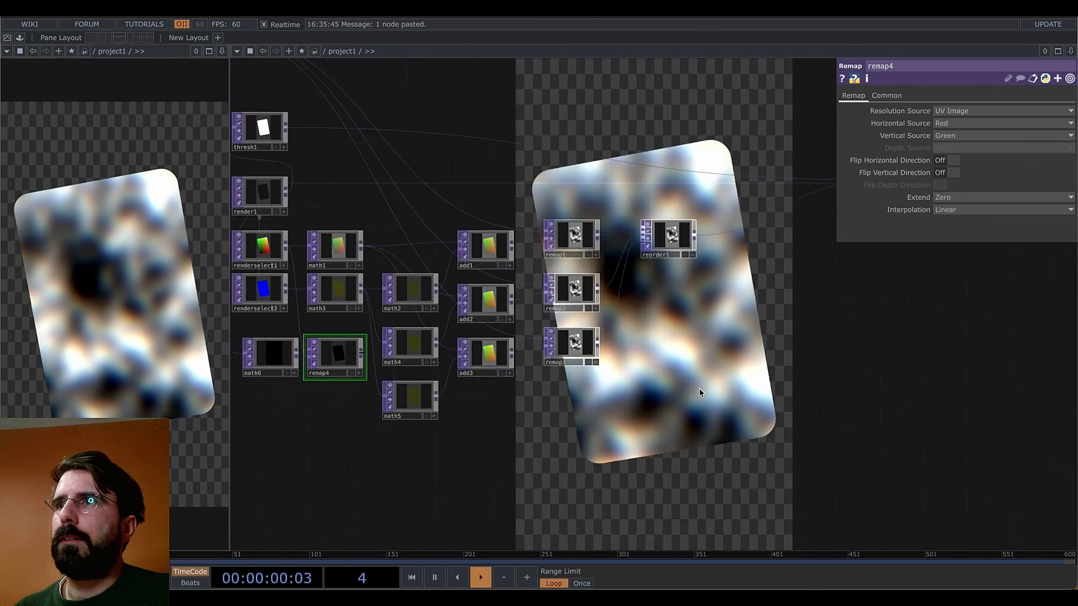
right_drag(740, 216, 384, 433)
drag(390, 396, 486, 394)
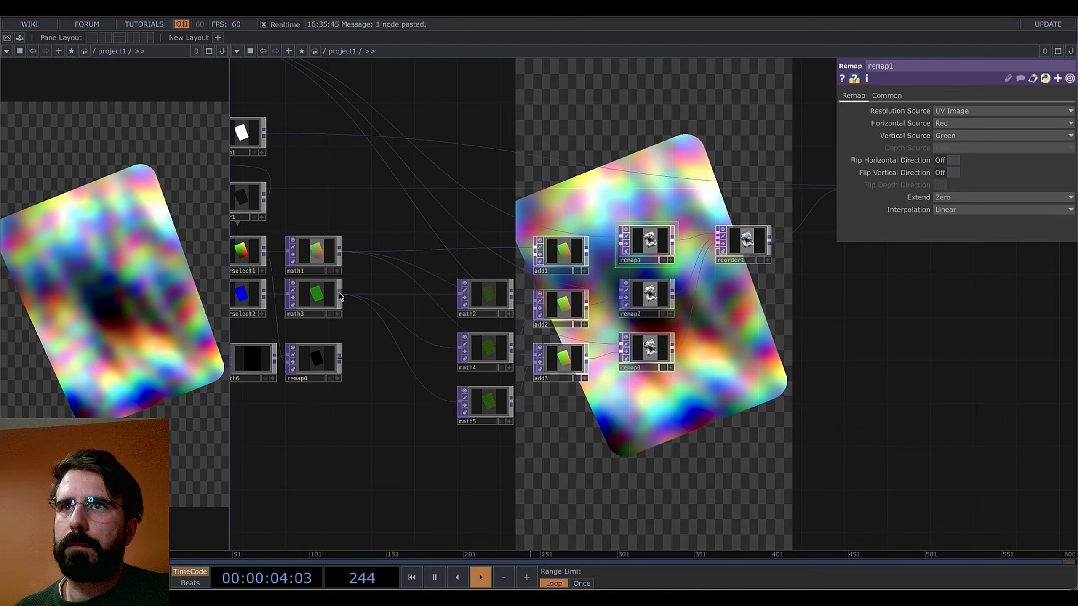
key(Tab)
click(156, 163)
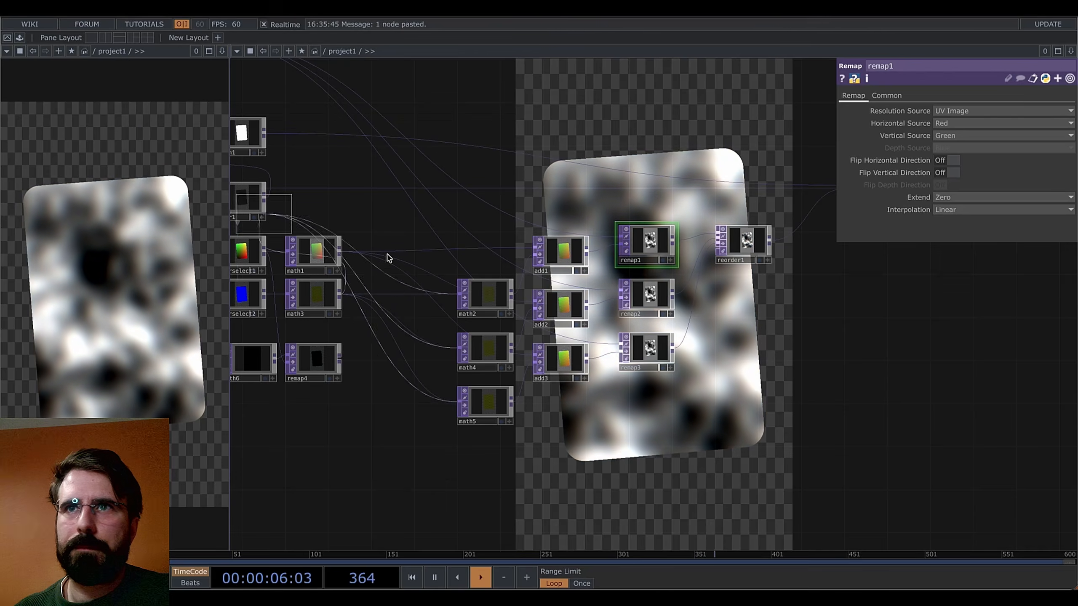
click(397, 300)
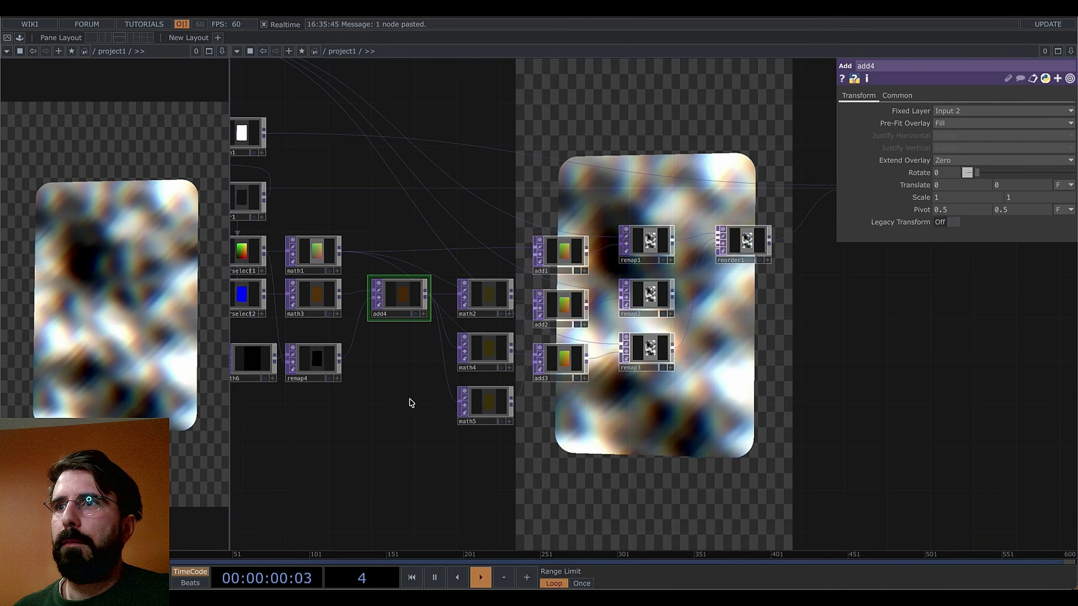
Select math6 to show its Pre-Add 0, Multiply 1 and Post-Add 0 values
drag(371, 416, 447, 419)
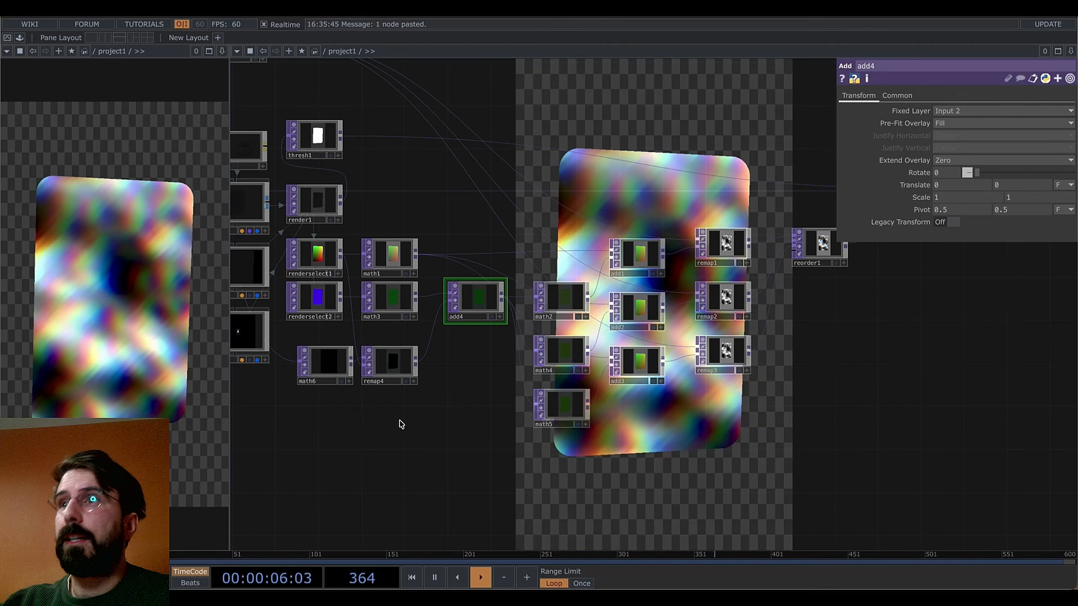
click(327, 360)
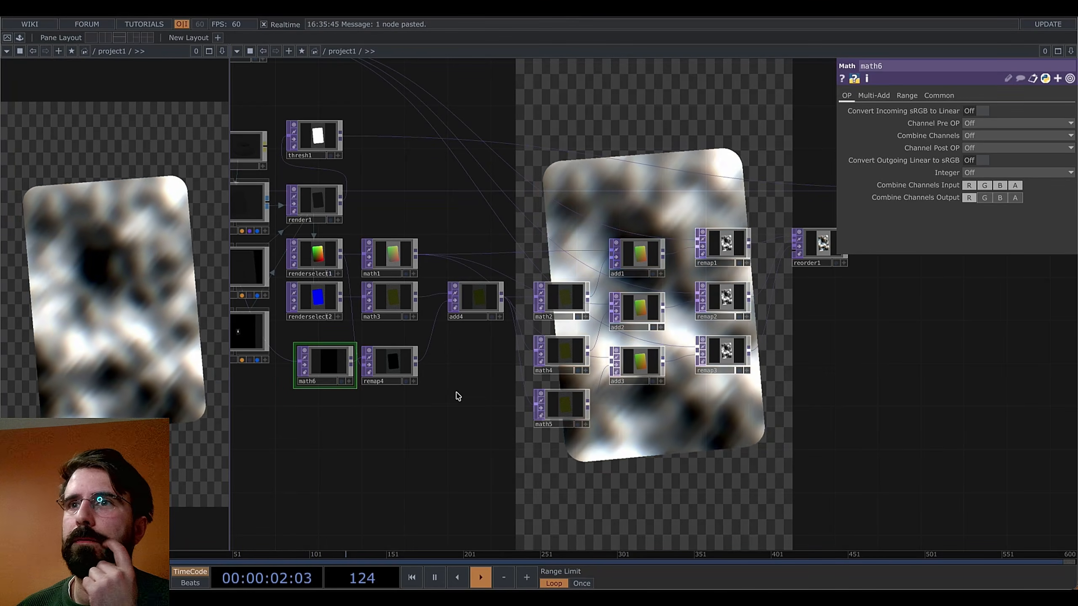
drag(457, 396, 493, 384)
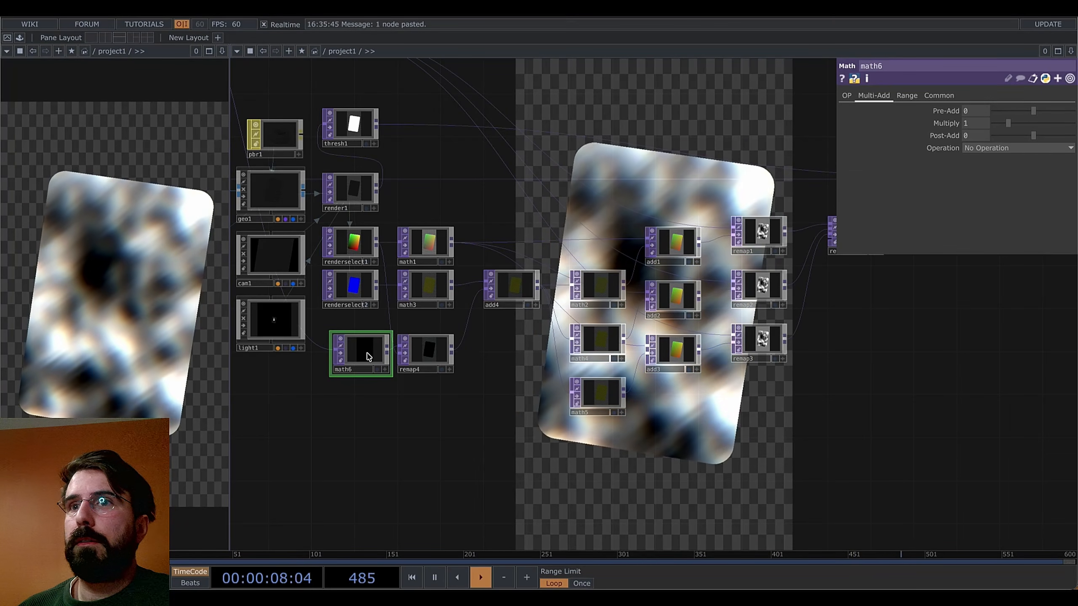
Set math6's Multiply to 8.44 and move slope1 further left
drag(1009, 122, 1063, 123)
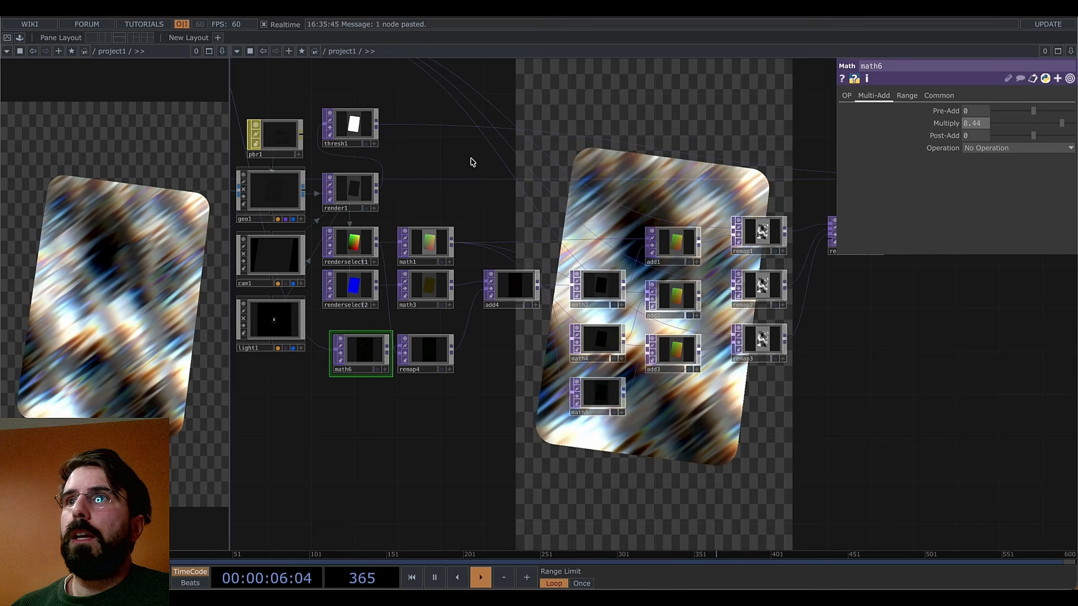
drag(484, 163, 657, 357)
drag(533, 194, 680, 302)
drag(587, 271, 535, 241)
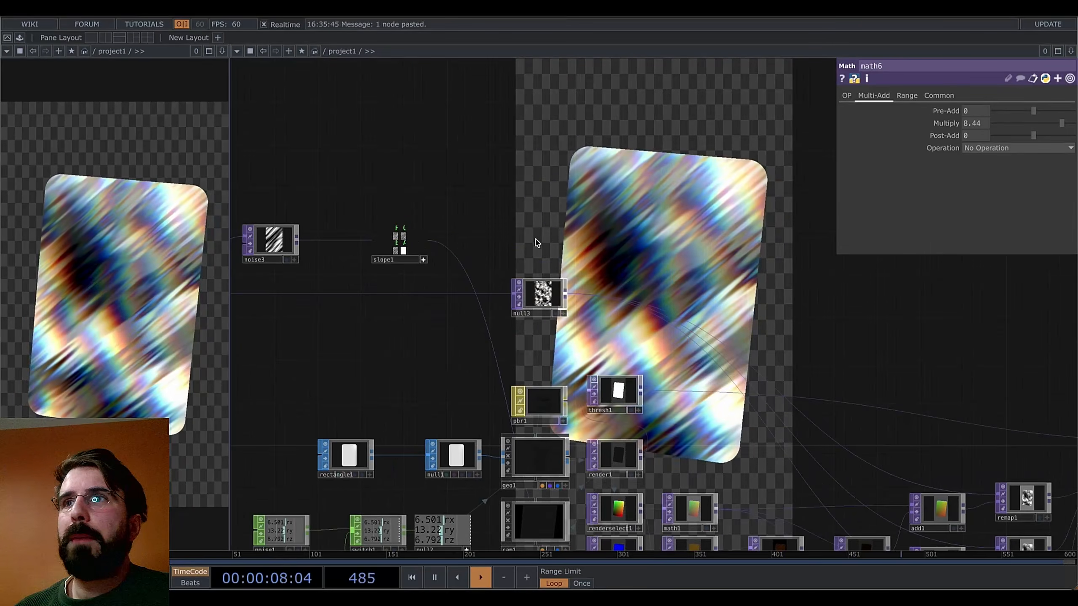
scroll(453, 264, up, 8)
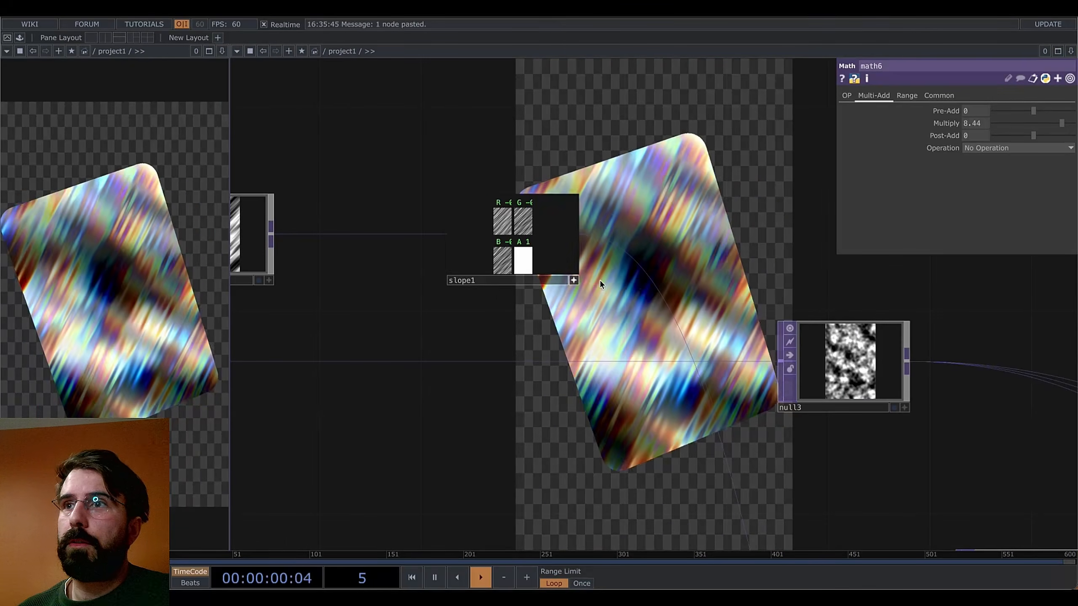
drag(579, 256, 453, 256)
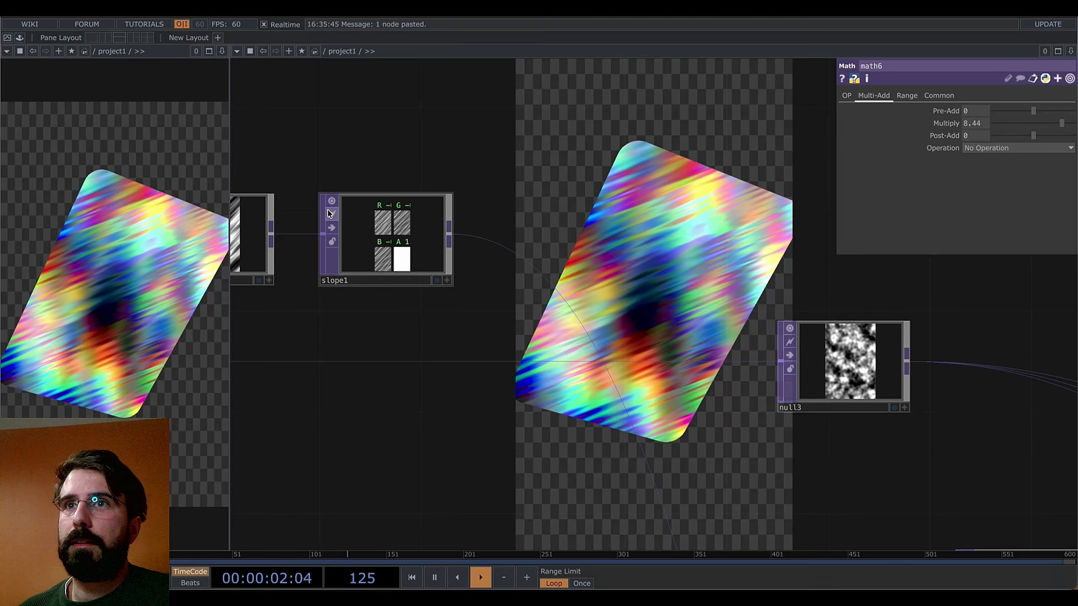
Add a Rectangle TOP, rectangle2, after slope1
right_click(450, 235)
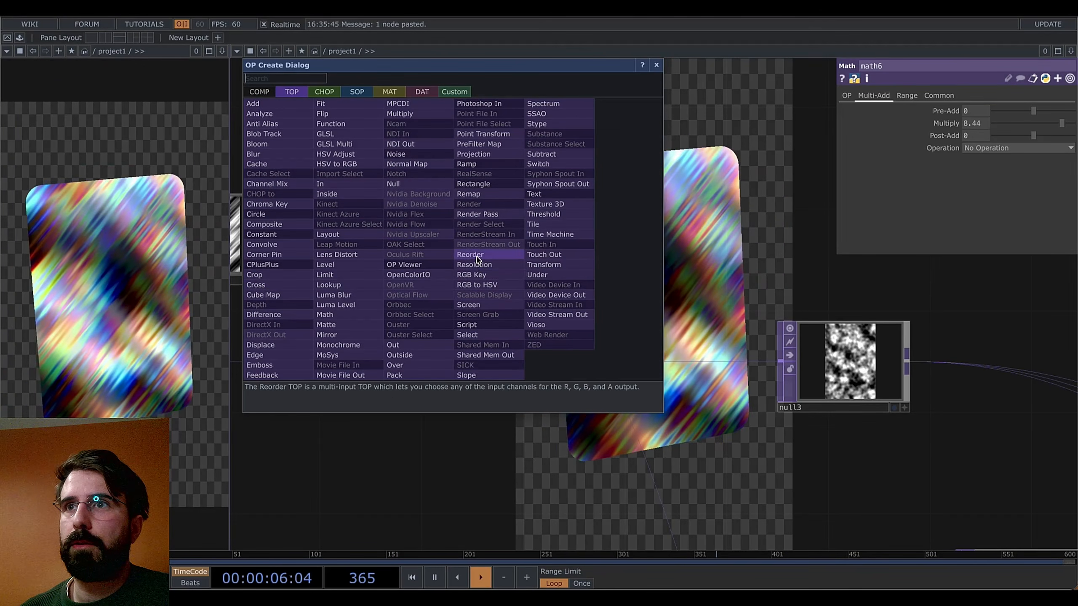
text(re)
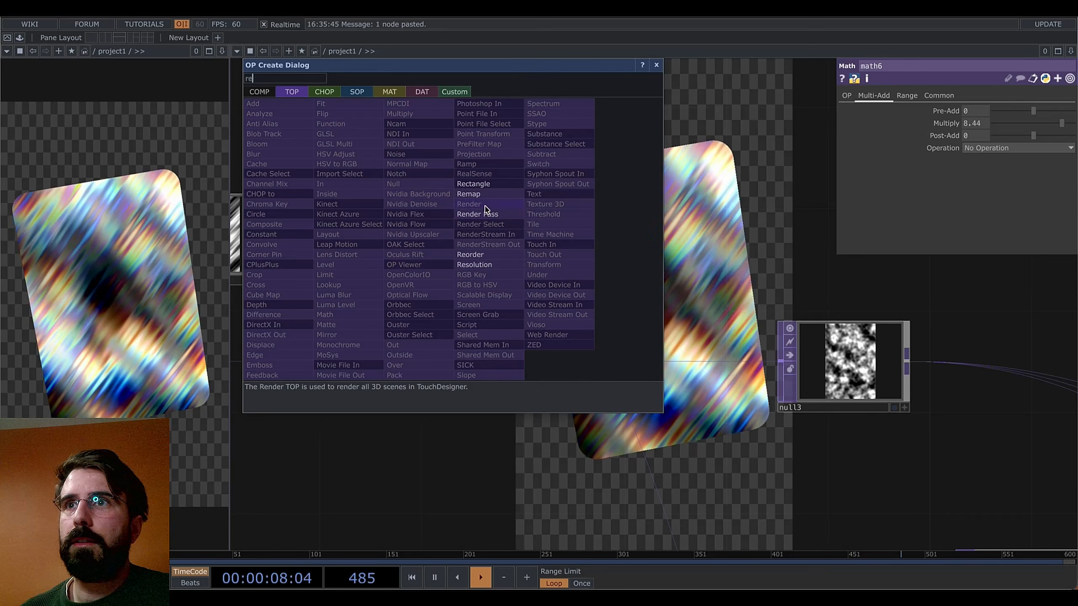
click(474, 184)
click(534, 243)
drag(515, 352, 466, 358)
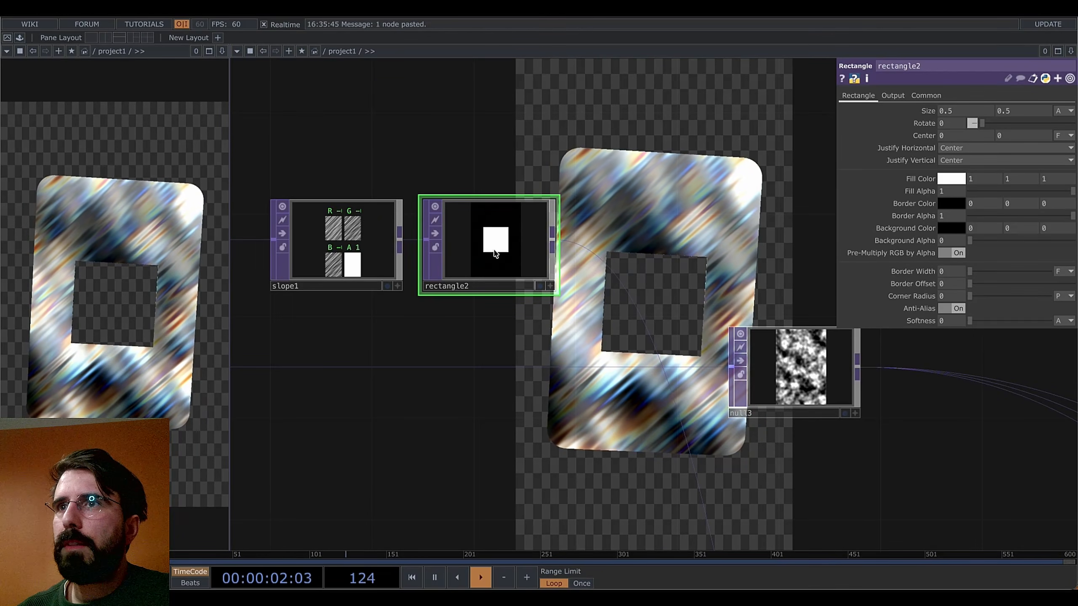
Give rectangle2 a black fill, size 0.9 by 1.4 and corner radius 46.5
click(960, 179)
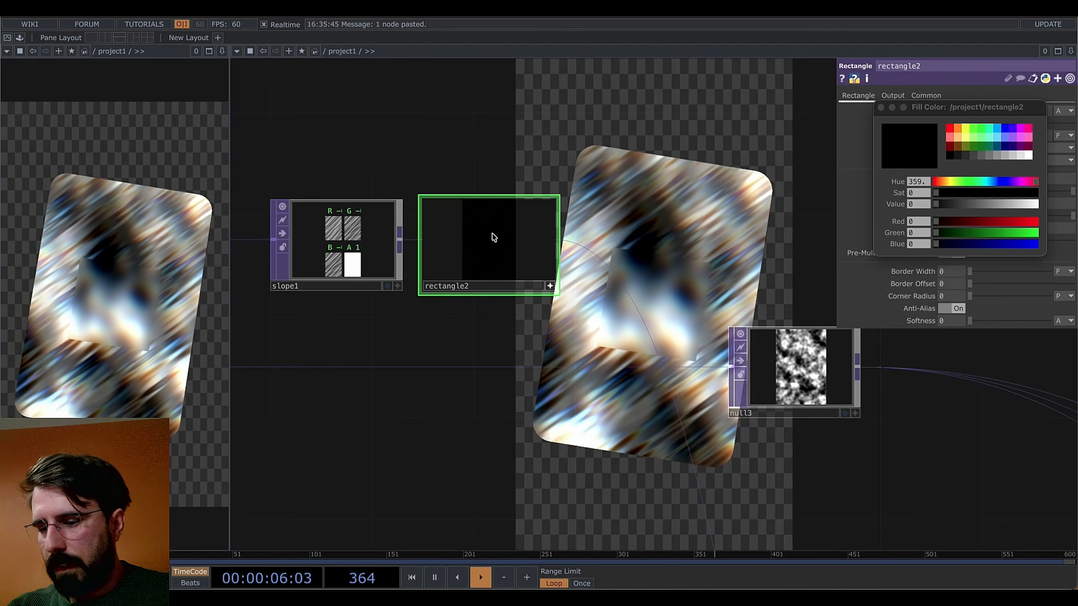
scroll(492, 236, up, 6)
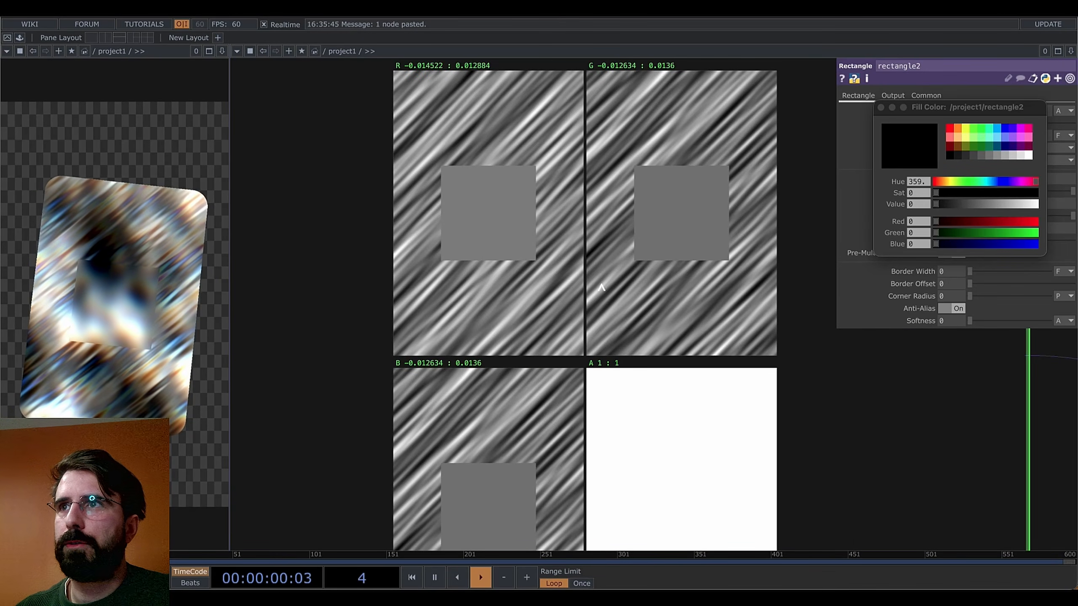
scroll(602, 288, down, 8)
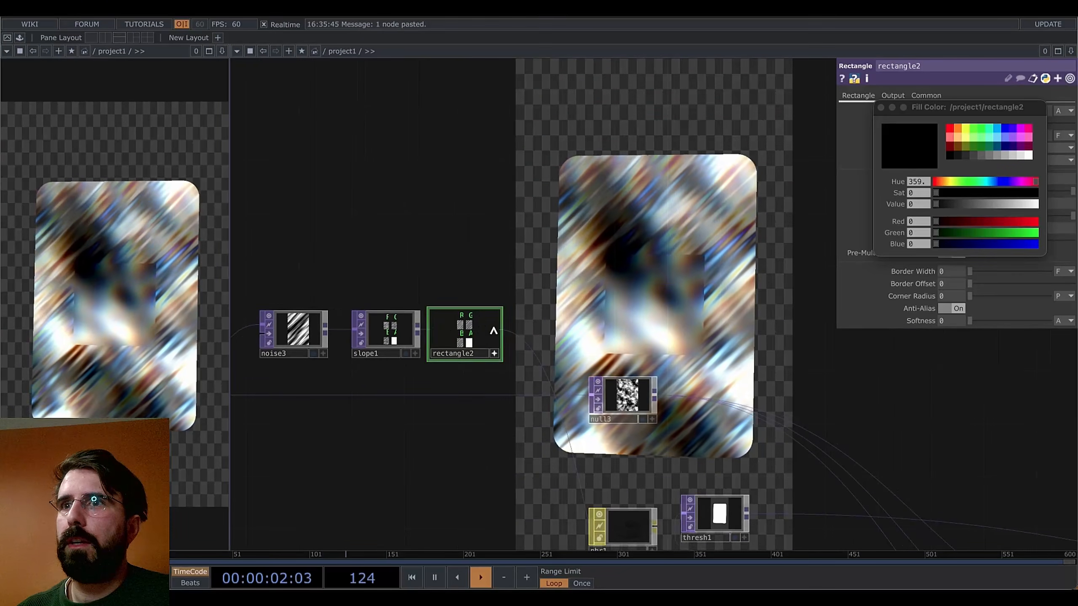
click(882, 108)
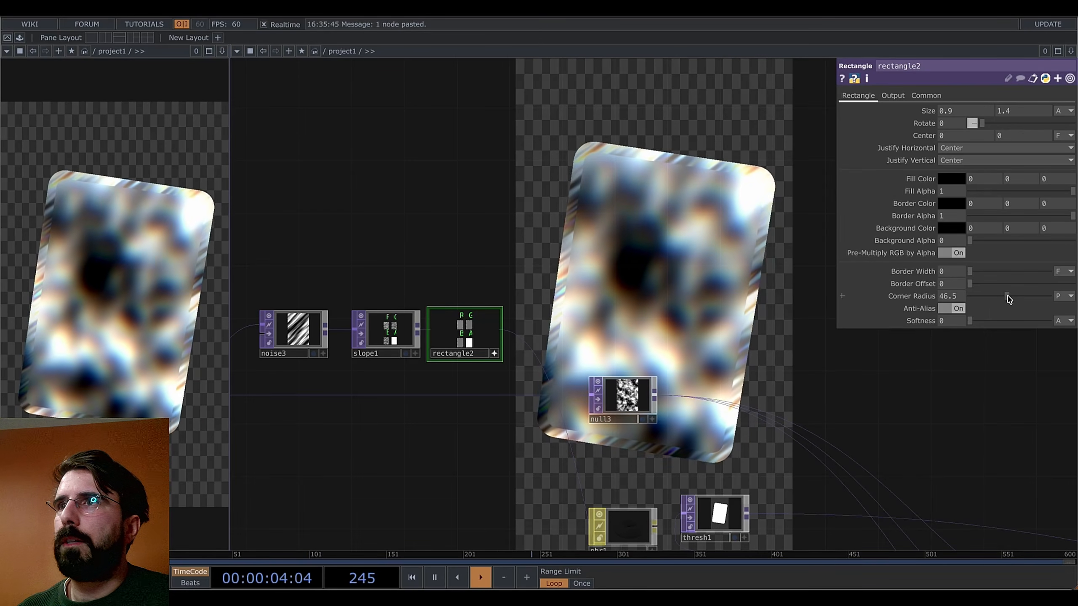
drag(795, 310, 752, 295)
scroll(665, 294, down, 3)
drag(665, 294, 603, 274)
scroll(689, 252, down, 2)
drag(684, 273, 626, 275)
drag(500, 252, 506, 183)
drag(583, 226, 428, 120)
drag(657, 524, 745, 481)
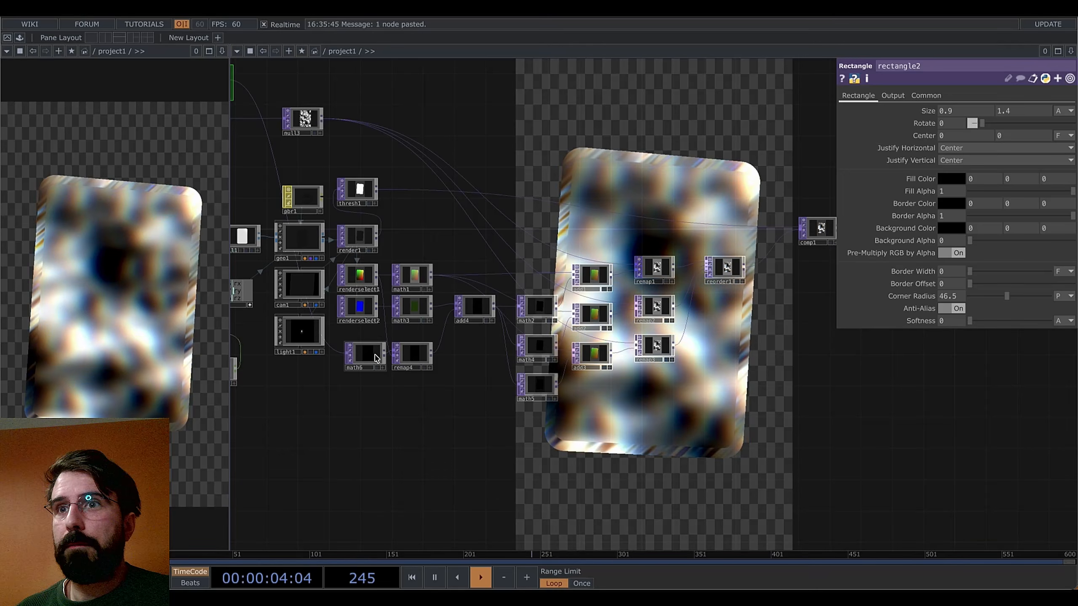
Move comp1 into line directly after reorder1
click(374, 357)
click(411, 354)
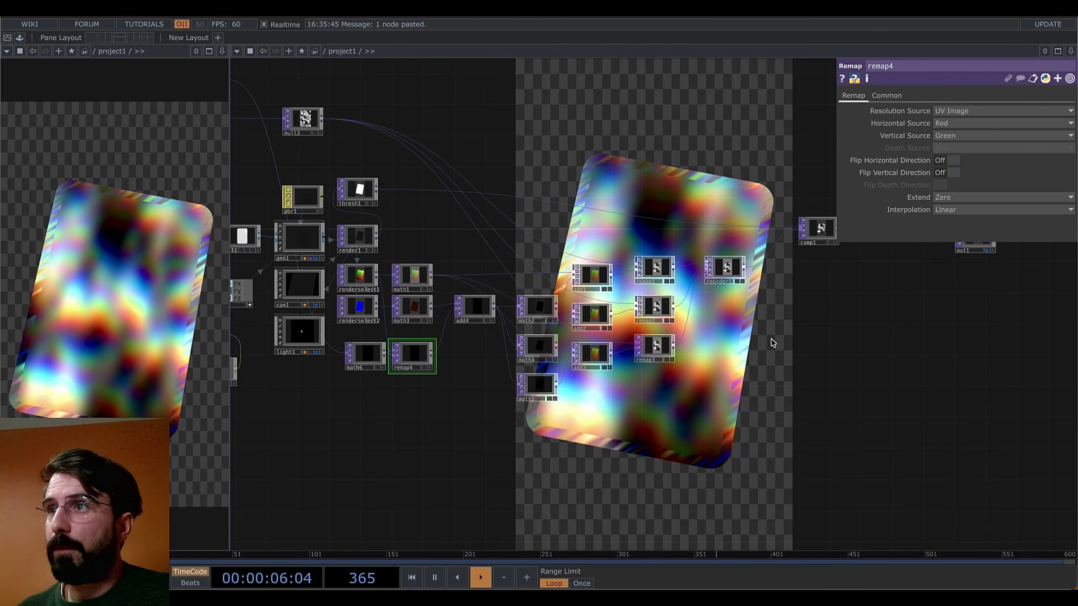
drag(833, 294, 767, 361)
click(825, 298)
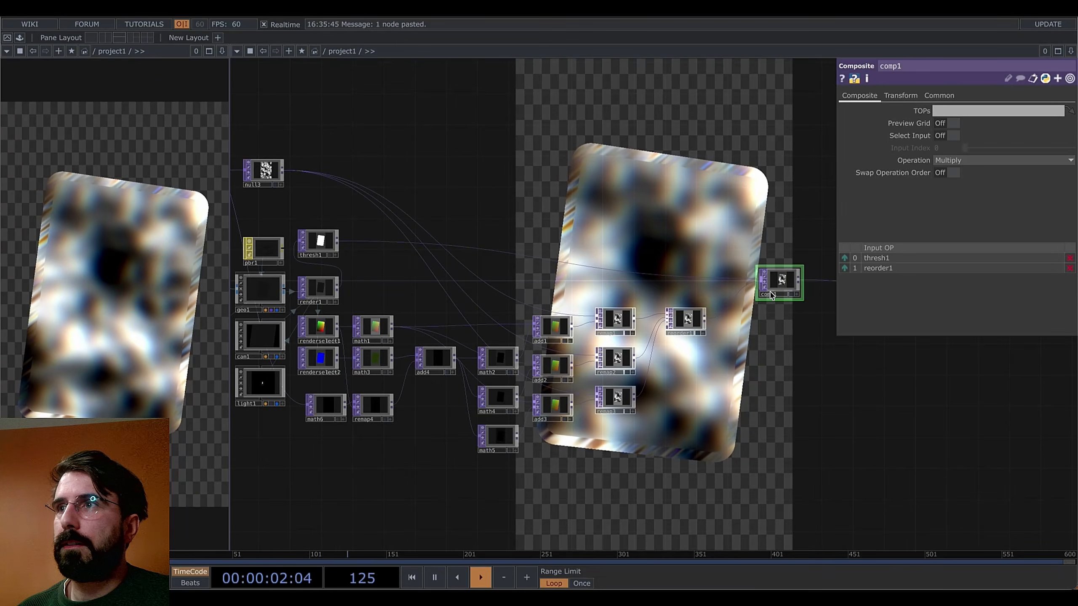
drag(771, 295, 741, 334)
Box-select the math, add and remap nodes and drag them closer to add4
scroll(784, 397, down, 1)
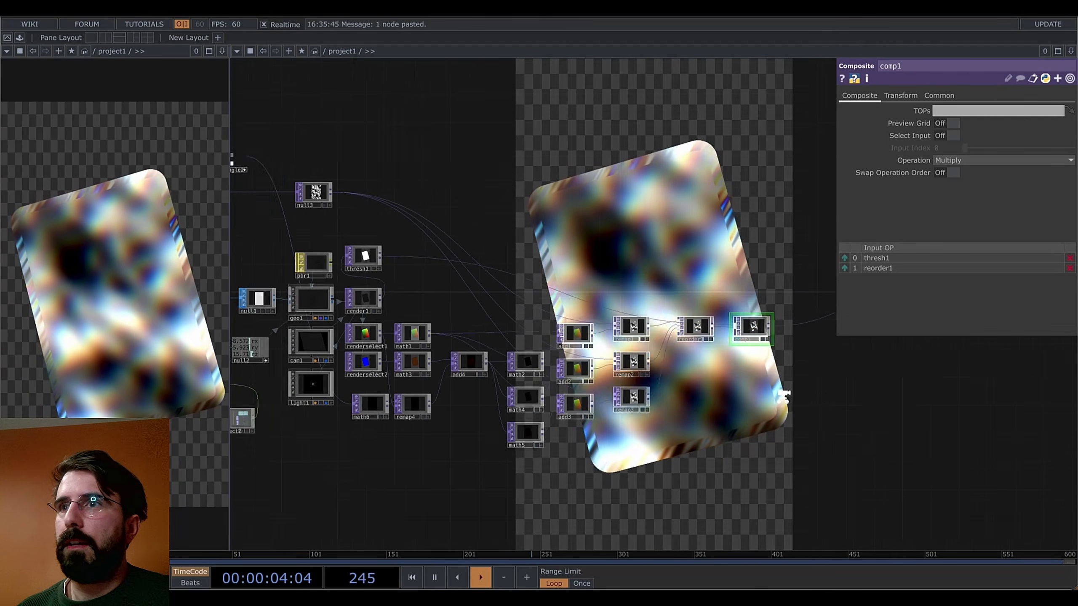
scroll(784, 397, down, 3)
drag(785, 420, 685, 393)
right_drag(698, 296, 407, 442)
scroll(397, 376, up, 5)
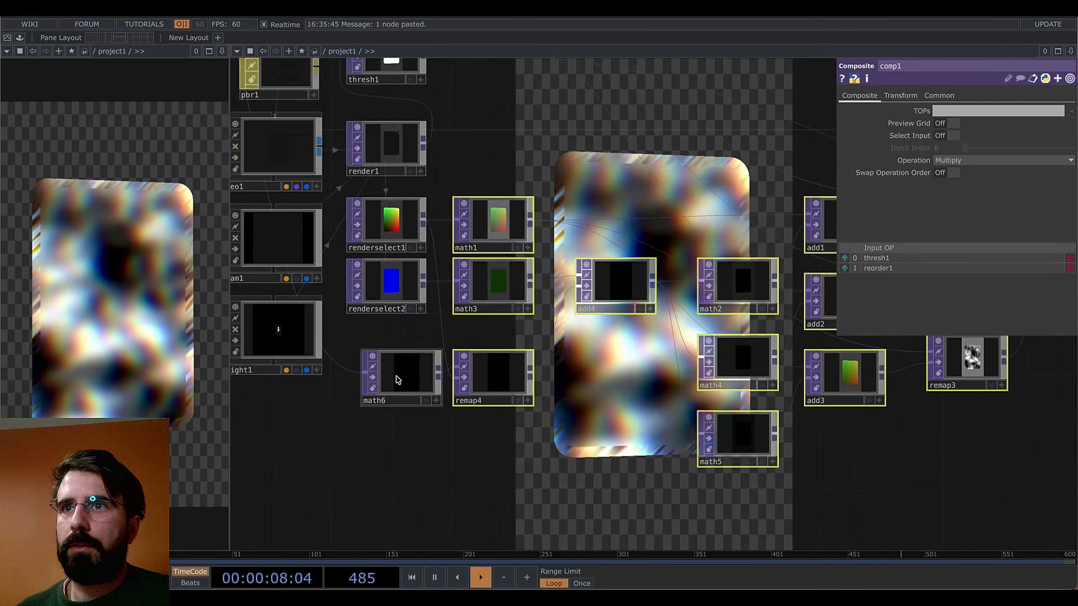
scroll(397, 379, down, 6)
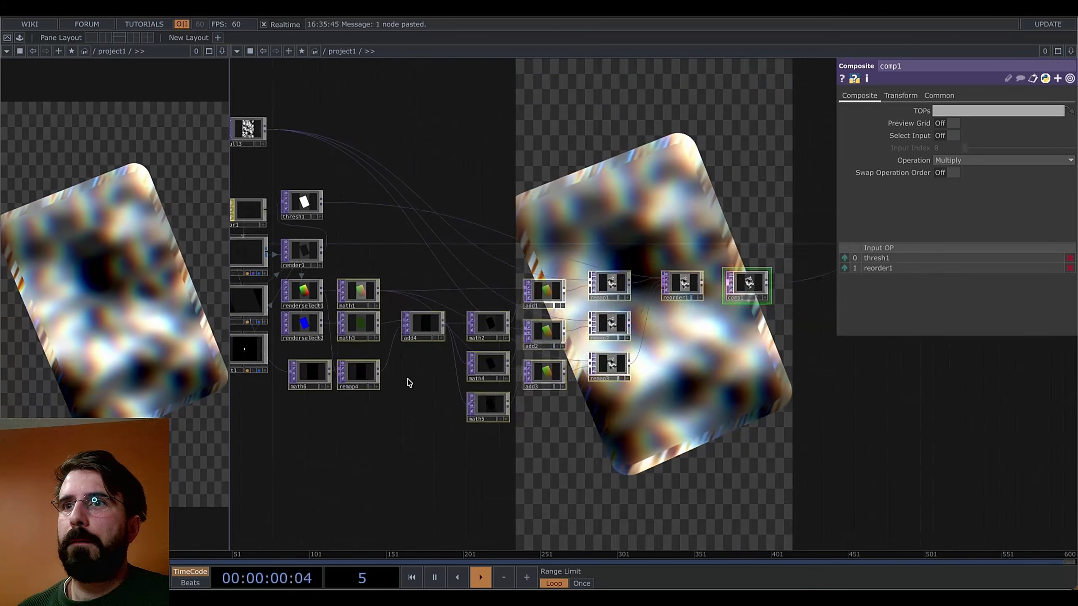
drag(408, 380, 395, 377)
drag(407, 321, 488, 353)
drag(788, 462, 671, 408)
Collapse the selected shader nodes into a new base component, base1
right_click(672, 408)
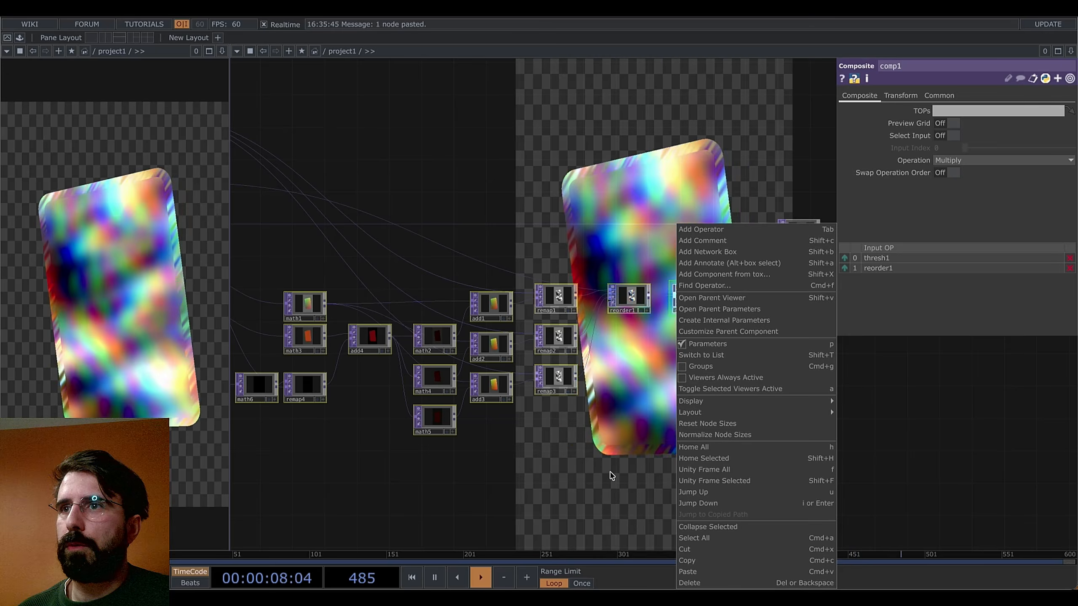
click(719, 527)
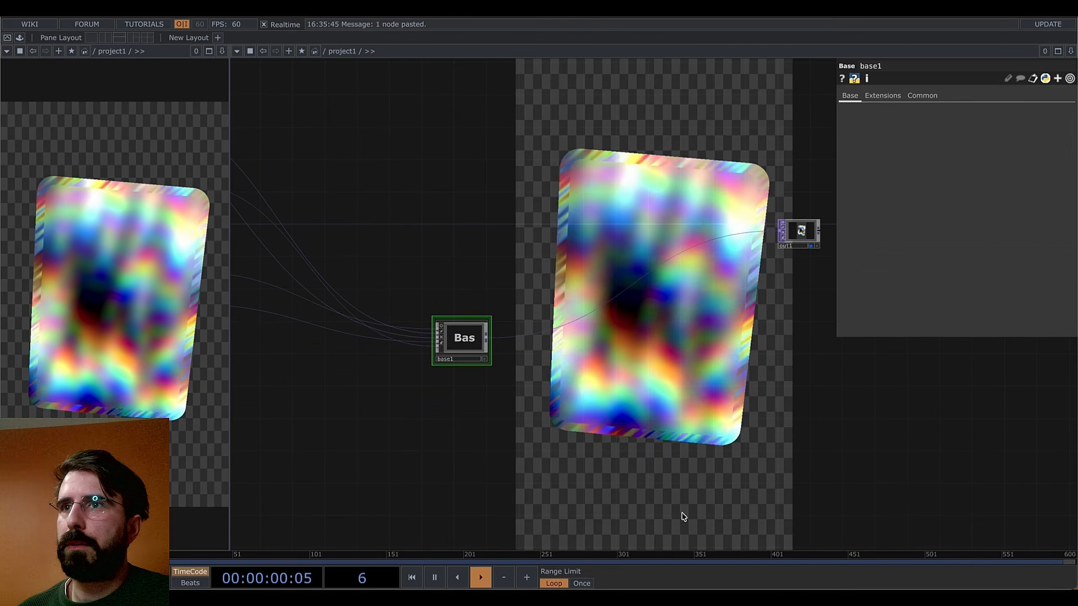
scroll(554, 374, up, 5)
scroll(554, 373, down, 5)
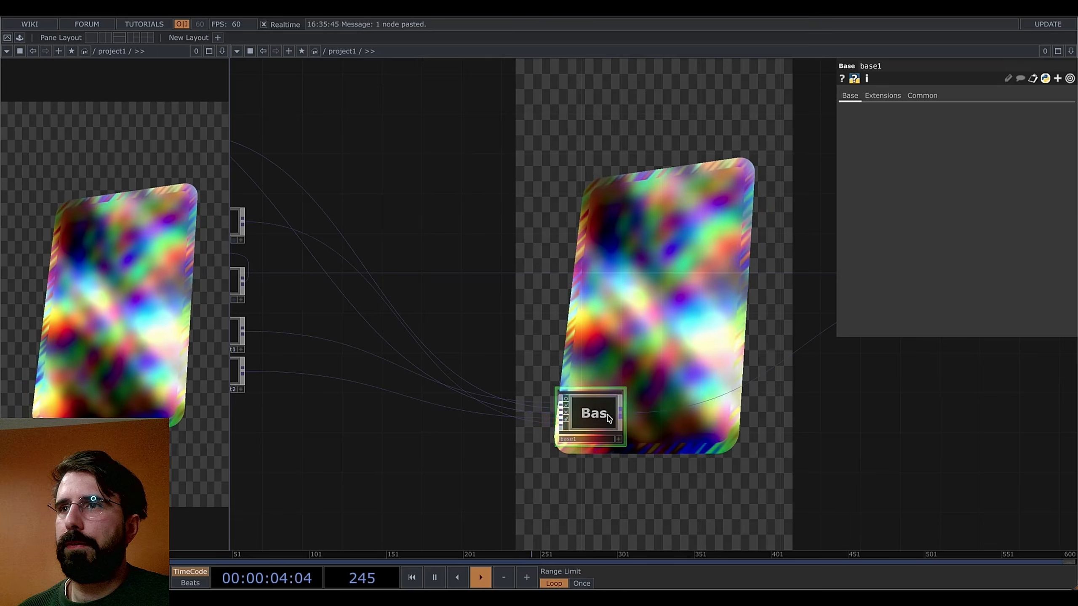
scroll(594, 425, up, 3)
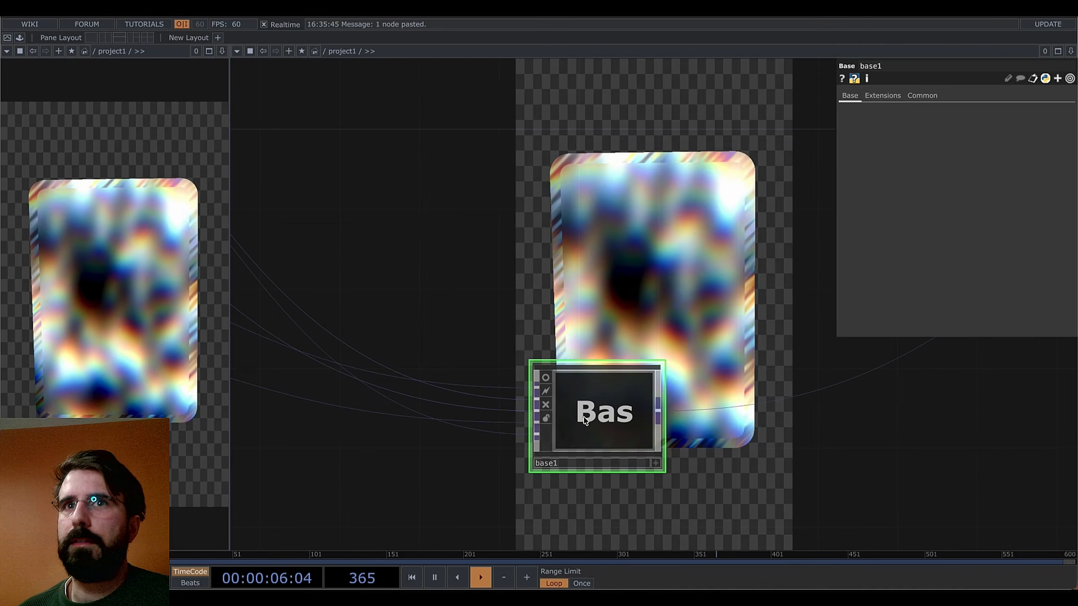
Enter base1 and frame its inner network of in1–in5 and out1
double_click(585, 420)
drag(506, 392, 782, 446)
scroll(584, 427, up, 4)
drag(607, 429, 701, 434)
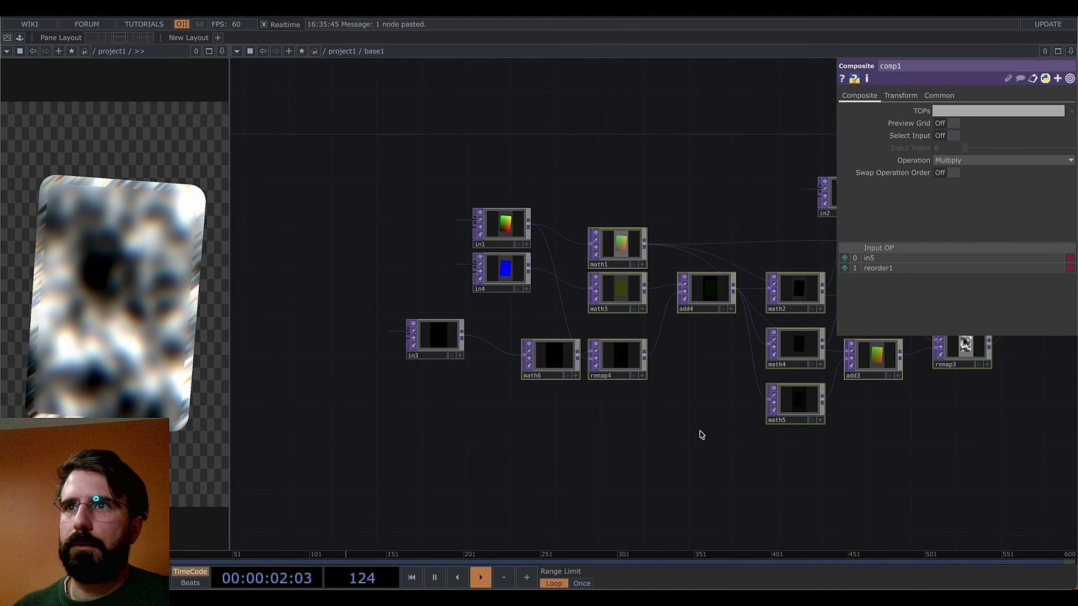
Move in1, in4 and in3 left into a column and relabel in4 and in1
drag(490, 295, 578, 323)
drag(536, 237, 487, 321)
drag(551, 388, 467, 376)
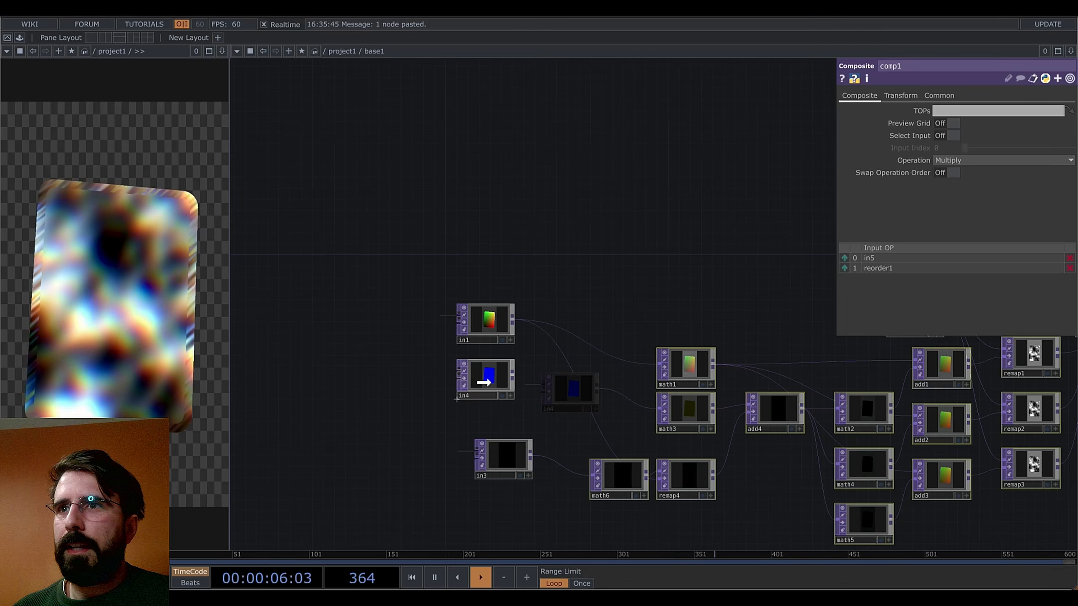
drag(518, 444, 500, 475)
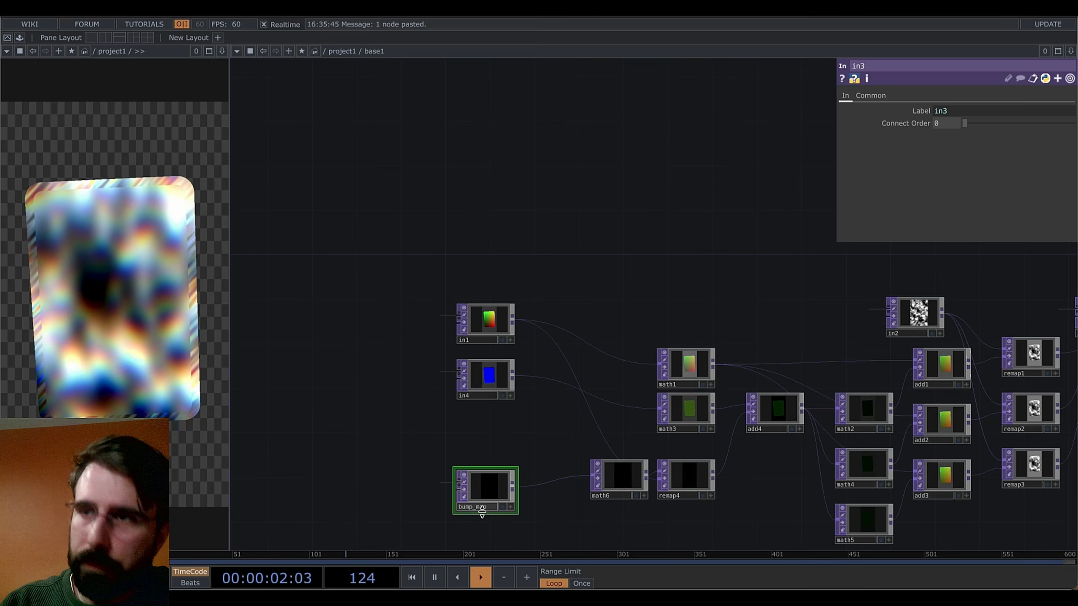
click(481, 398)
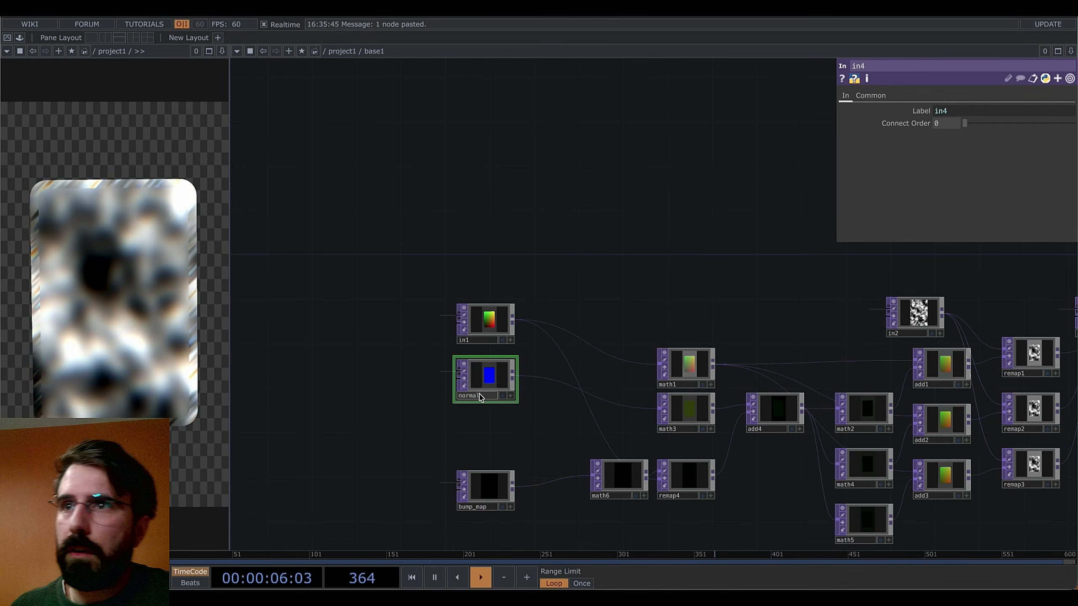
click(483, 336)
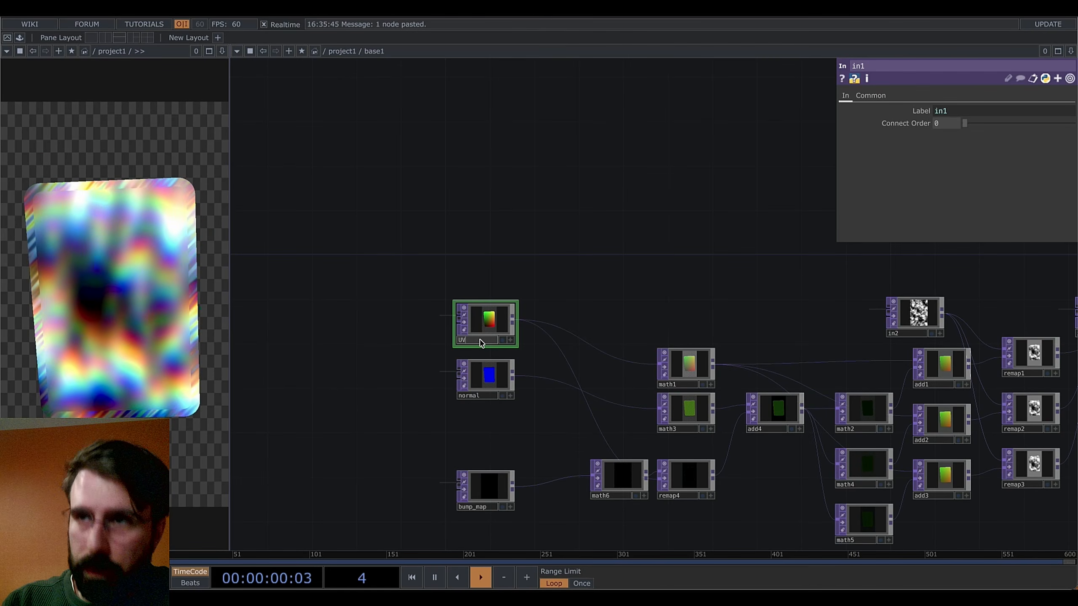
Move in2 into the column above UV_coordinates
drag(662, 285, 635, 319)
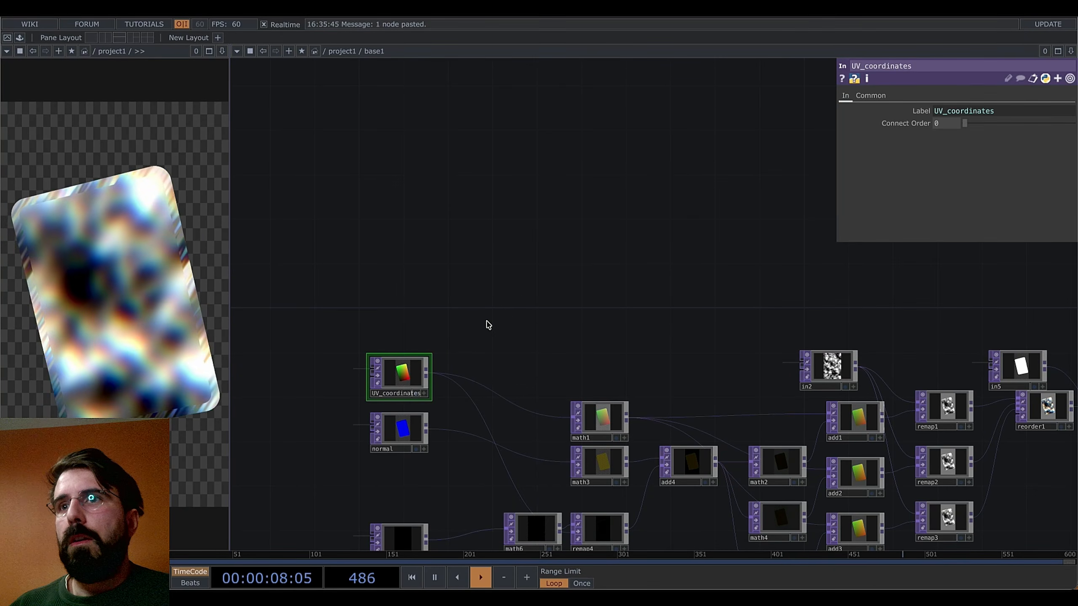
drag(709, 319, 696, 300)
drag(815, 351, 376, 321)
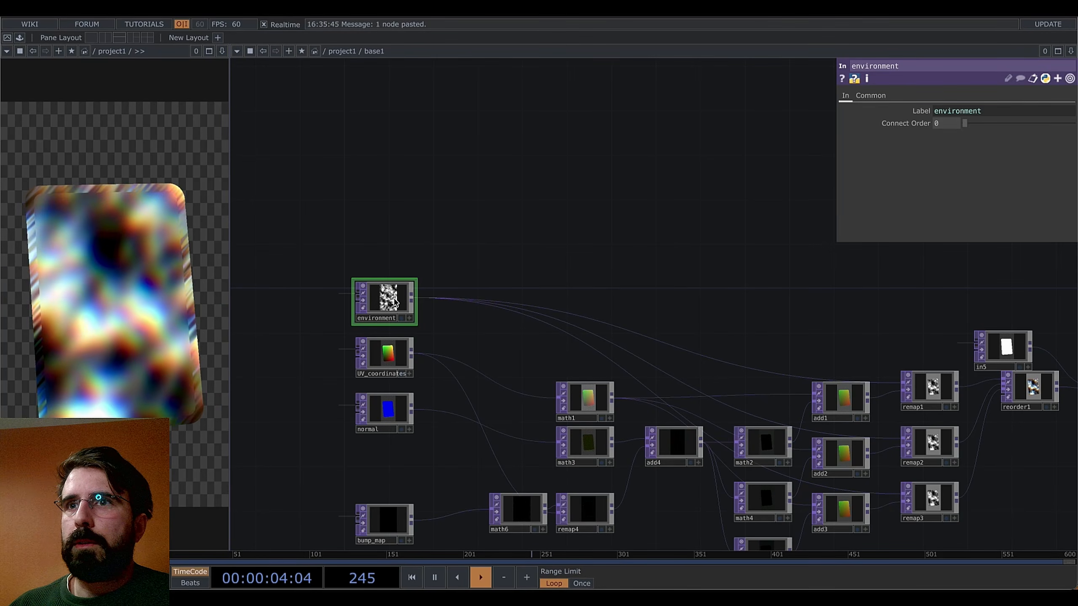
Check UV_coordinates' connect order and set the normal and bump_map connect orders
click(366, 353)
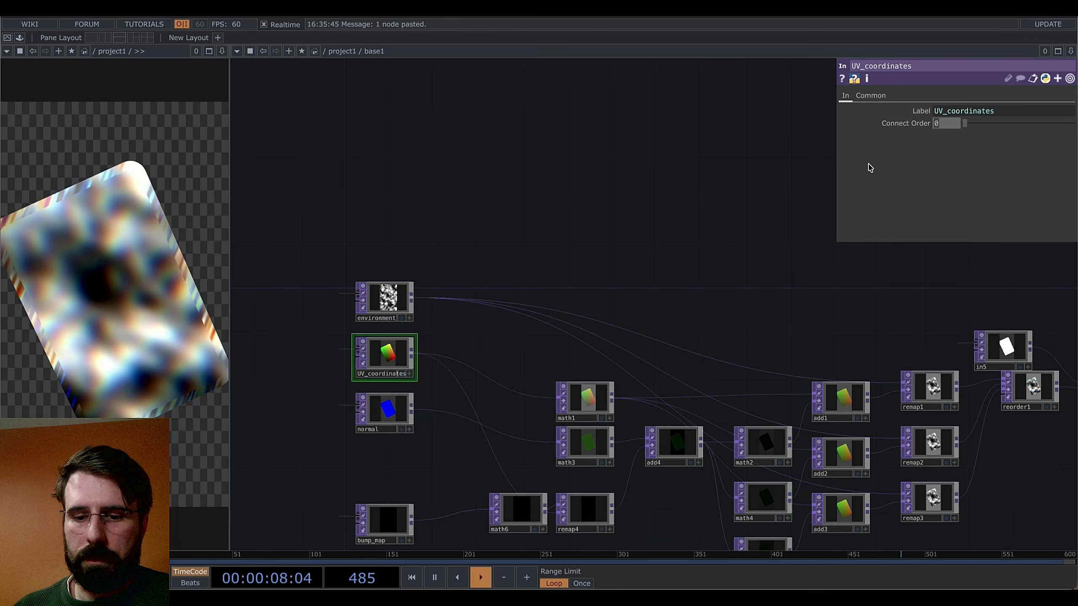
click(383, 406)
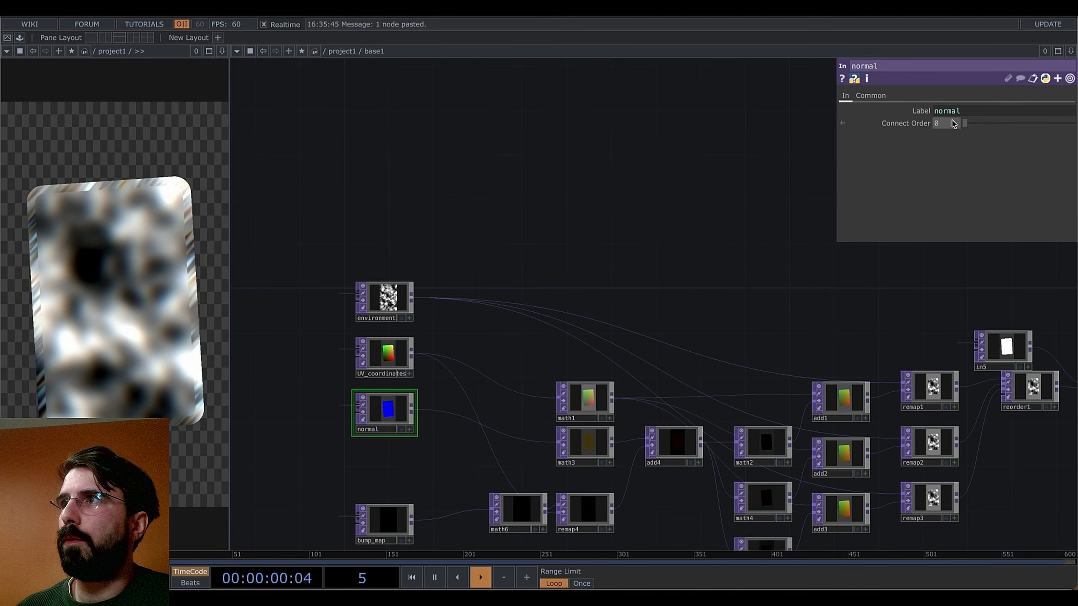
drag(614, 274, 634, 170)
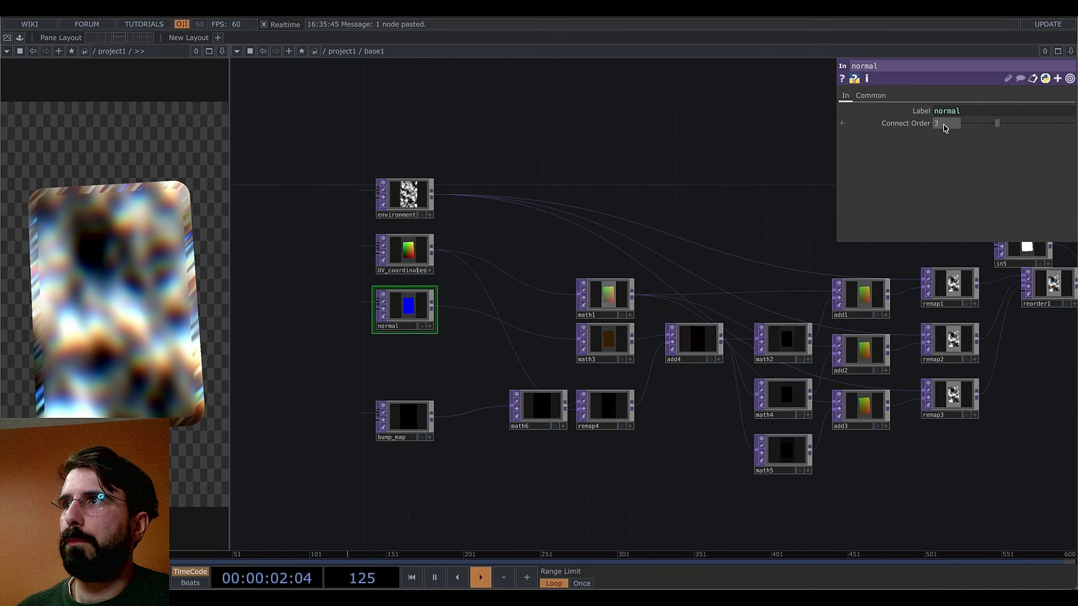
click(415, 415)
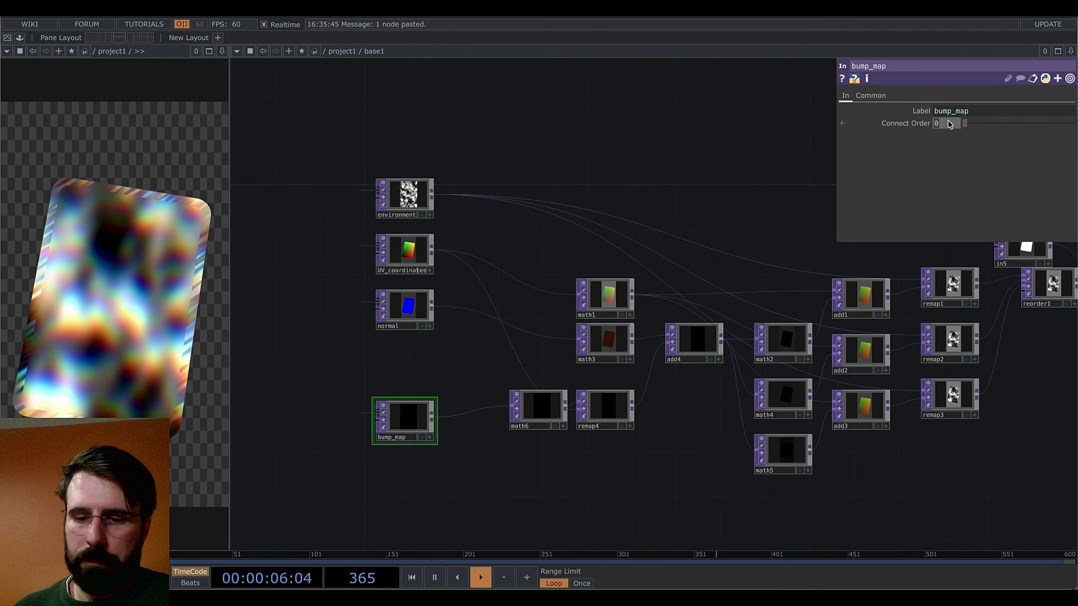
mouse_move(420, 406)
mouse_down()
mouse_move(420, 364)
mouse_move(421, 395)
mouse_up()
Place in5 below bump_map in the input column and relabel it mask
drag(779, 176, 618, 333)
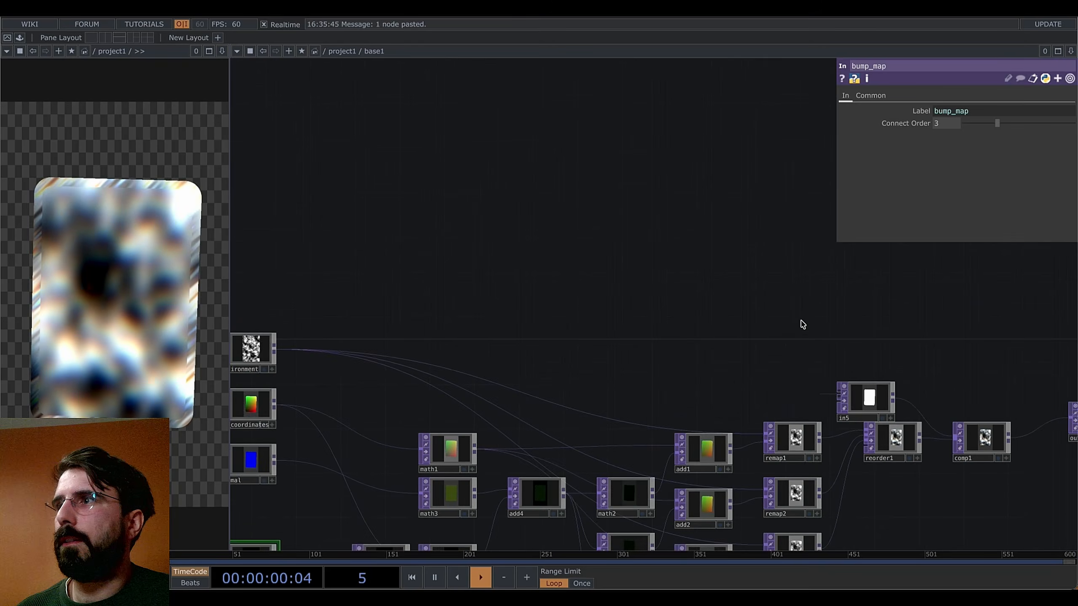
drag(865, 403, 590, 309)
drag(767, 241, 844, 122)
drag(882, 47, 899, 33)
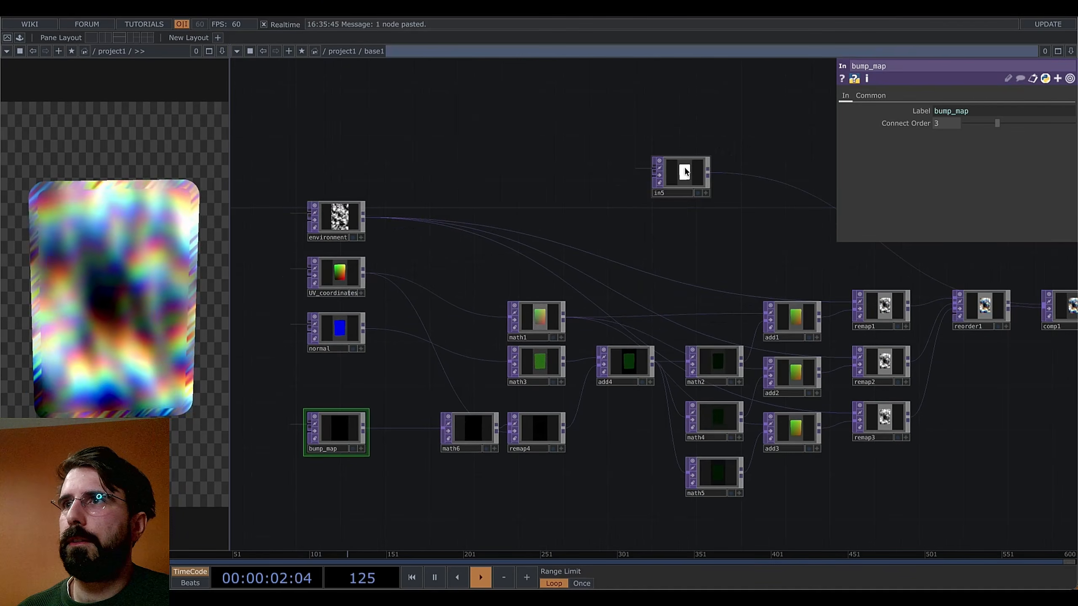
drag(679, 173, 308, 471)
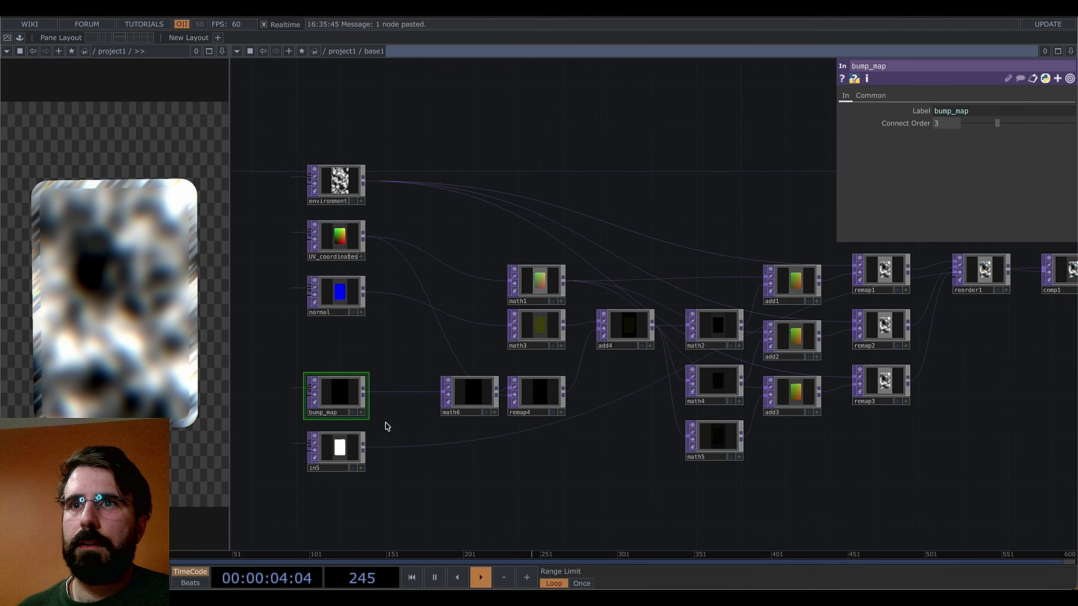
click(321, 471)
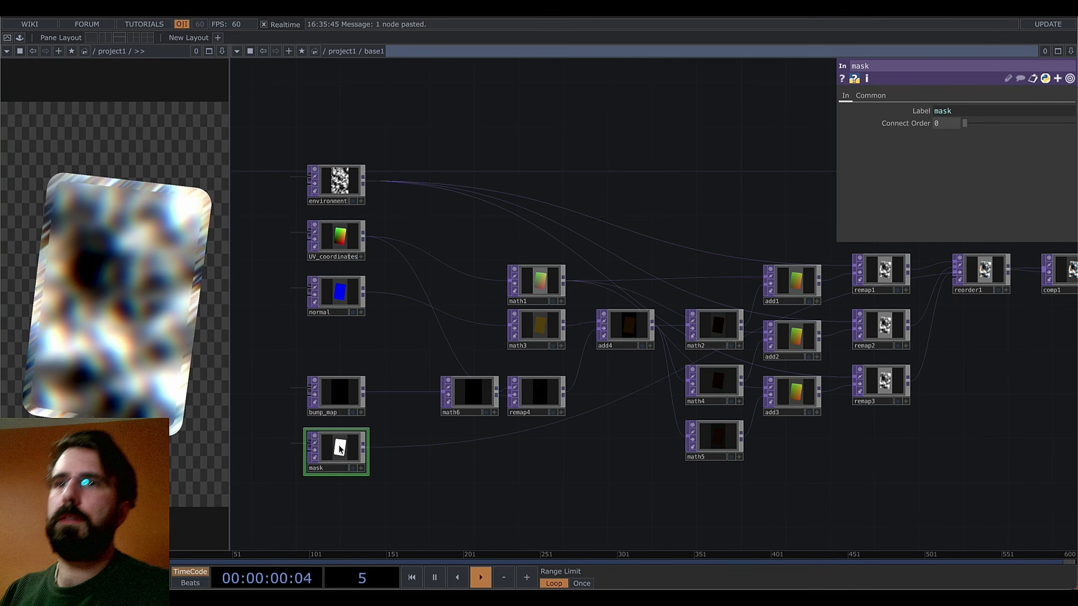
drag(505, 501, 595, 457)
drag(688, 424, 487, 446)
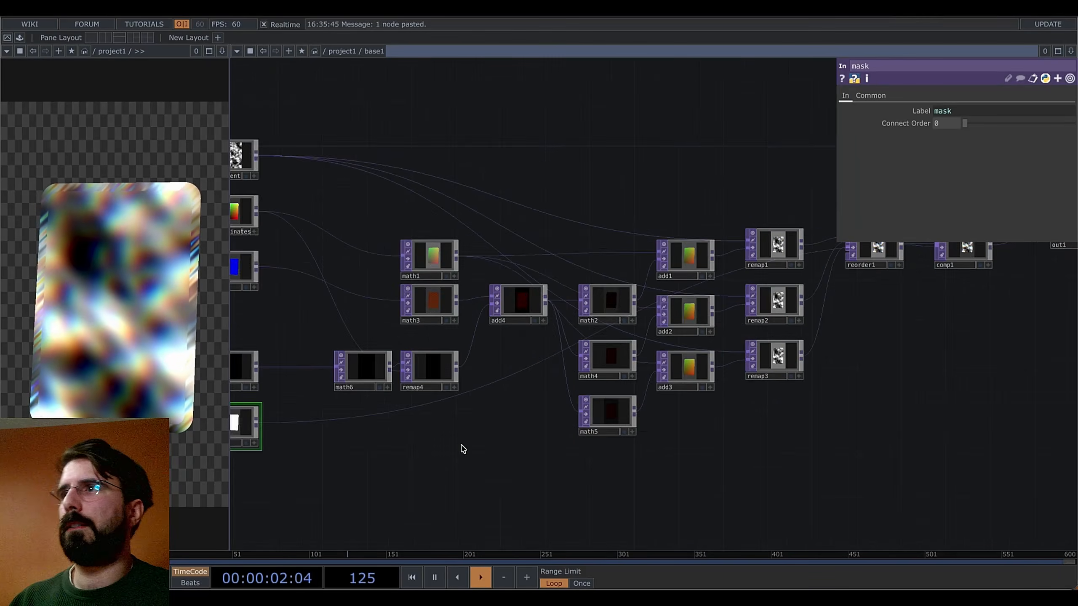
drag(737, 437, 480, 469)
drag(785, 409, 1006, 370)
drag(554, 467, 726, 446)
scroll(609, 411, up, 1)
drag(641, 441, 769, 448)
Add a Constant TOP, constant1, below mask and paste a copy as constant2
key(Tab)
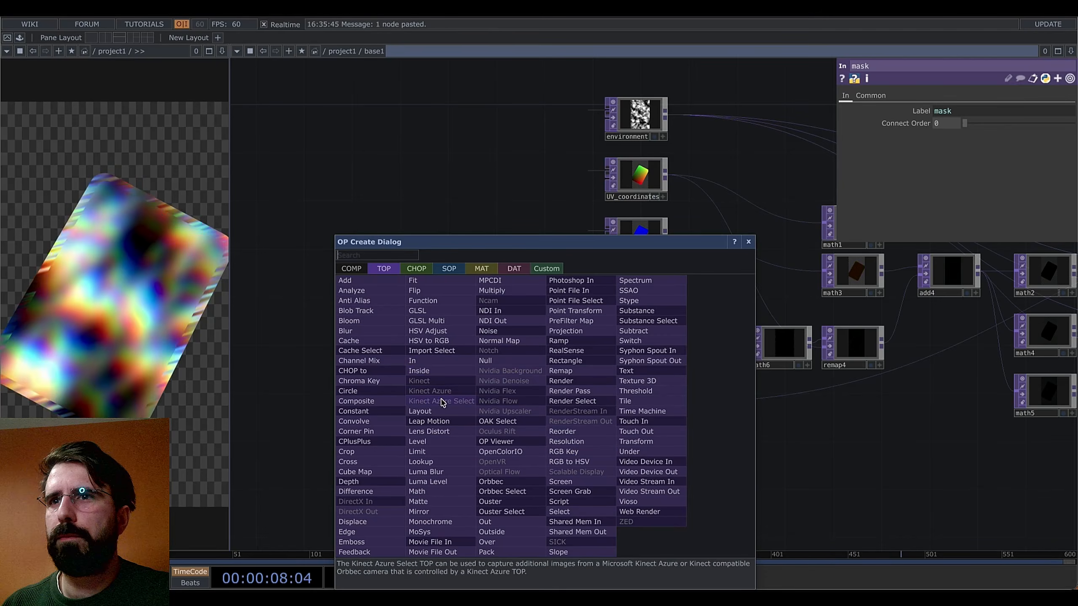
text(con)
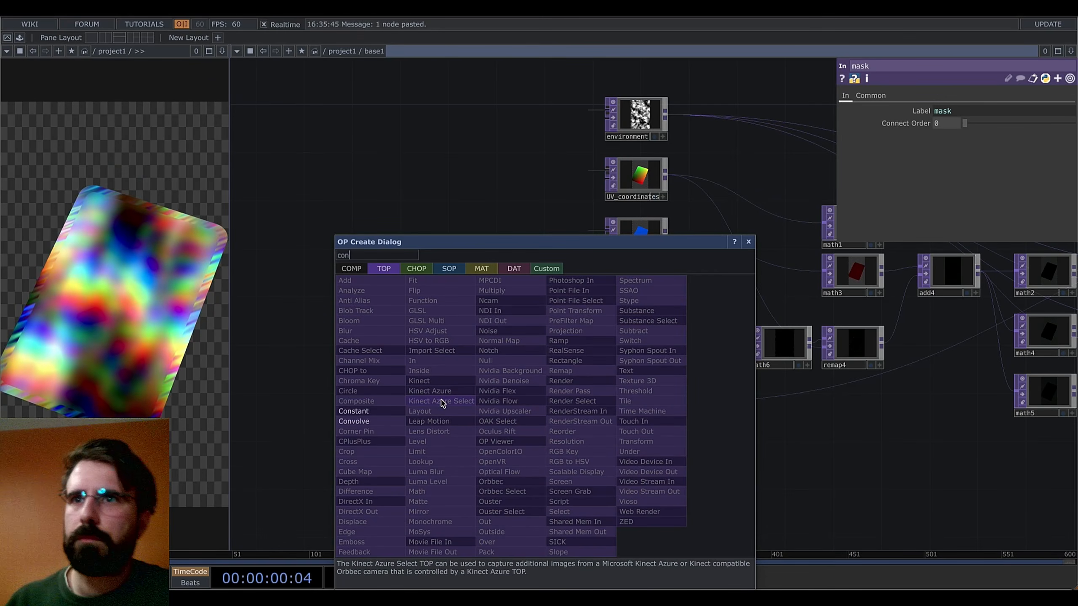
click(355, 411)
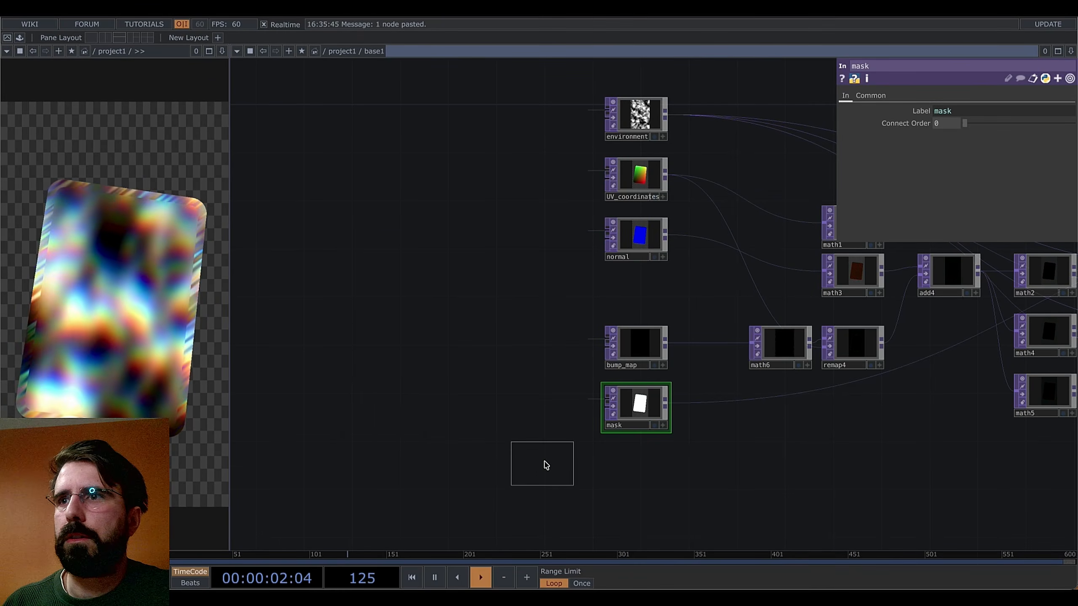
click(546, 465)
drag(713, 460, 642, 465)
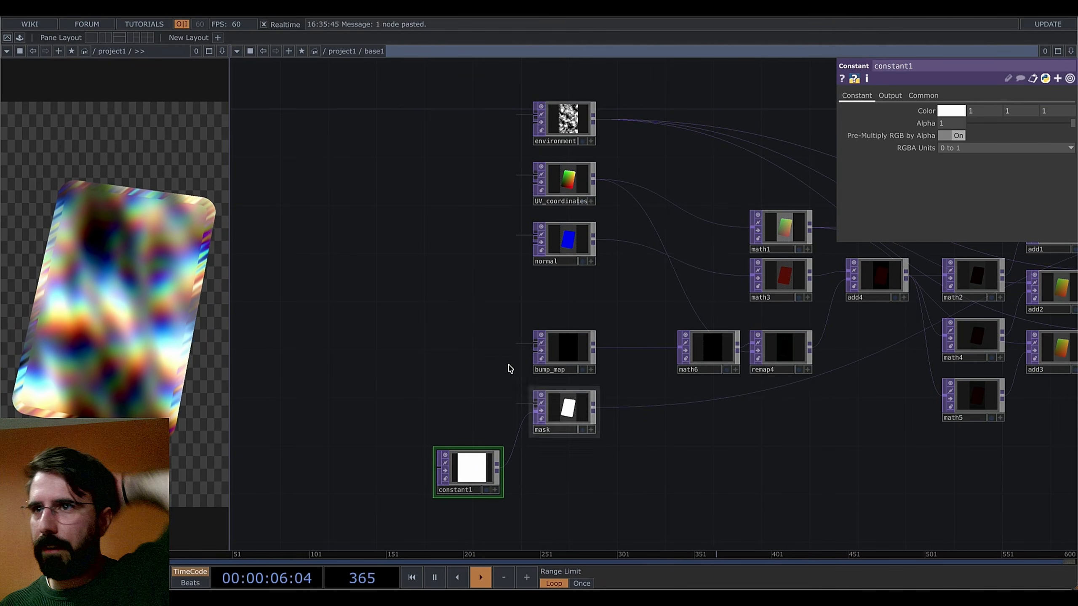
key(ctrl+v)
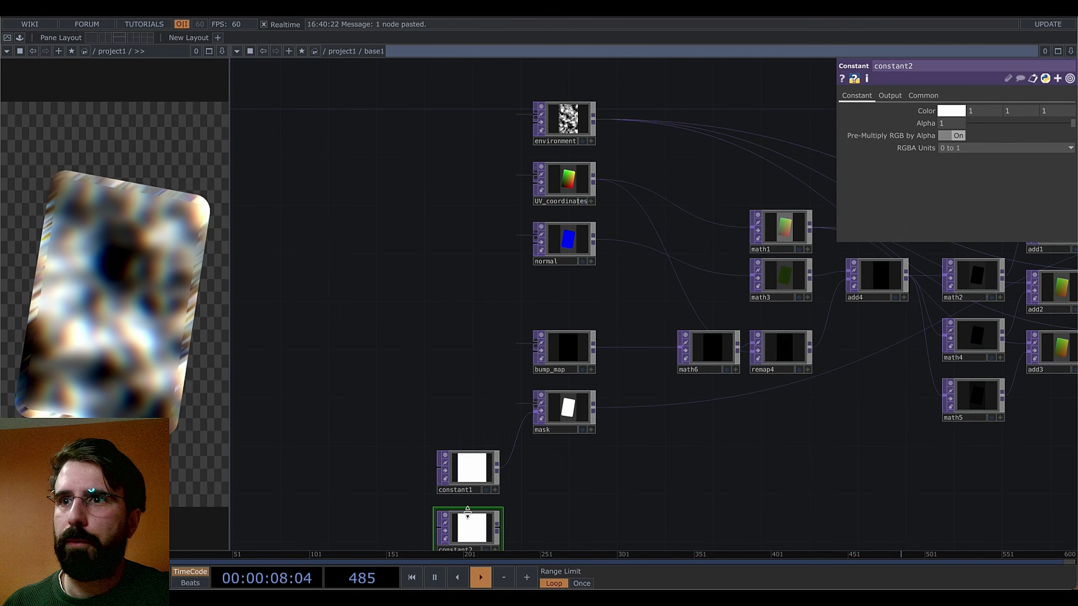
click(481, 382)
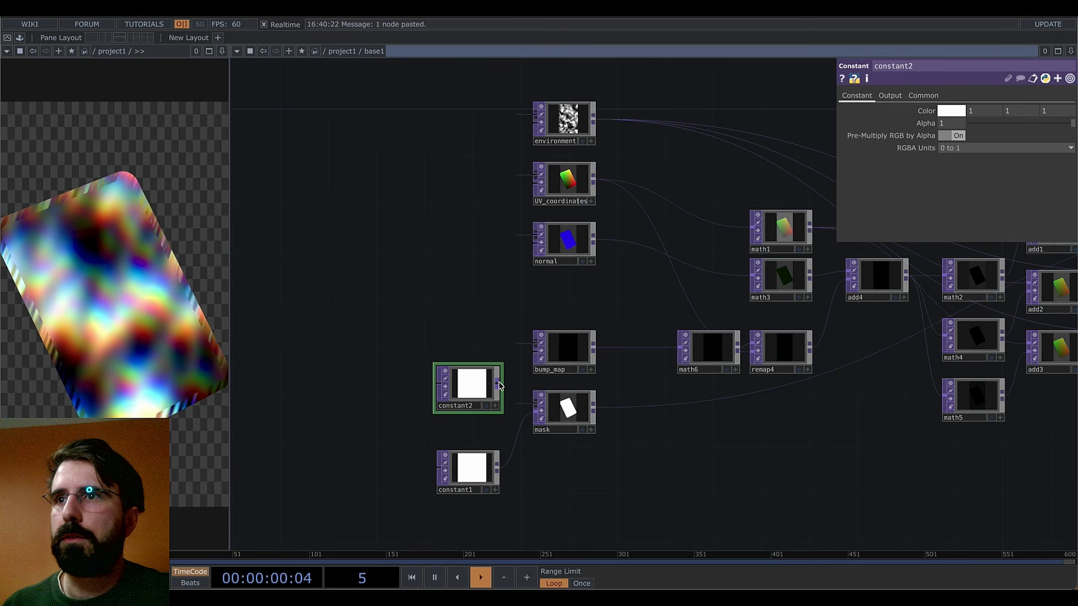
Turn constant2's colour down to solid black
click(953, 112)
drag(965, 204, 929, 204)
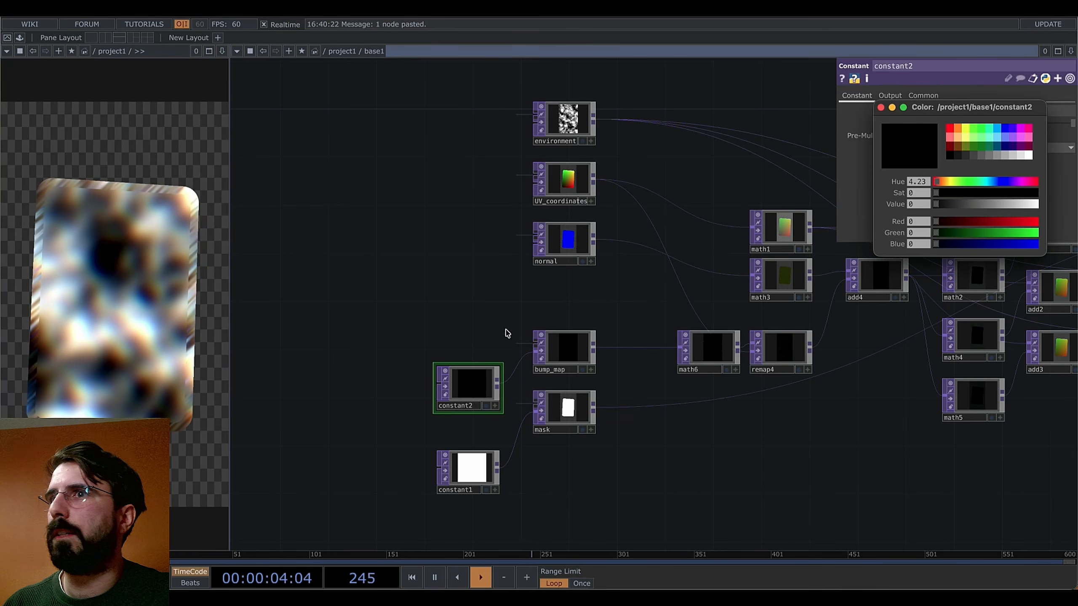
drag(664, 485, 565, 457)
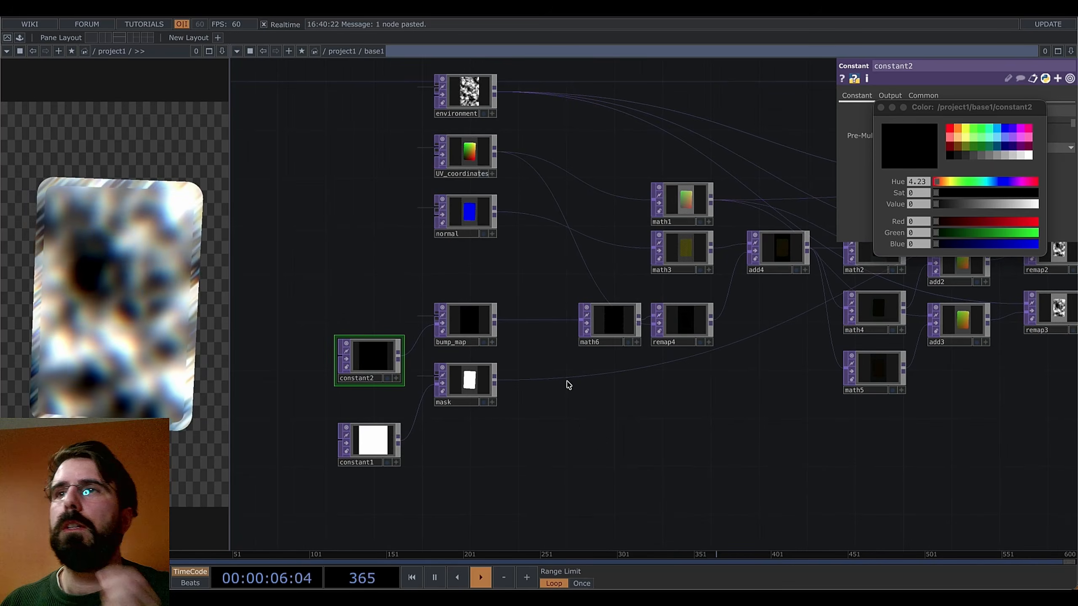
drag(499, 272, 528, 322)
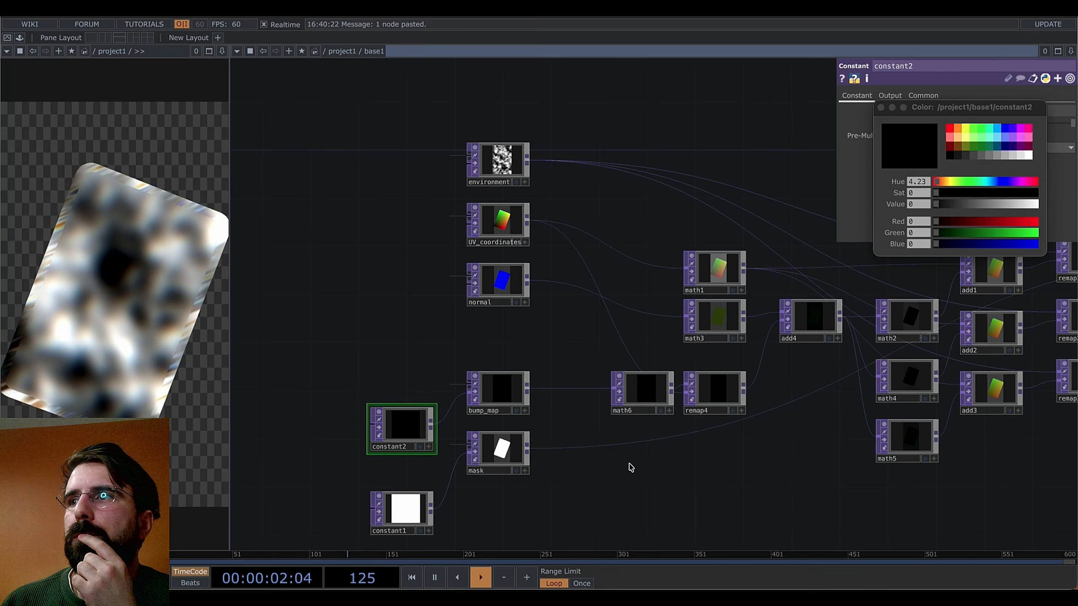
drag(694, 478, 380, 474)
drag(787, 452, 611, 489)
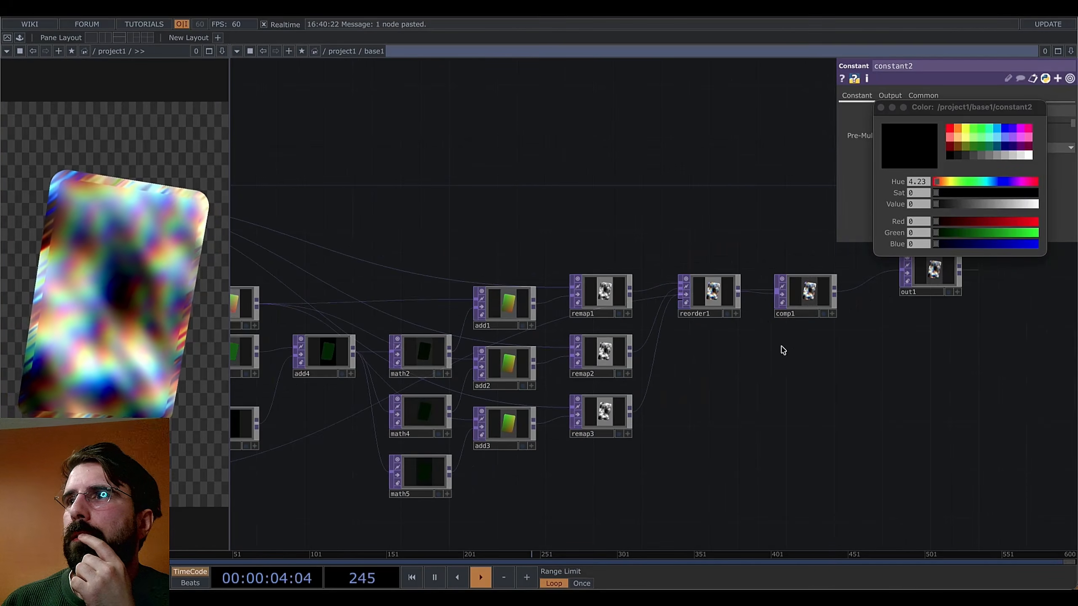
click(815, 291)
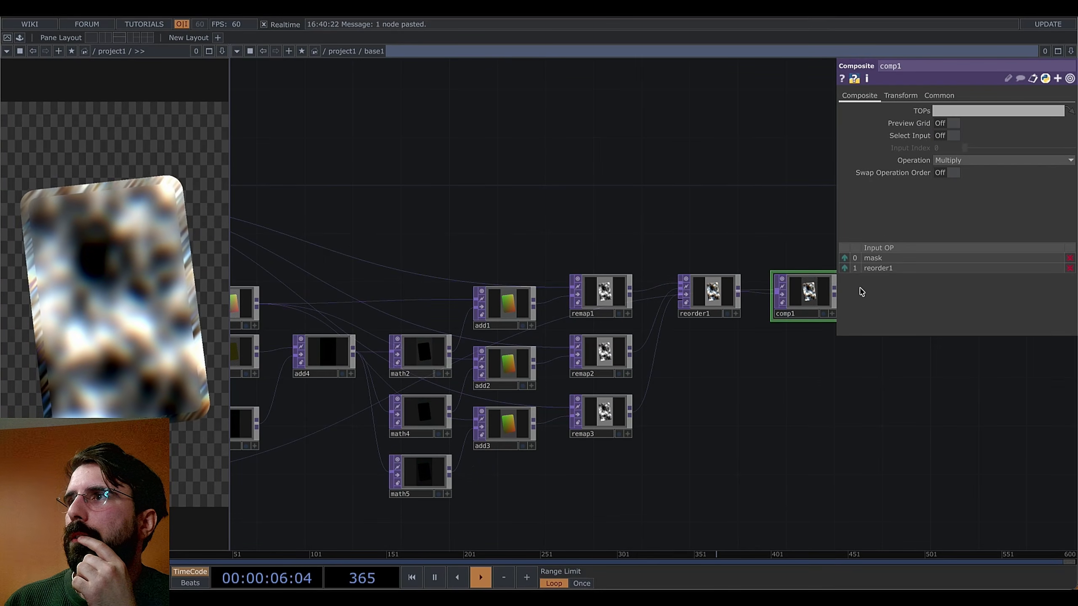
Disconnect one of the input wires feeding base1 in the project1 network
click(900, 95)
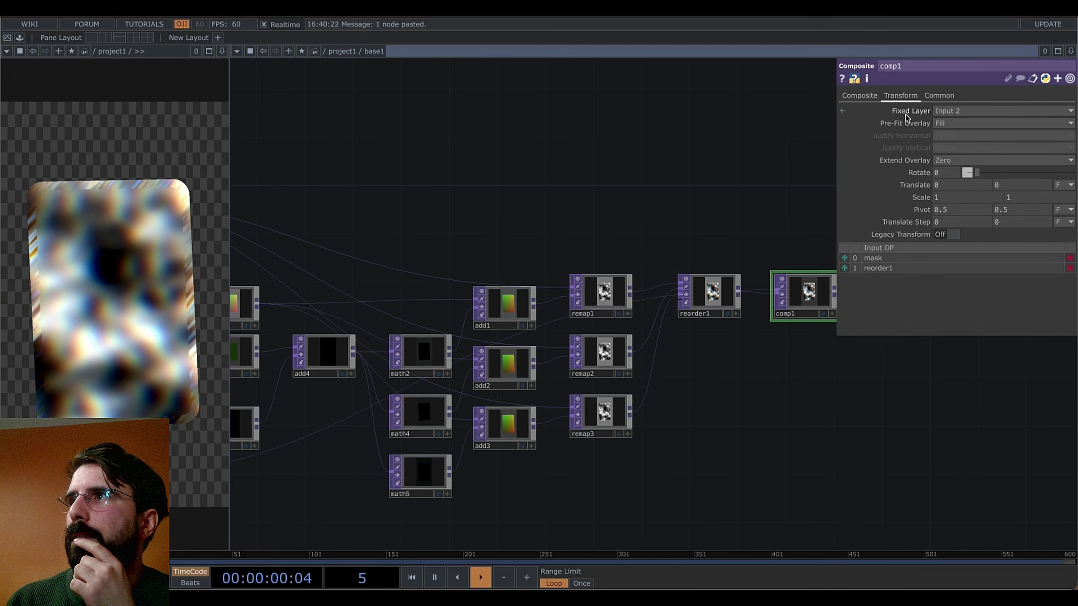
drag(687, 373, 642, 242)
drag(747, 391, 961, 374)
scroll(590, 457, down, 10)
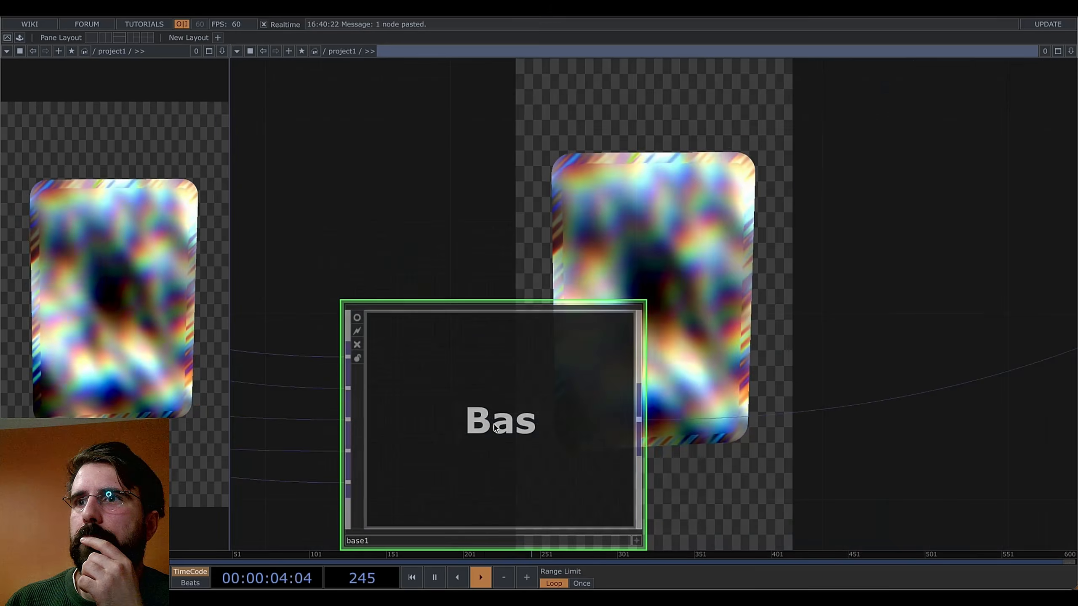
scroll(466, 420, down, 3)
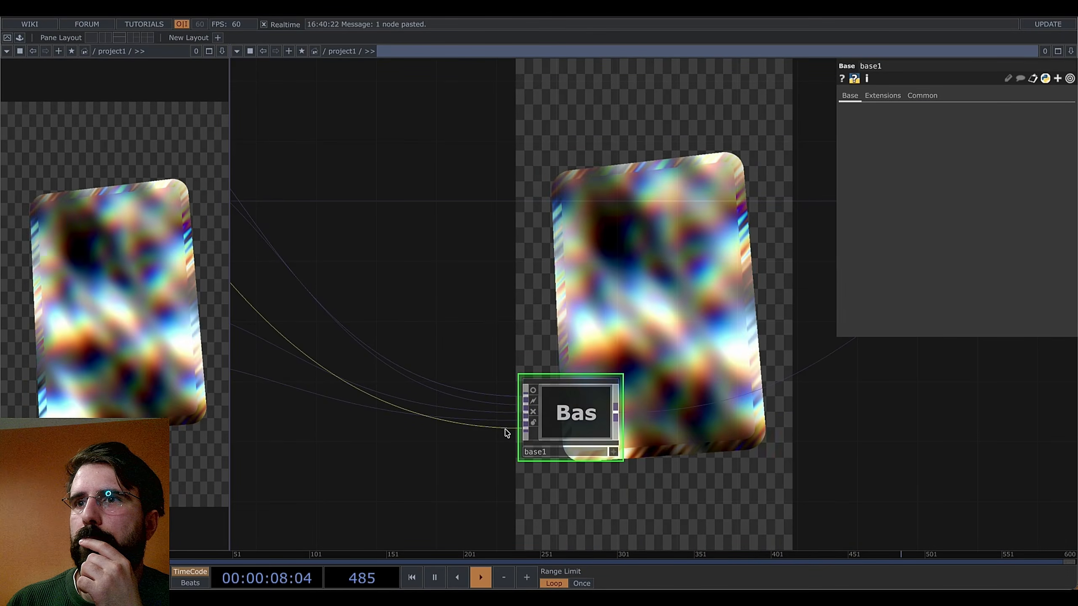
right_click(505, 431)
click(529, 461)
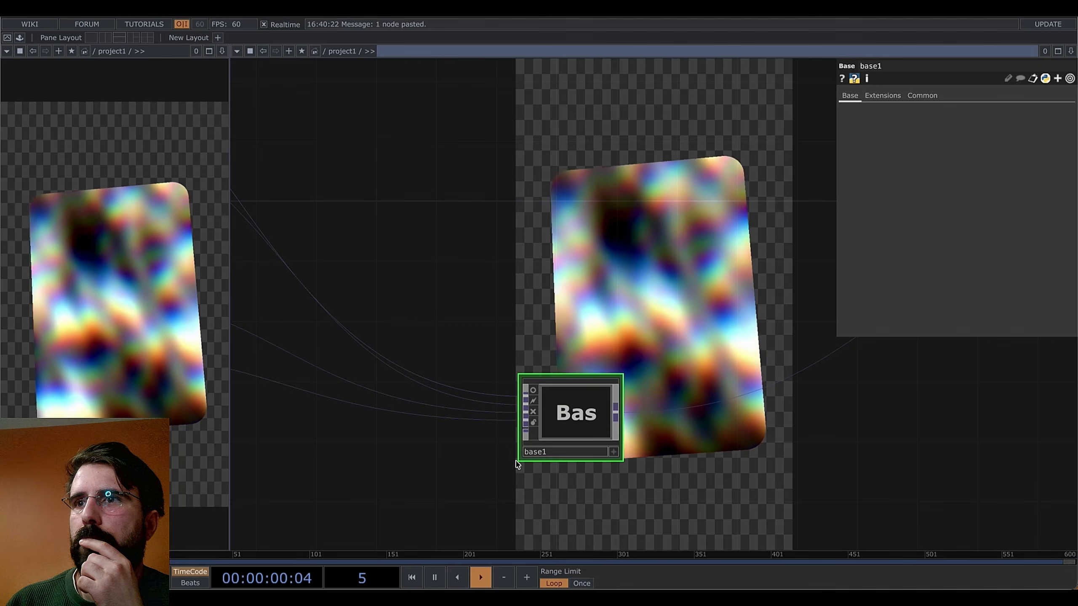
Go inside base1 and check the mask input's settings
key(h)
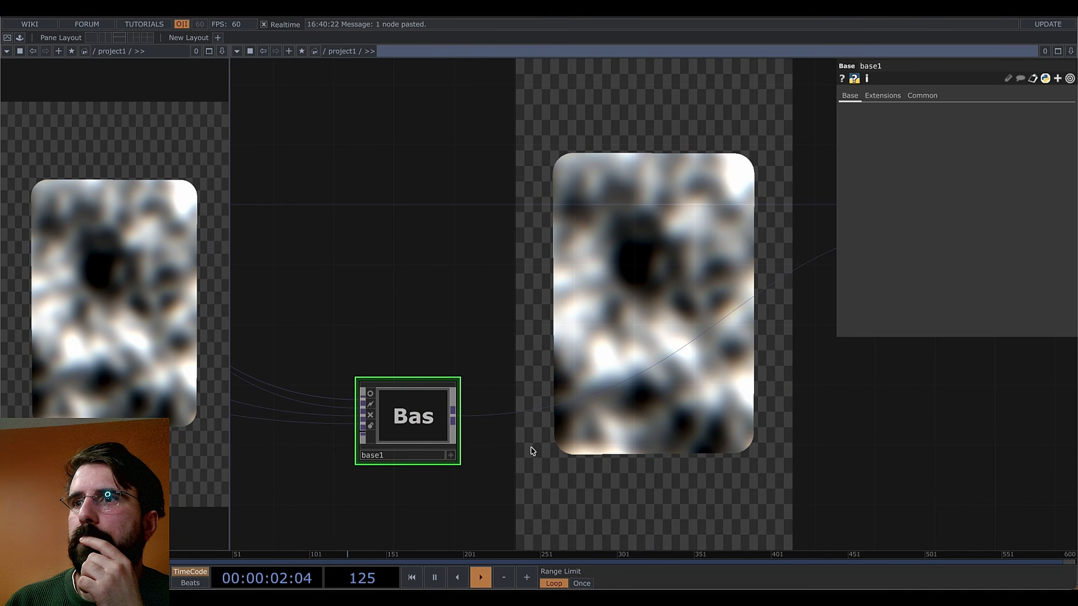
double_click(402, 432)
drag(501, 391, 509, 443)
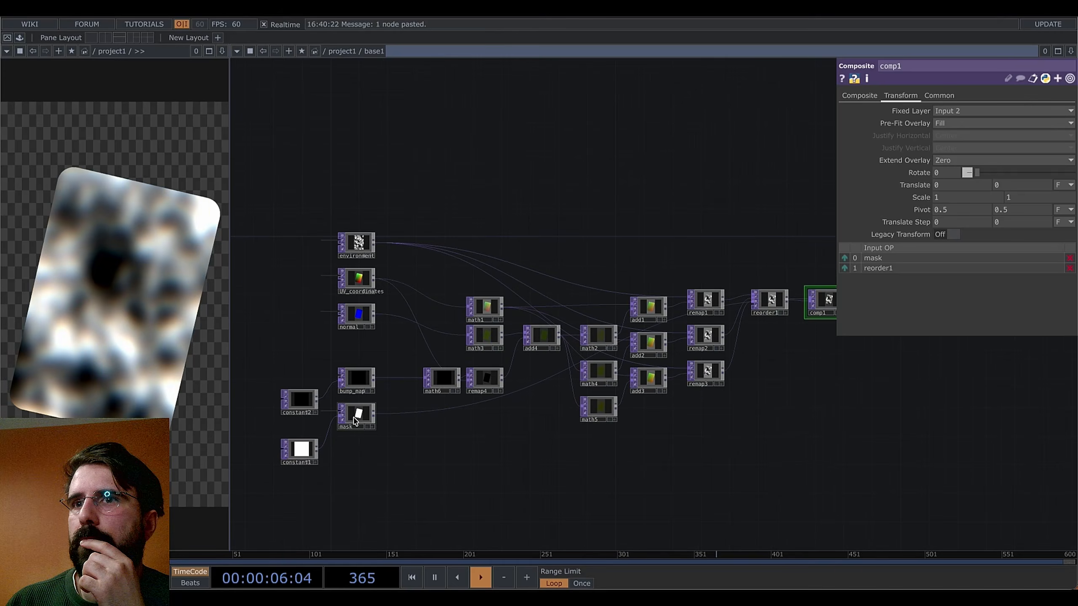
scroll(358, 426, up, 5)
drag(380, 467, 570, 453)
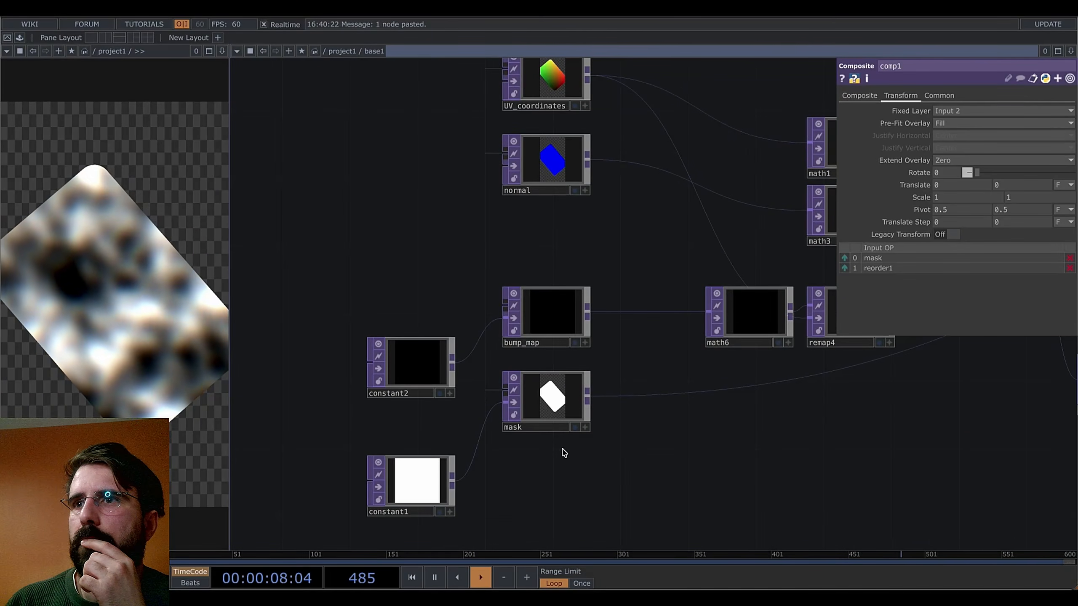
scroll(563, 452, down, 10)
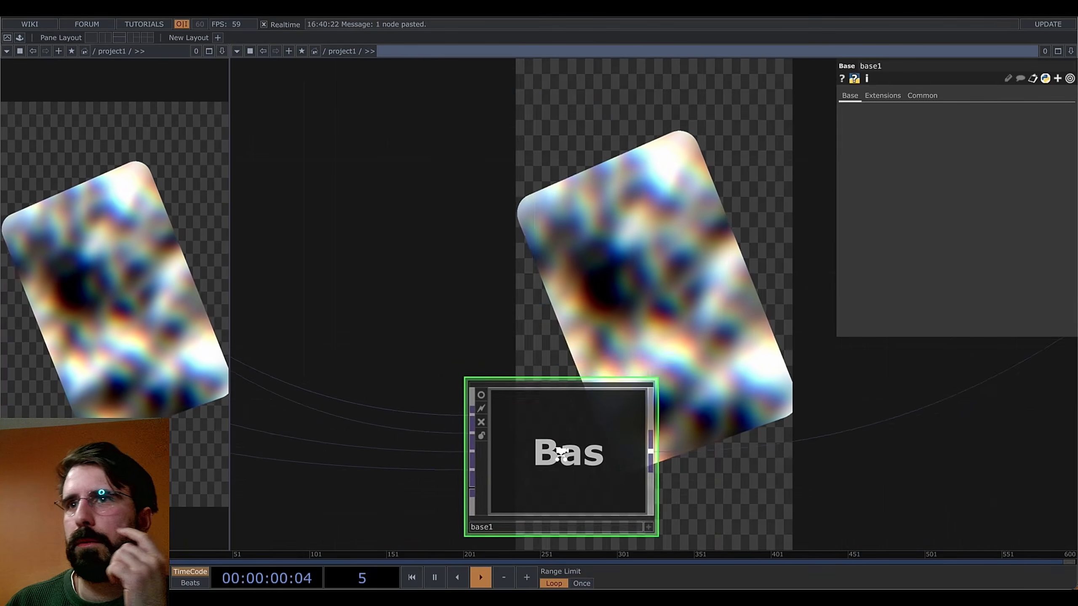
scroll(558, 464, up, 5)
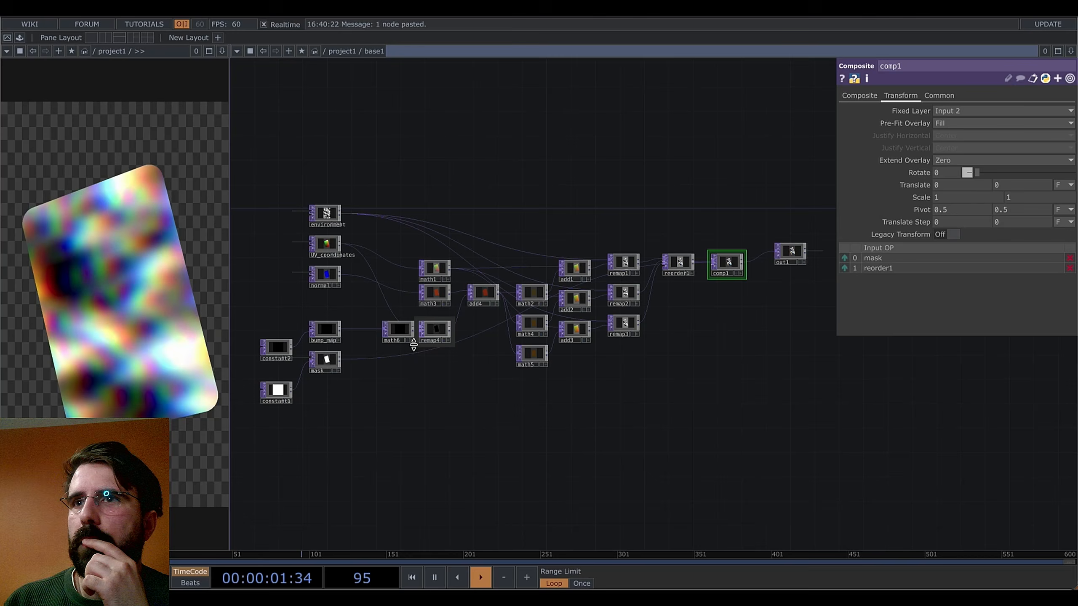
click(327, 365)
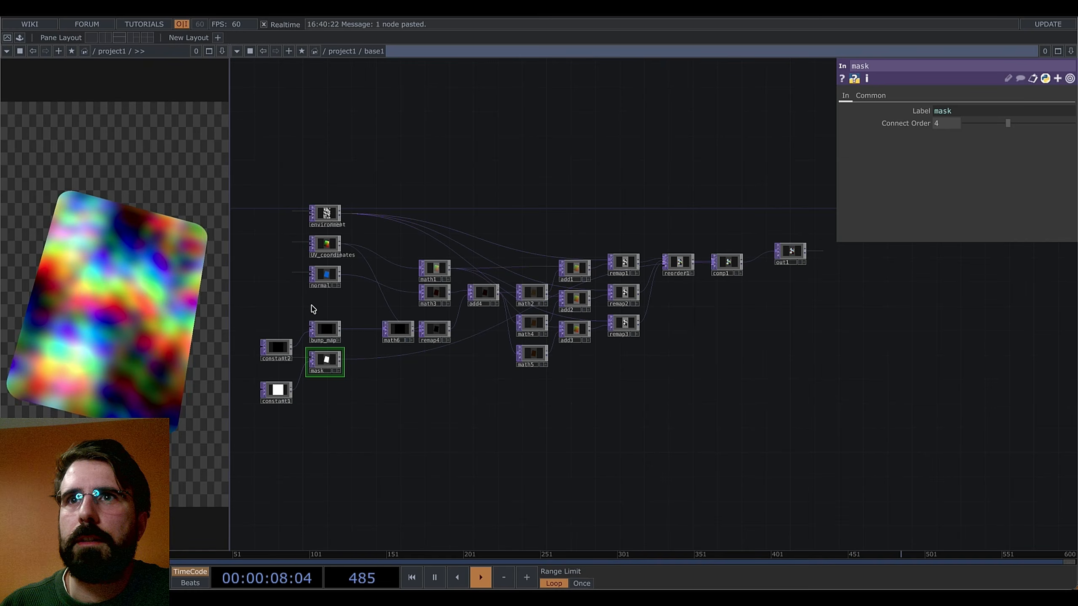
Return up to the project1 network
scroll(306, 335, up, 5)
drag(433, 401, 531, 410)
key(super+Tab)
key(super+Tab)
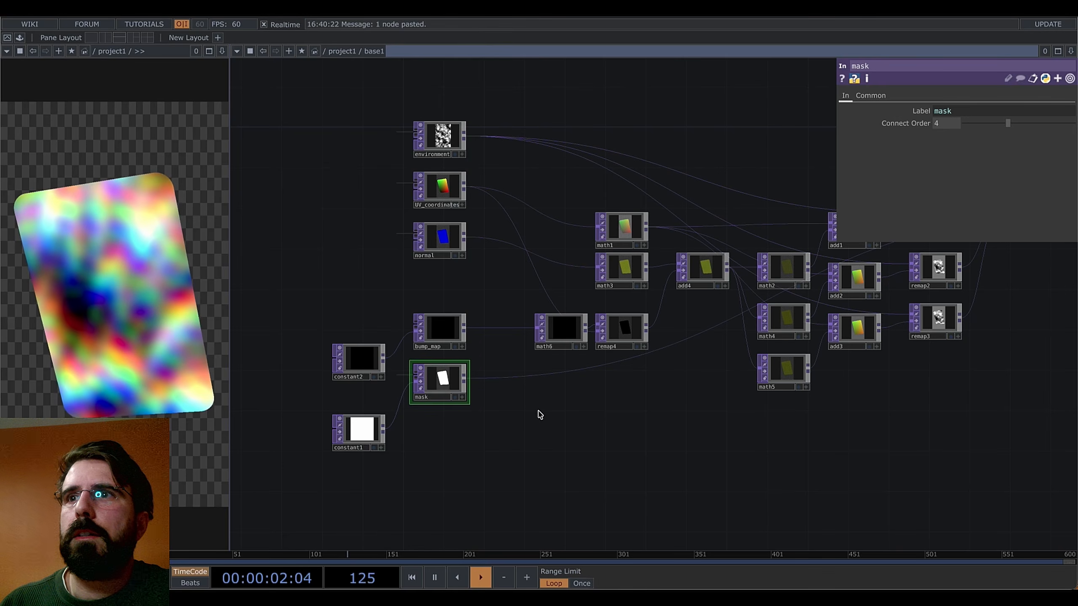
key(u)
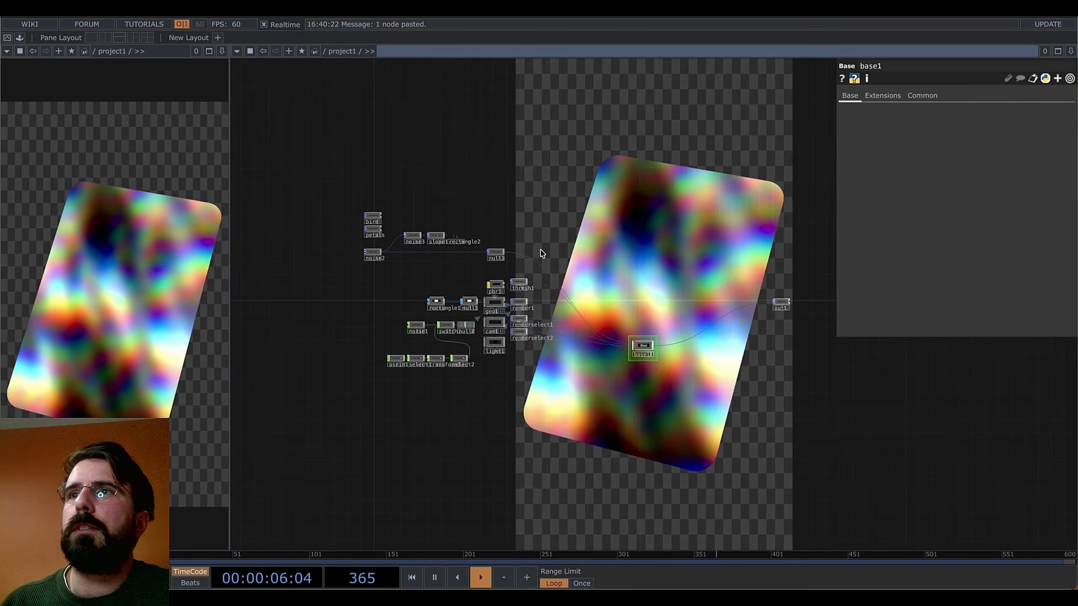
Wire rectangle2's output into an input of the base1 component
scroll(425, 244, up, 5)
drag(372, 221, 755, 481)
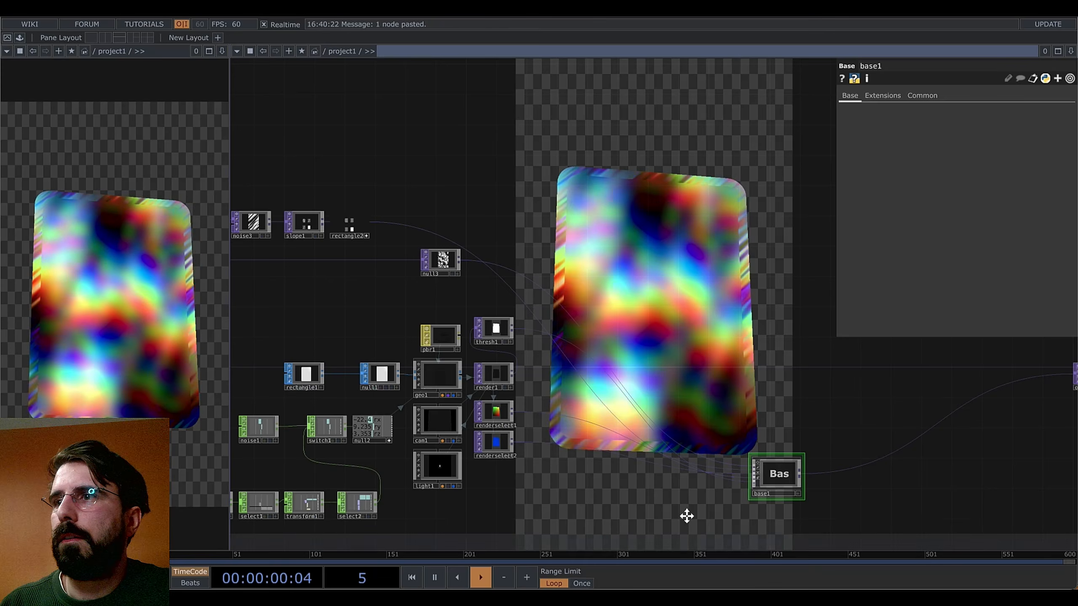
drag(686, 513, 590, 368)
scroll(589, 368, up, 4)
scroll(659, 409, down, 6)
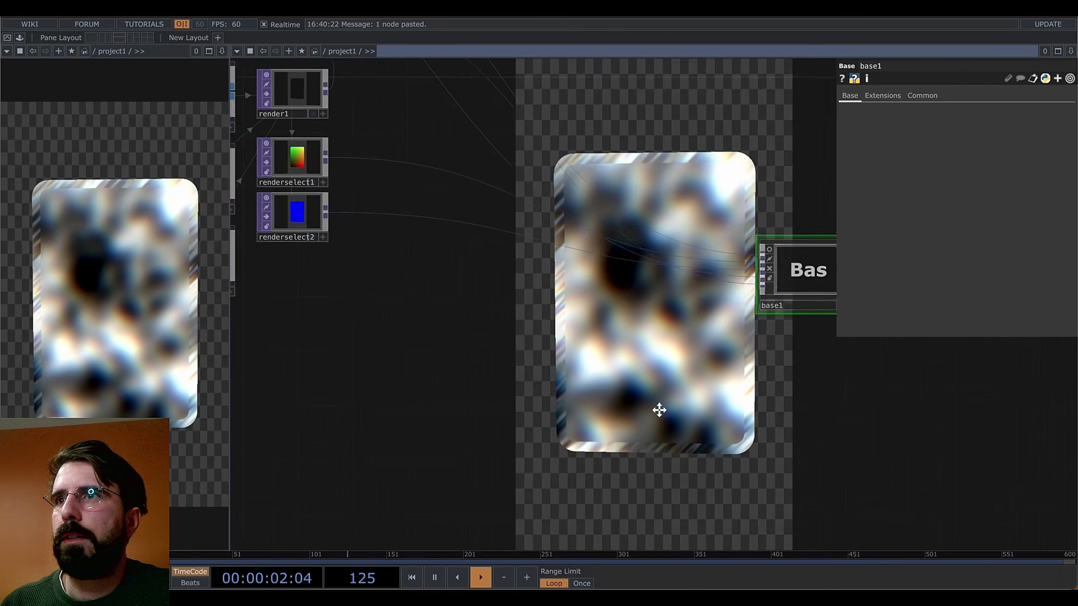
scroll(662, 417, up, 2)
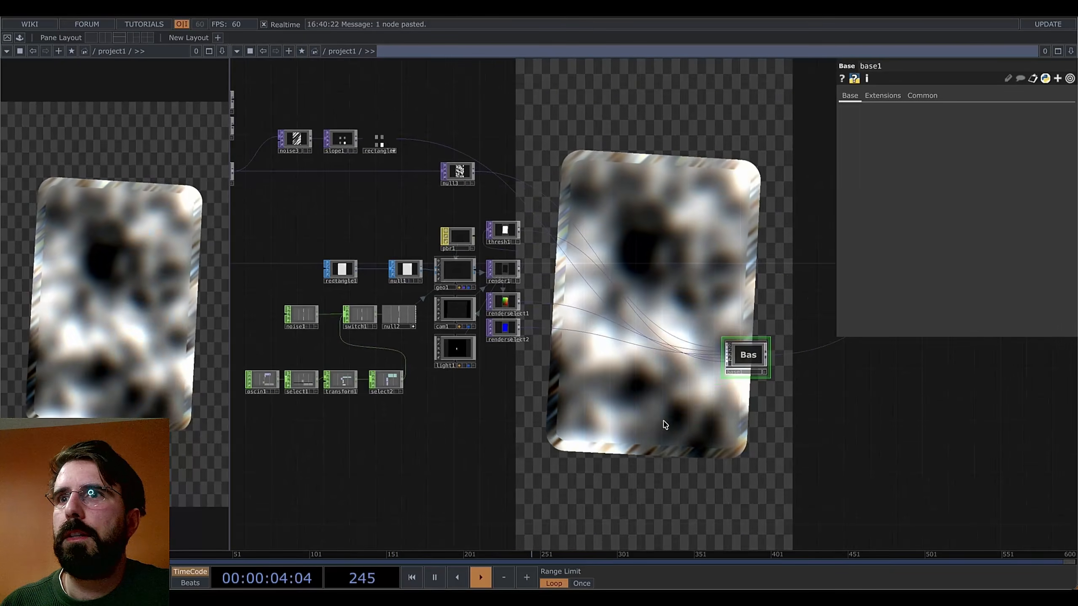
drag(664, 424, 568, 421)
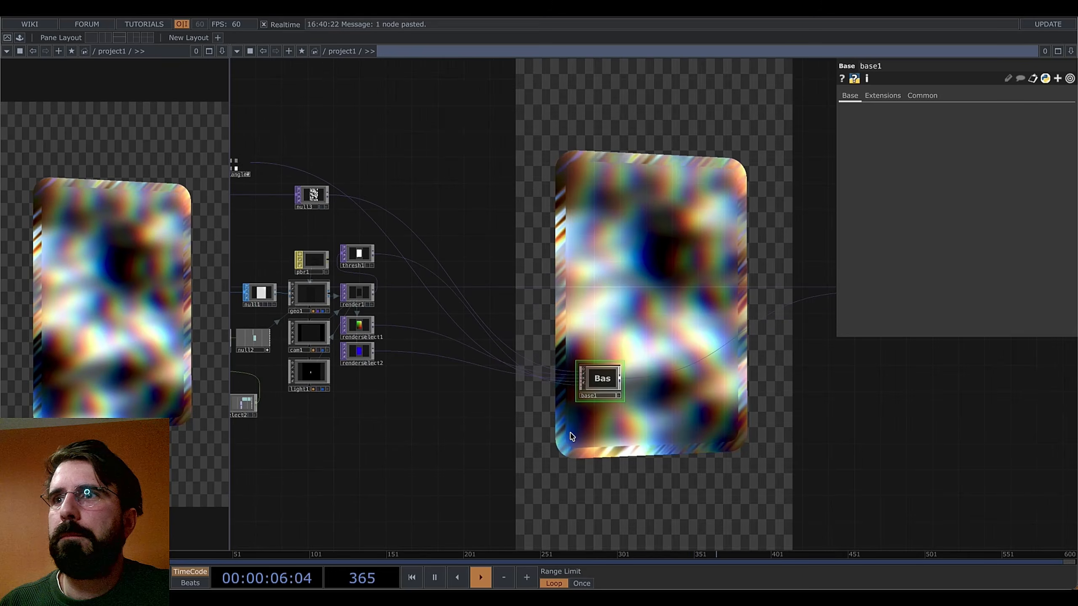
scroll(541, 365, up, 5)
Disconnect base1's lowest input wire and connect thresh1's output in its place
right_click(543, 345)
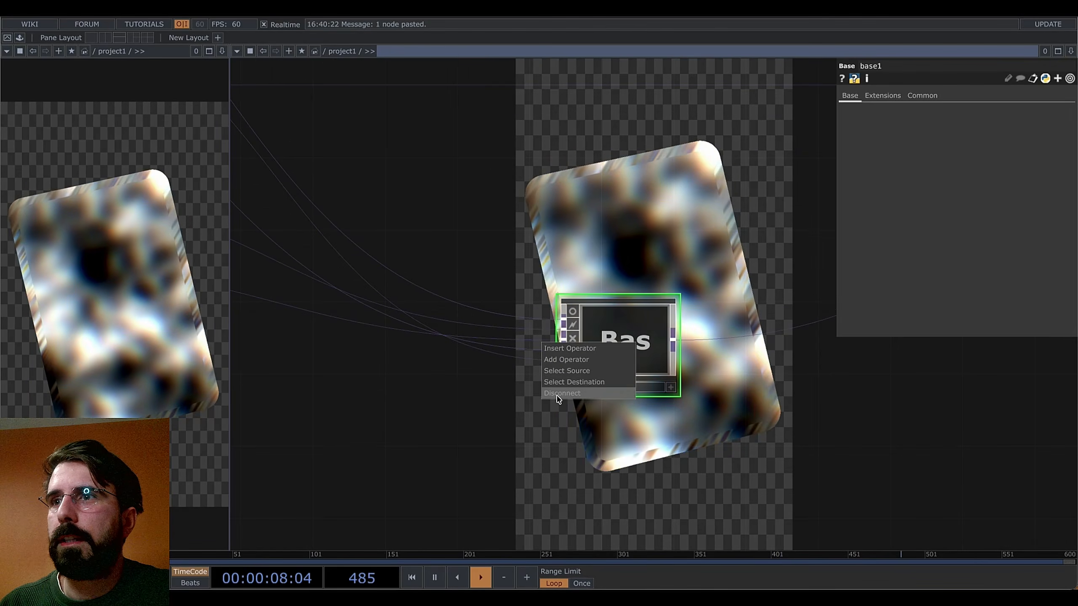
click(556, 395)
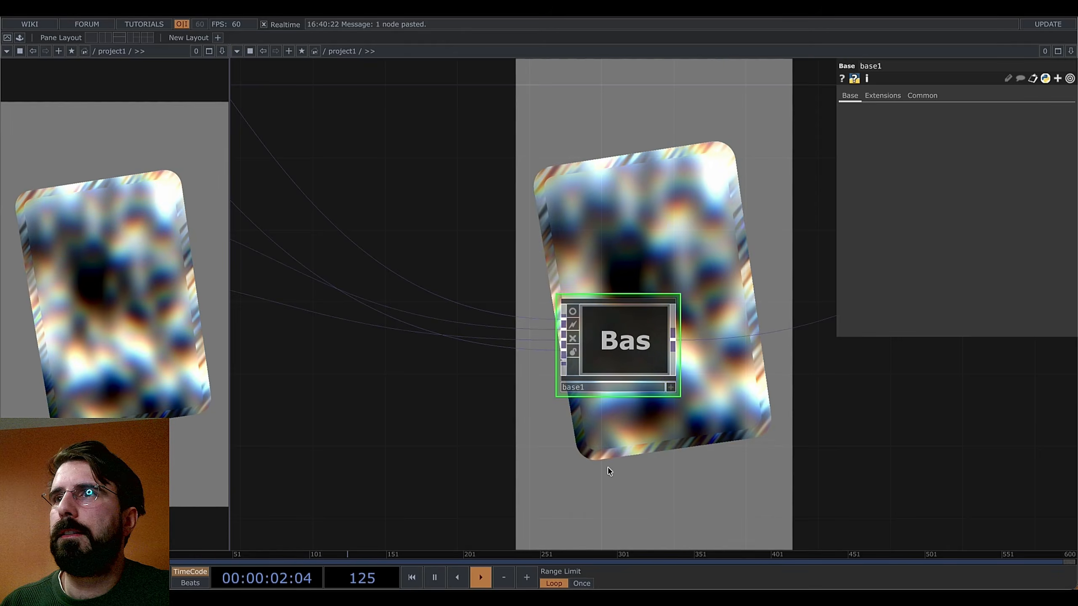
scroll(505, 379, down, 5)
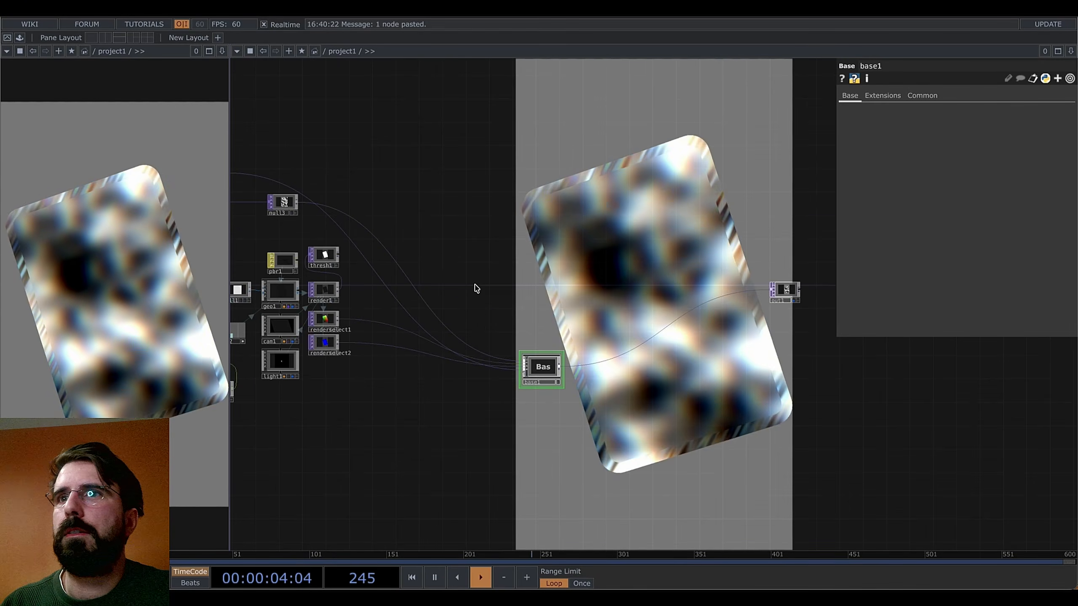
drag(378, 268, 644, 425)
drag(763, 458, 720, 462)
scroll(622, 389, up, 5)
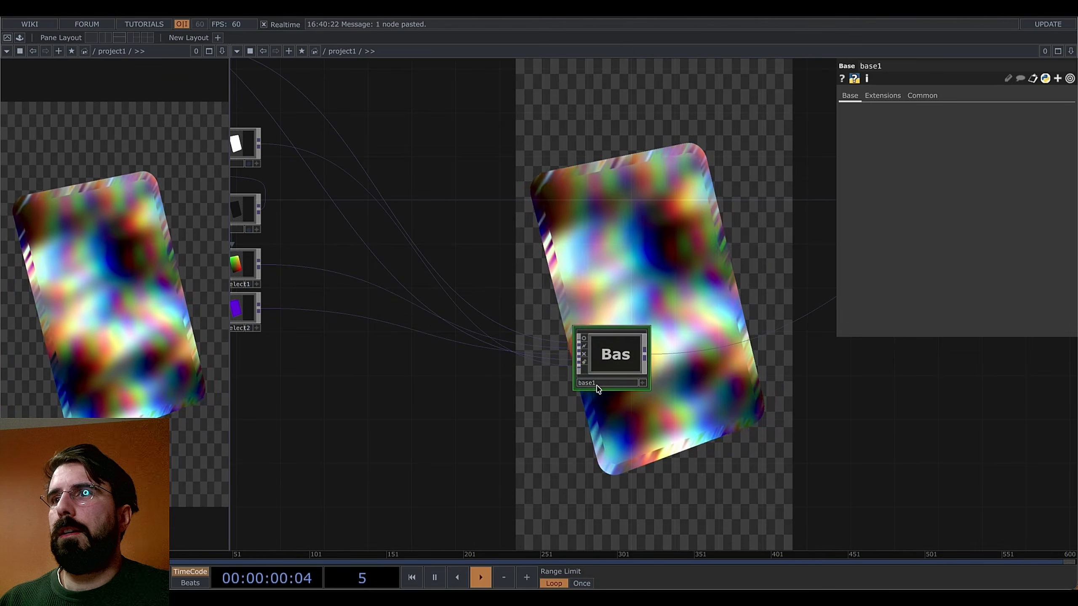
Rename the base component to holographic_layer
text(layer)
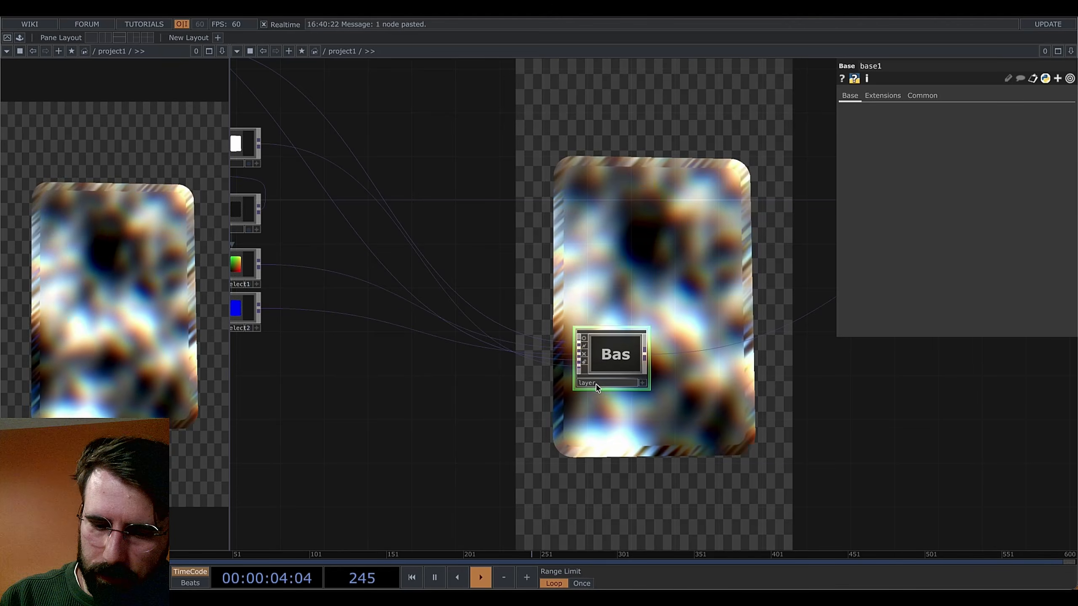
key(BackSpace)
key(BackSpace)
key(BackSpace)
key(BackSpace)
key(BackSpace)
text(h)
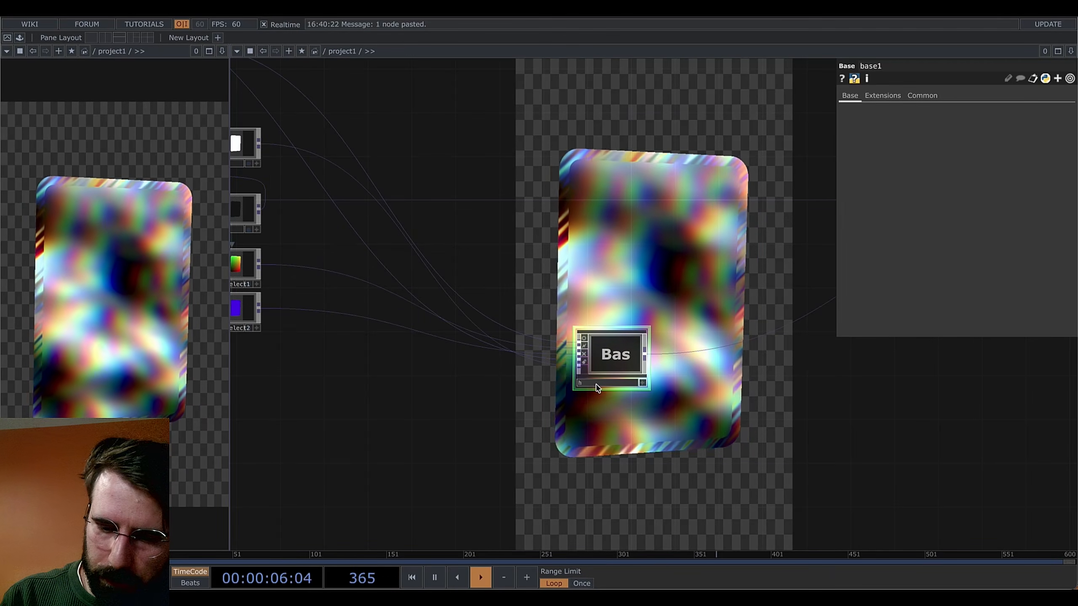
text(olographic_layer)
key(Return)
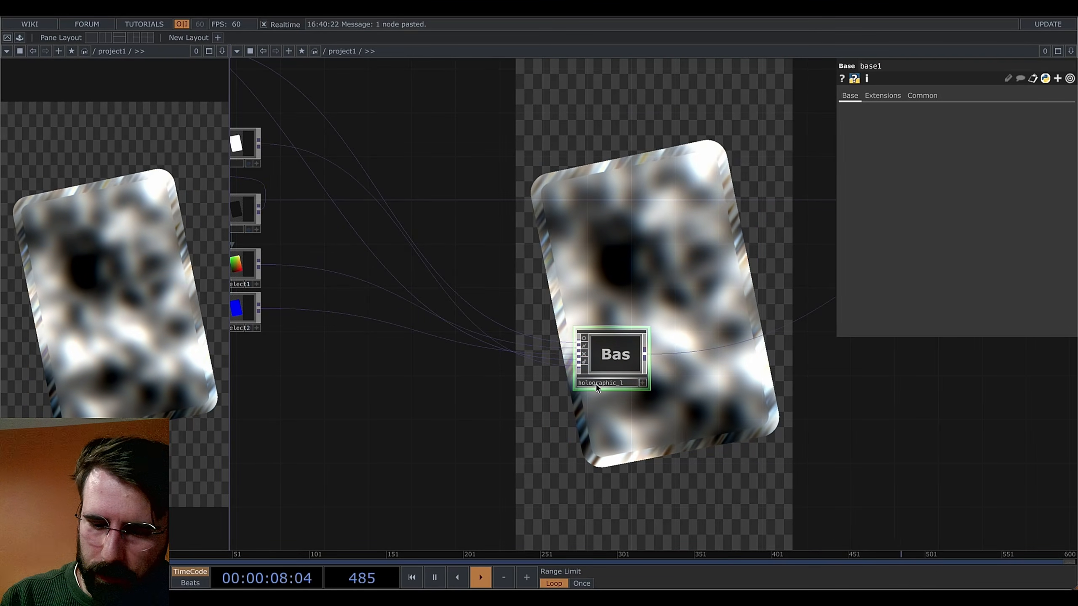
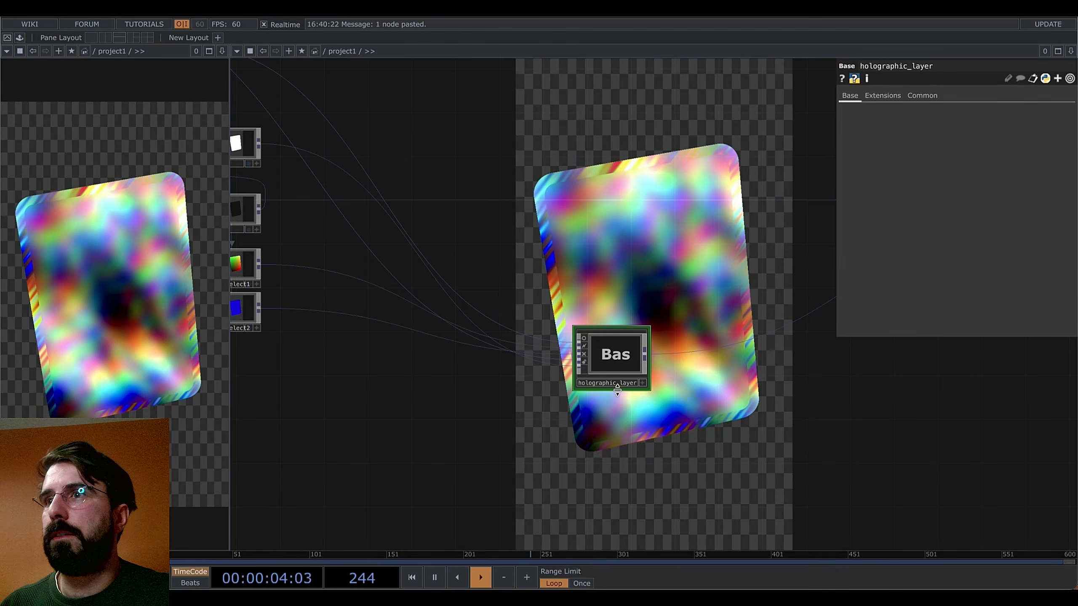
Open holographic_layer's Component Editor and add a 'red shift' float parameter
right_click(616, 368)
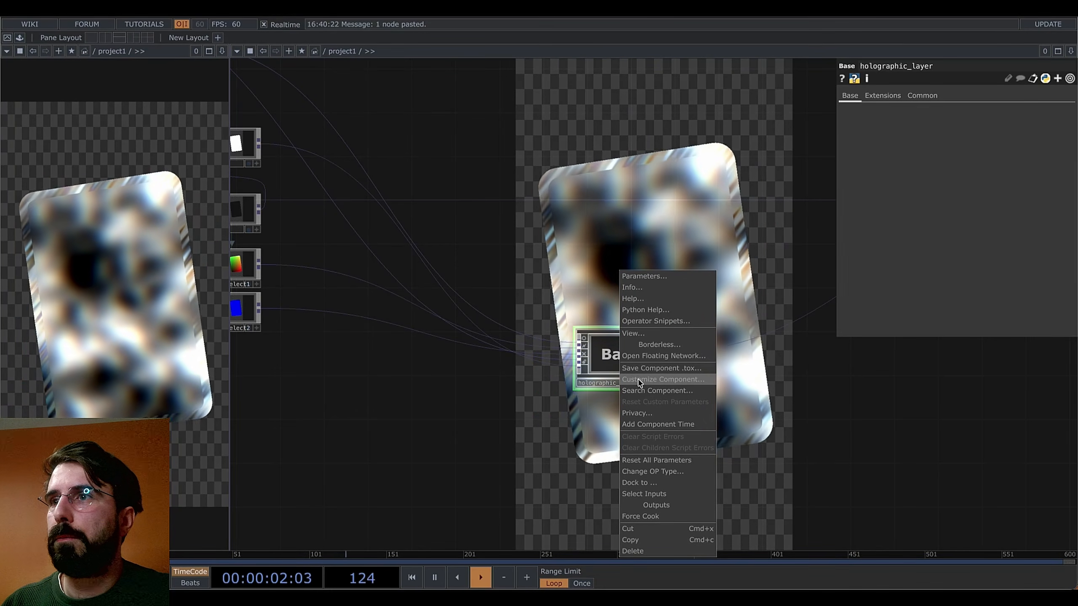
click(646, 379)
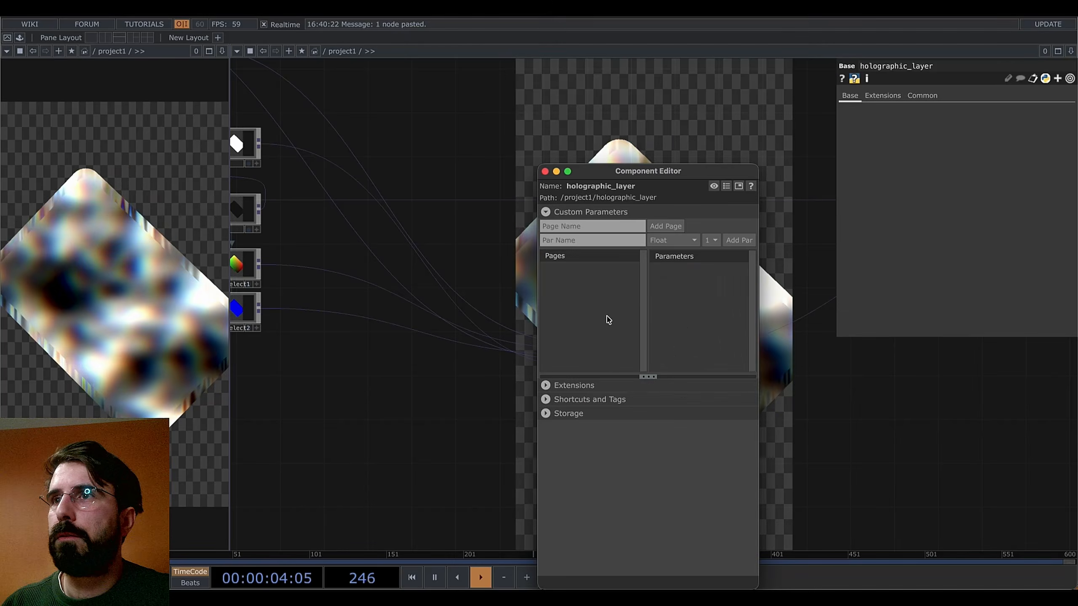
drag(643, 171, 437, 153)
click(378, 222)
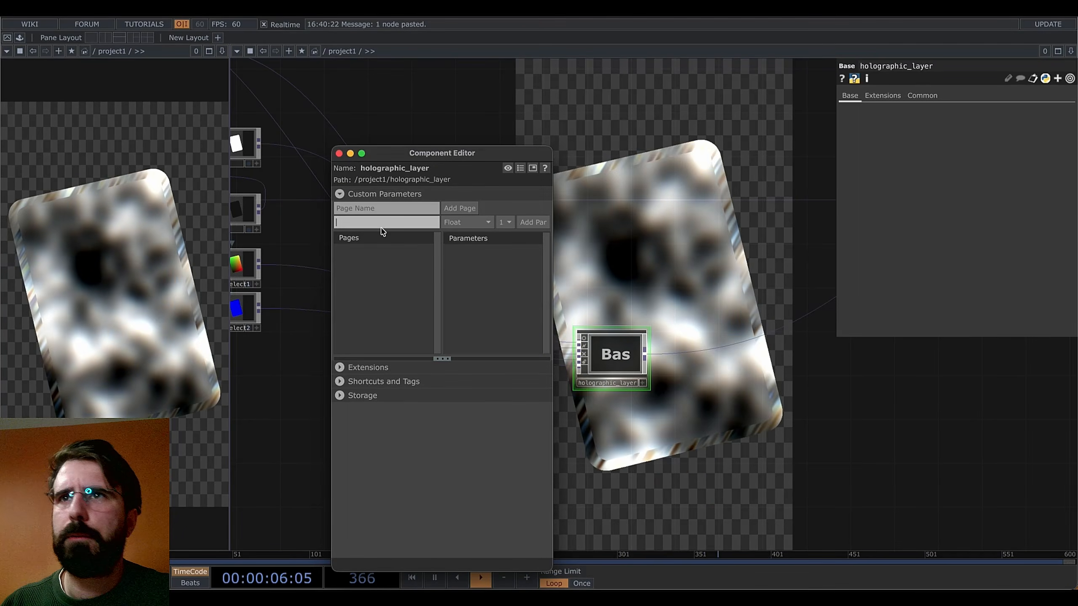
text(red)
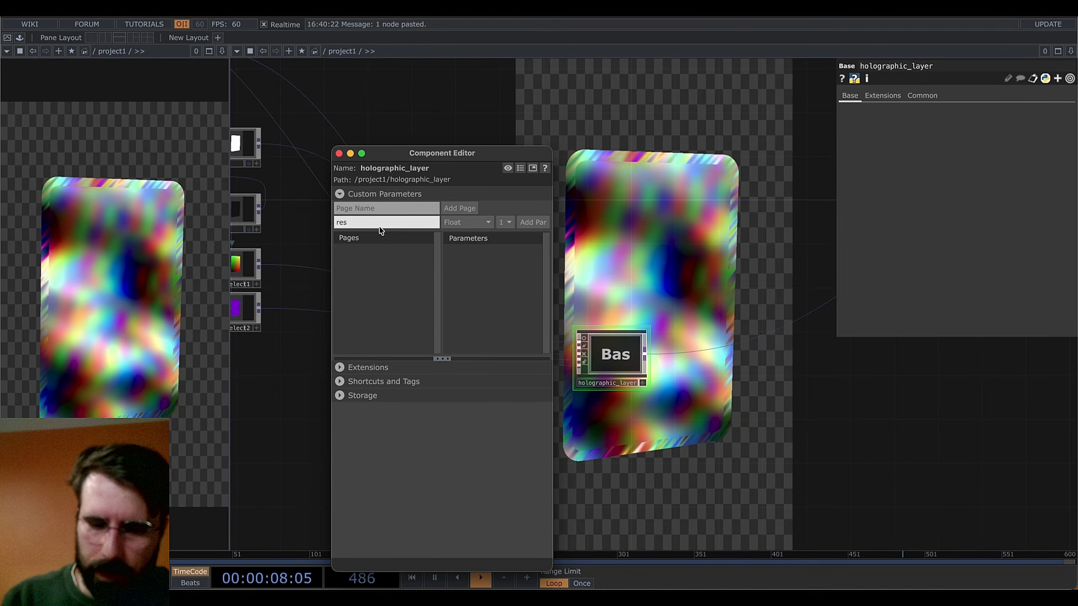
text( shif)
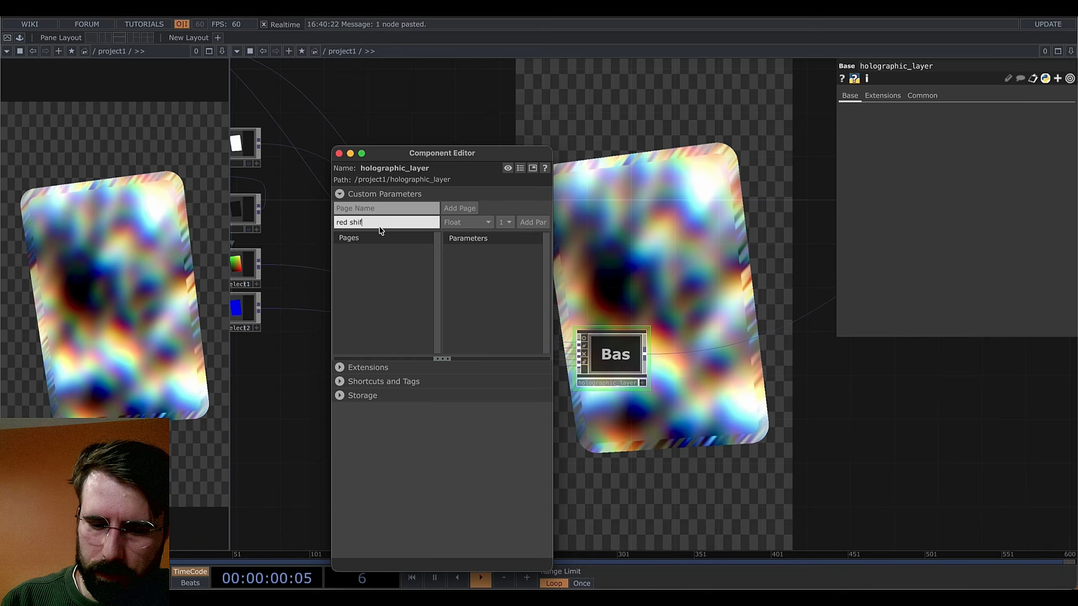
text(t)
key(Return)
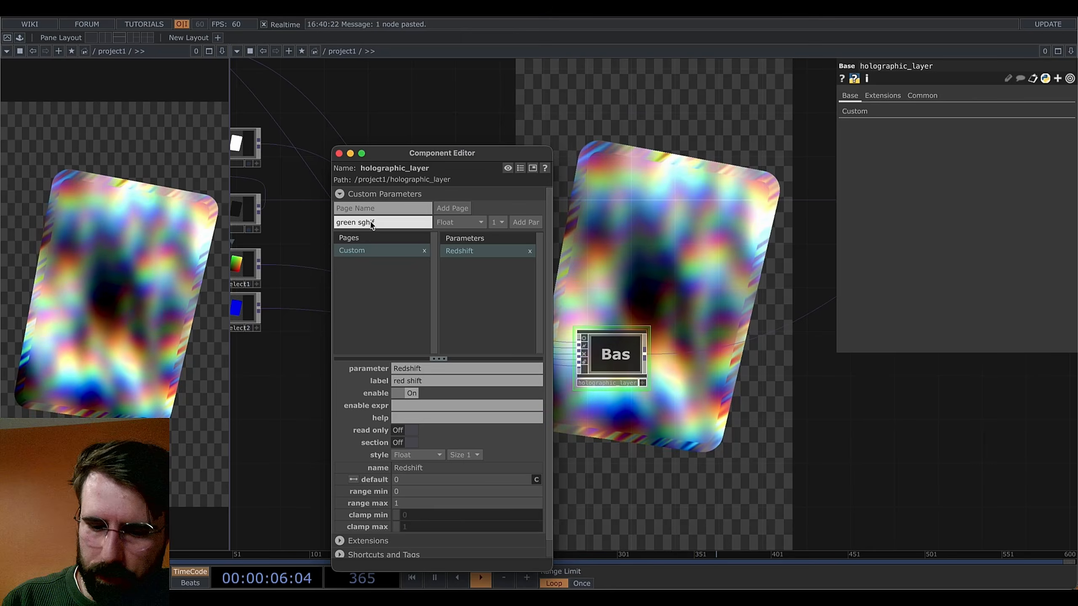
Add green shift, blue shift and global shift float parameters
click(371, 223)
key(BackSpace)
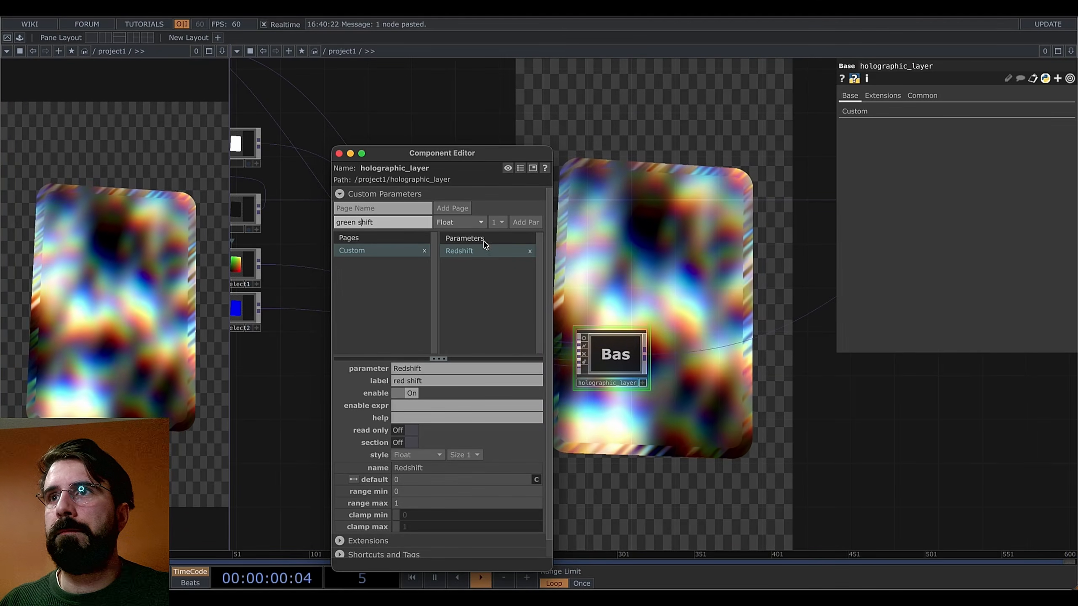
click(523, 224)
click(375, 224)
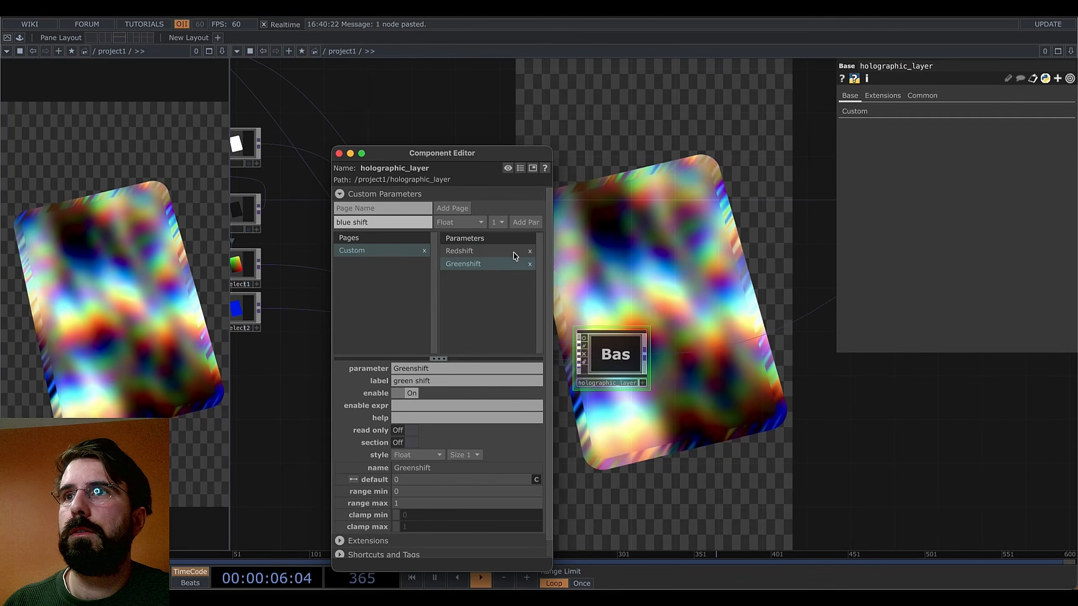
click(525, 222)
click(362, 223)
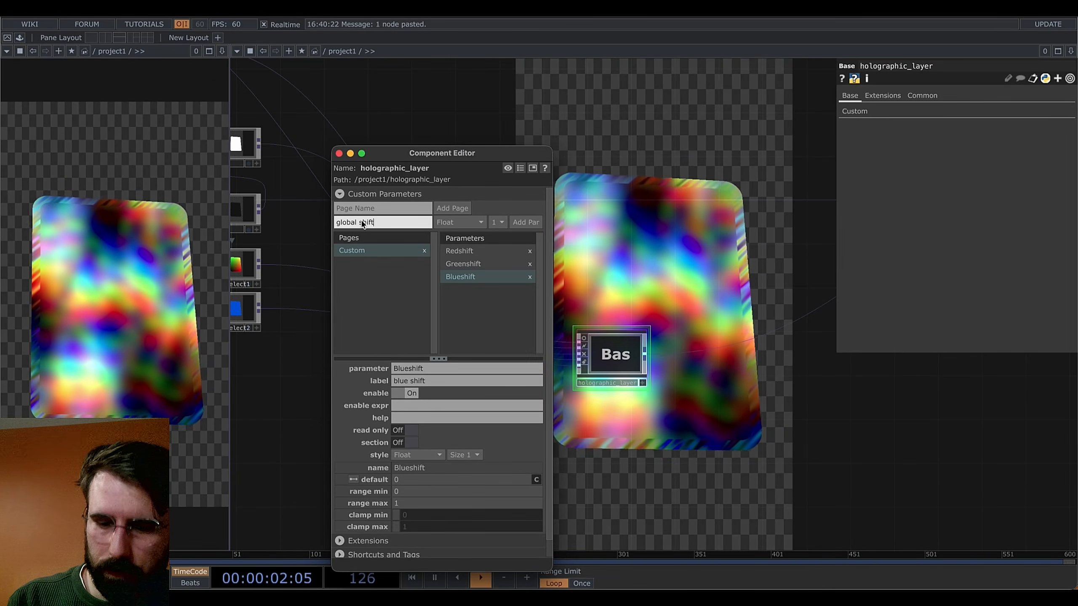
key(Return)
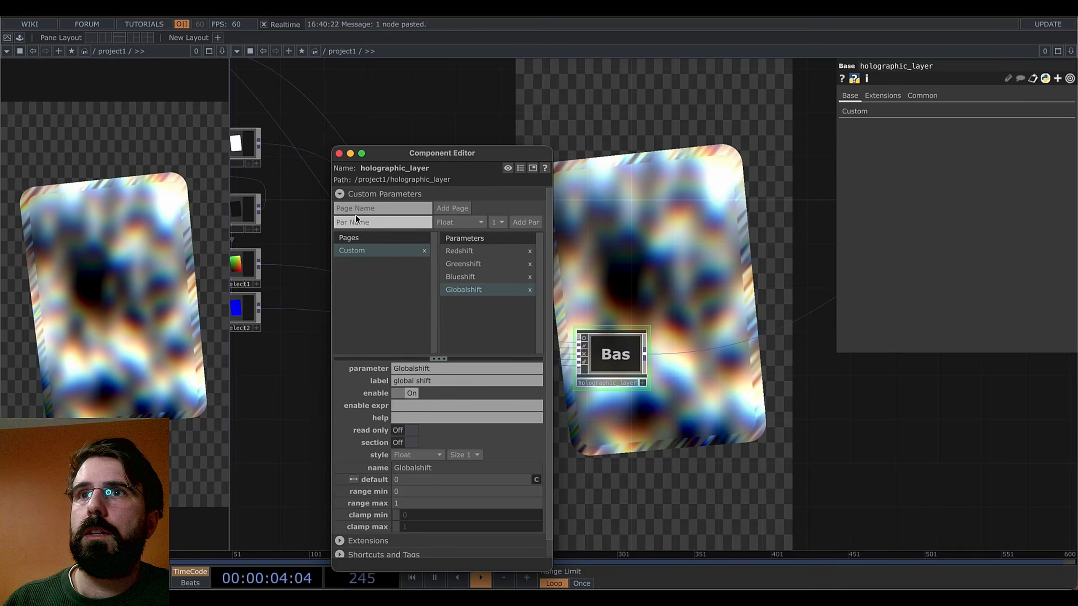
Add scale factor and depth float parameters to the Custom page
click(360, 224)
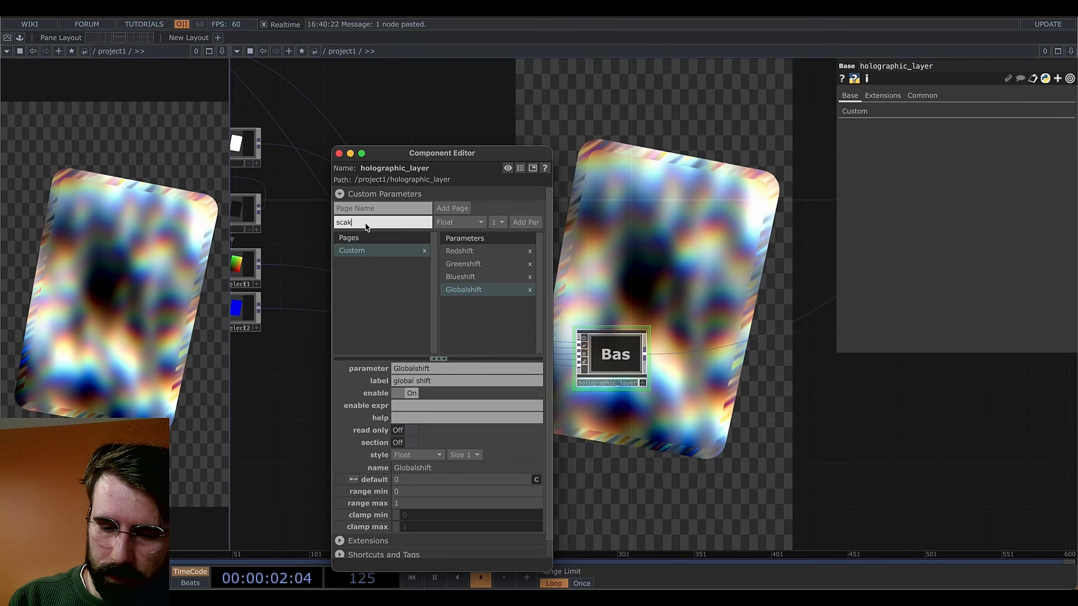
text(scale f)
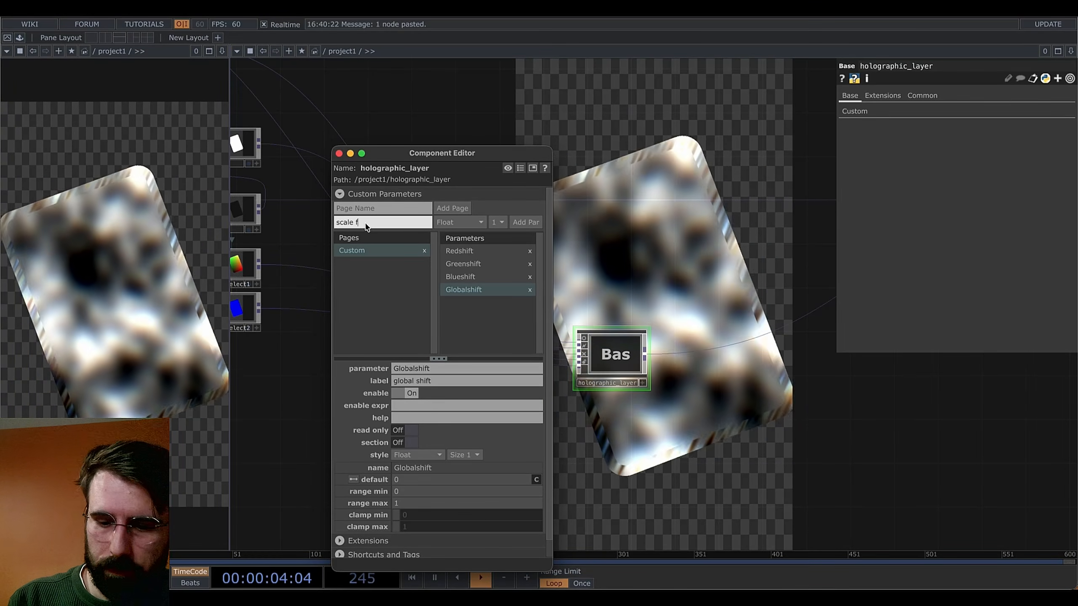
text(actor)
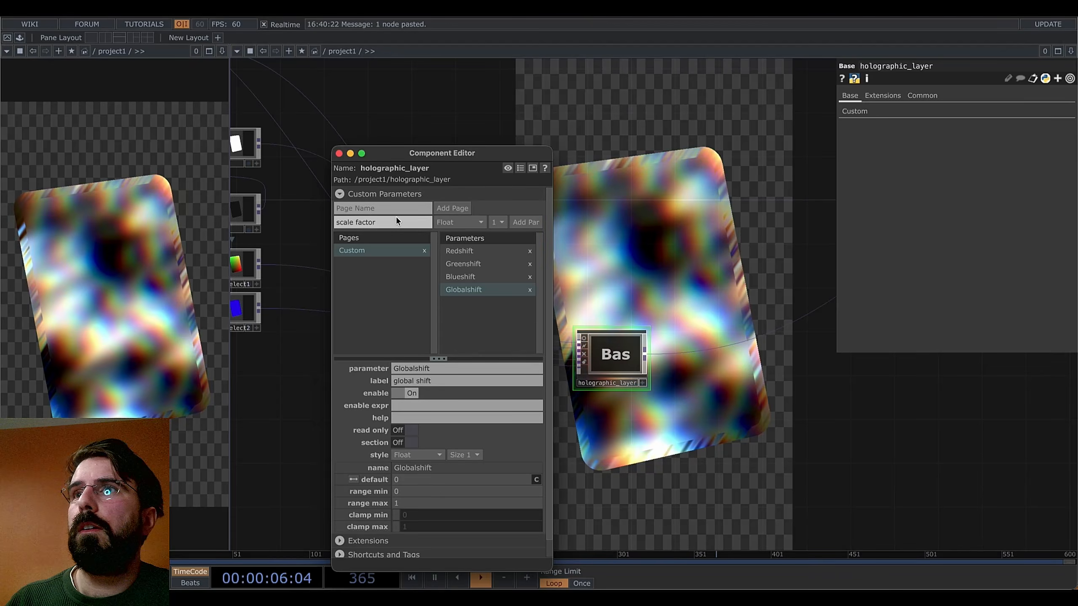
click(524, 223)
click(379, 222)
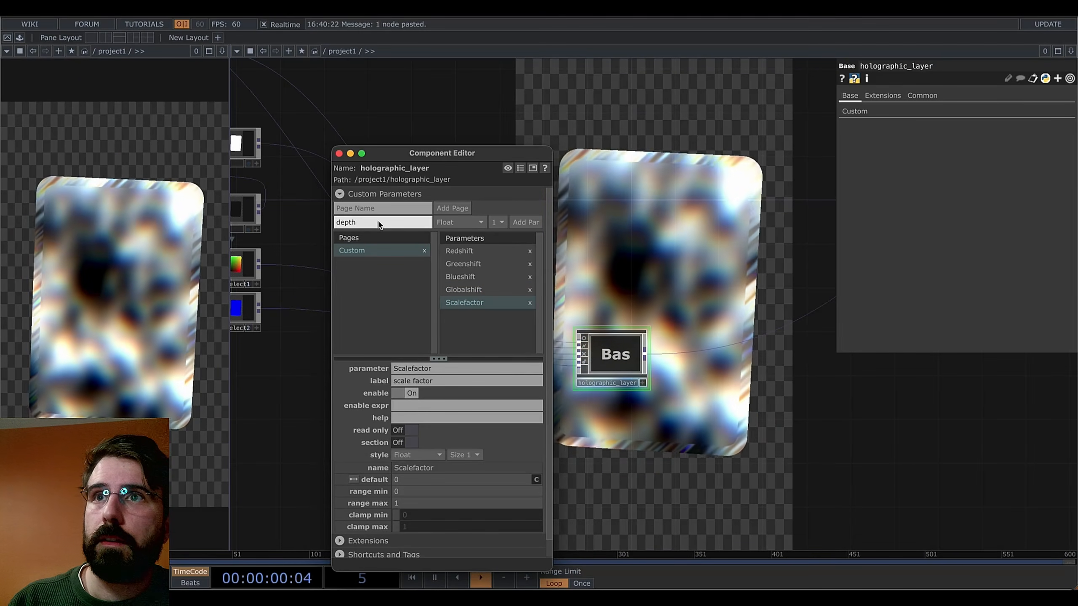
click(524, 221)
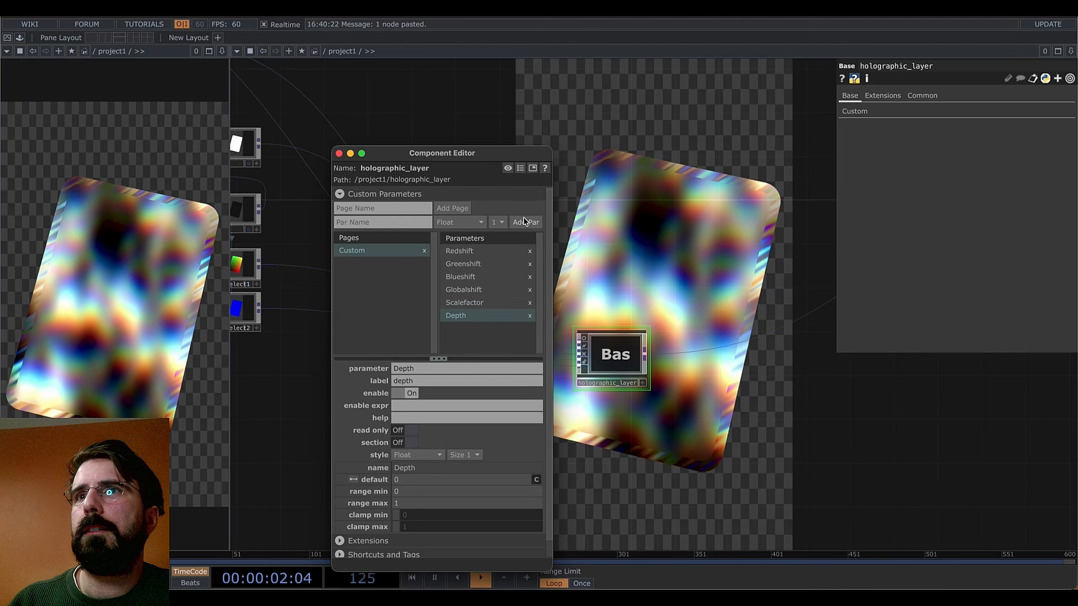
scroll(488, 442, down, 2)
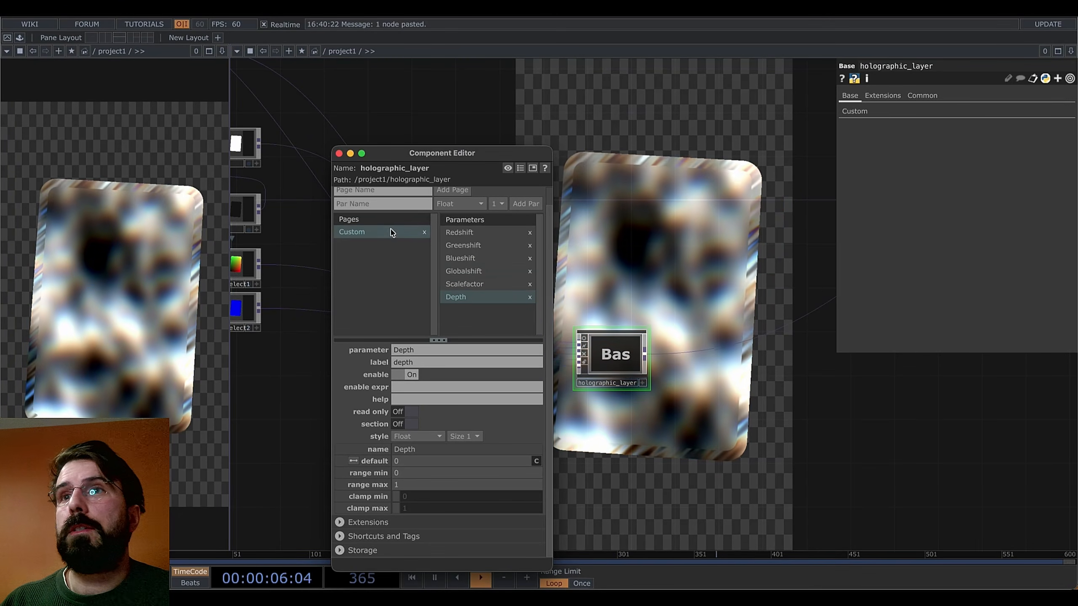
Turn on Section for Globalshift and Scalefactor so each starts its own group
click(466, 273)
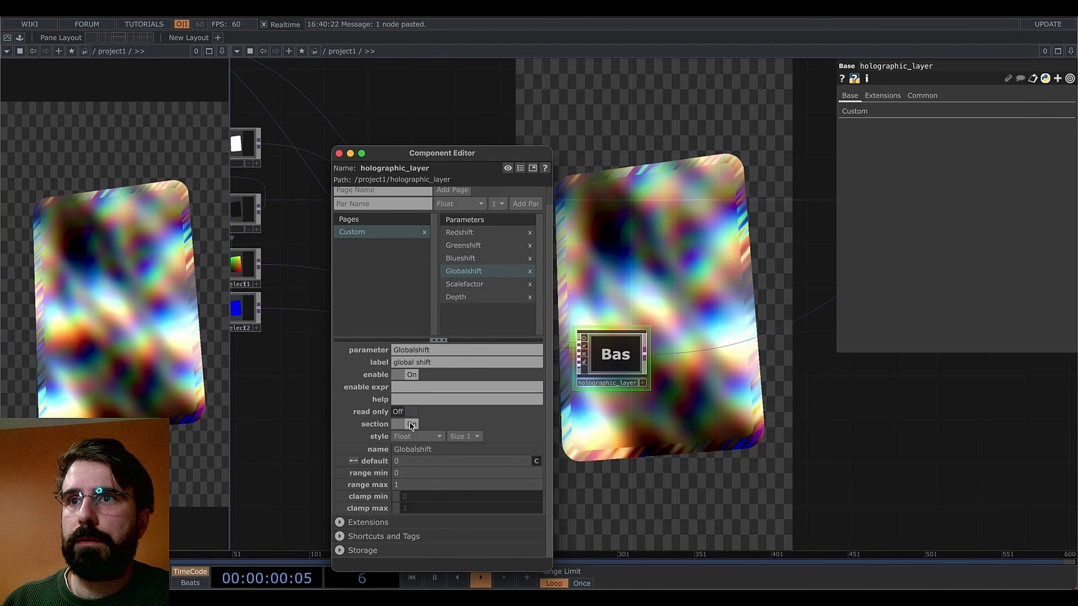
click(469, 286)
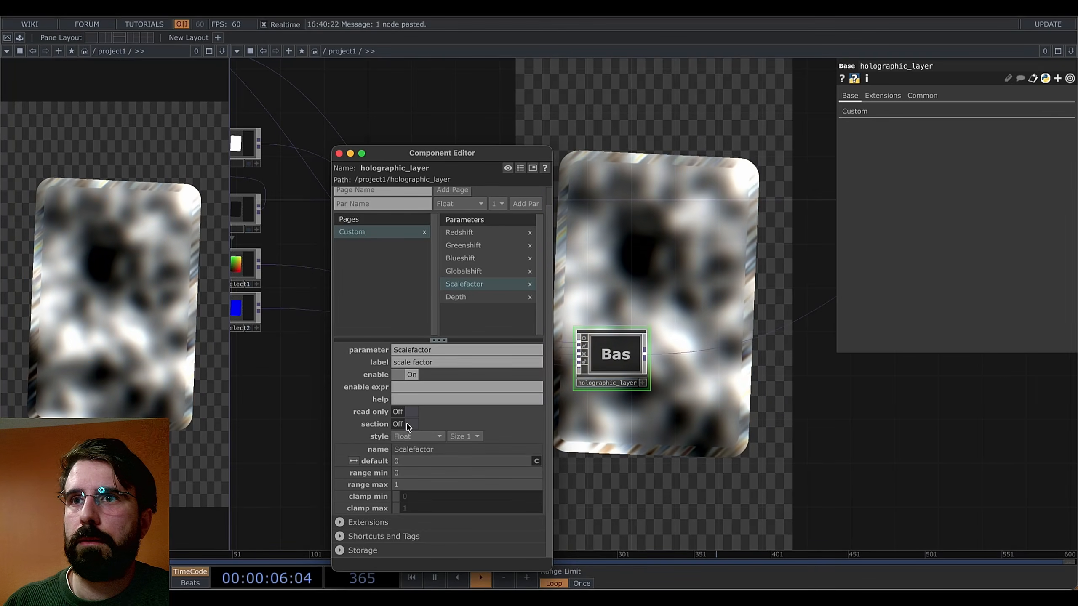
click(406, 423)
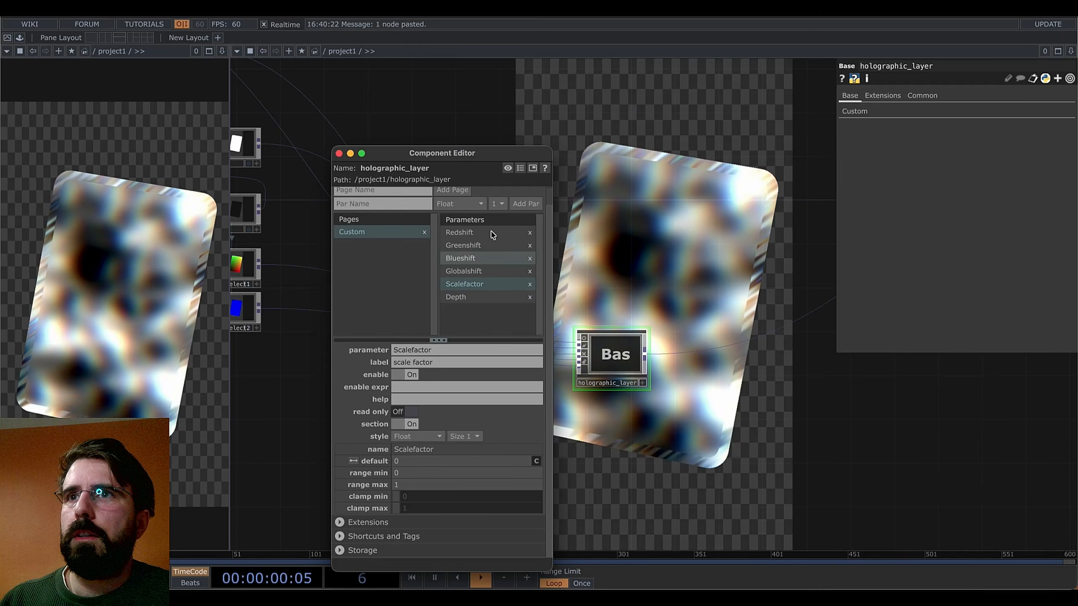
click(865, 113)
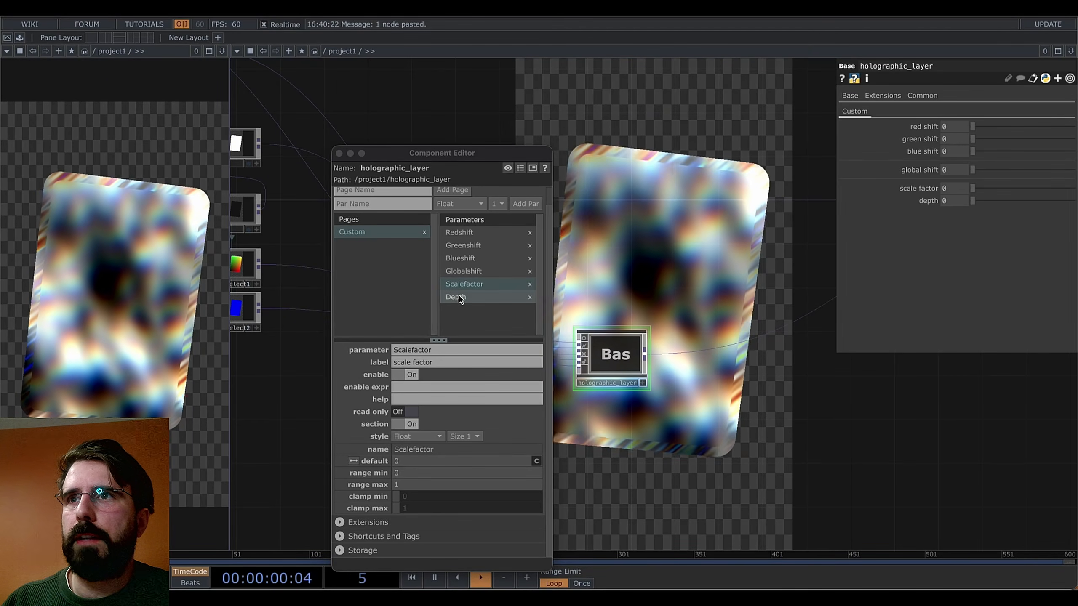
Give Depth a range of -2 to 2 and a default of 0.1
click(457, 296)
click(448, 477)
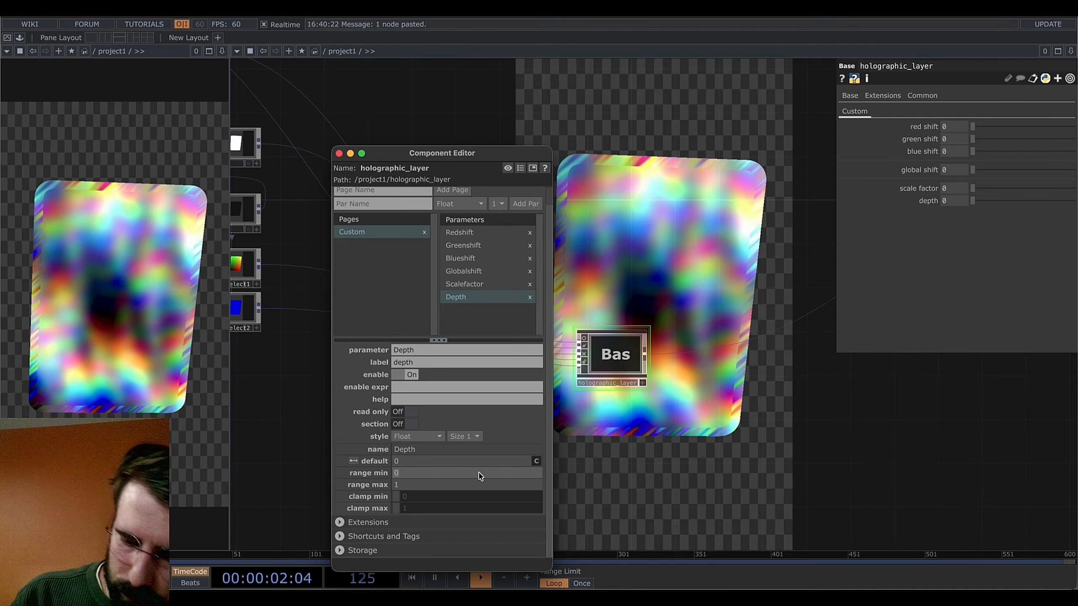
click(420, 485)
text(2)
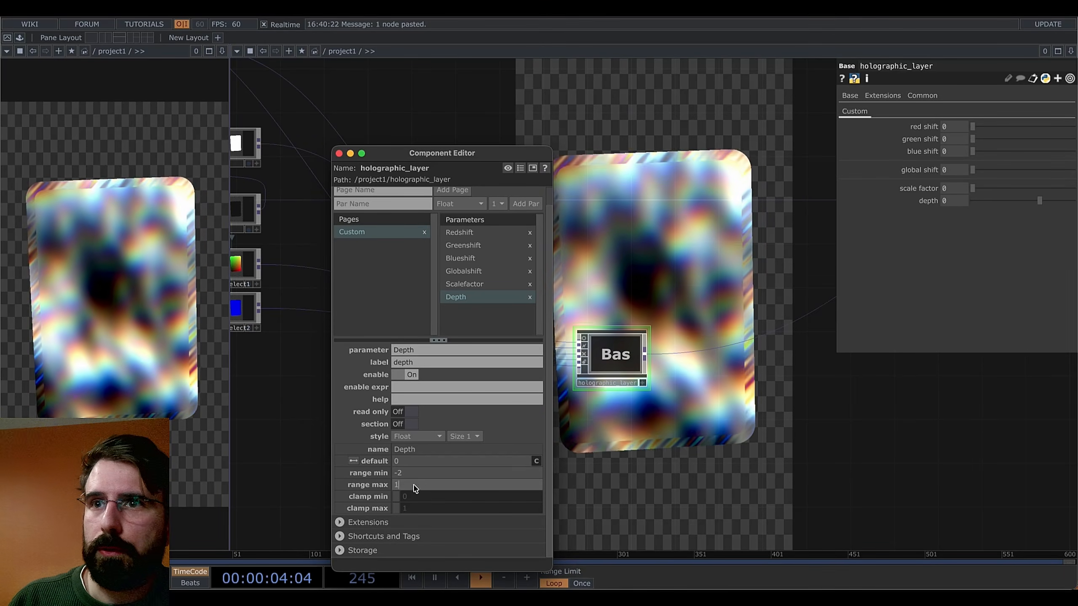
key(Return)
click(401, 462)
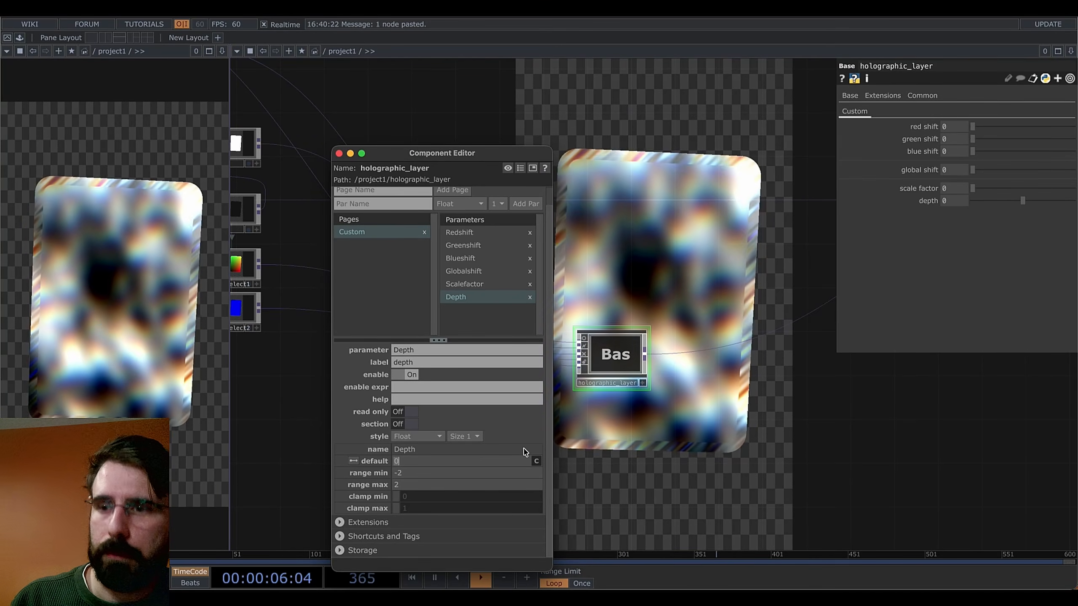
text(.)
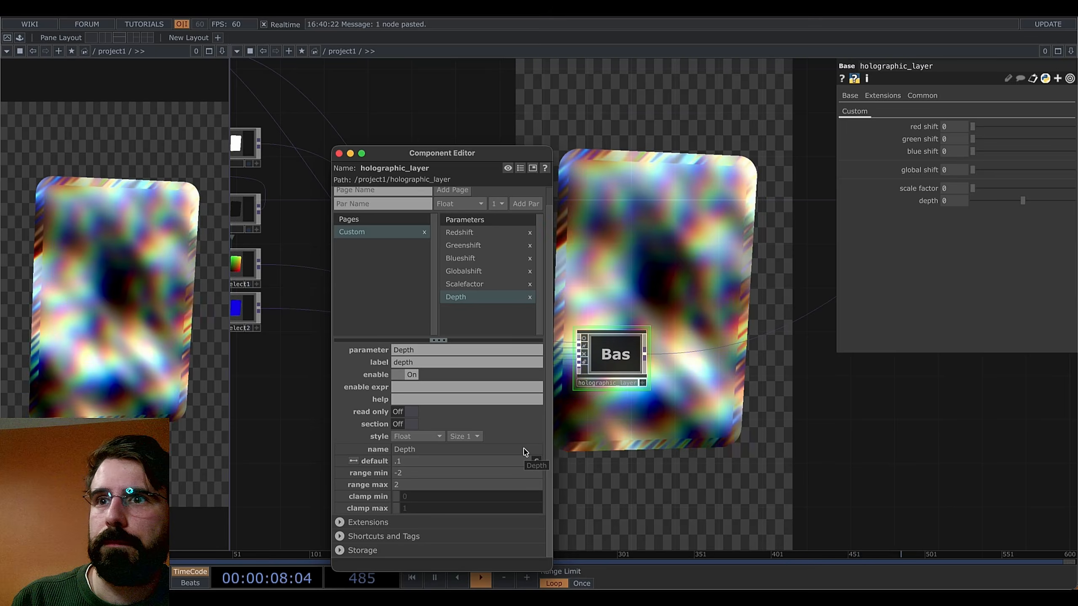
text(1)
key(Return)
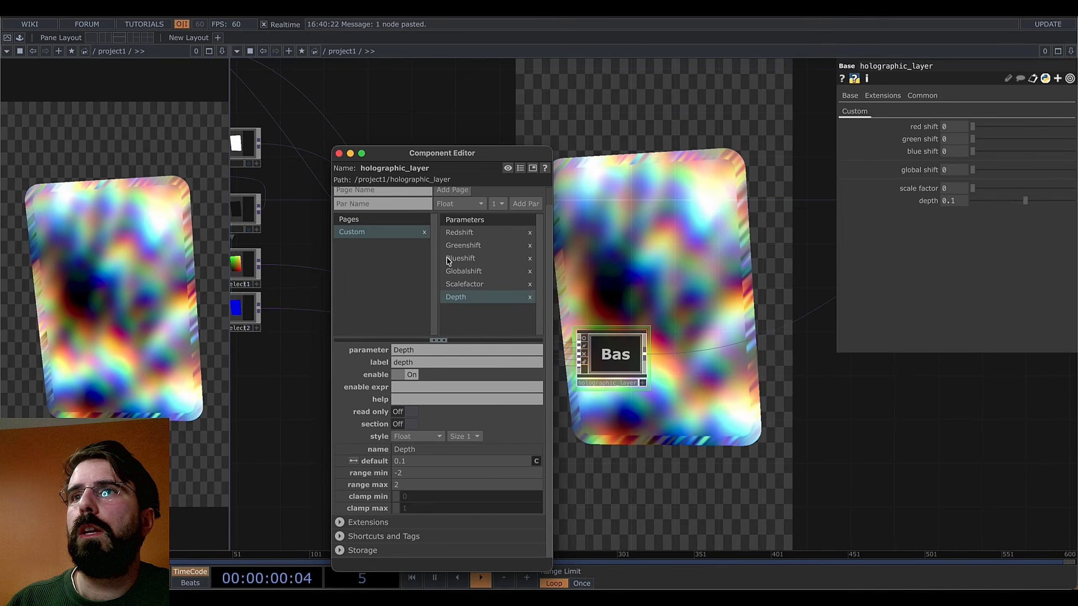
Reselect Scalefactor, then go inside the holographic_layer component's network
click(464, 285)
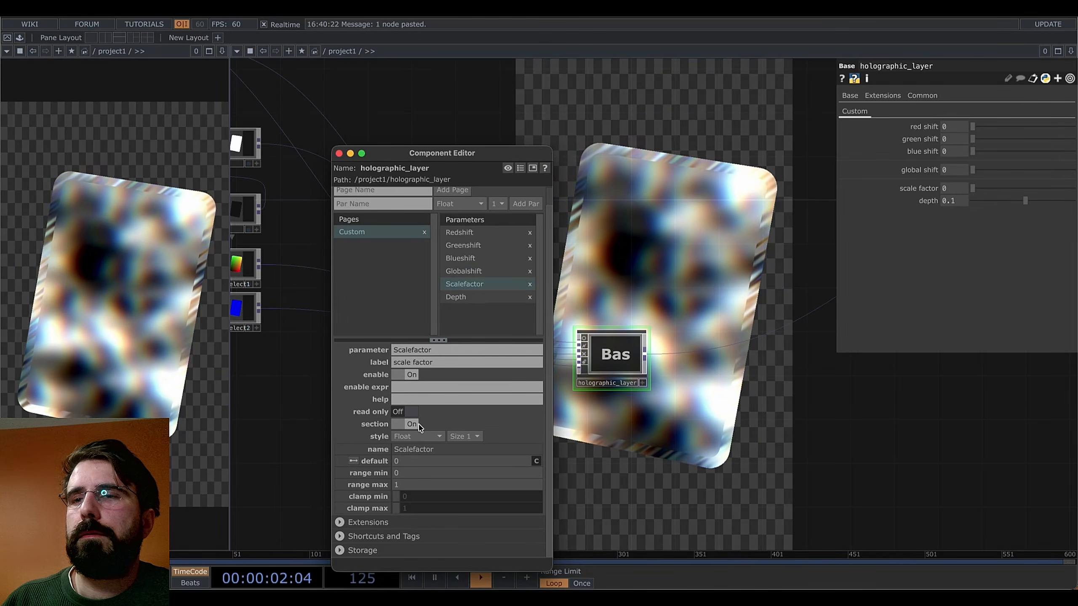
click(616, 357)
double_click(616, 356)
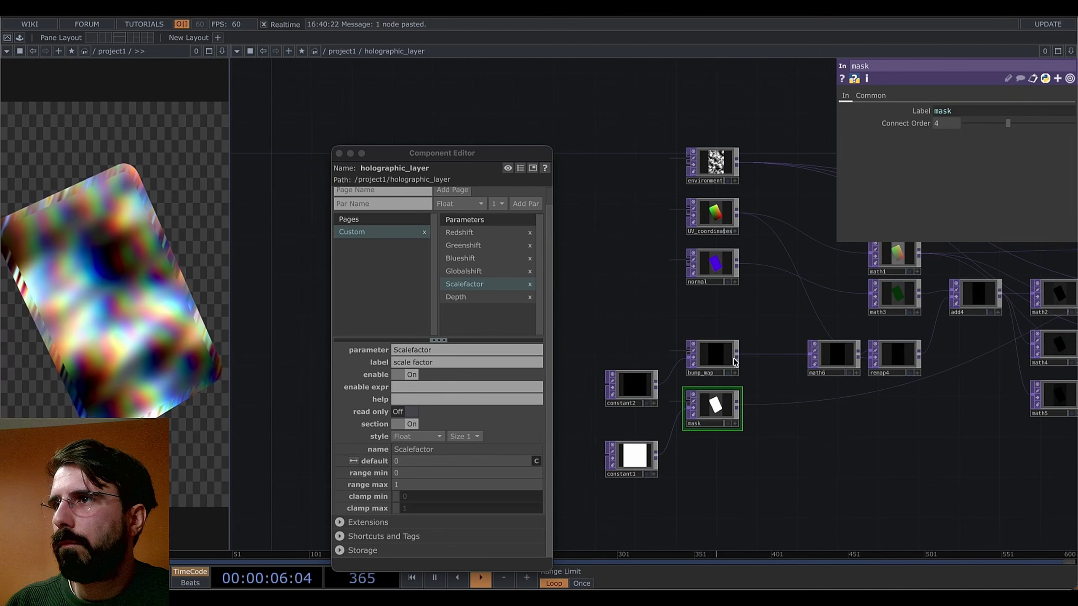
Set the Scalefactor default to 0.5 and inspect the math1, math3 and math6 nodes
drag(854, 432, 716, 485)
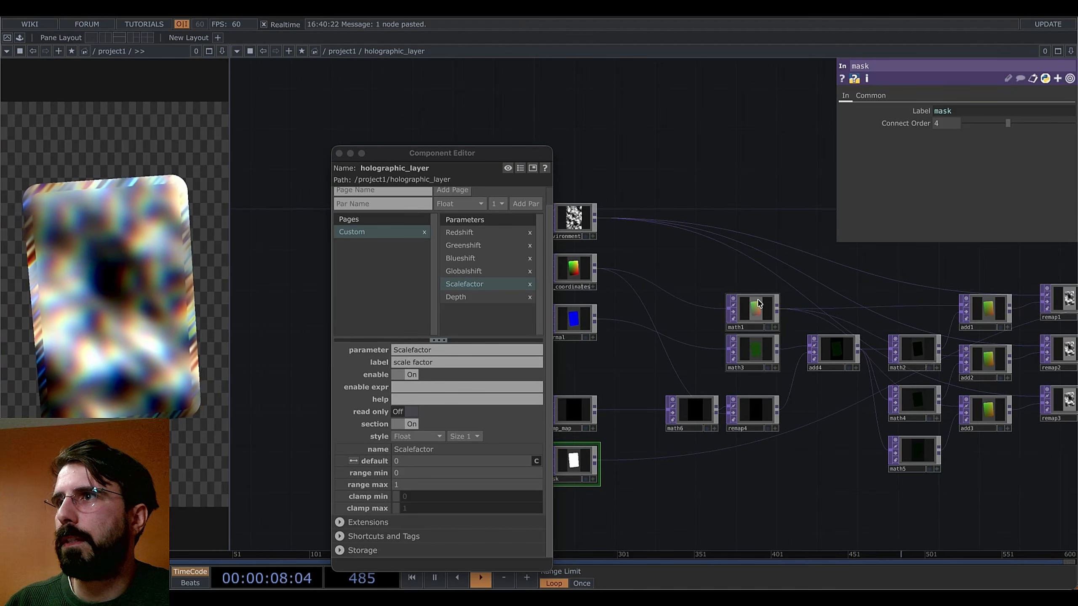
click(752, 310)
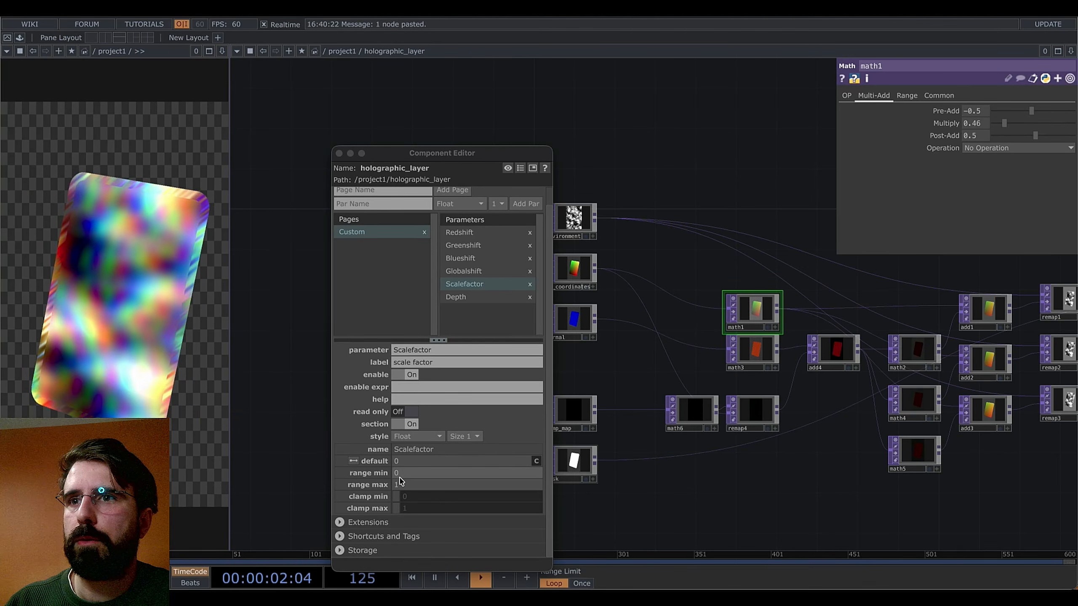
click(410, 462)
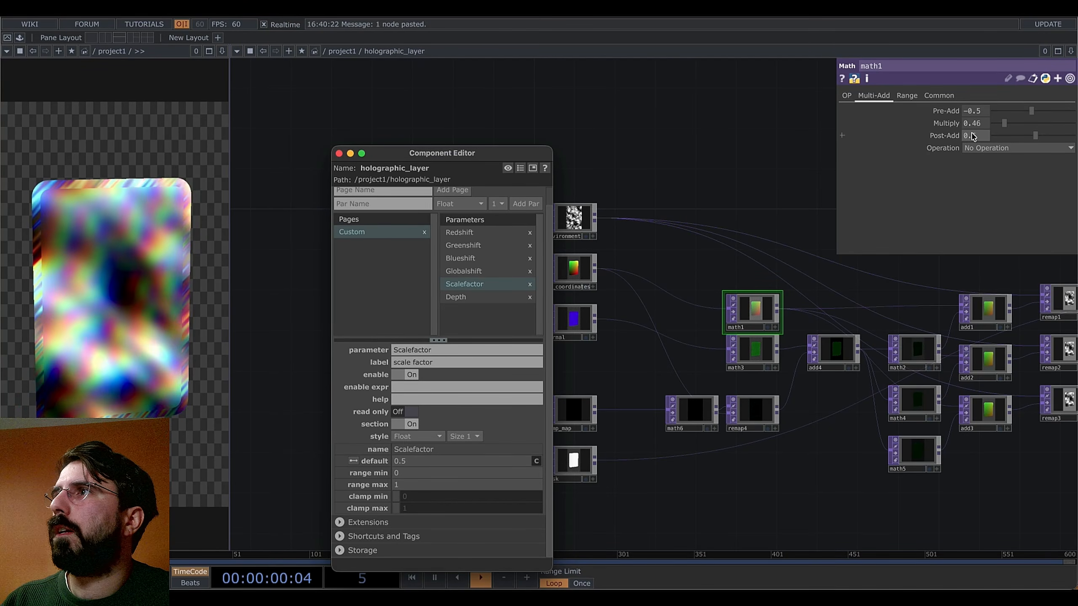
click(758, 358)
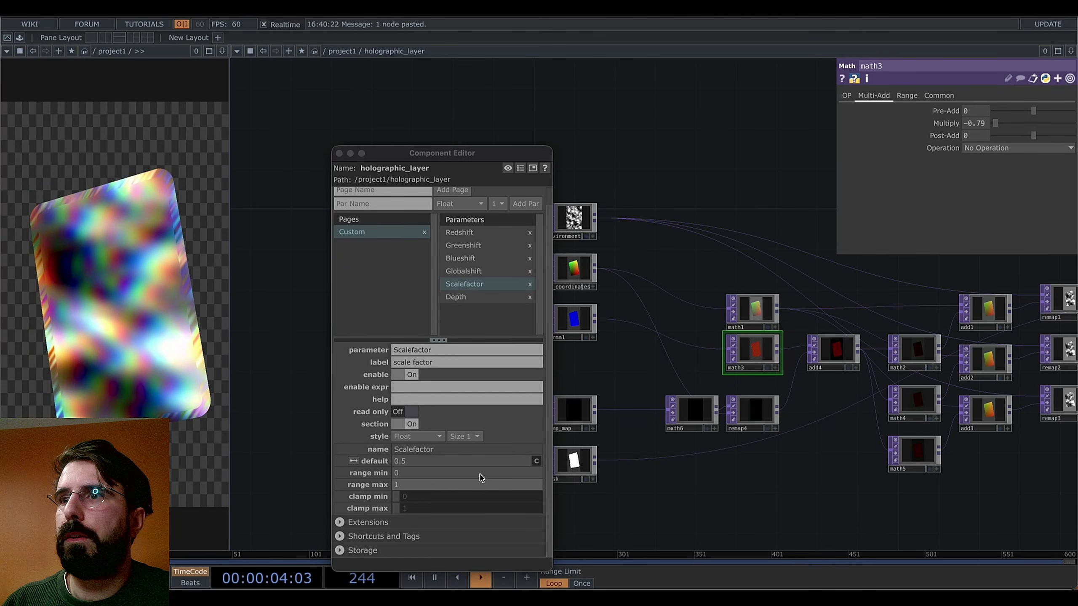
click(693, 418)
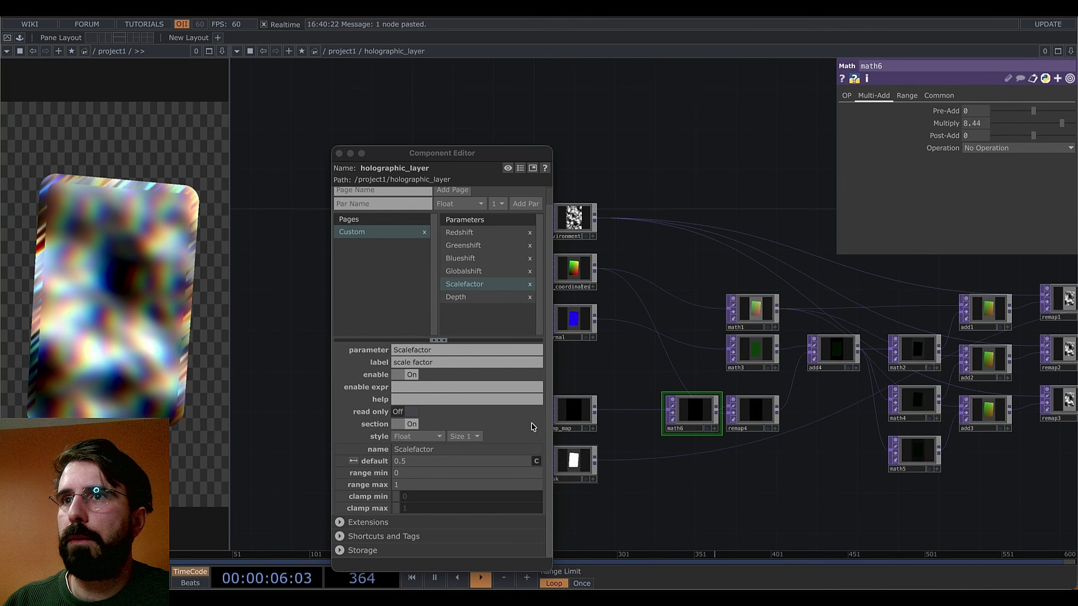
click(390, 204)
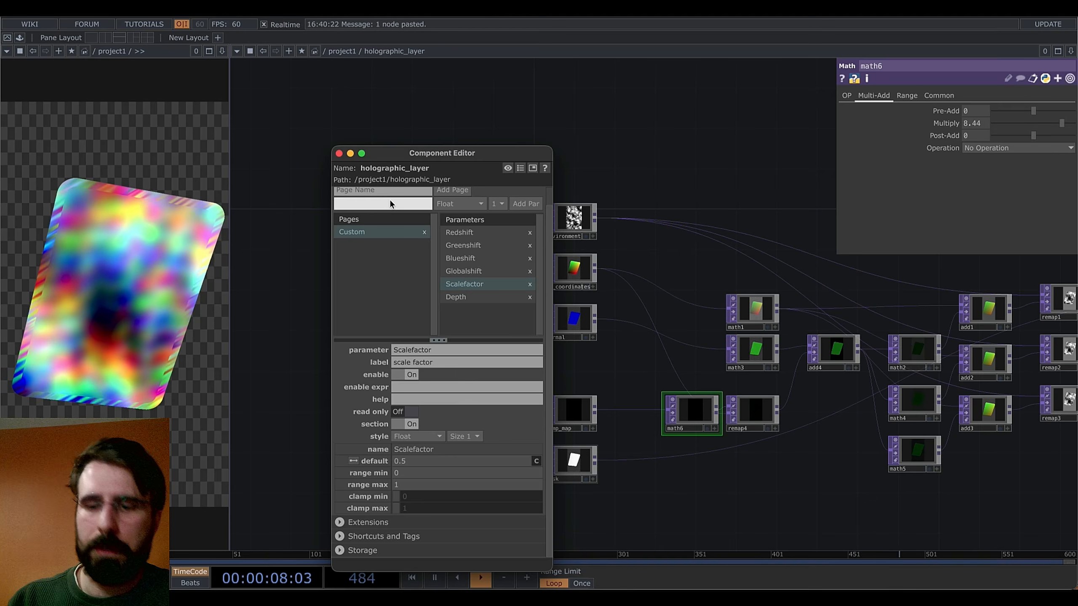
Add a Bumpfactor float parameter below Depth, with default 1 and range maximum 10
text(bump factor)
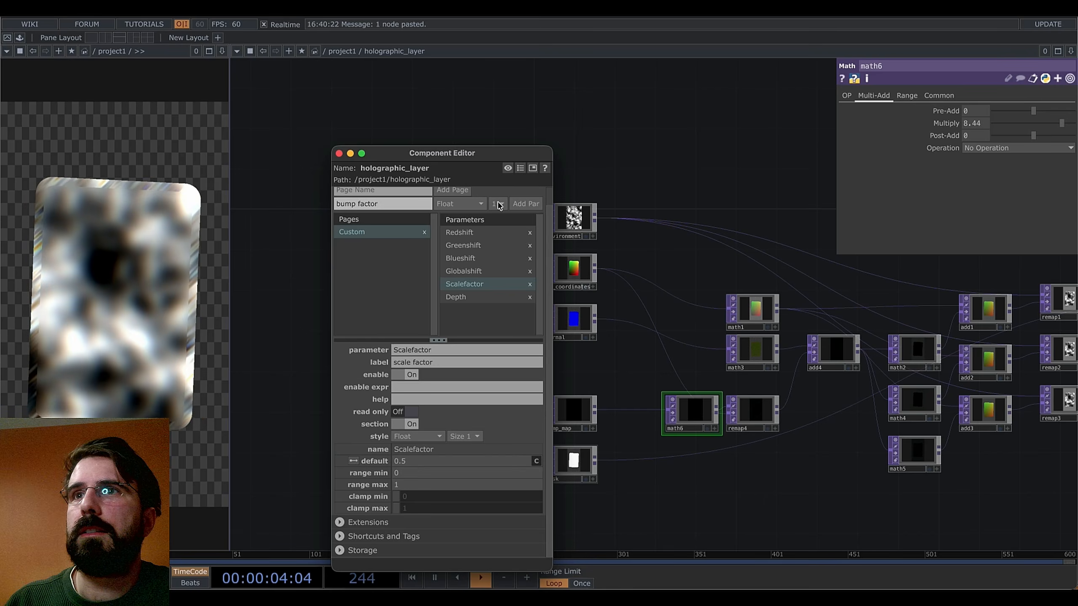
click(525, 203)
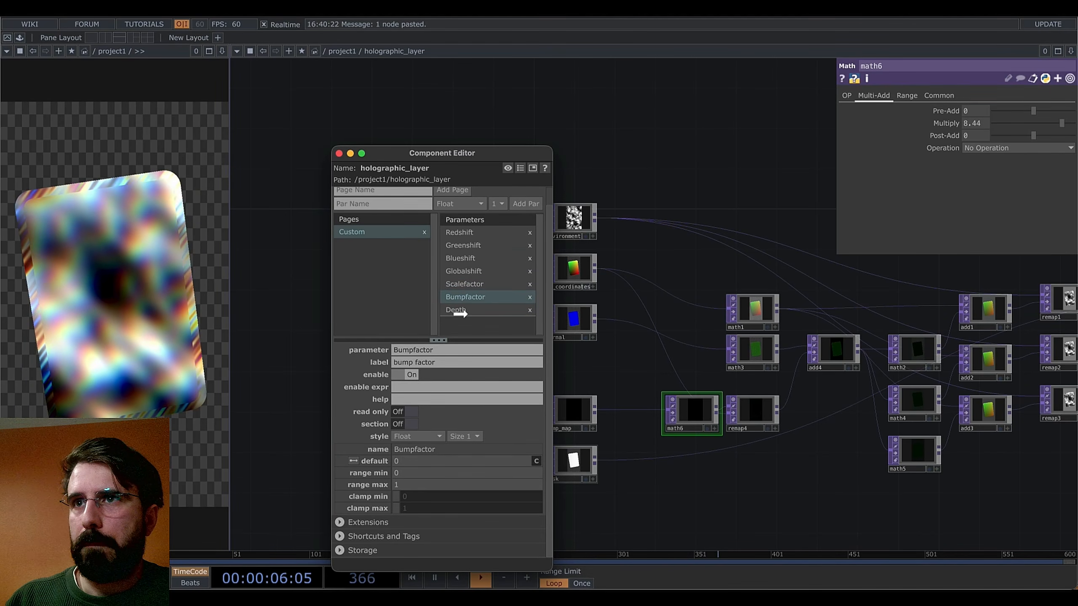
drag(465, 284, 469, 345)
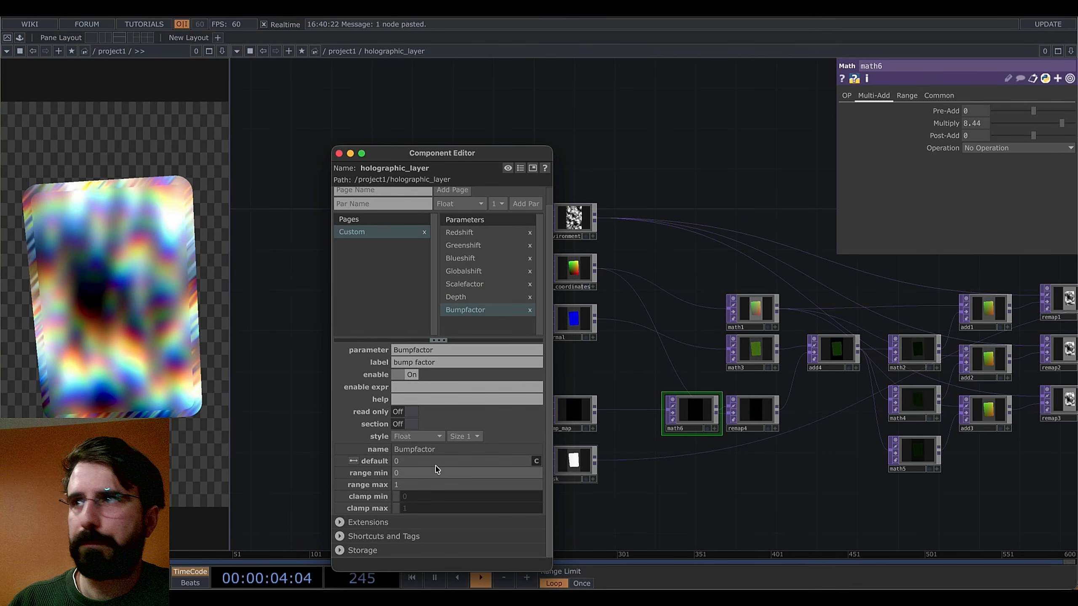
click(445, 484)
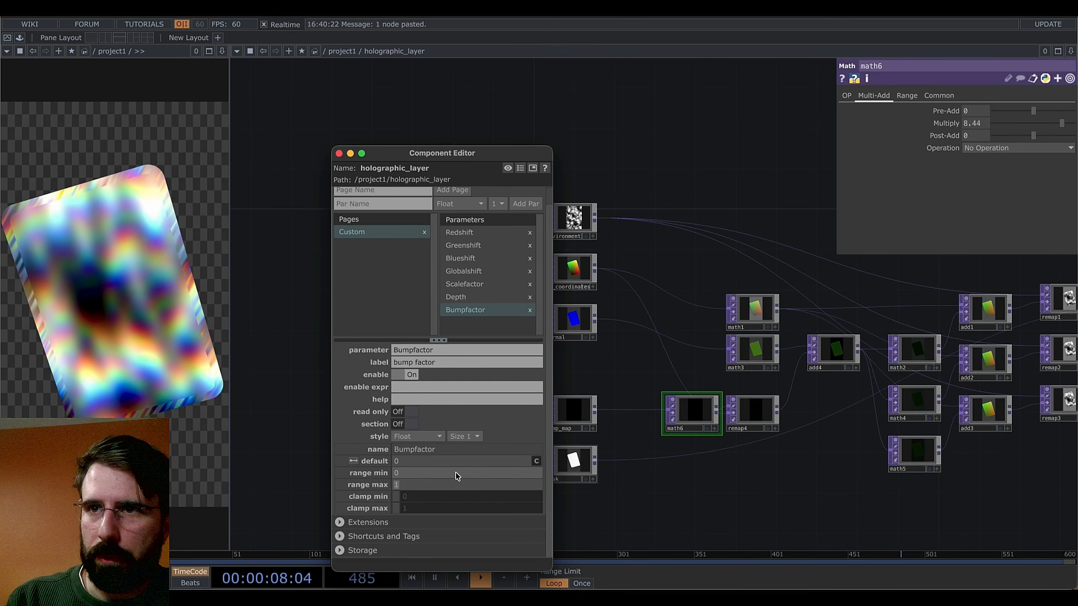
click(449, 462)
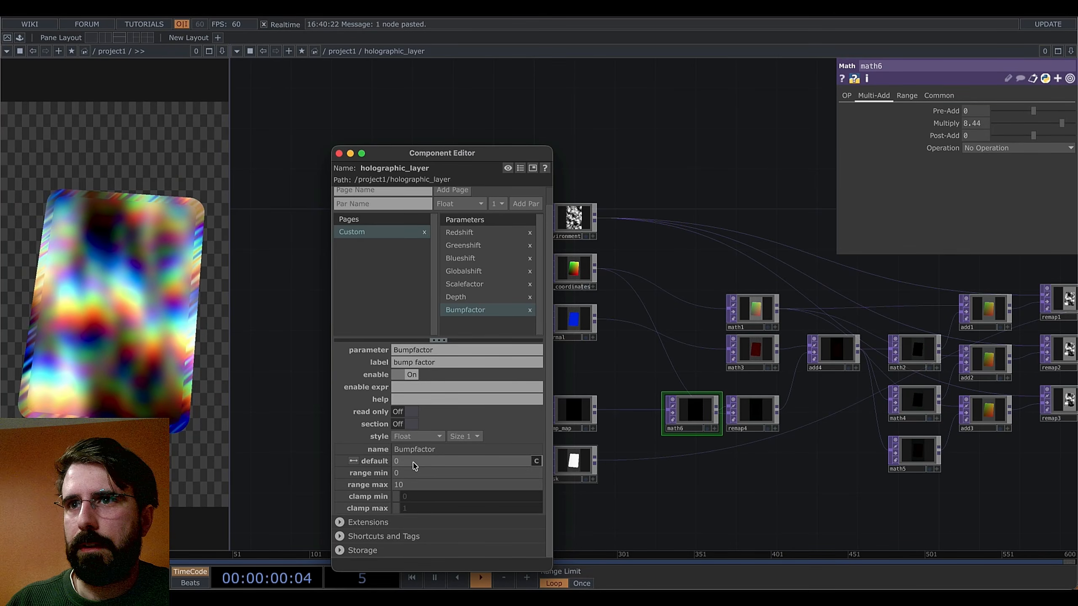
text(1)
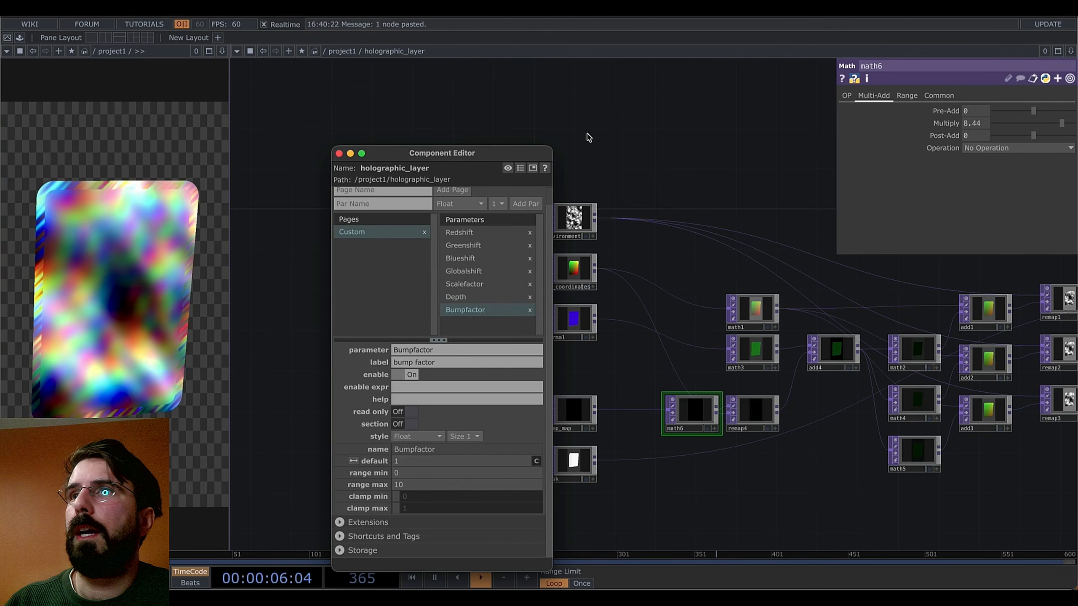
drag(530, 154, 526, 151)
drag(786, 135, 753, 141)
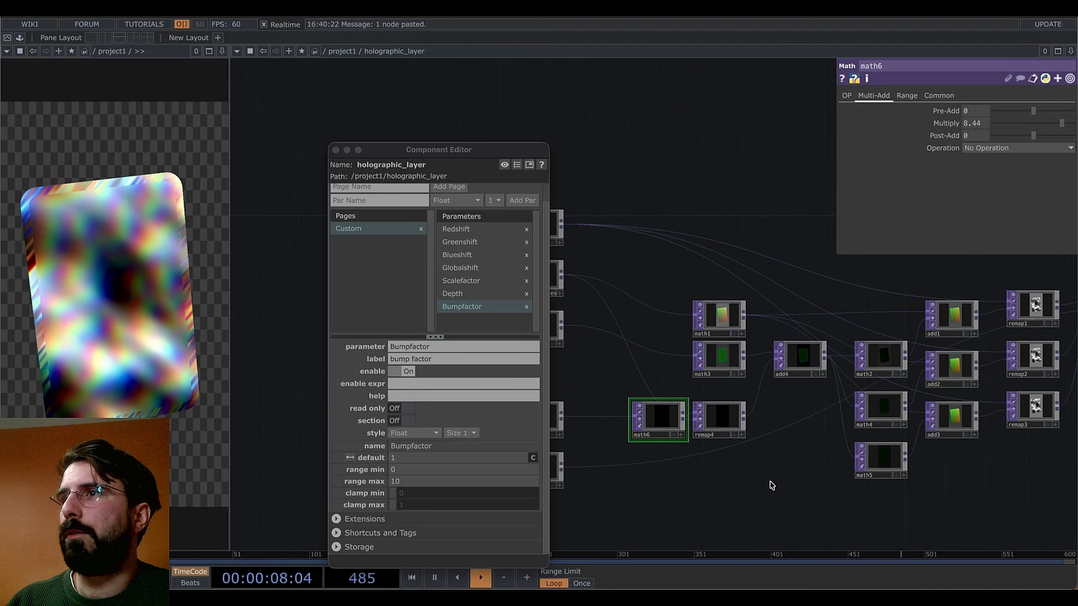
Add a Parameter CHOP, par1, in empty space of the network
drag(805, 468, 893, 390)
drag(837, 417, 744, 455)
key(Tab)
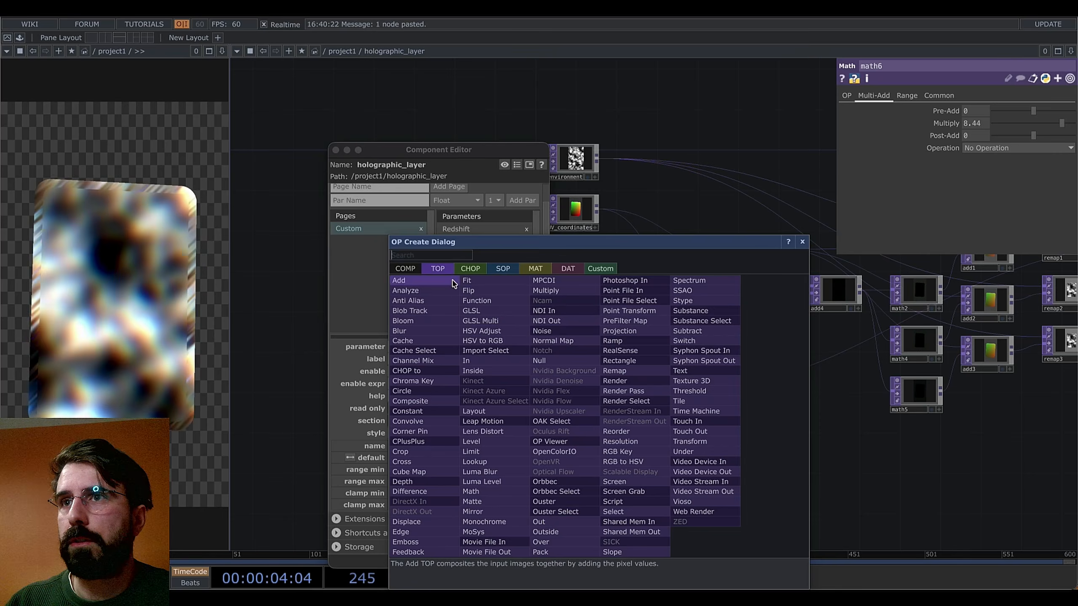
click(471, 268)
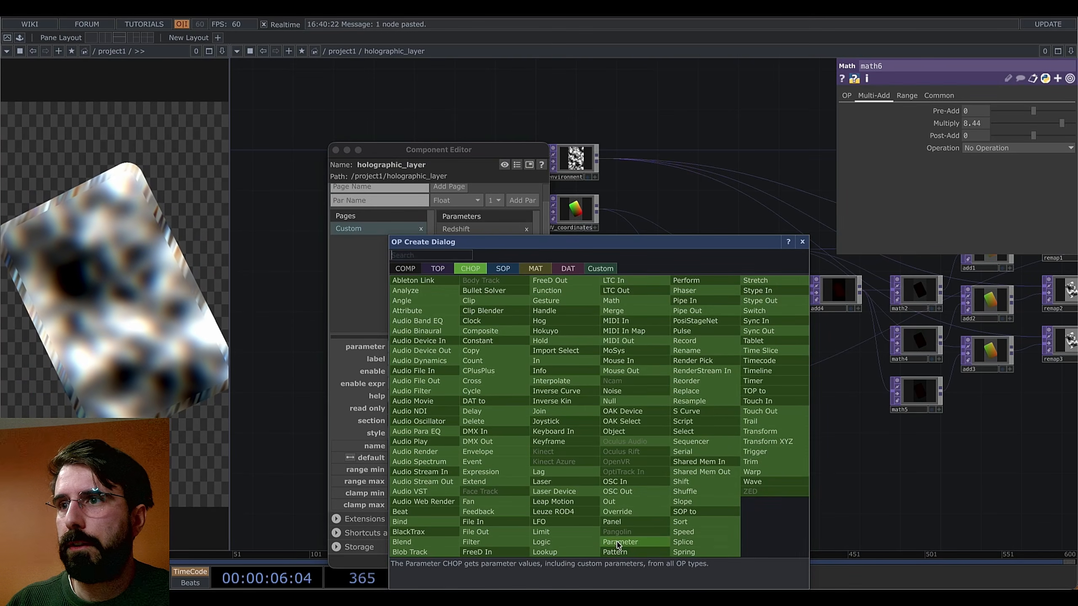
click(619, 543)
click(602, 477)
scroll(675, 490, up, 5)
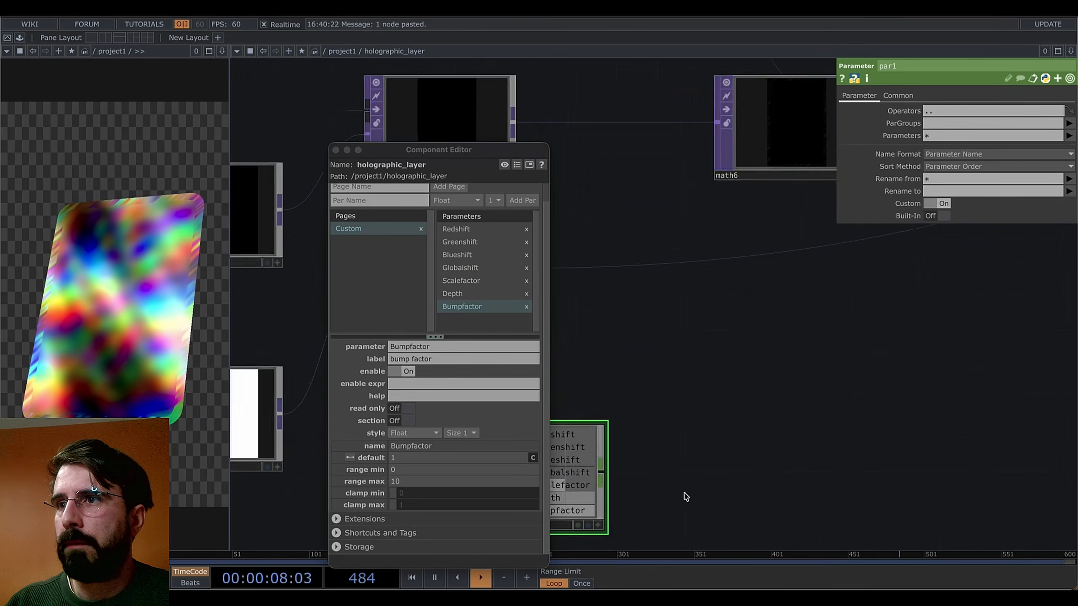
drag(740, 431, 709, 437)
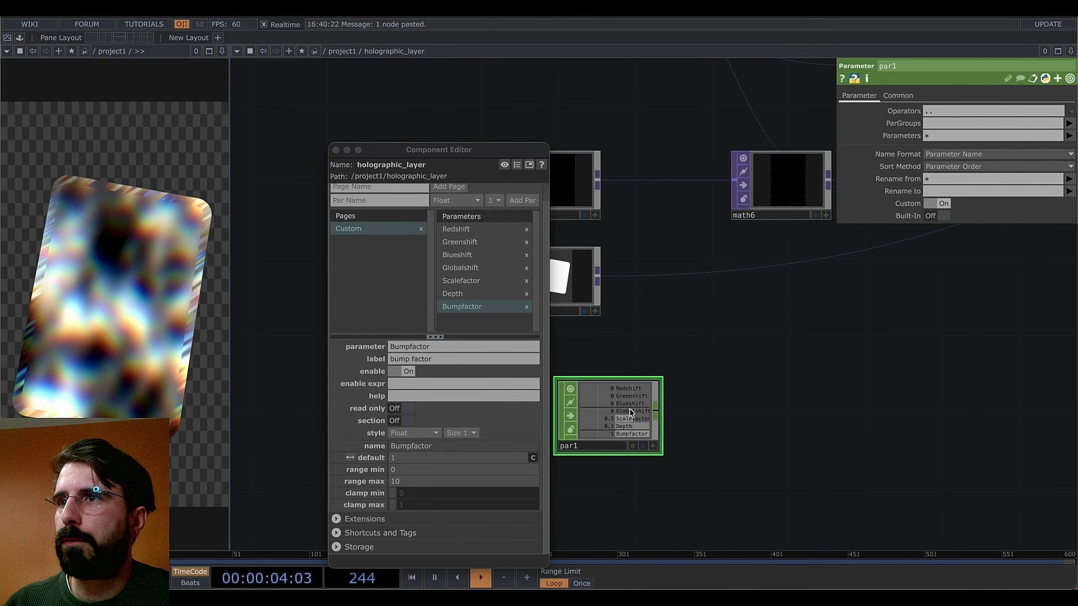
Add select1 after par1, selecting the Redshift, Greenshift and Blueshift channels
click(661, 413)
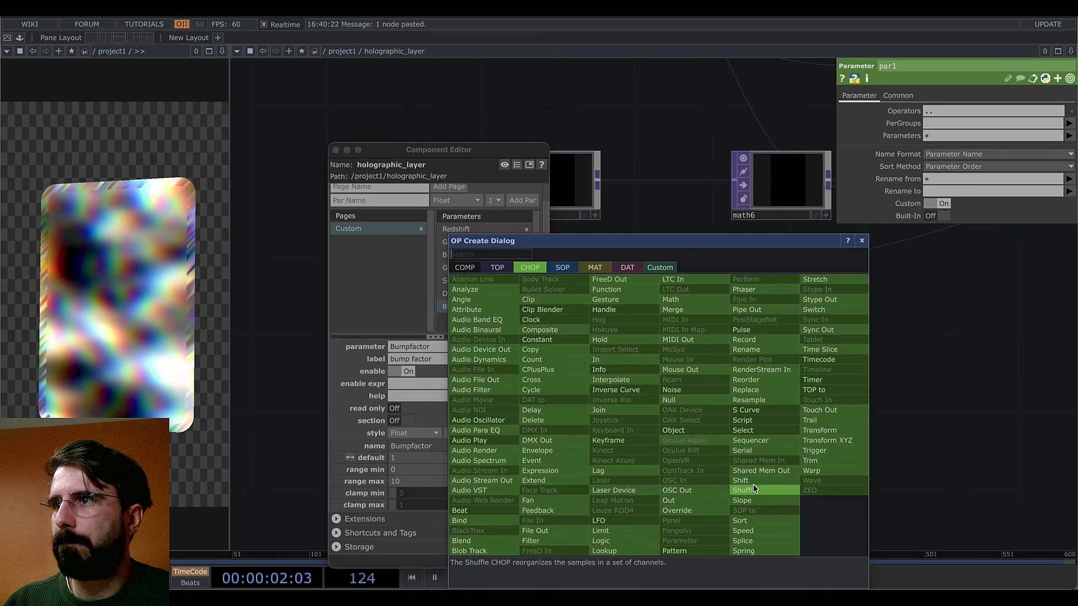
click(742, 430)
click(748, 412)
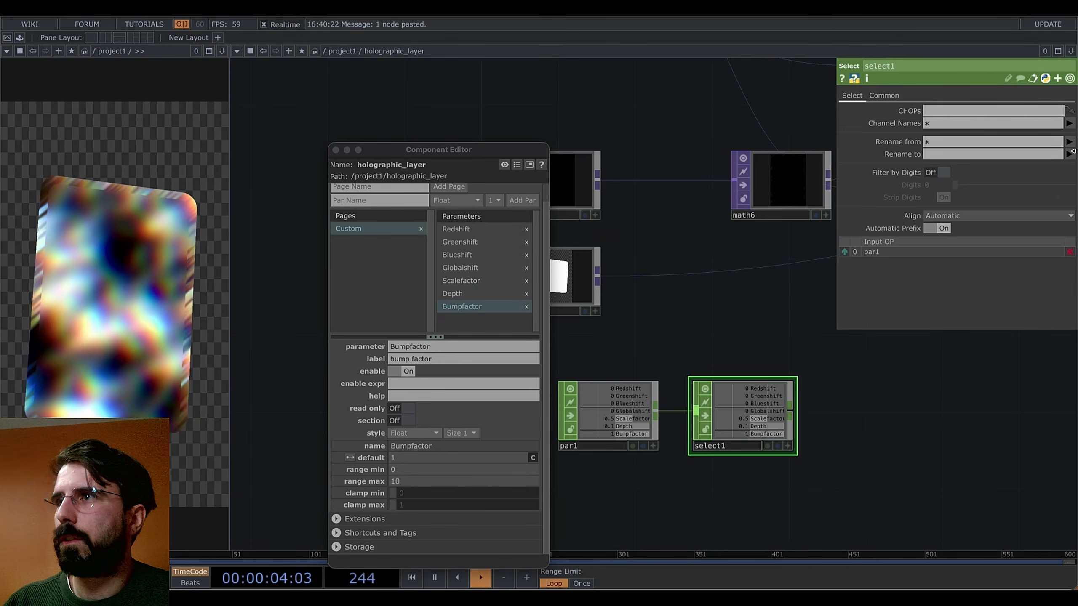
click(1068, 122)
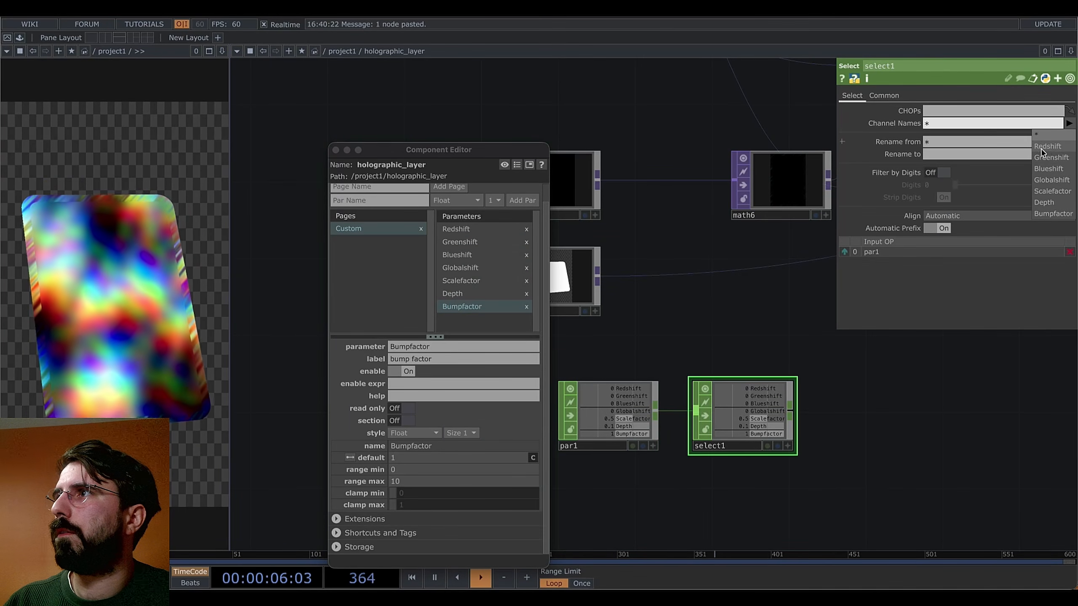
click(1046, 146)
click(1069, 122)
click(1051, 157)
click(1069, 123)
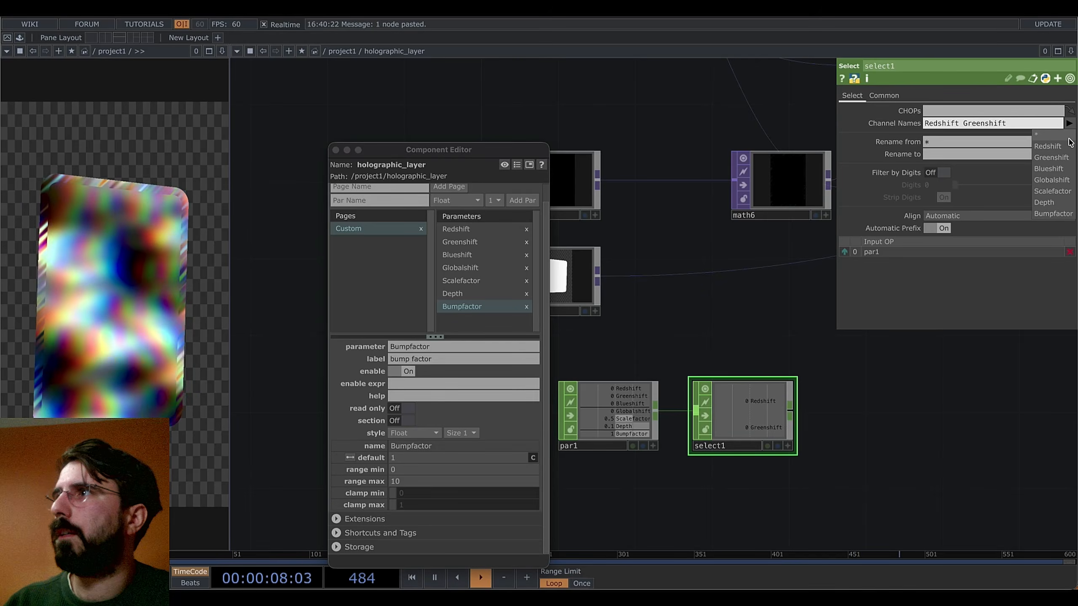
click(1053, 167)
drag(845, 422, 842, 426)
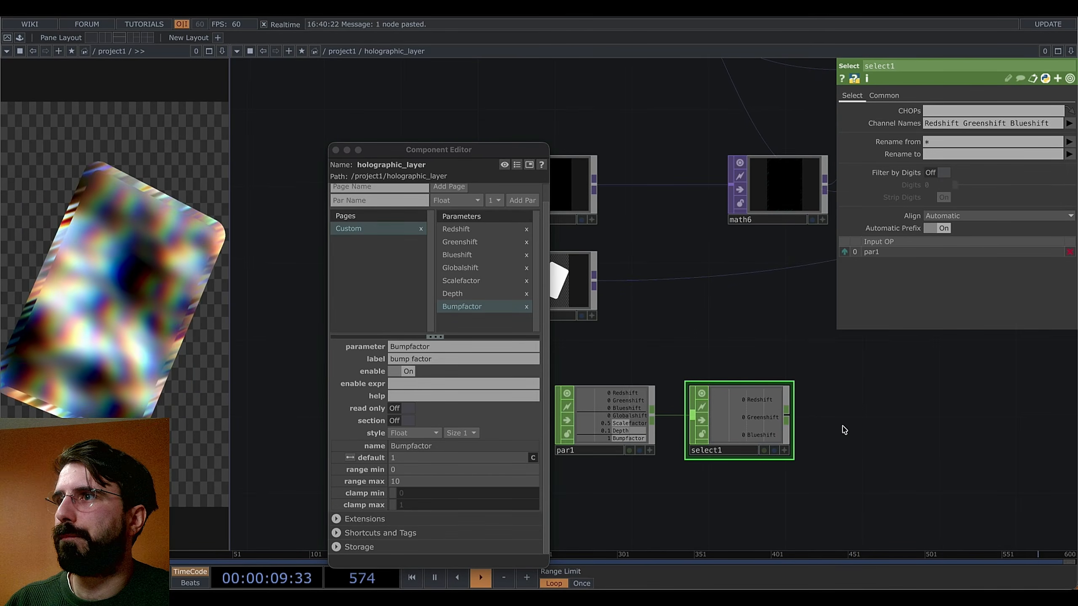
Add a Math CHOP, math7, fed by select1
right_click(789, 420)
text(math)
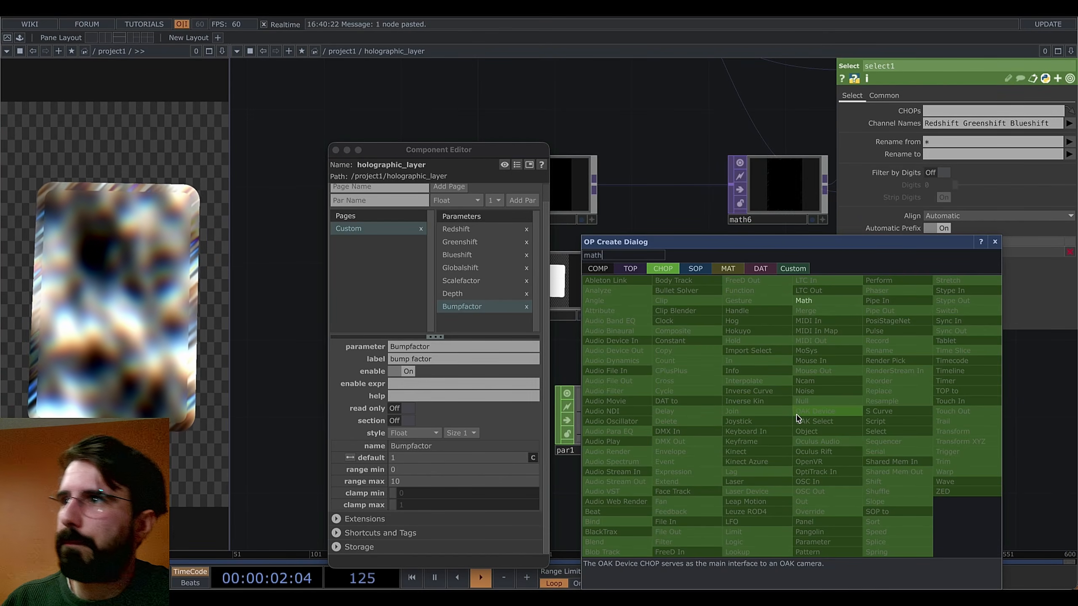
click(803, 300)
click(896, 426)
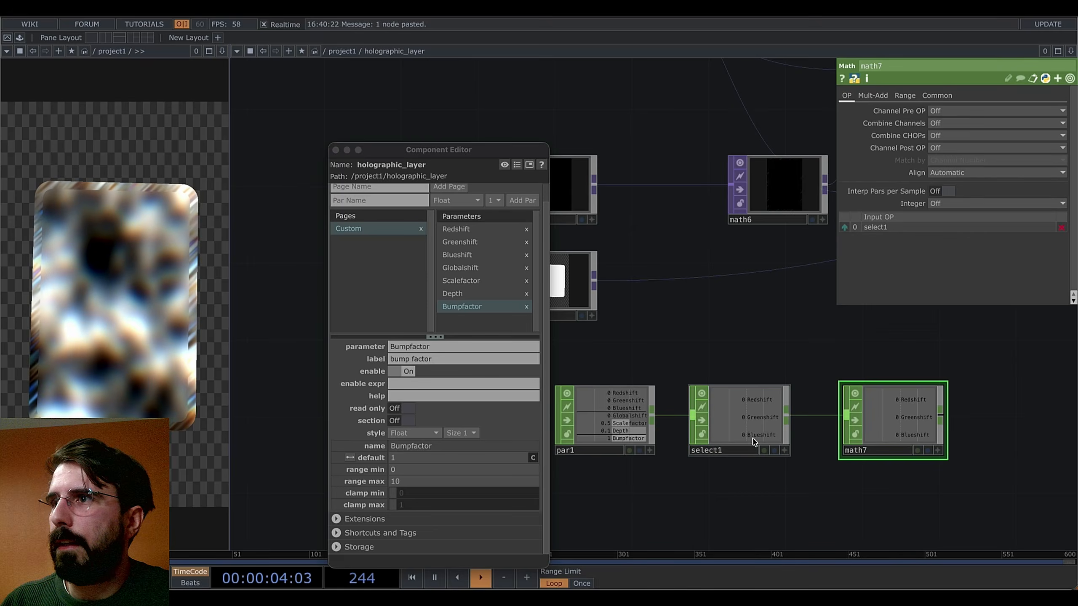
Duplicate select1 as select2 picking only Globalshift, and wire it into math7
click(764, 443)
key(ctrl+c)
key(ctrl+v)
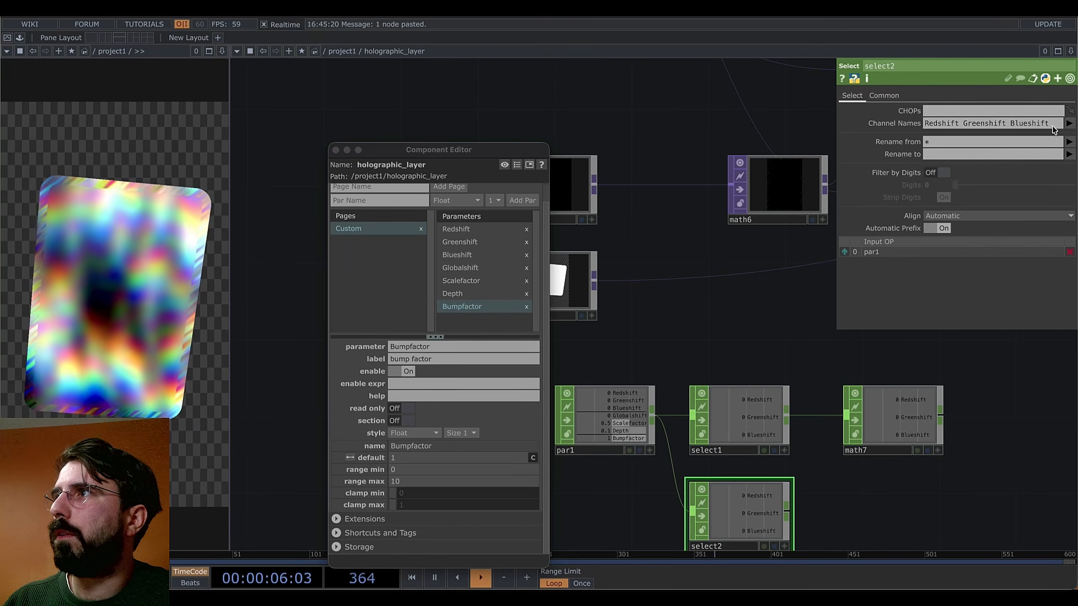
click(1028, 124)
key(BackSpace)
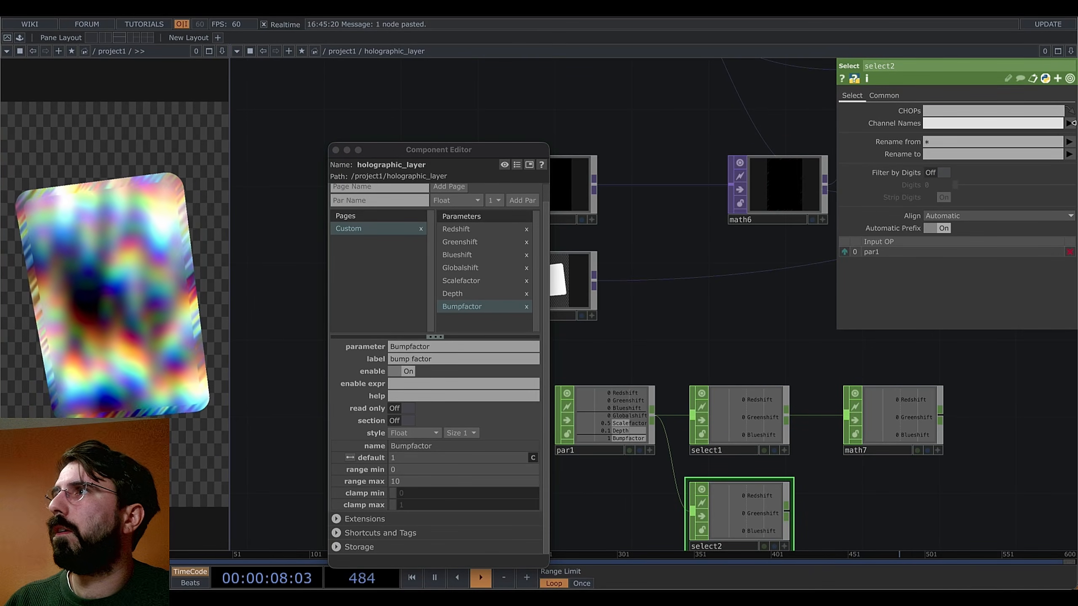
click(1069, 124)
click(1057, 173)
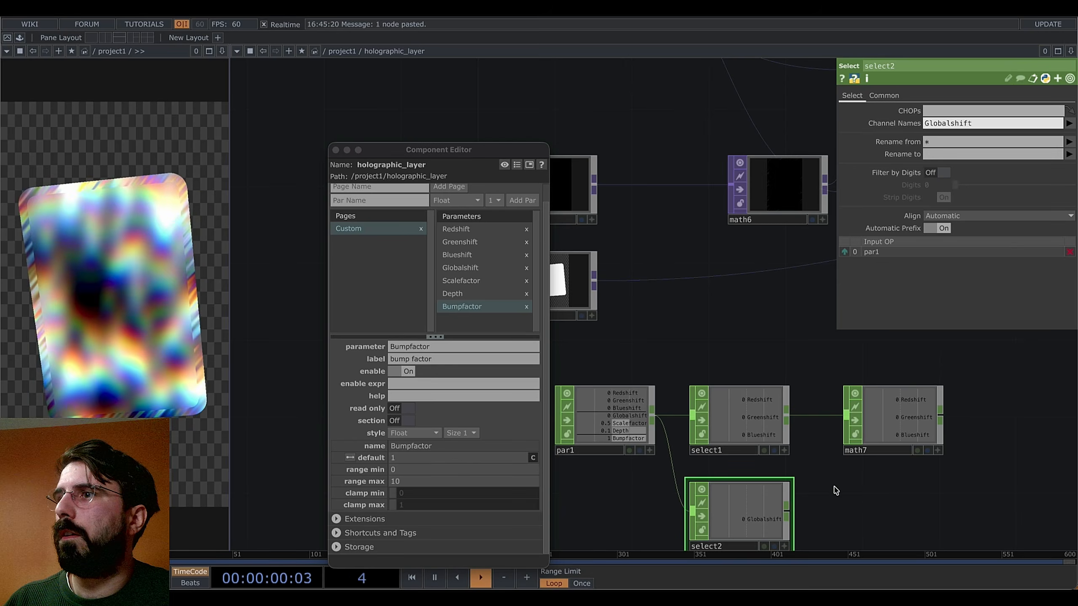
drag(790, 516, 846, 416)
Make math7 multiply the colour shifts by Globalshift
click(891, 420)
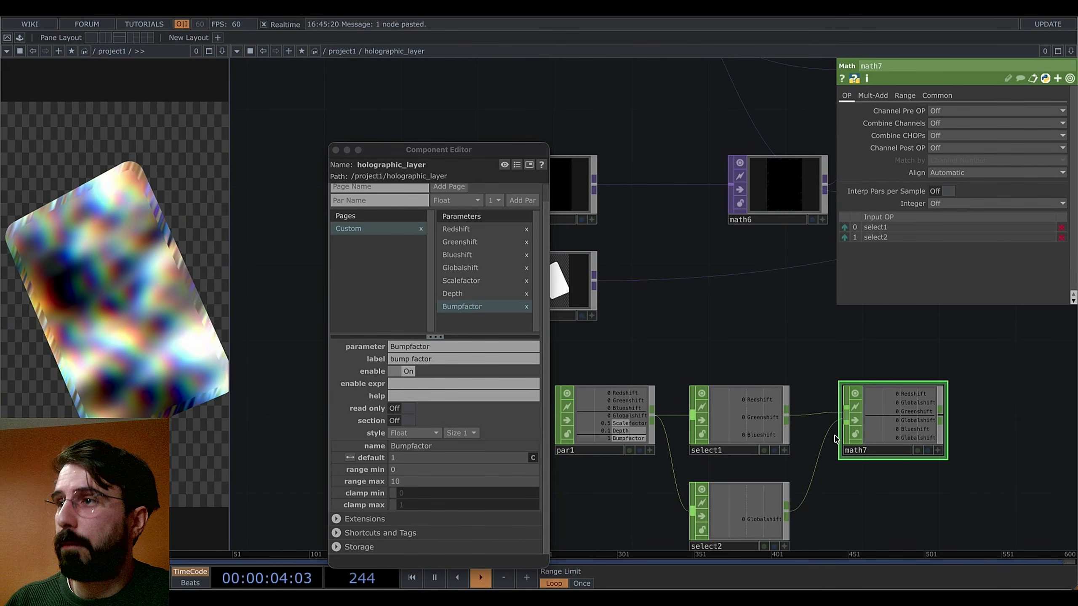
click(940, 147)
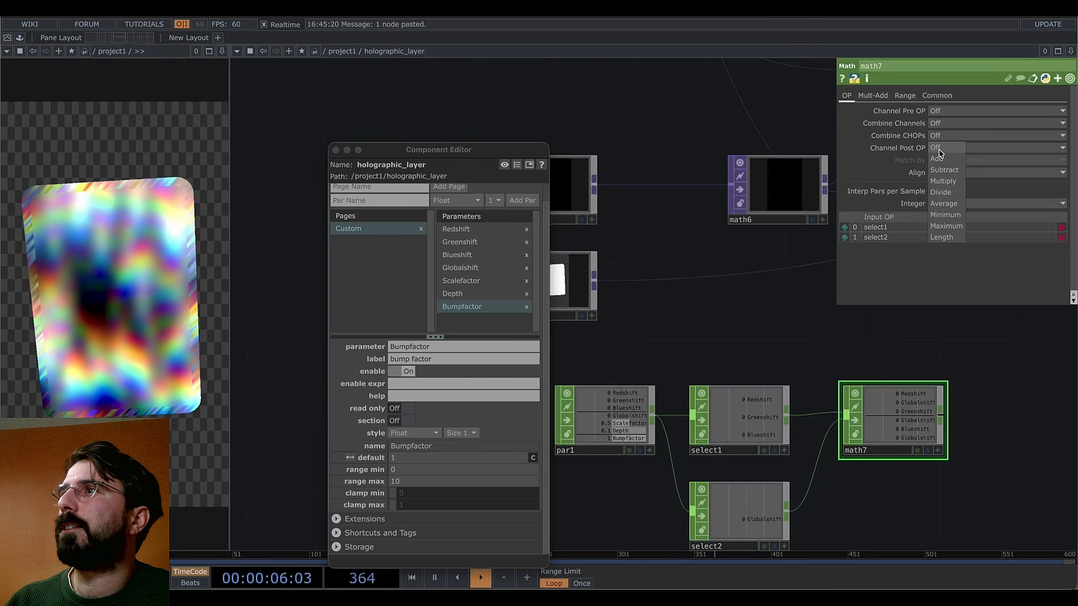
click(944, 181)
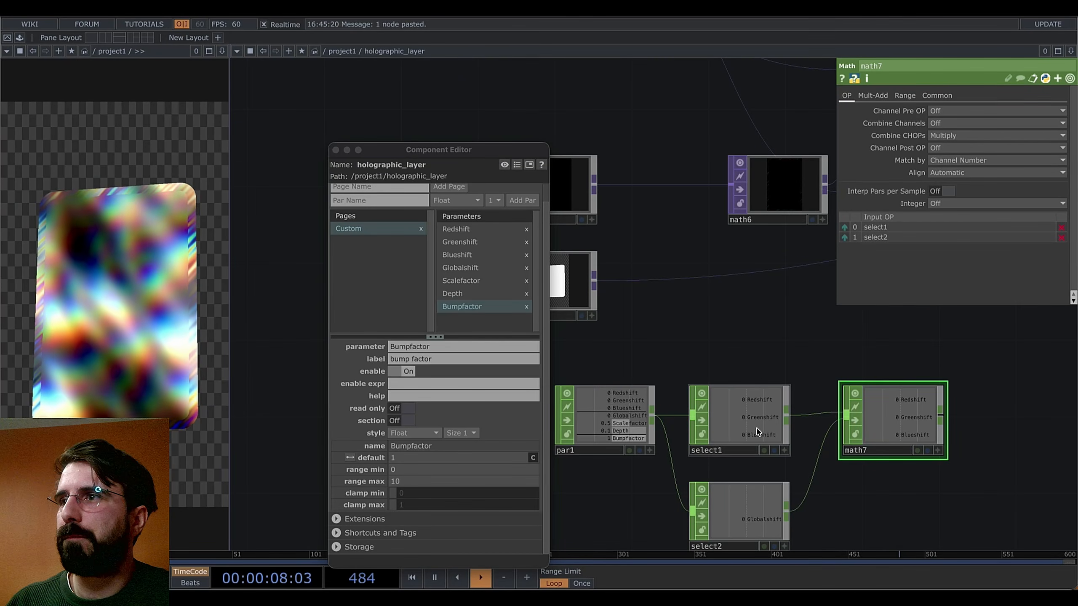
click(905, 96)
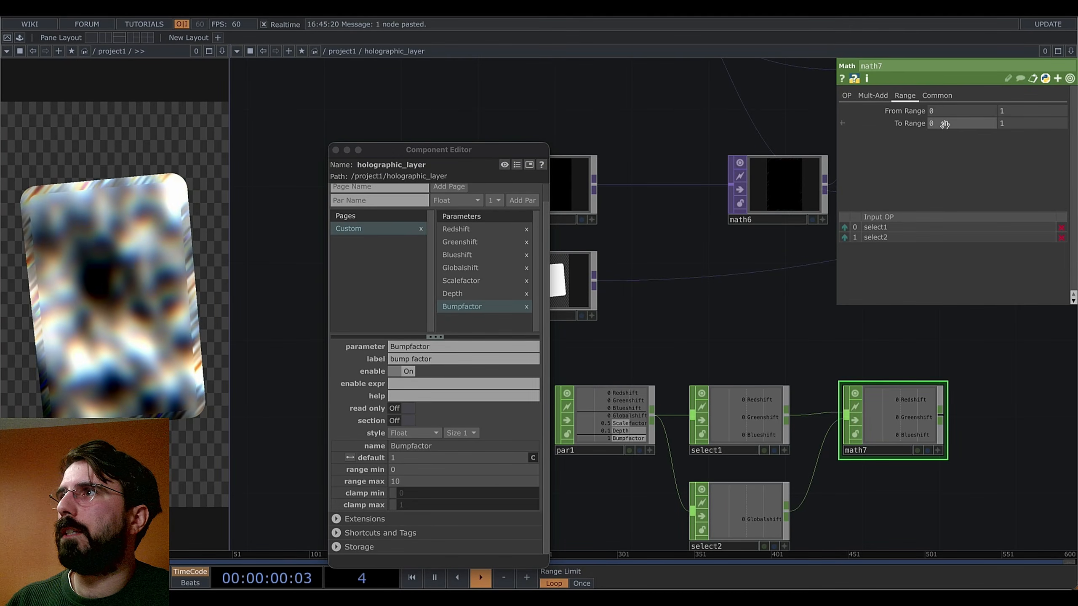
Check math2's multiply value, then remap math7's output range to 0.1–0.9
drag(779, 308, 617, 348)
scroll(770, 368, down, 3)
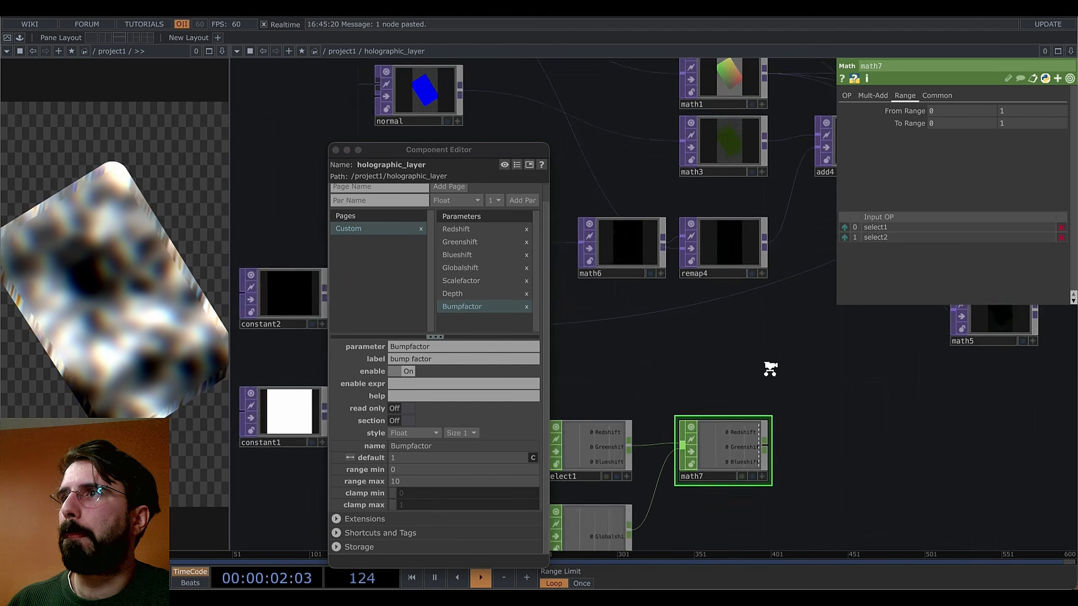
drag(899, 341, 741, 385)
click(768, 250)
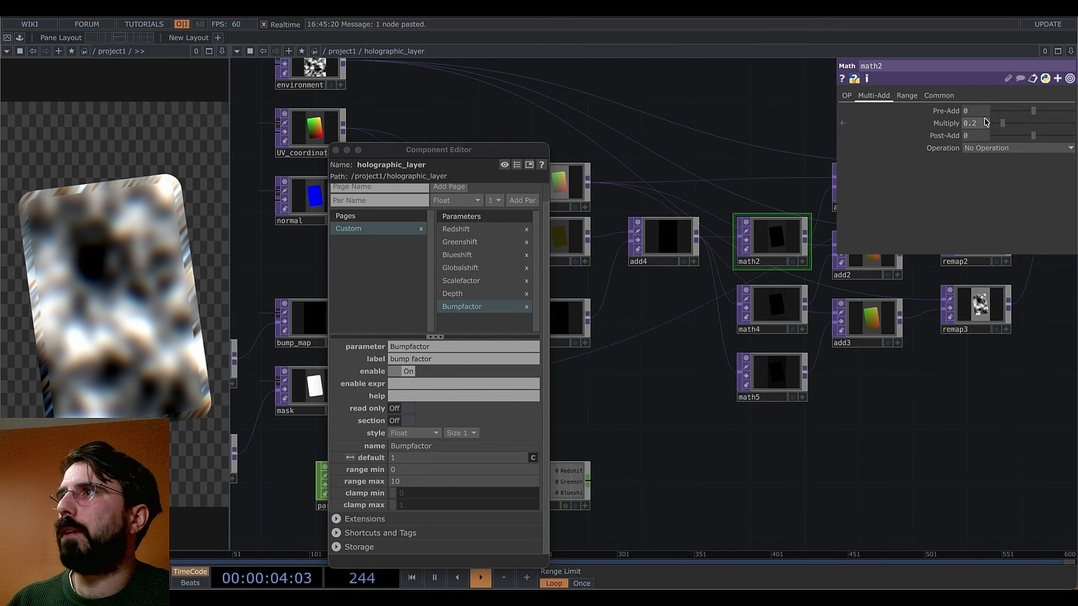
drag(599, 495, 716, 453)
click(688, 446)
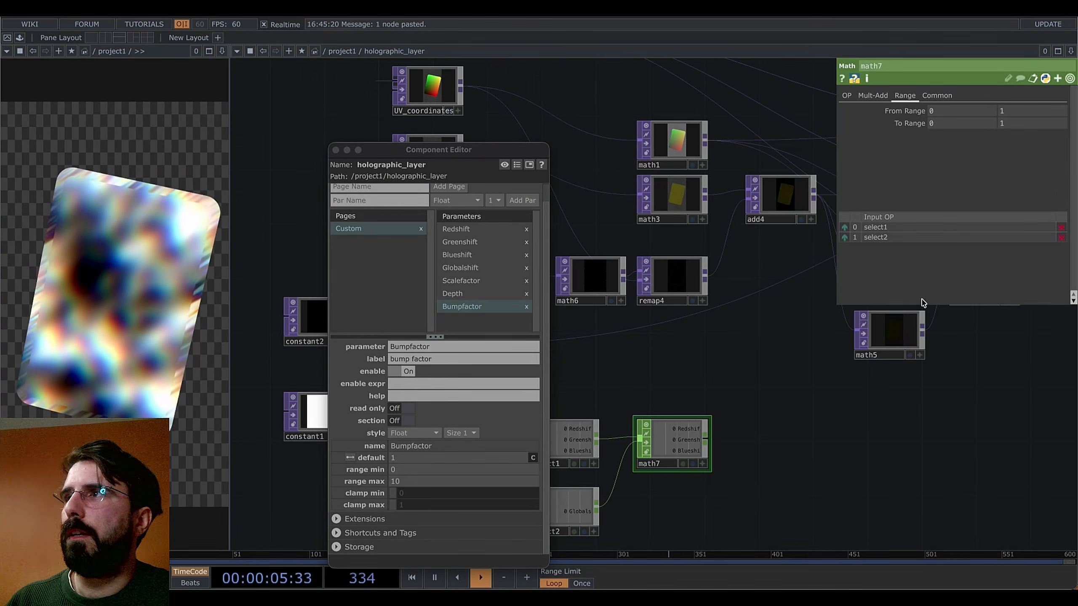
click(941, 123)
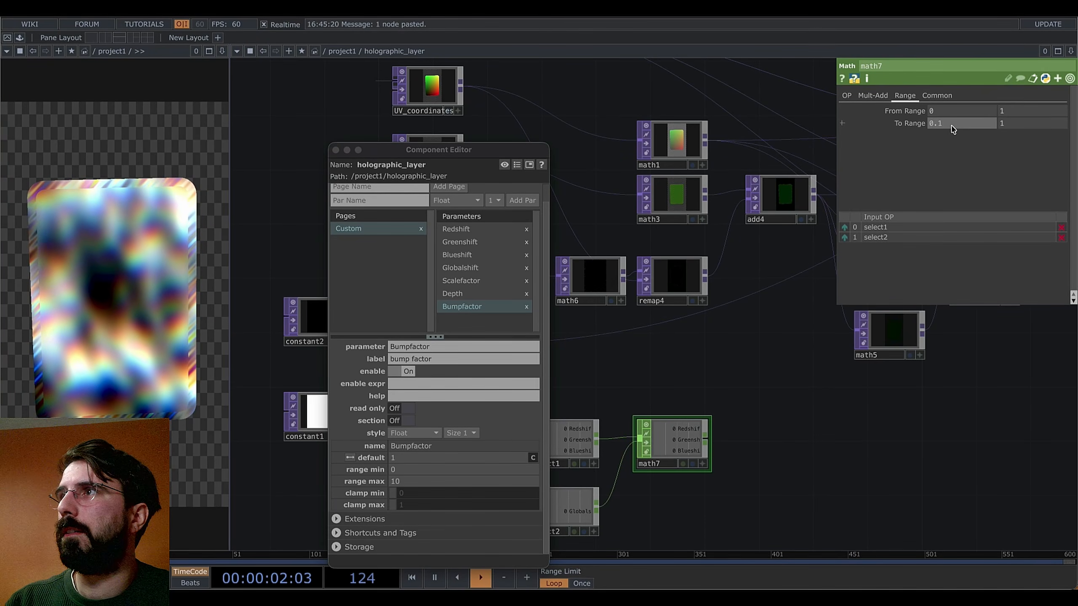
key(Tab)
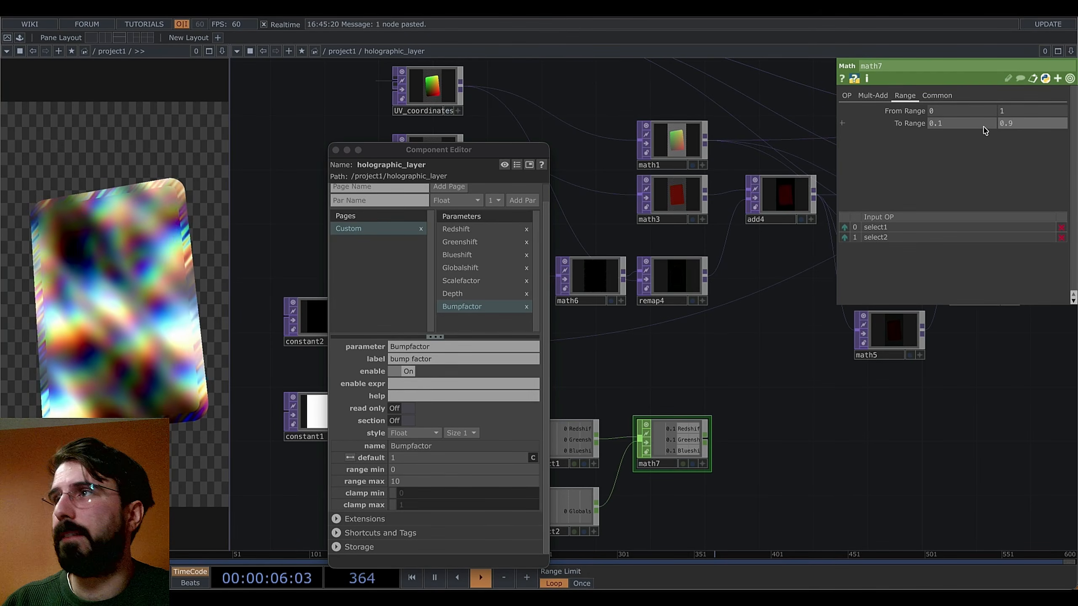
drag(759, 404, 787, 342)
drag(918, 401, 1036, 389)
drag(564, 429, 669, 410)
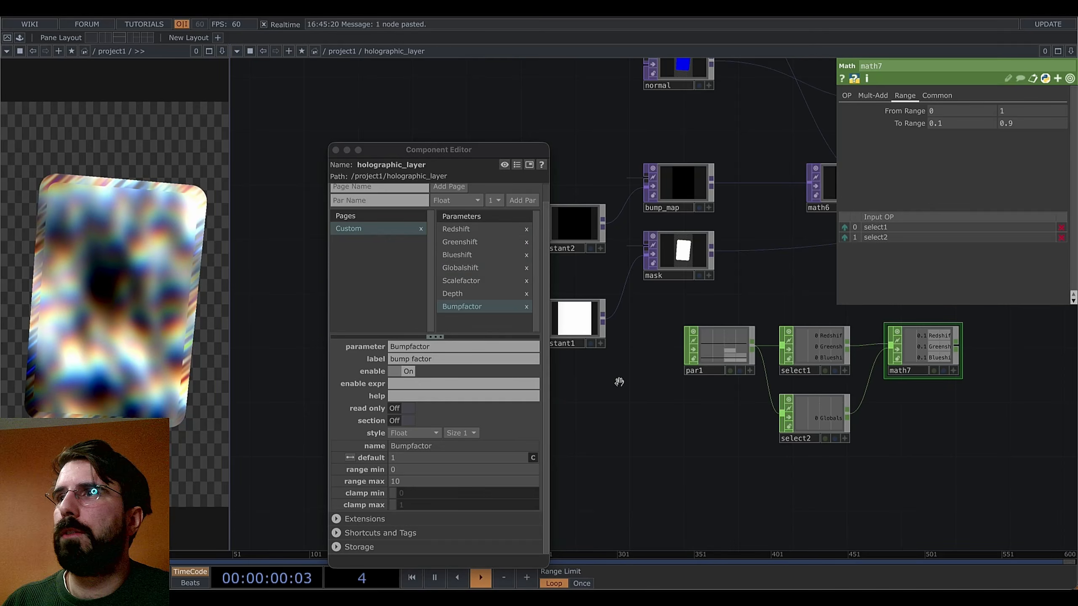
Open the holographic_layer's parent parameters in a floating window
right_click(871, 368)
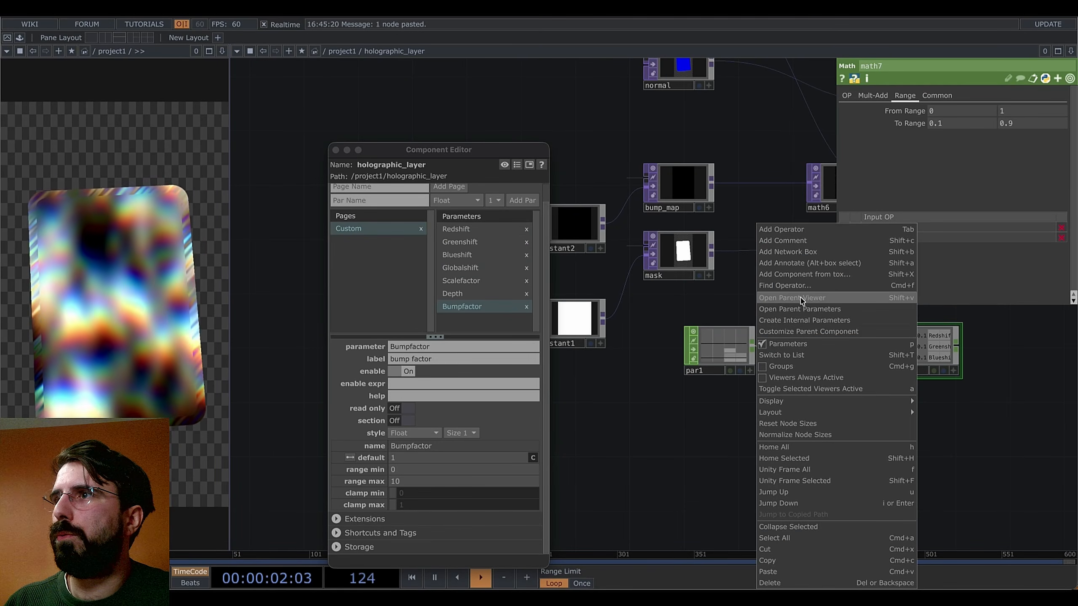
click(802, 313)
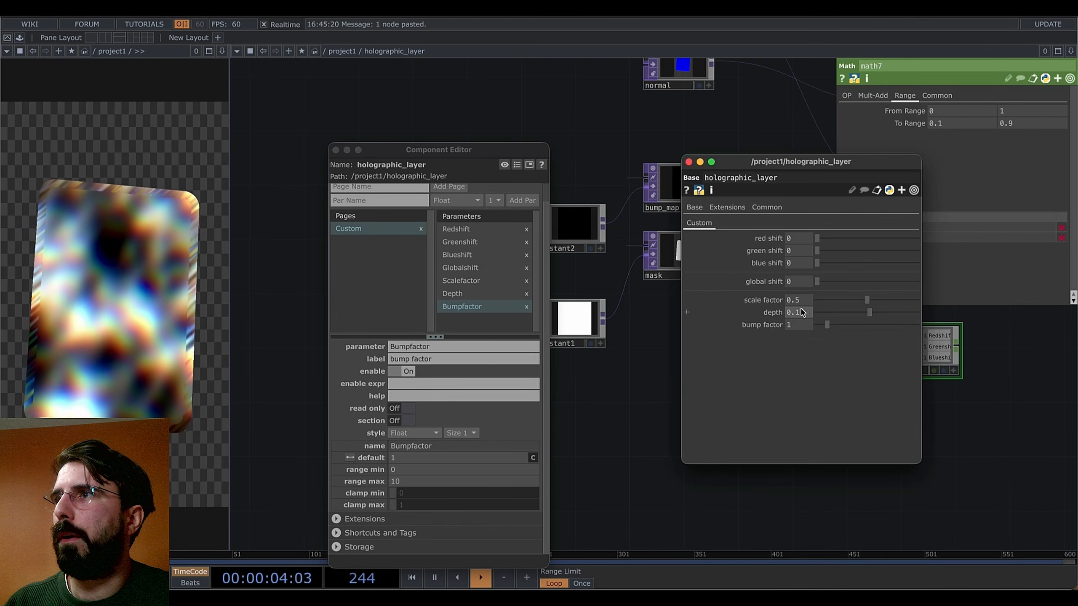
drag(812, 162, 308, 59)
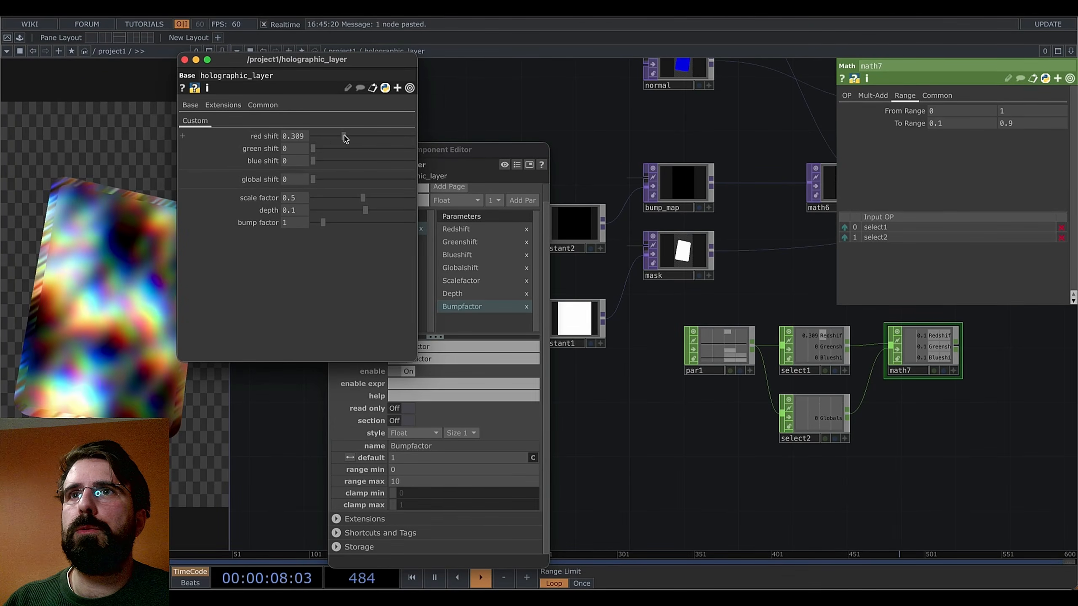
Tune the green and blue shift values, leaving blue shift at 0.163
drag(313, 150, 327, 159)
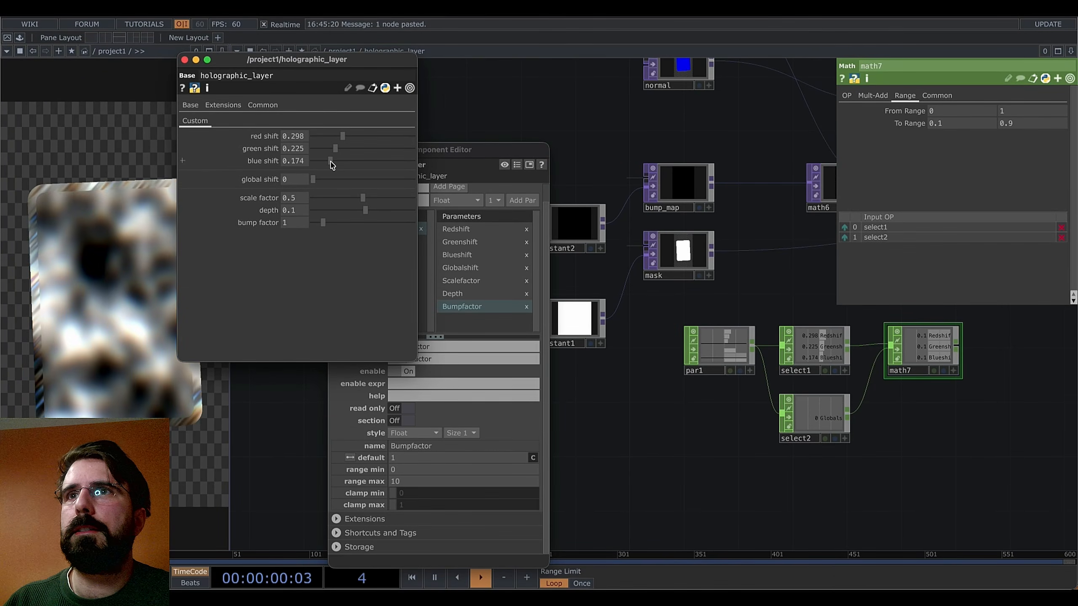
drag(336, 149, 325, 157)
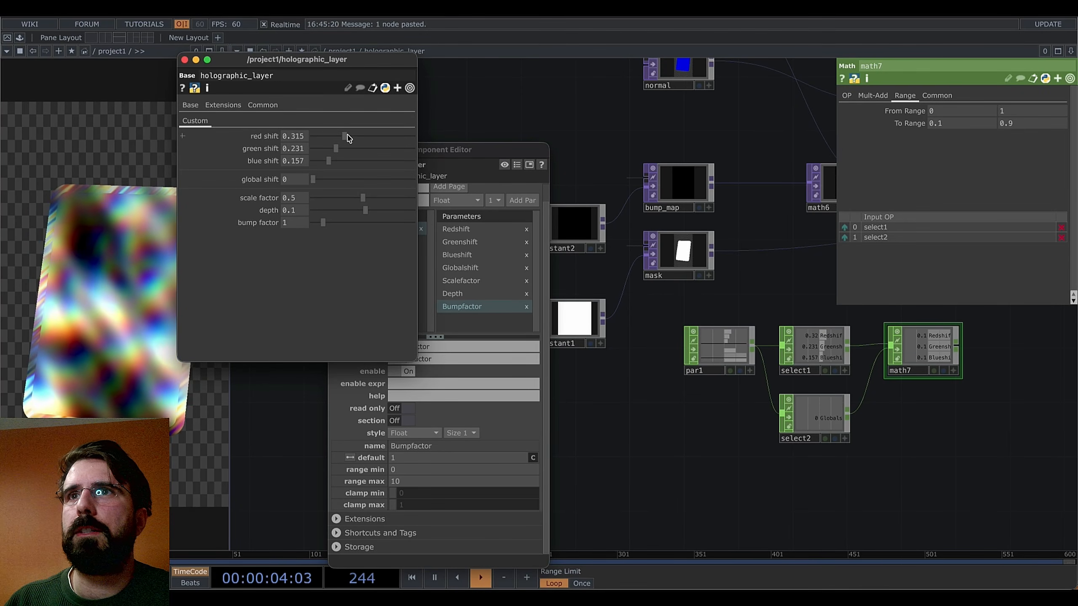
scroll(931, 370, up, 2)
drag(945, 427, 855, 459)
drag(331, 160, 334, 165)
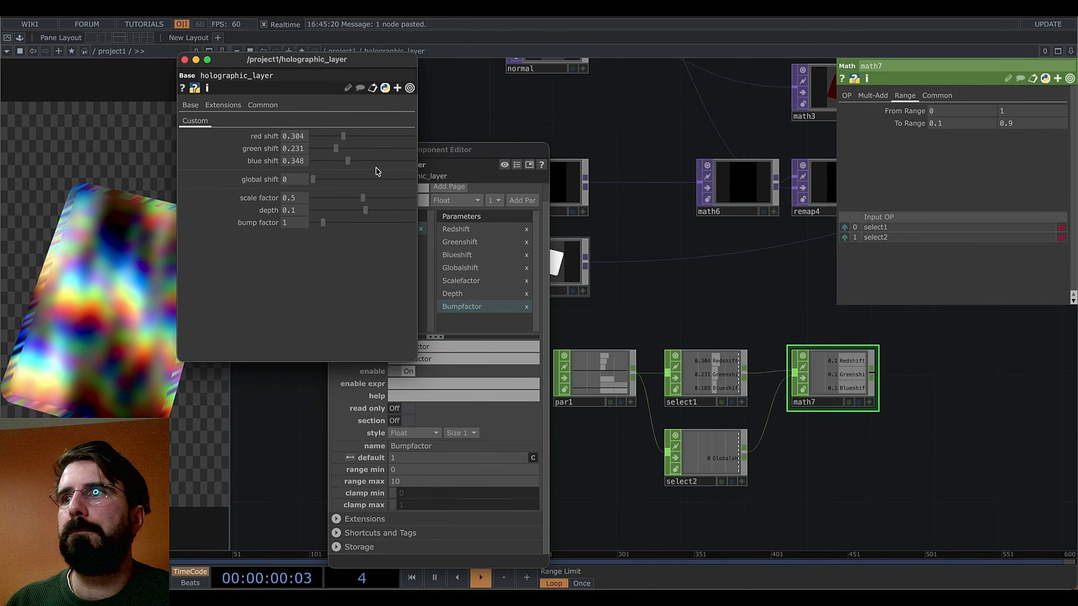
drag(351, 170, 450, 187)
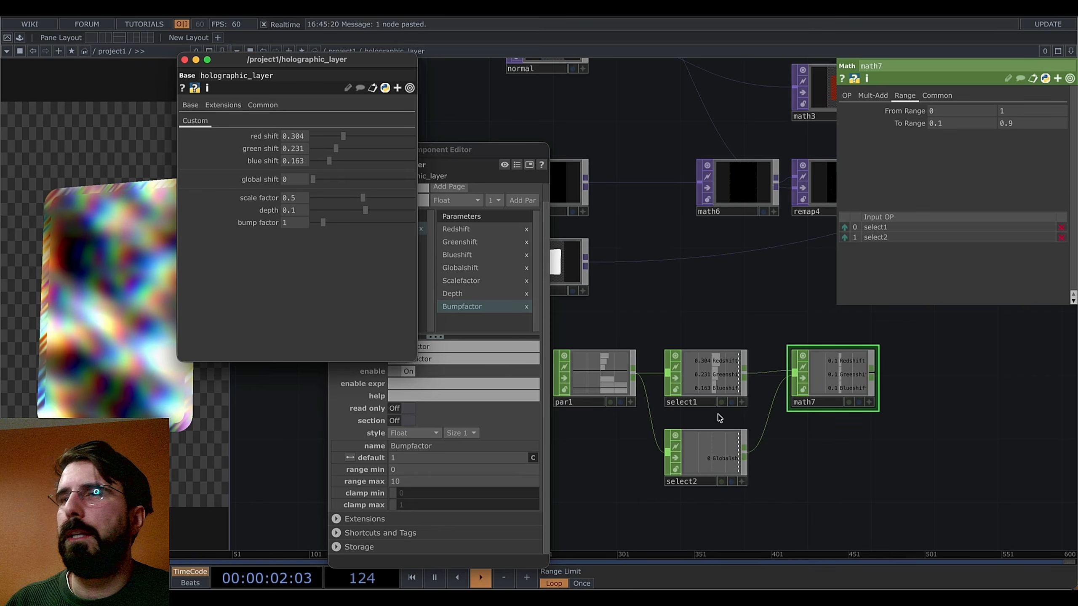
Add a Null CHOP, null1, after math7
scroll(832, 443, down, 5)
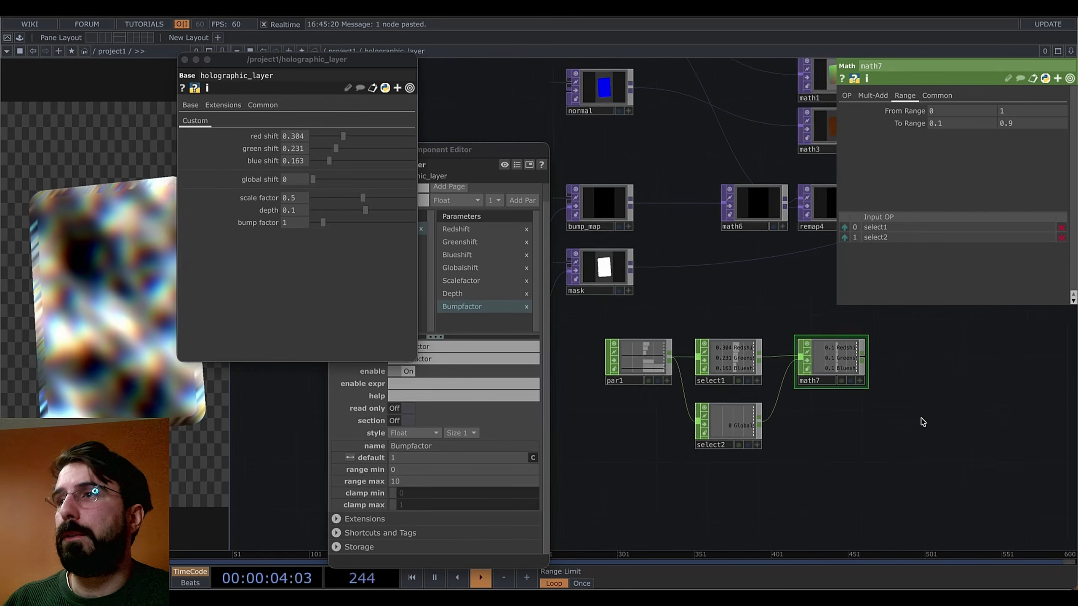
right_click(778, 419)
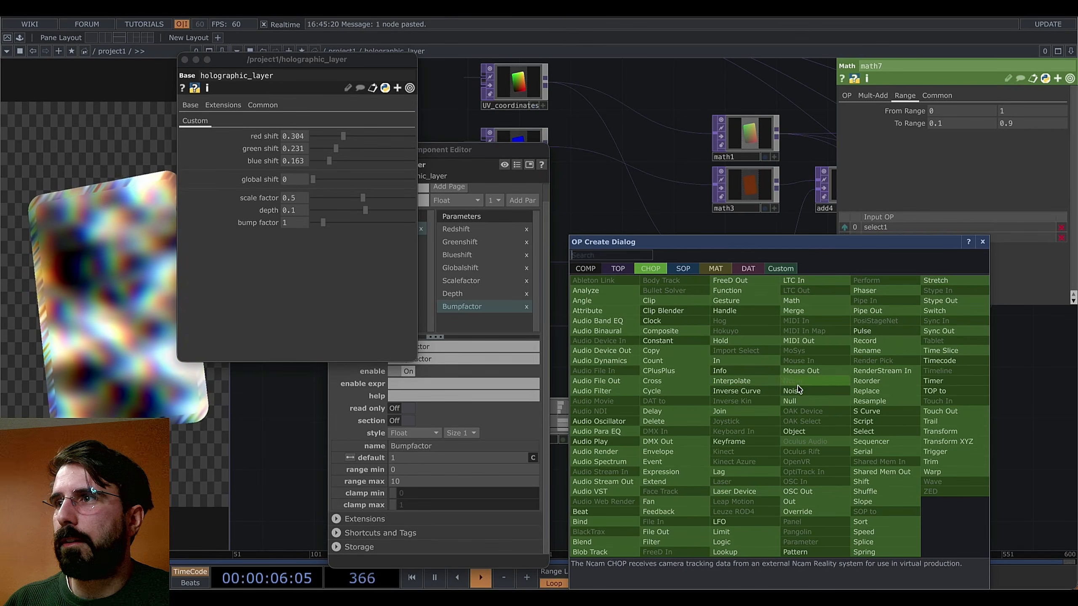
click(831, 409)
click(837, 419)
drag(764, 490, 844, 433)
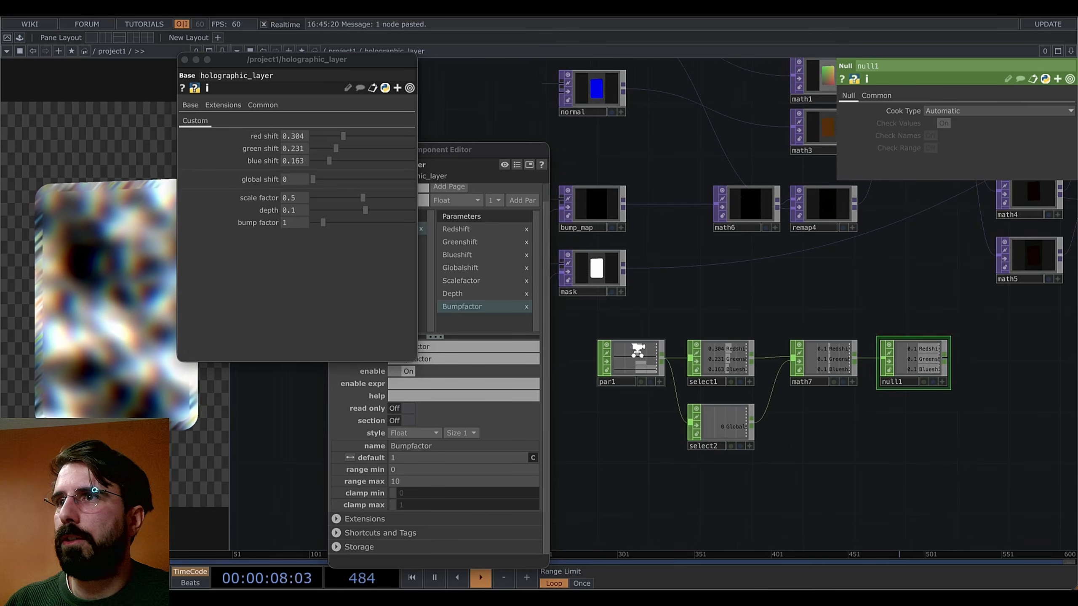
scroll(638, 351, up, 5)
scroll(659, 392, down, 8)
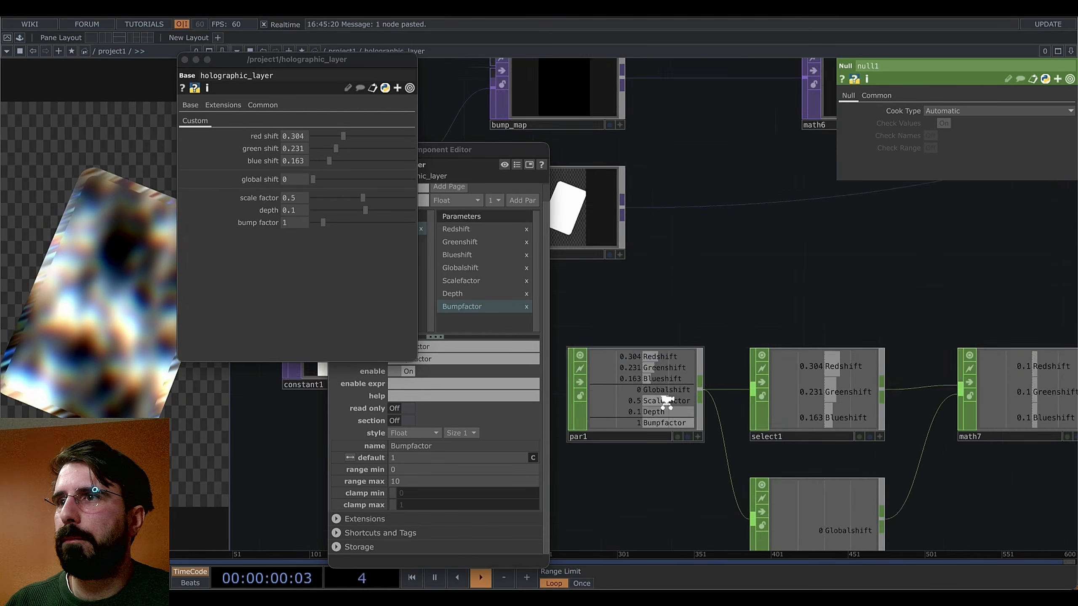
drag(991, 491, 801, 480)
Inspect math2's Multiply value, then close the parameter window and Component Editor
scroll(837, 462, down, 5)
scroll(890, 427, up, 5)
drag(890, 427, 926, 467)
drag(658, 394, 458, 485)
click(737, 244)
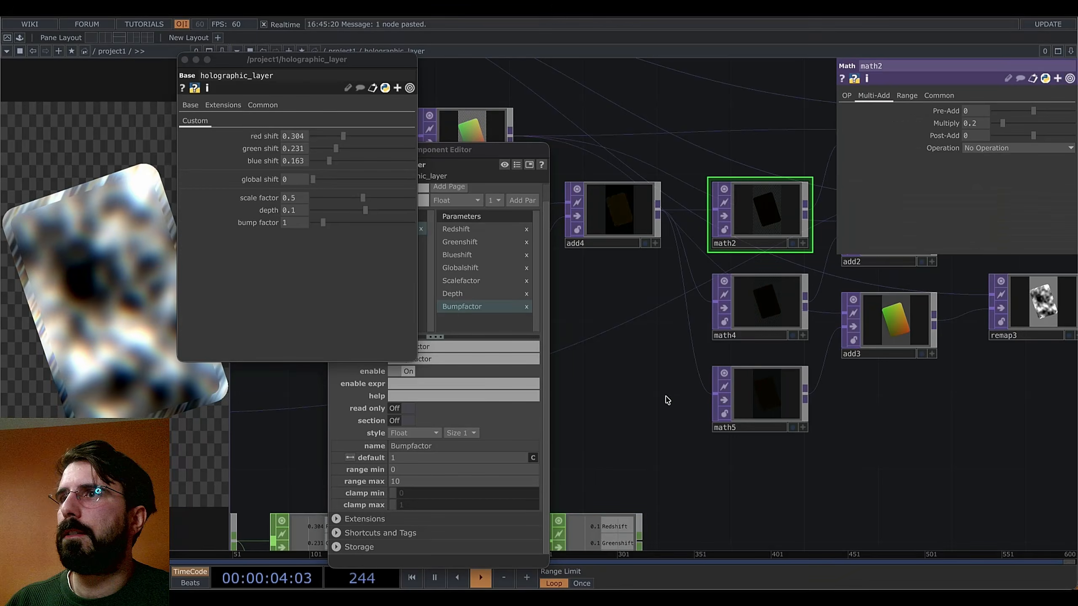
drag(646, 377, 639, 282)
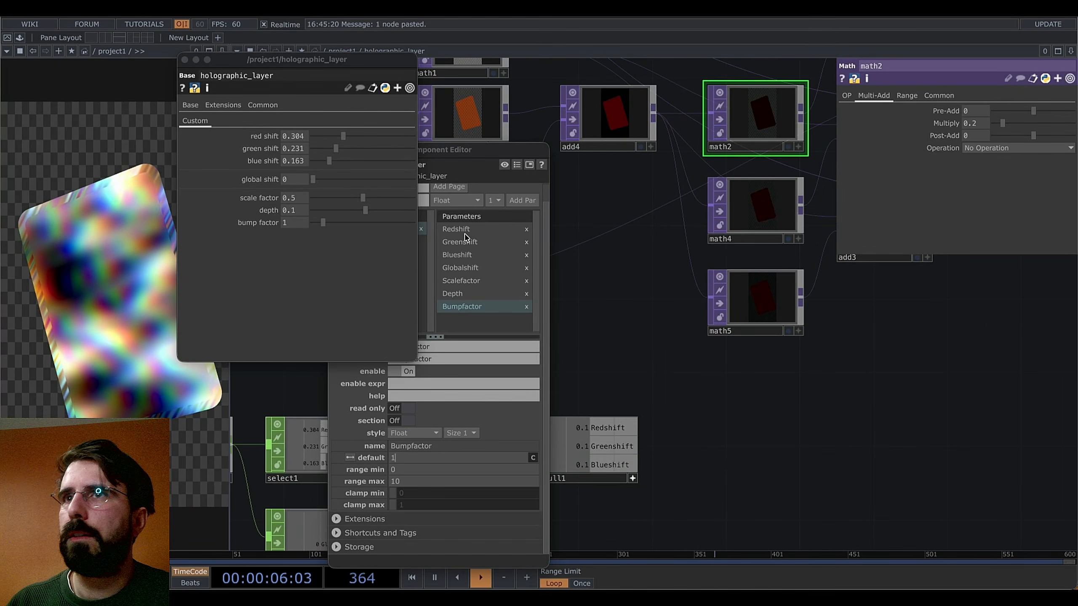
click(184, 59)
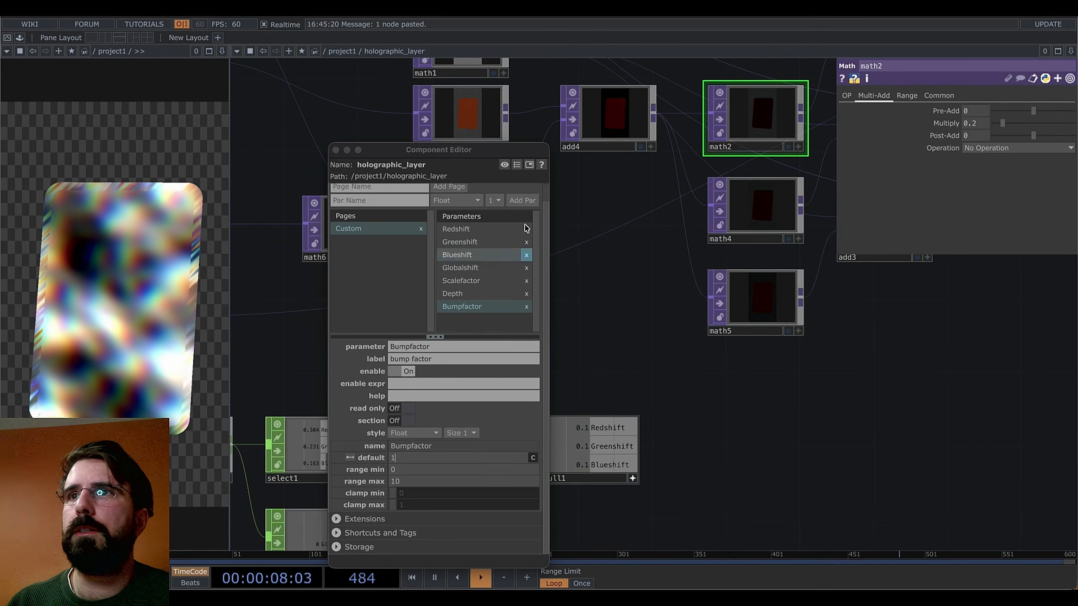
drag(466, 153, 348, 106)
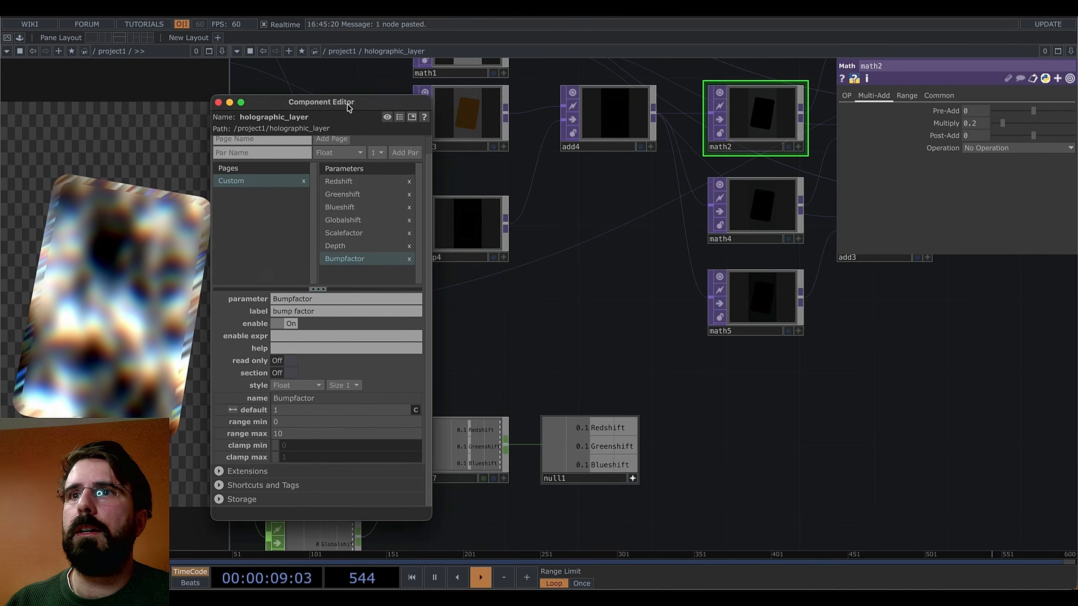
click(219, 101)
Reference null1's Redshift, Greenshift and Blueshift in the Multiply of math2, math4 and math5
drag(611, 427, 972, 123)
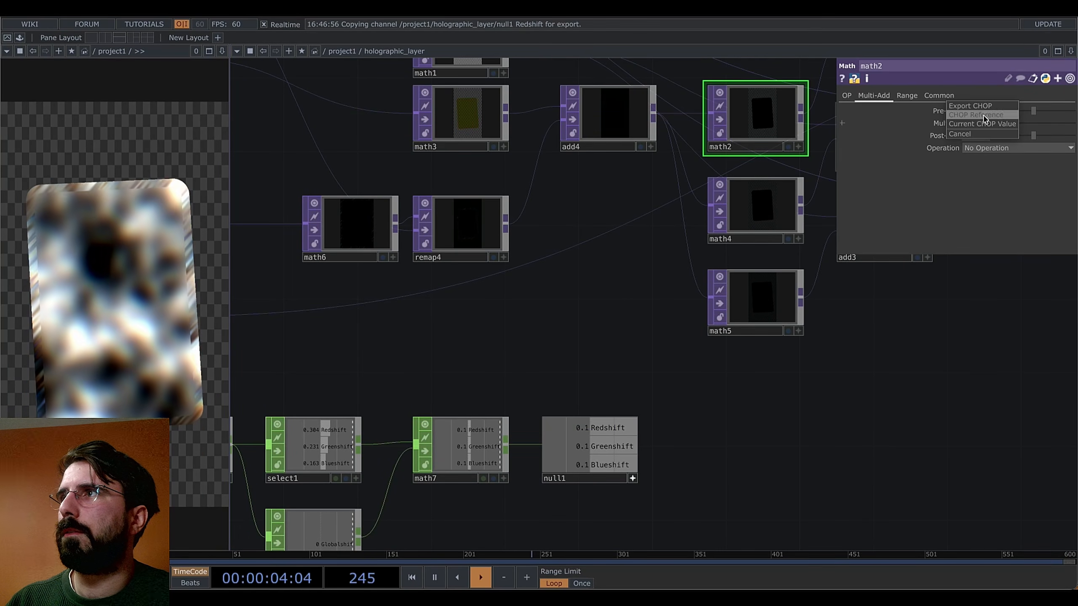
drag(611, 446, 973, 125)
click(974, 116)
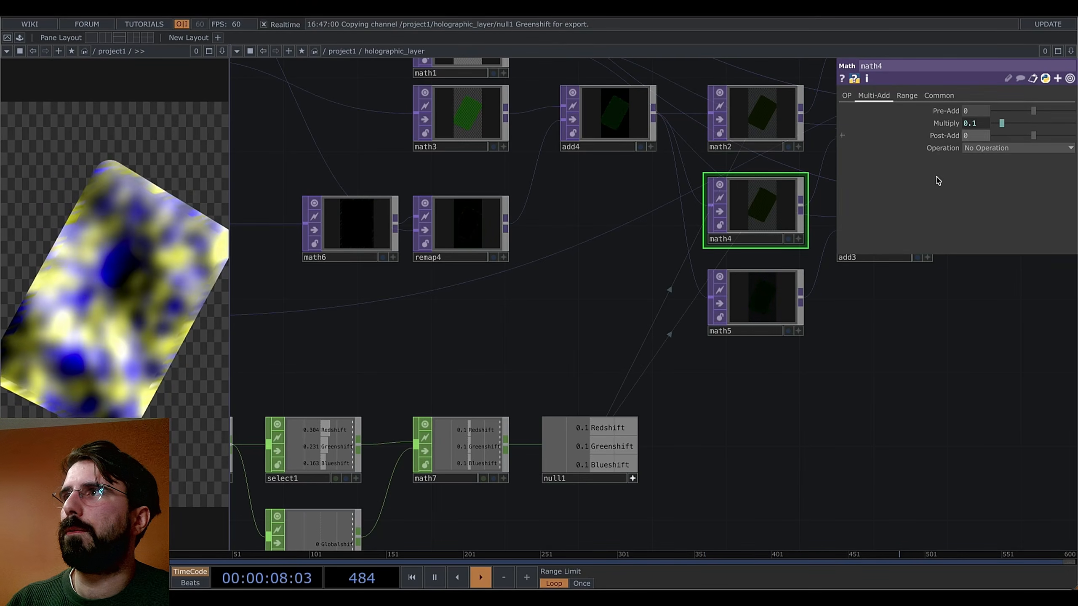
drag(604, 465, 752, 386)
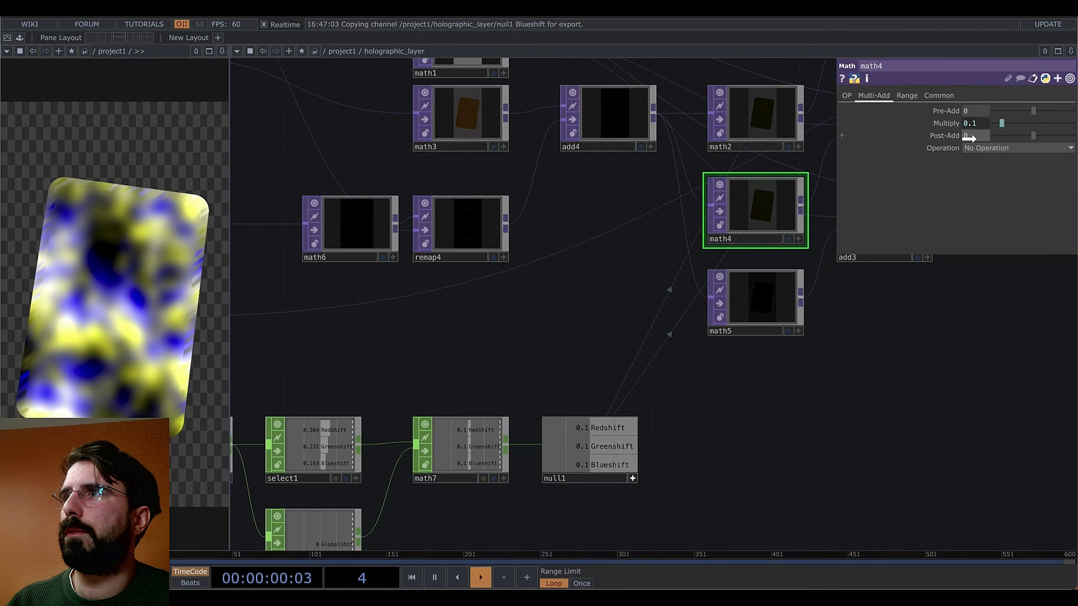
mouse_move(969, 139)
mouse_down()
mouse_move(737, 289)
mouse_move(976, 123)
mouse_up()
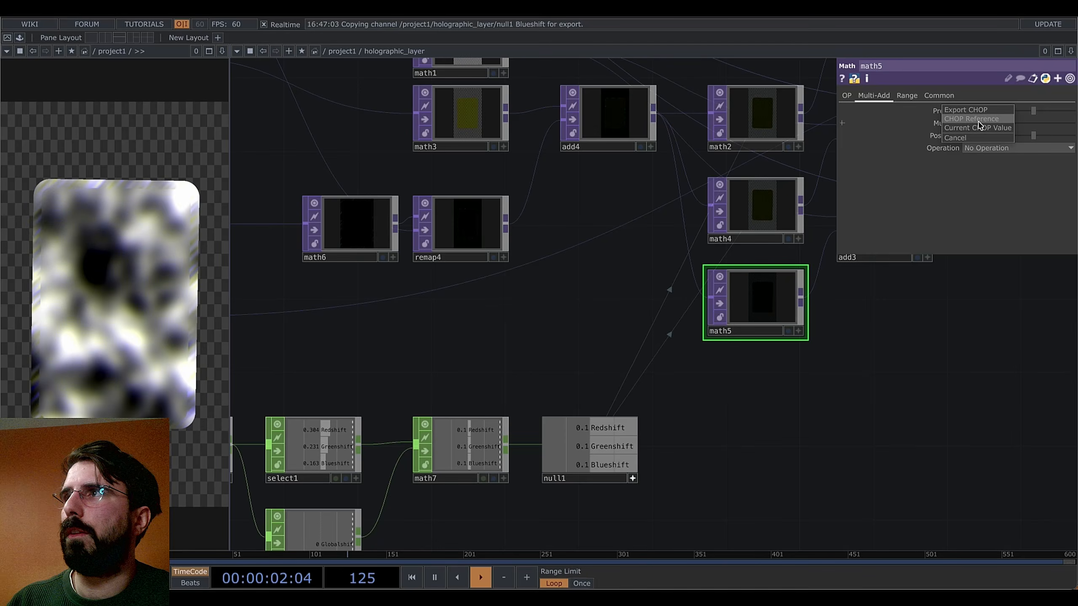
click(977, 119)
scroll(709, 501, left, 5)
scroll(710, 501, down, 2)
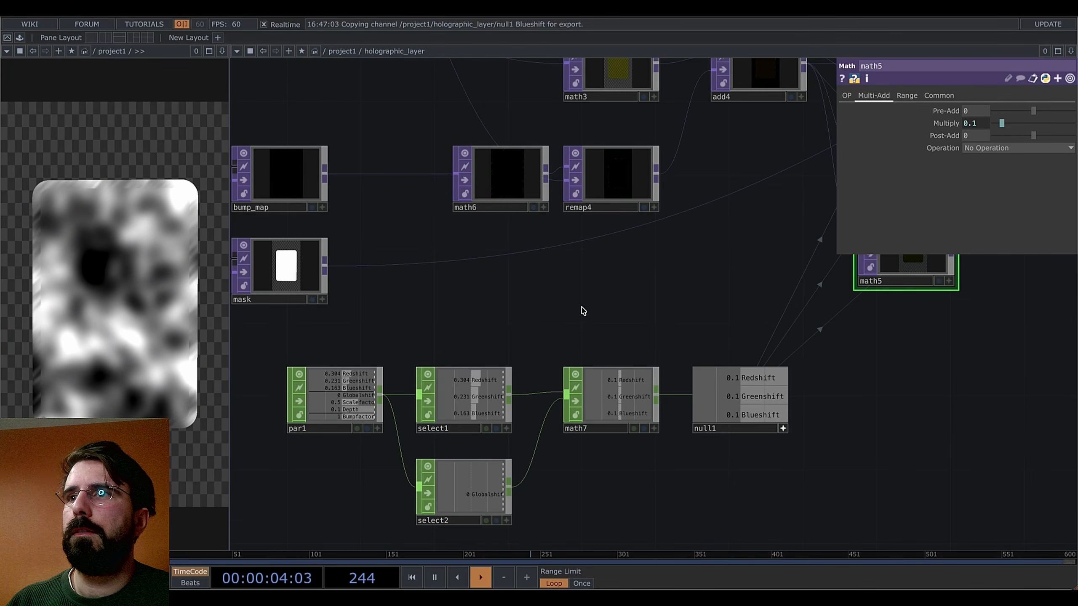
Reopen the parent parameters and adjust red shift and global shift, ending global at 0.652
right_click(586, 188)
click(623, 274)
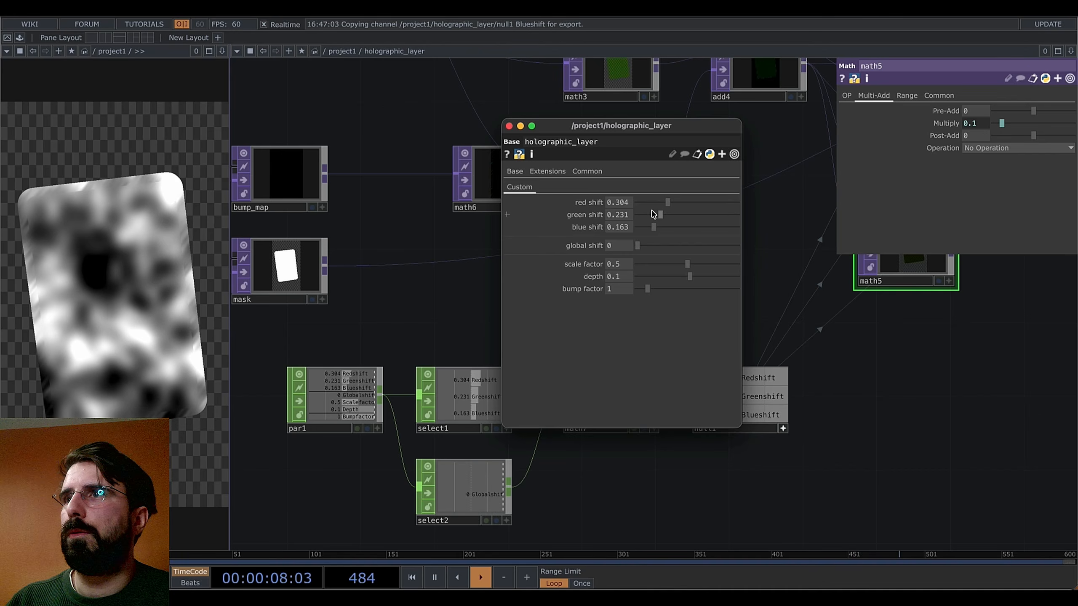
drag(638, 247, 755, 252)
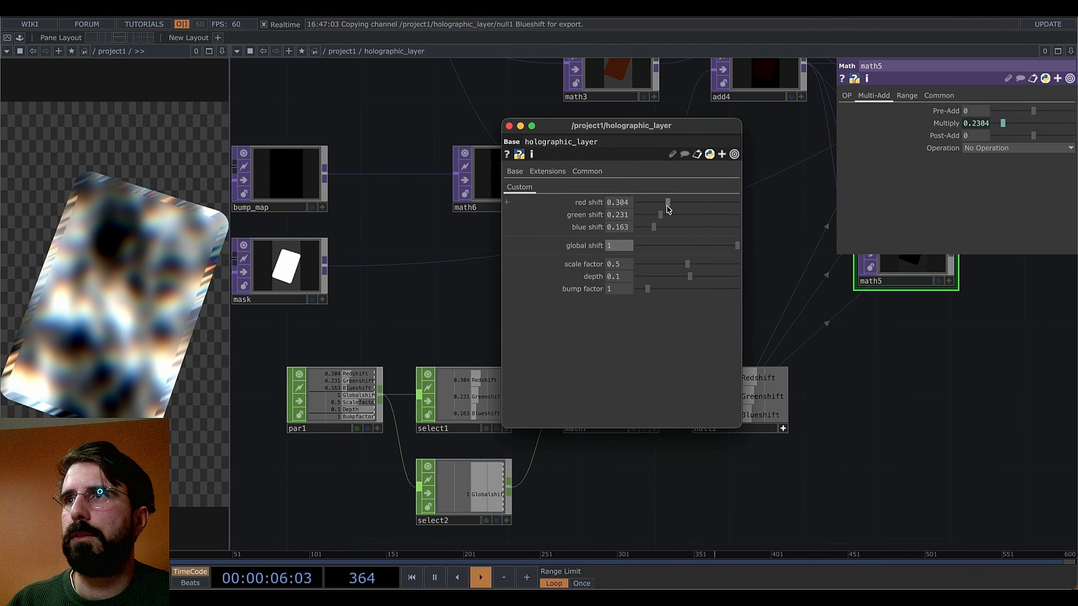
mouse_move(668, 209)
mouse_down()
mouse_move(696, 204)
mouse_move(673, 230)
mouse_up()
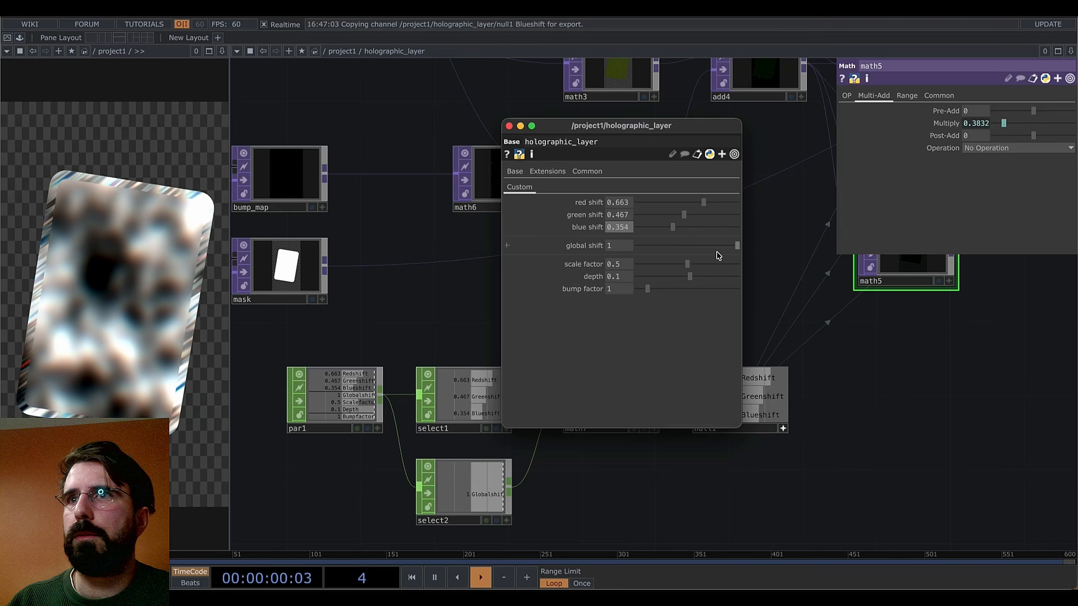
drag(738, 245, 726, 357)
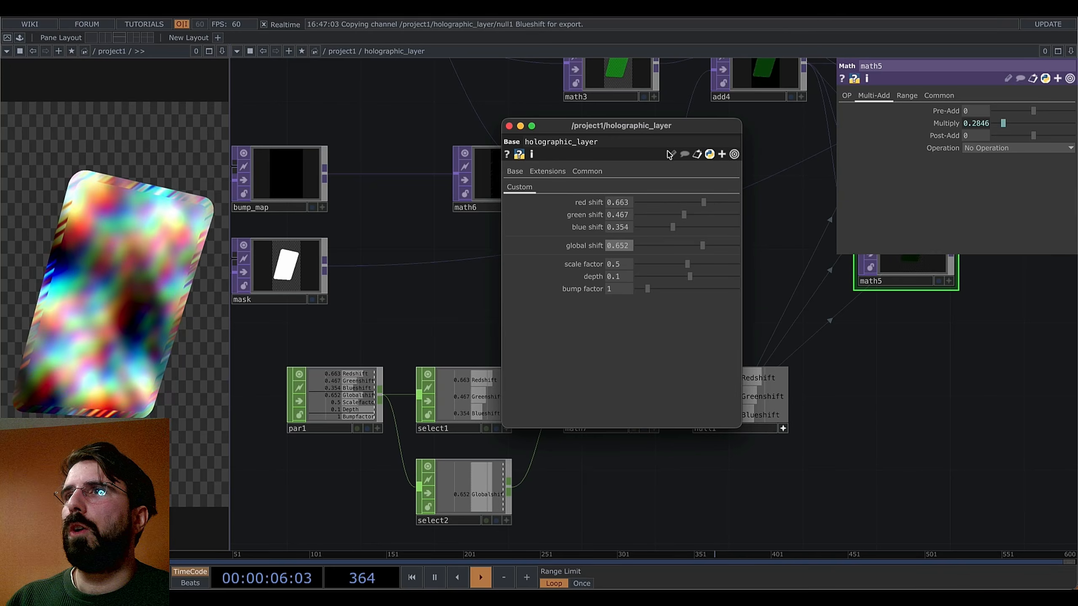
drag(679, 129, 681, 234)
drag(850, 365, 905, 384)
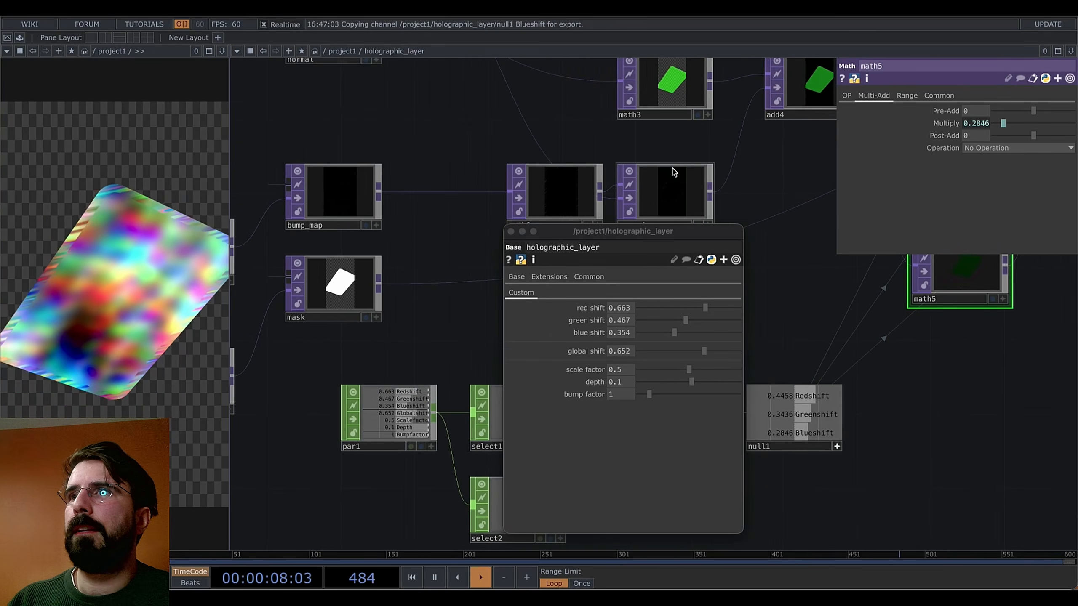
Move math6 between bump_map and remap4 and reference par1's Bumpfactor channel in its Multiply
drag(751, 245, 823, 207)
click(639, 151)
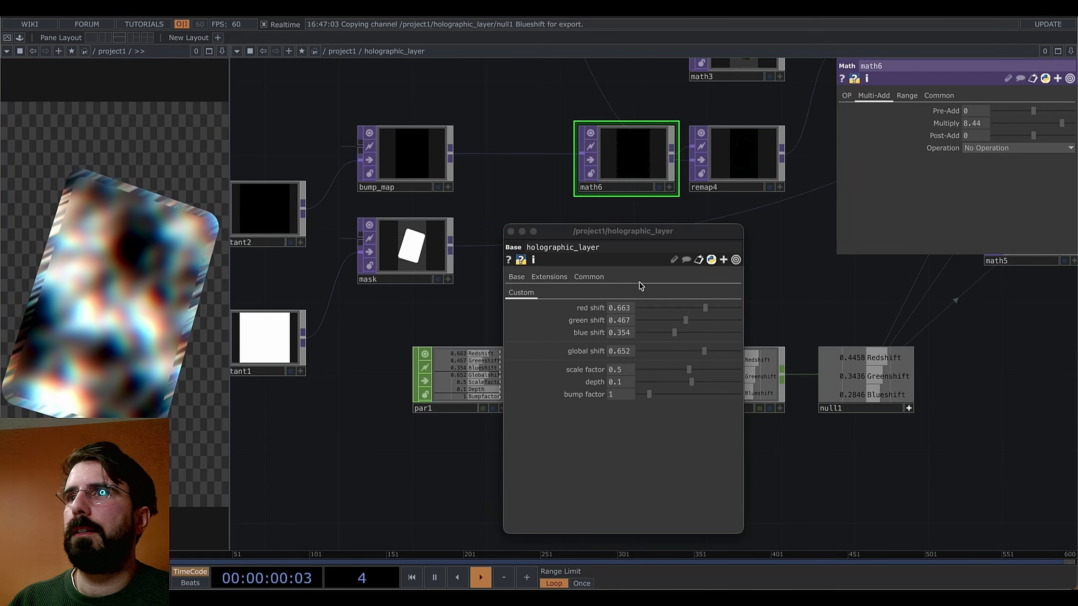
click(511, 232)
scroll(503, 409, up, 5)
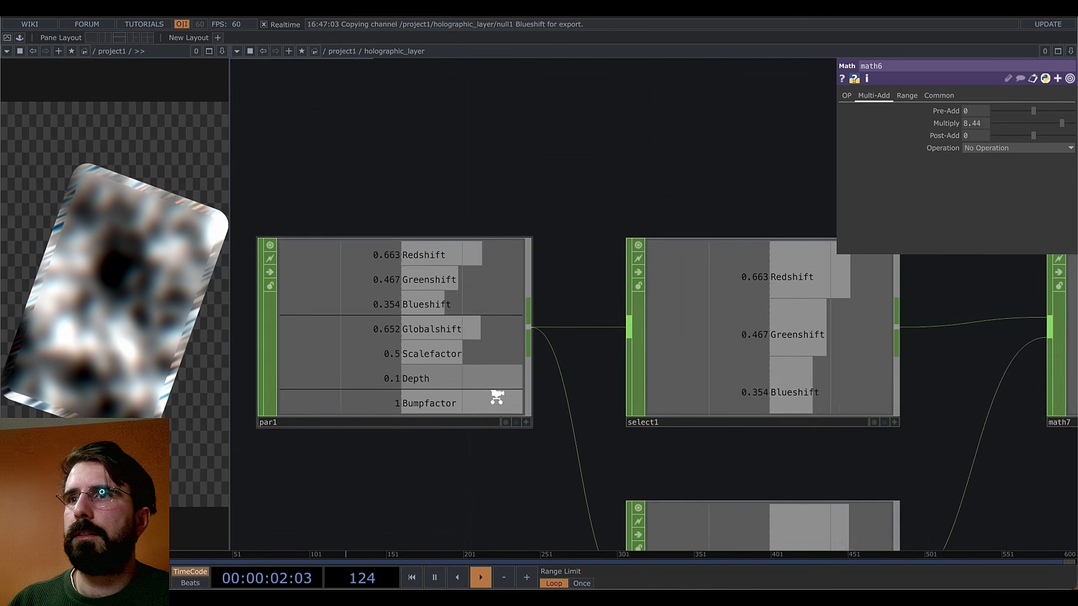
click(528, 421)
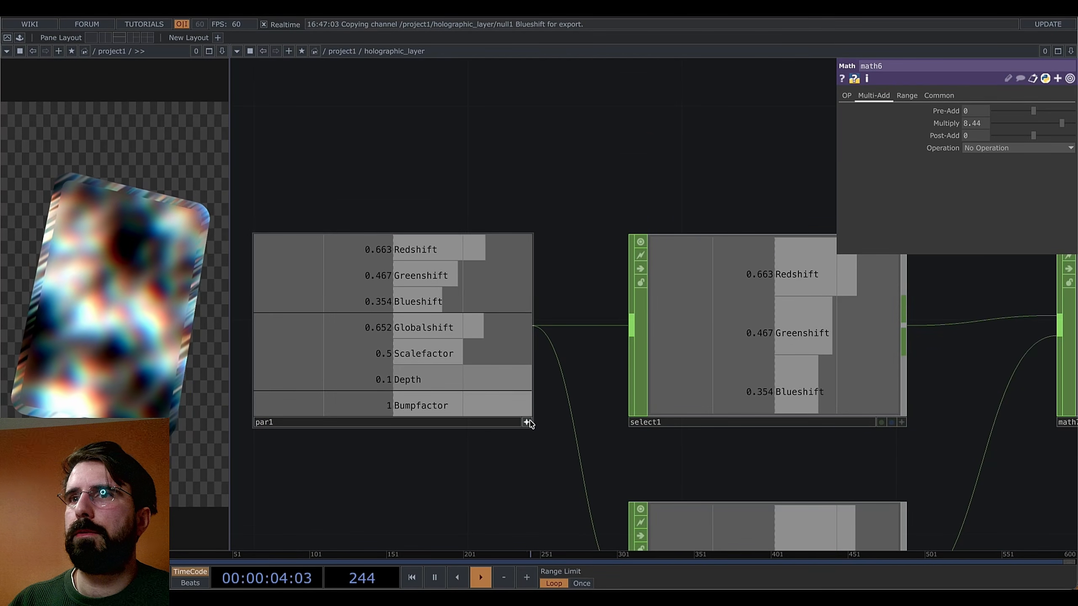
scroll(594, 294, down, 10)
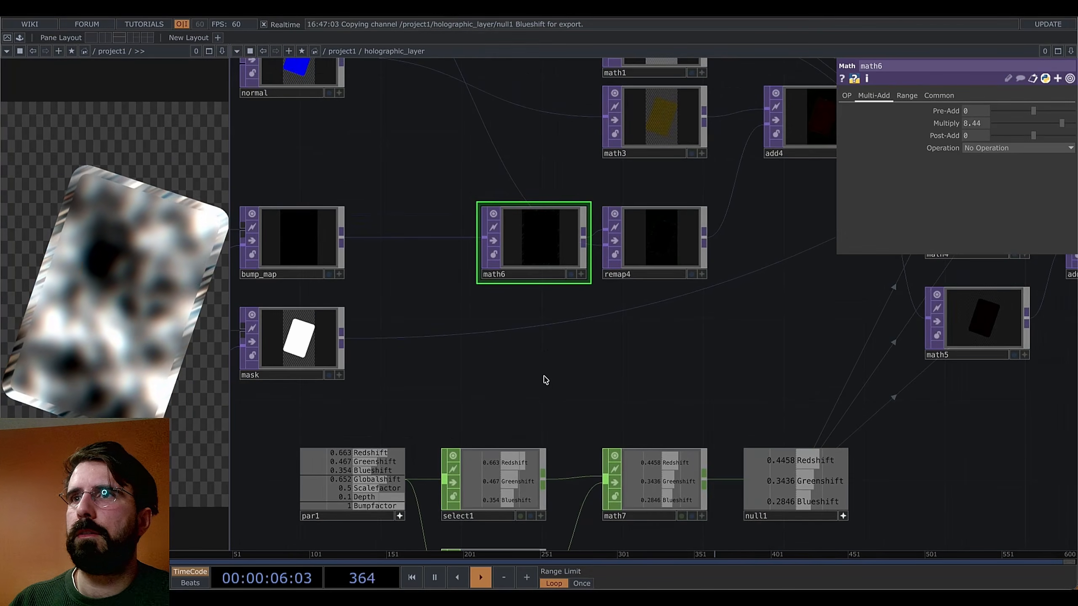
drag(544, 376, 595, 366)
drag(596, 238, 537, 238)
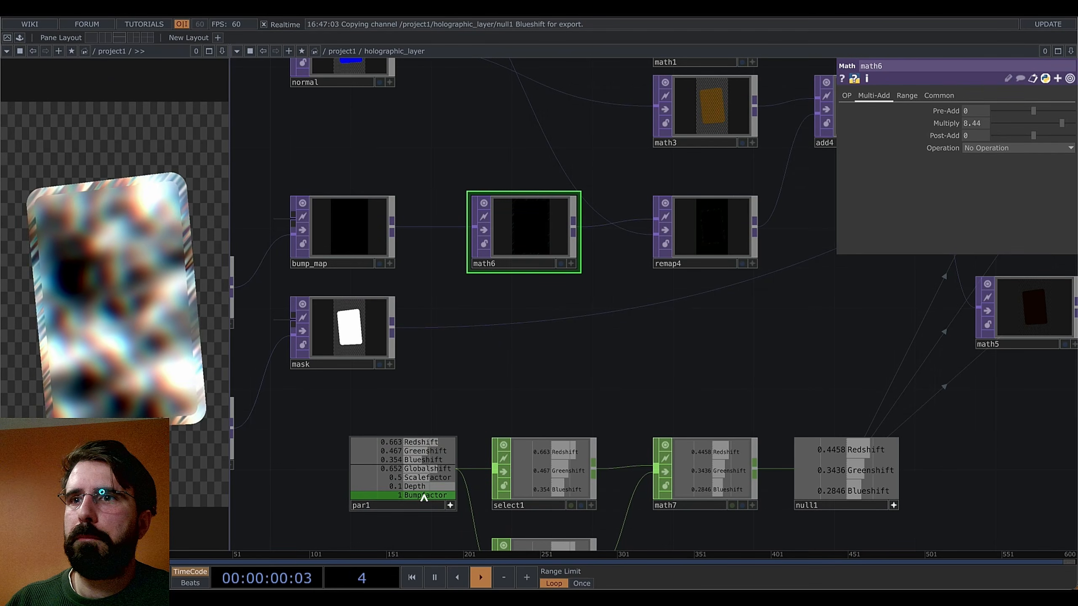
drag(424, 497, 976, 123)
click(980, 119)
Make math1's Multiply a CHOP reference to par1's Scalefactor channel
drag(616, 352, 617, 371)
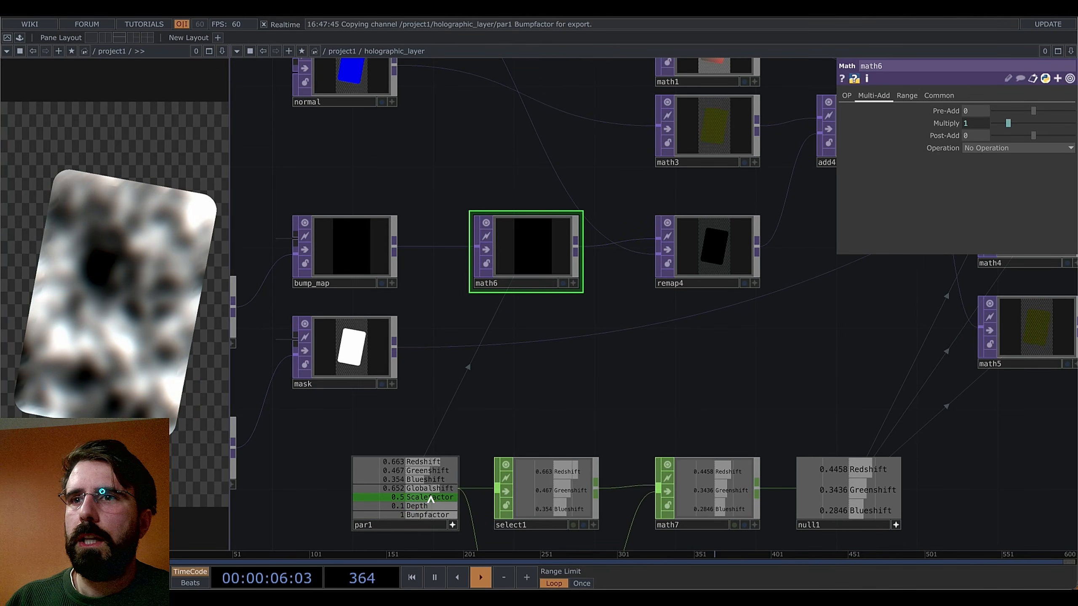
drag(430, 497, 537, 424)
scroll(698, 112, up, 4)
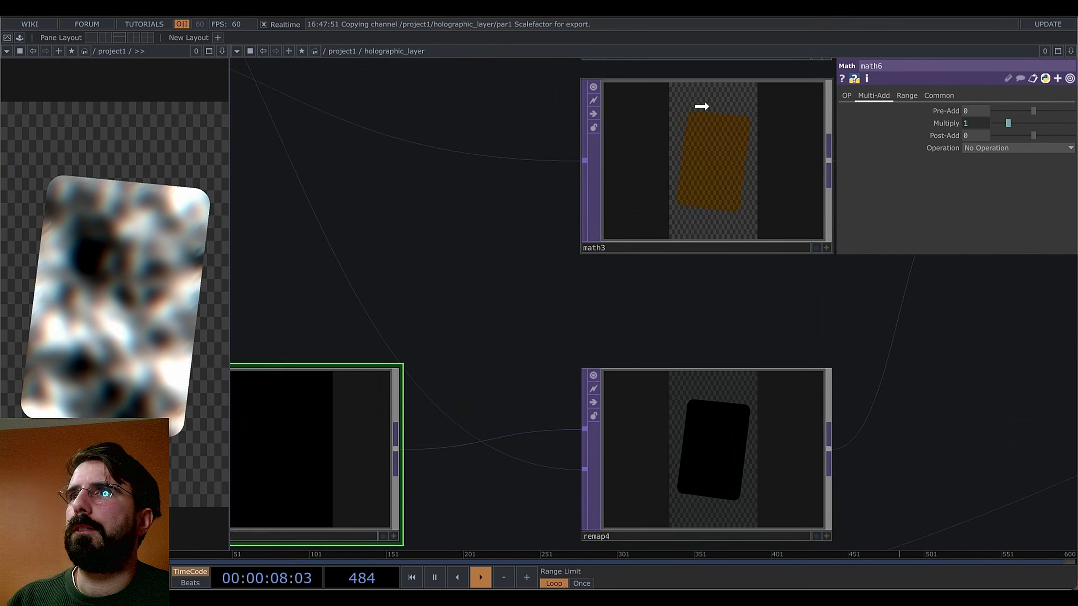
scroll(701, 108, down, 5)
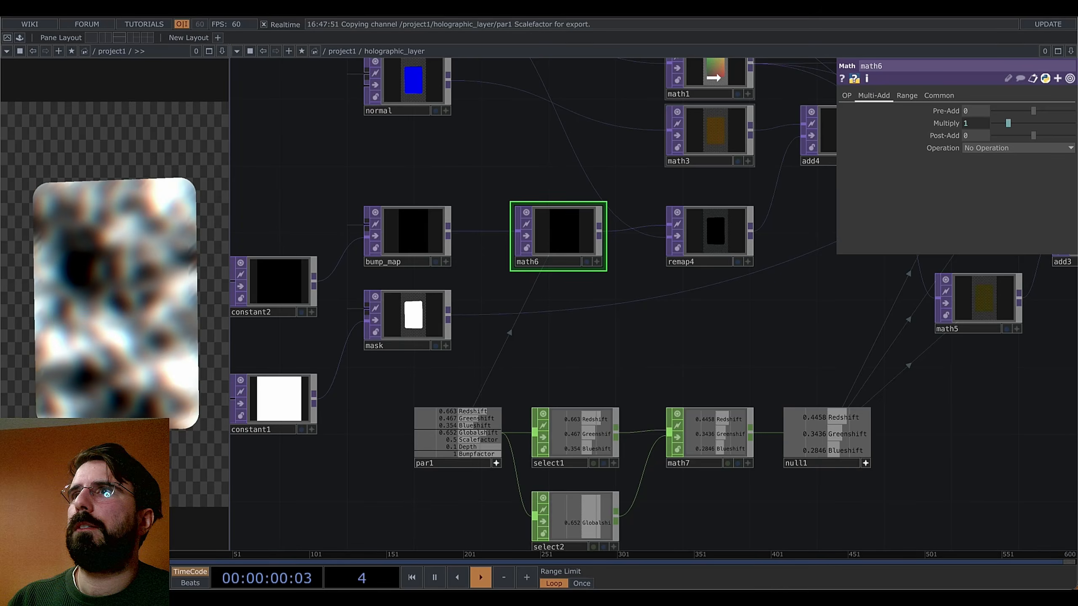
drag(560, 236, 986, 123)
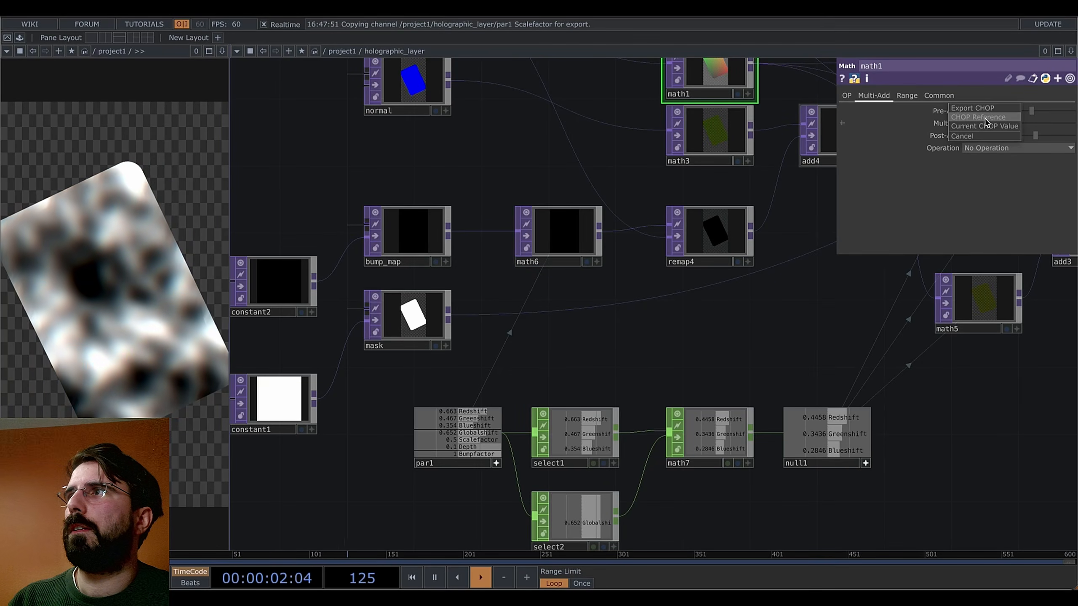
click(984, 119)
Reference the Depth channel in math3's Multiply, then reopen holographic_layer's parameter window
drag(740, 322, 689, 385)
click(665, 211)
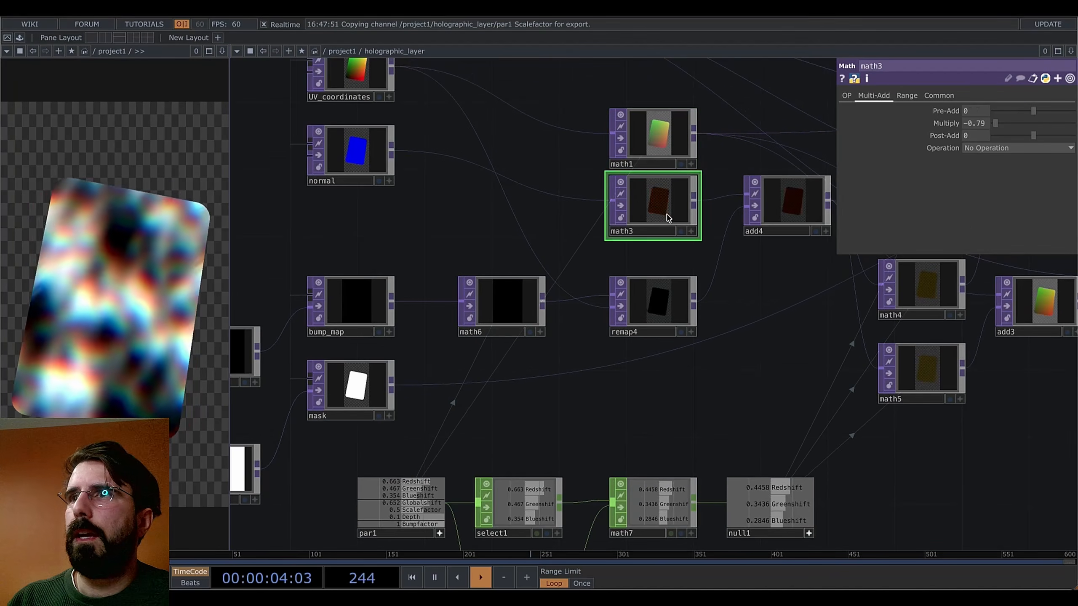
drag(416, 516, 976, 123)
click(985, 121)
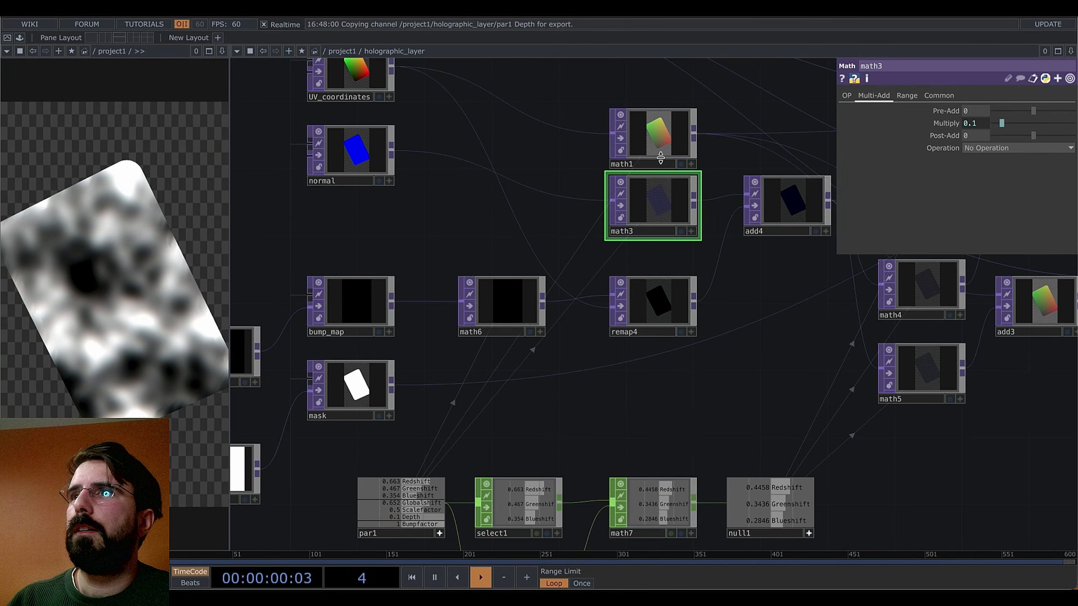
right_click(587, 415)
click(622, 314)
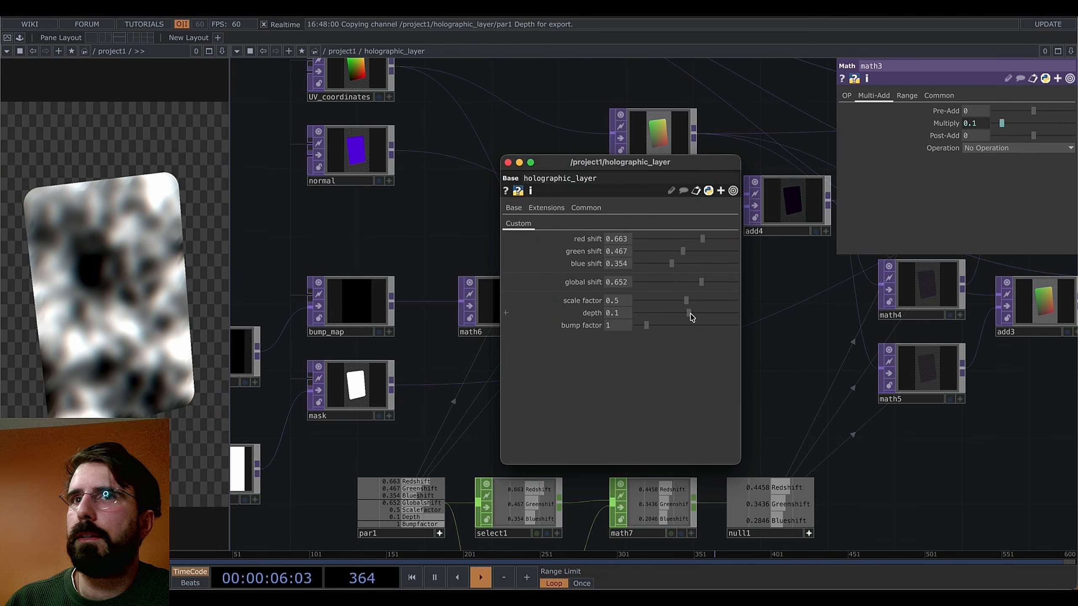
Set holographic_layer's depth to 0.61 and bump factor to 8.2, then close its parameter window
mouse_move(690, 317)
mouse_down()
mouse_move(710, 313)
mouse_move(631, 325)
mouse_move(712, 320)
mouse_move(642, 325)
mouse_move(643, 334)
mouse_move(662, 330)
mouse_move(681, 301)
mouse_move(638, 317)
mouse_move(722, 311)
mouse_move(699, 315)
mouse_up()
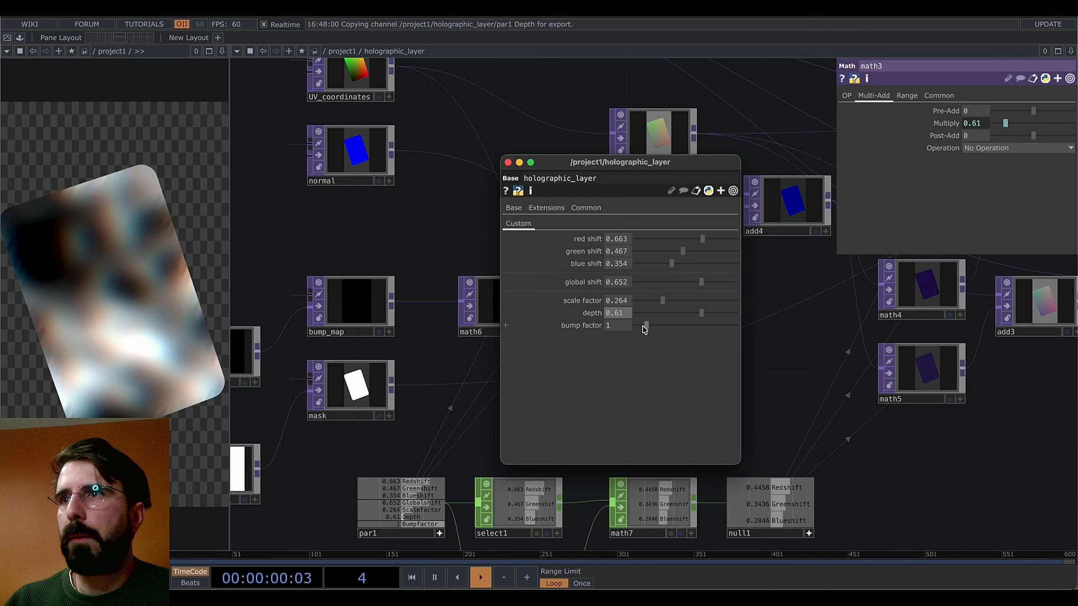
drag(645, 326, 718, 337)
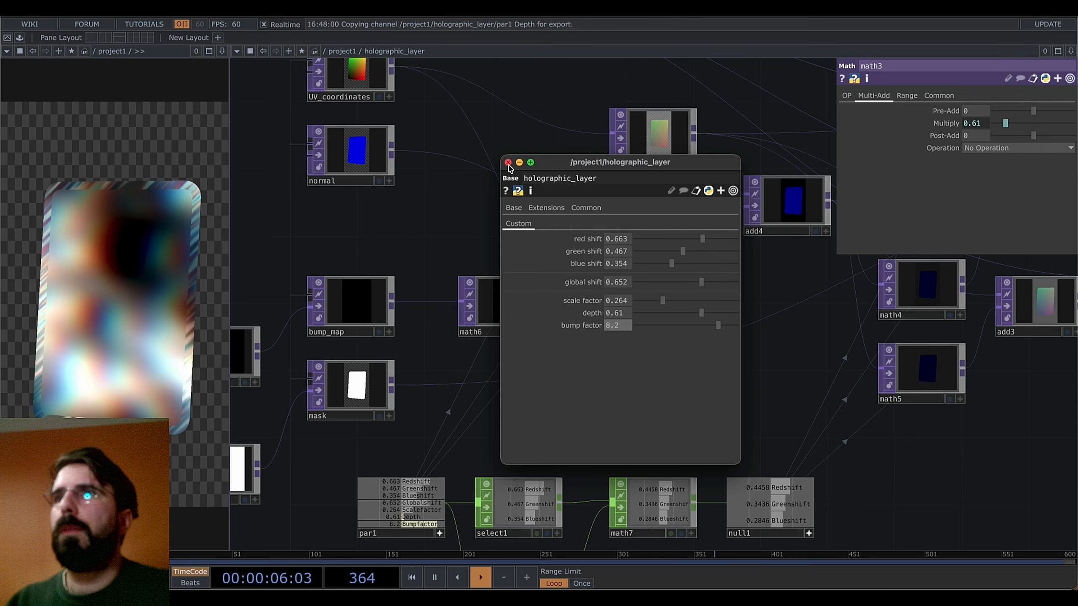
click(508, 162)
Back in project1, enable holographic_layer's live preview and place it beside the render nodes
key(u)
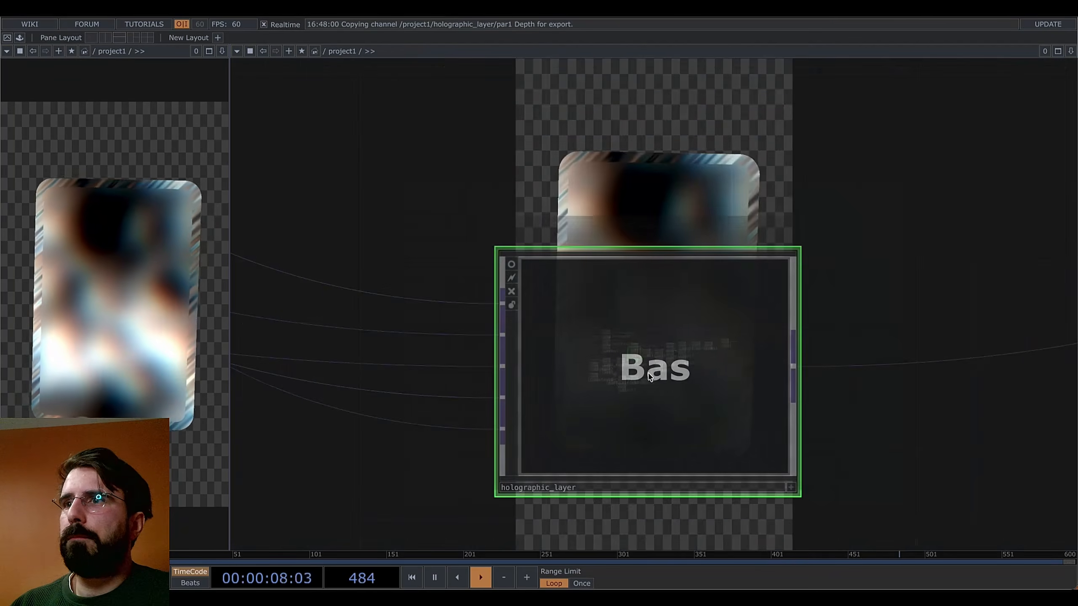
scroll(648, 374, down, 10)
scroll(678, 396, up, 5)
drag(679, 398, 641, 399)
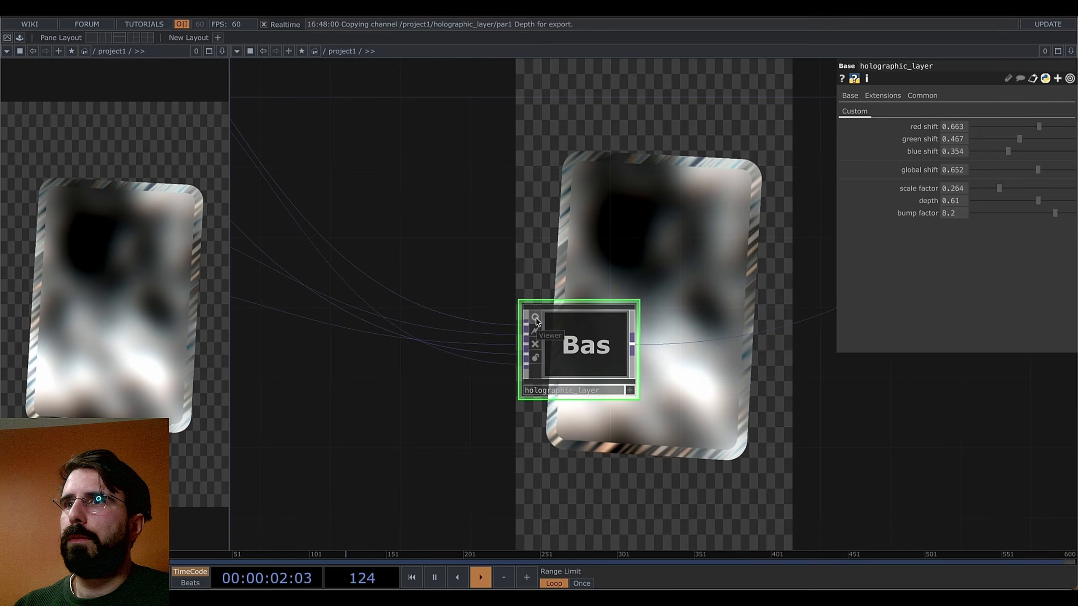
click(535, 318)
drag(750, 422, 767, 393)
scroll(670, 427, down, 3)
middle_drag(702, 451, 696, 358)
scroll(693, 358, up, 3)
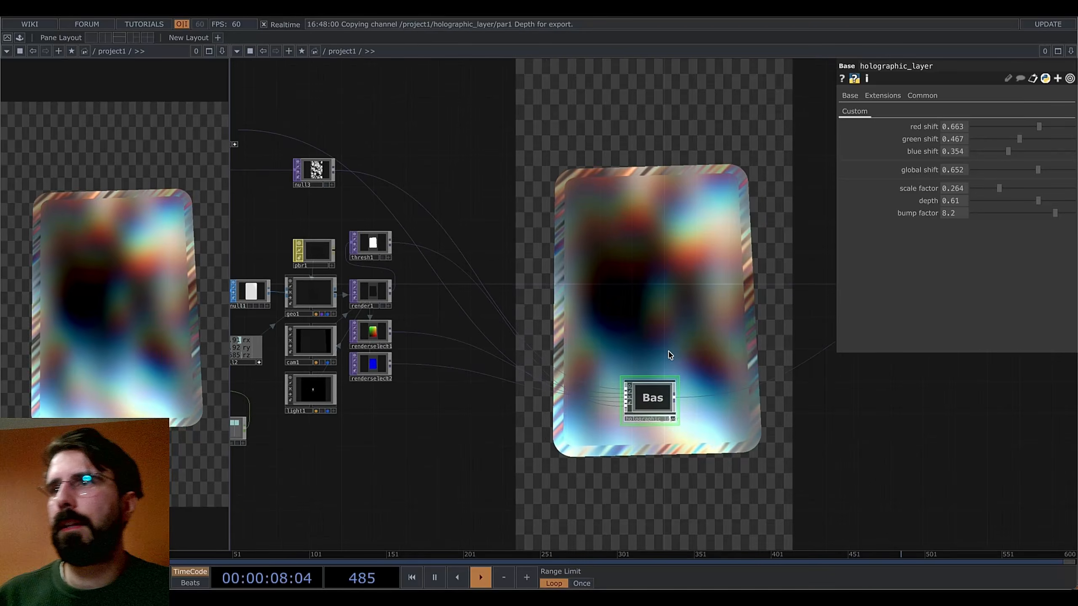
drag(683, 330, 690, 385)
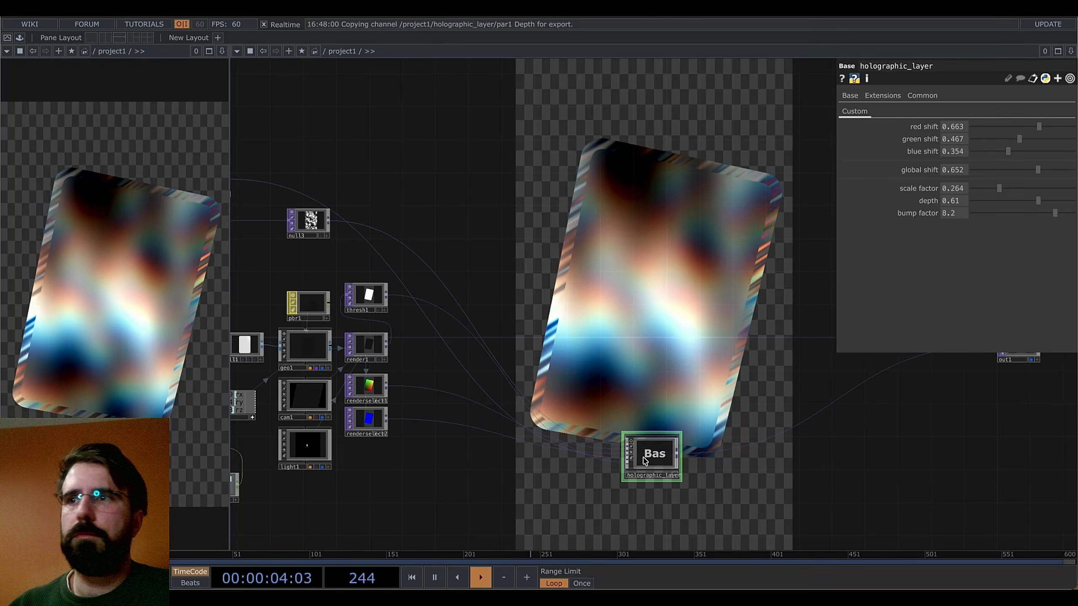
drag(680, 326, 559, 294)
scroll(595, 323, down, 3)
drag(629, 414, 557, 384)
drag(660, 366, 703, 422)
Box-select the bird and petals image nodes, then bring thresh1 and pbr1 into view
drag(333, 222, 460, 230)
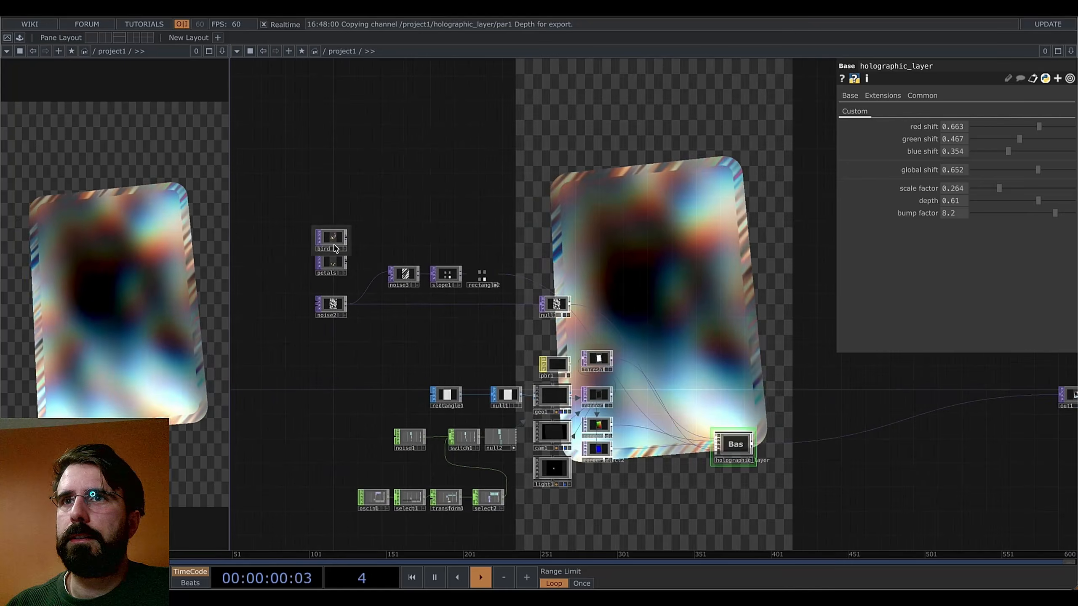
scroll(331, 245, up, 5)
right_drag(424, 208, 353, 298)
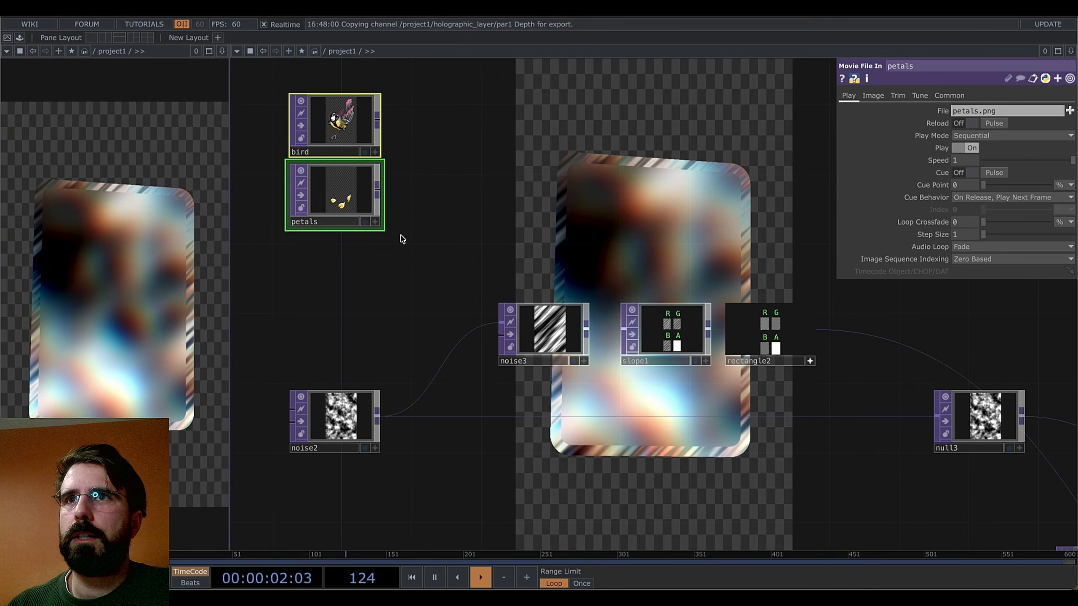
scroll(701, 225, down, 3)
drag(736, 222, 522, 246)
scroll(522, 246, down, 3)
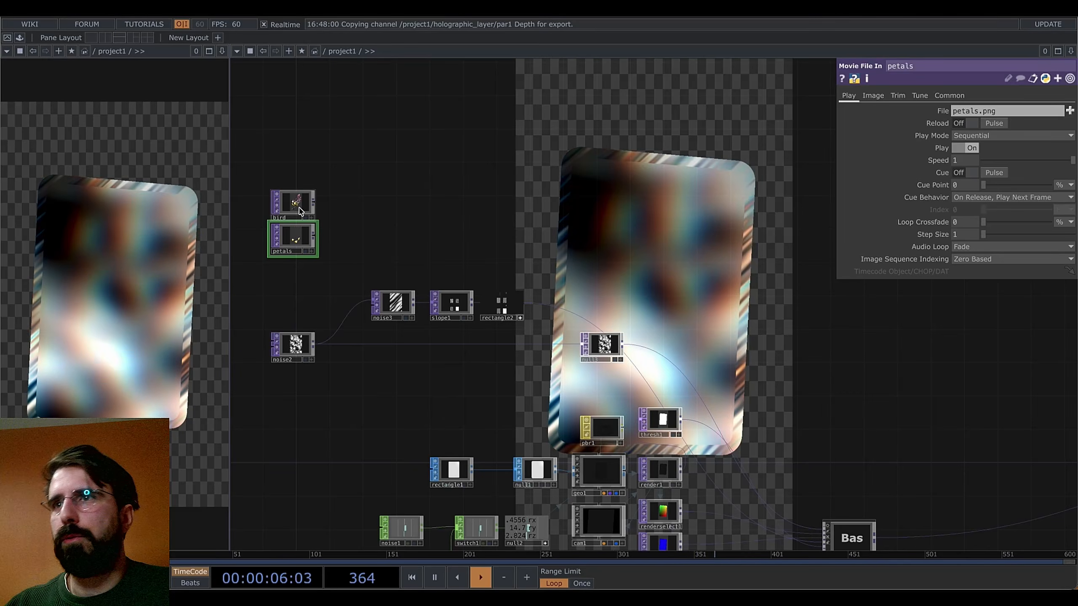
Duplicate the holographic_layer Base COMP by copying and pasting it
right_click(314, 204)
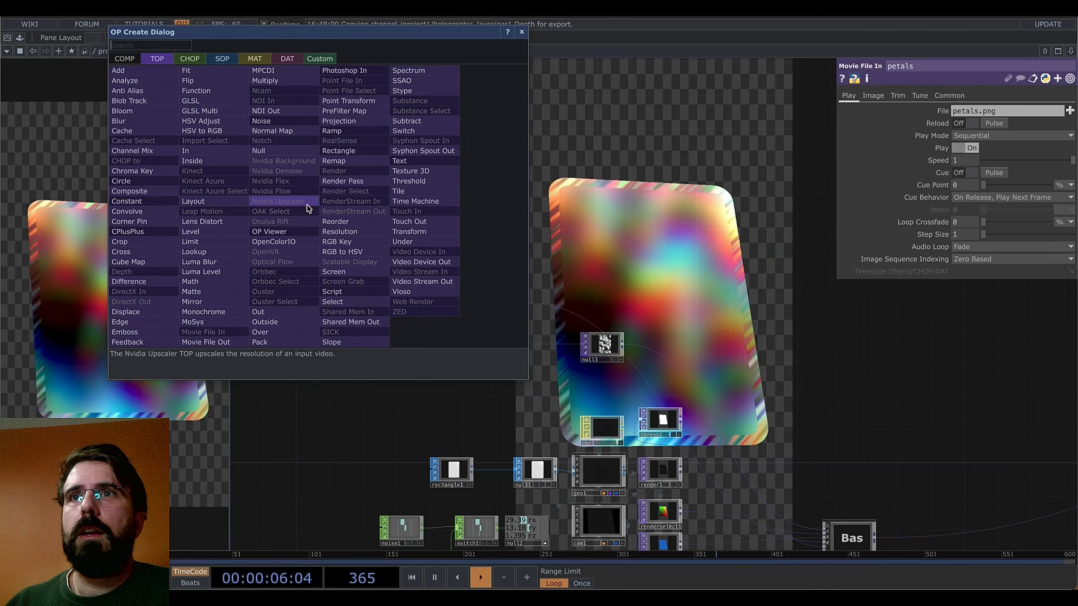
click(410, 230)
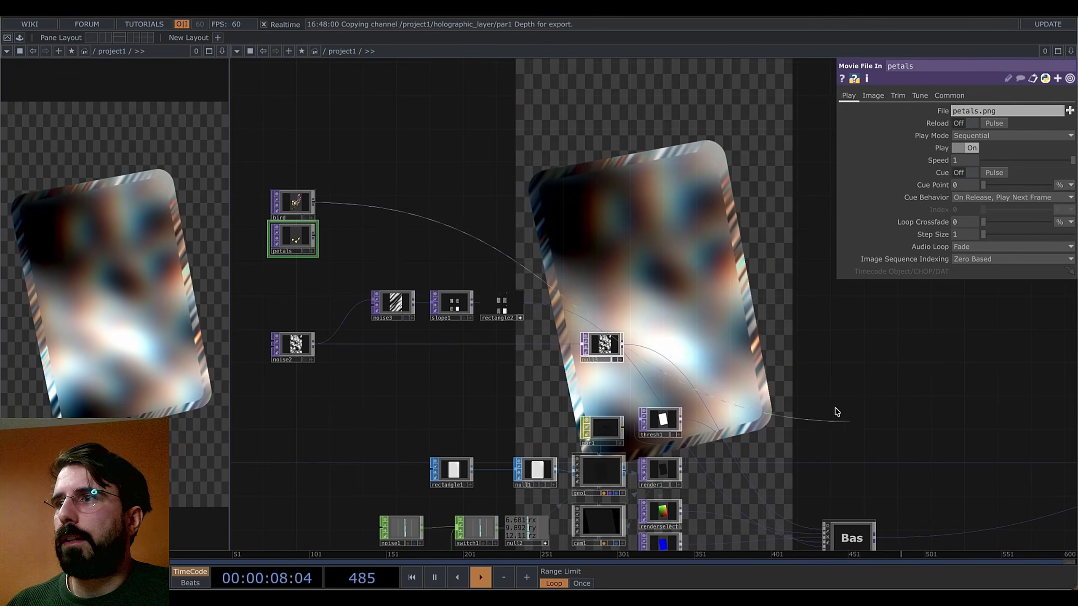
click(854, 525)
drag(902, 447, 748, 340)
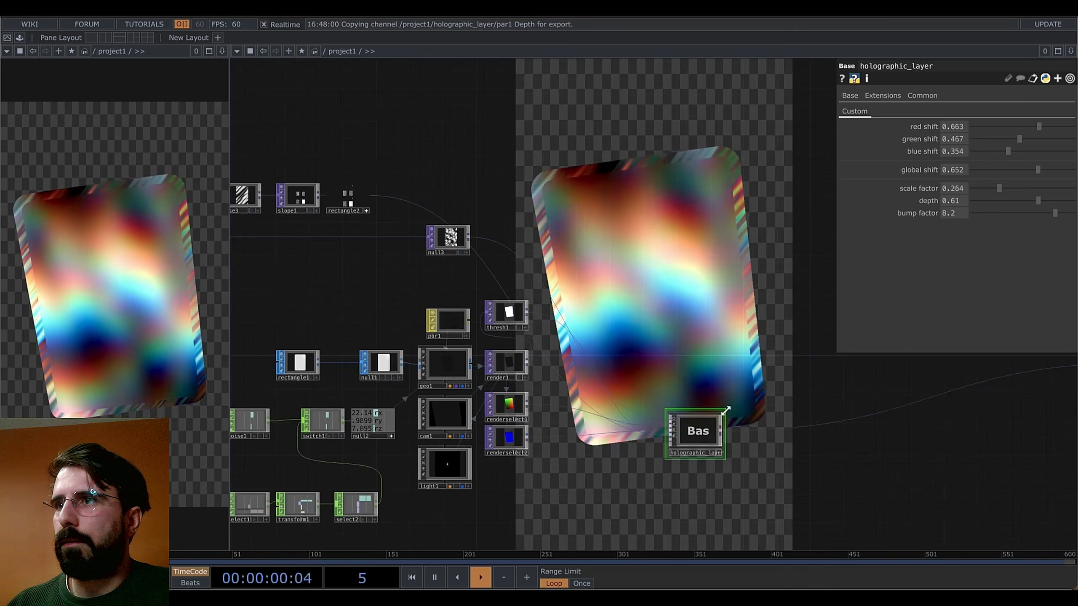
key(ctrl+c)
key(ctrl+v)
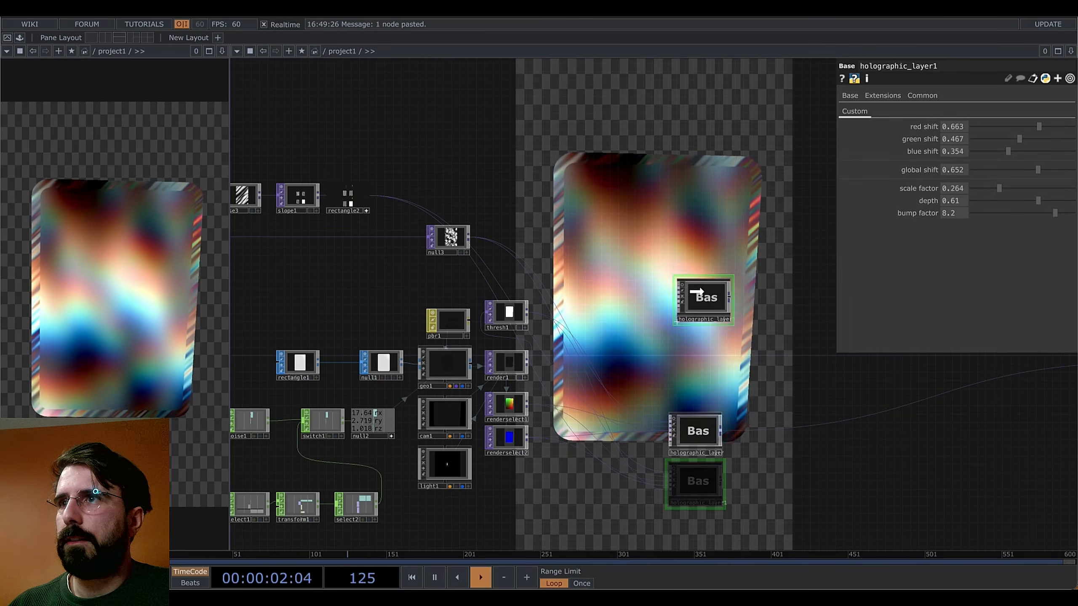
Place holographic_layer1 above the original and wire the bird image into its input
click(705, 293)
drag(786, 340, 907, 448)
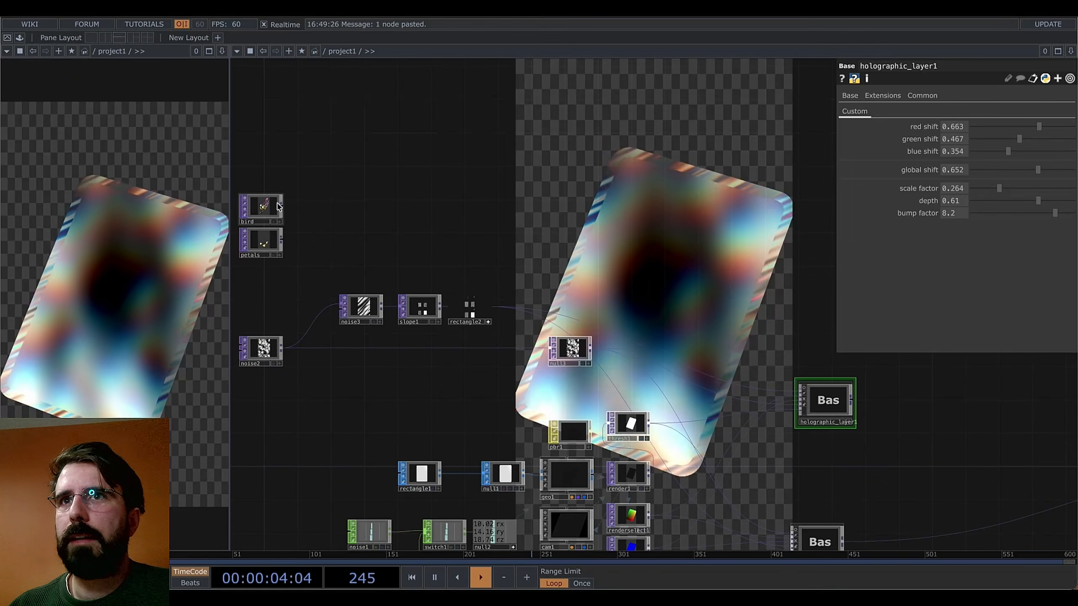
drag(284, 208, 797, 391)
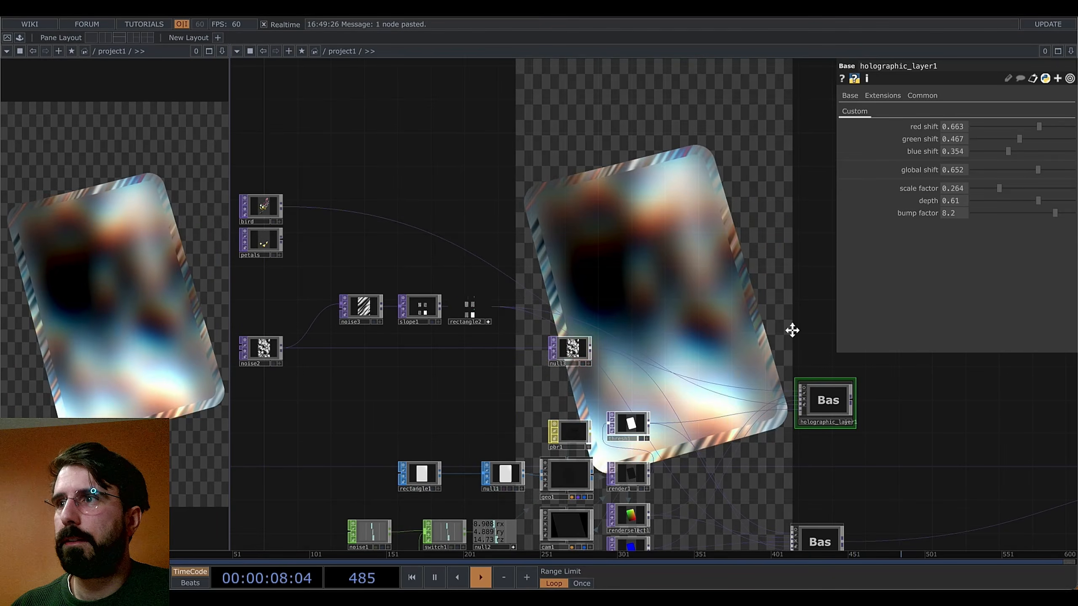
drag(795, 330, 654, 303)
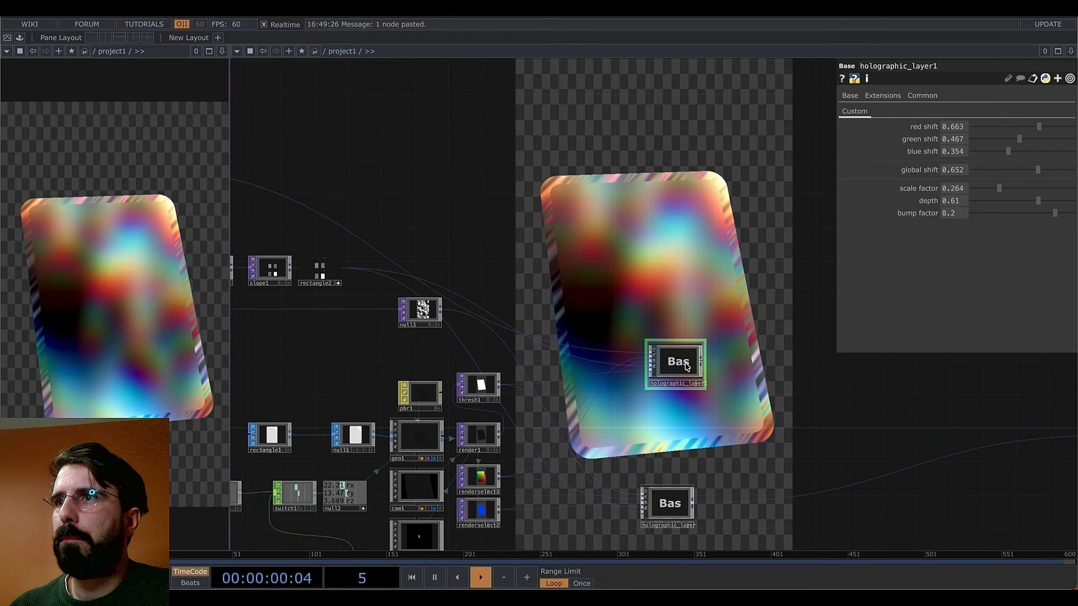
Add a Null TOP, null4, after holographic_layer1 and switch off its display flag
scroll(675, 362, up, 10)
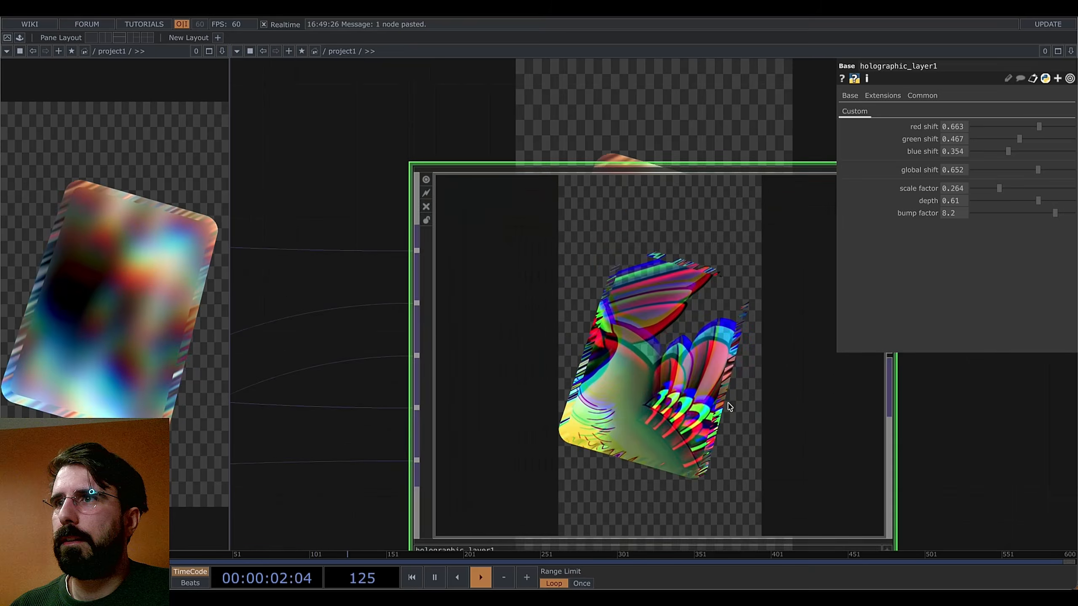
scroll(724, 404, down, 4)
scroll(721, 403, up, 6)
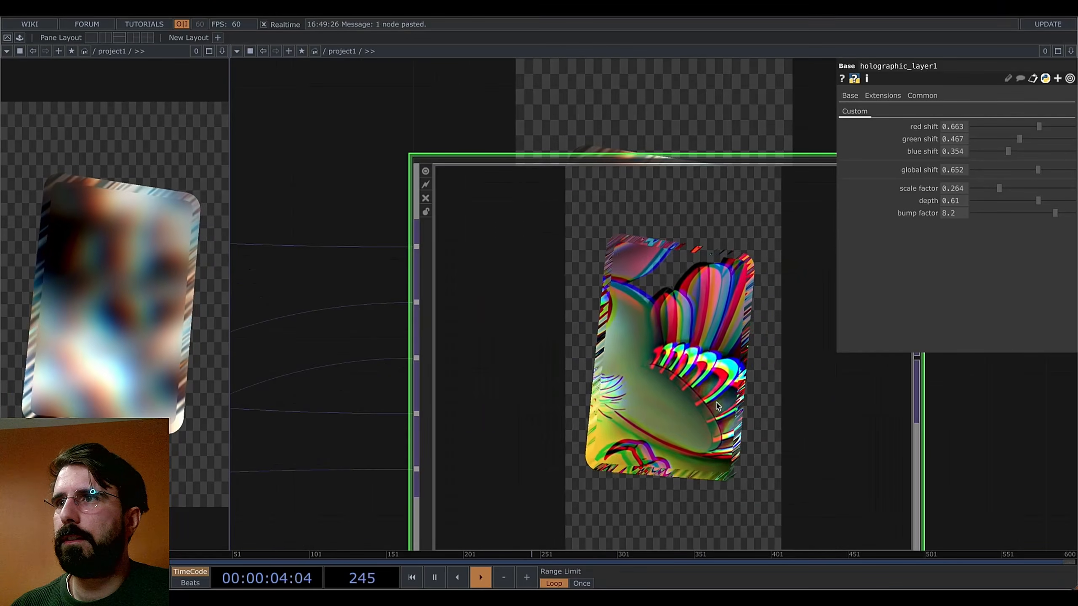
scroll(717, 403, down, 2)
scroll(827, 414, down, 3)
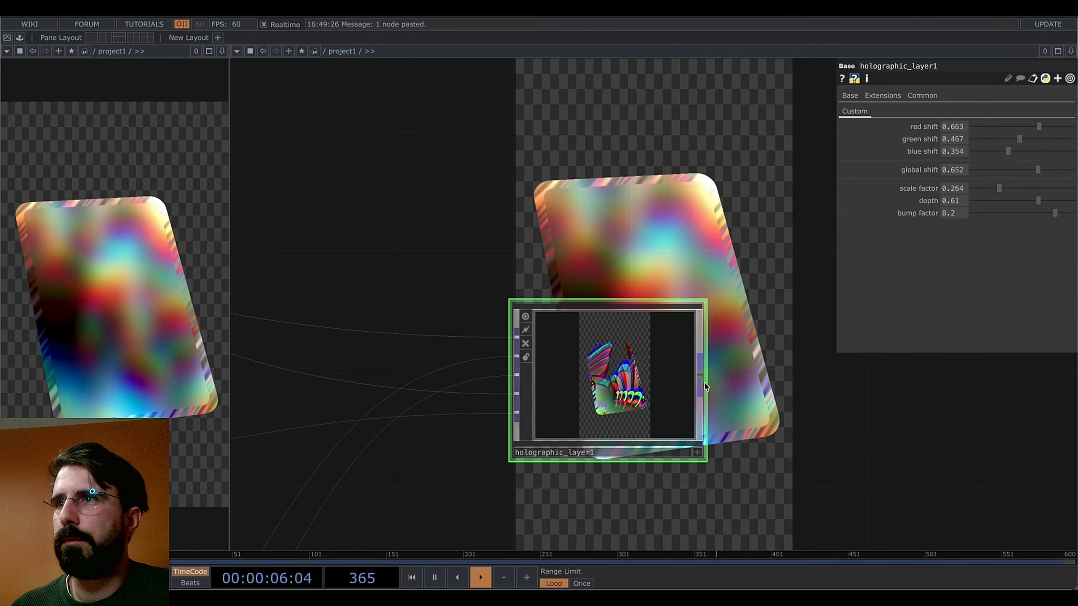
scroll(795, 398, down, 1)
drag(725, 393, 631, 388)
right_click(623, 374)
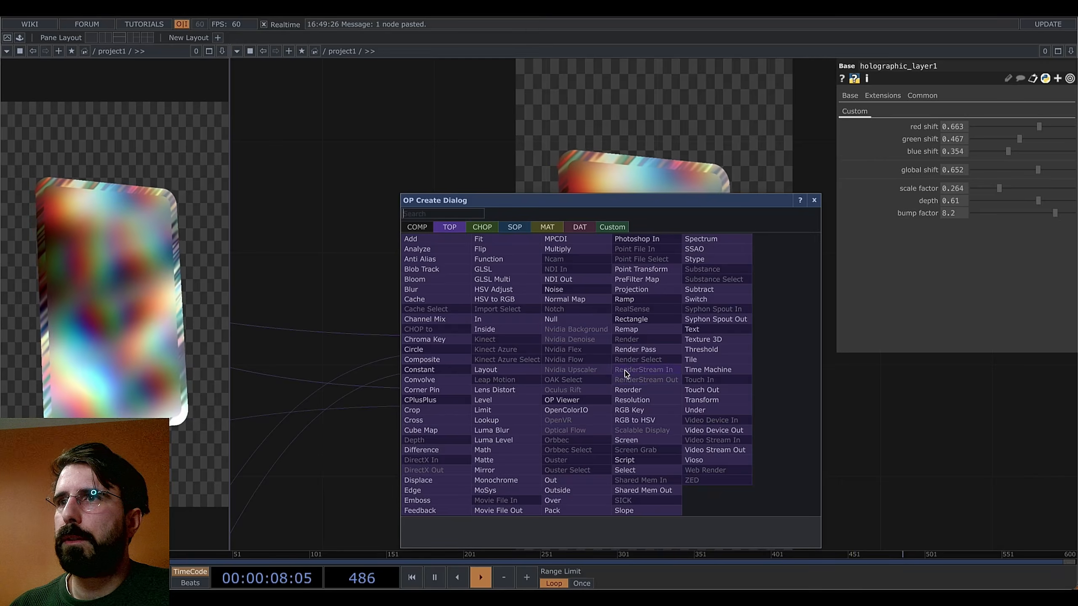
click(551, 318)
click(695, 369)
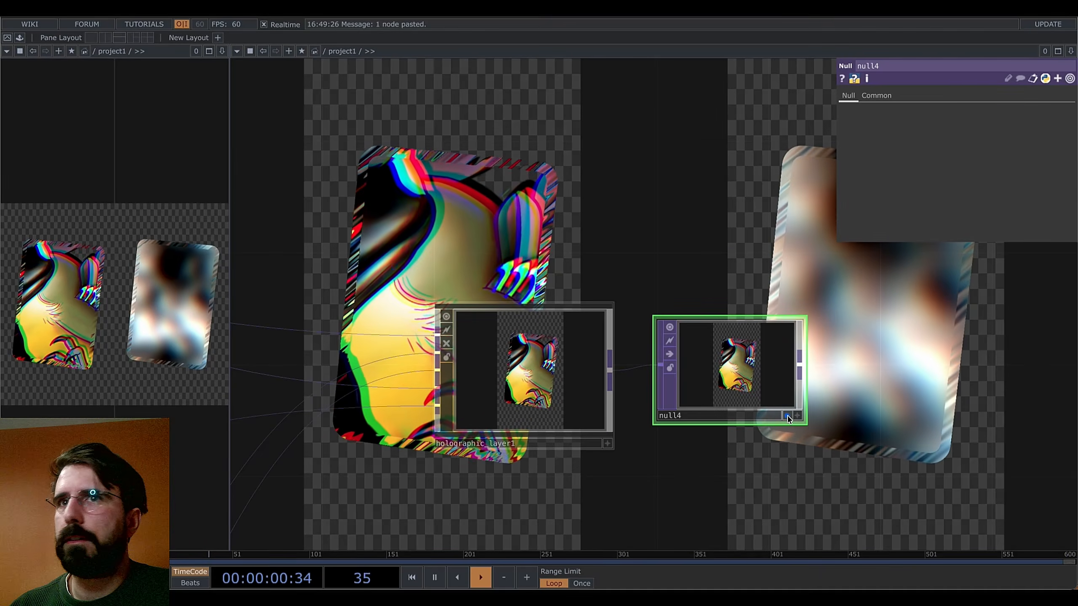
drag(672, 303, 654, 347)
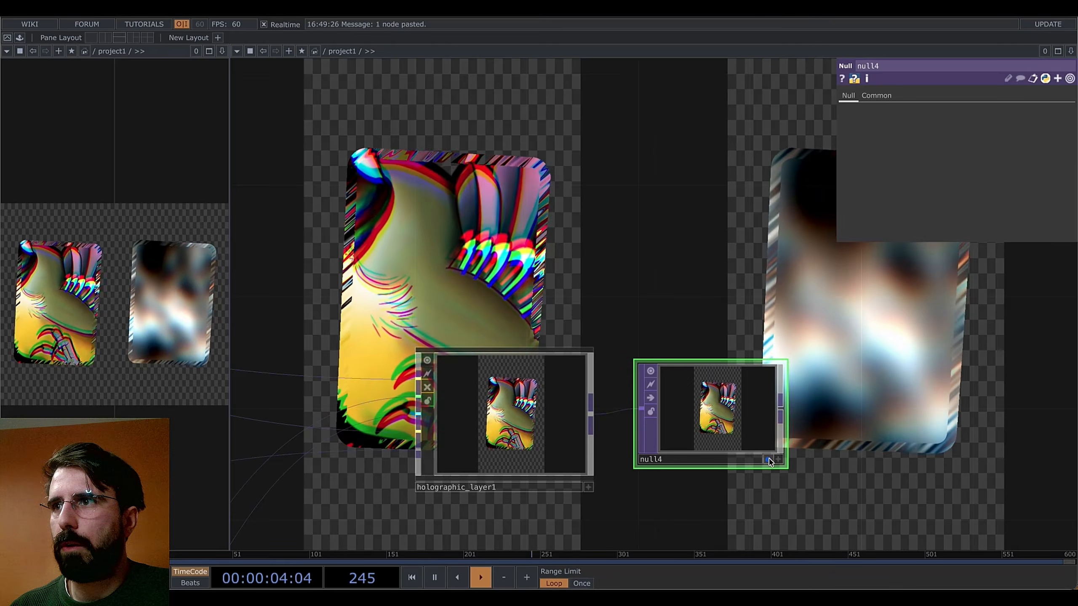
click(767, 459)
Turn off Backdrop TOPs in the network editor's Display options, then delete null4
right_click(706, 314)
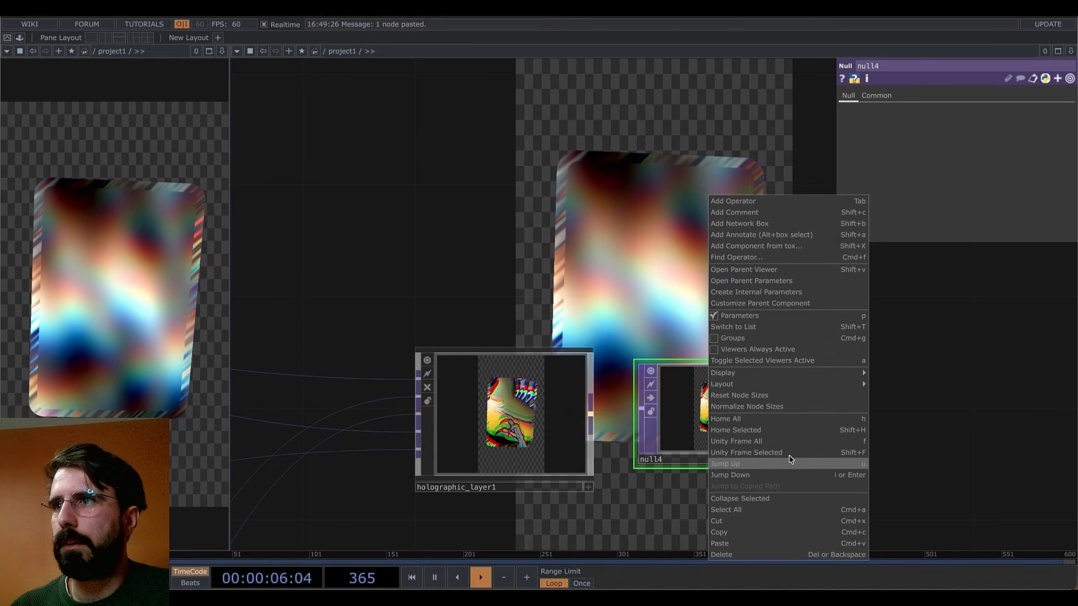
mouse_move(758, 375)
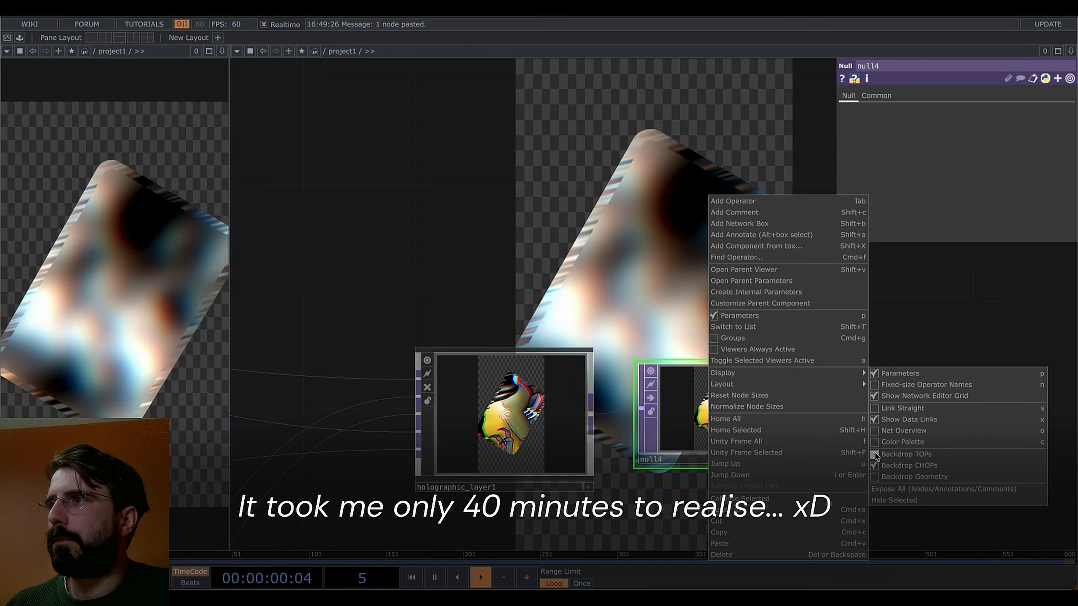
click(902, 454)
scroll(806, 429, up, 4)
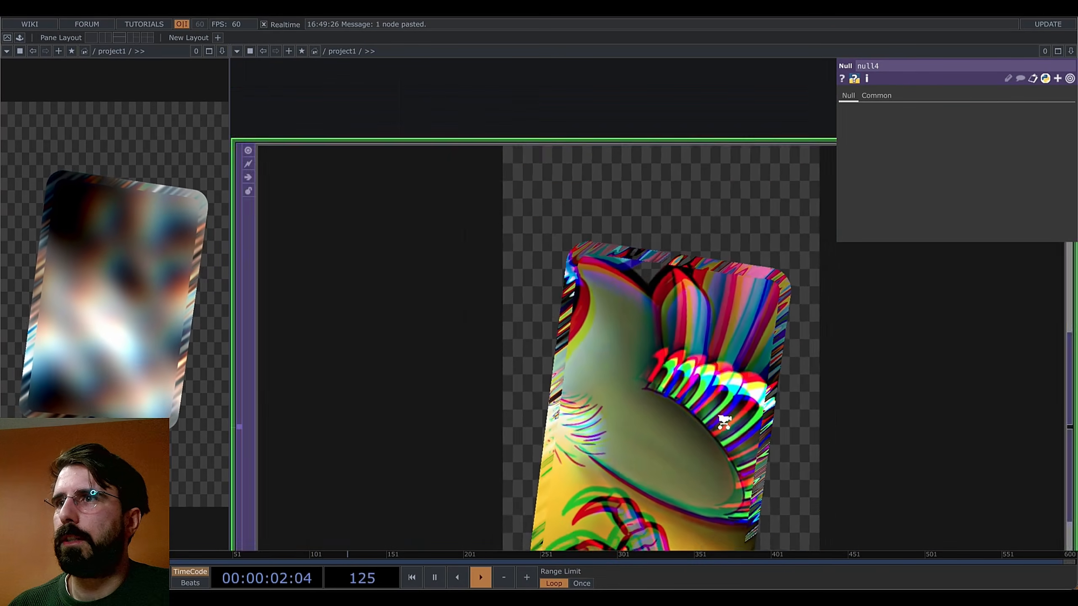
scroll(931, 453, down, 2)
drag(932, 454, 878, 389)
scroll(706, 373, up, 5)
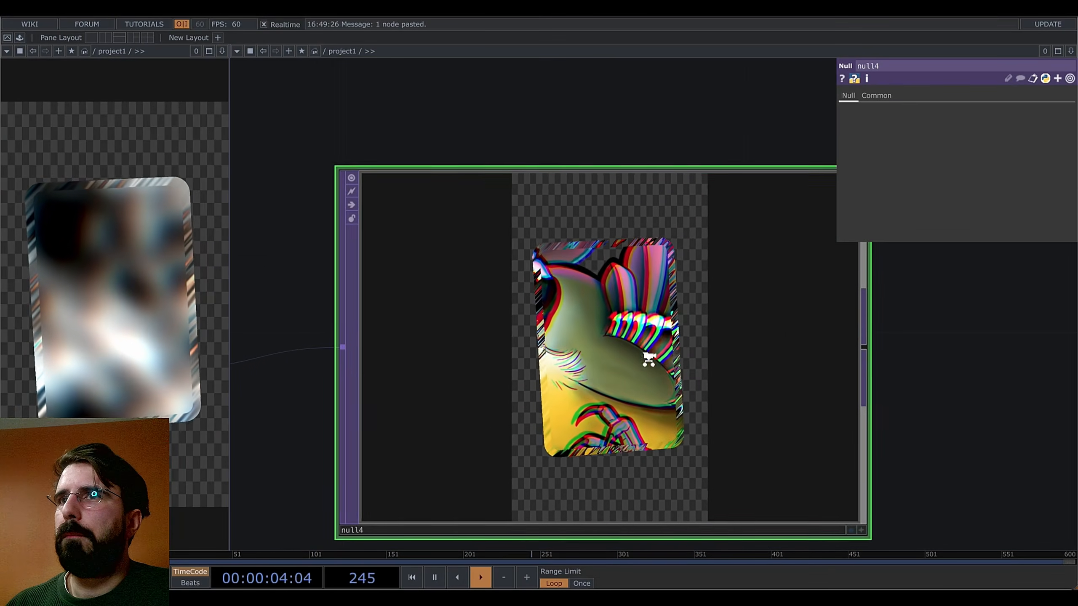
scroll(457, 344, down, 3)
key(Delete)
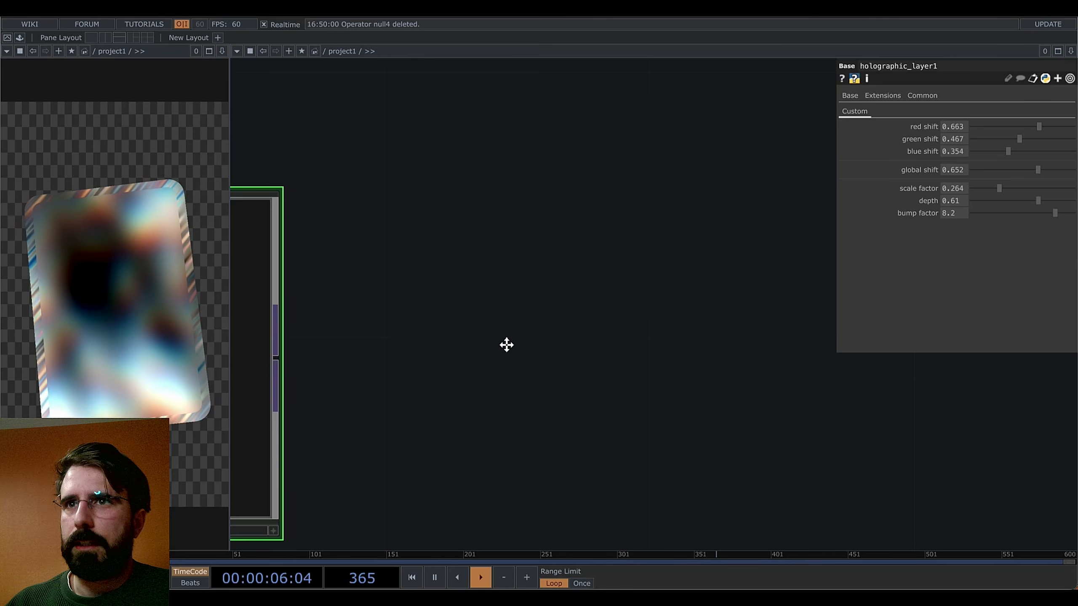
Delete the lower input wire feeding holographic_layer1
drag(506, 345, 1028, 367)
drag(918, 433, 737, 367)
scroll(729, 371, up, 1)
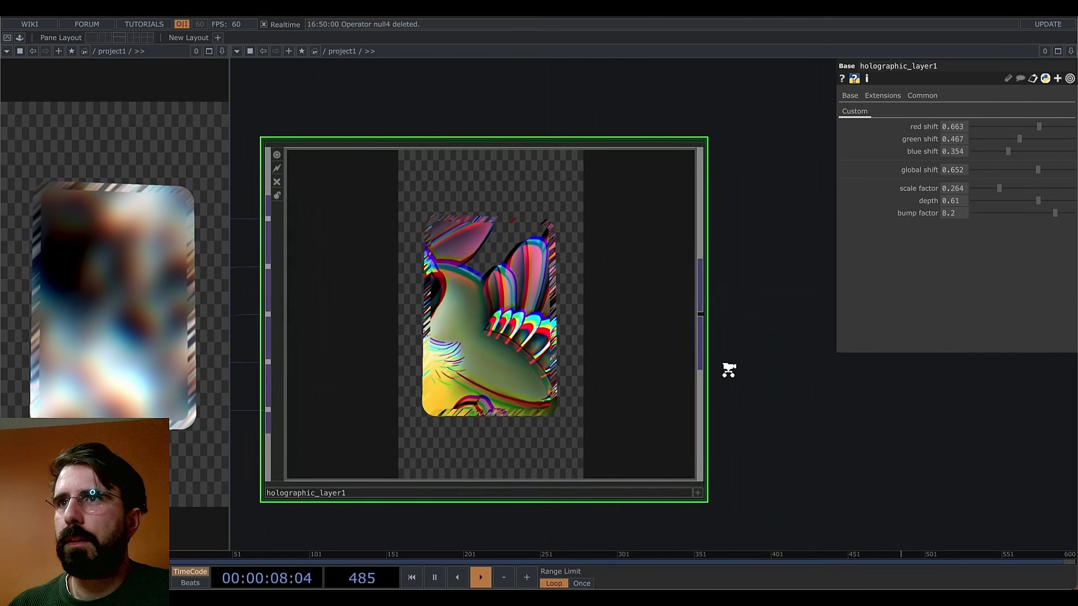
scroll(728, 369, up, 1)
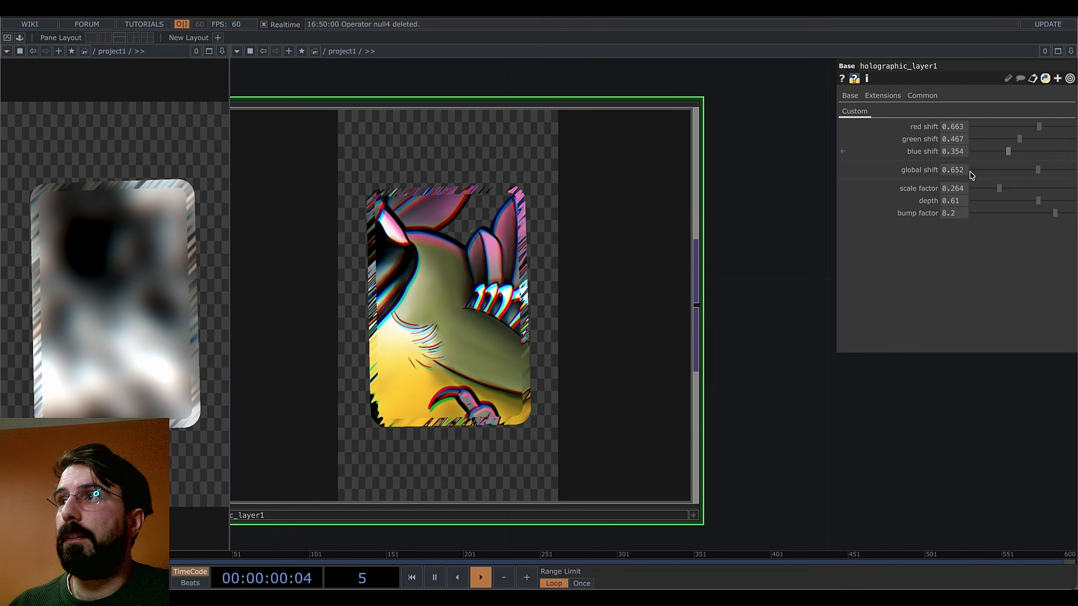
drag(767, 376, 952, 411)
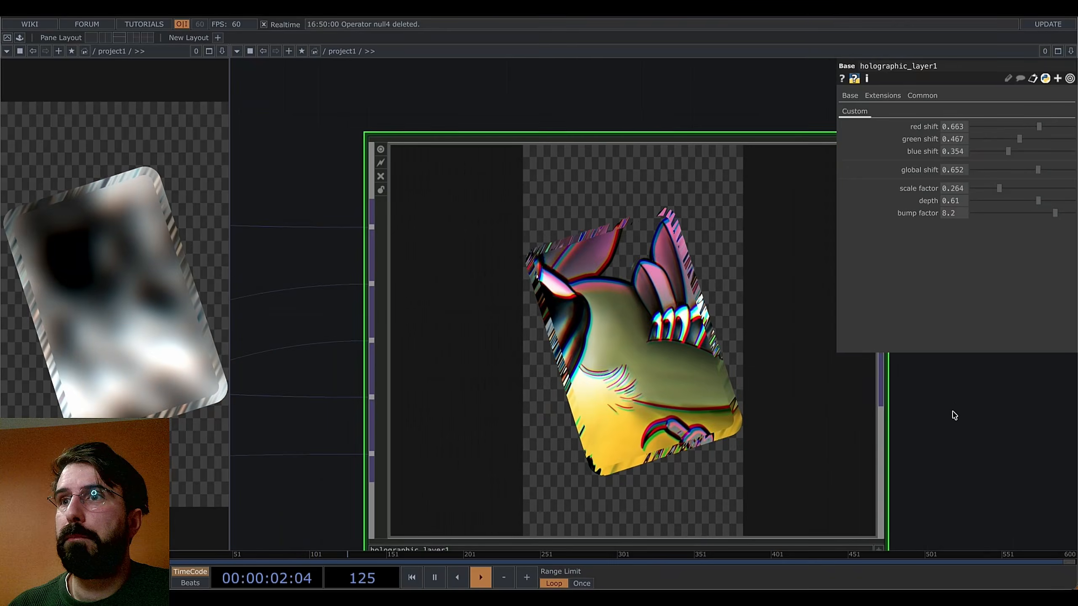
scroll(954, 415, down, 1)
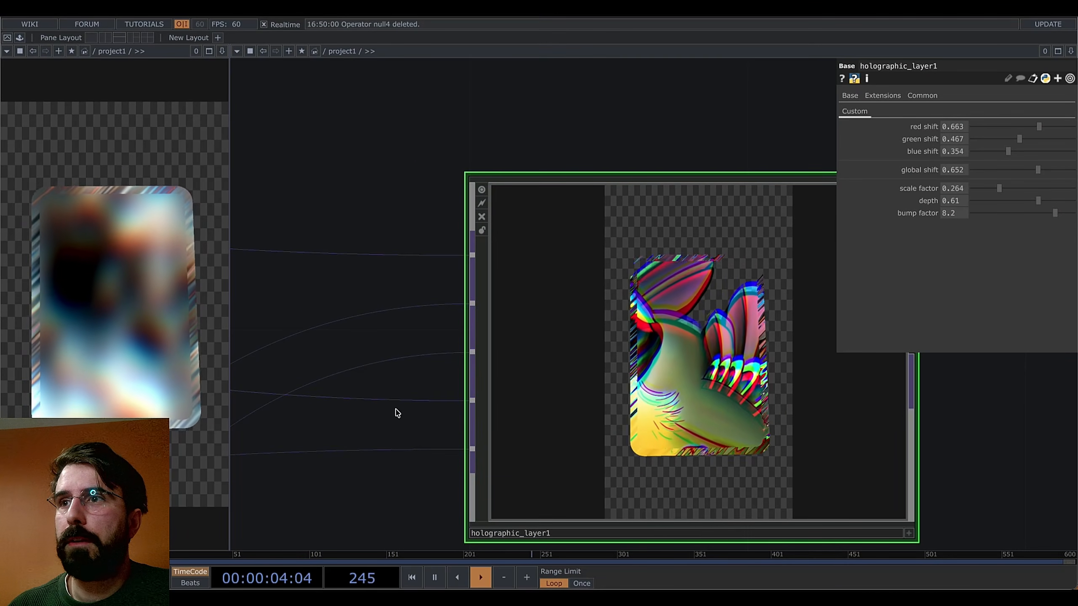
right_click(433, 402)
click(442, 424)
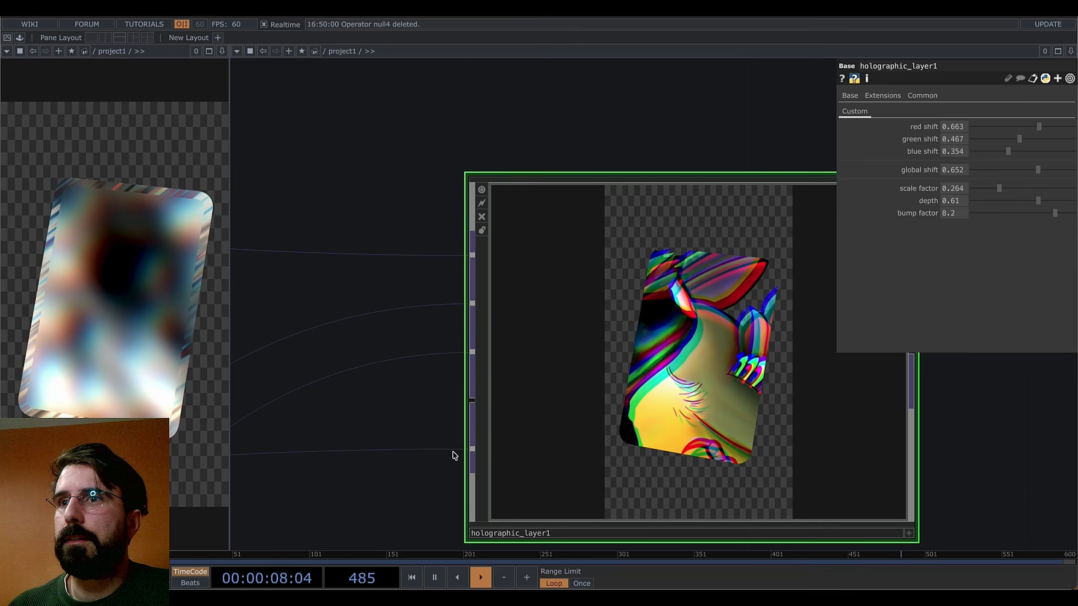
Lower holographic_layer1's colour shifts and set scale 0.799, depth -2, bump factor 0
drag(462, 382, 406, 388)
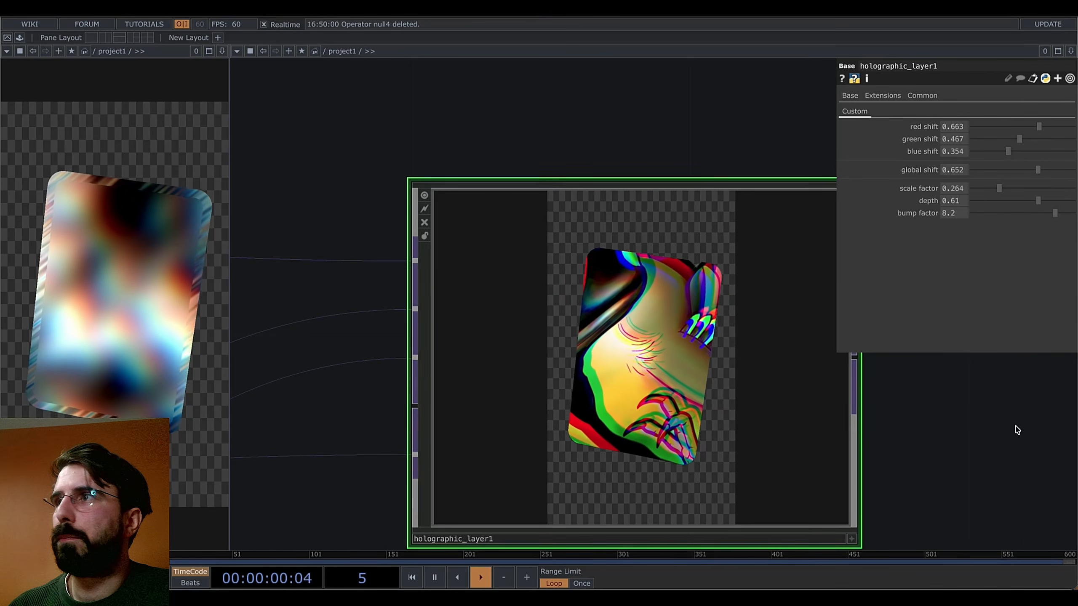
drag(1018, 430, 842, 435)
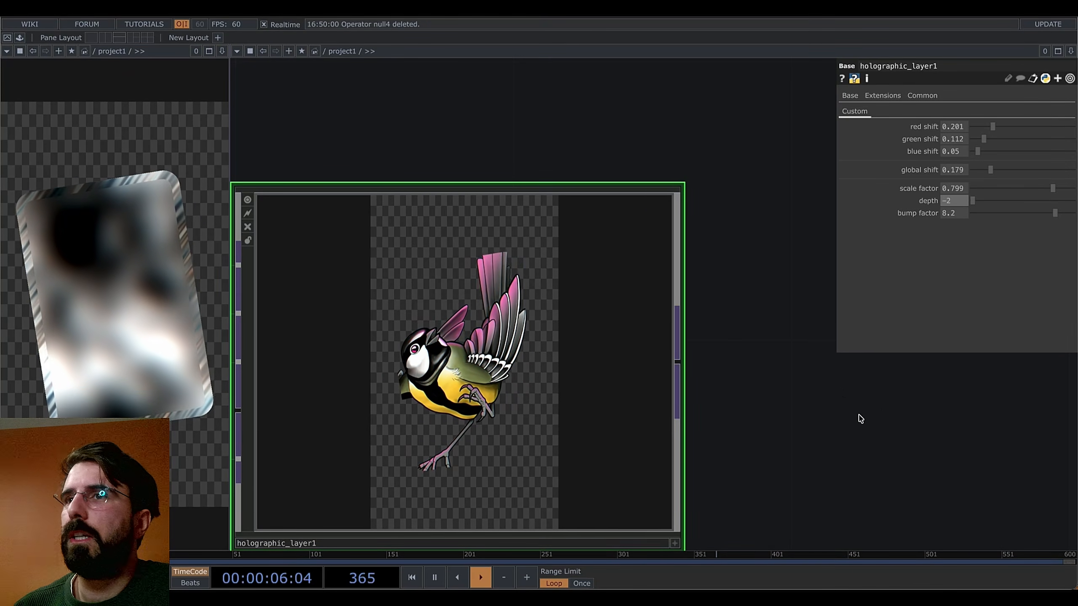
scroll(816, 385, down, 5)
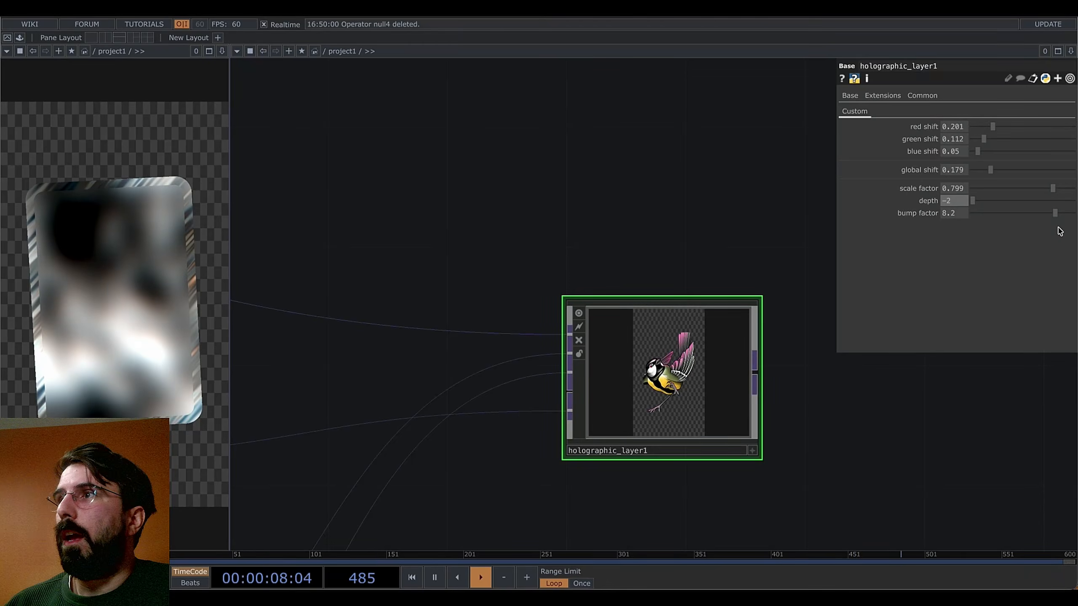
drag(1056, 214, 921, 218)
drag(799, 392, 671, 376)
scroll(670, 369, down, 6)
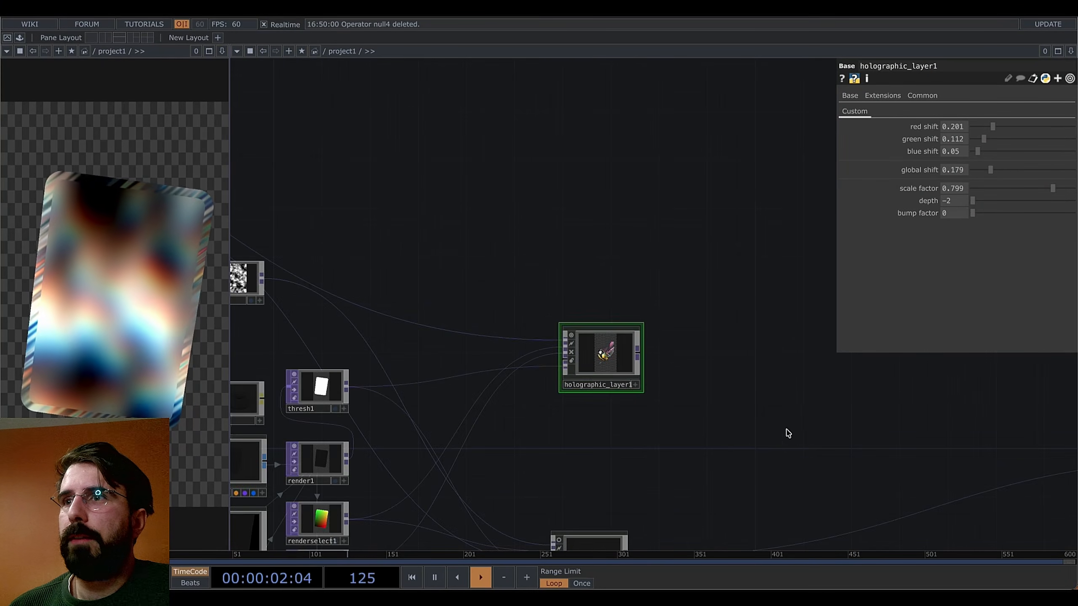
Create comp1, a Composite TOP set to Over, and wire holographic_layer1 into it
drag(787, 433, 648, 331)
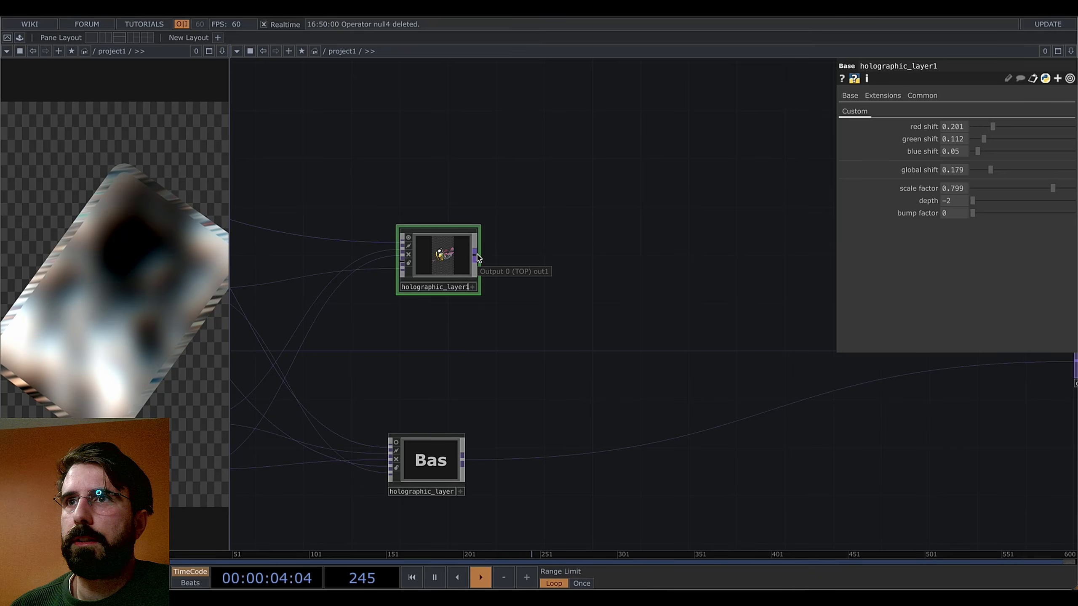
right_click(464, 463)
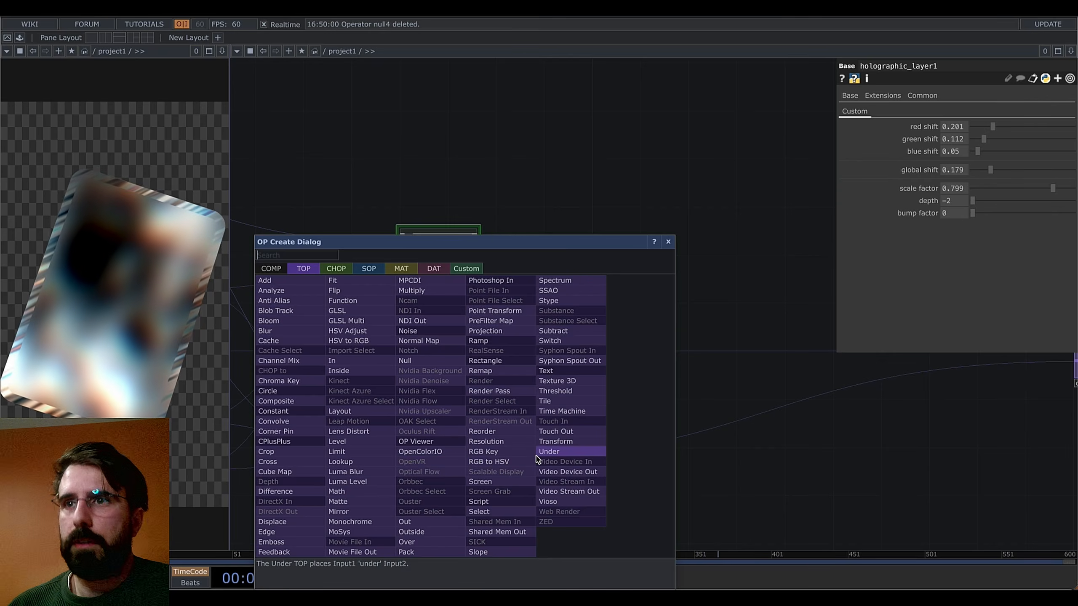
text(comp)
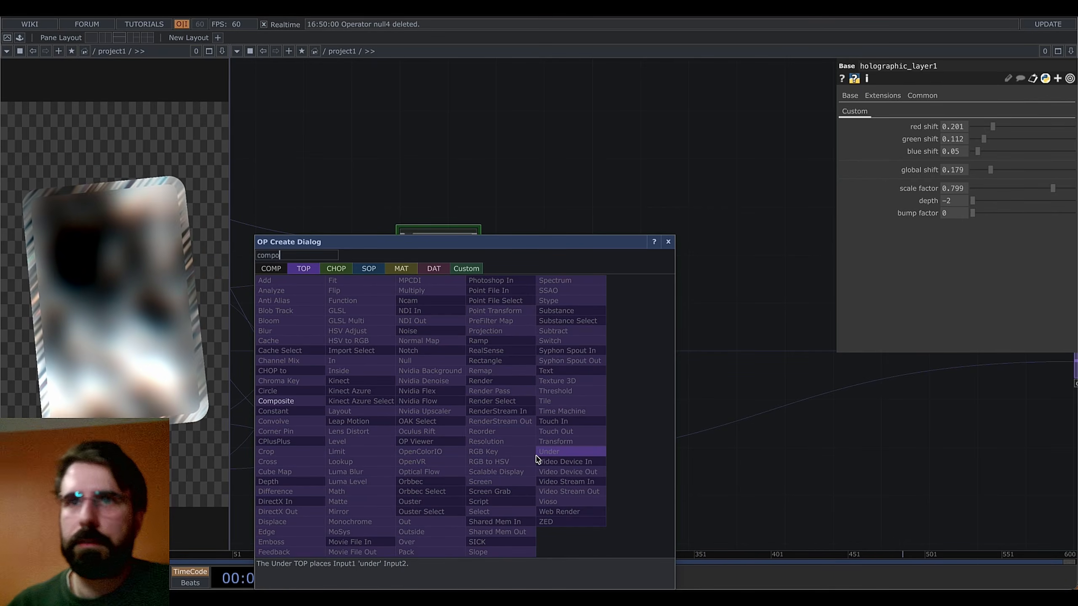
text(o)
click(303, 402)
click(792, 377)
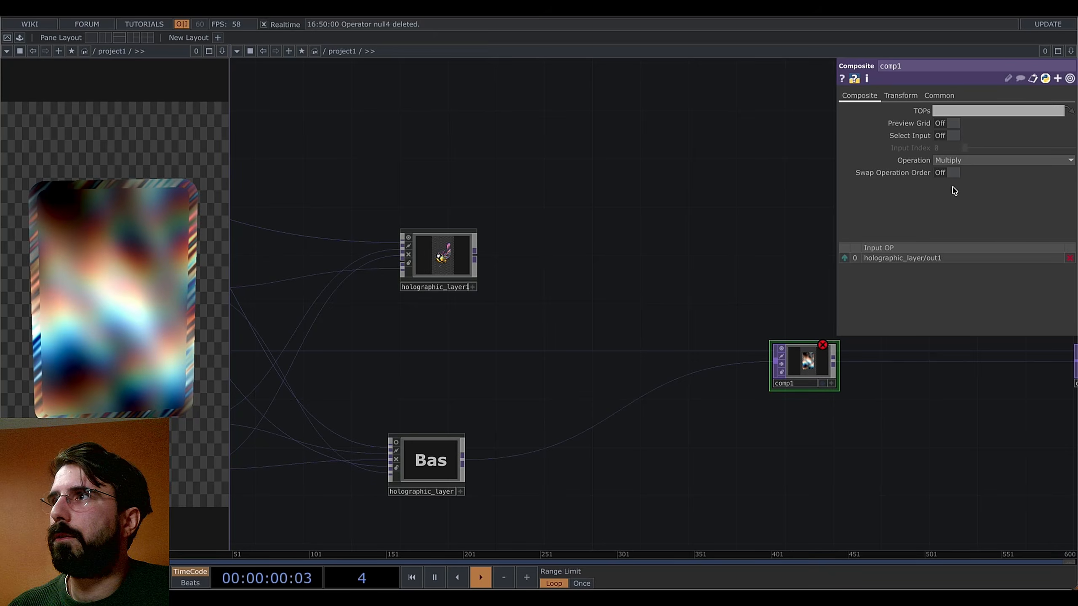
click(972, 161)
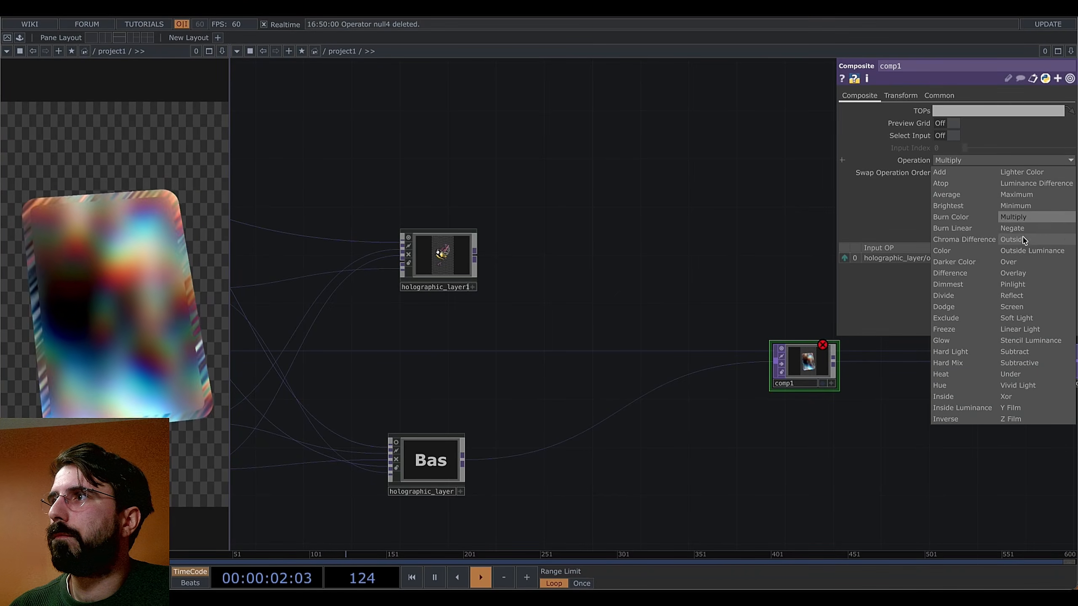
click(1012, 262)
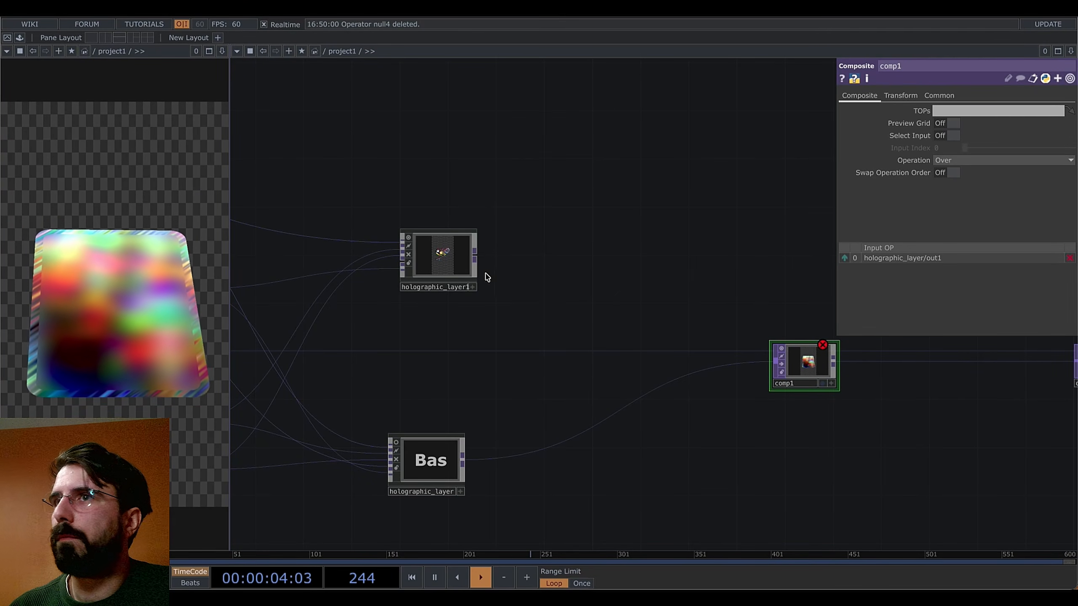
click(776, 359)
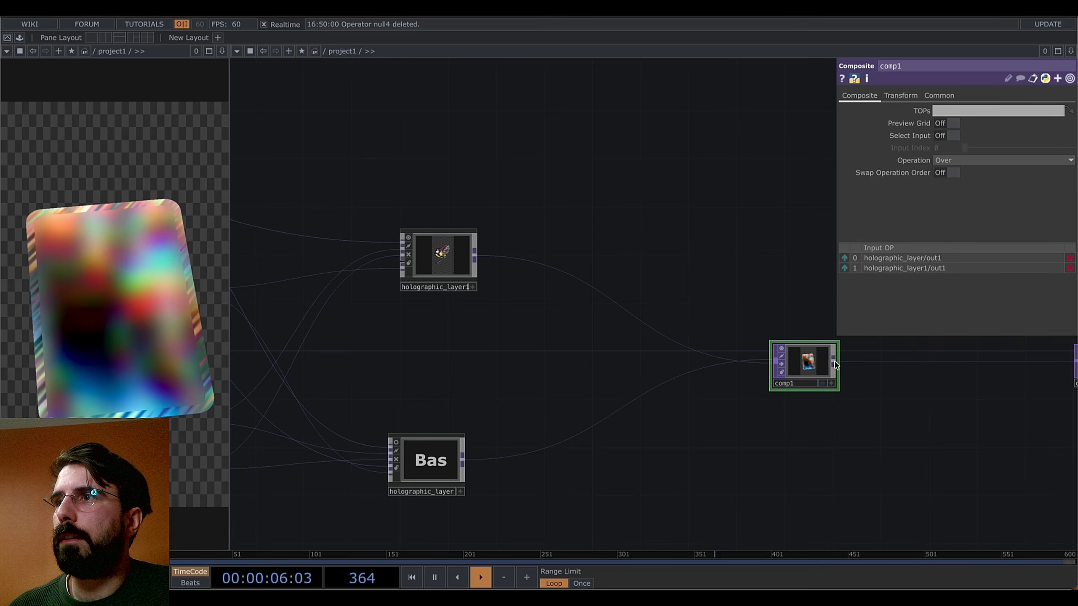
Bring holographic_layer1 back into view beside out1 and select it
drag(938, 401, 874, 387)
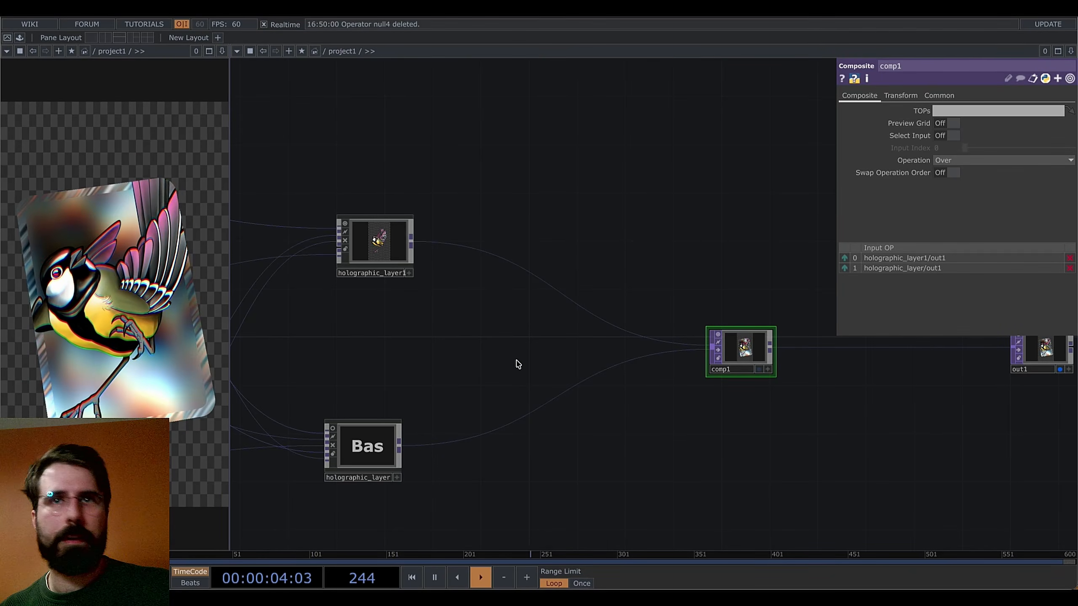
scroll(375, 255, down, 10)
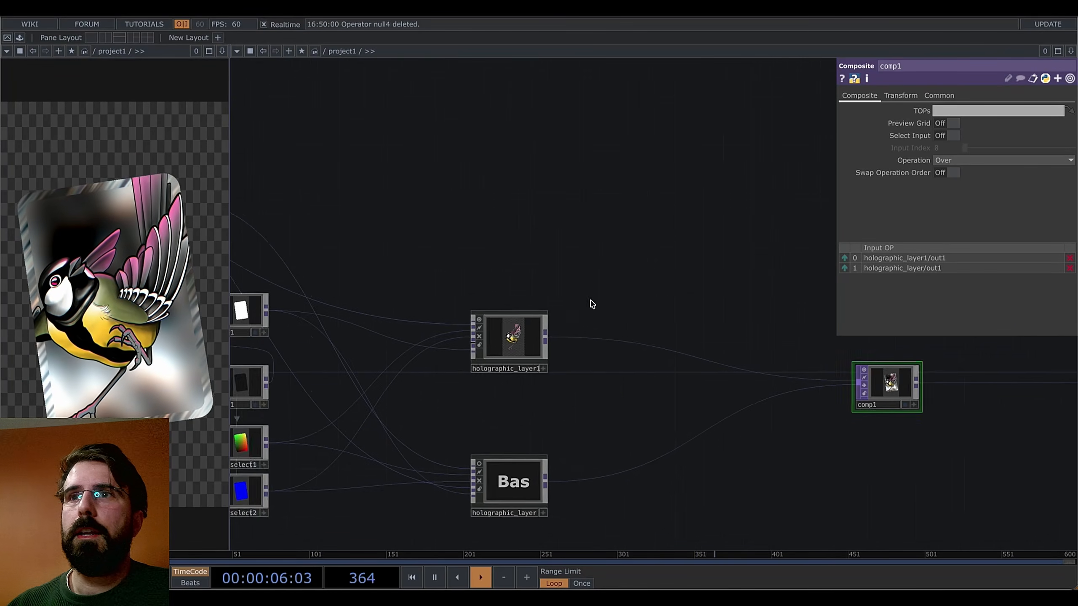
drag(563, 317, 691, 334)
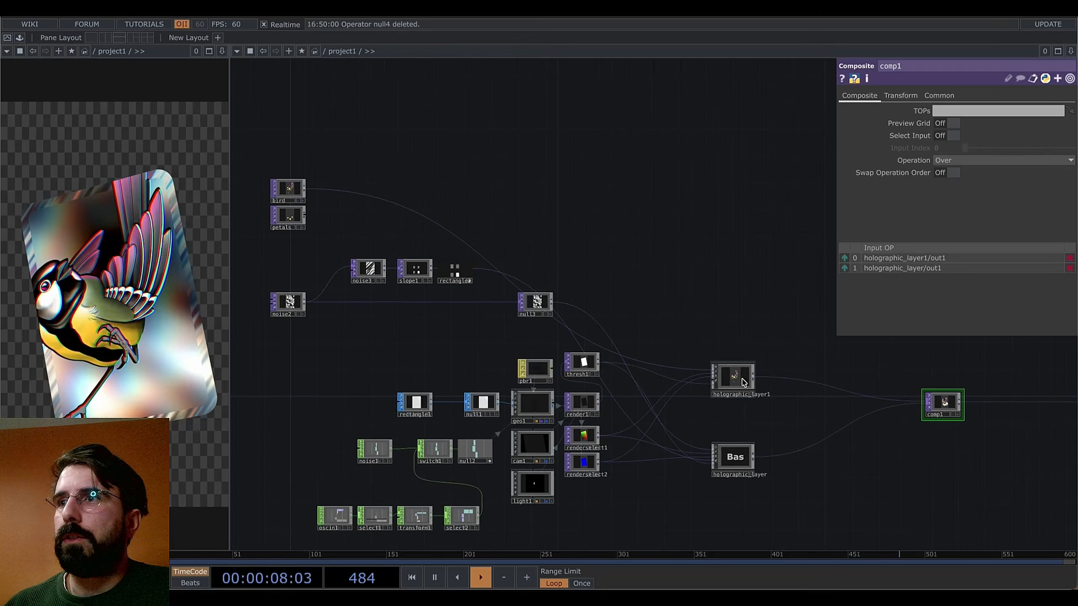
click(720, 369)
Copy-paste holographic_layer1 as holographic_layer2 and arrange it above holographic_layer1
key(super+c)
key(super+v)
drag(721, 415, 723, 328)
drag(696, 257, 680, 300)
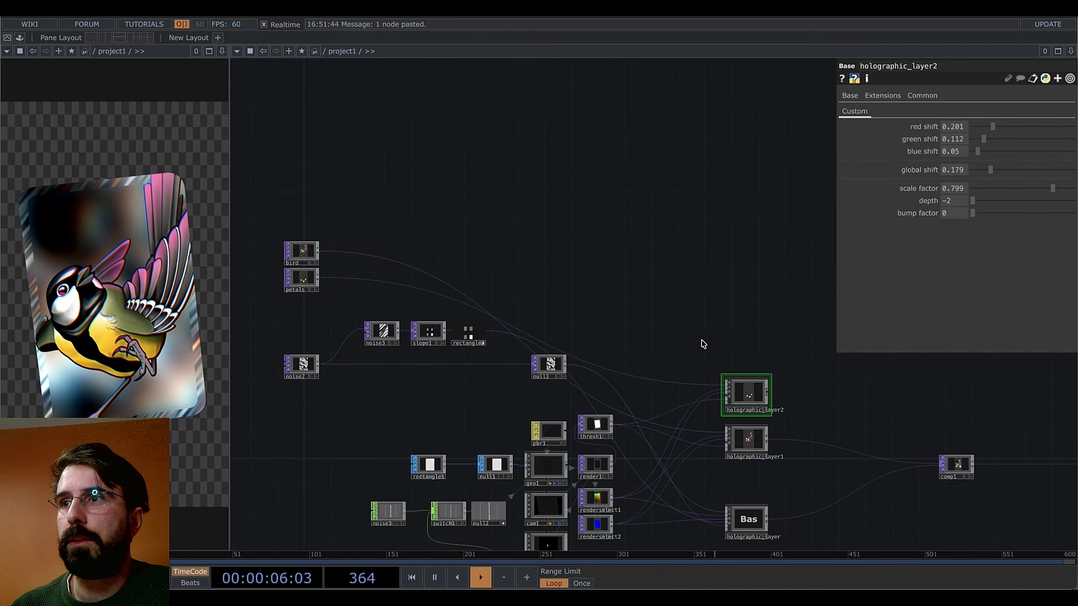
drag(668, 337, 591, 313)
scroll(679, 382, up, 5)
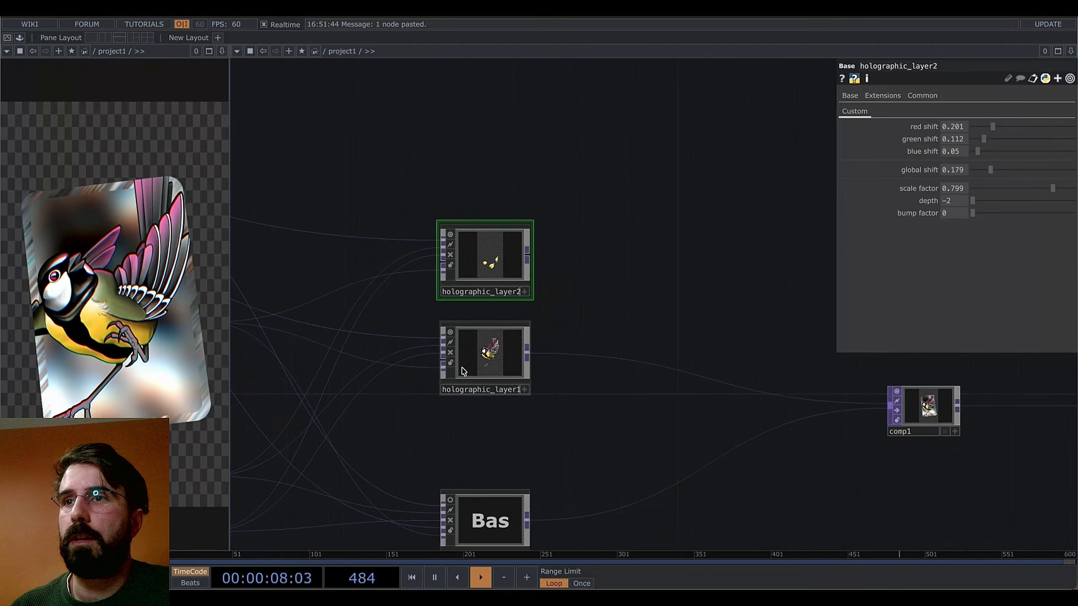
drag(483, 419, 483, 419)
drag(483, 292, 483, 334)
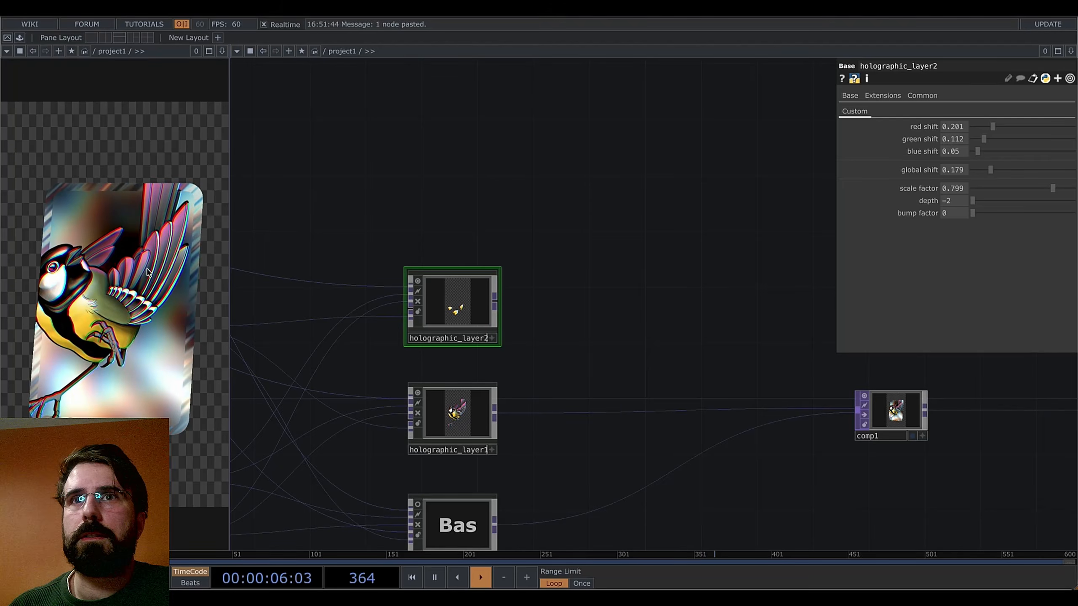
drag(597, 325, 566, 307)
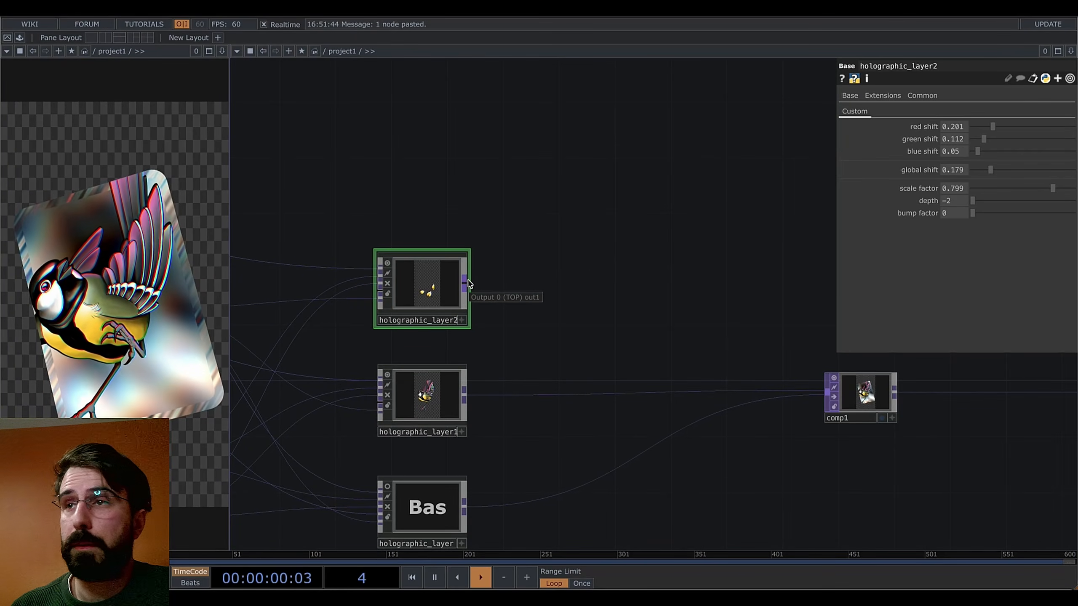
Wire holographic_layer2 into comp1 and move it to the middle input slot
drag(469, 284, 827, 392)
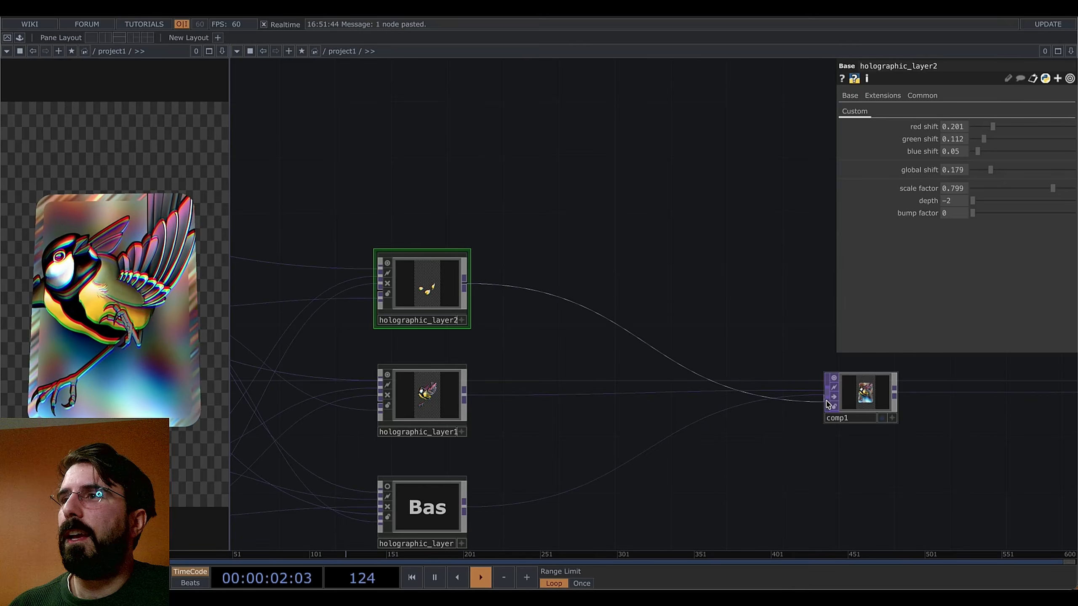
click(862, 393)
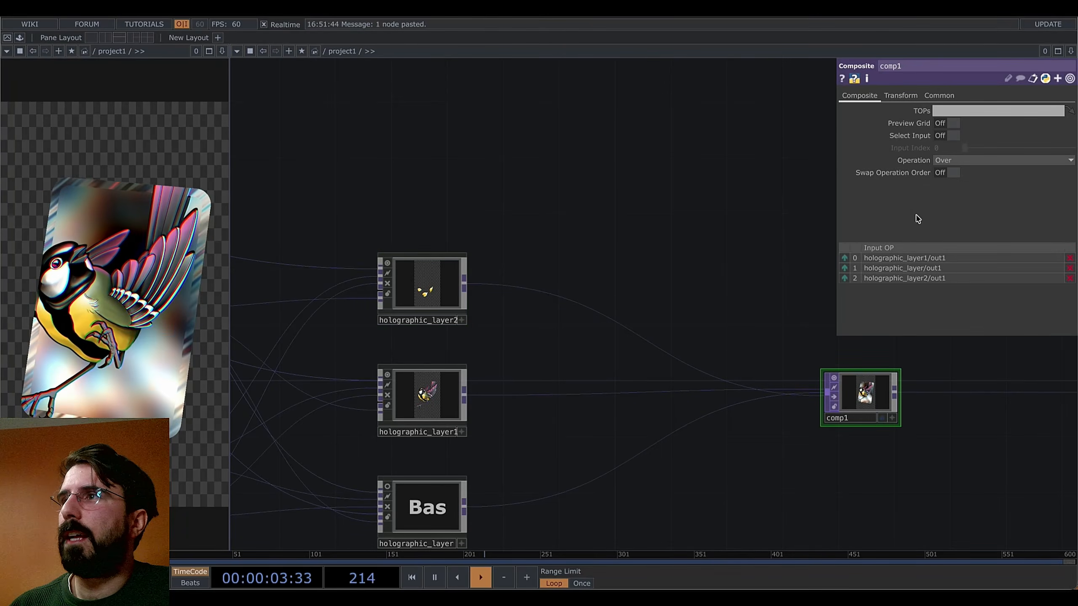
click(844, 278)
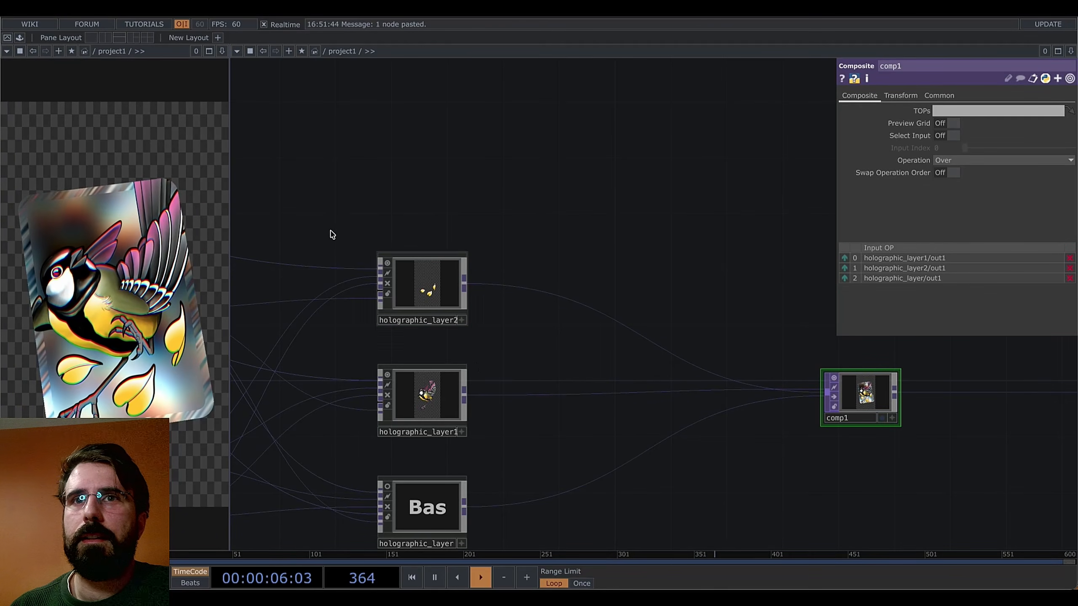
middle_drag(478, 190, 554, 189)
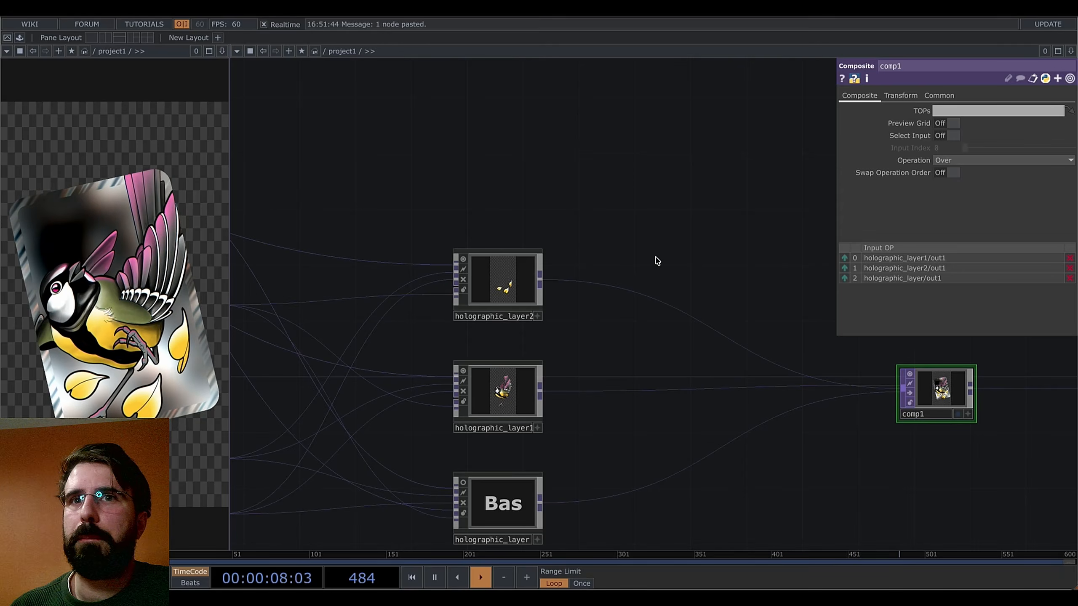
Tune holographic_layer2 to global shift 0.017, scale factor about 0.715 and depth -2
click(521, 284)
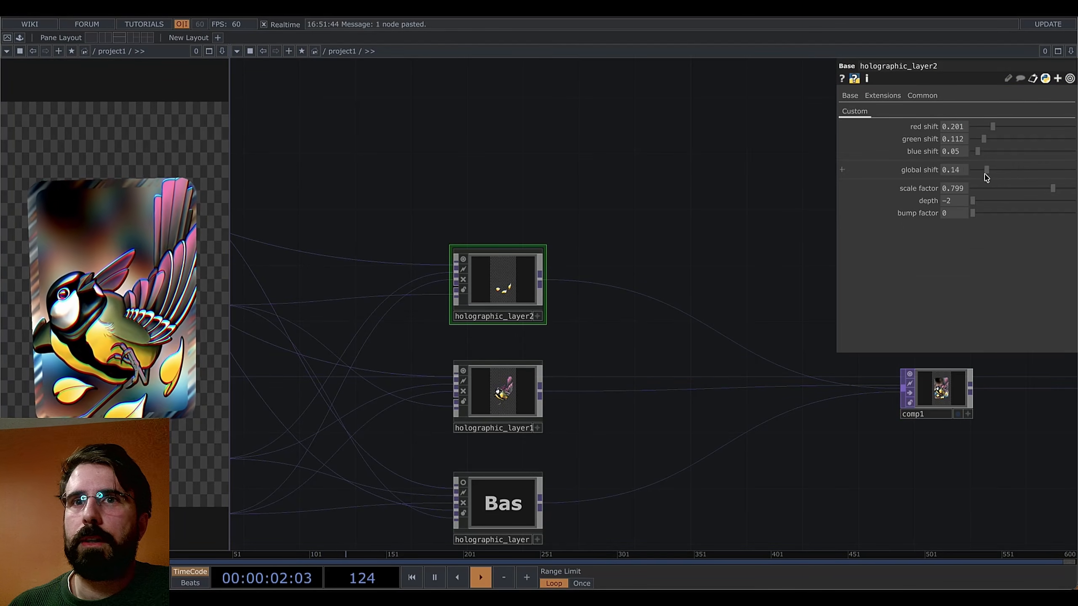
mouse_move(941, 184)
mouse_down()
mouse_move(1057, 183)
mouse_move(958, 187)
mouse_up()
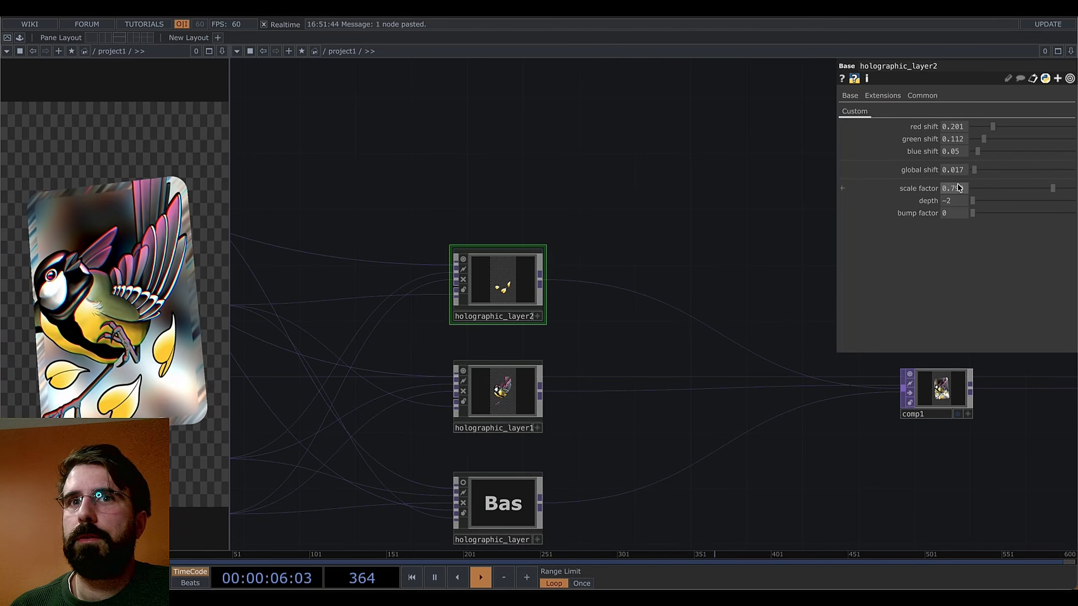
drag(1058, 192, 1052, 191)
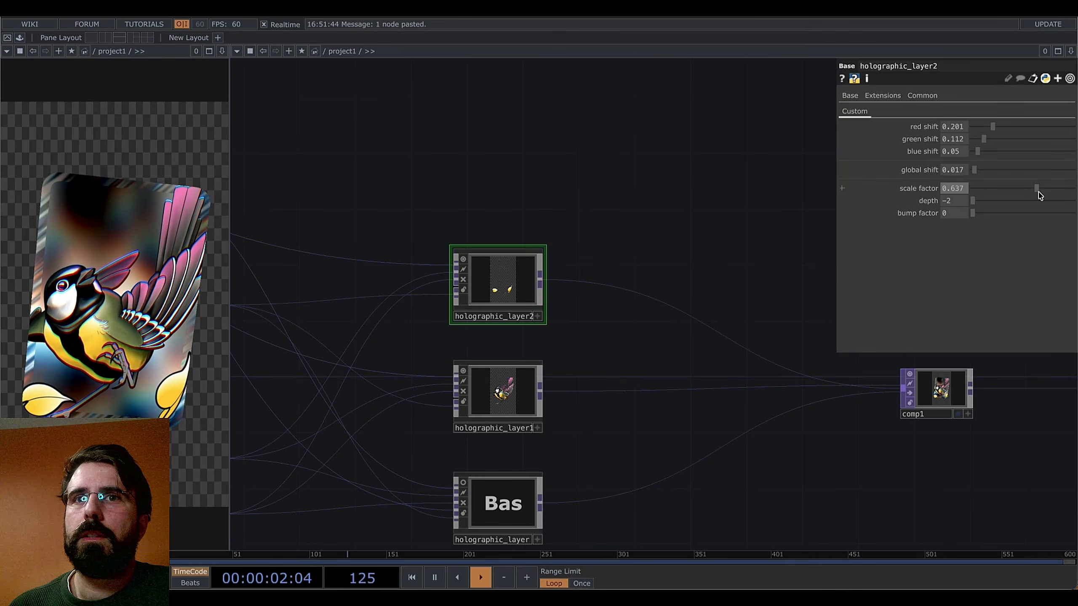
drag(1039, 195, 1064, 196)
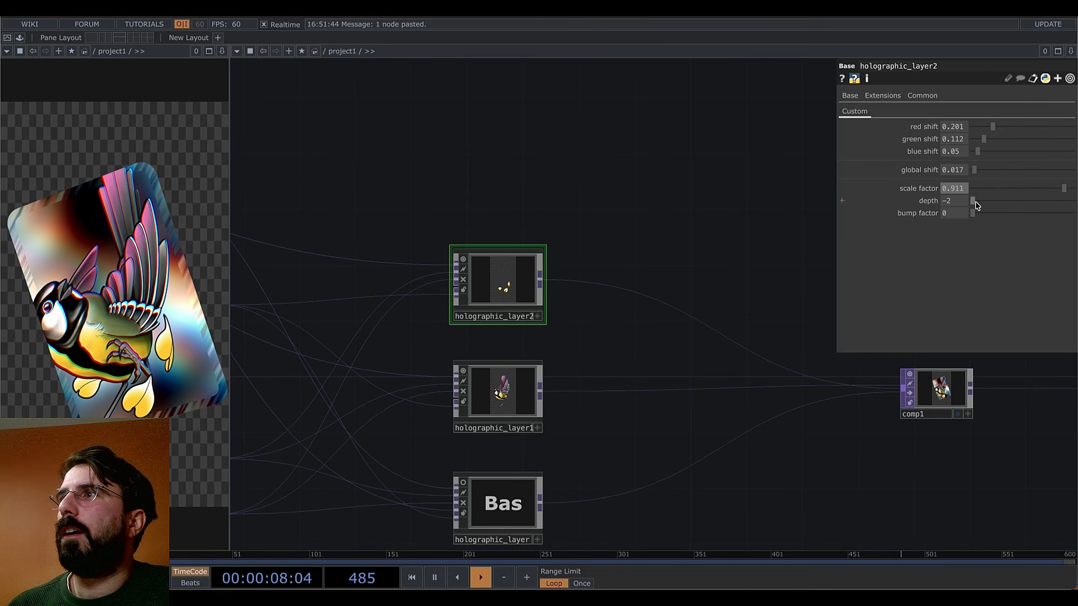
drag(975, 203, 1033, 203)
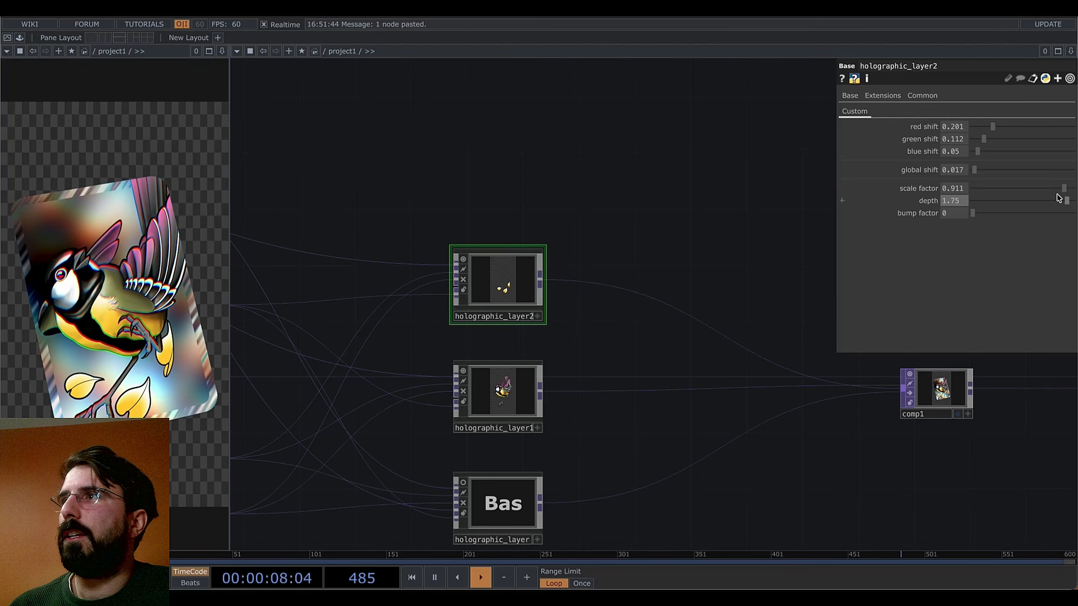
drag(1067, 191, 1035, 190)
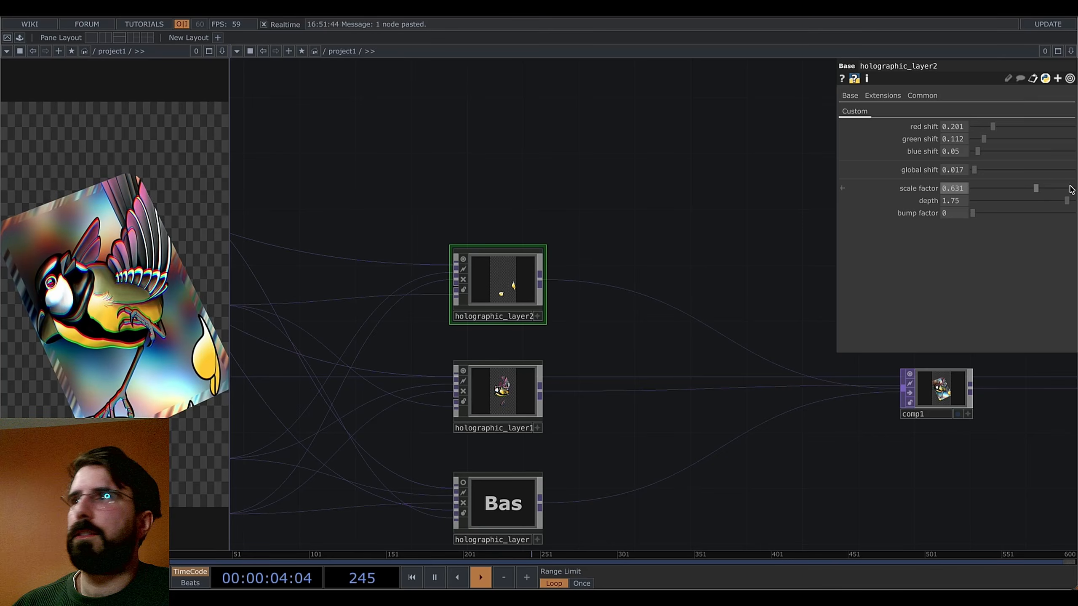
drag(1066, 201, 948, 212)
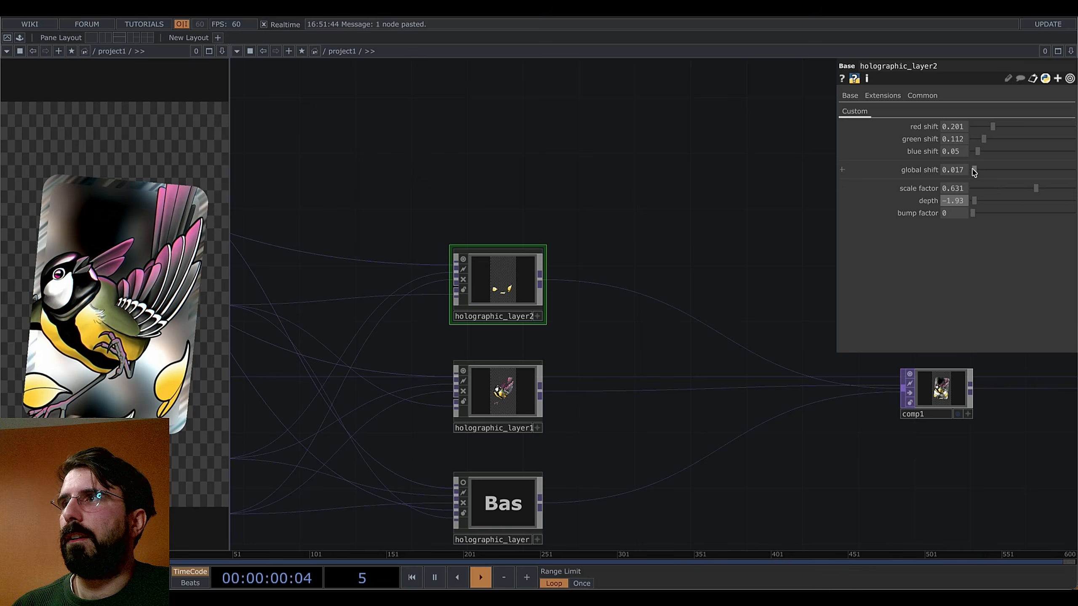
mouse_move(1037, 193)
mouse_down()
mouse_move(1022, 190)
mouse_move(1034, 192)
mouse_up()
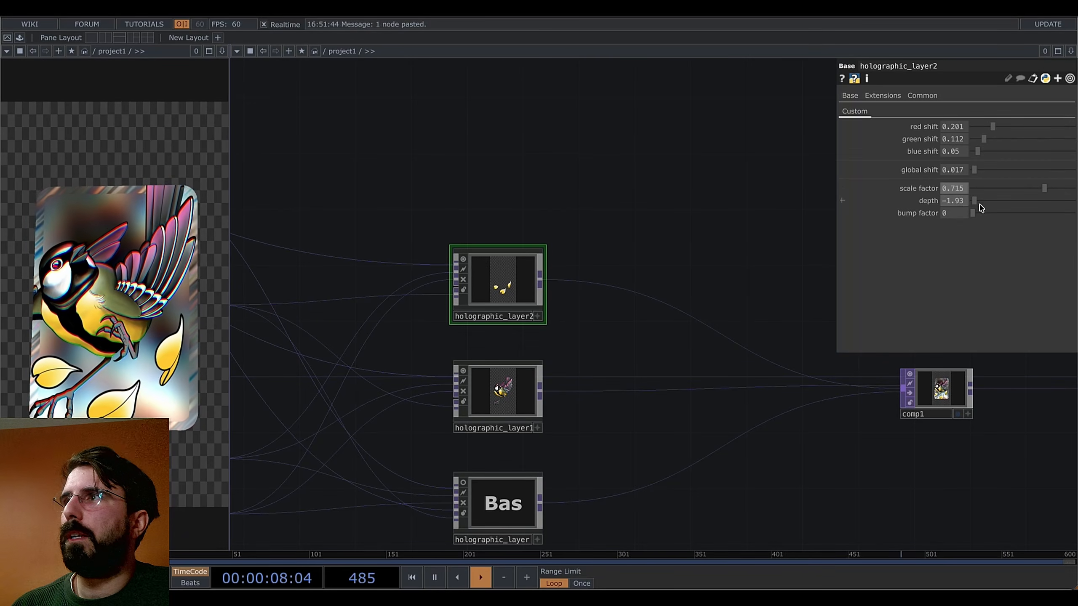
drag(975, 201, 1040, 202)
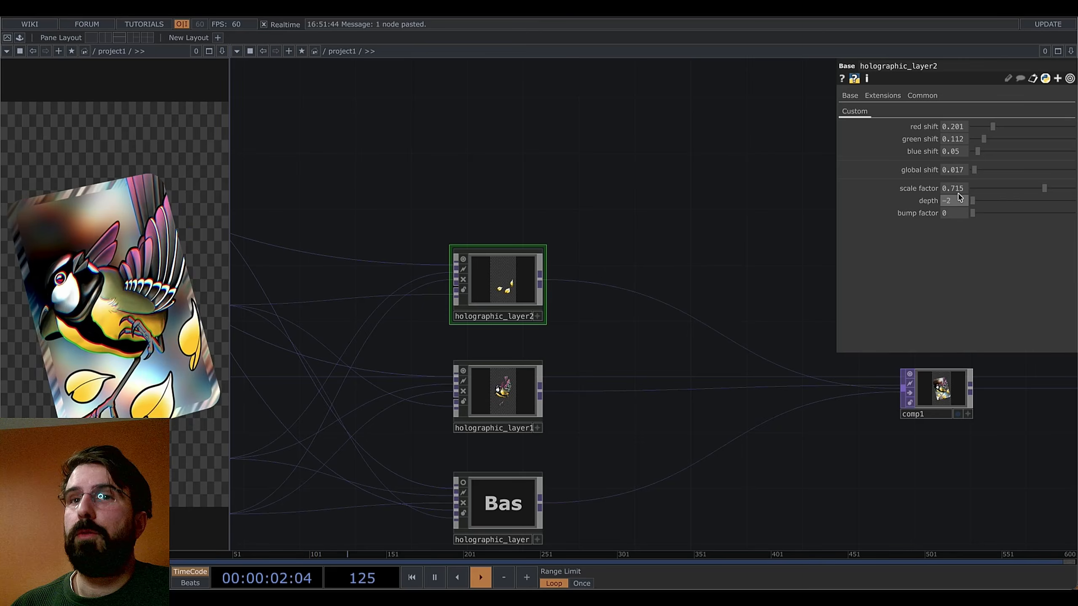
click(912, 384)
Reorder comp1's inputs, then set holographic_layer2's scale factor to 0.693 and depth to -0.73
click(845, 269)
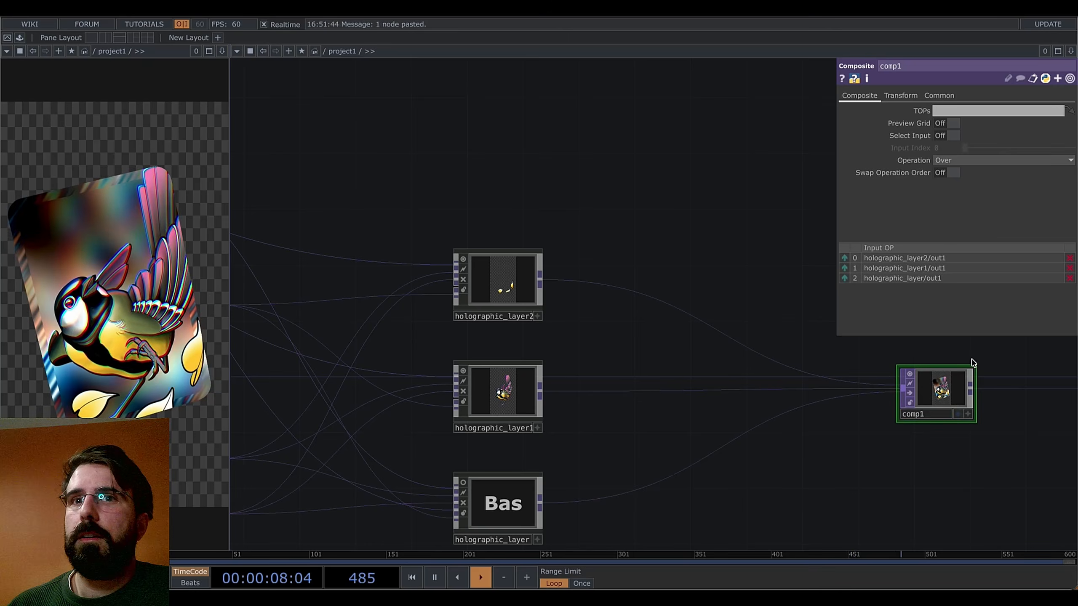
click(470, 281)
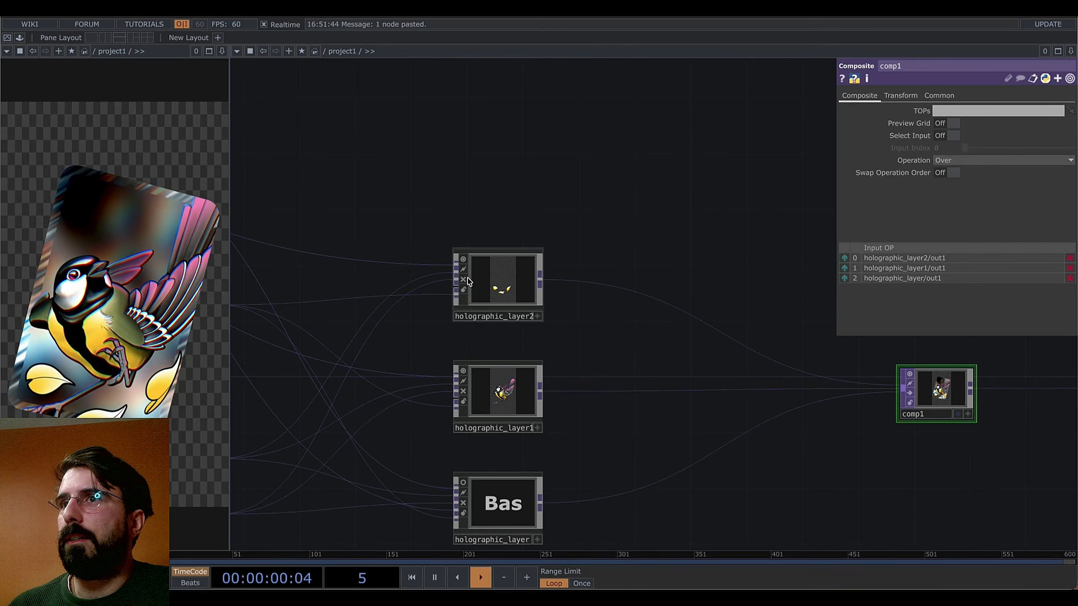
drag(1064, 192, 1029, 203)
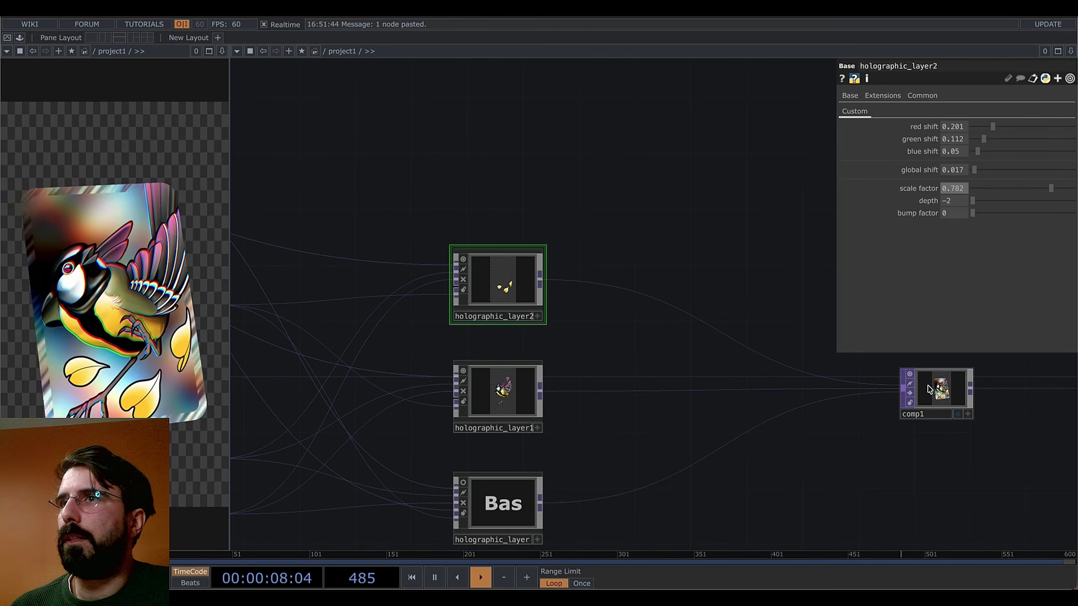
drag(974, 201, 1003, 203)
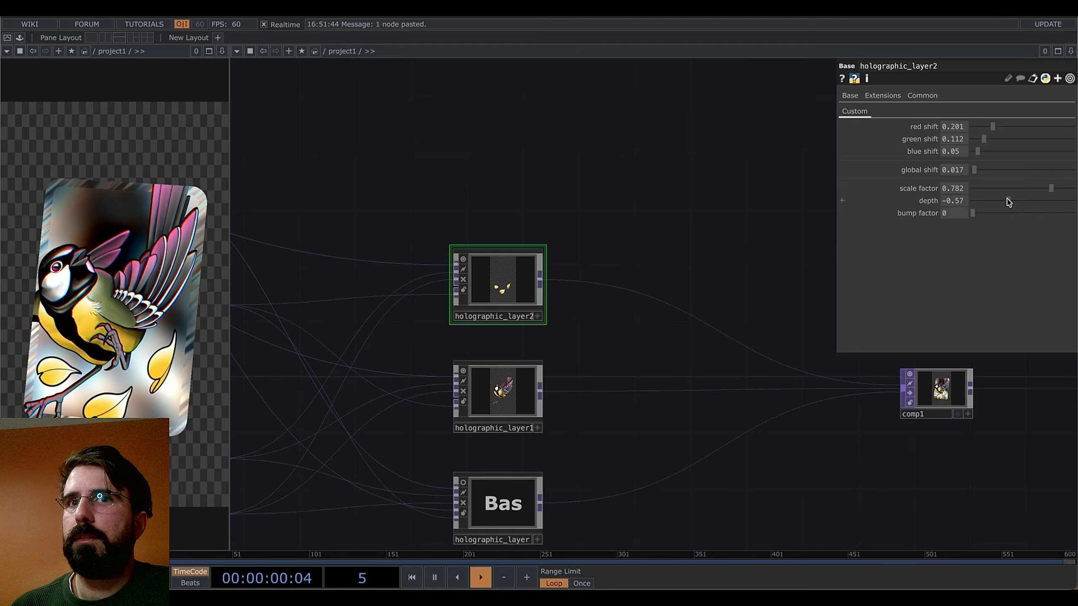
Make holographic_layer1 comp1's first input and set its global shift to 0.073
click(946, 393)
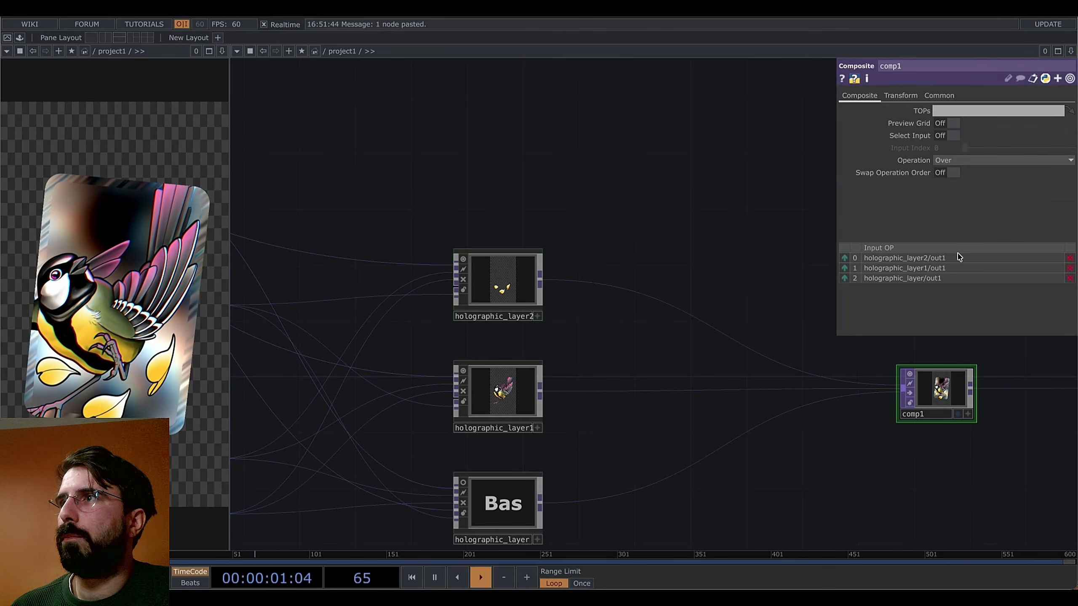
click(845, 268)
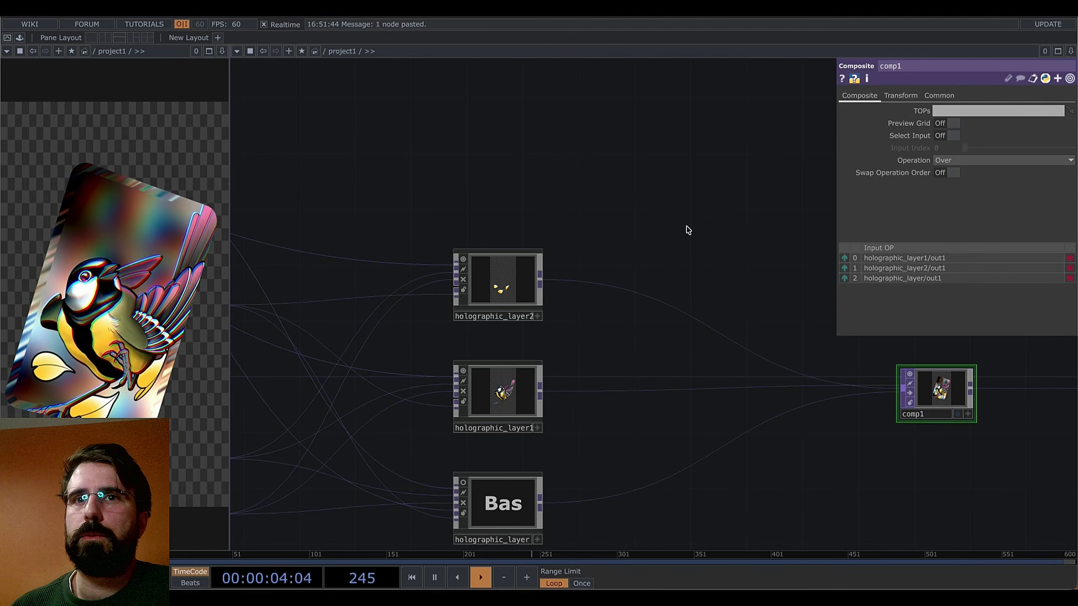
click(516, 281)
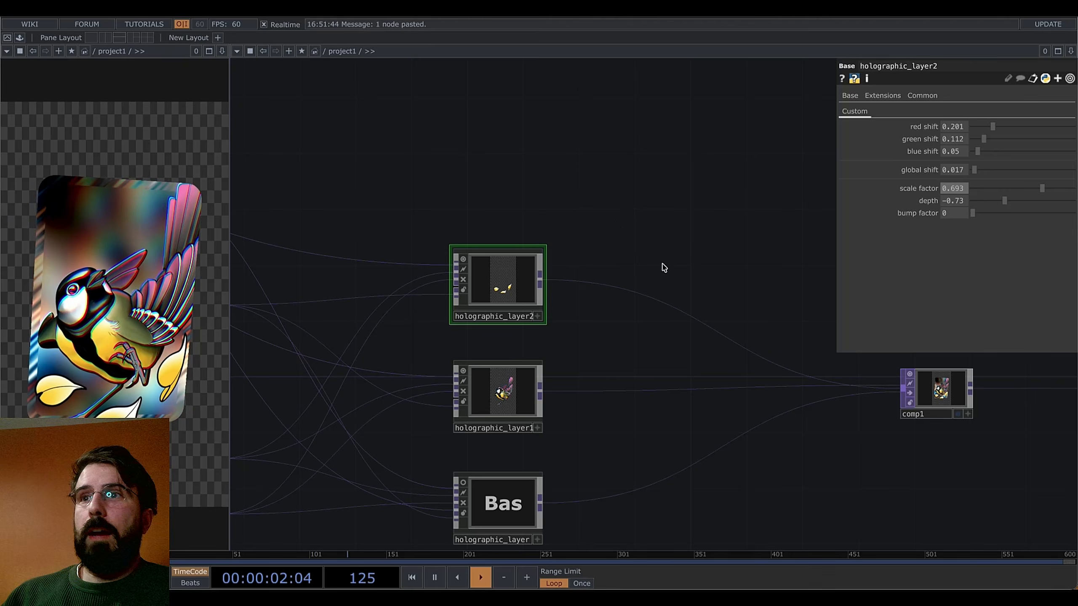
click(503, 393)
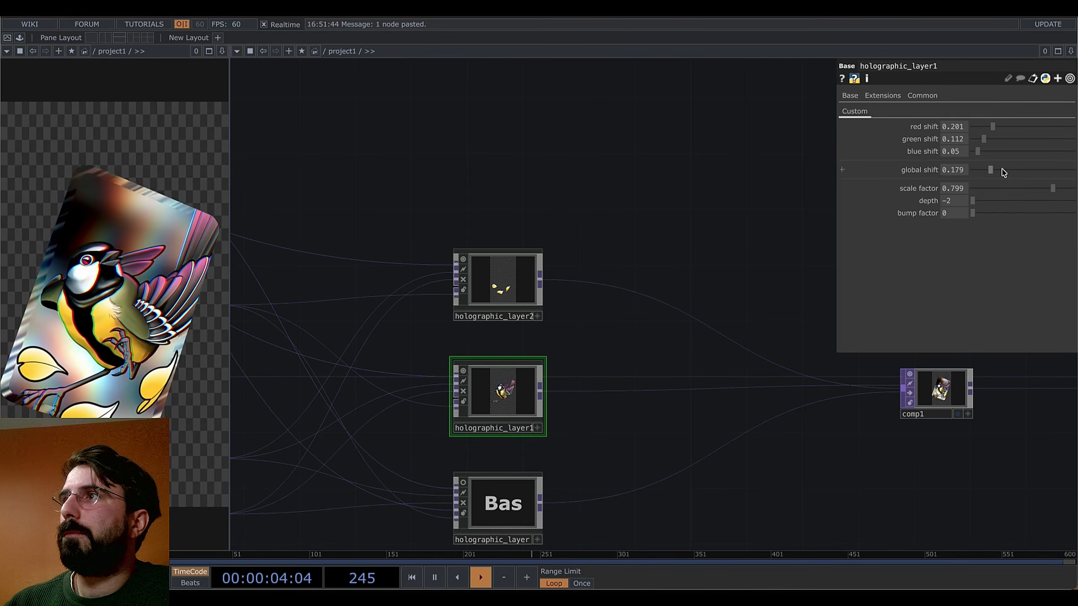
drag(979, 171, 982, 171)
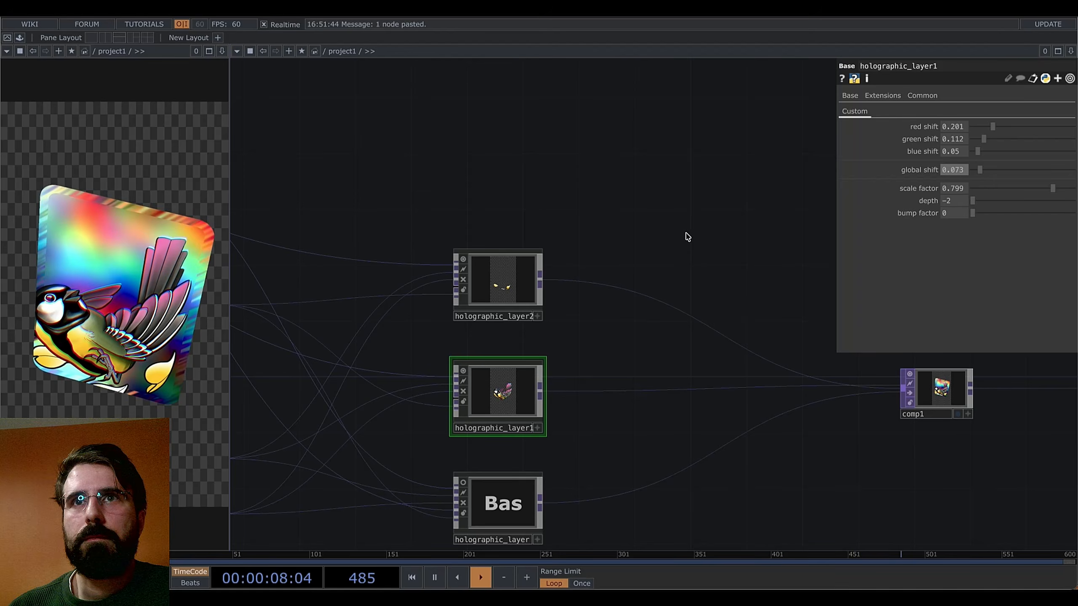
drag(609, 193, 634, 215)
scroll(700, 255, down, 3)
drag(714, 297, 765, 433)
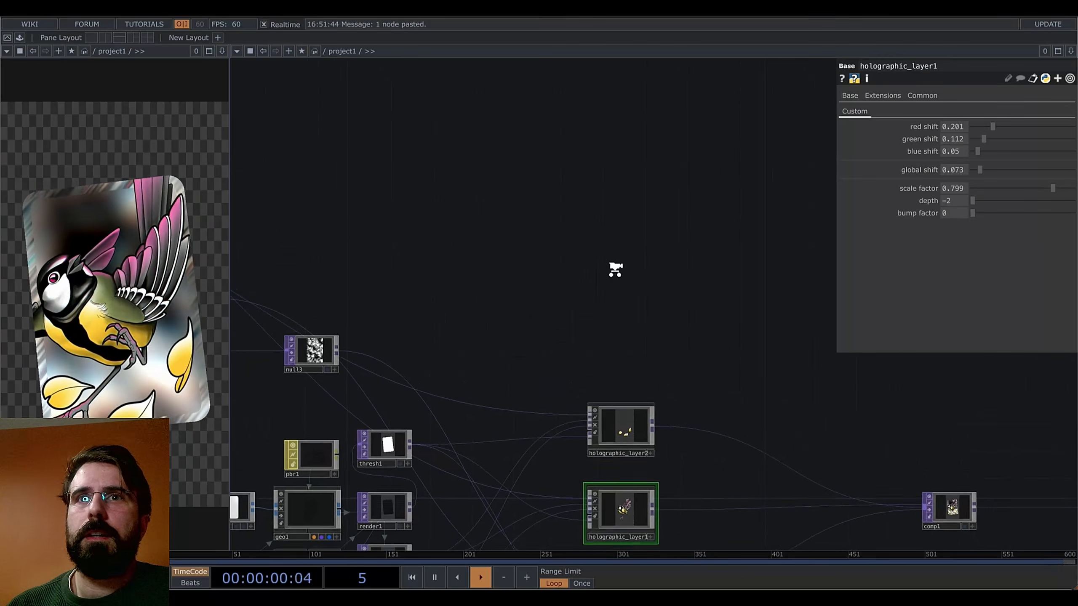
middle_drag(615, 270, 539, 272)
drag(636, 308, 832, 322)
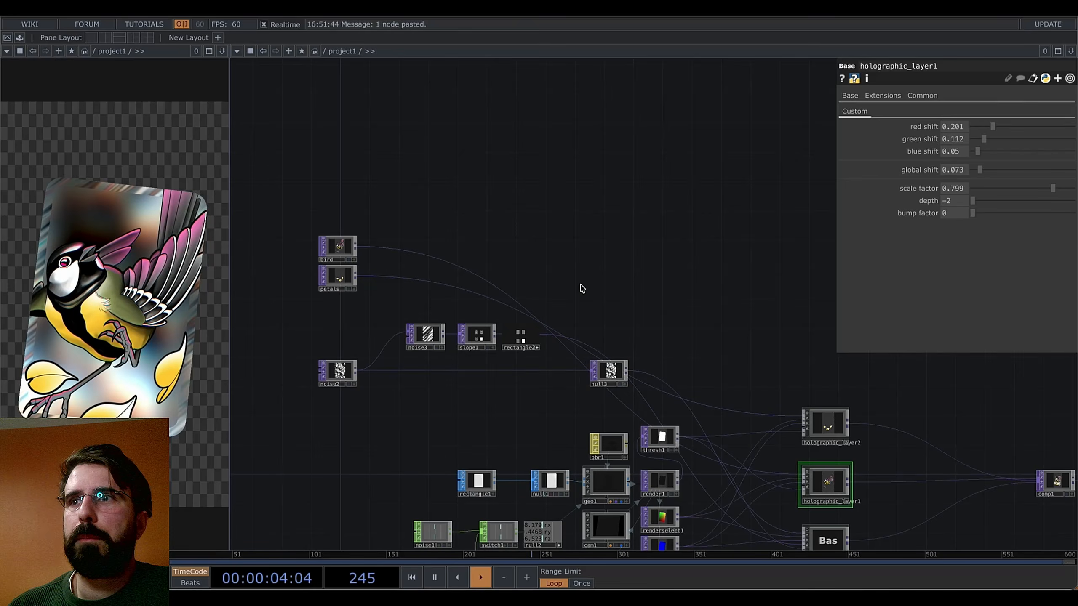
scroll(674, 361, up, 2)
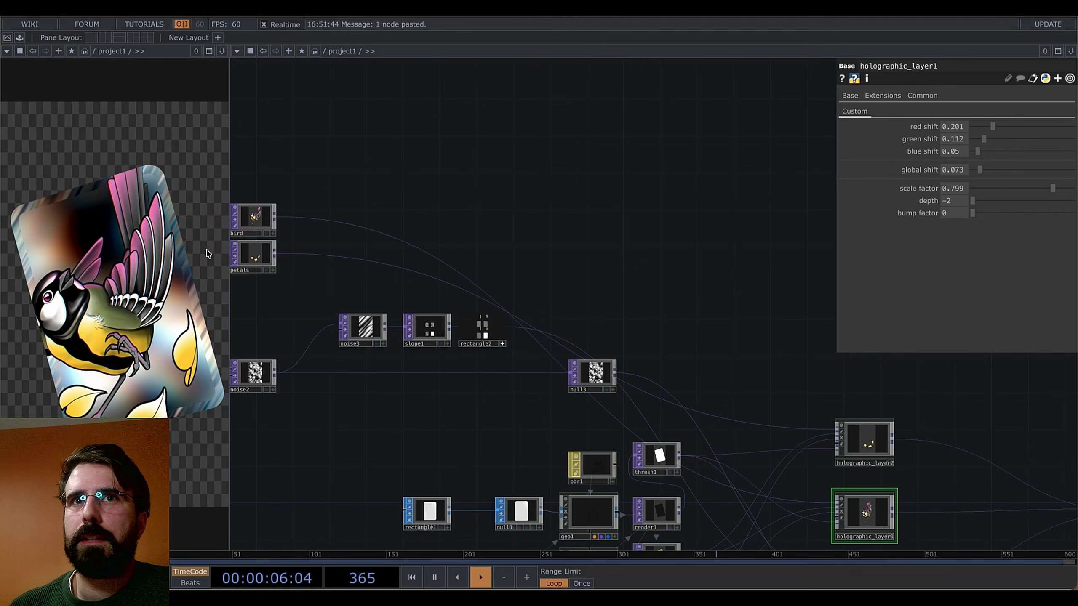
drag(582, 284, 625, 302)
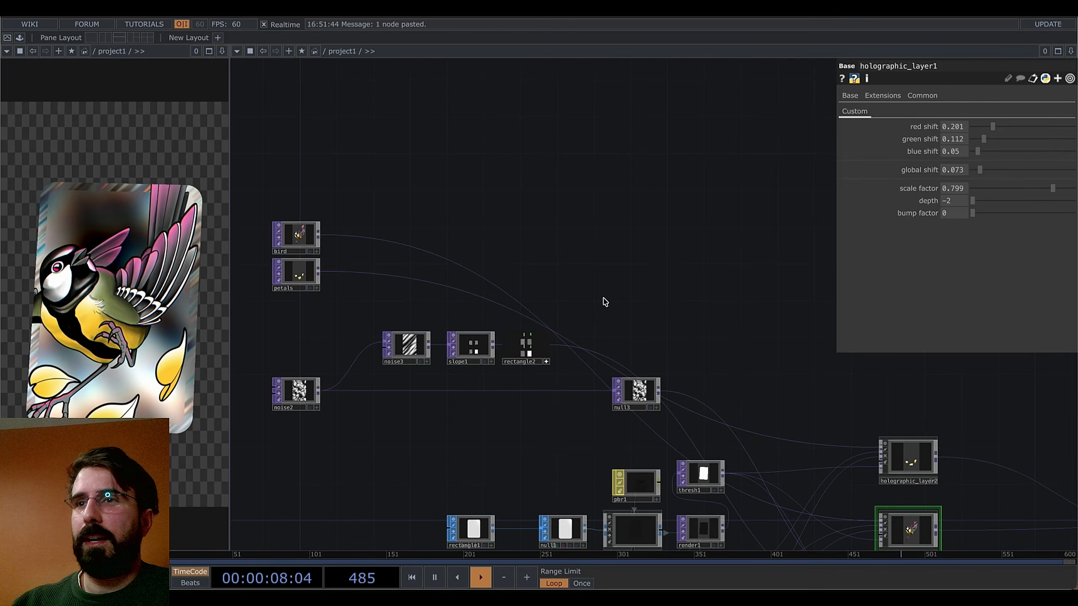
drag(659, 307, 610, 311)
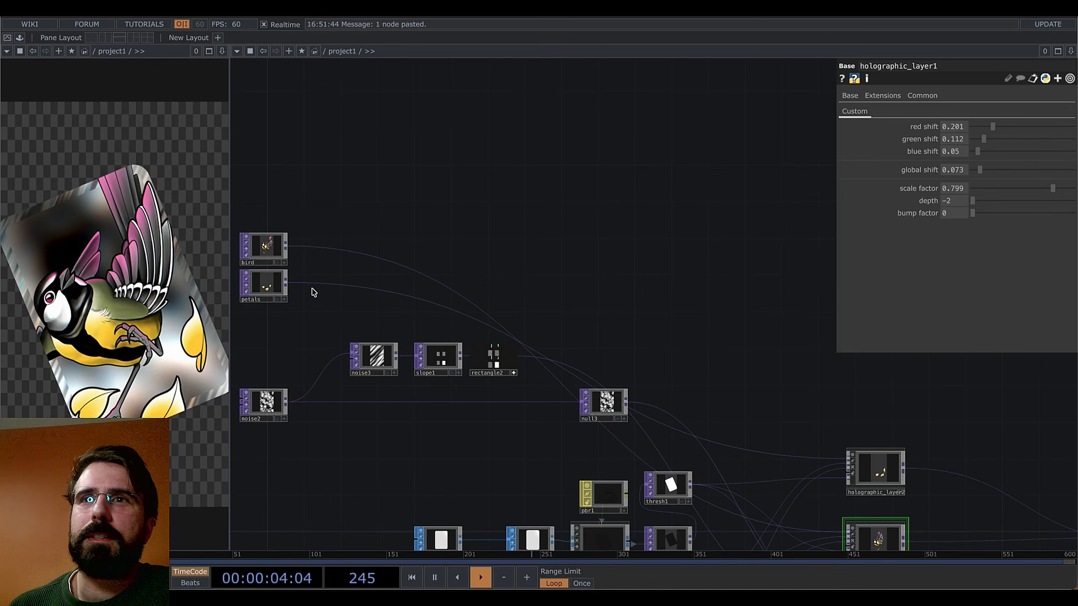
drag(341, 313, 377, 315)
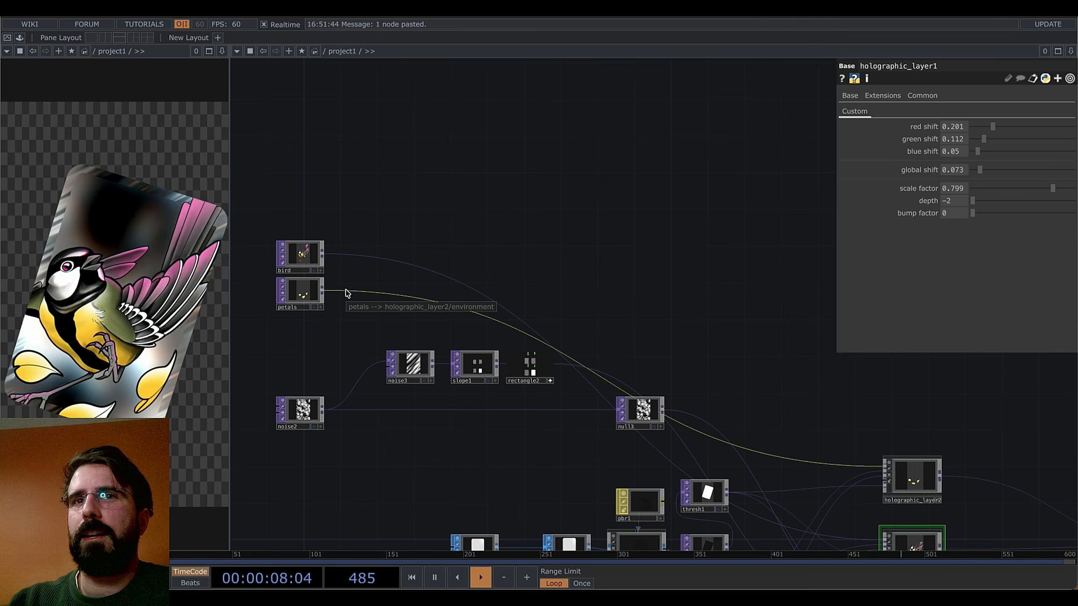
drag(951, 497, 788, 396)
drag(522, 171, 624, 237)
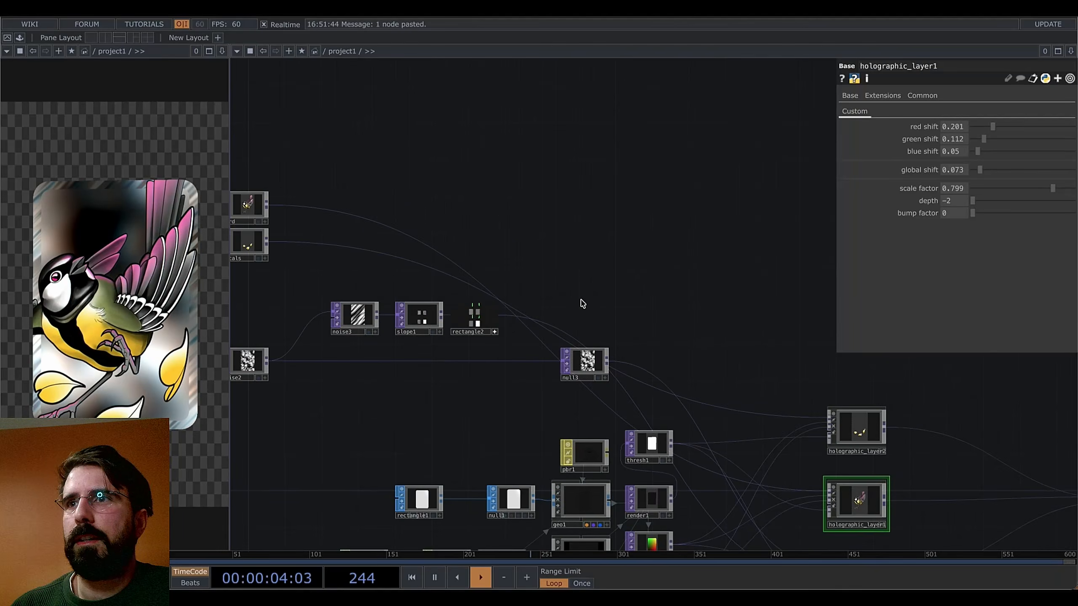
scroll(507, 328, up, 5)
scroll(506, 328, up, 2)
scroll(478, 376, down, 2)
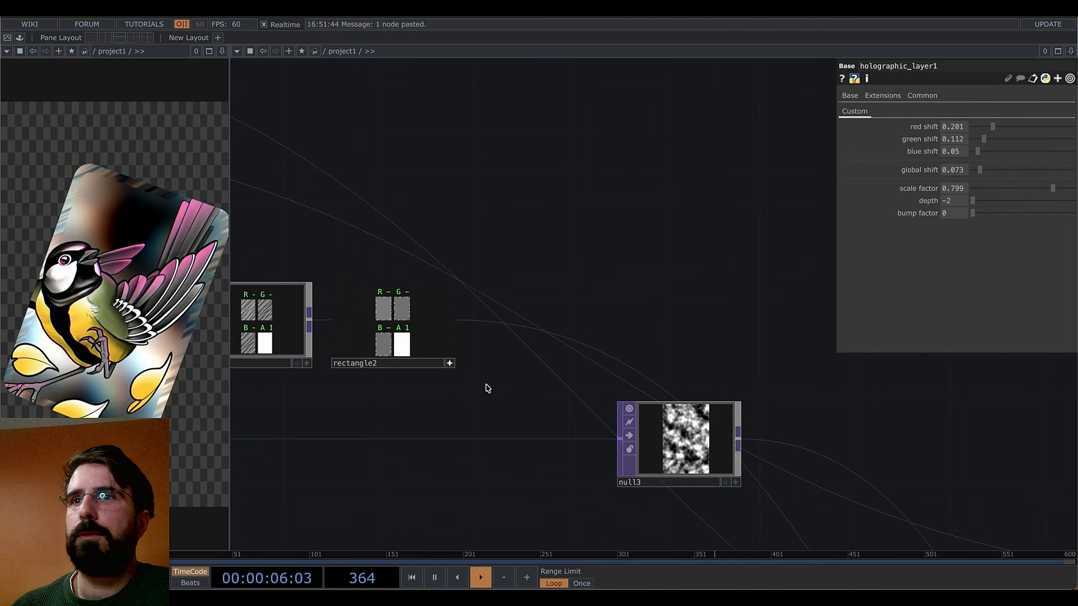
drag(486, 387, 515, 379)
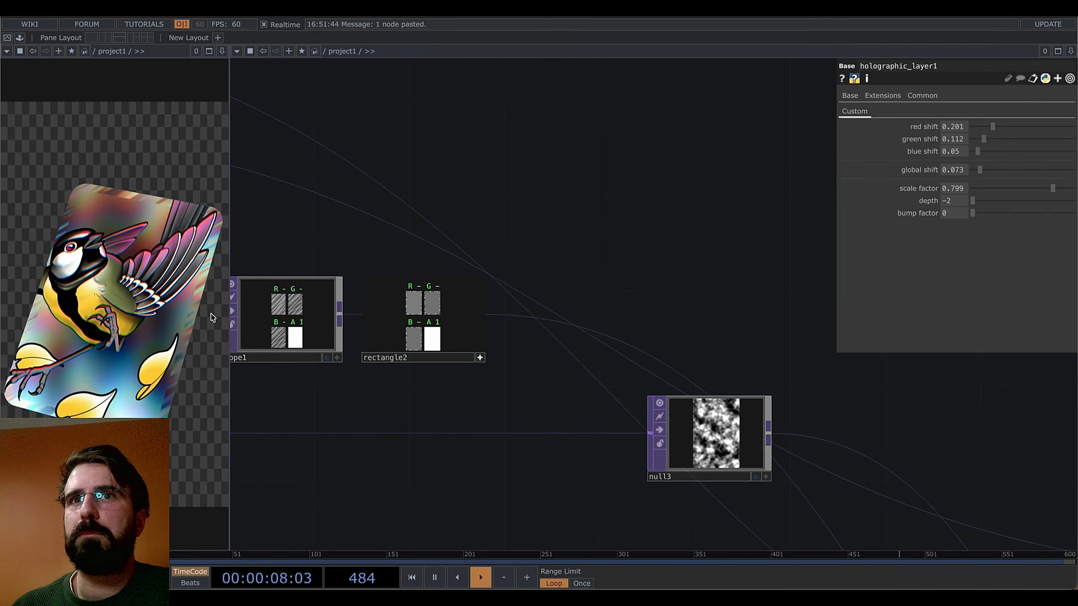
scroll(517, 311, up, 1)
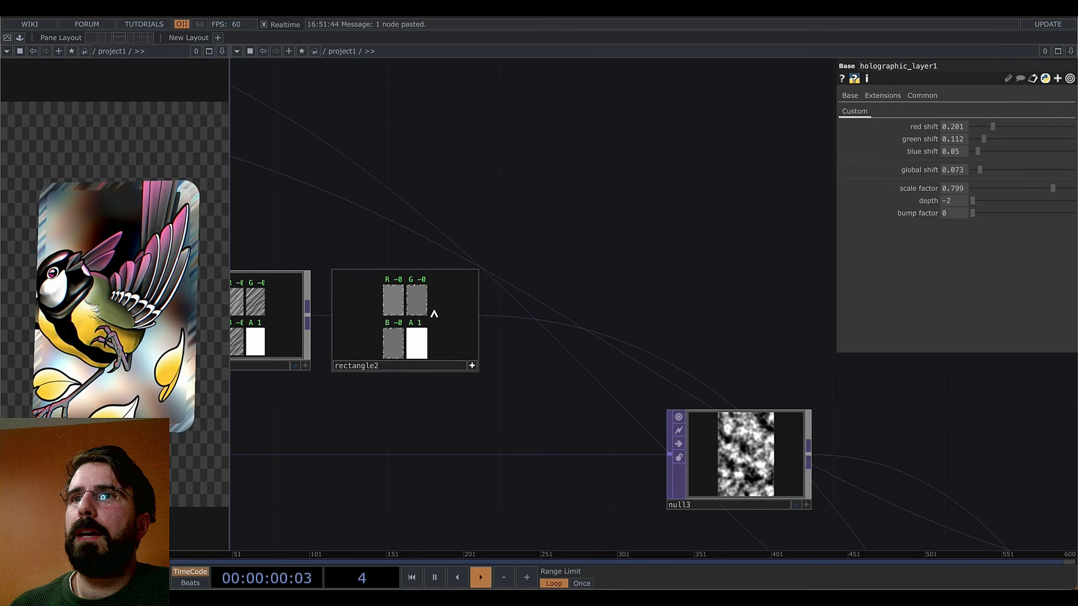
scroll(389, 298, up, 10)
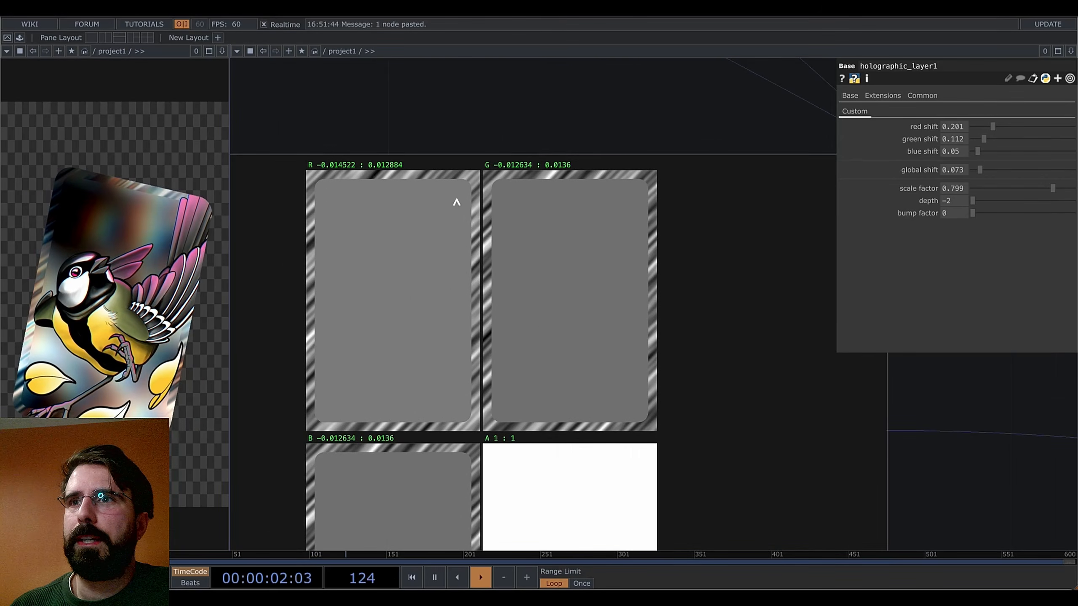
scroll(372, 360, down, 10)
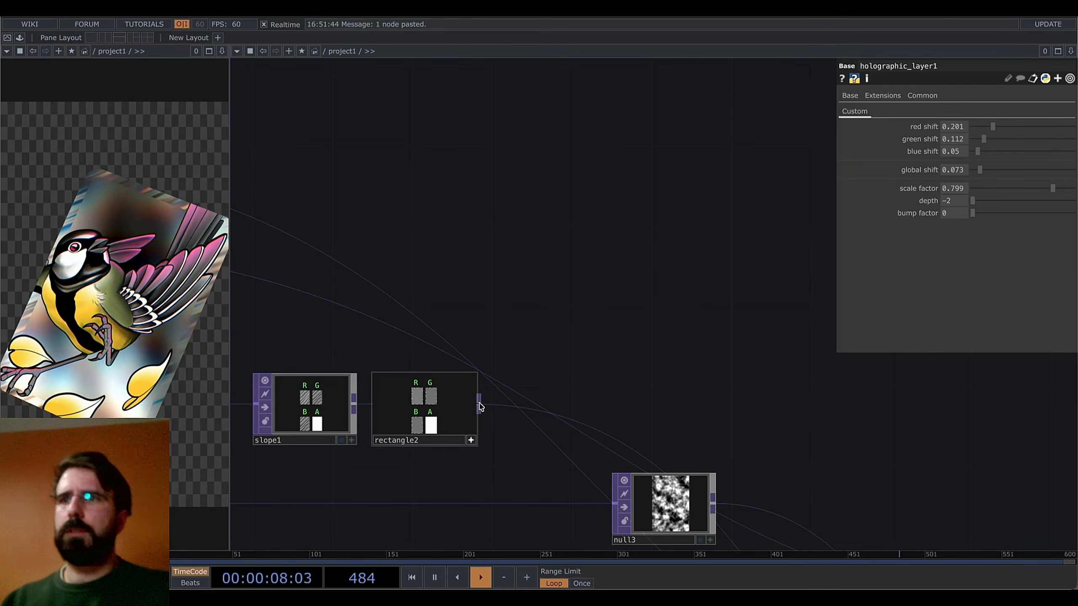
Add a Noise TOP, noise4, and move it up beside the rectangle nodes
right_click(477, 404)
text(noi)
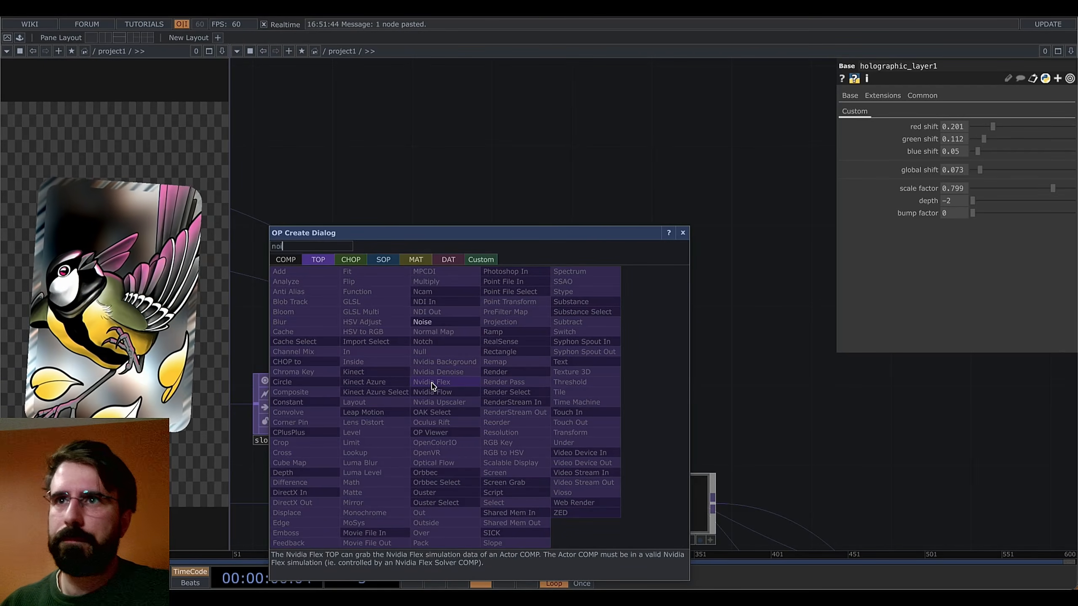
click(450, 322)
click(541, 253)
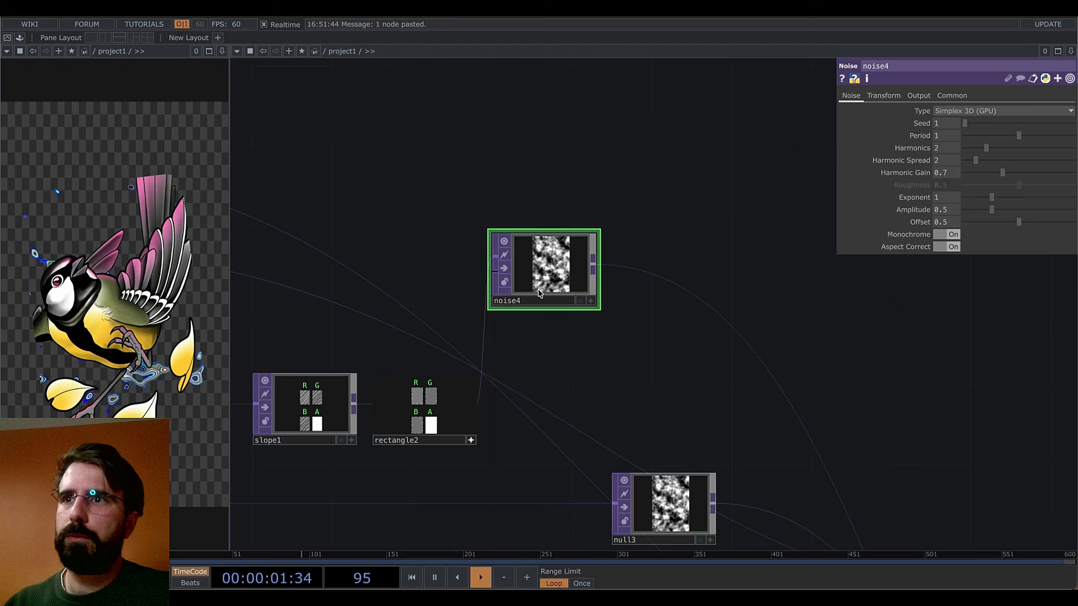
click(477, 404)
click(733, 326)
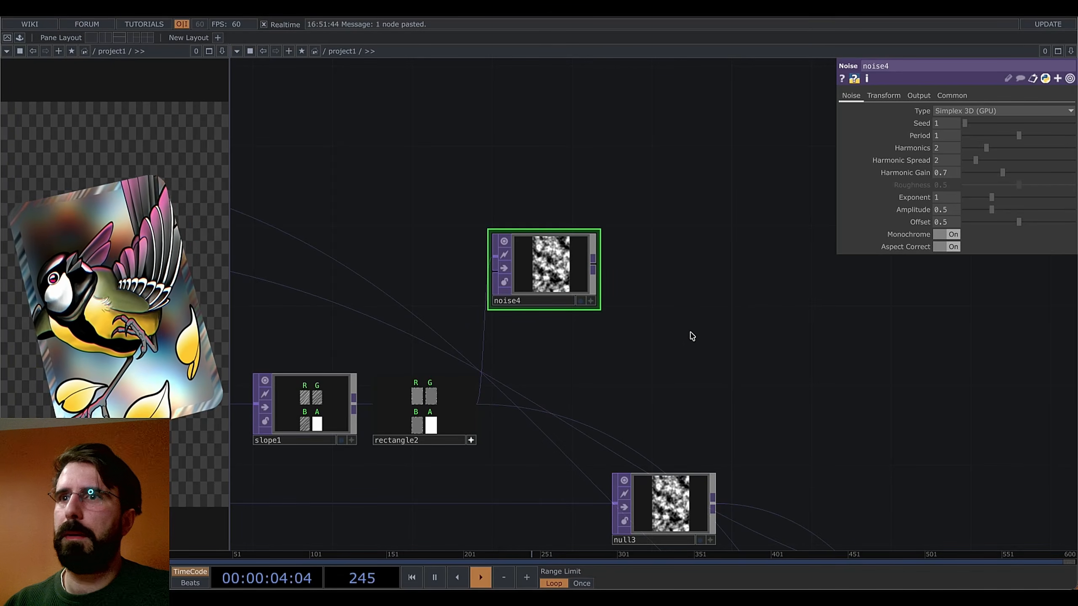
drag(510, 246, 430, 205)
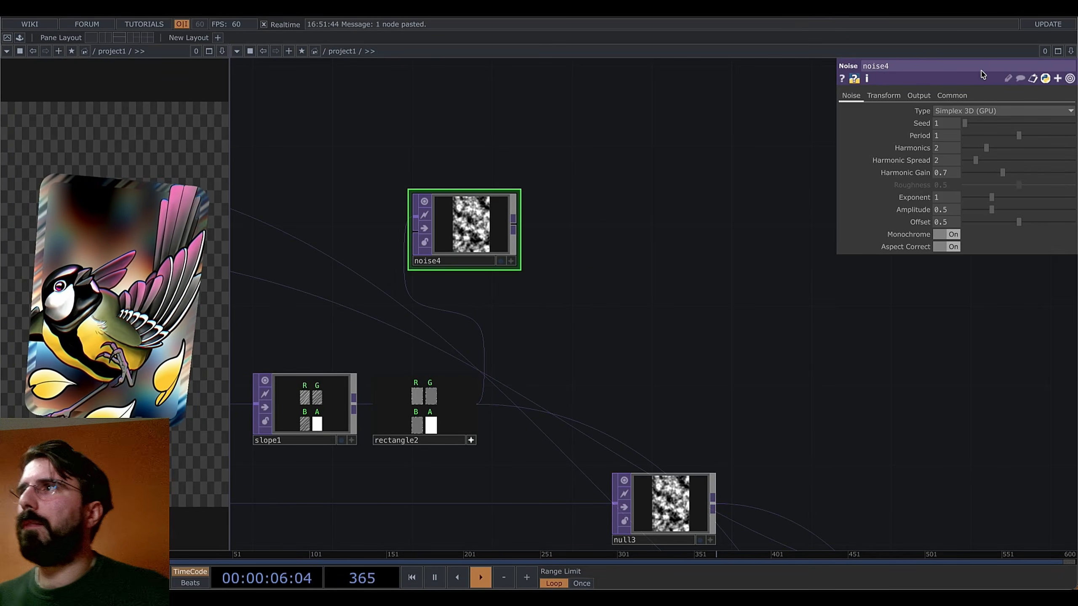
Give noise4 a custom output resolution of 1024 x 1024
click(952, 96)
click(1019, 111)
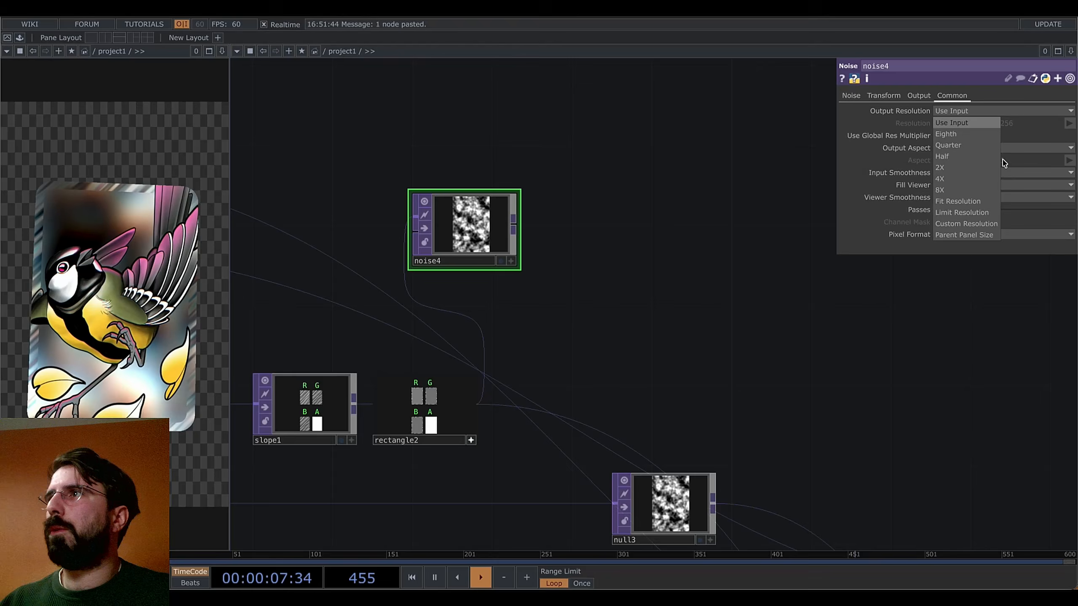
click(971, 223)
click(1069, 123)
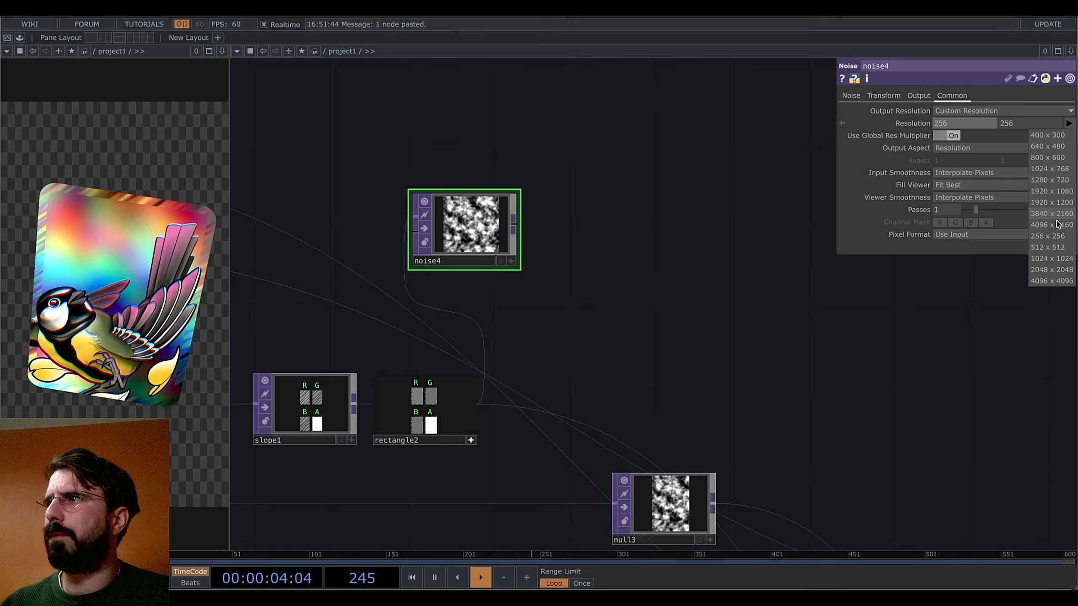
click(1052, 258)
Add a Limit TOP, limit1, following noise4's output
key(shift+h)
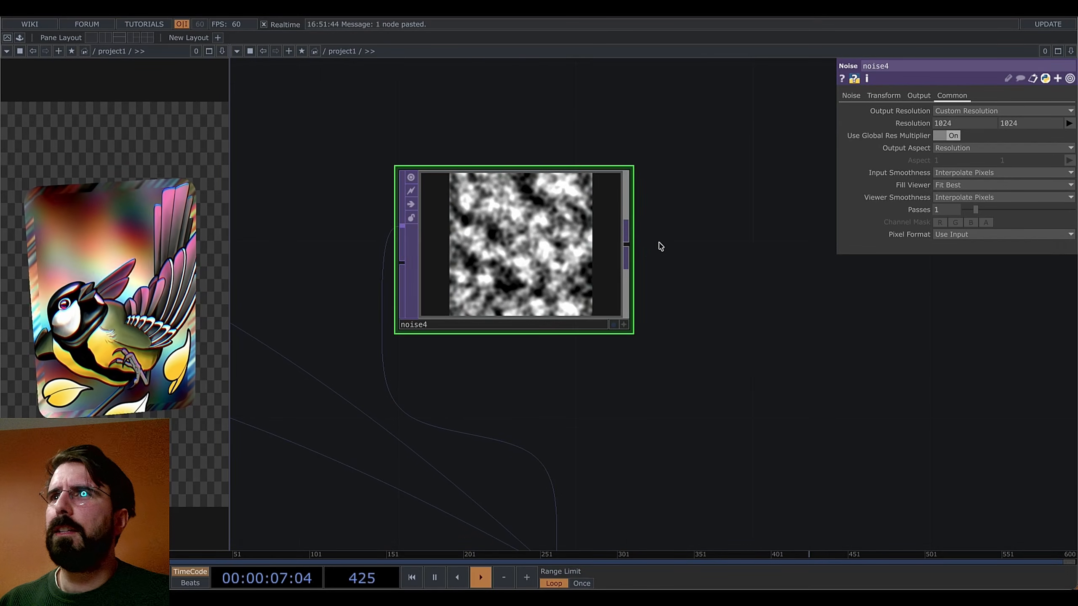
right_click(626, 249)
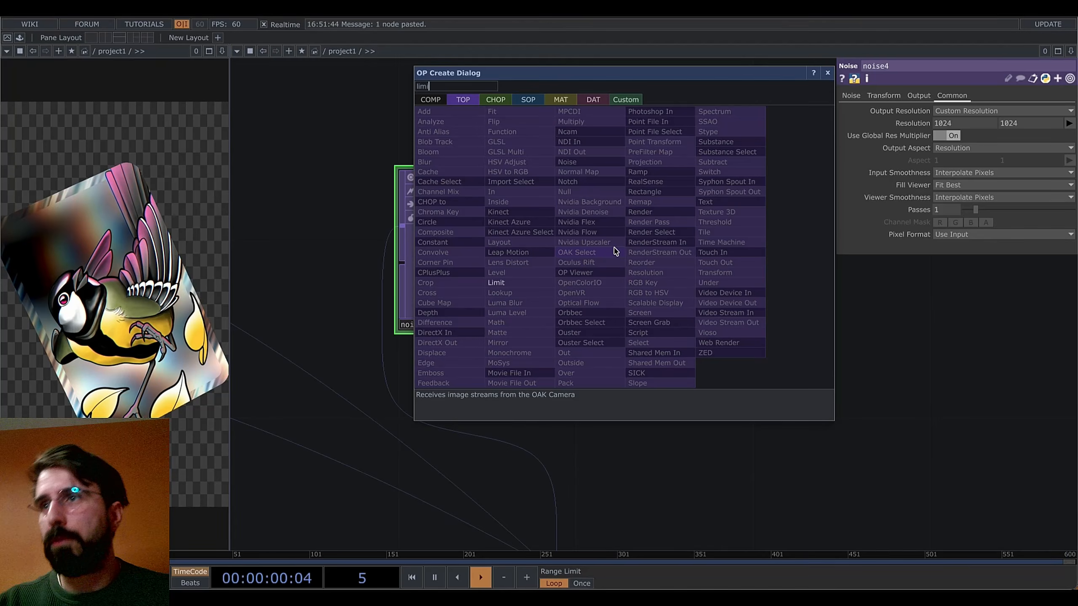
click(501, 242)
click(755, 250)
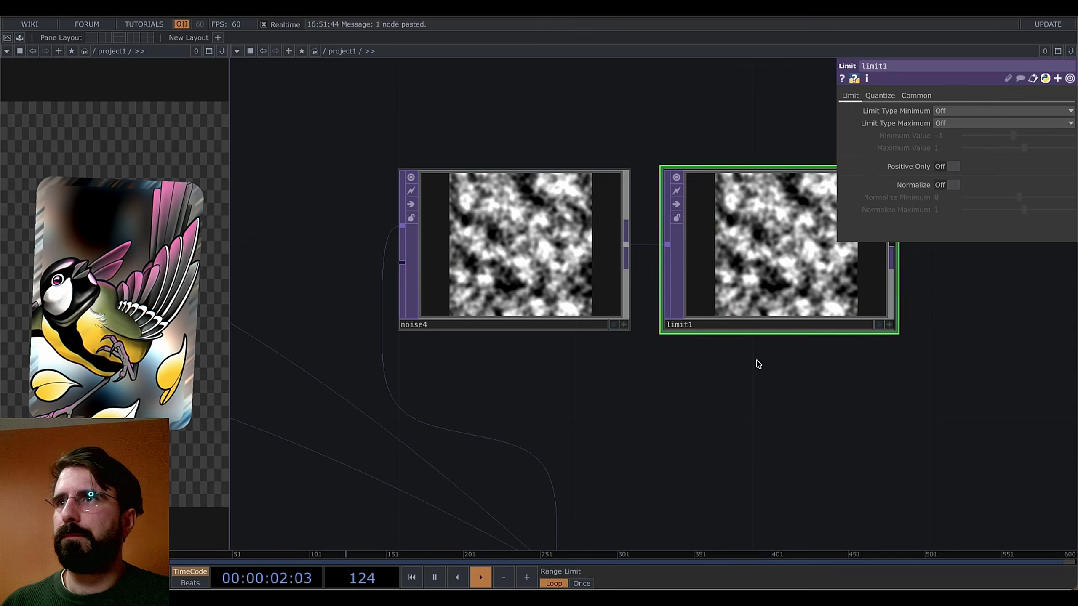
drag(755, 364, 563, 347)
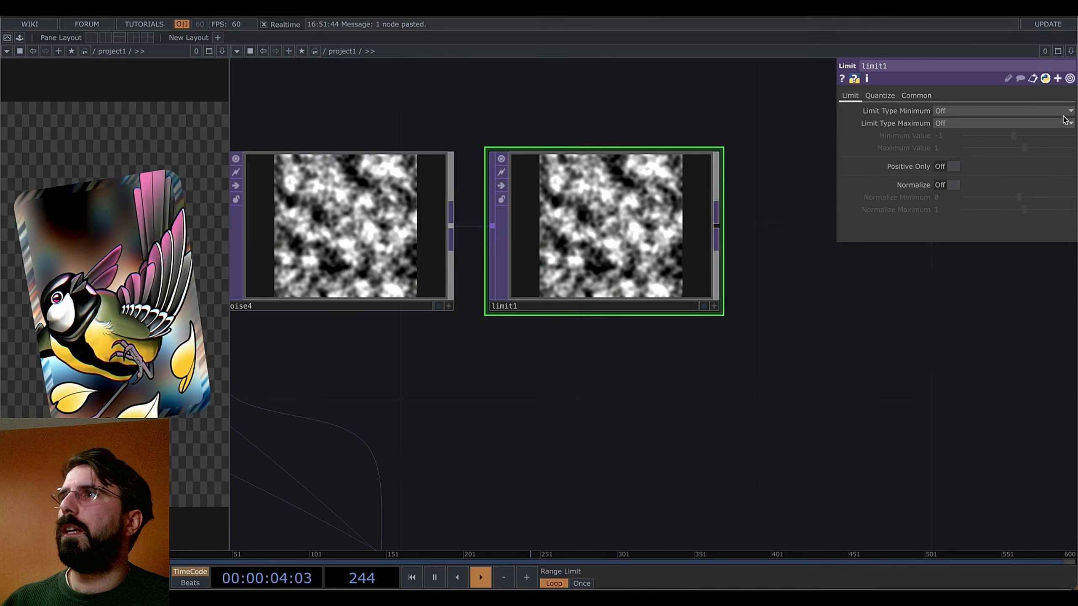
Set limit1's Quantize Position to Round to pixelate the noise
click(891, 100)
click(950, 153)
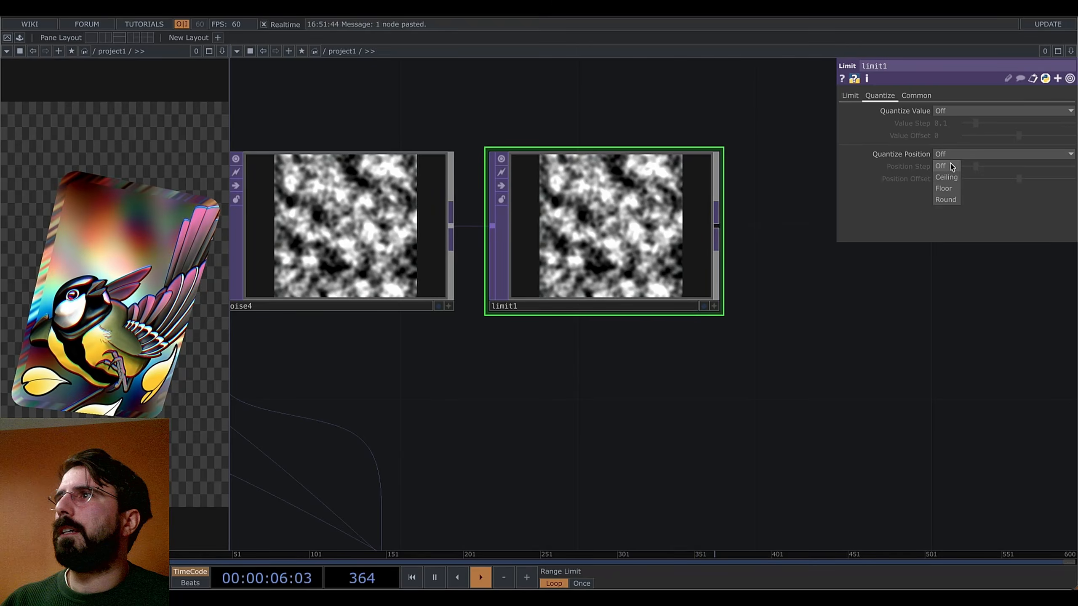
click(946, 200)
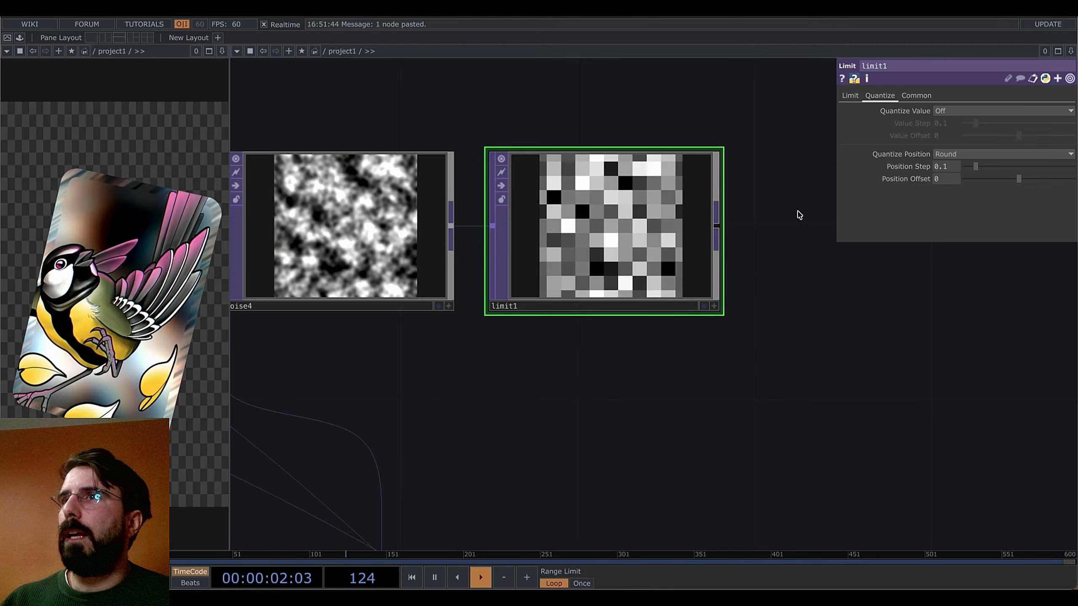
drag(823, 296, 928, 369)
key(Tab)
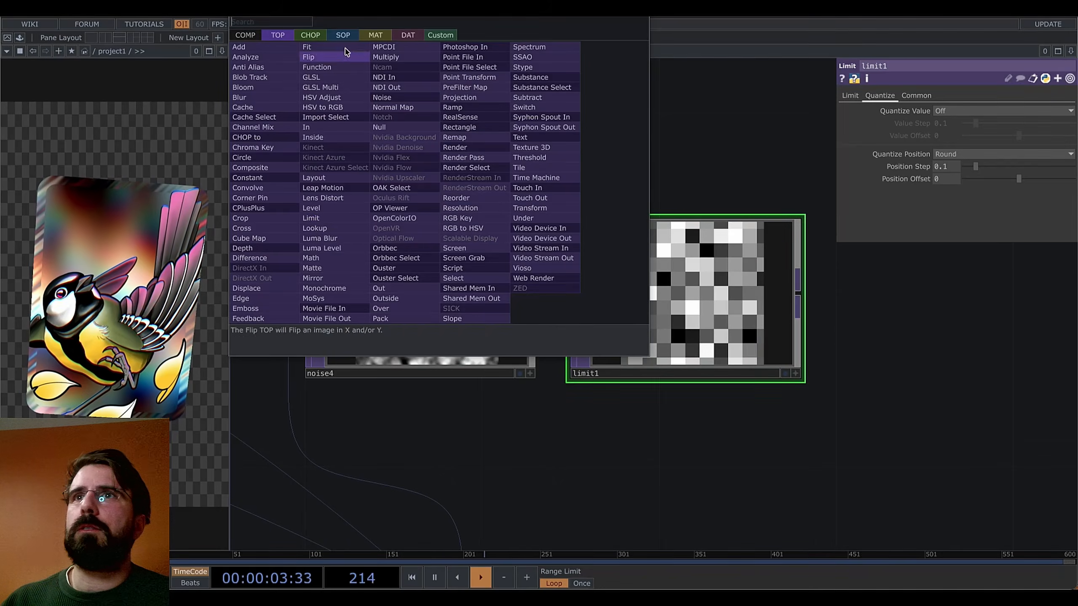
Create a Constant CHOP, constant1, in the network
click(307, 34)
text(cons)
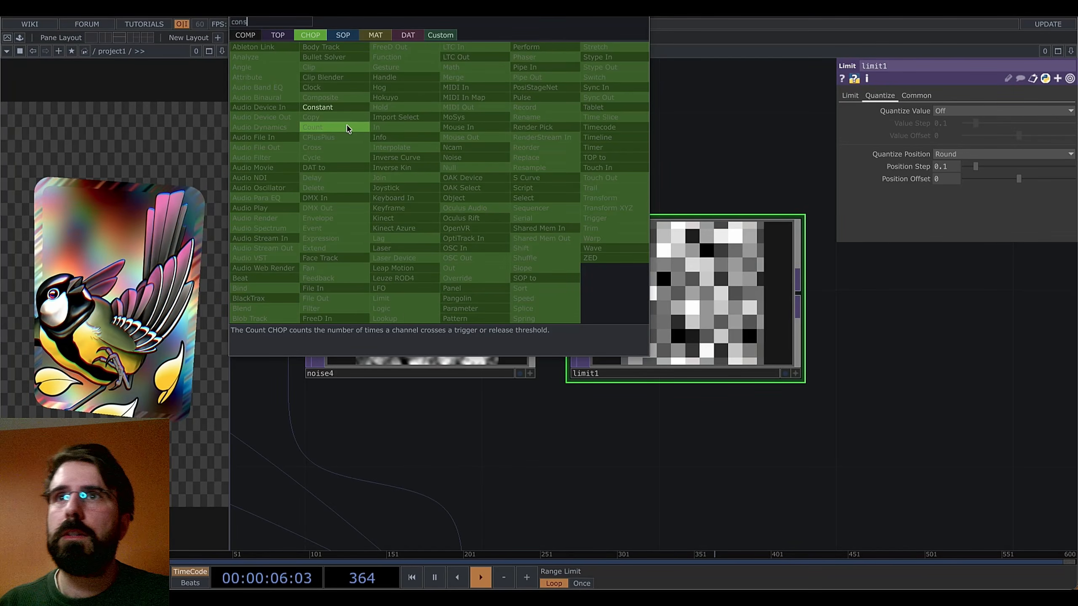
click(319, 107)
click(385, 120)
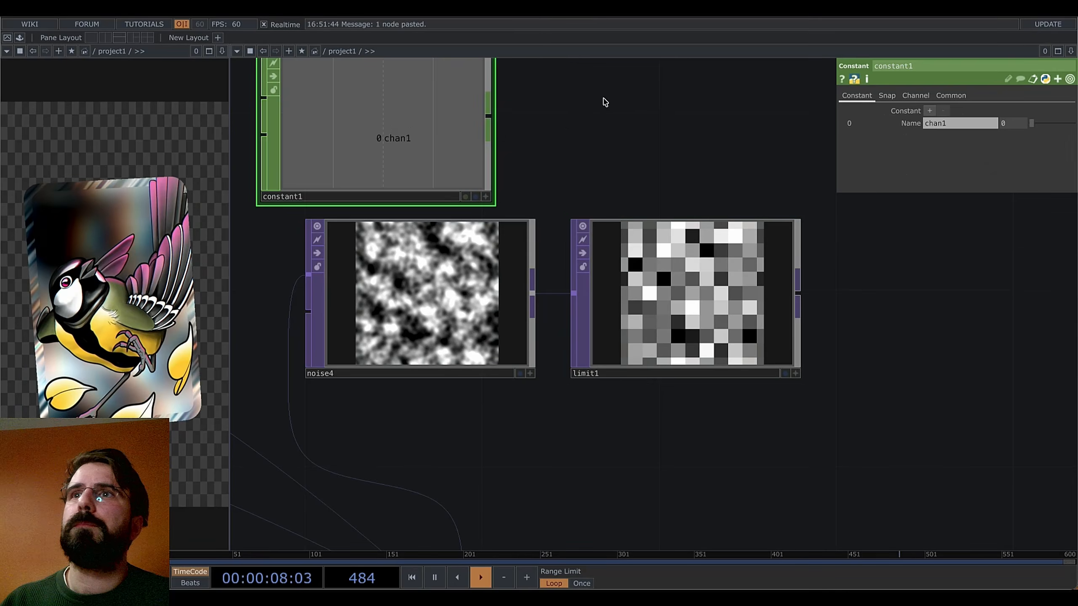
drag(603, 98, 670, 235)
Name constant1's channel 'divisions' with value 50, move it above the noise nodes, and link it to limit1
drag(960, 124, 879, 126)
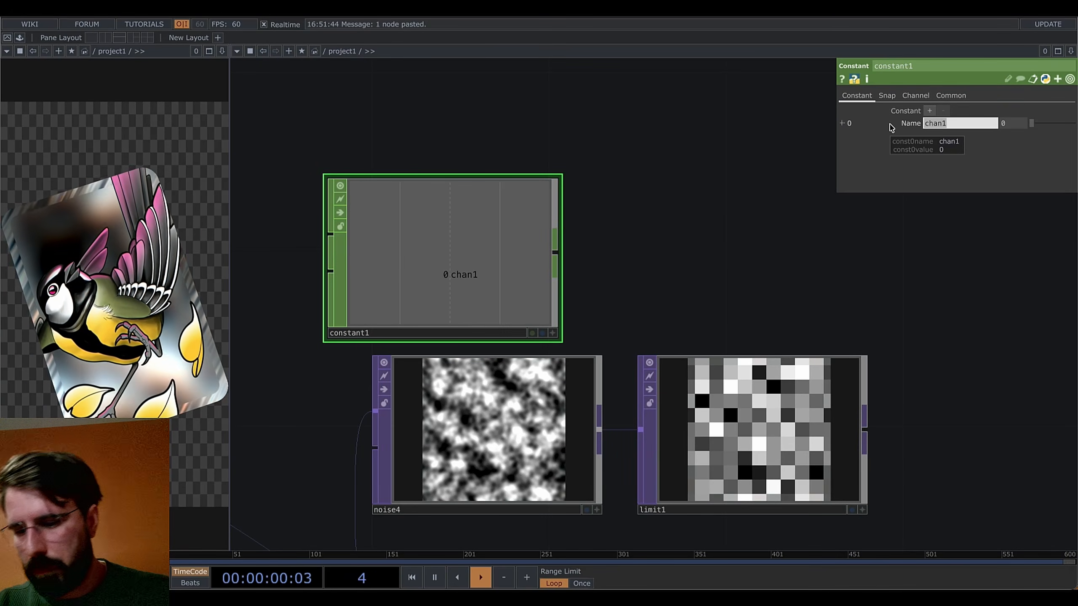
text(divisions)
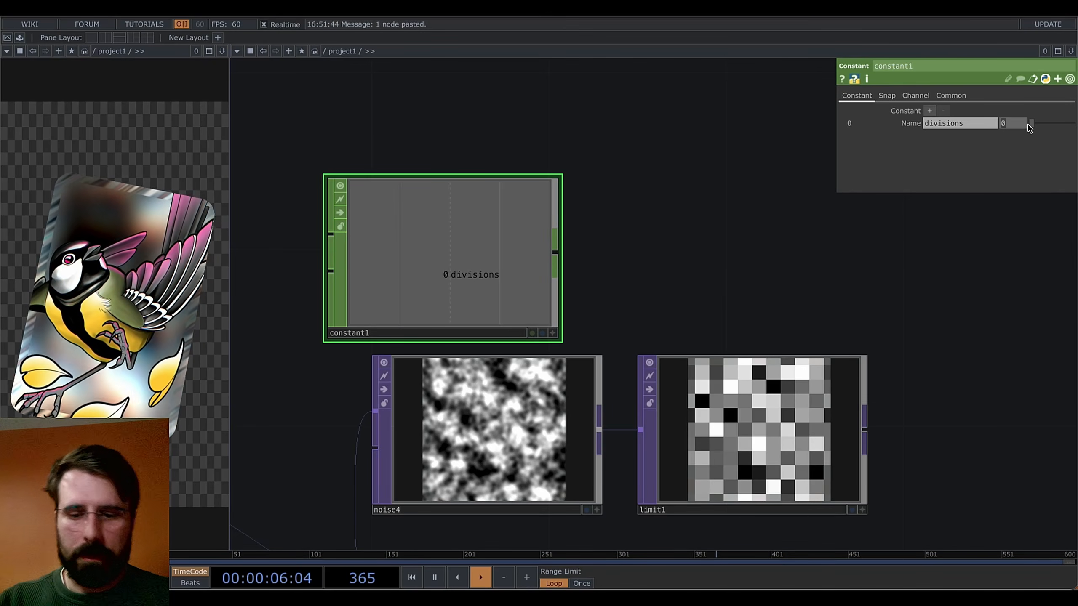
key(Return)
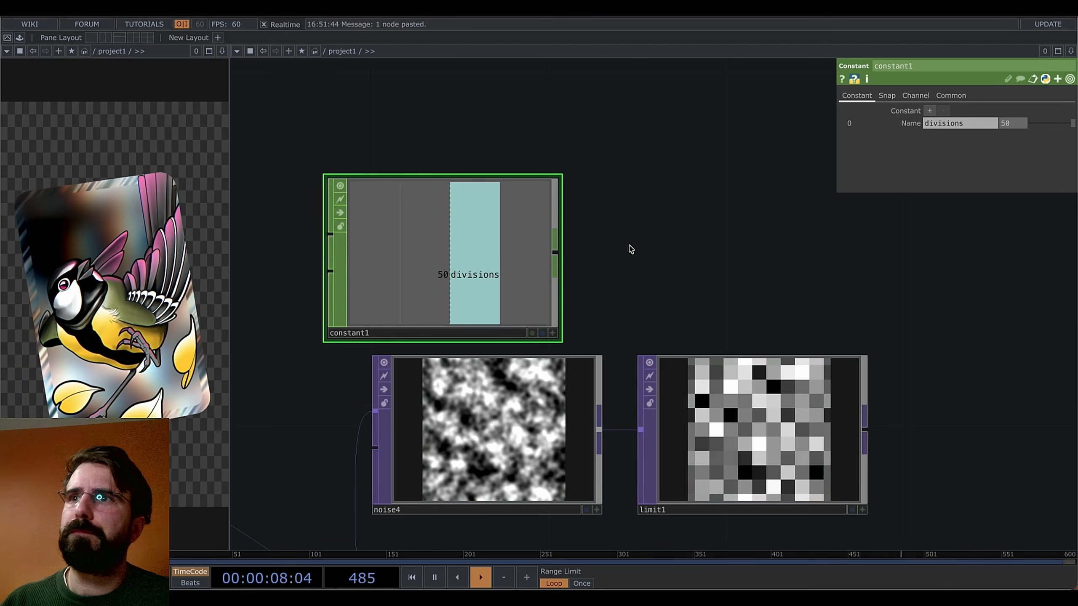
drag(648, 249, 591, 184)
drag(466, 160, 951, 166)
click(661, 291)
Set limit1's Position Step to 1/divisions, evaluating to 0.02
click(949, 162)
click(938, 168)
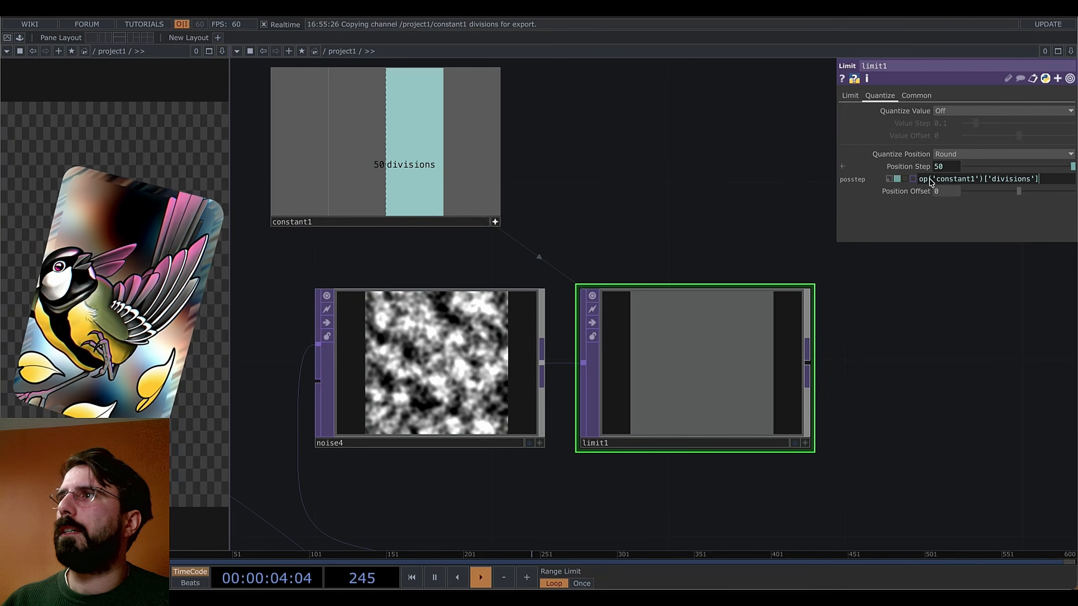
text(1)
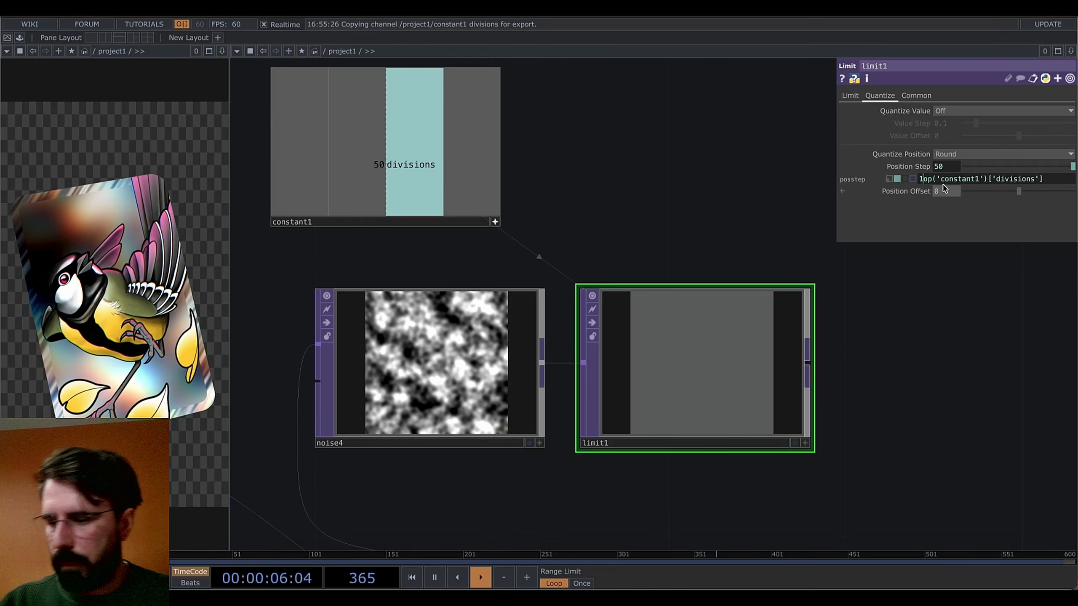
text(/)
key(Return)
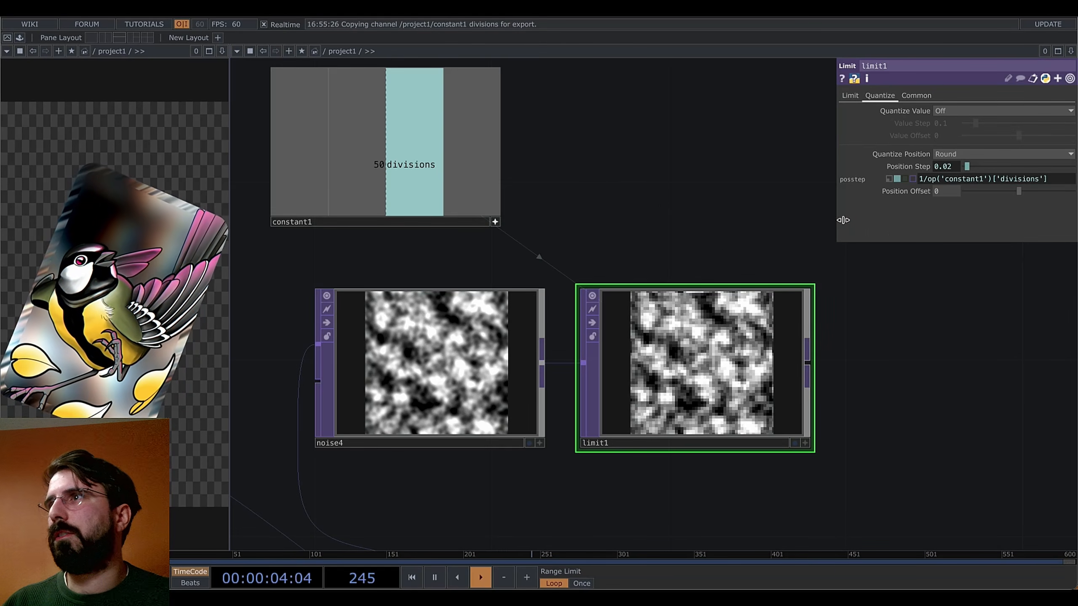
Make limit1's Position Offset reference the step divided by 2, giving 0.01
right_click(954, 168)
click(834, 120)
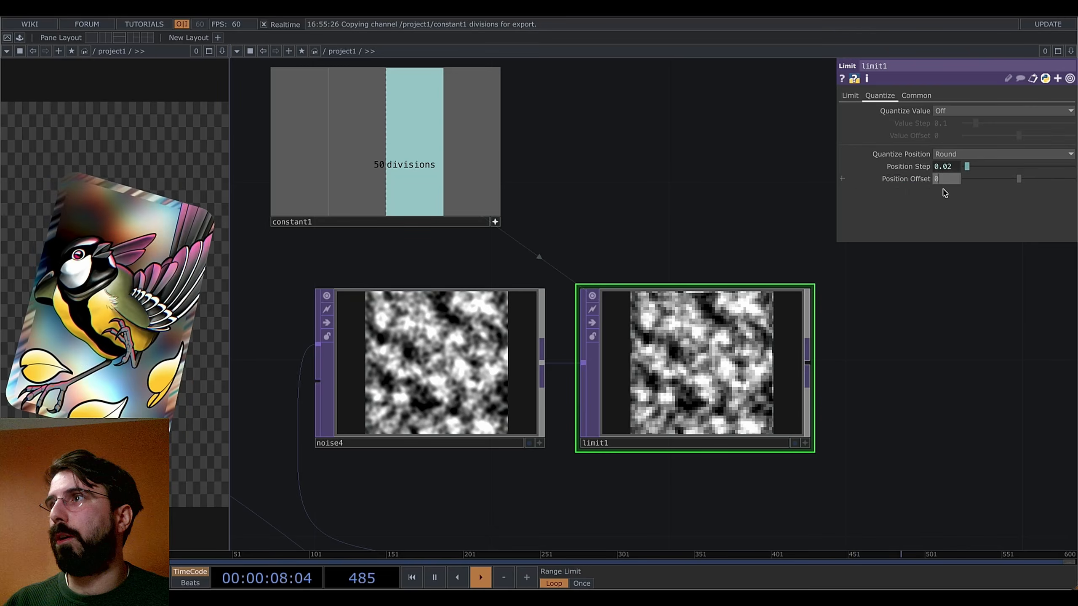
right_click(944, 192)
click(818, 224)
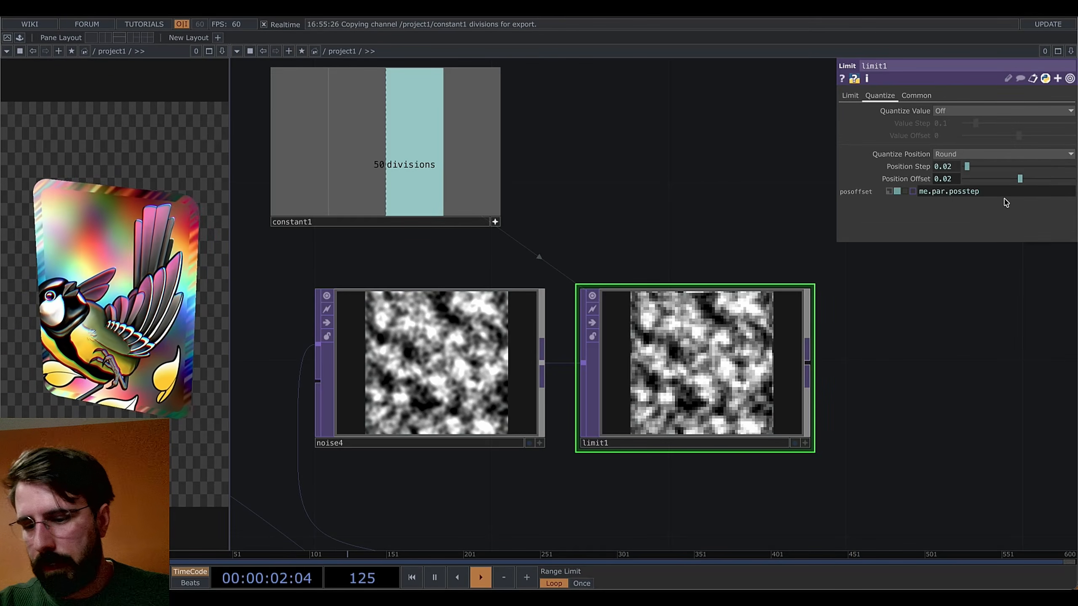
text(/2)
key(Return)
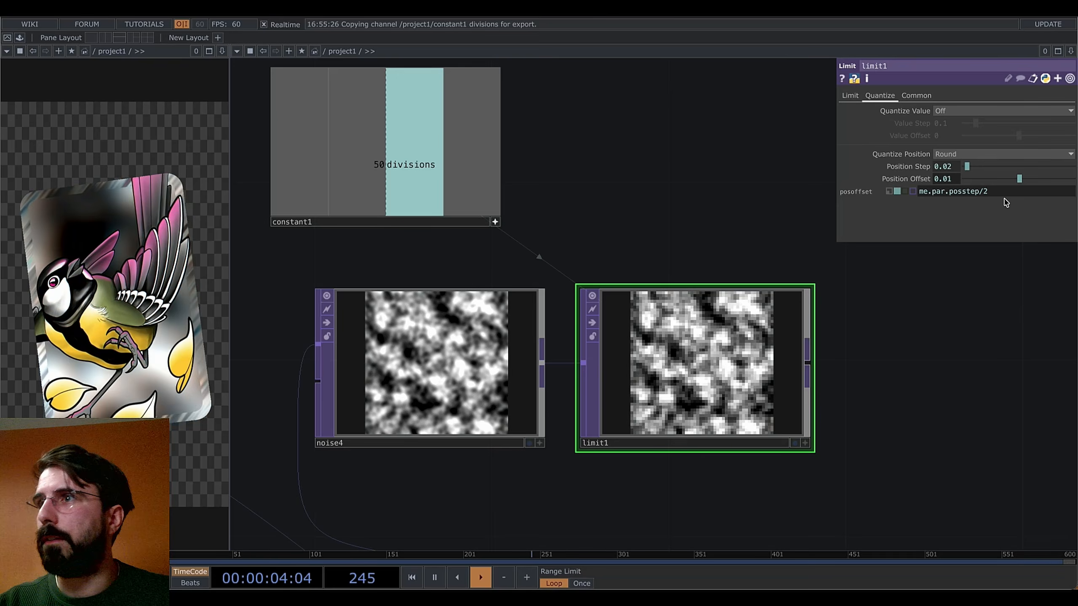
scroll(873, 277, up, 5)
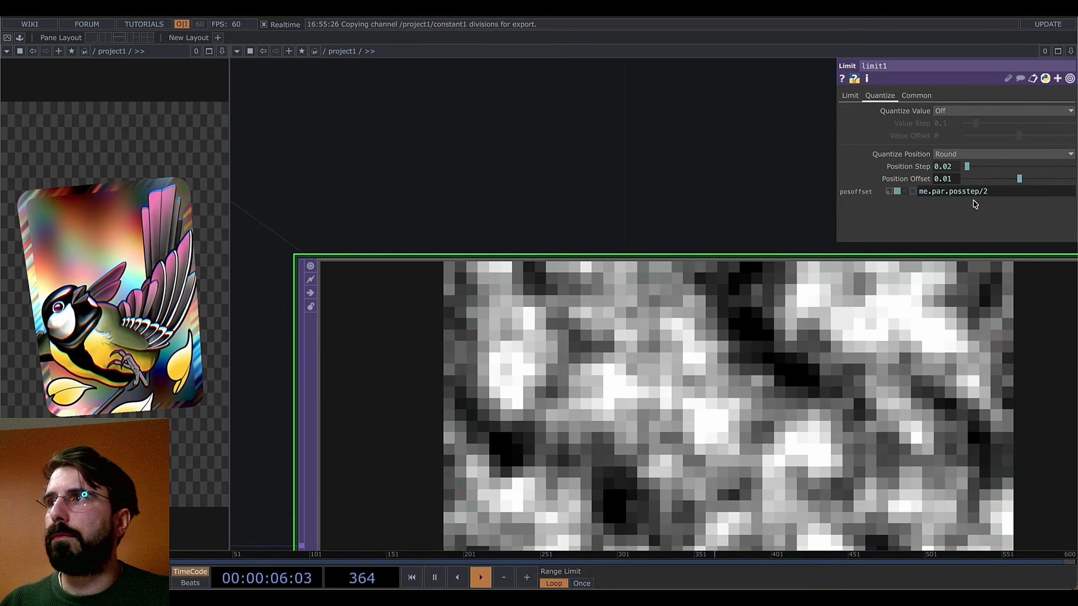
key(BackSpace)
key(Return)
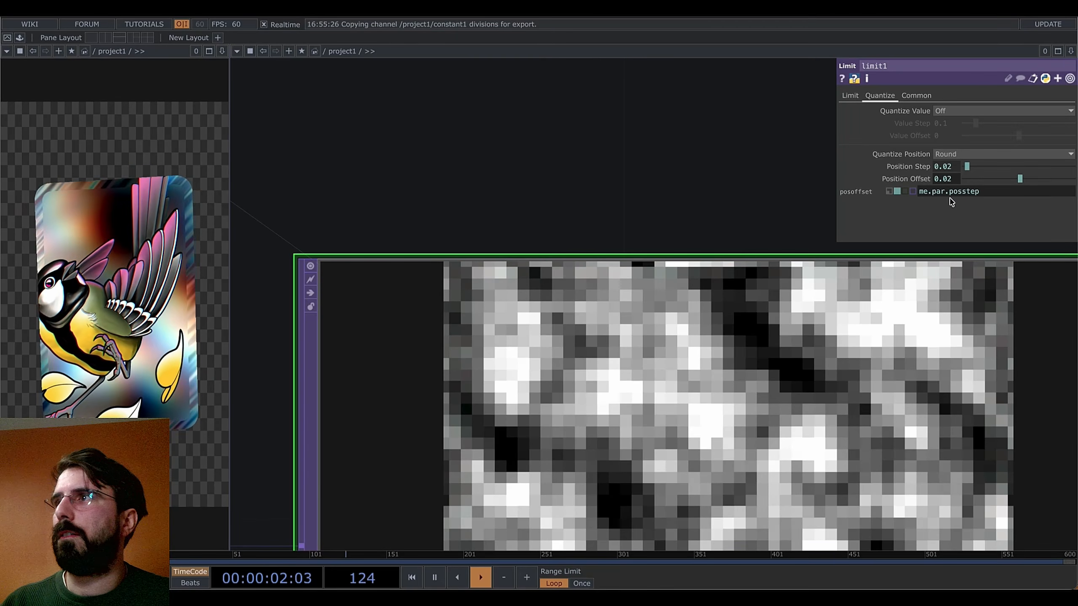
text(/2)
key(Return)
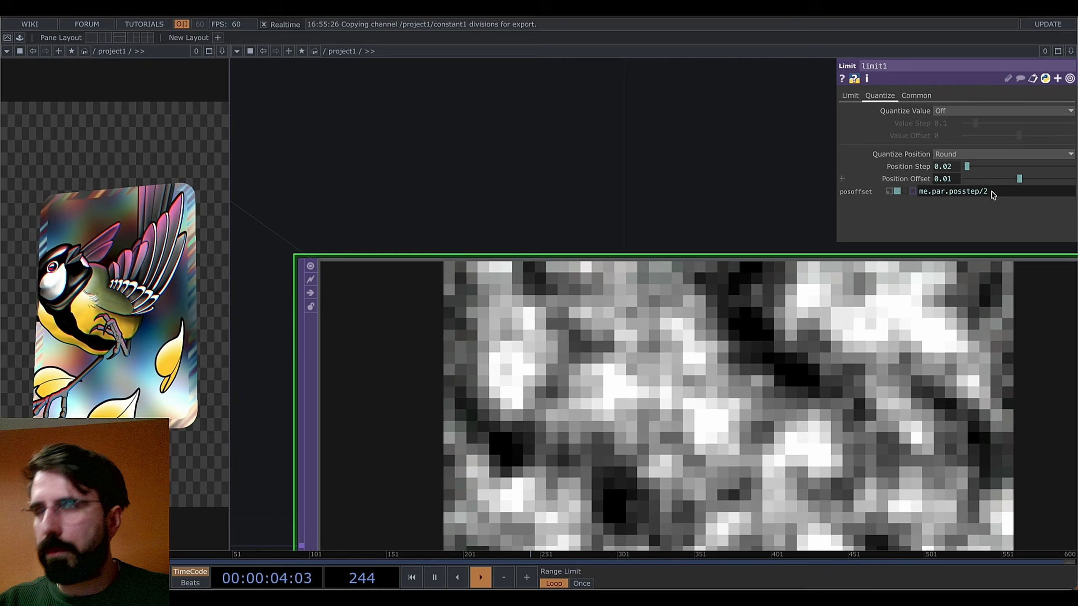
scroll(441, 115, down, 8)
Pan the network to bring noise4, limit1, constant1 and rectangle2 back into view
drag(544, 436, 677, 431)
scroll(637, 431, down, 1)
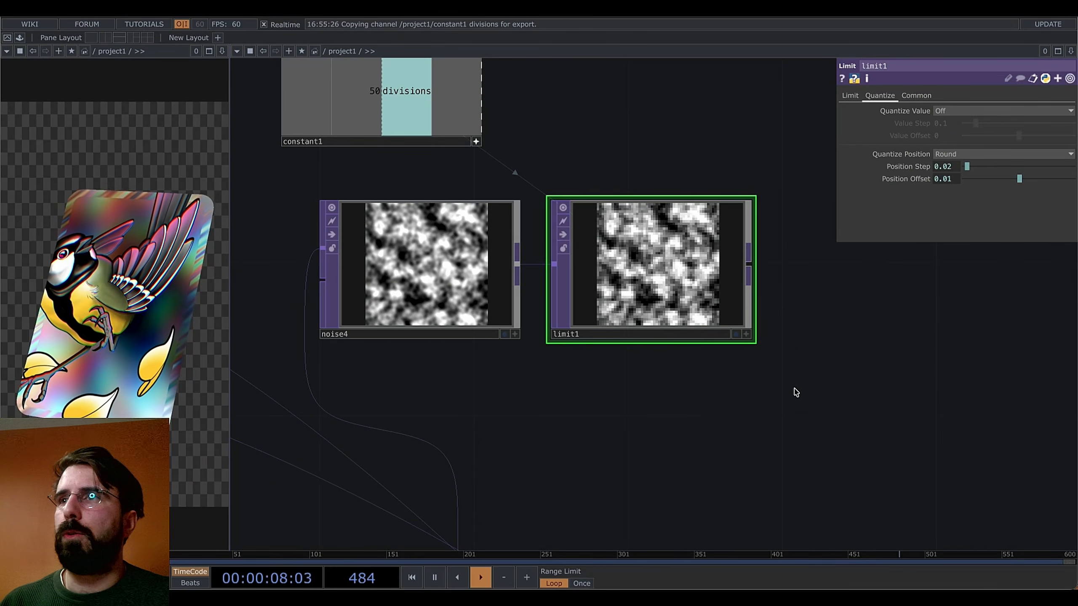
scroll(793, 389, down, 1)
drag(641, 389, 473, 344)
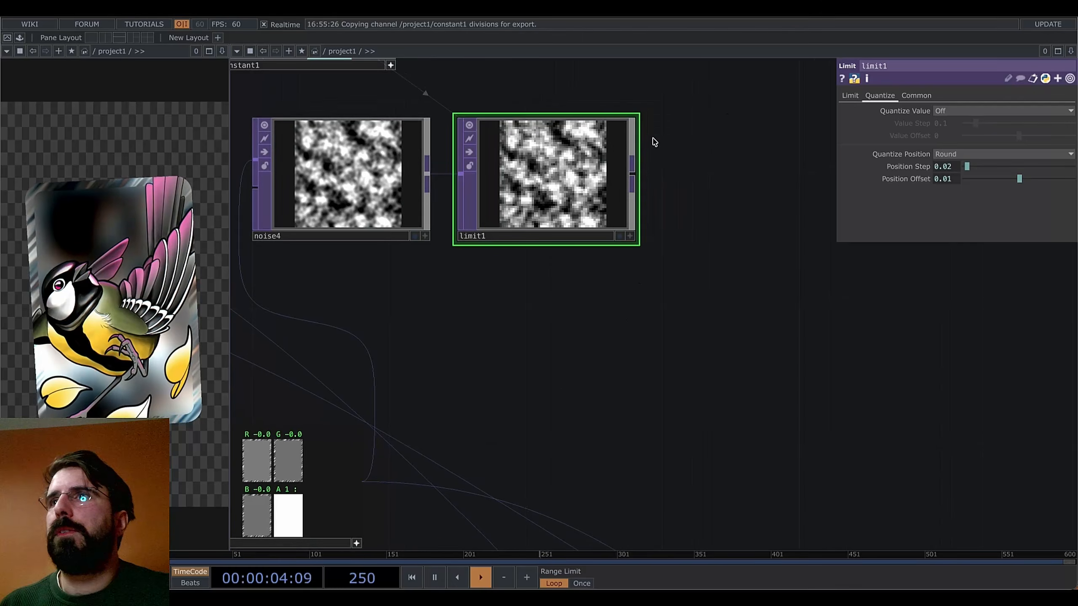
key(Tab)
key(Escape)
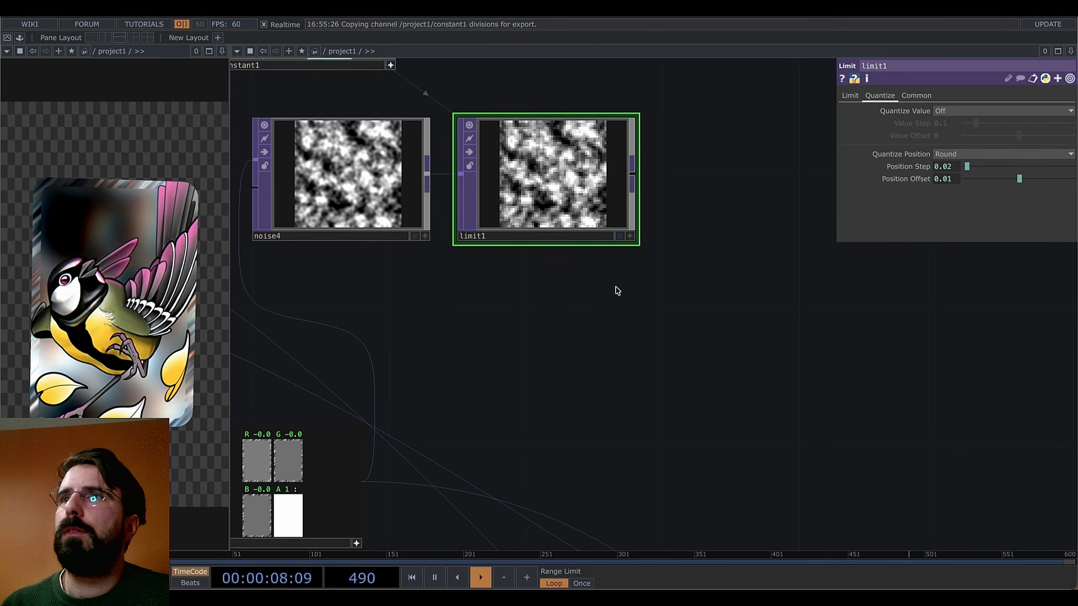
scroll(616, 292, down, 3)
drag(585, 349, 631, 333)
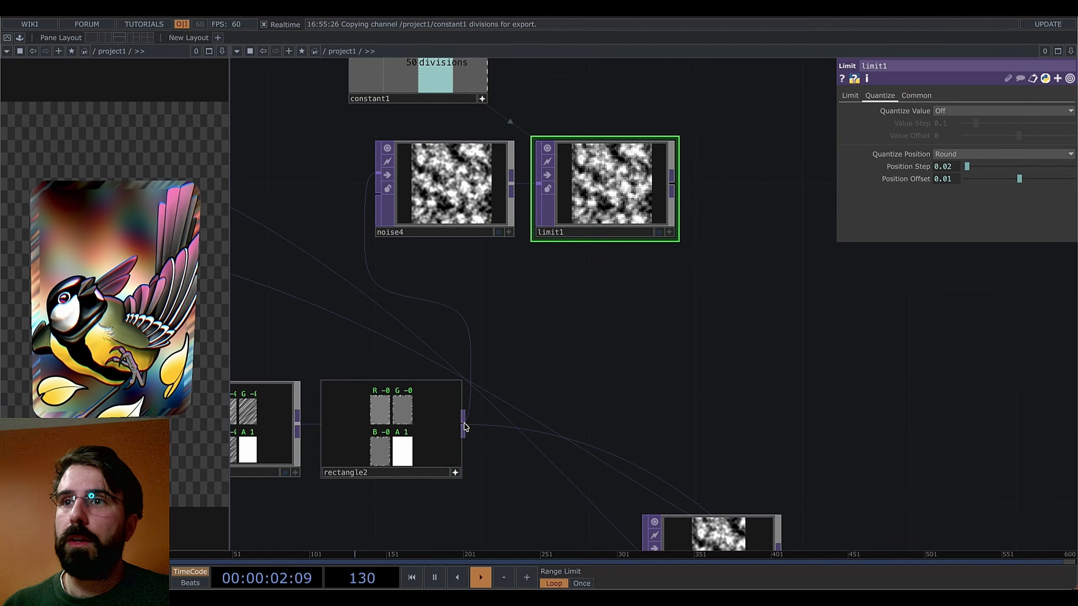
Duplicate rectangle2 as rectangle3 and place it below limit1
click(418, 475)
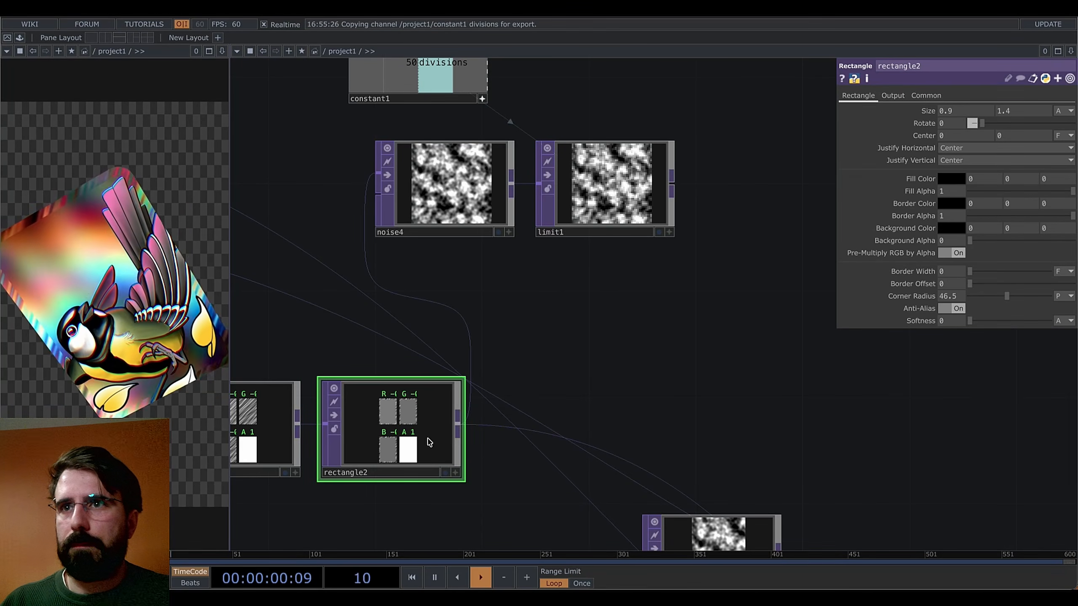
key(ctrl+c)
key(ctrl+v)
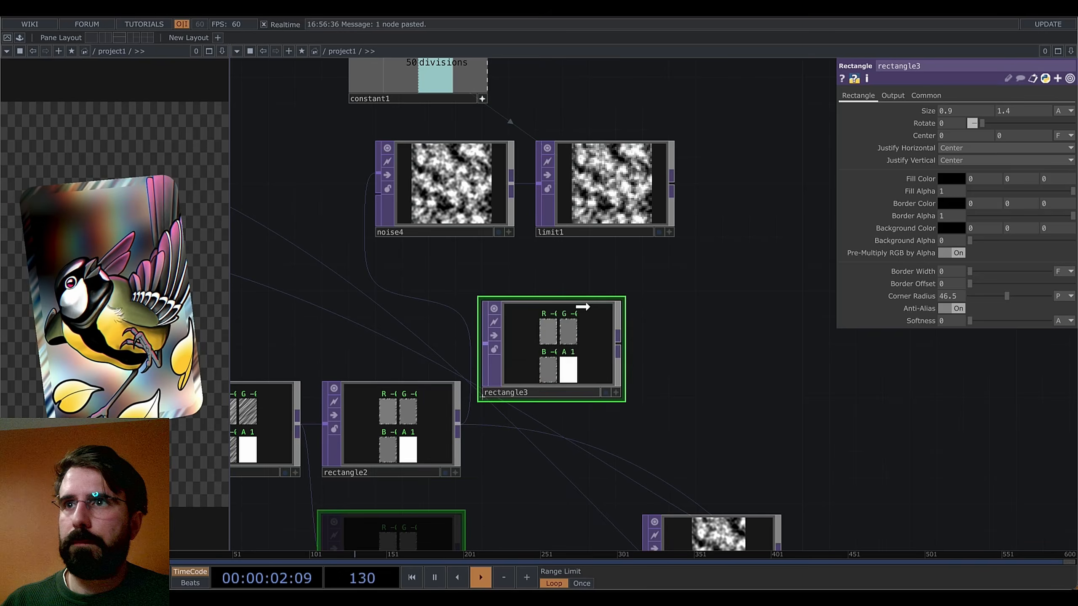
click(638, 290)
drag(726, 363, 676, 439)
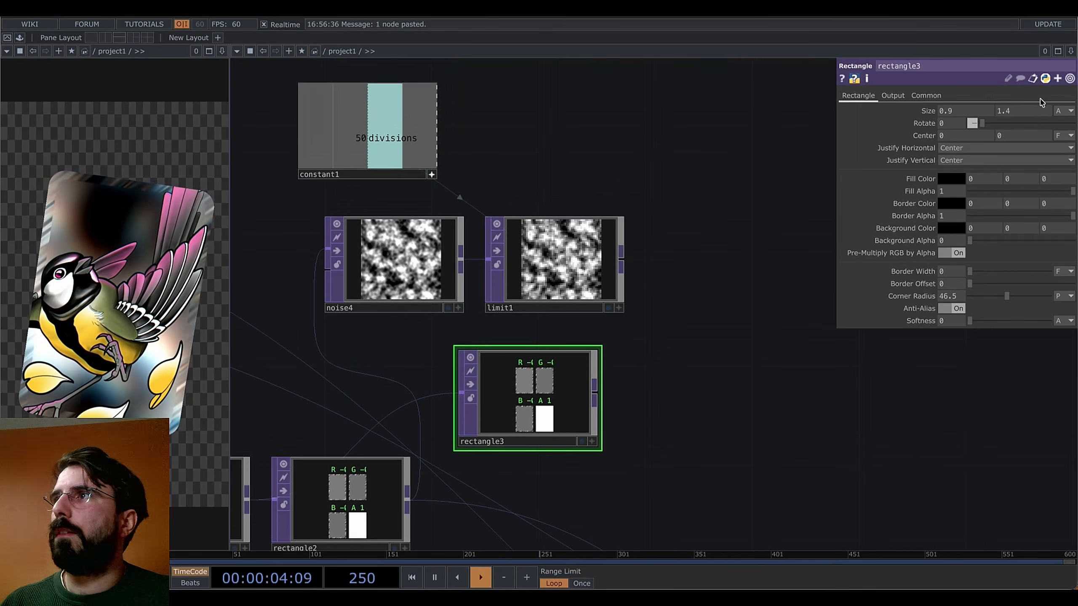
Set rectangle3's Combine with Input to Set Resolution Only and check its preview
click(893, 95)
click(1006, 110)
click(976, 123)
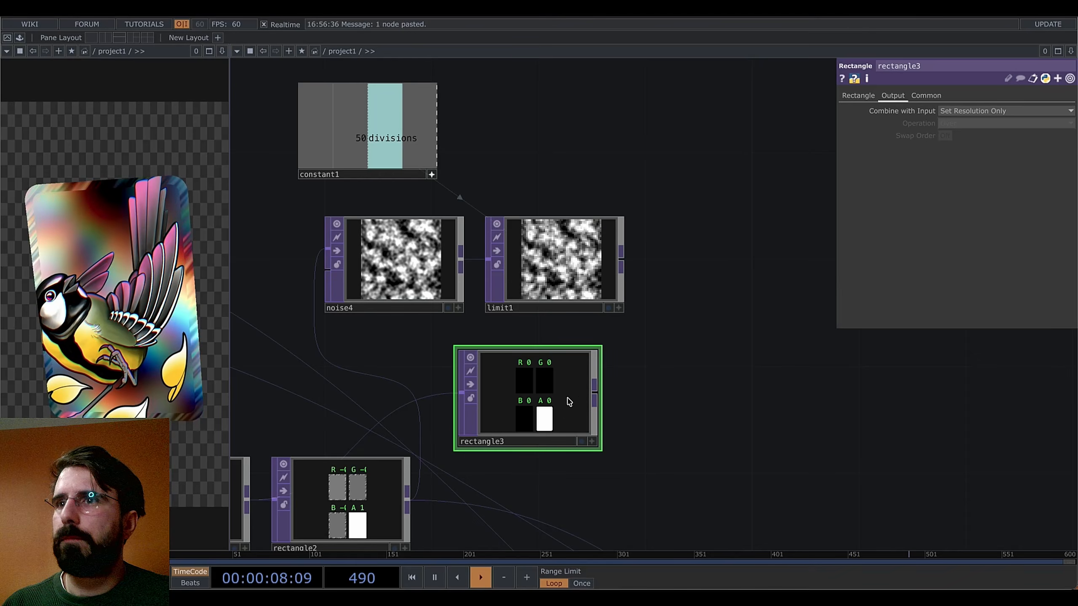
key(a)
key(n)
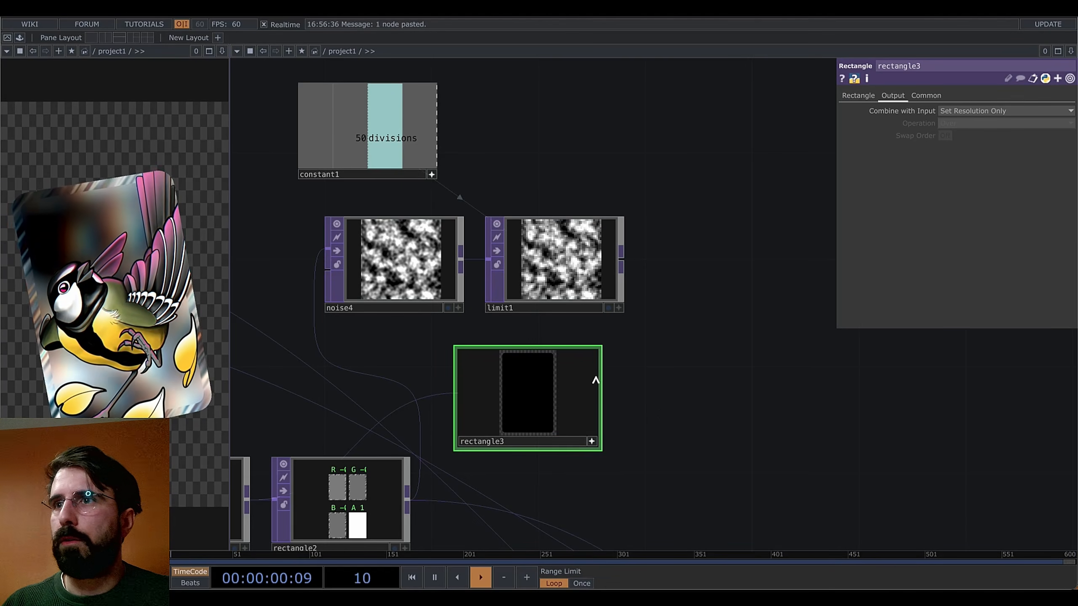
click(592, 442)
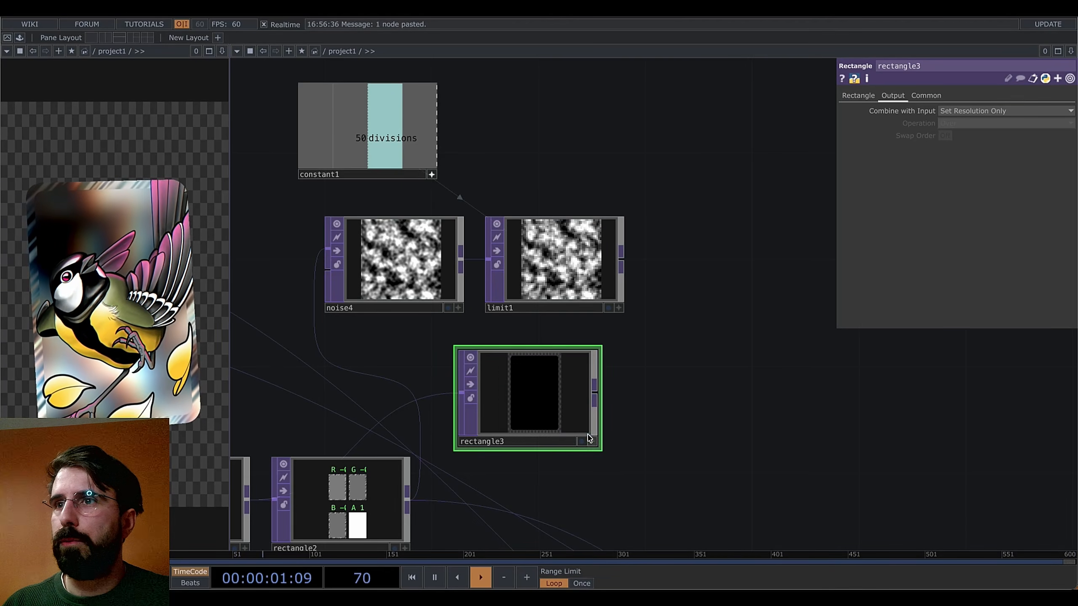
Make rectangle3's fill colour white and move it further right
click(858, 95)
click(952, 186)
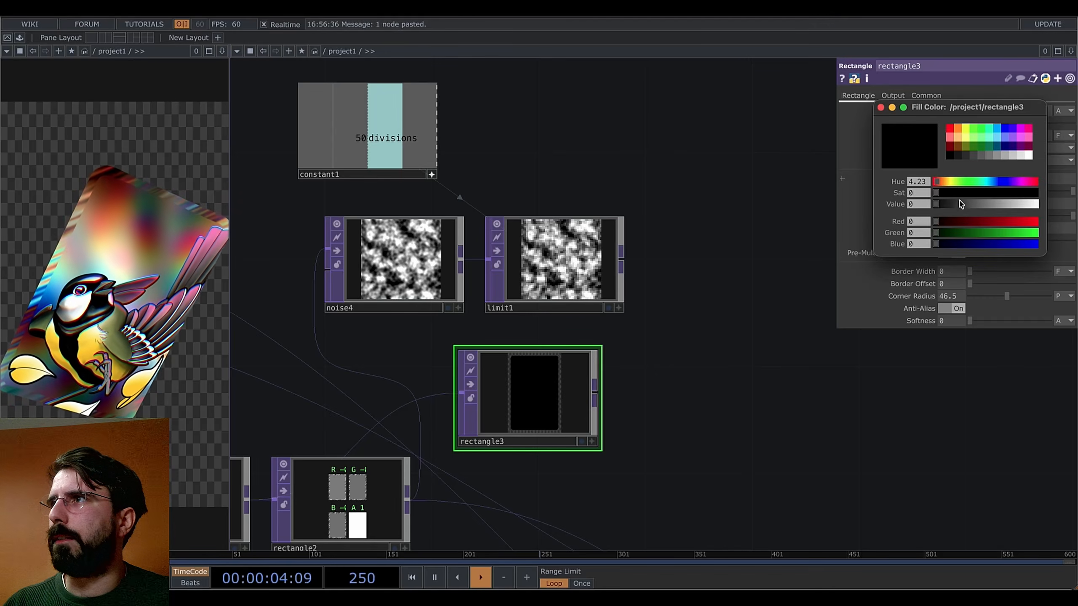
drag(938, 204, 1037, 204)
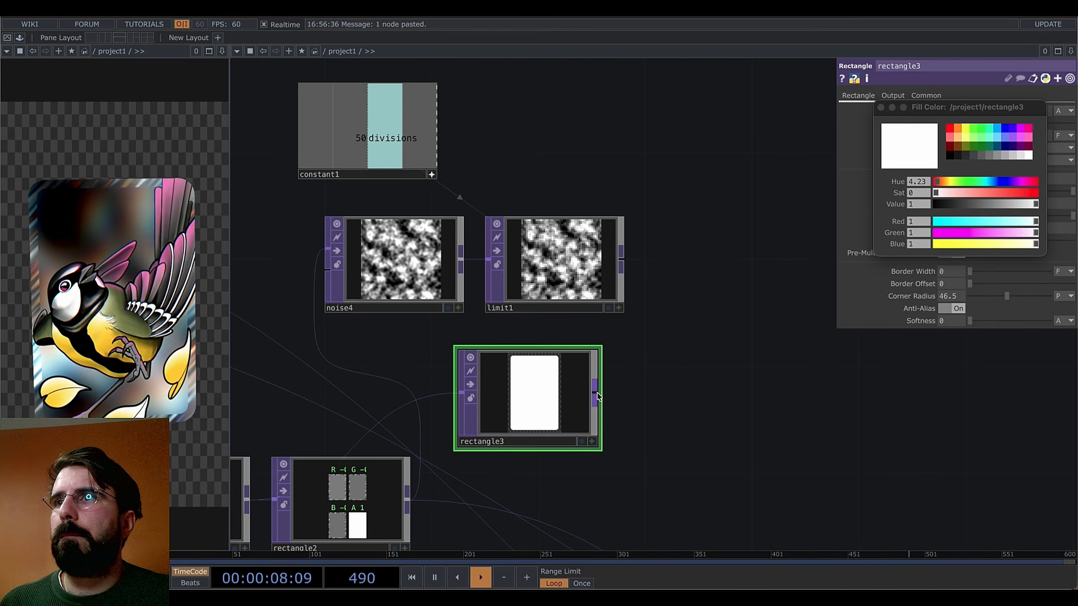
right_click(596, 396)
key(Escape)
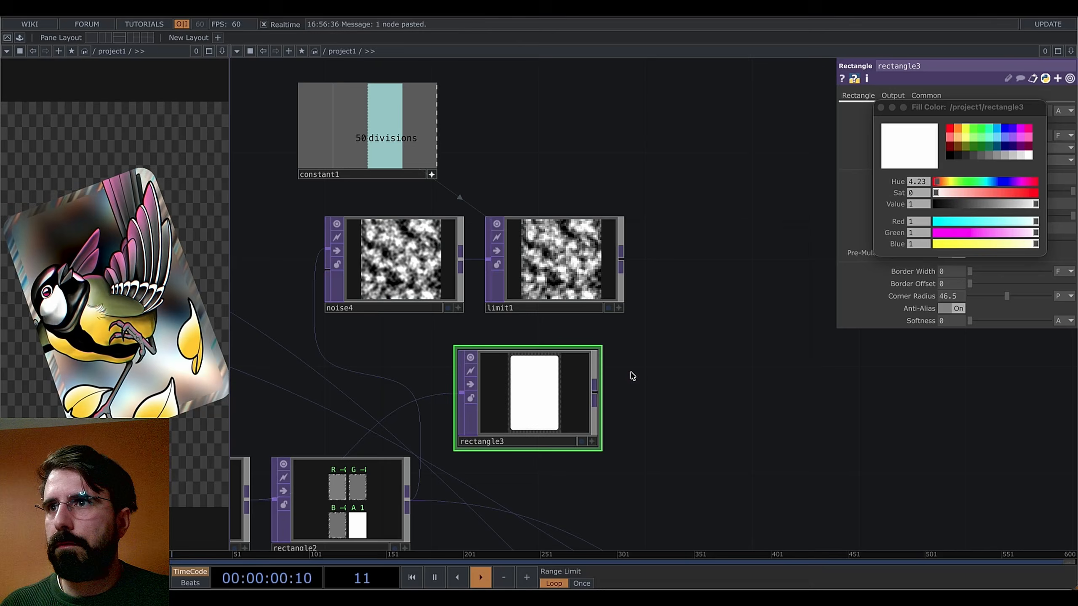
drag(539, 404, 592, 404)
Add a Composite TOP, comp2, after limit1 with rectangle3 as its second input
right_click(623, 258)
text(compo)
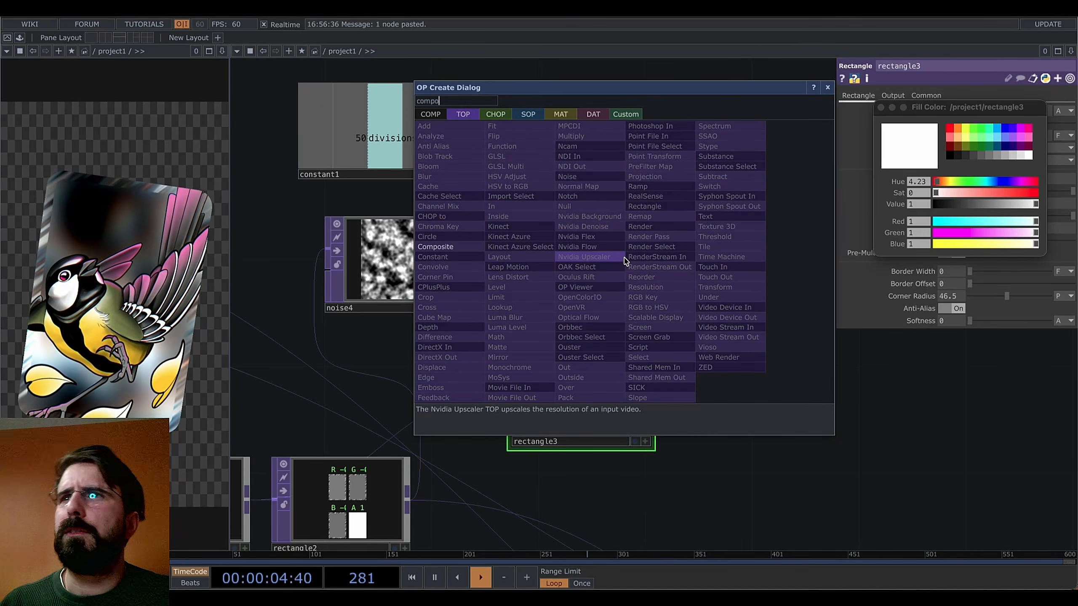
click(460, 247)
click(806, 368)
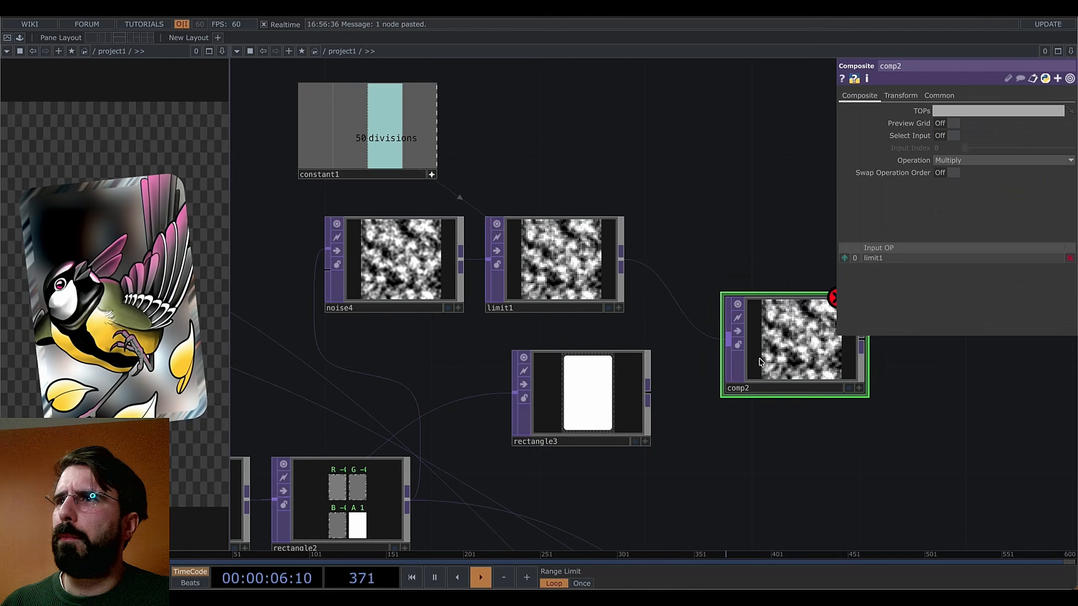
drag(646, 398, 754, 361)
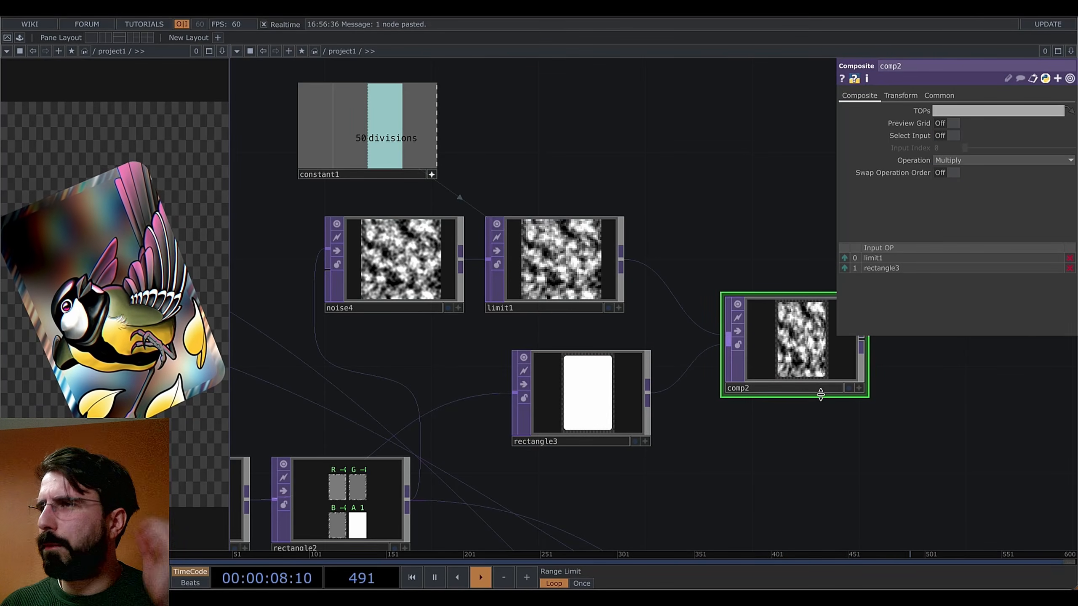
Set comp2's Fixed Layer to Input 2 so it matches the rectangle's size
click(900, 96)
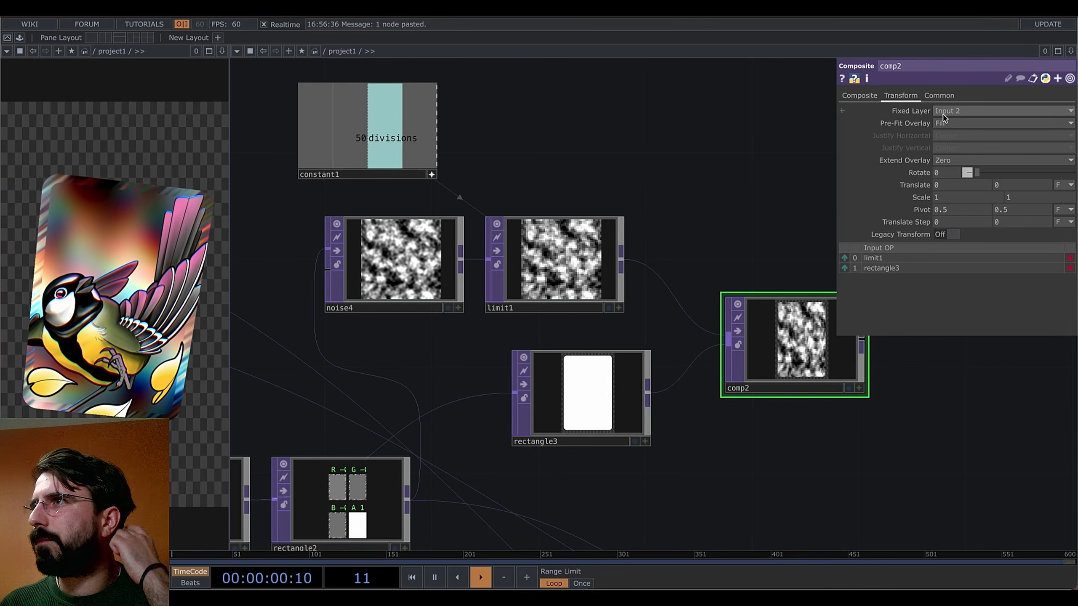
click(947, 123)
click(947, 123)
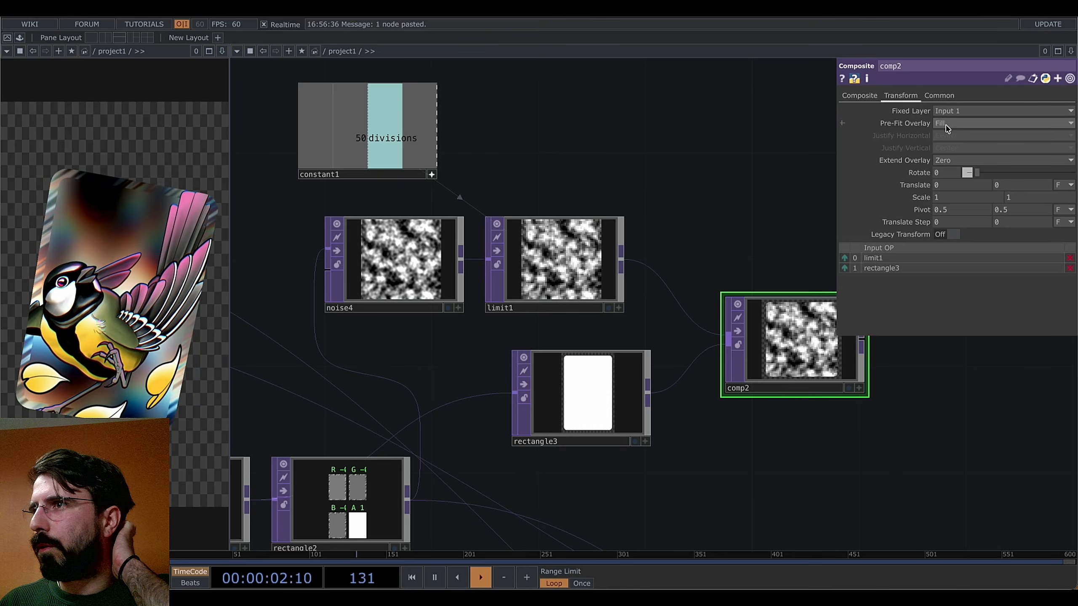
click(946, 112)
click(944, 136)
drag(703, 240, 614, 207)
scroll(706, 341, up, 3)
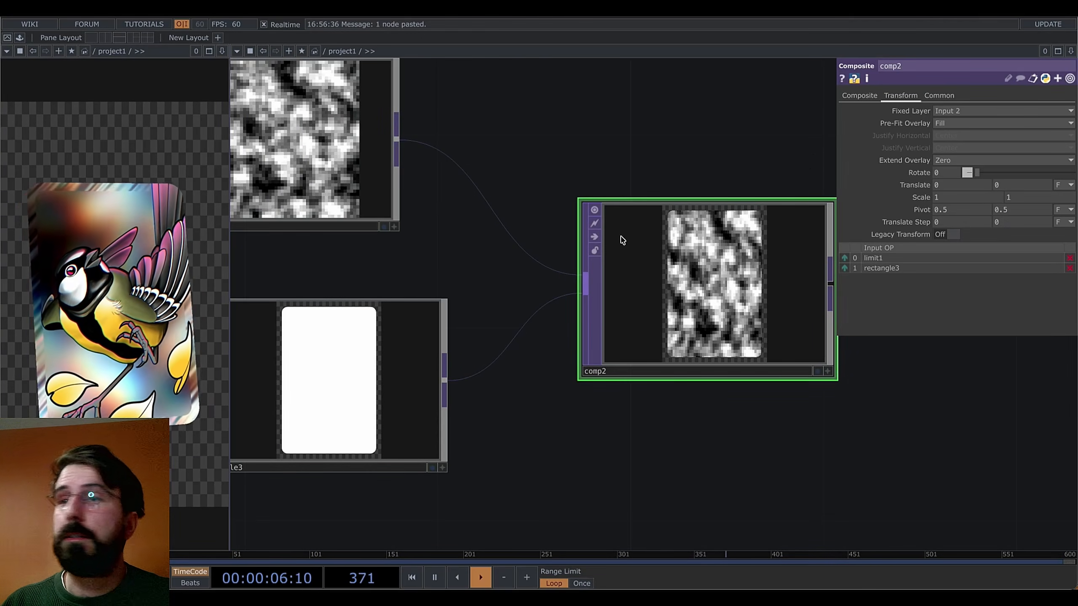
scroll(692, 233, down, 4)
scroll(693, 244, up, 2)
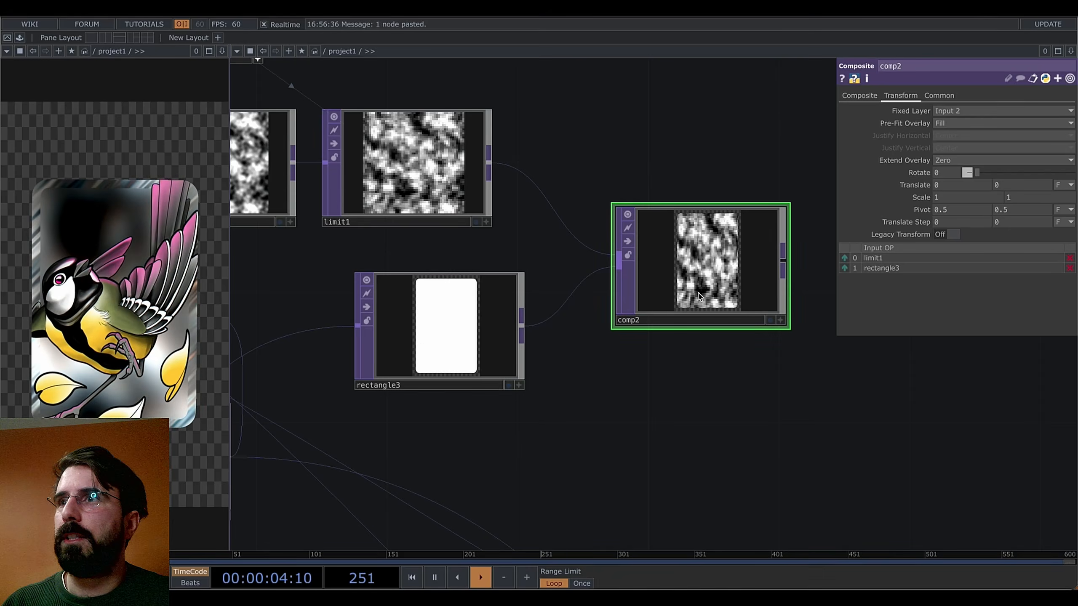
scroll(723, 222, up, 4)
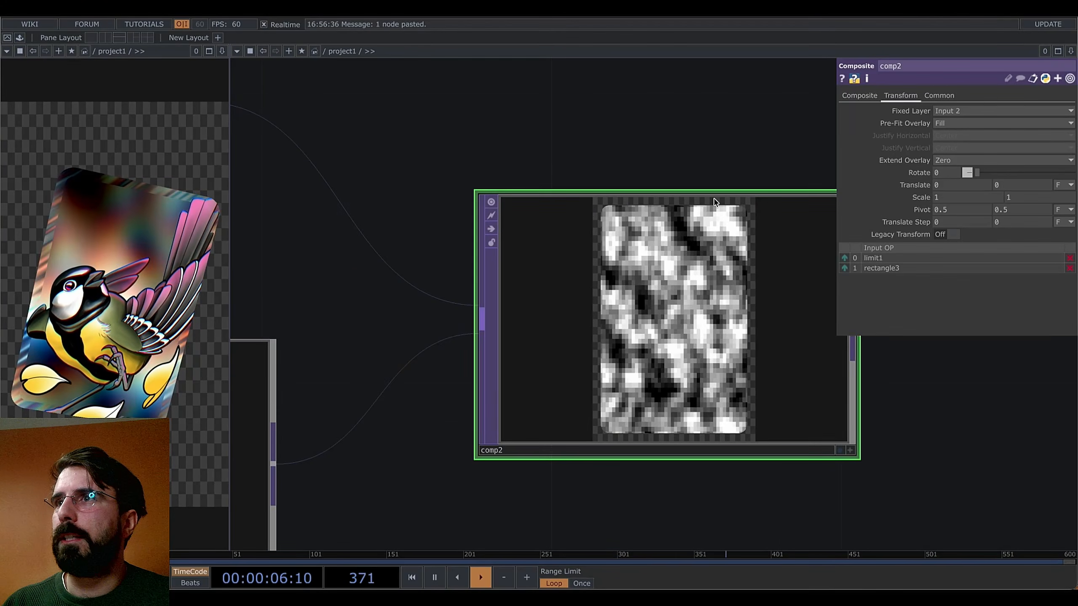
scroll(670, 313, down, 3)
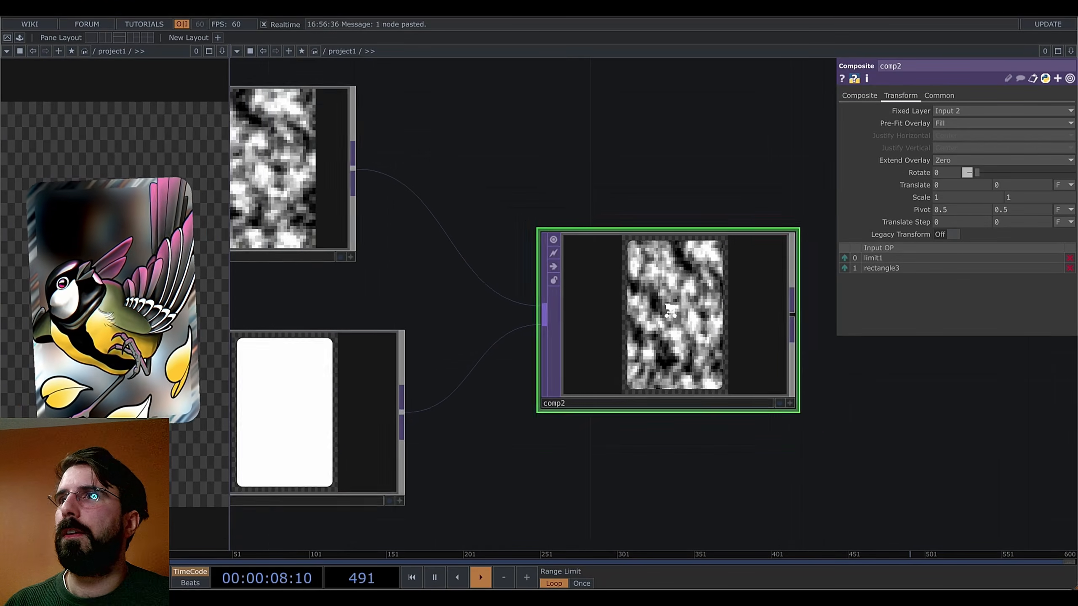
scroll(679, 261, up, 5)
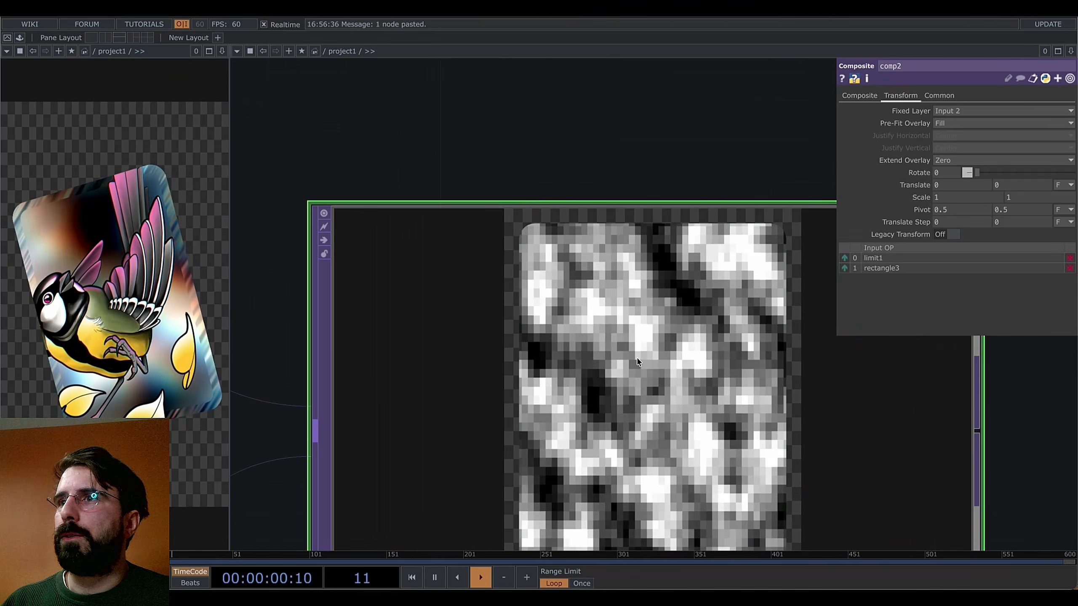
scroll(653, 319, down, 4)
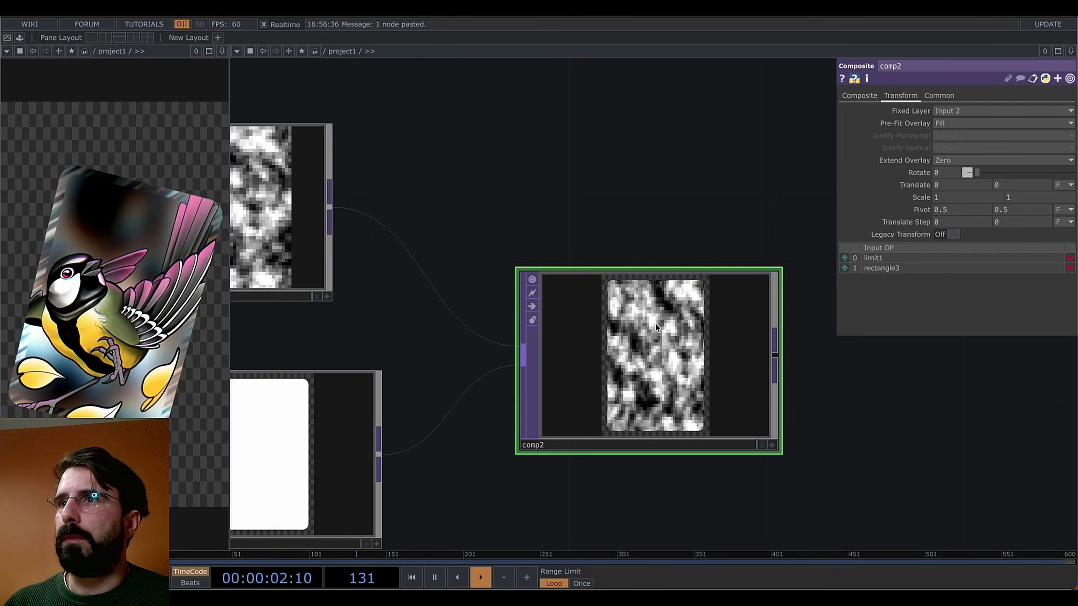
scroll(657, 327, up, 2)
scroll(679, 340, down, 2)
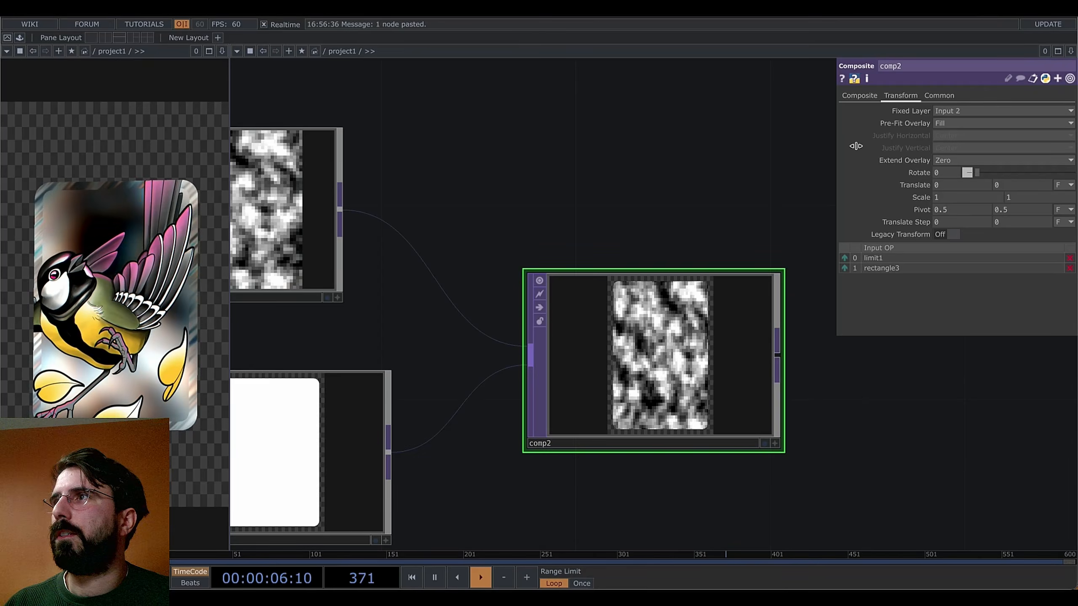
Set comp2's Pre-Fit Overlay to Fit Outside
click(960, 123)
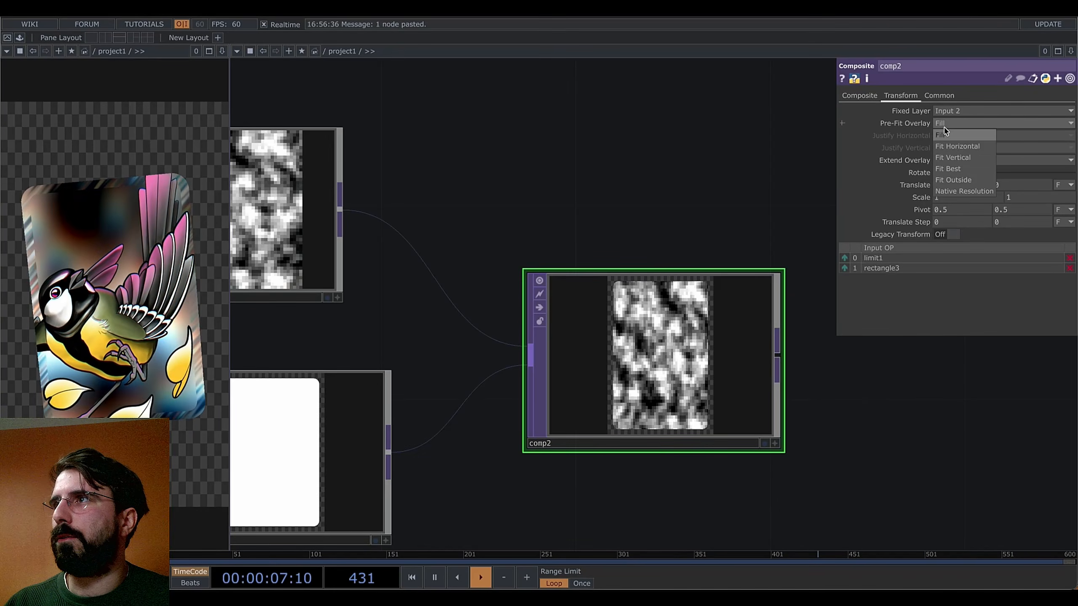
click(955, 180)
scroll(723, 326, up, 5)
scroll(581, 302, down, 5)
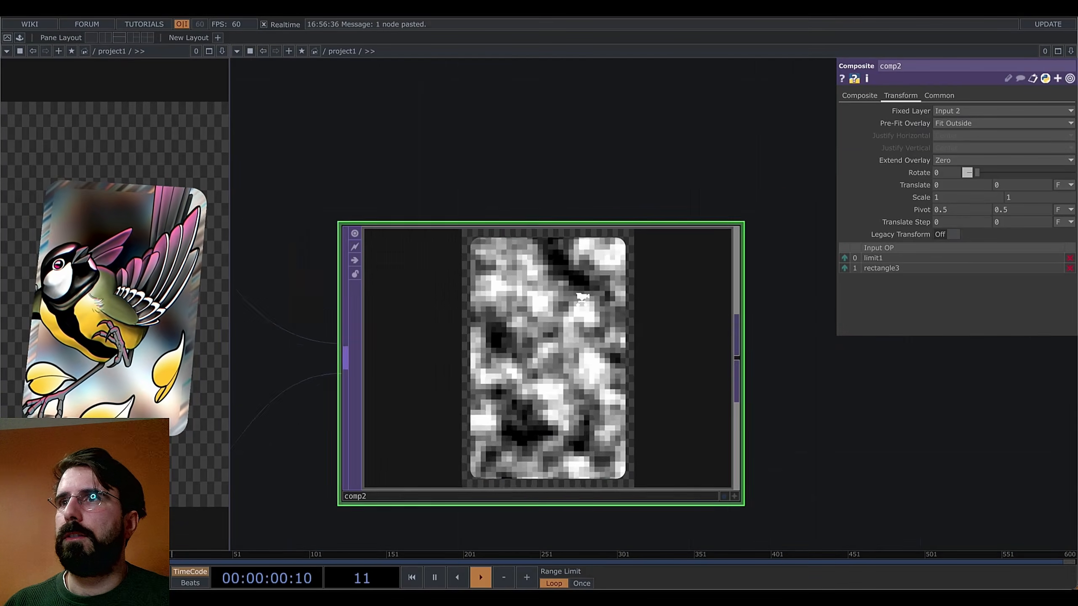
scroll(525, 184, up, 6)
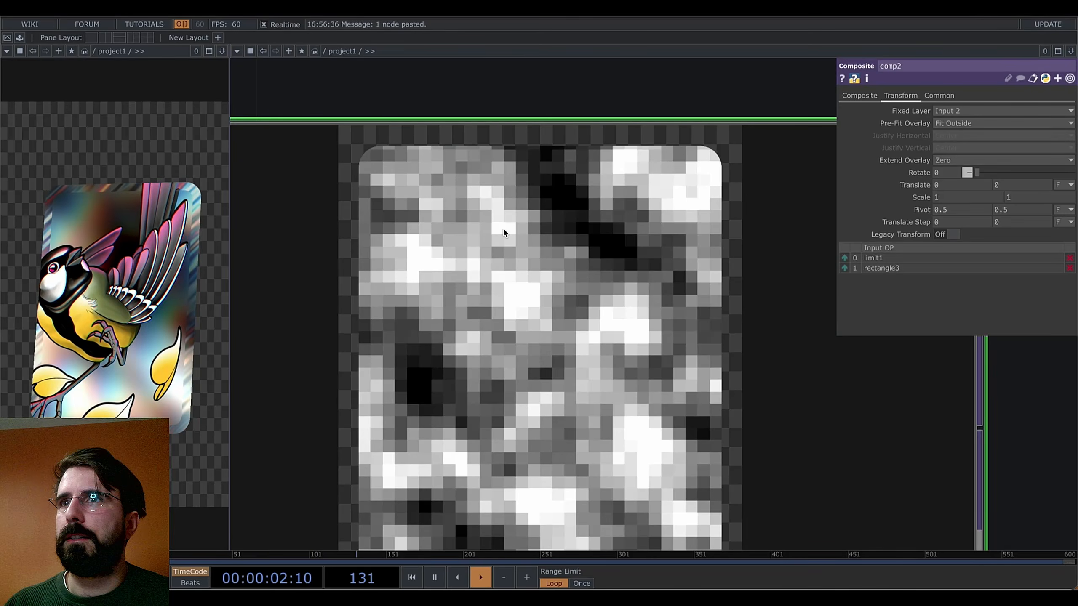
scroll(534, 273, down, 8)
Choose a Composite operator to add after rectangle2, abandoning an Over insert
drag(630, 404, 621, 357)
scroll(766, 375, down, 2)
scroll(651, 385, down, 1)
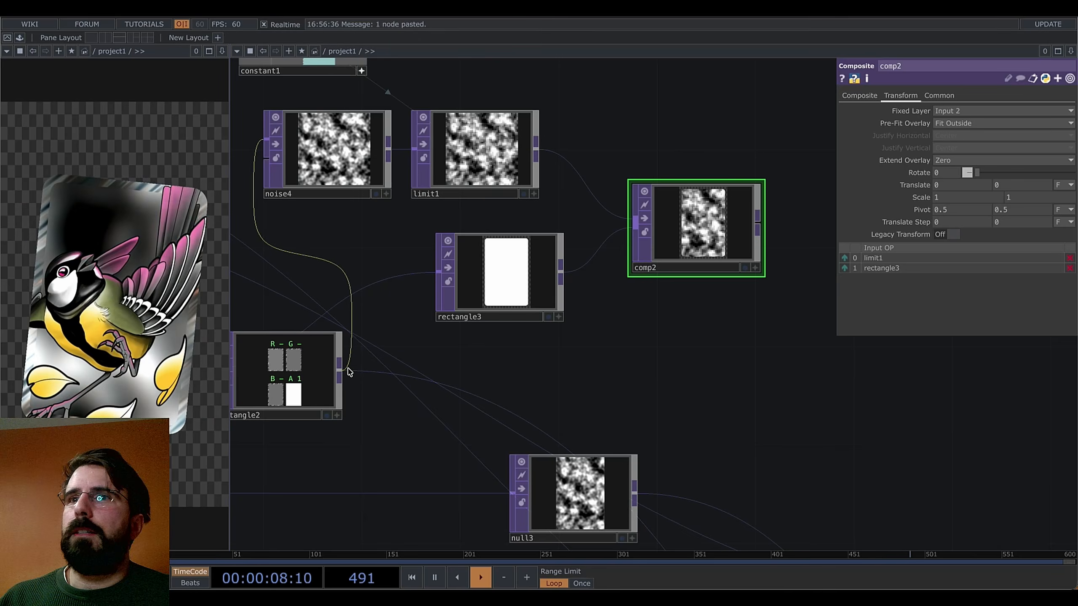
right_click(369, 374)
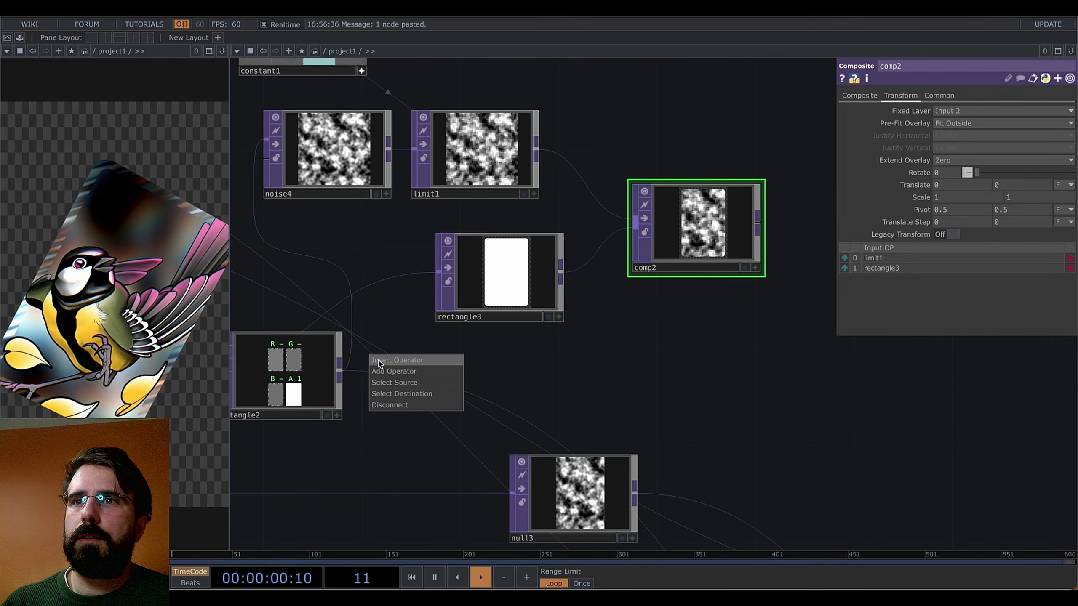
click(379, 361)
text(over)
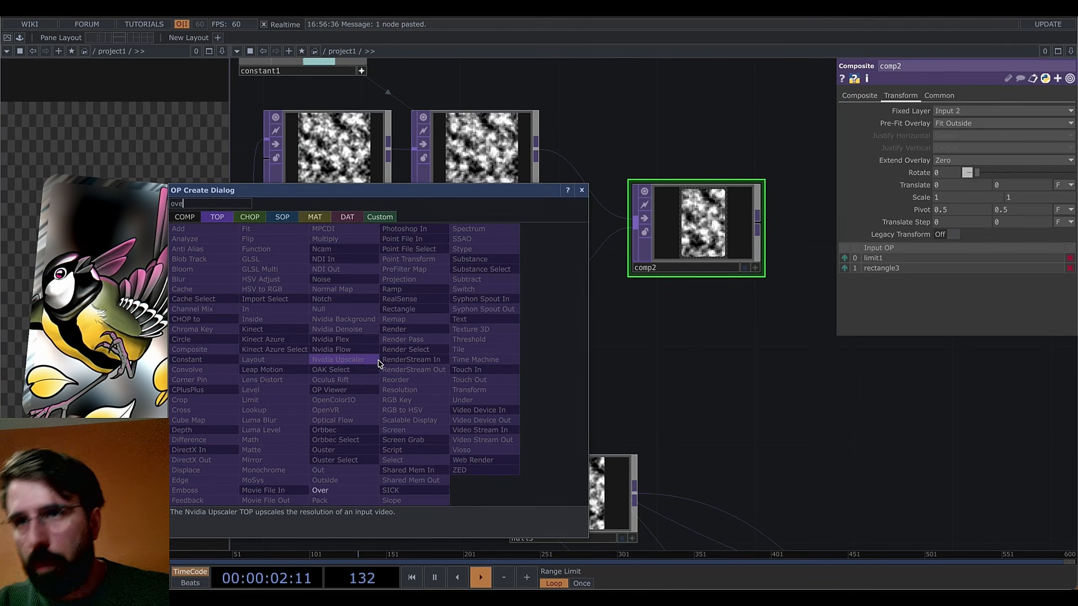
click(320, 490)
key(Escape)
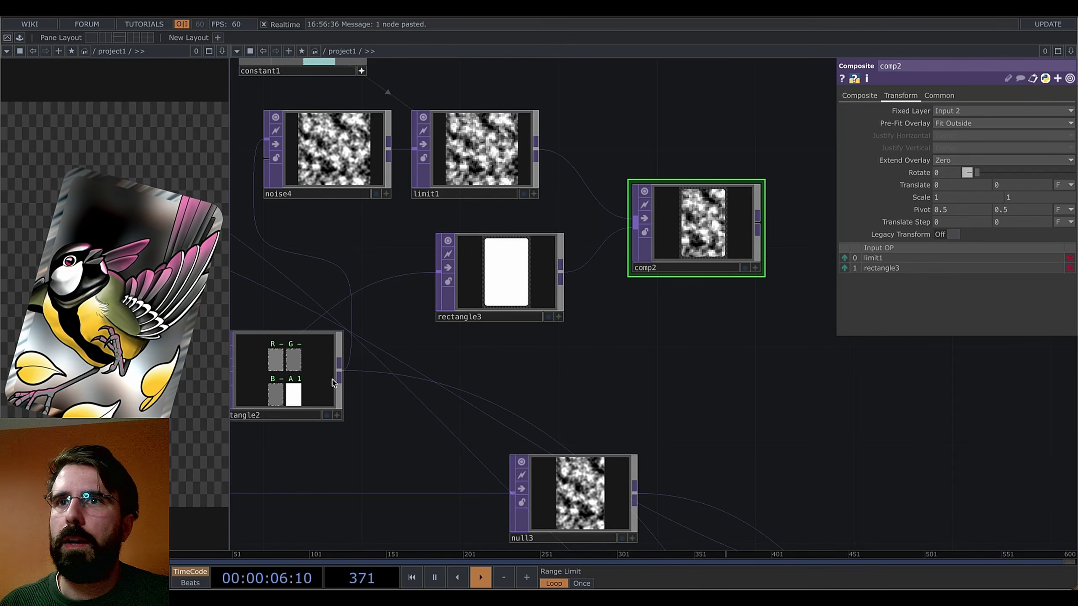
right_click(344, 372)
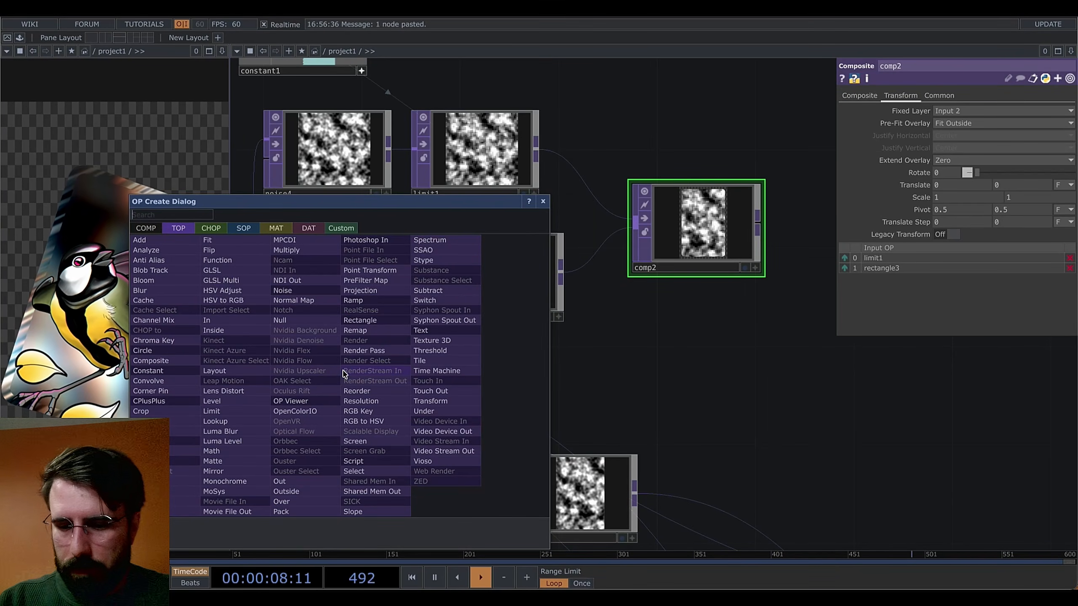
text(comp)
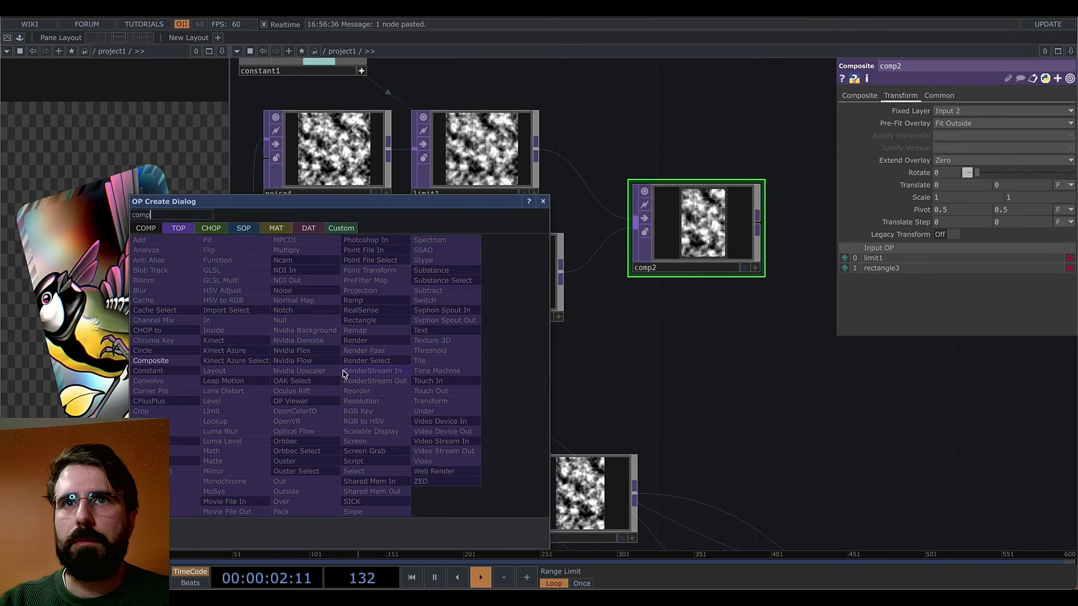
key(Return)
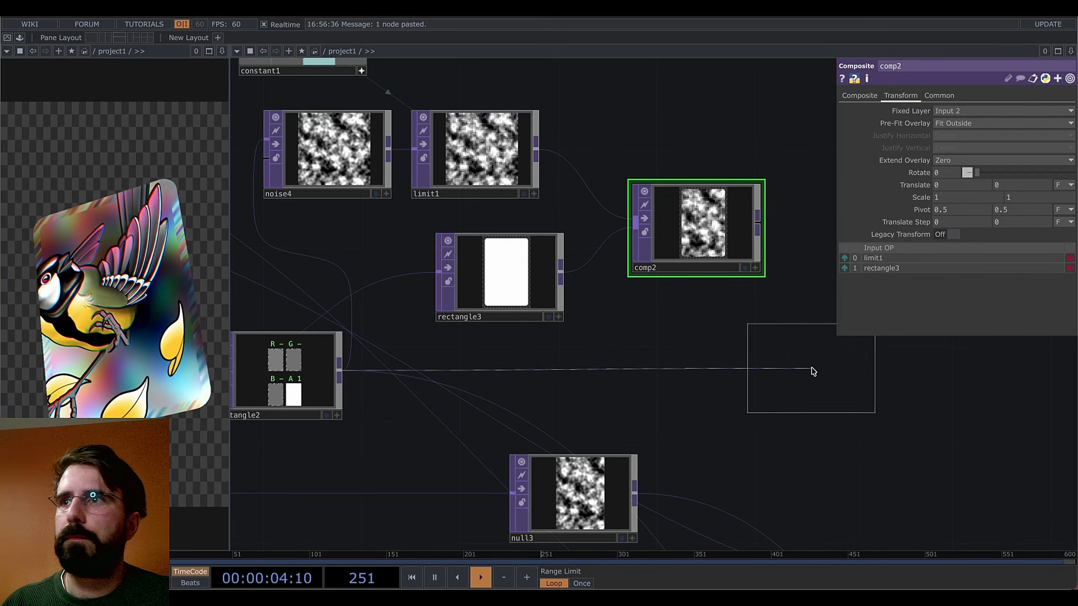
Place comp3 after rectangle2 and wire comp2 in as its second input
click(768, 372)
drag(949, 412, 798, 421)
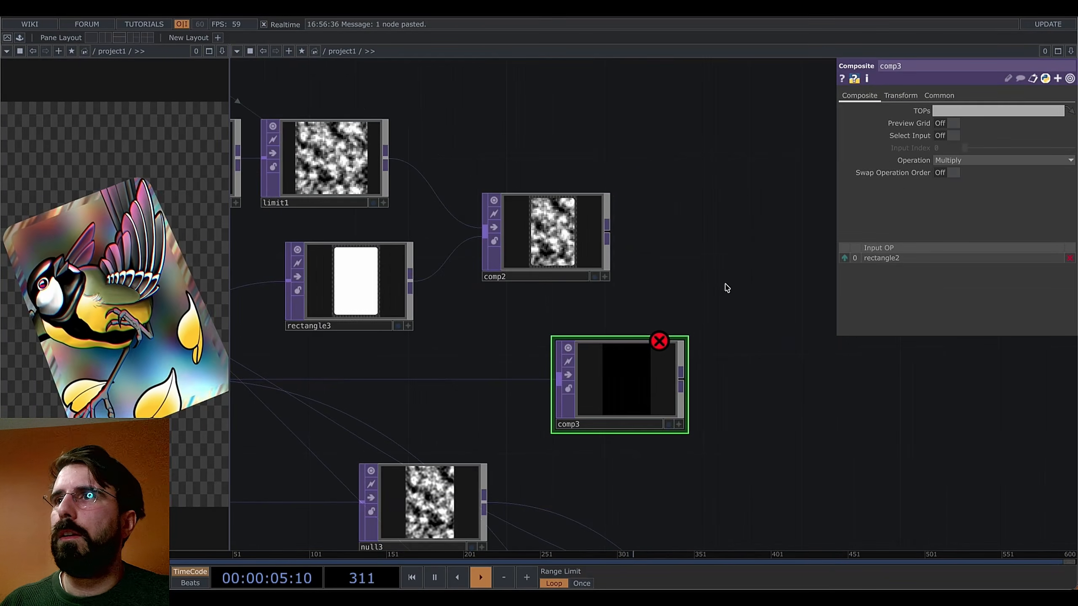
right_click(609, 237)
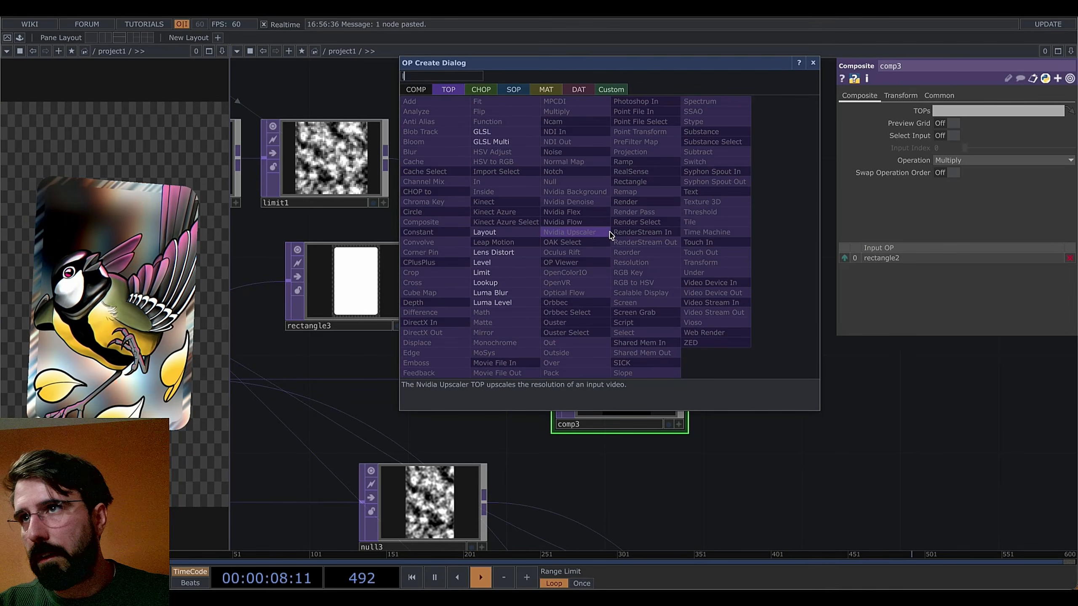
key(Escape)
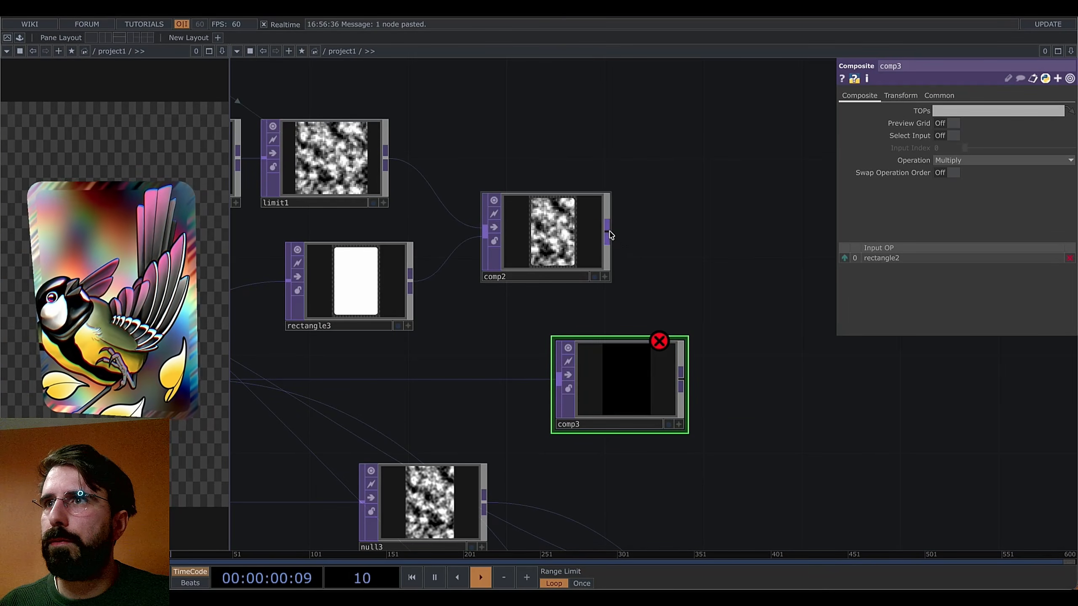
drag(609, 236, 615, 377)
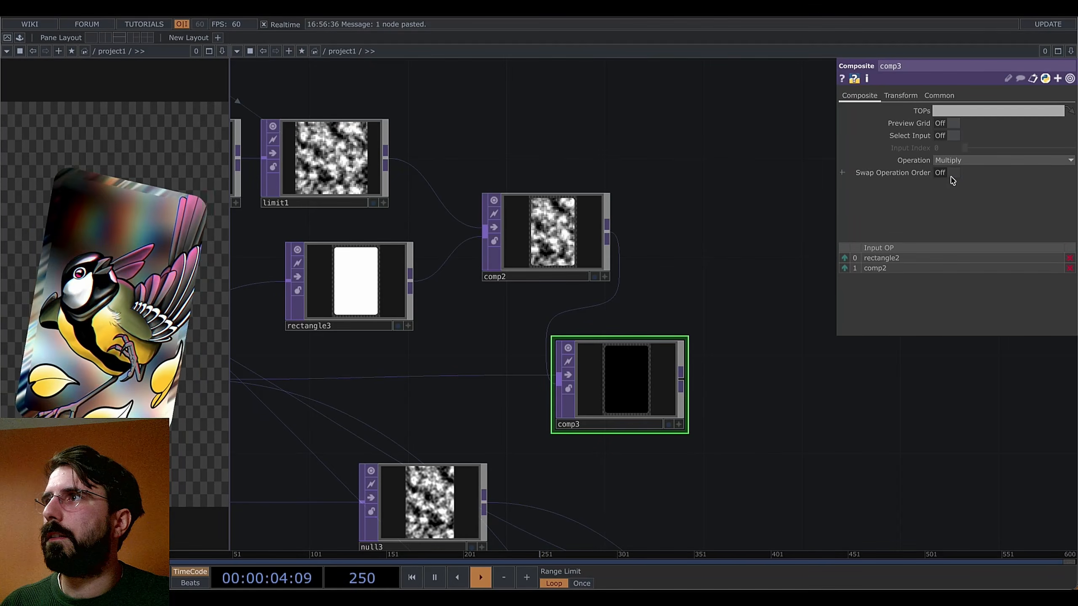
Set comp3's operation to Over with comp2 first in the input order
click(952, 160)
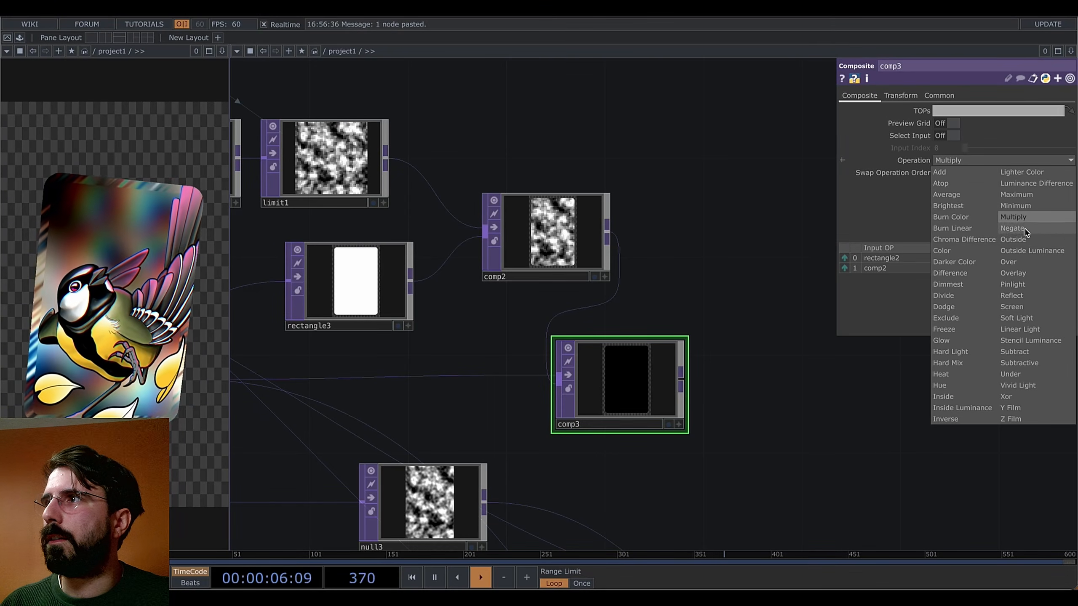
click(1008, 262)
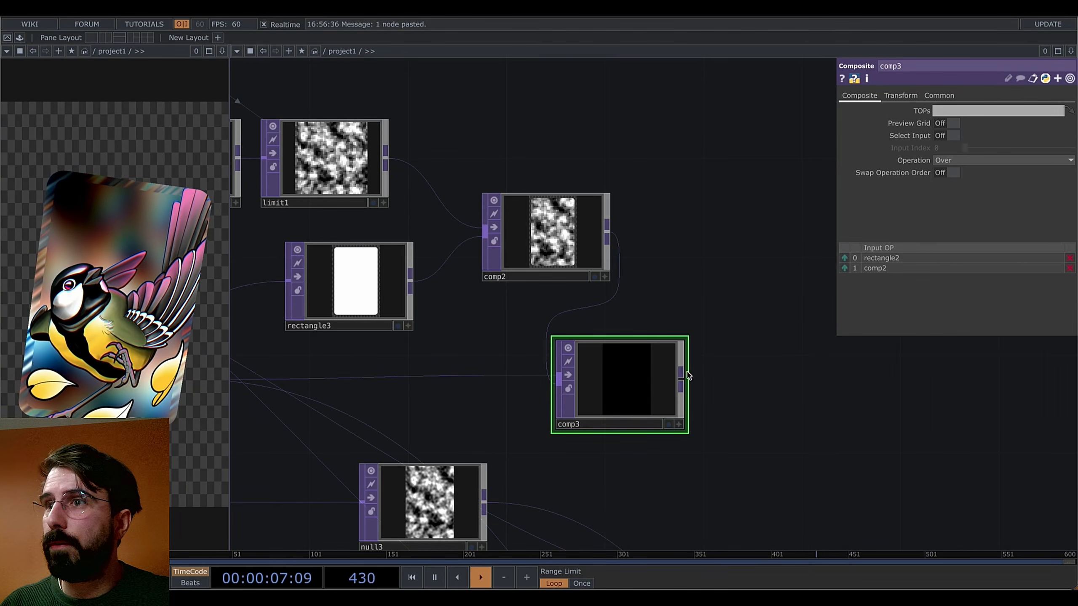
click(845, 268)
scroll(743, 373, down, 5)
drag(770, 381, 702, 284)
drag(346, 309, 571, 315)
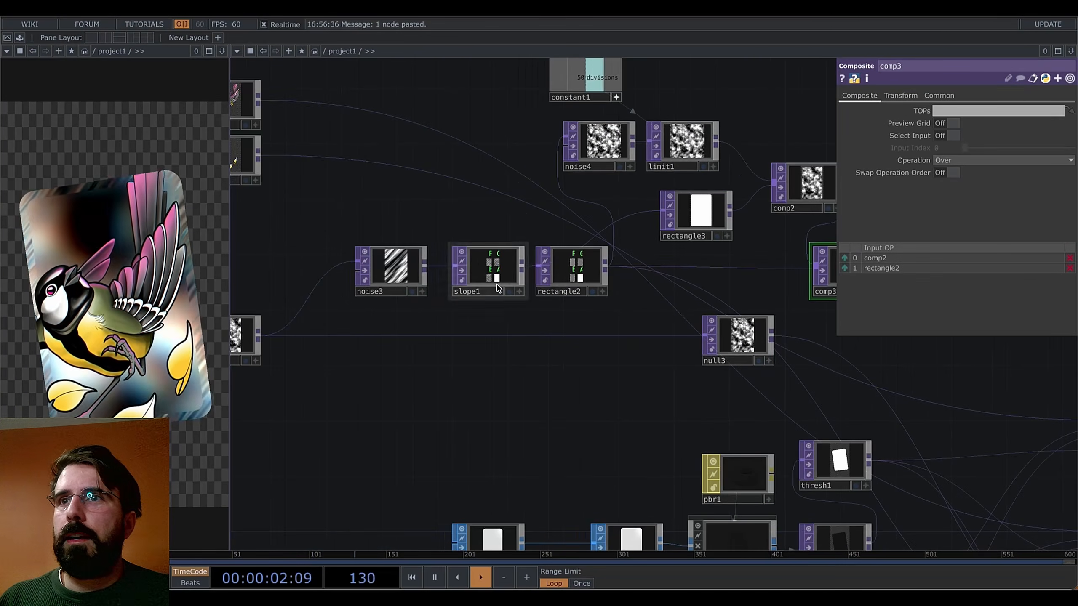
Inspect slope1 and rectangle2's settings and close the fill colour picker
click(524, 271)
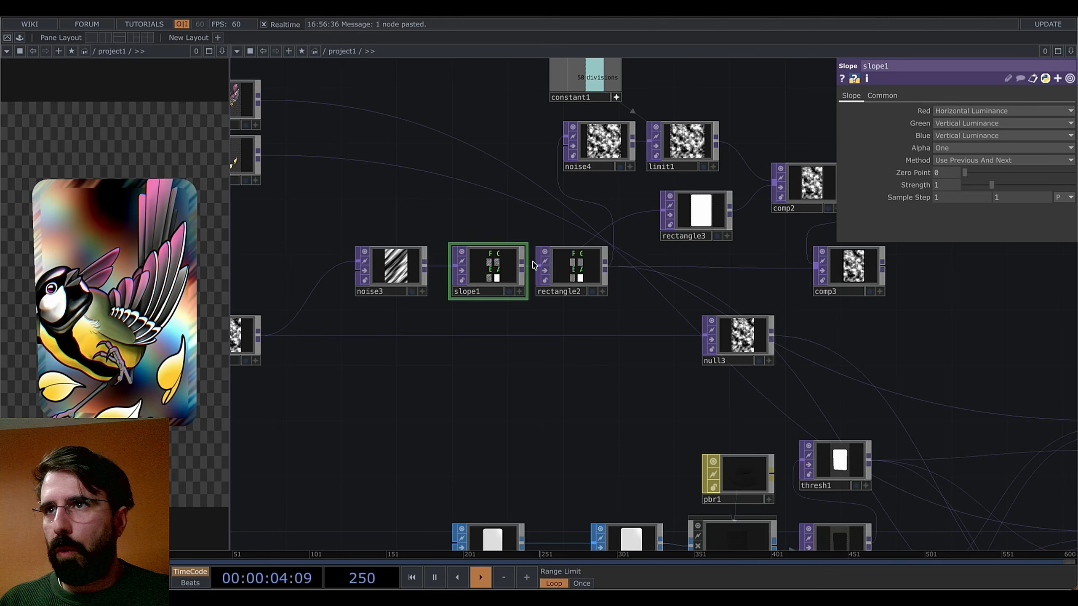
click(574, 270)
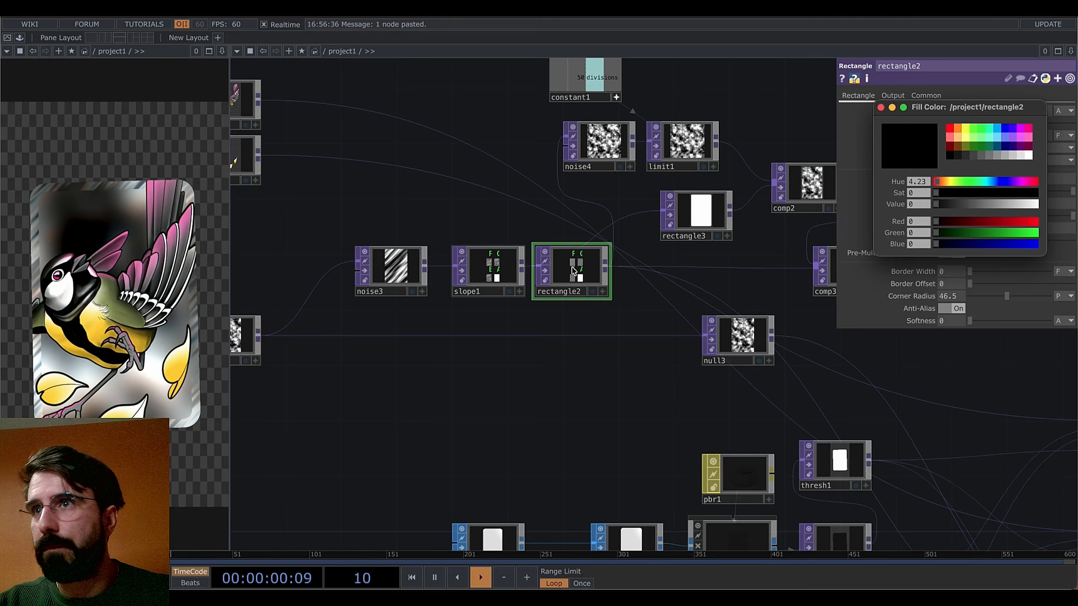
scroll(574, 270, up, 5)
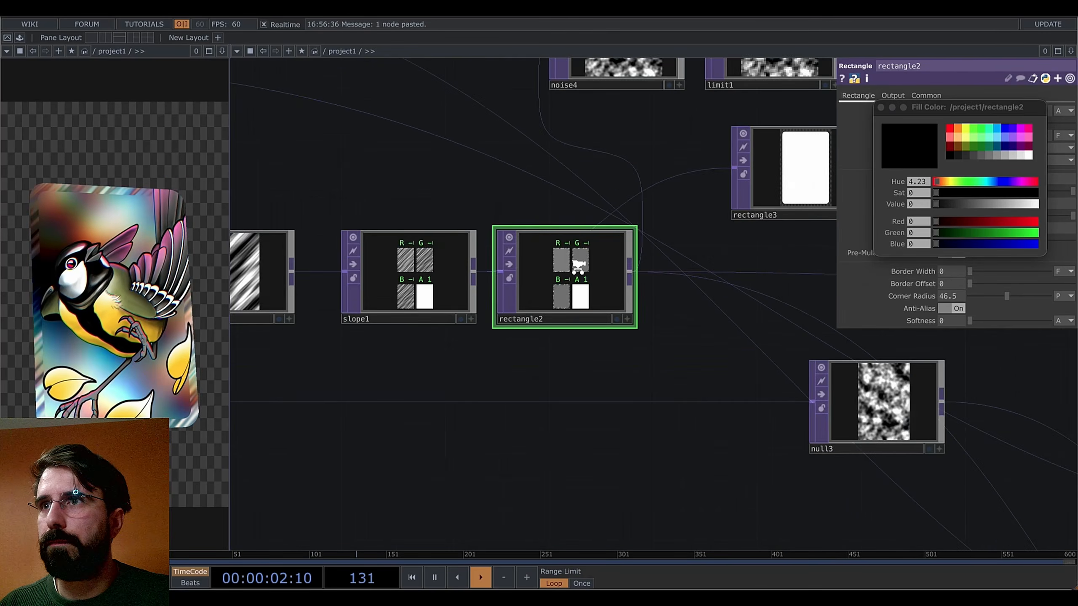
click(880, 108)
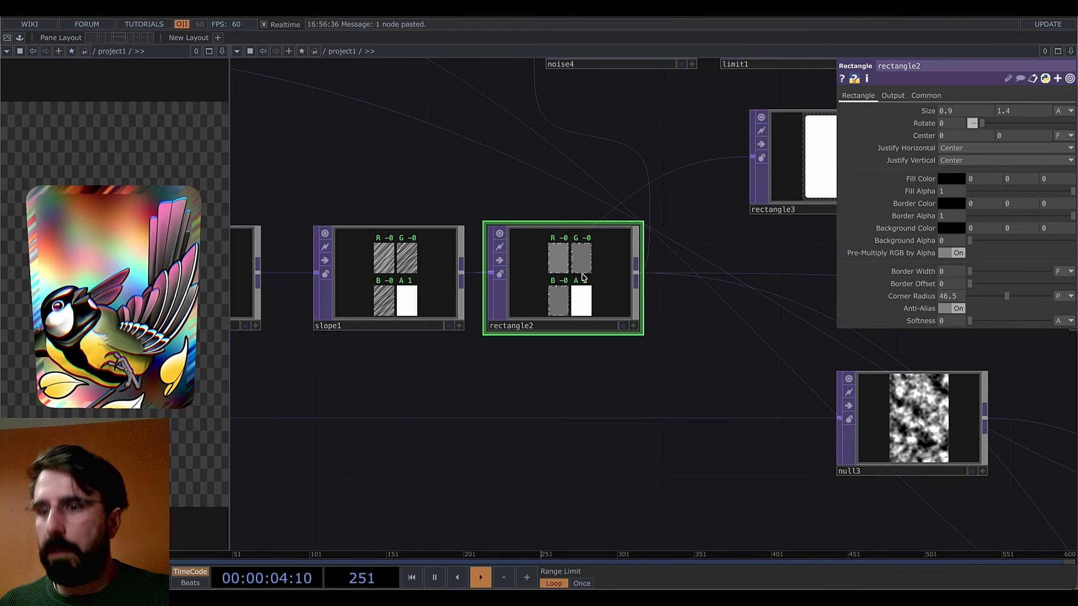
key(a)
key(a)
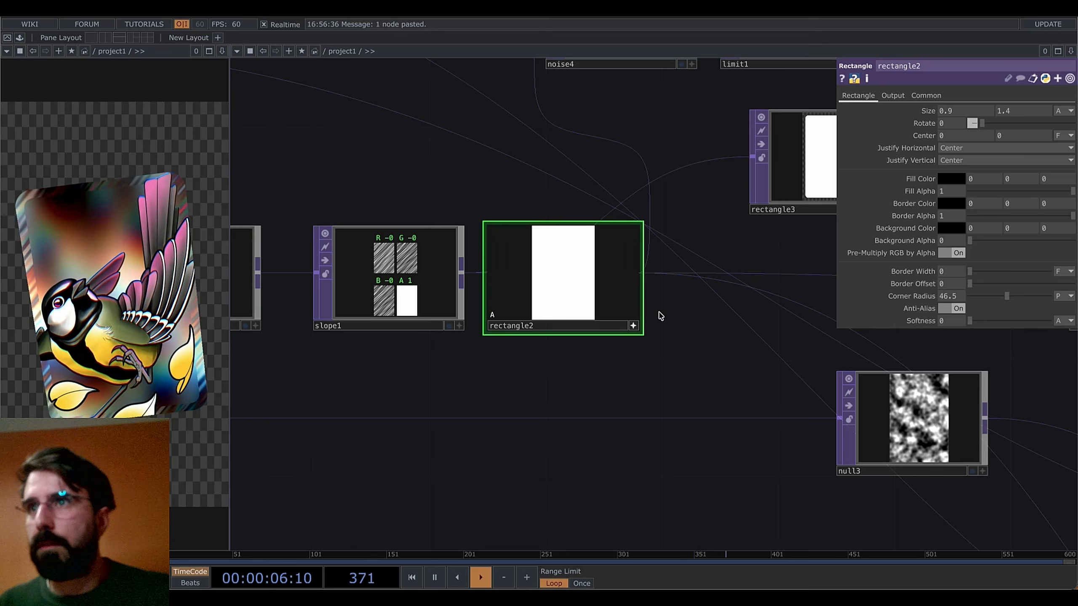
key(c)
Replace rectangle2's outgoing link with comp3's output to drive the pixel mosaic
drag(672, 380, 447, 425)
scroll(558, 428, down, 3)
scroll(370, 346, up, 5)
scroll(370, 346, down, 2)
drag(662, 407, 467, 391)
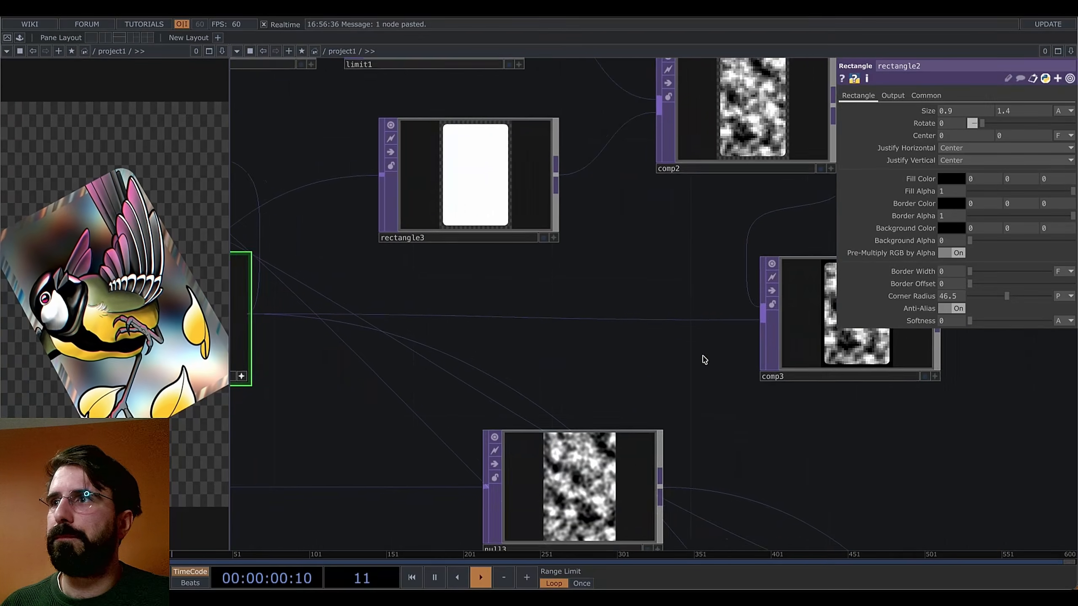
drag(749, 416, 496, 401)
scroll(609, 300, down, 4)
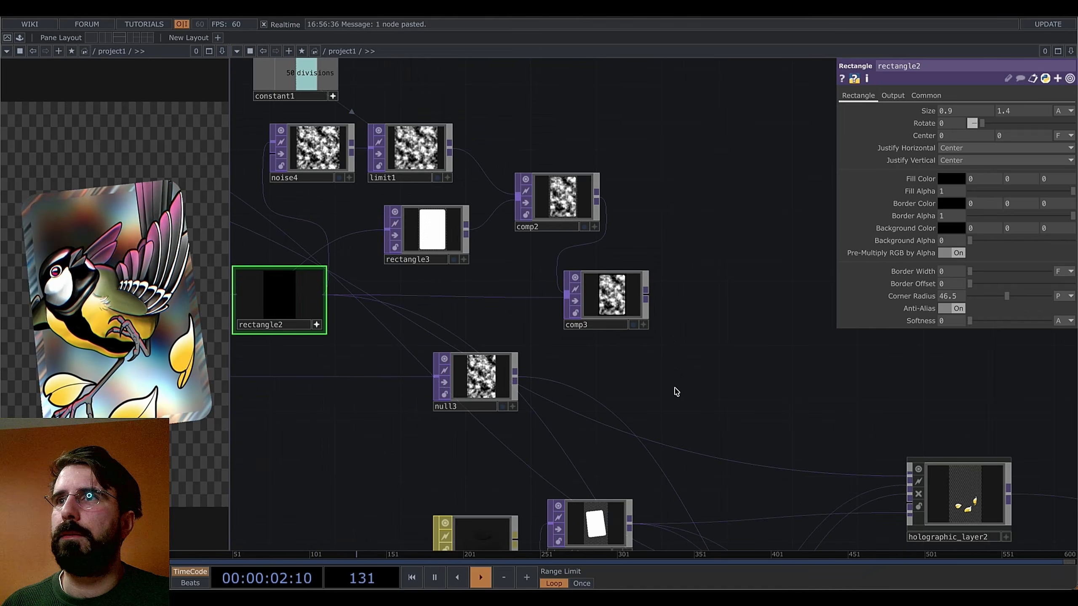
drag(674, 390, 759, 413)
mouse_move(764, 348)
mouse_down()
mouse_move(741, 320)
mouse_move(767, 362)
mouse_up()
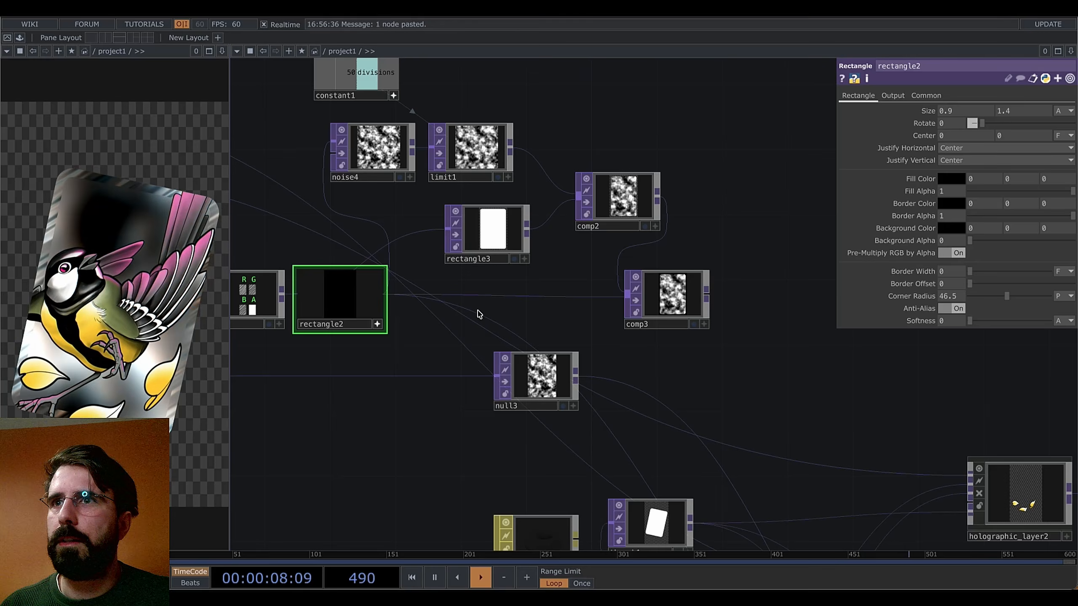
click(706, 300)
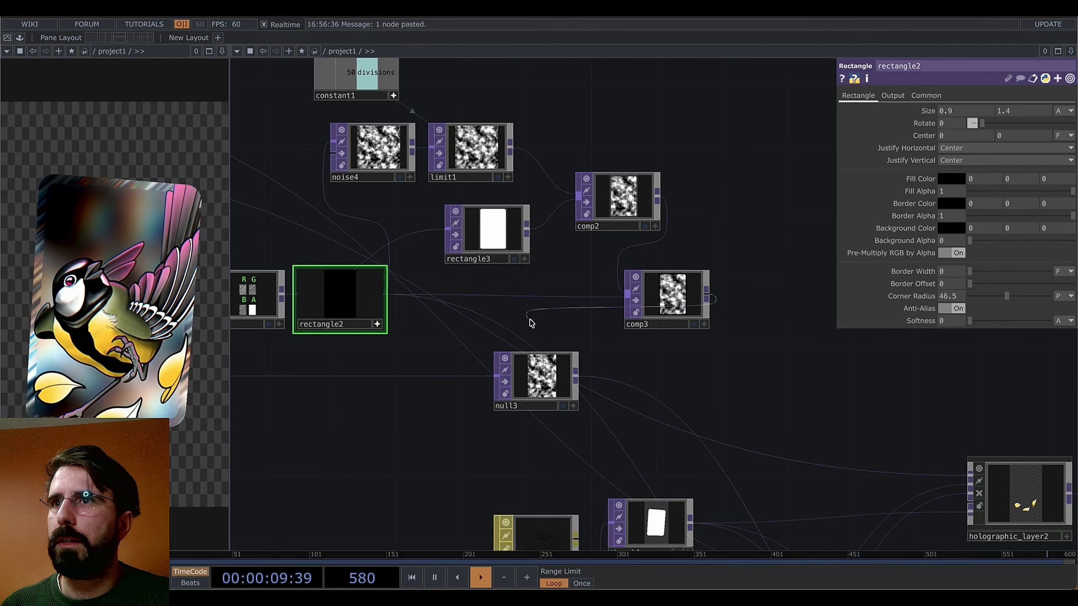
click(513, 334)
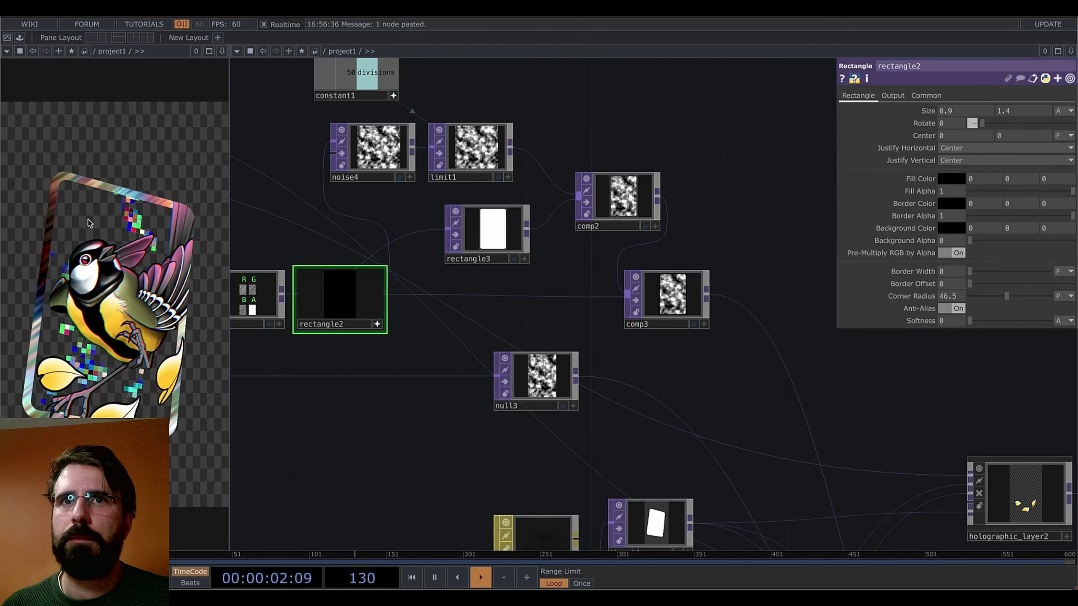
drag(549, 328, 639, 352)
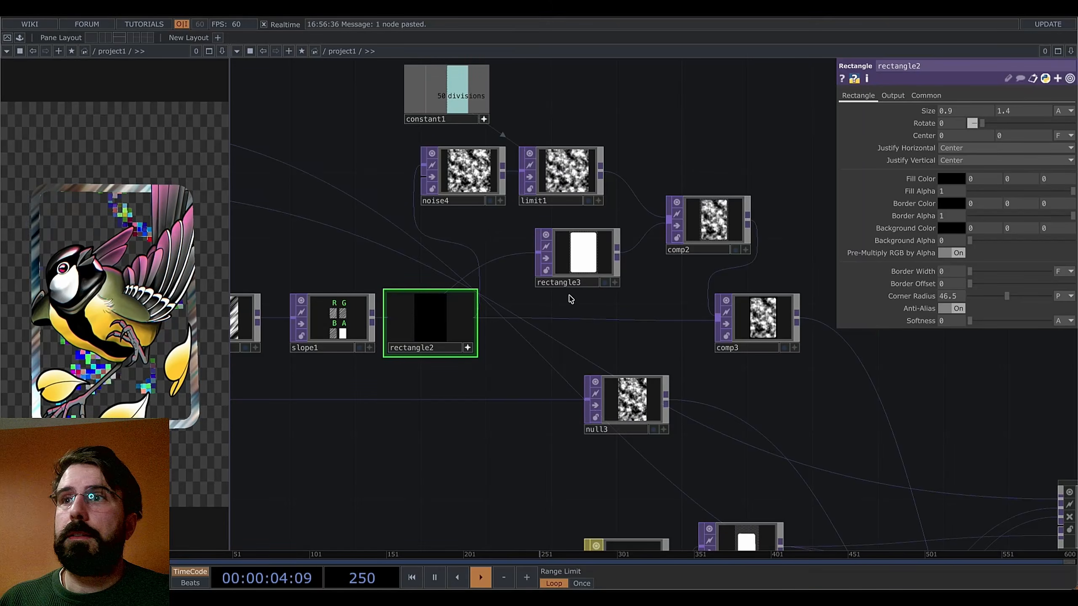
Set noise4's Offset to 0, Period to 0 and Amplitude to 0.003
click(462, 175)
click(850, 95)
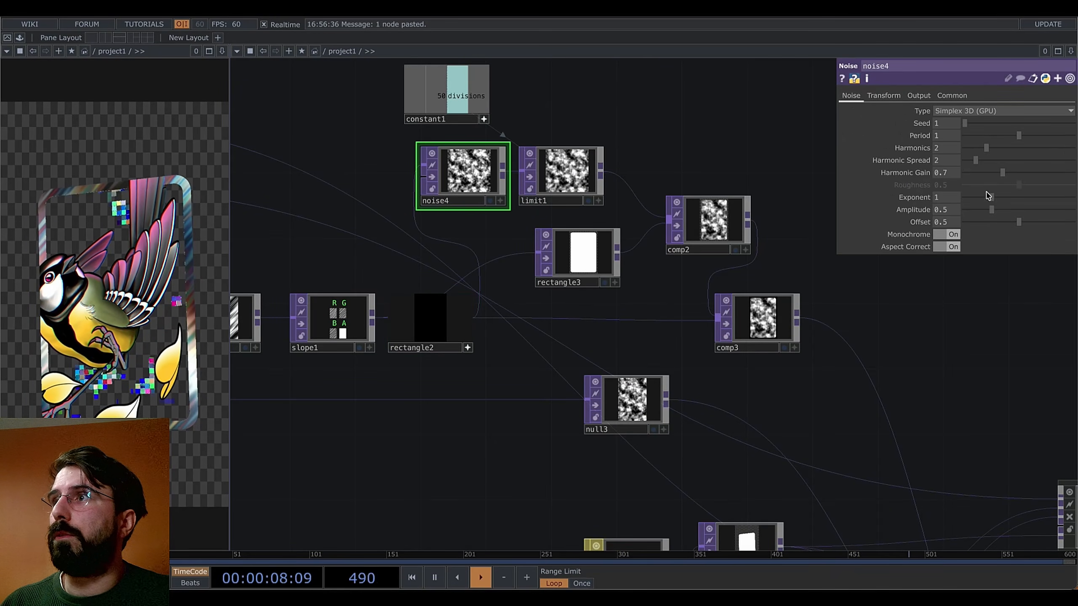
drag(1019, 223, 963, 224)
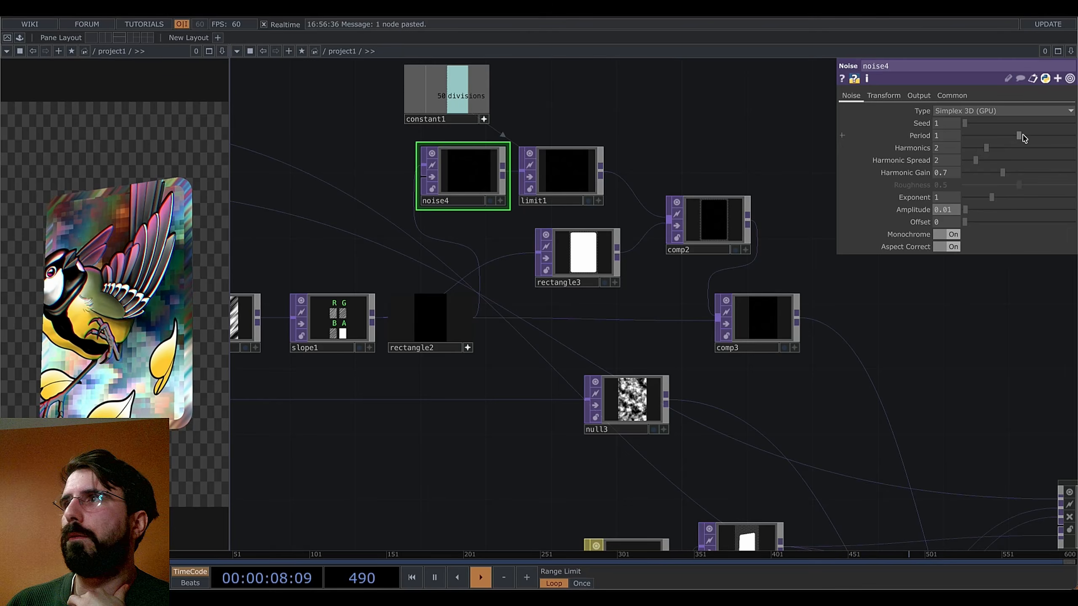
drag(1023, 136, 934, 146)
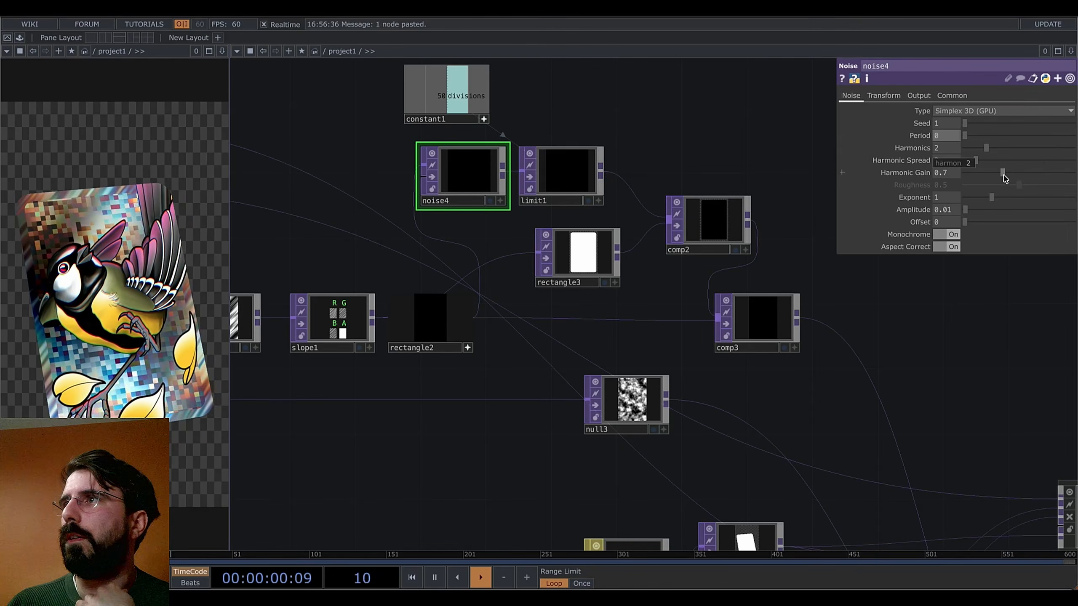
middle_drag(949, 210, 960, 236)
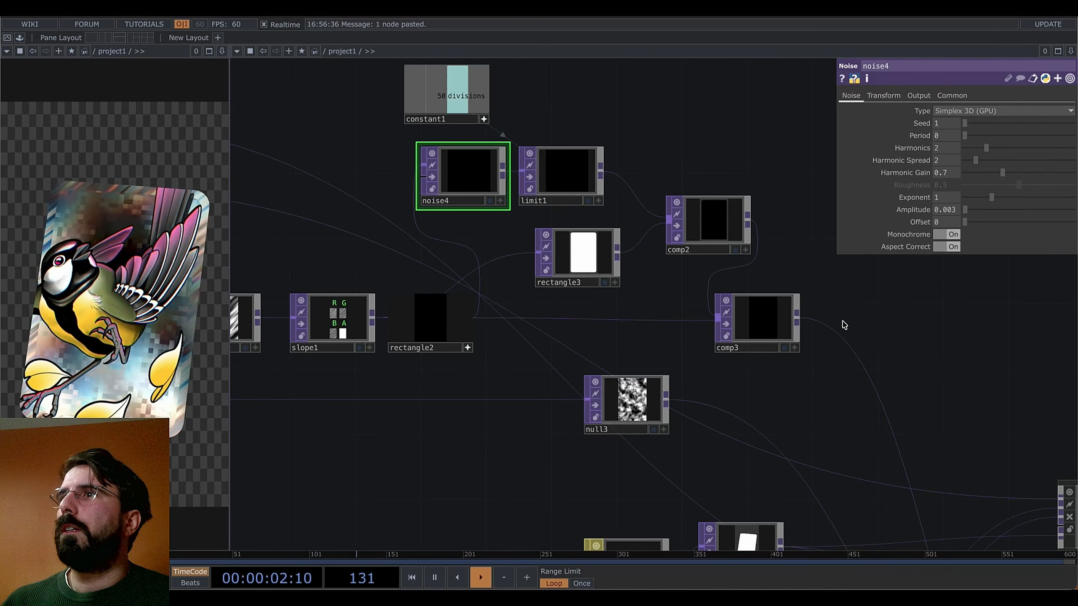
Rearrange the network, shifting rectangle3 and noise4 further left
drag(783, 271, 749, 278)
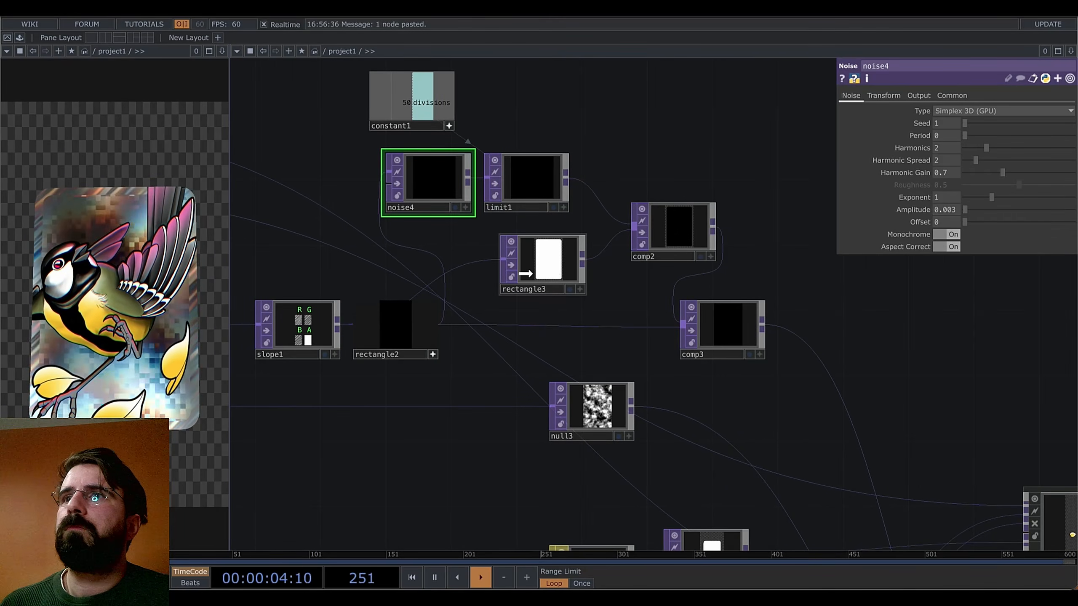
drag(525, 273, 492, 274)
click(533, 178)
drag(443, 180, 413, 181)
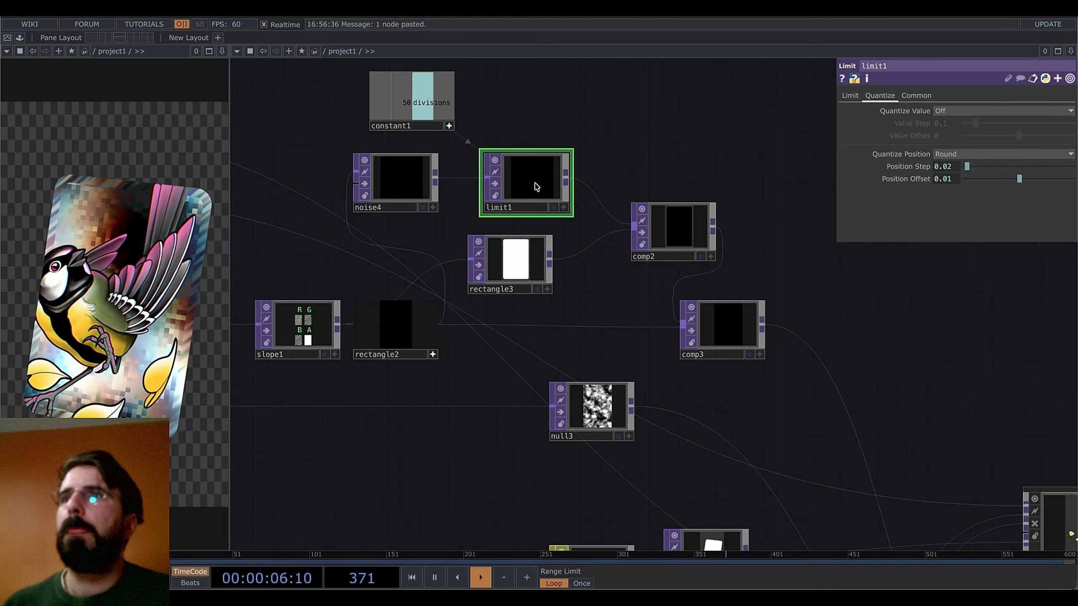
Insert a transform2 Transform TOP after limit1, moving comp2 right to make space
drag(537, 187, 521, 187)
right_click(548, 177)
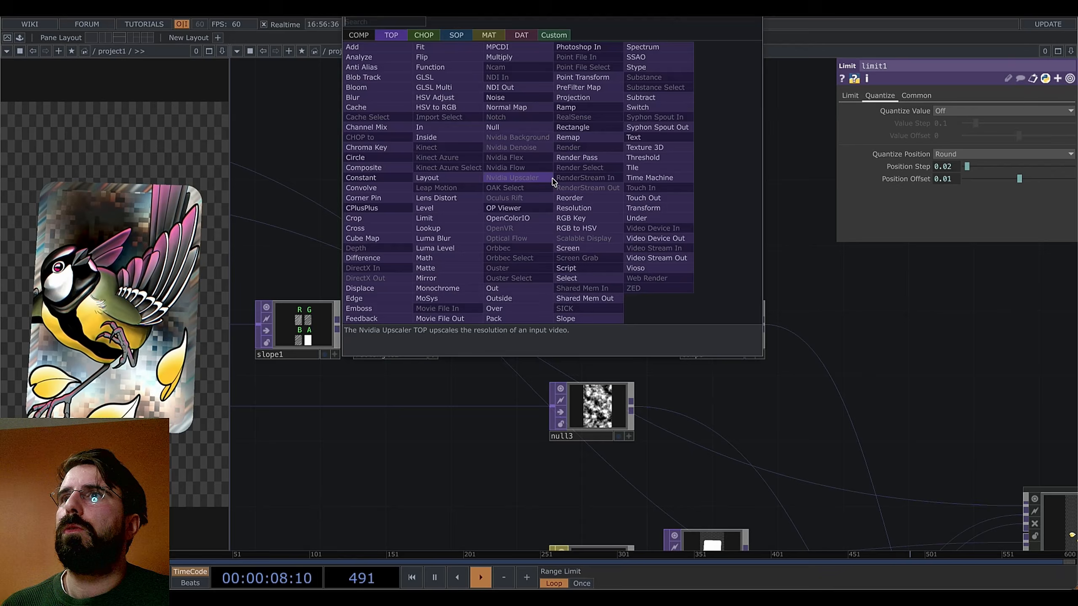
text(tra)
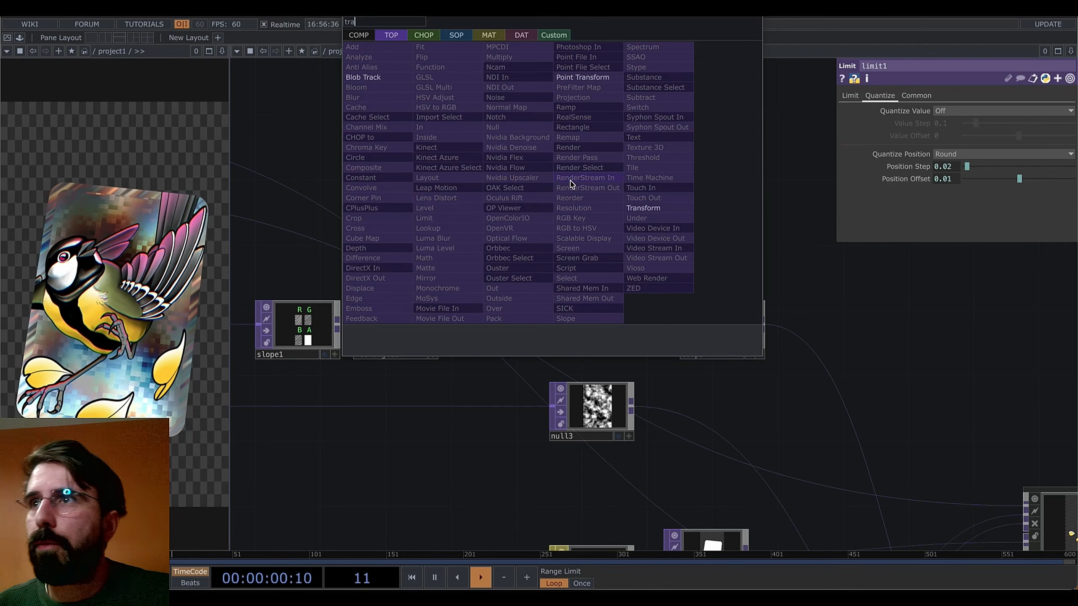
click(630, 209)
click(597, 183)
drag(671, 229, 724, 231)
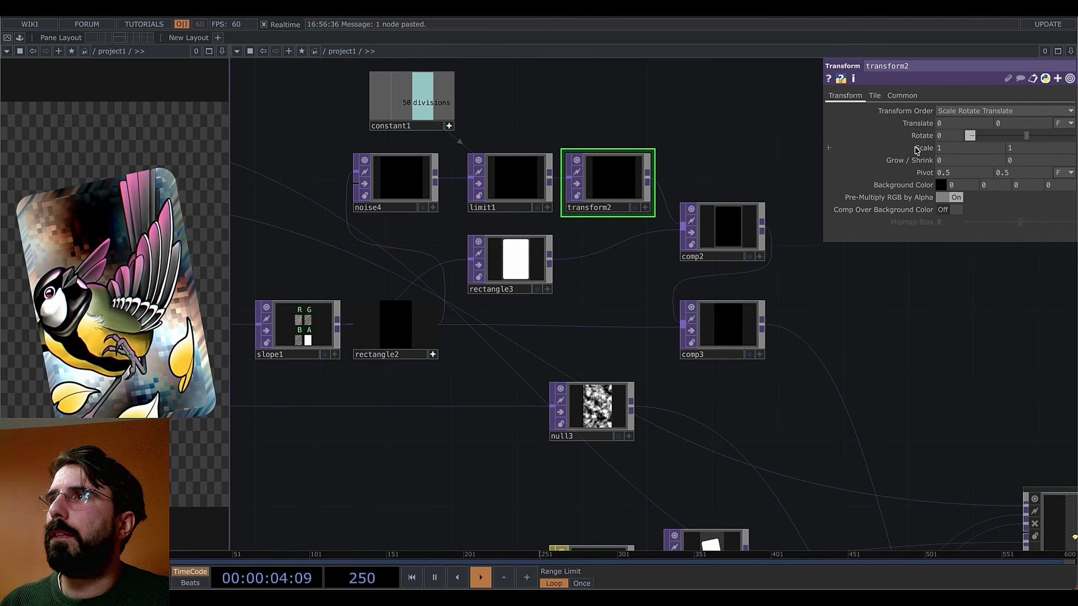
Set transform2's Scale to 1.015 and zoom out to the render and holographic nodes
middle_drag(916, 150, 929, 173)
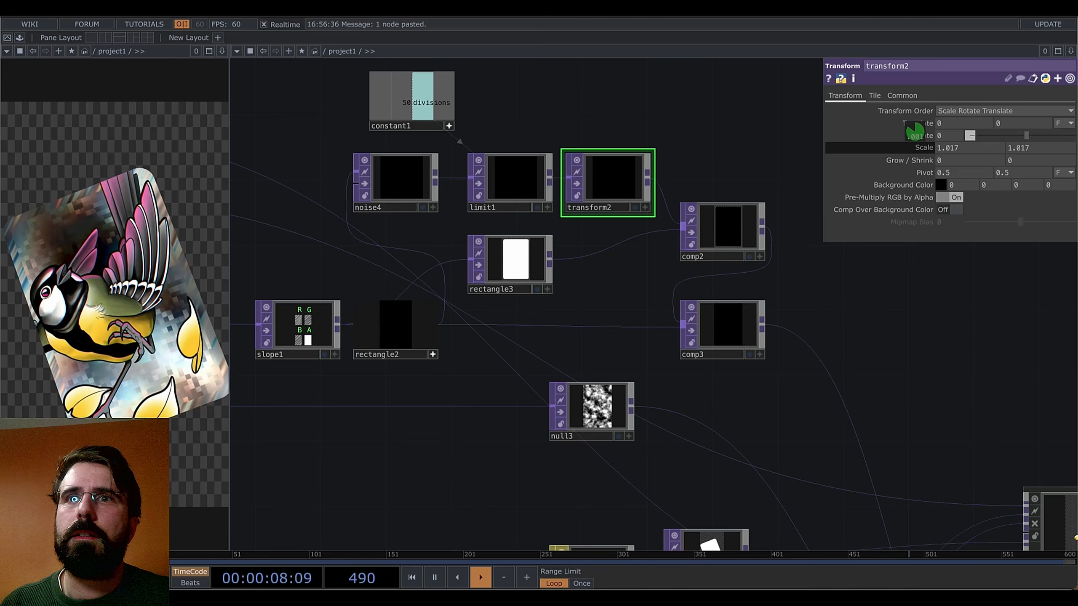
middle_drag(915, 133, 915, 132)
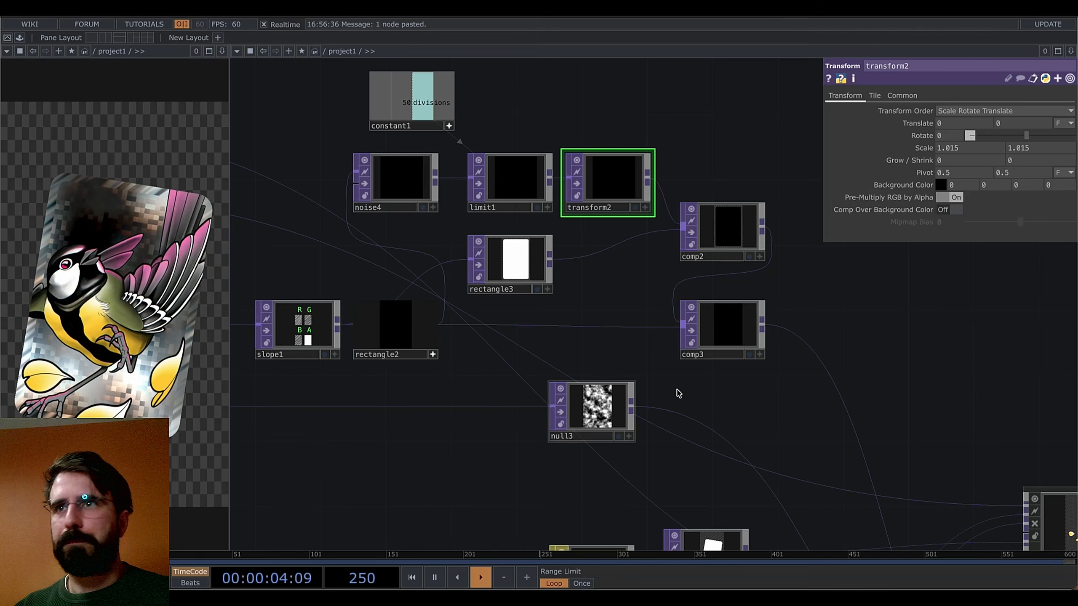
drag(659, 378, 449, 353)
scroll(580, 386, down, 3)
drag(580, 385, 591, 292)
scroll(591, 292, down, 1)
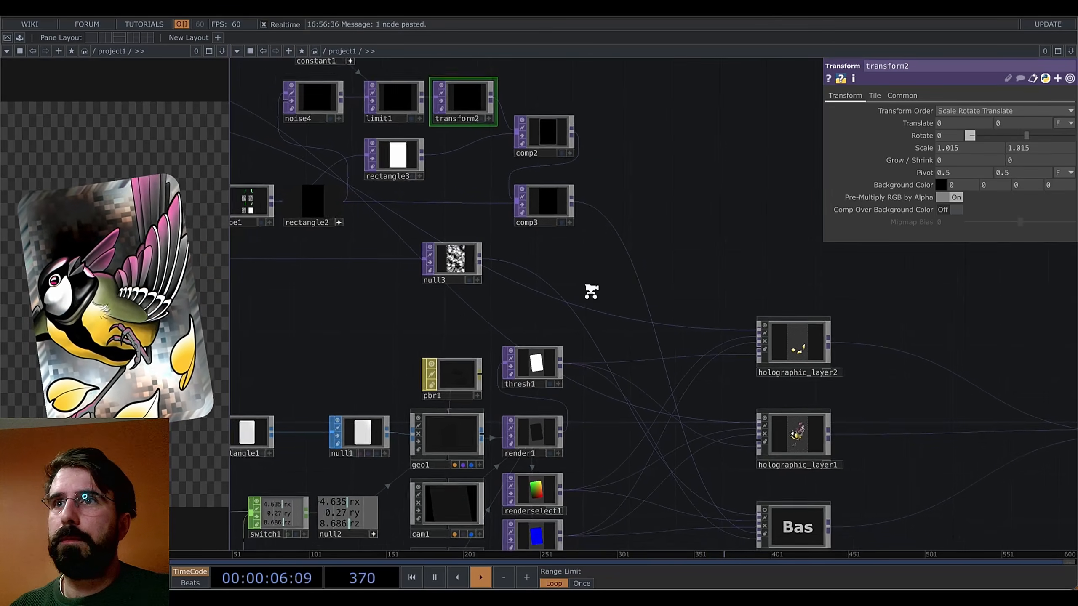
scroll(592, 291, down, 1)
drag(527, 314, 661, 310)
drag(955, 305, 602, 309)
drag(668, 383, 629, 280)
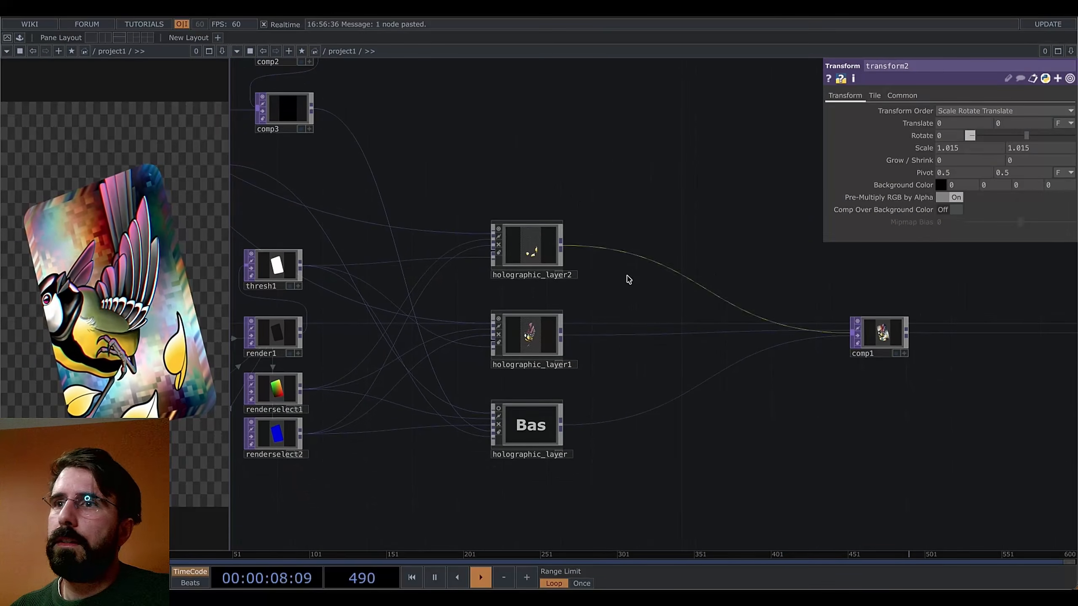
drag(690, 393, 799, 447)
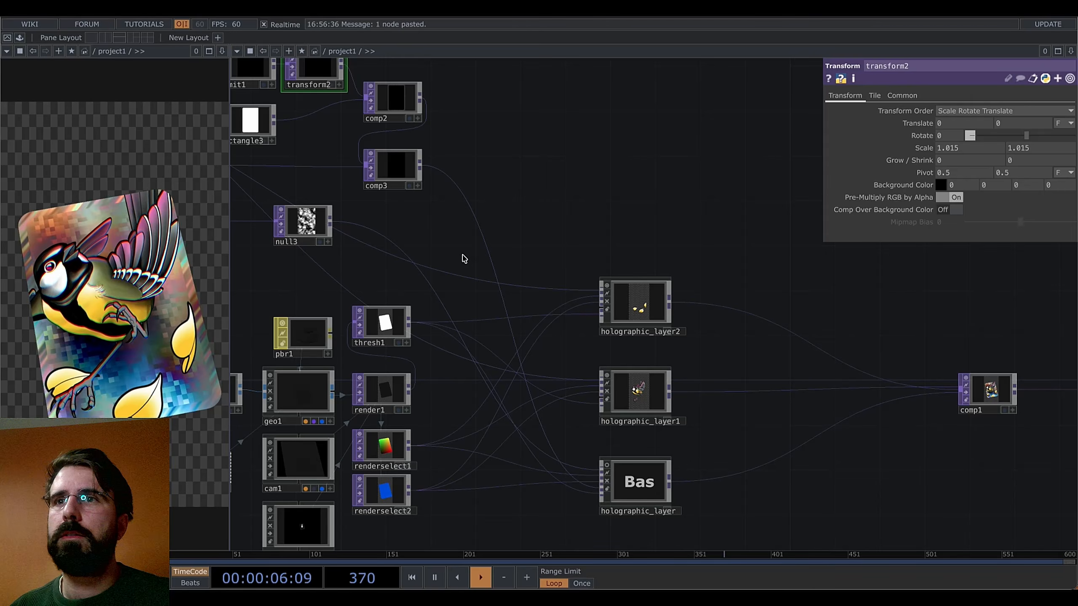
drag(493, 250, 670, 267)
drag(320, 313, 437, 361)
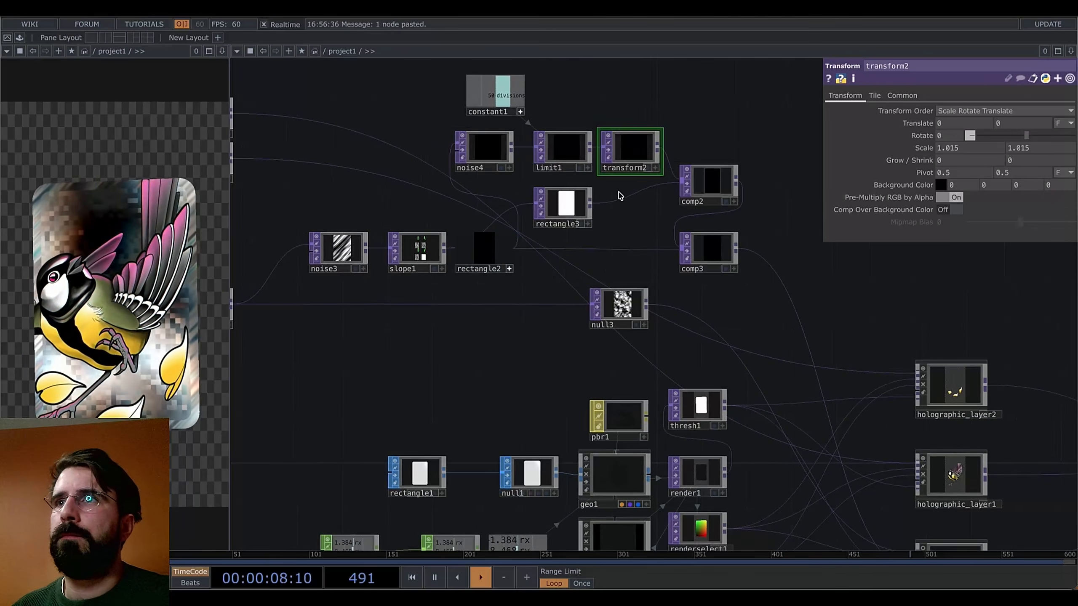
scroll(594, 236, up, 5)
scroll(517, 289, down, 5)
scroll(482, 273, up, 1)
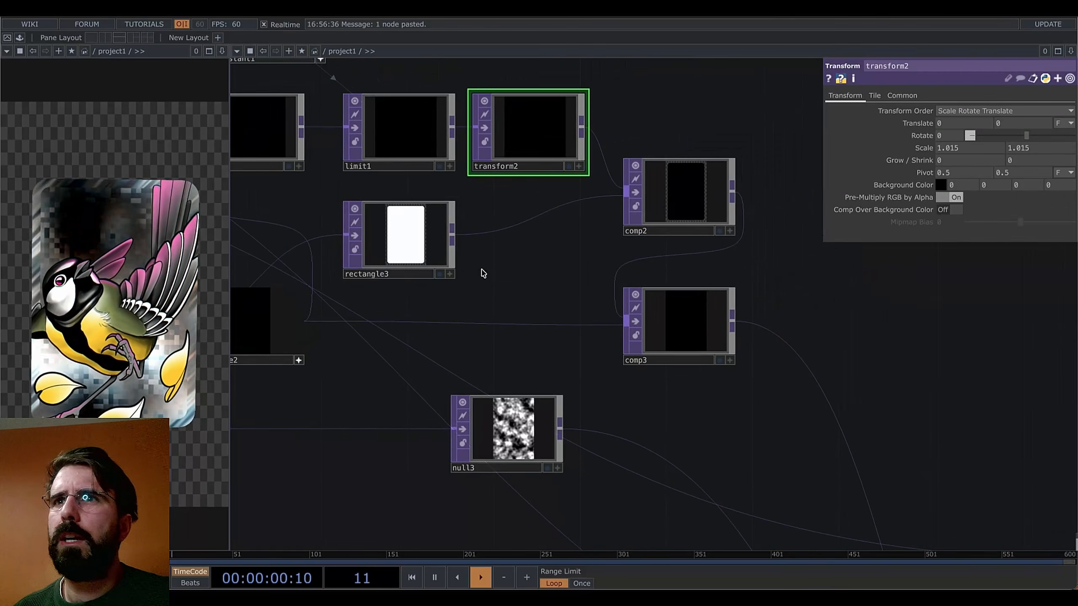
Add a Composite TOP via the 'comp' search, then bring up operator creation from rectangle3's output
right_click(452, 237)
text(compo)
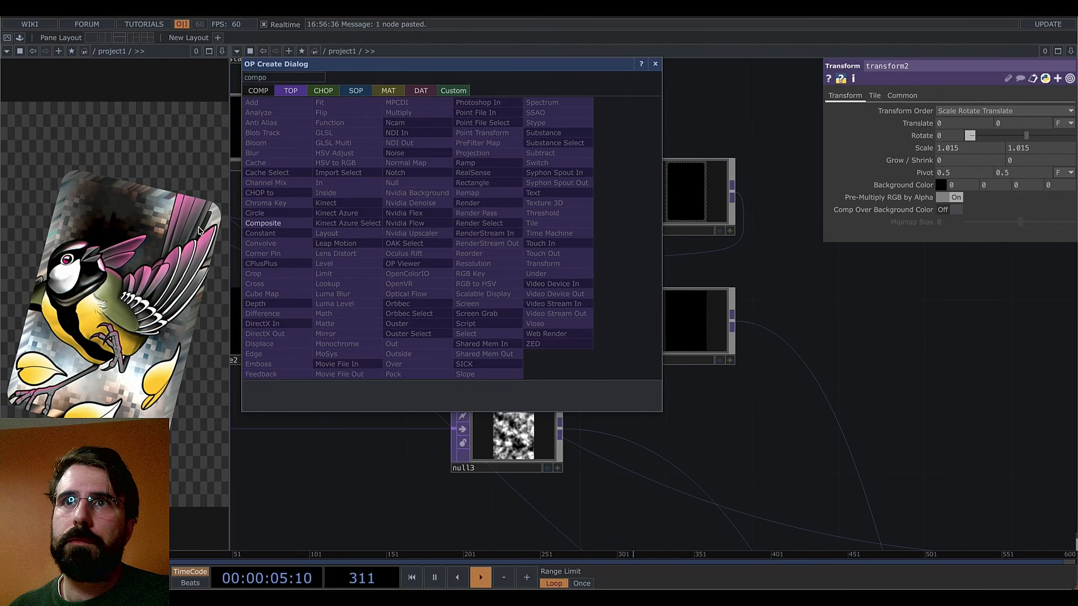
click(258, 226)
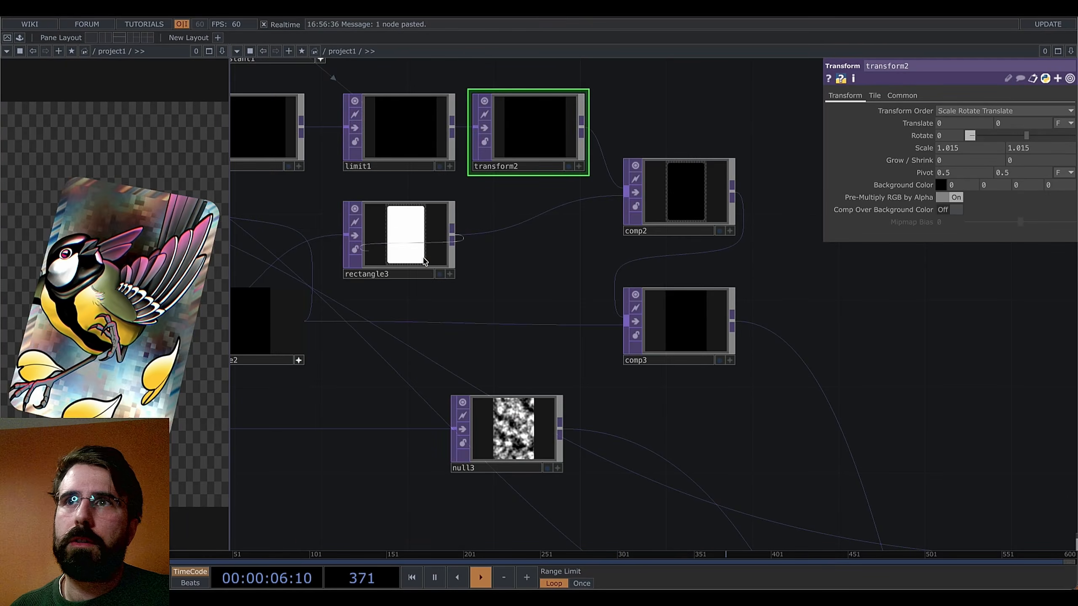
right_click(453, 236)
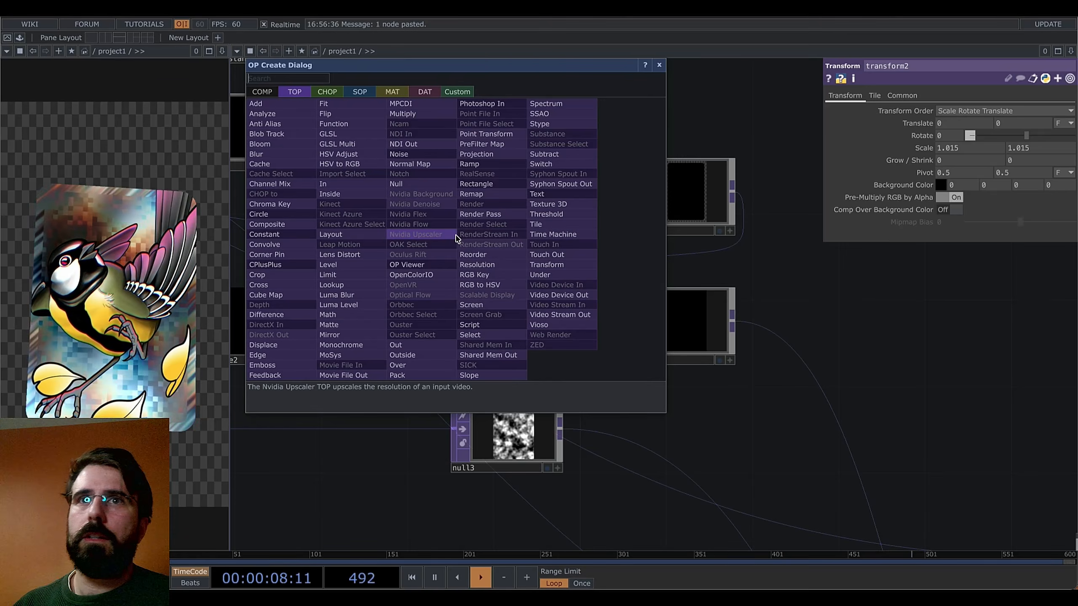
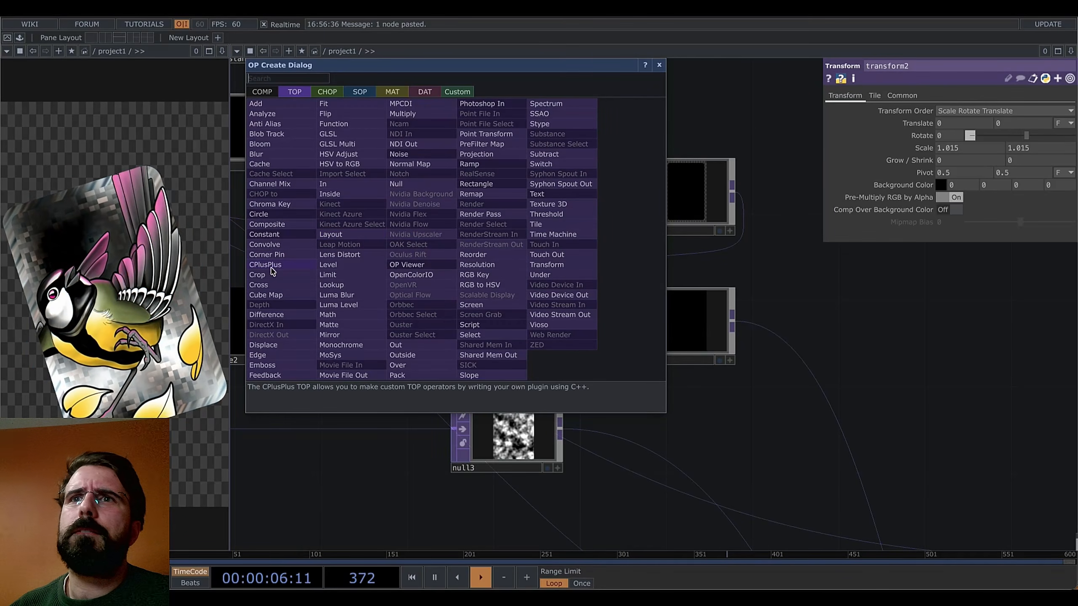
Create a white Constant TOP, constant2, from the OP Create Dialog
click(291, 235)
Place constant2, move noise3, slope1 and rectangle2 up-left, and lower rectangle3
click(893, 303)
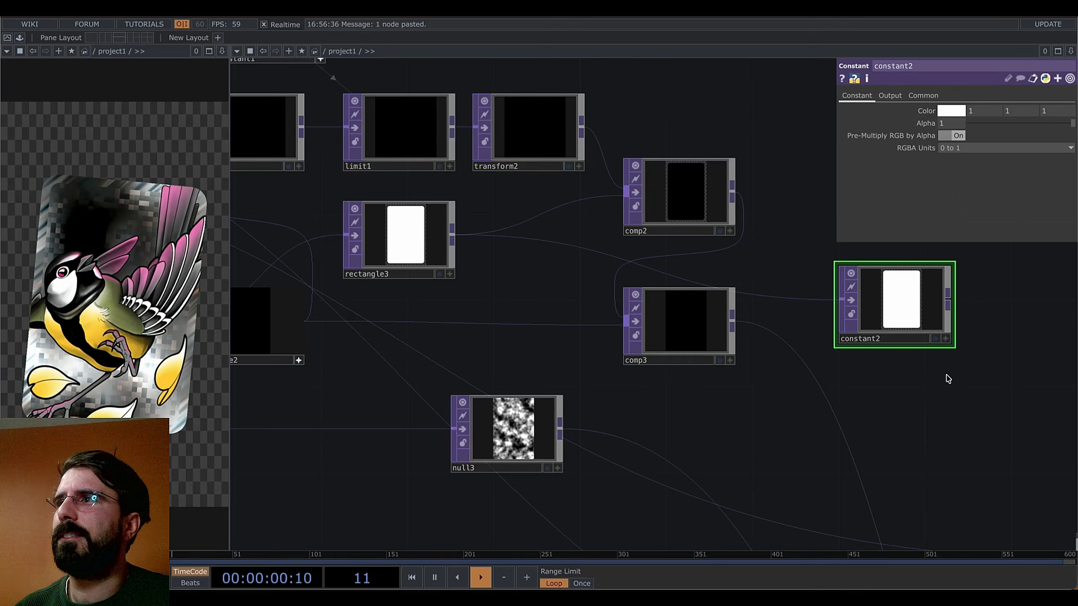
drag(946, 377, 557, 353)
scroll(557, 352, down, 5)
drag(630, 385, 749, 361)
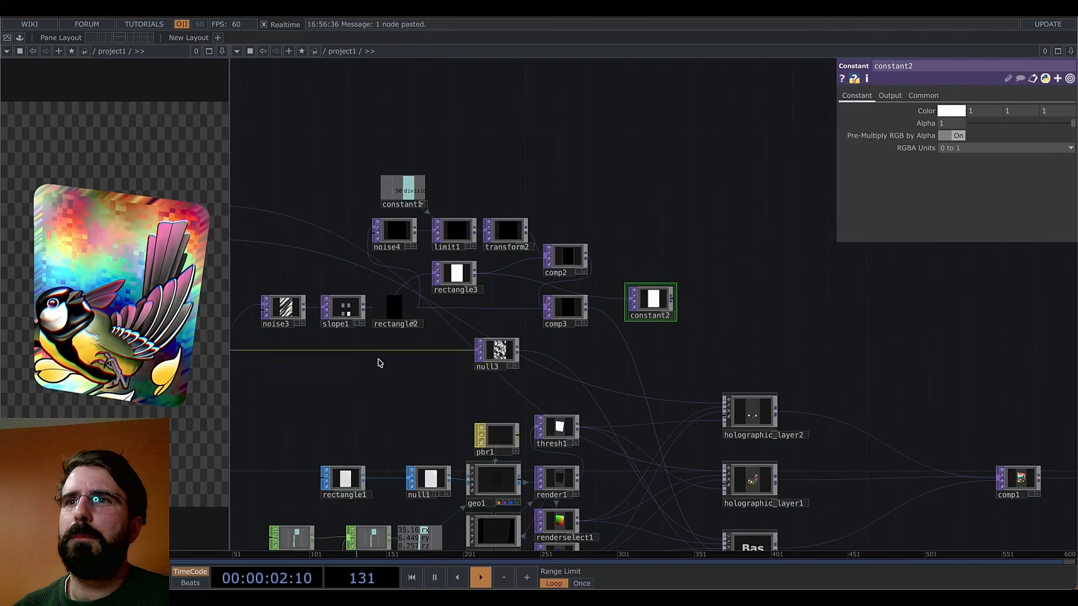
drag(386, 362, 570, 391)
right_drag(587, 368, 442, 327)
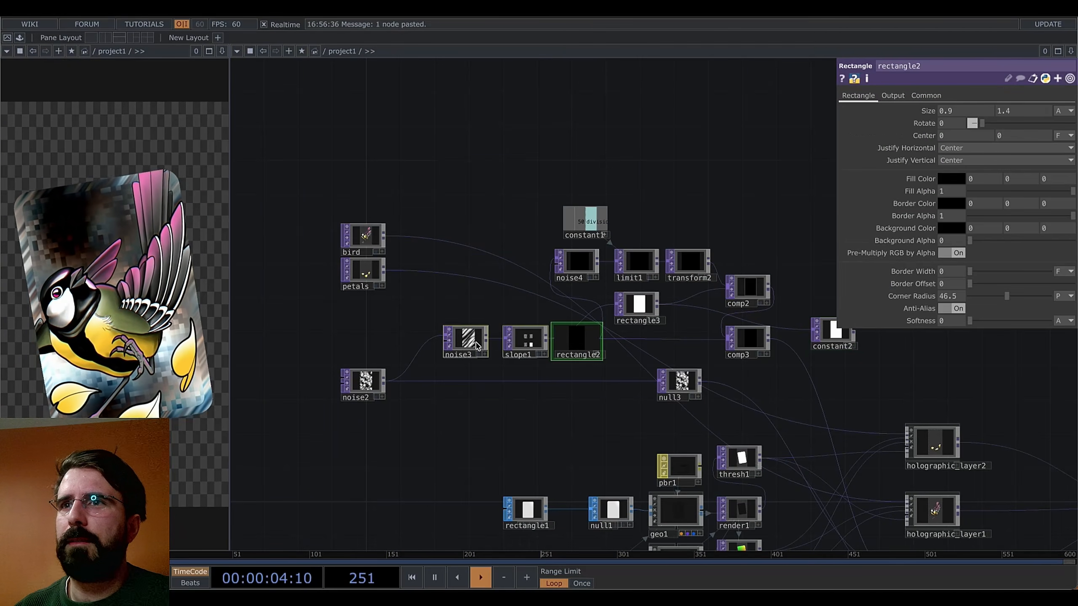
drag(468, 345, 433, 337)
drag(645, 309, 678, 305)
Move the bird and petals nodes up to the top of the network
drag(731, 216, 526, 204)
click(344, 279)
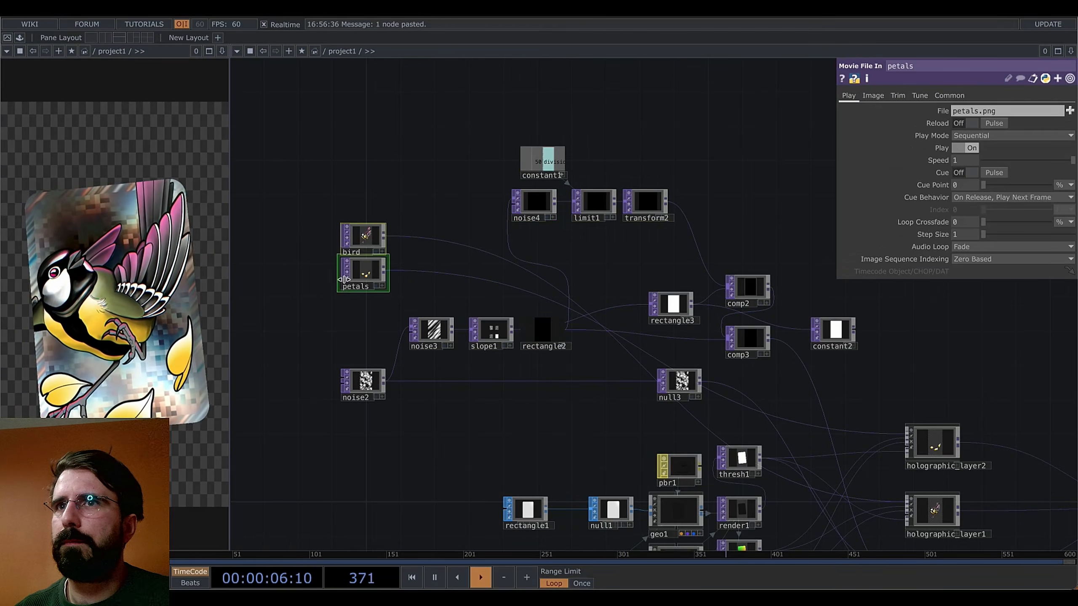
drag(343, 280, 689, 121)
drag(748, 220, 598, 182)
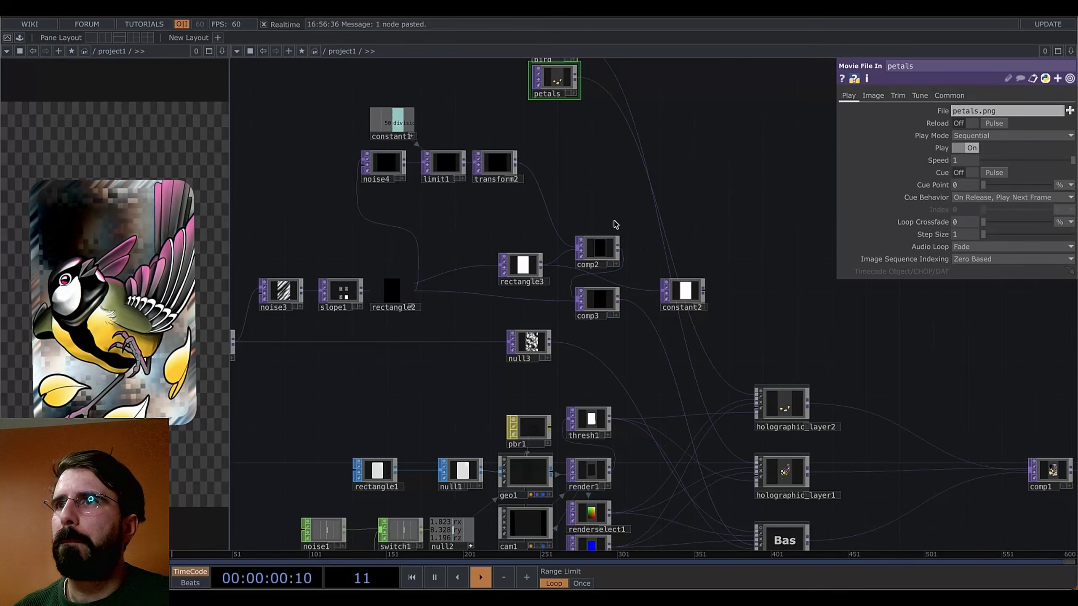
Shift rectangle3, comp2 and comp3 up-left and stack constant2 beneath petals
drag(522, 264, 480, 230)
drag(591, 255, 556, 213)
drag(593, 306, 524, 290)
drag(754, 241, 689, 269)
drag(611, 315, 474, 145)
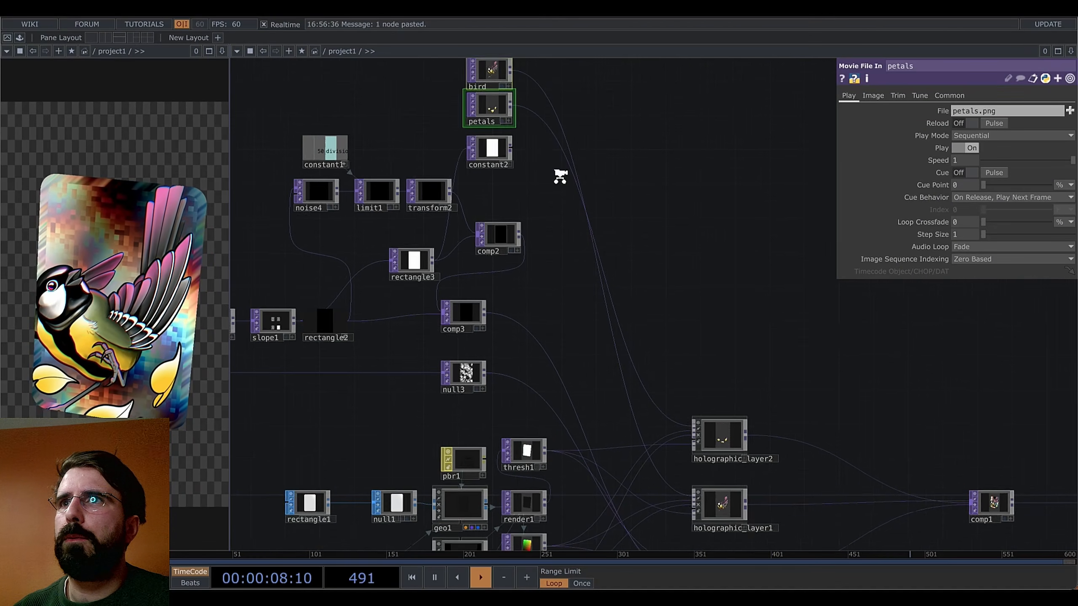
drag(560, 176, 572, 279)
scroll(520, 246, up, 5)
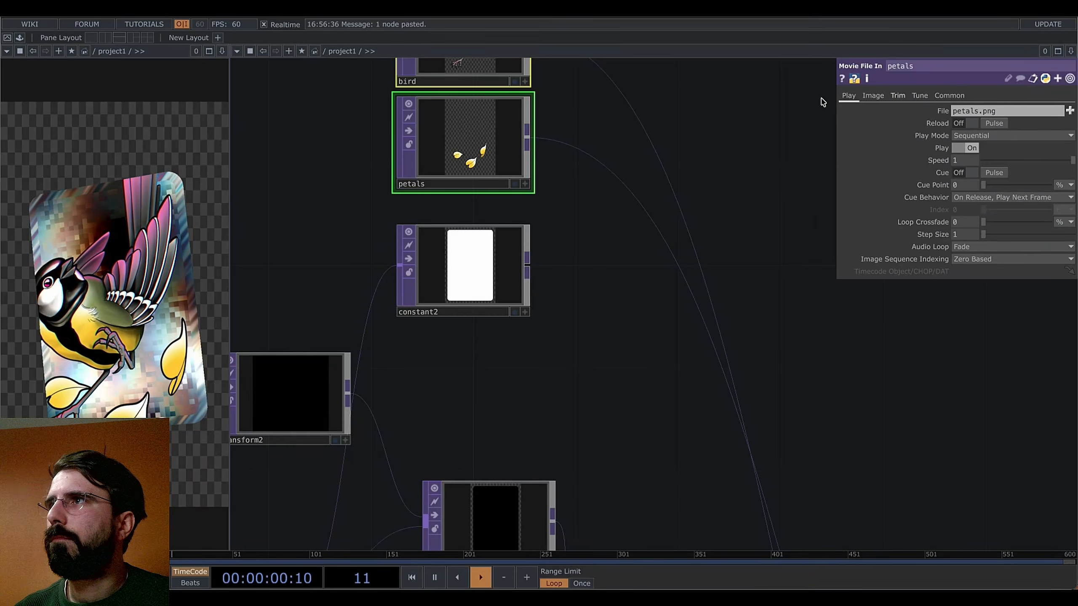
Set constant2's colour to a light purple: Hue 279, Sat 0.46, Value 0.90
click(481, 282)
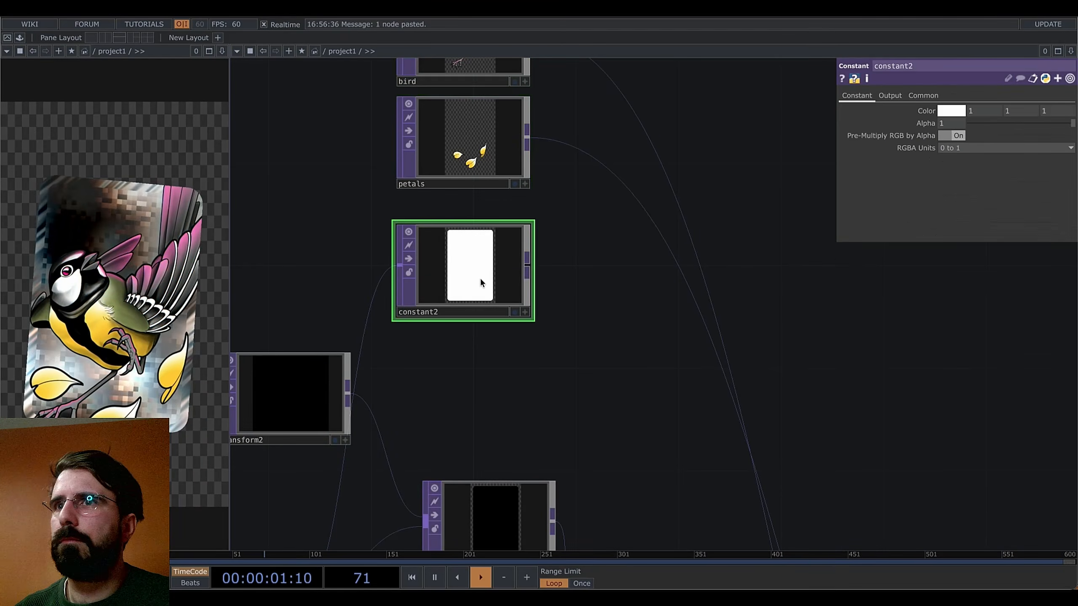
click(951, 111)
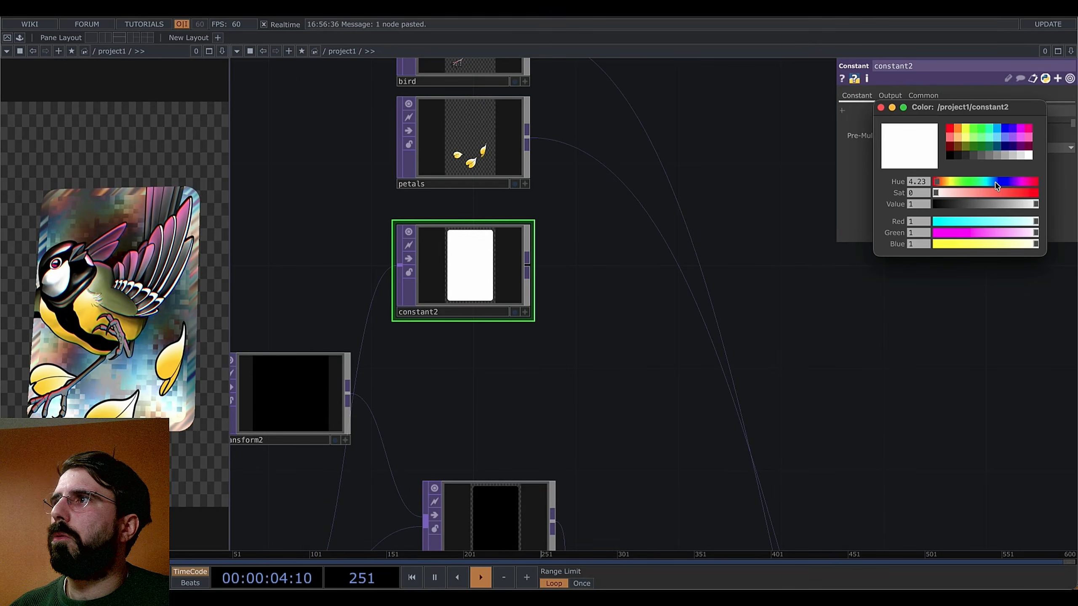
drag(985, 194, 1013, 184)
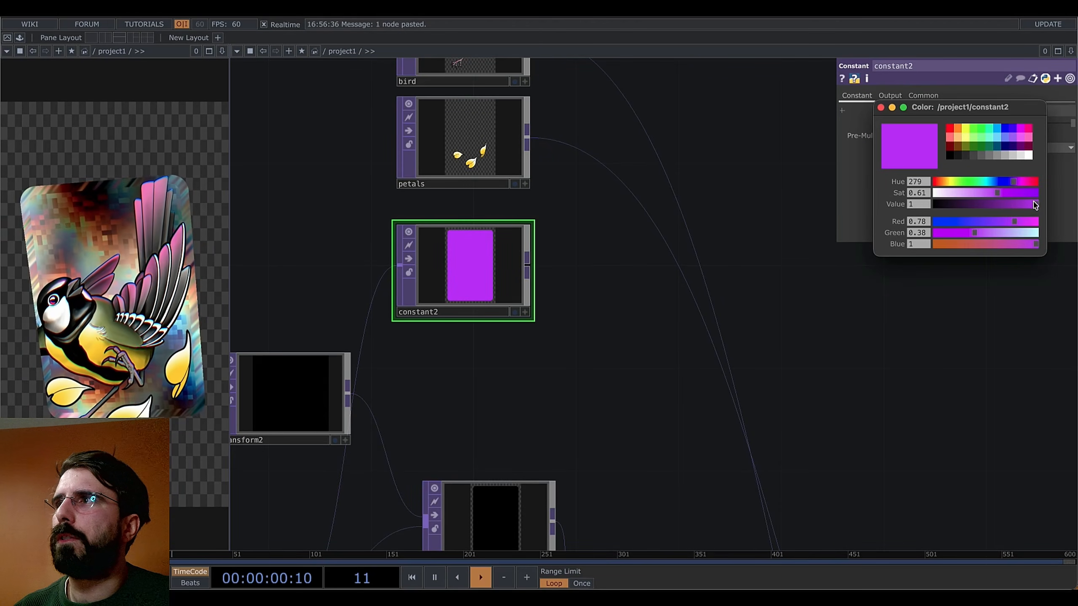
drag(1035, 205, 983, 195)
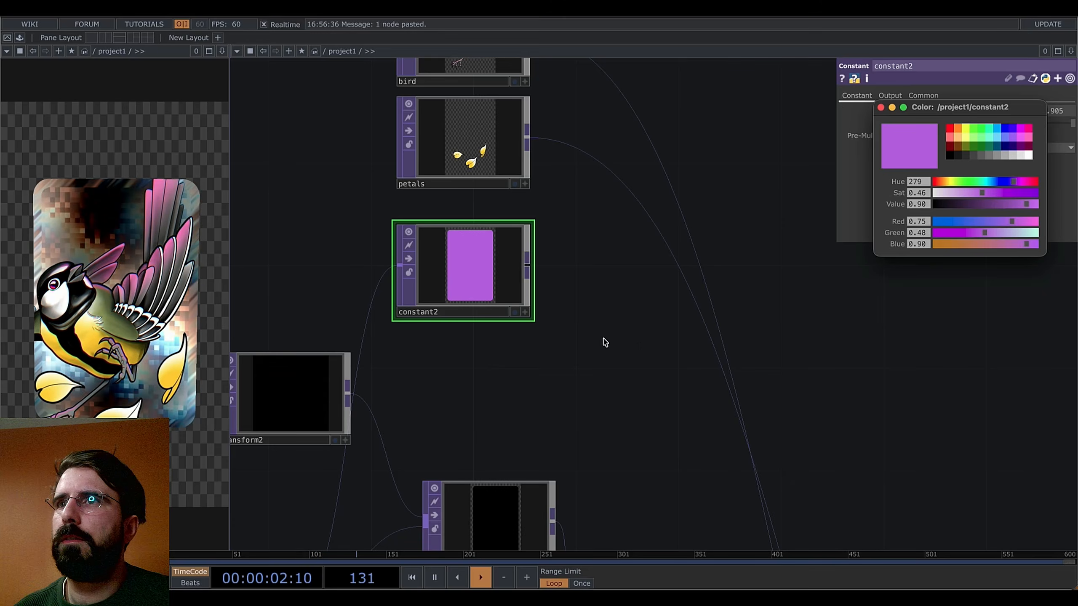
scroll(604, 342, down, 3)
key(Tab)
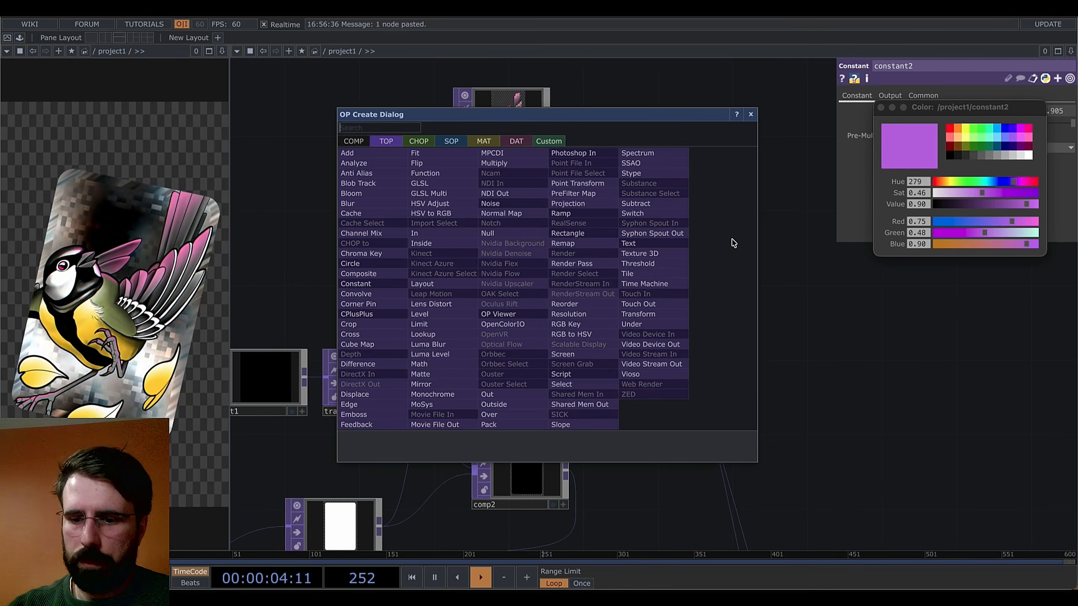
Add noise5 after constant2 with Period 0.01, and adjust its offset and amplitude
click(502, 204)
click(622, 288)
scroll(651, 264, up, 10)
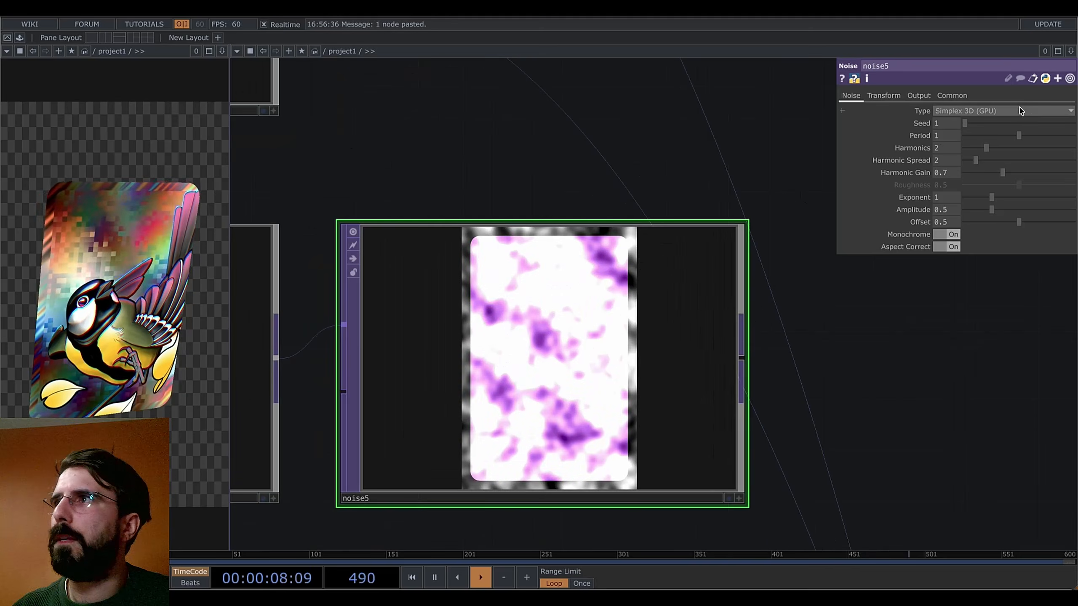
drag(1014, 136, 959, 140)
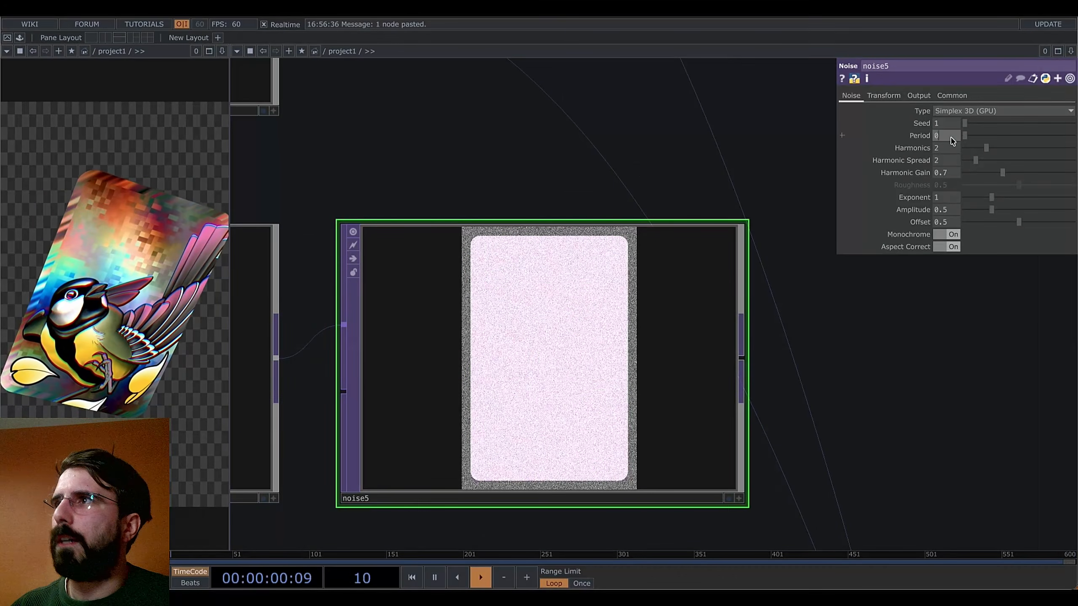
click(951, 139)
text(0.01)
key(Return)
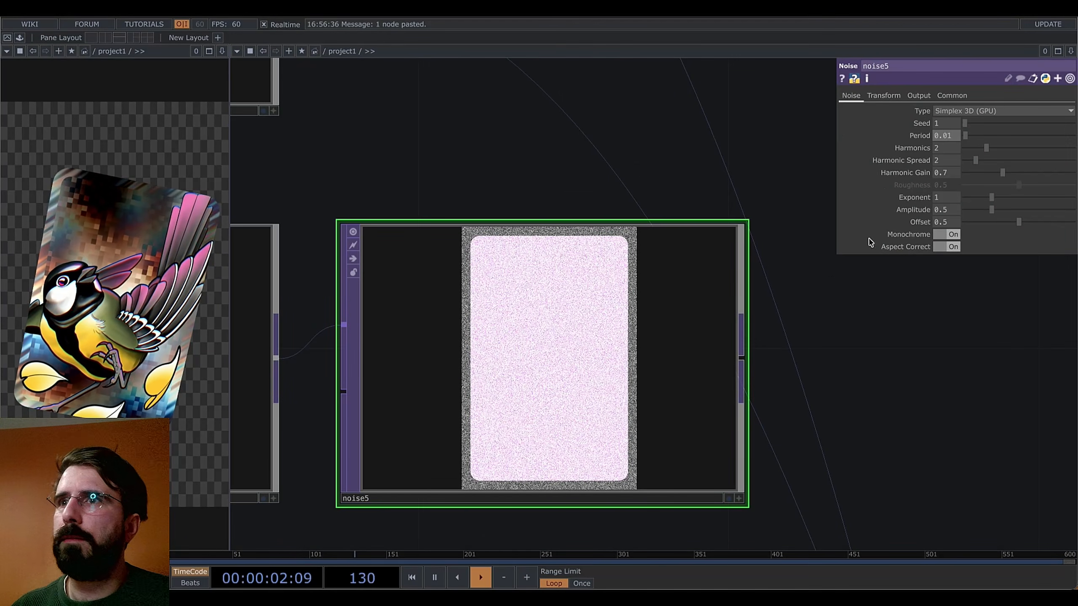
drag(1019, 222, 872, 234)
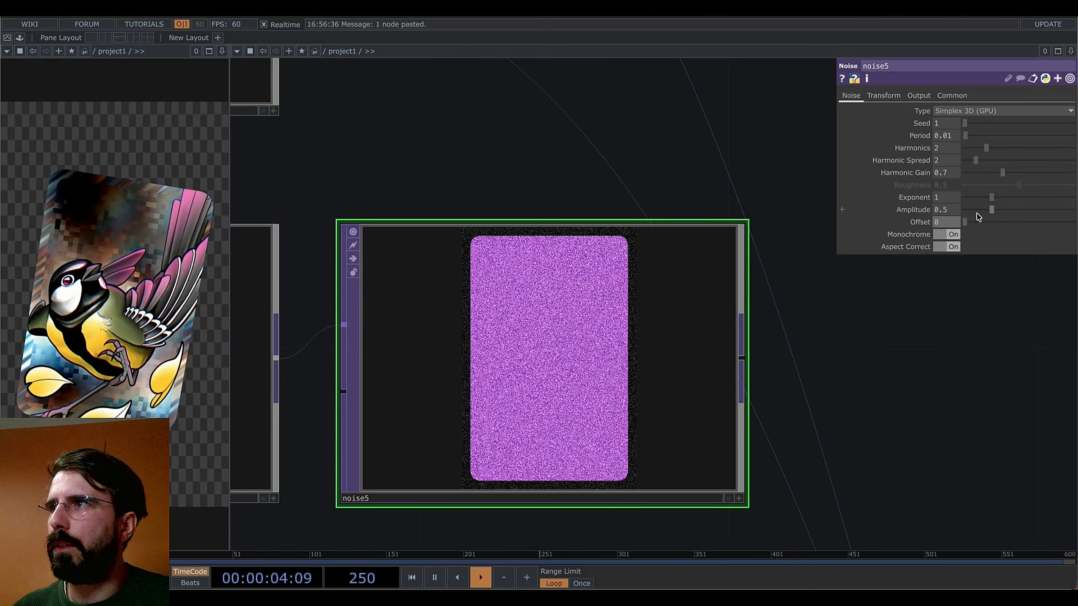
drag(991, 210, 1077, 218)
On noise5's output settings, multiply RGB with the input and take alpha from the input
click(918, 96)
click(959, 111)
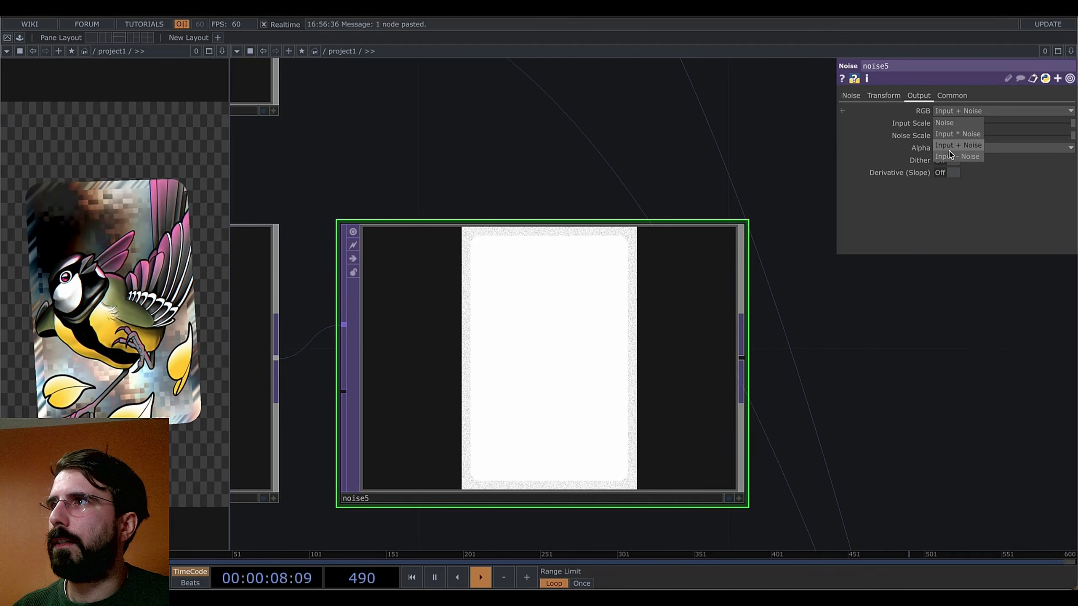
click(953, 135)
scroll(571, 250, up, 2)
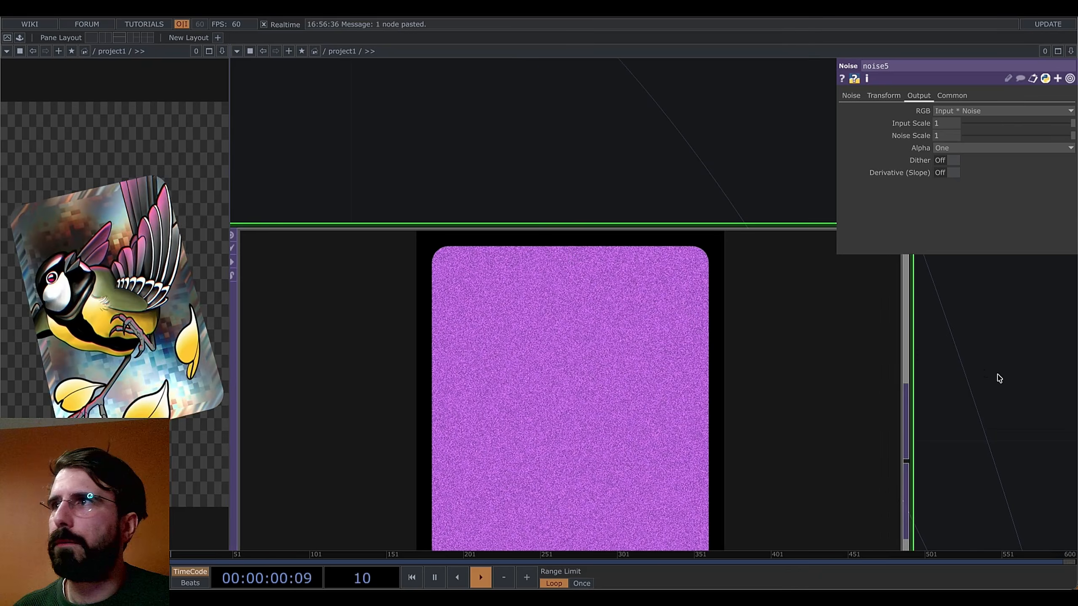
click(941, 149)
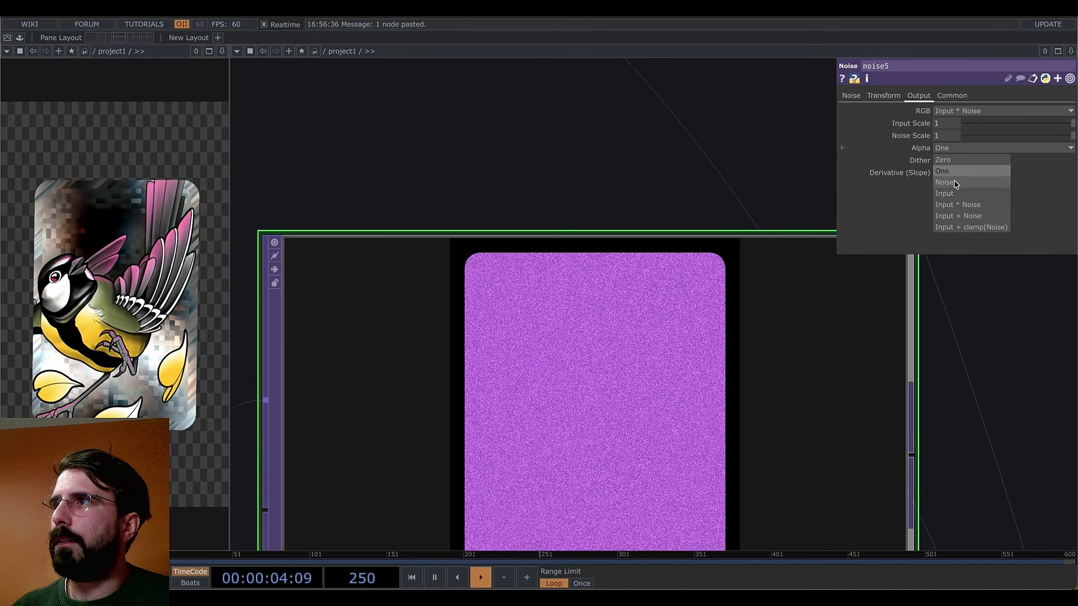
click(953, 194)
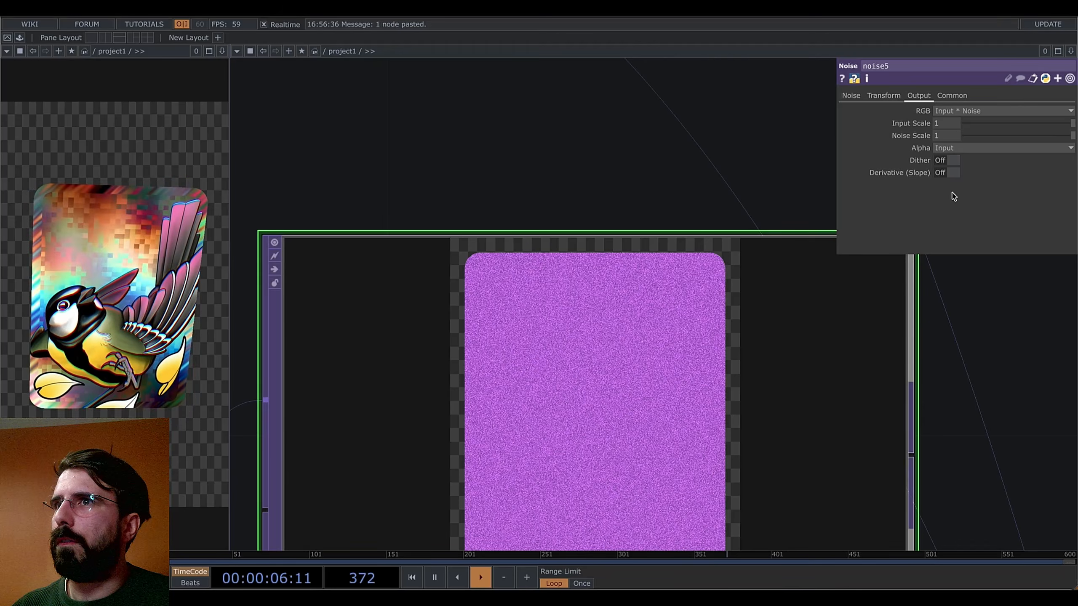
scroll(527, 250, up, 5)
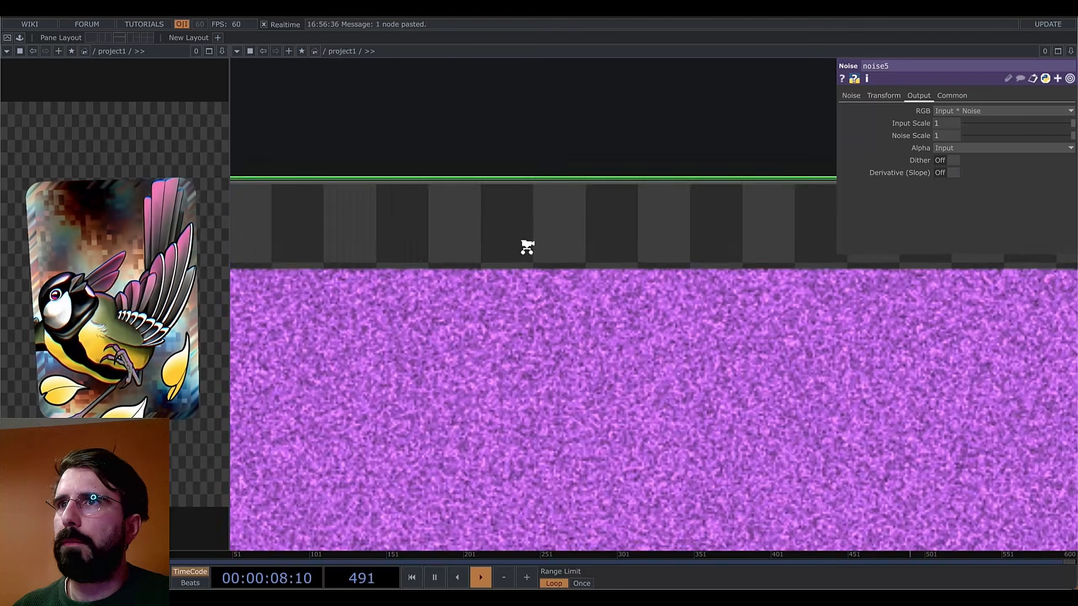
scroll(528, 247, down, 3)
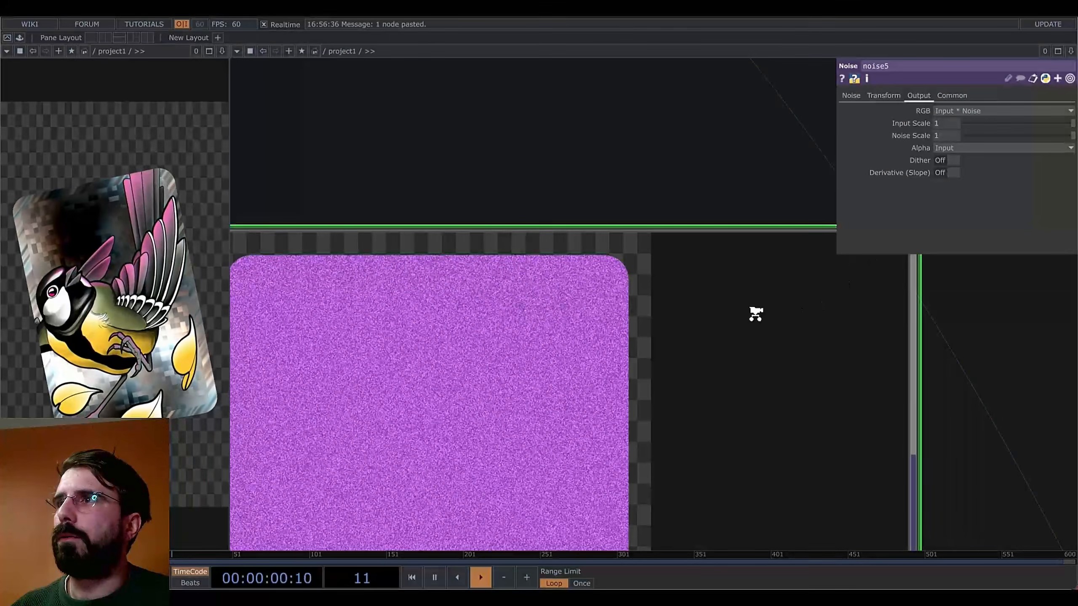
scroll(755, 314, down, 6)
Move noise5 to the right, away from constant2
drag(855, 337, 727, 325)
drag(610, 341, 672, 341)
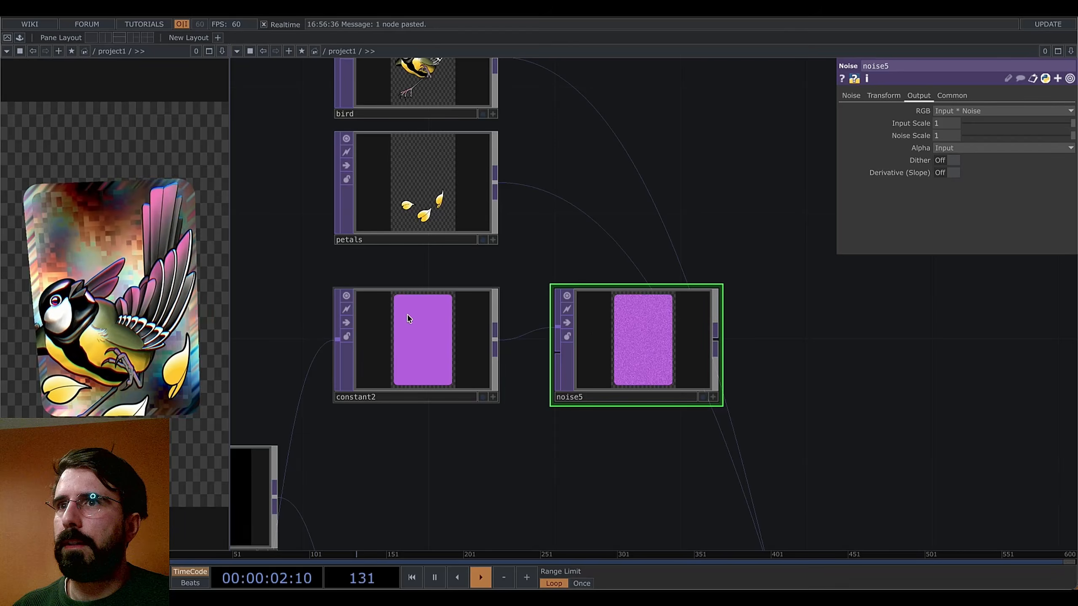
scroll(655, 288, up, 5)
scroll(658, 287, down, 2)
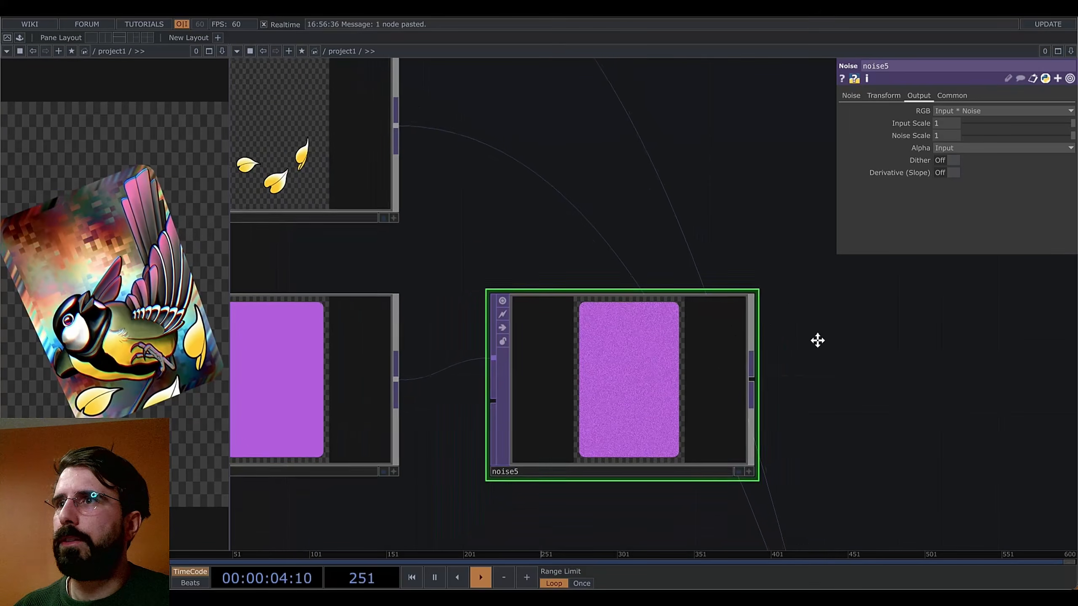
drag(819, 340, 693, 279)
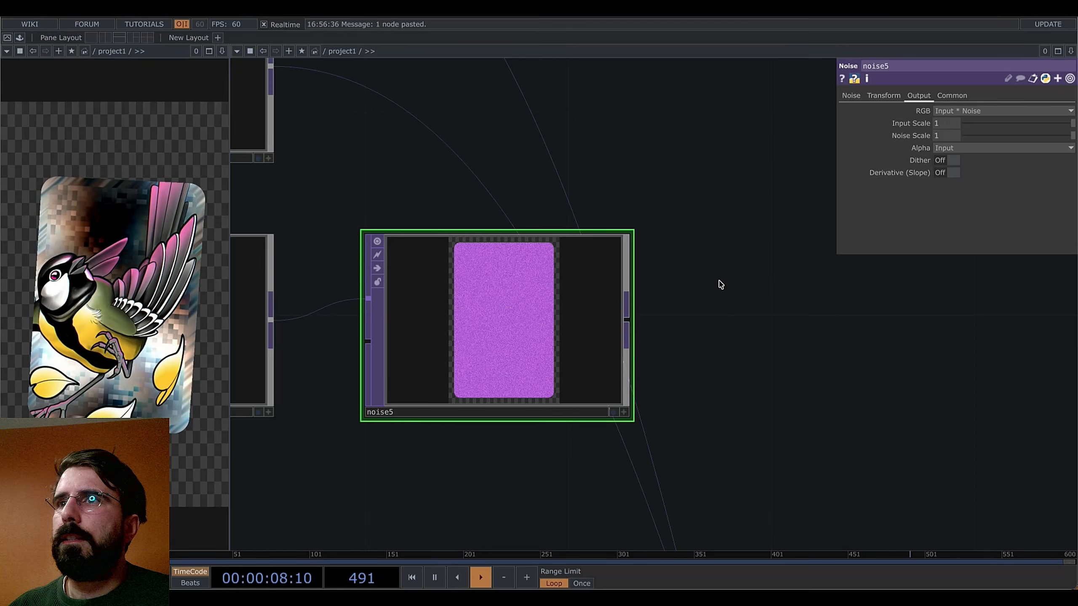
Raise noise5's Exponent to 2.16 and set its Amplitude to 0.34
click(857, 96)
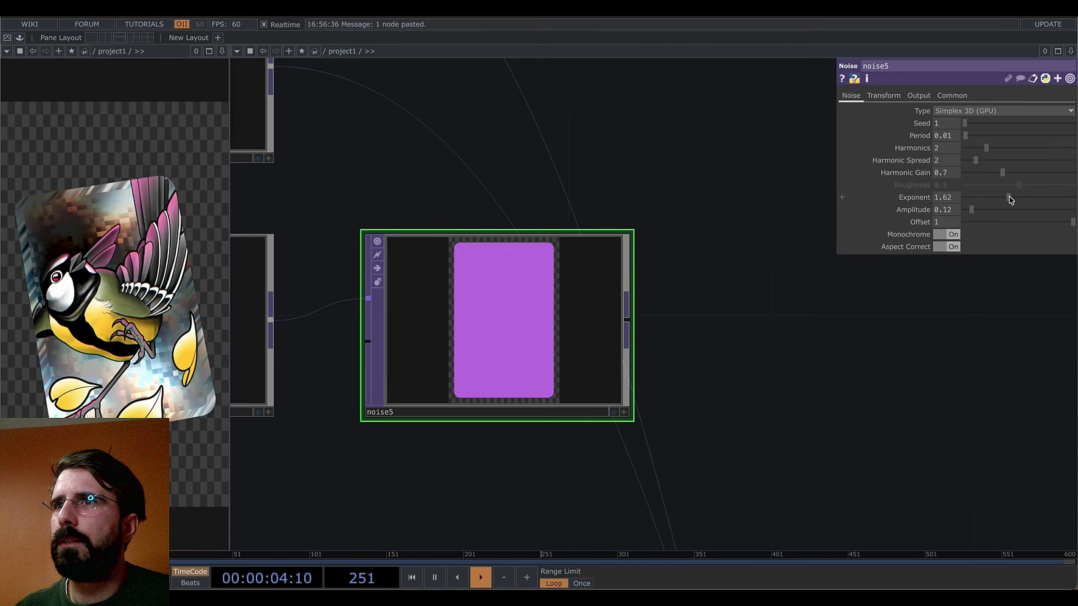
drag(1010, 200, 1013, 199)
scroll(484, 284, up, 5)
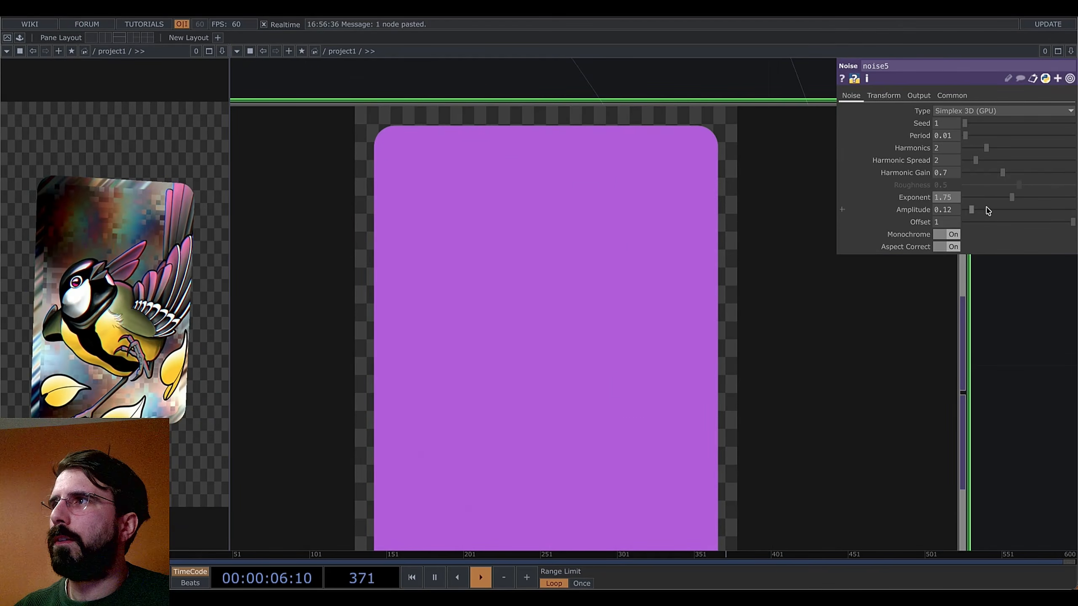
drag(974, 211, 1016, 200)
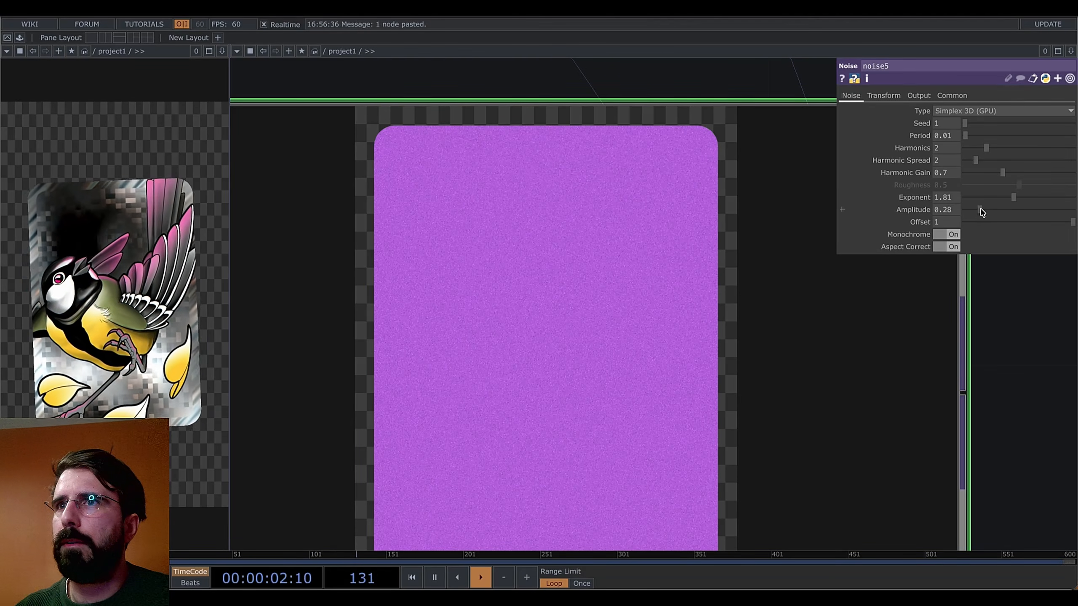
mouse_move(982, 213)
mouse_down()
mouse_move(1024, 198)
mouse_move(986, 212)
mouse_up()
scroll(560, 361, down, 10)
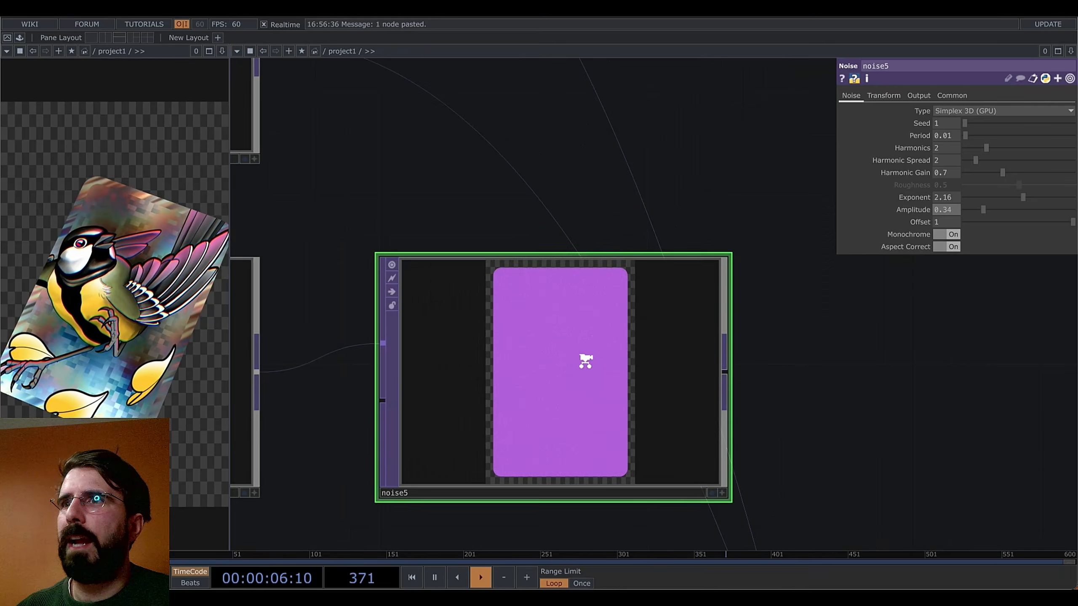
drag(806, 378, 657, 303)
scroll(657, 303, down, 10)
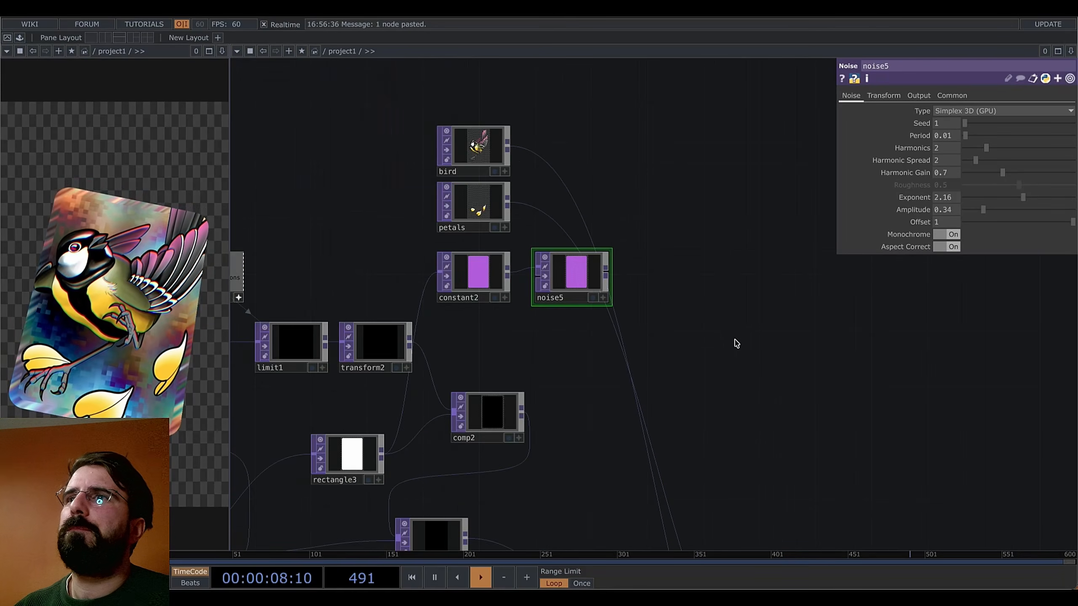
drag(736, 342, 650, 303)
drag(776, 397, 656, 254)
scroll(656, 255, down, 8)
Add a Level TOP, level1, after noise5 and wire it into comp1
drag(736, 321, 602, 266)
right_click(402, 124)
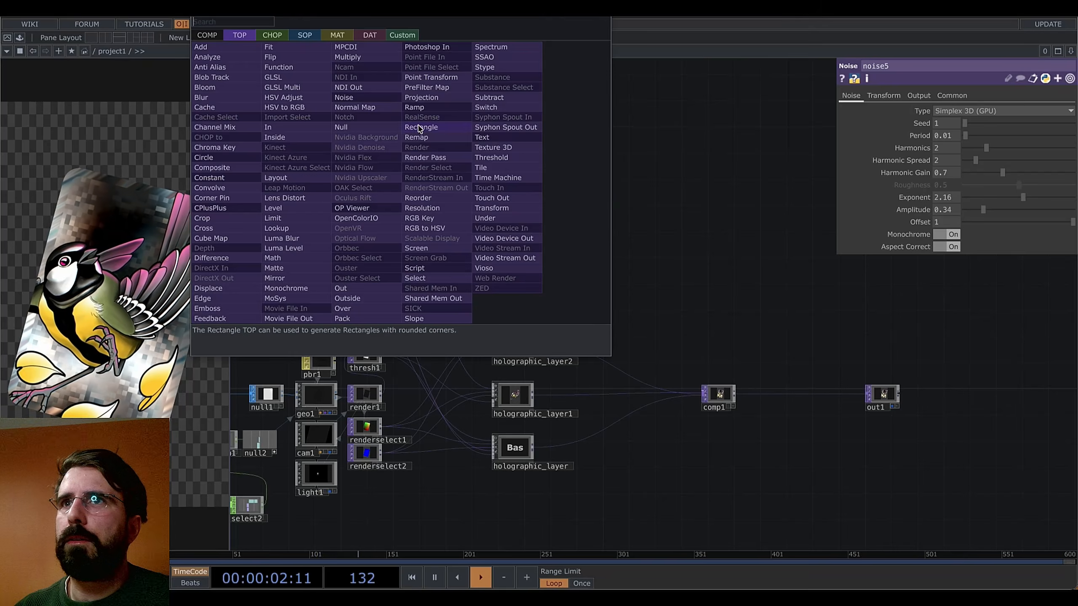
click(282, 216)
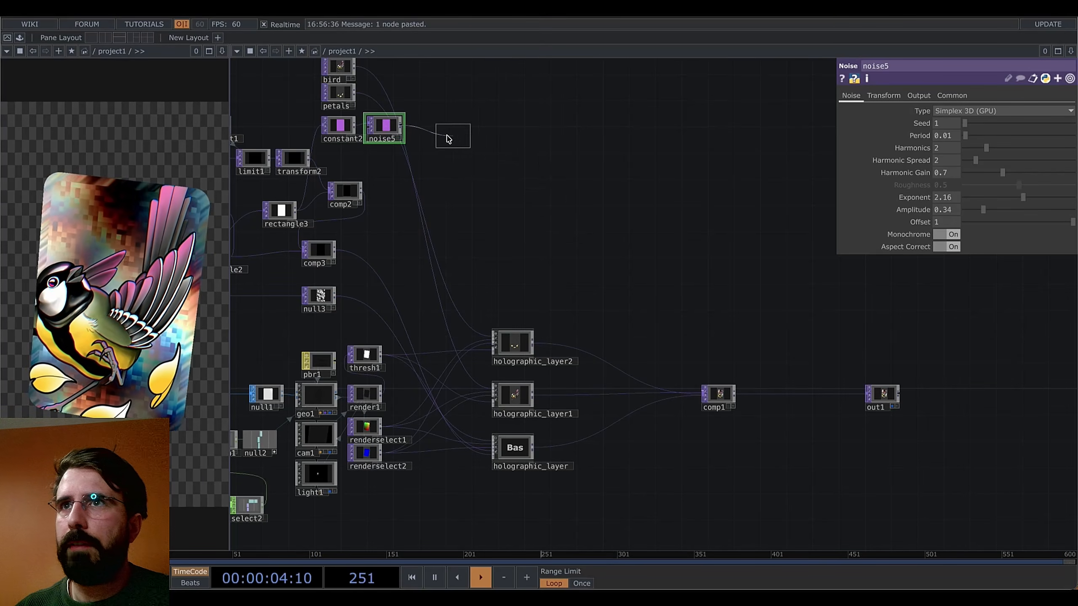
click(450, 130)
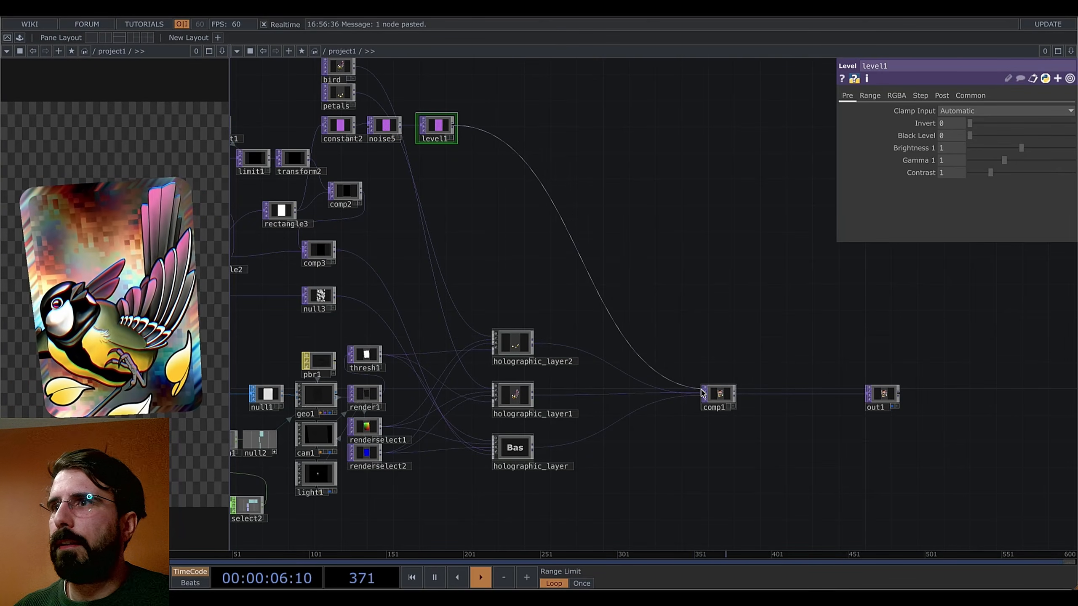
click(714, 399)
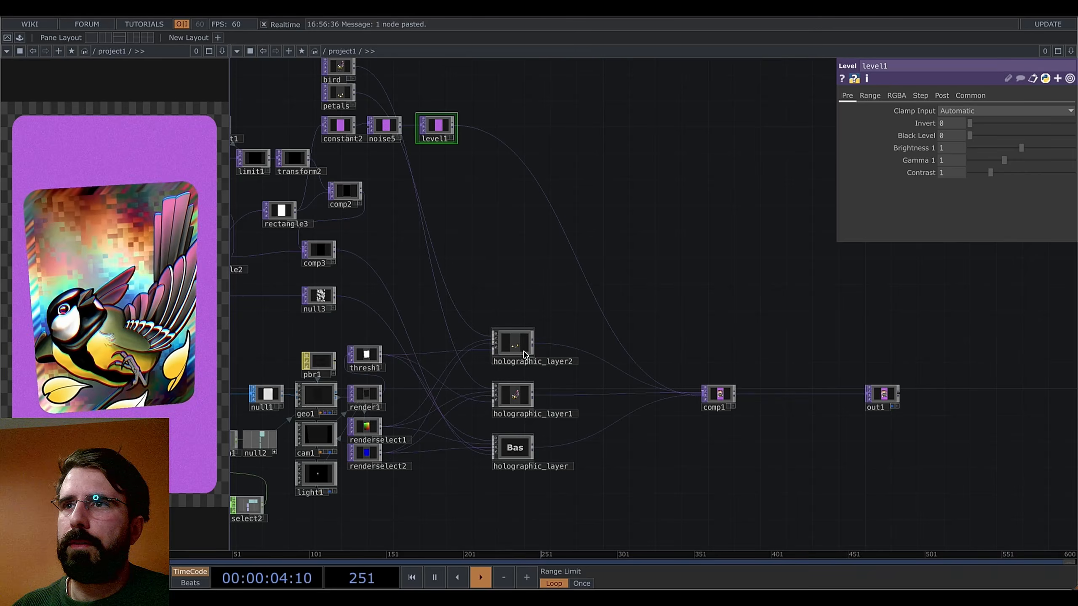
Create a Remap TOP, remap1, in an empty spot of the network
right_click(381, 427)
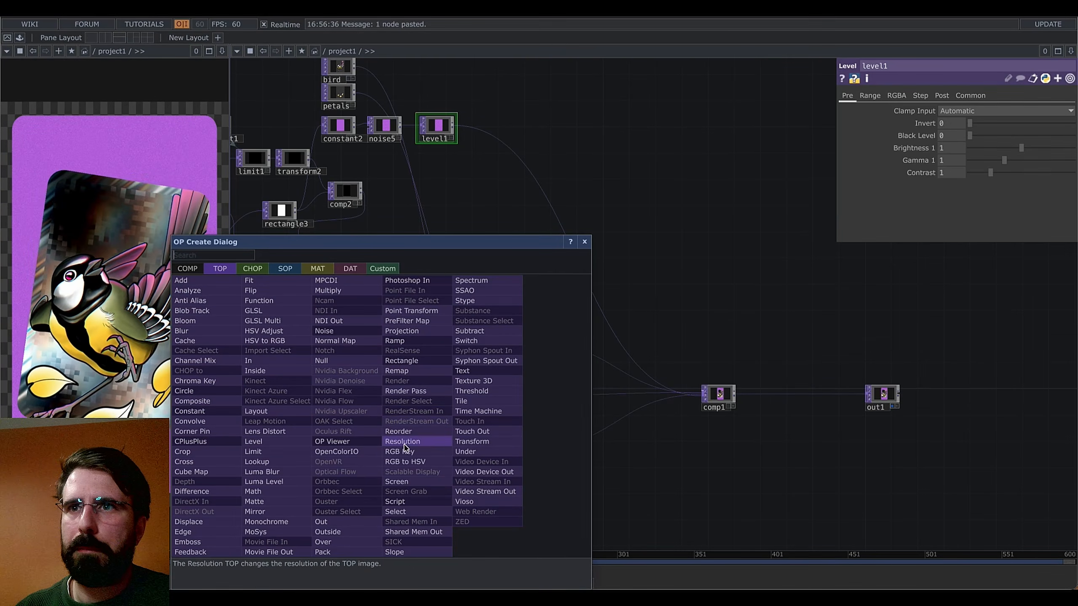
click(411, 371)
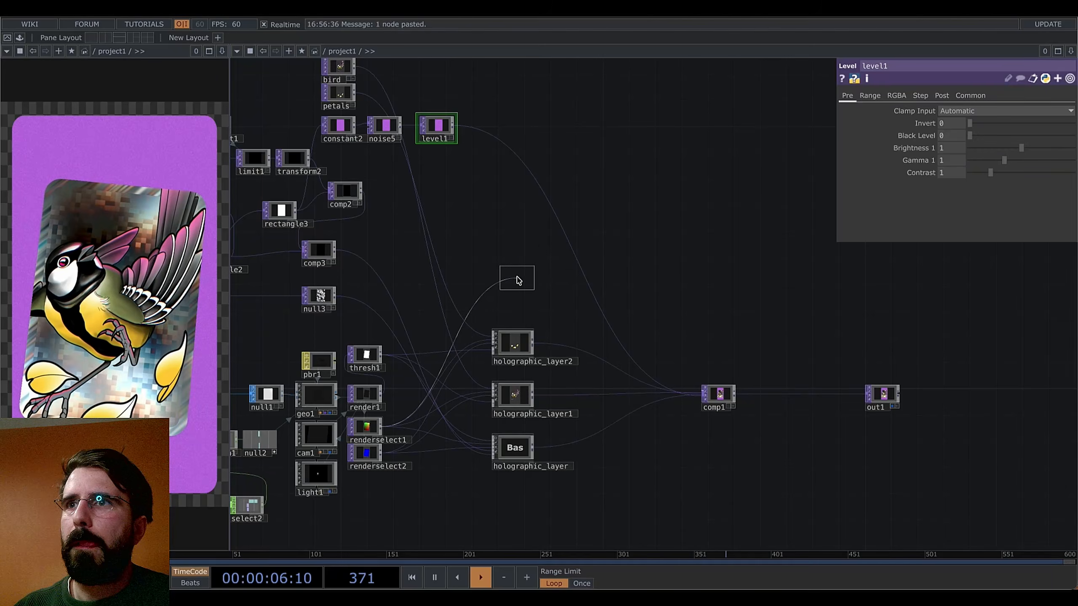
click(518, 278)
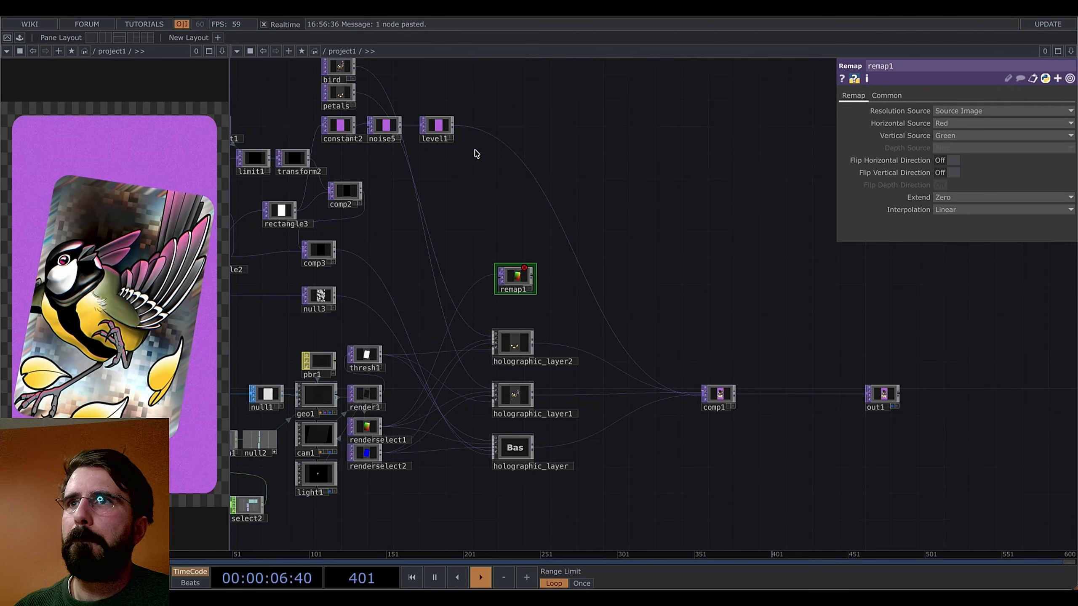
Wire level1 and renderselect1 into remap1 as its first and second inputs
click(499, 277)
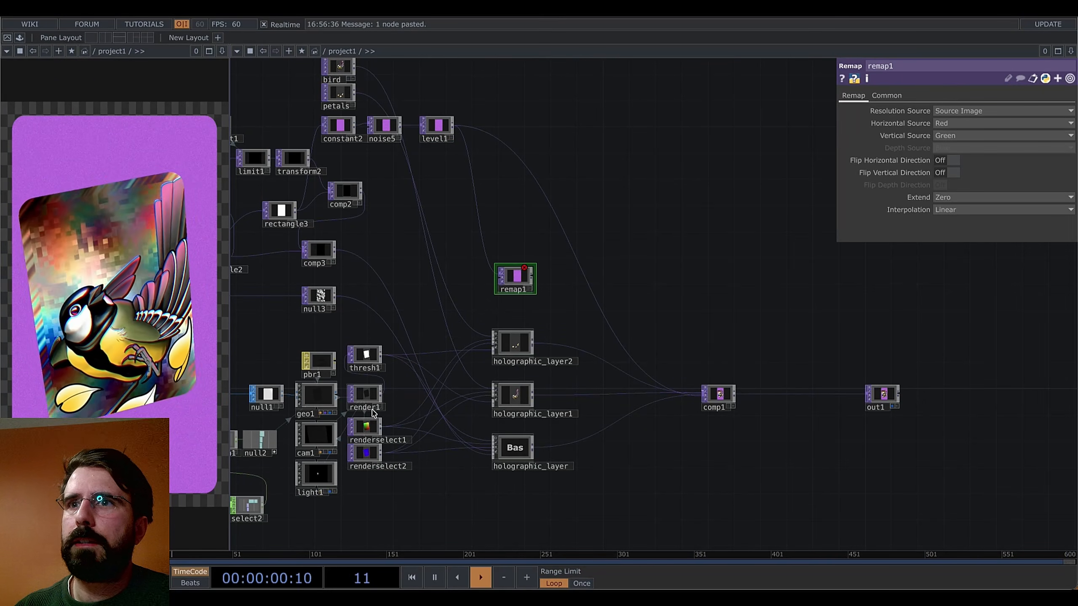
drag(404, 390, 500, 273)
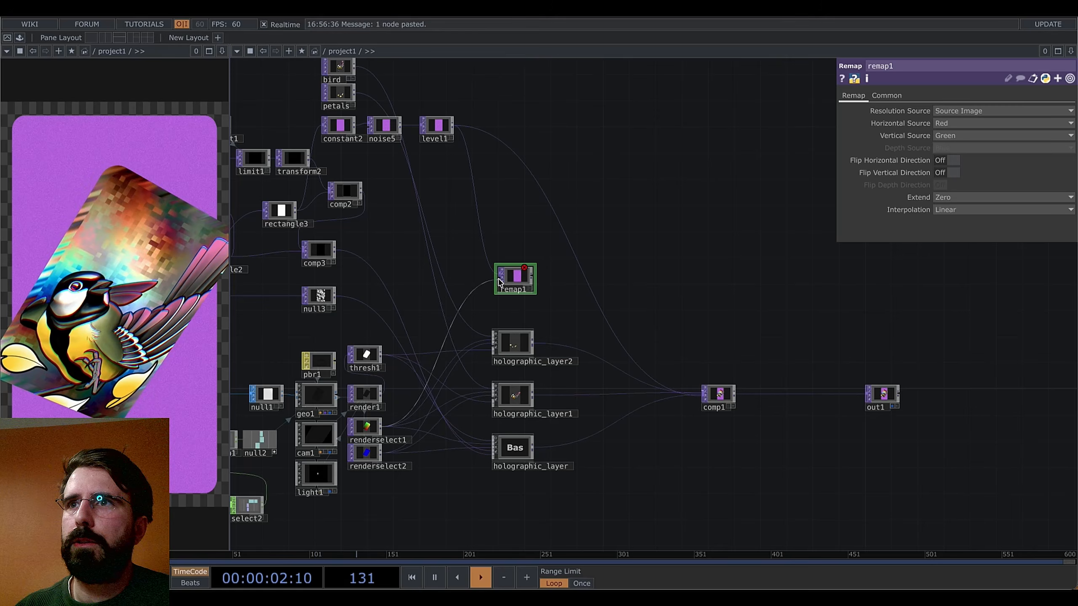
scroll(499, 279, up, 5)
scroll(626, 349, down, 3)
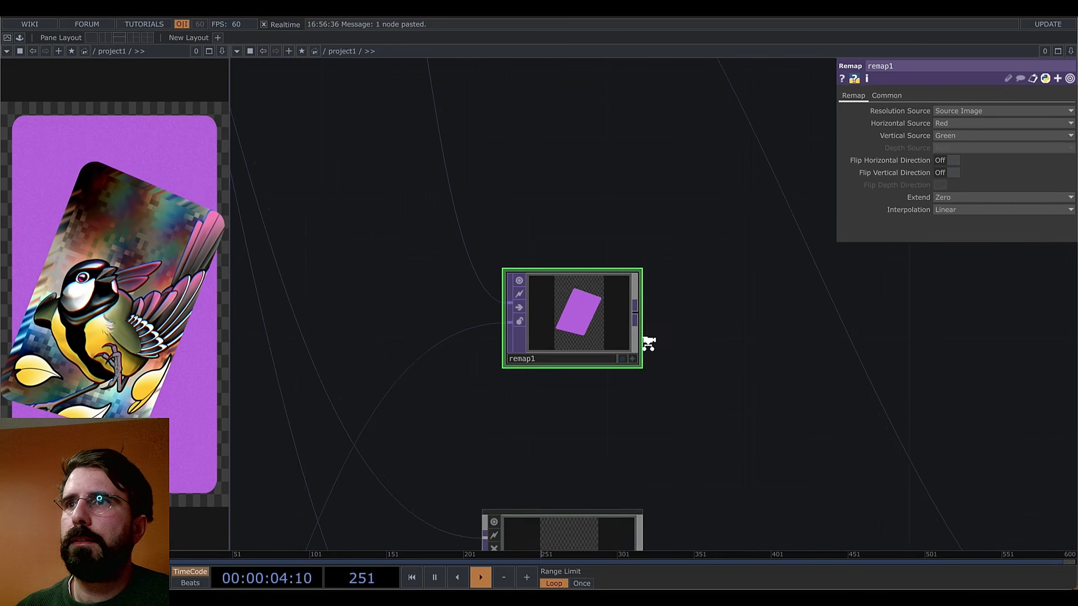
scroll(462, 393, up, 5)
scroll(454, 404, down, 5)
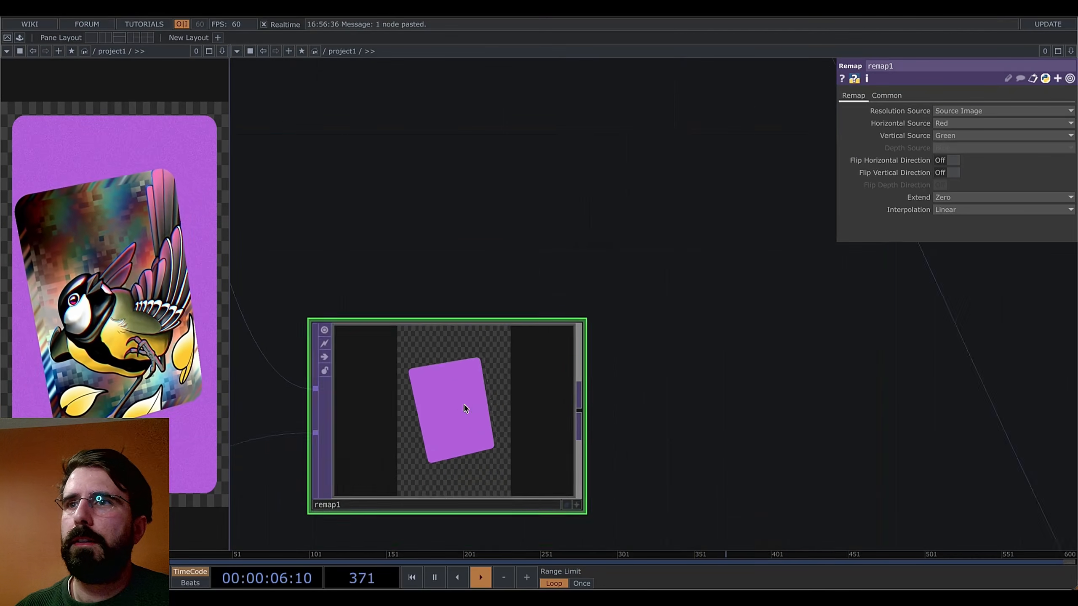
scroll(470, 400, up, 1)
scroll(470, 399, down, 2)
scroll(483, 273, down, 5)
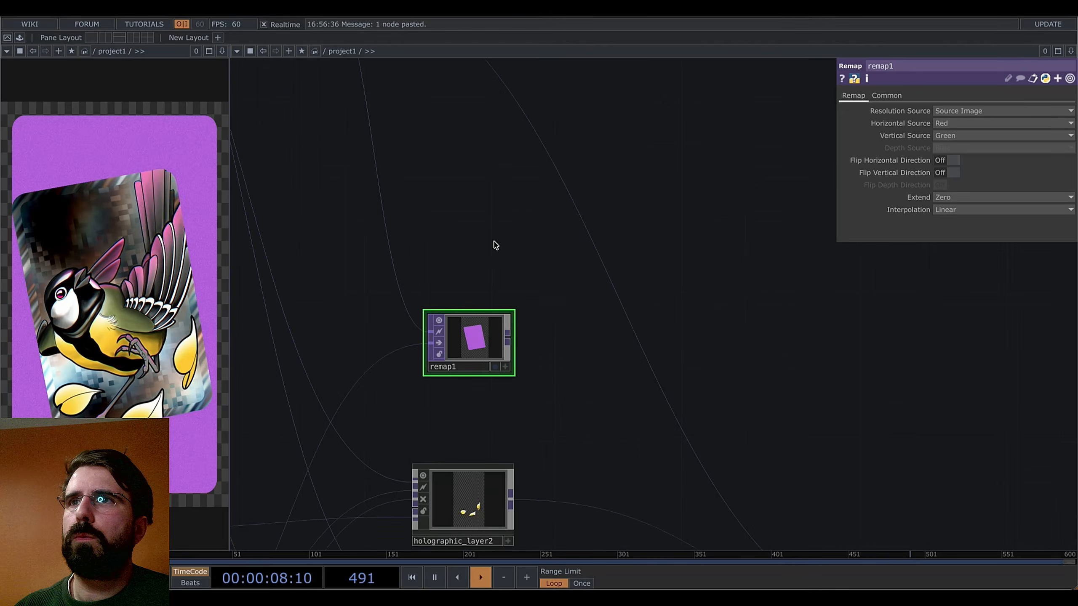
Inspect level1, then set remap1's Resolution Source to UV Image
drag(445, 144, 571, 383)
drag(545, 332, 461, 177)
drag(493, 290, 520, 330)
click(372, 131)
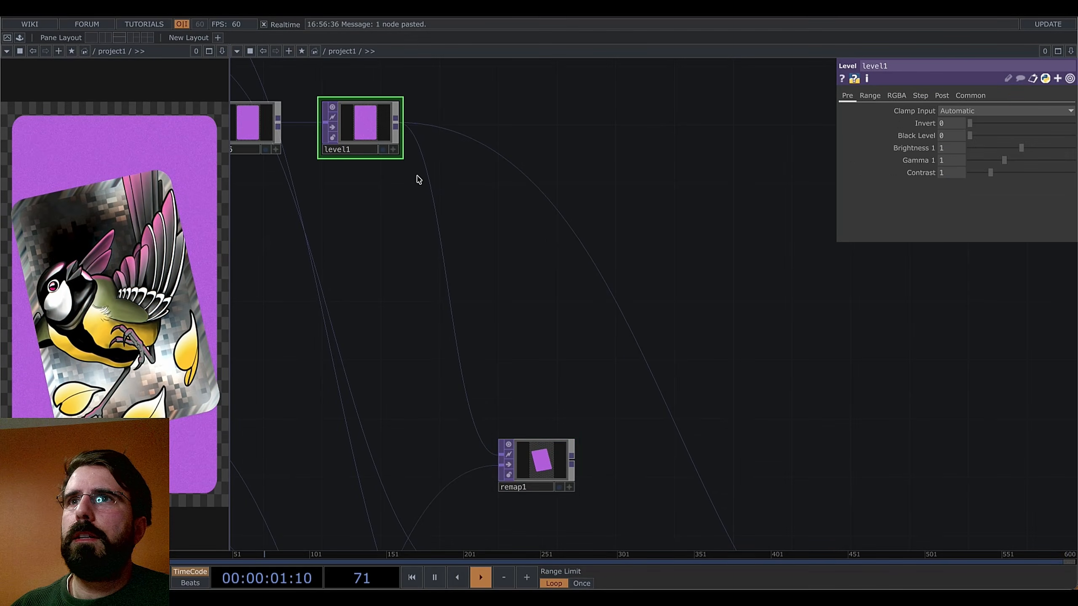
click(550, 470)
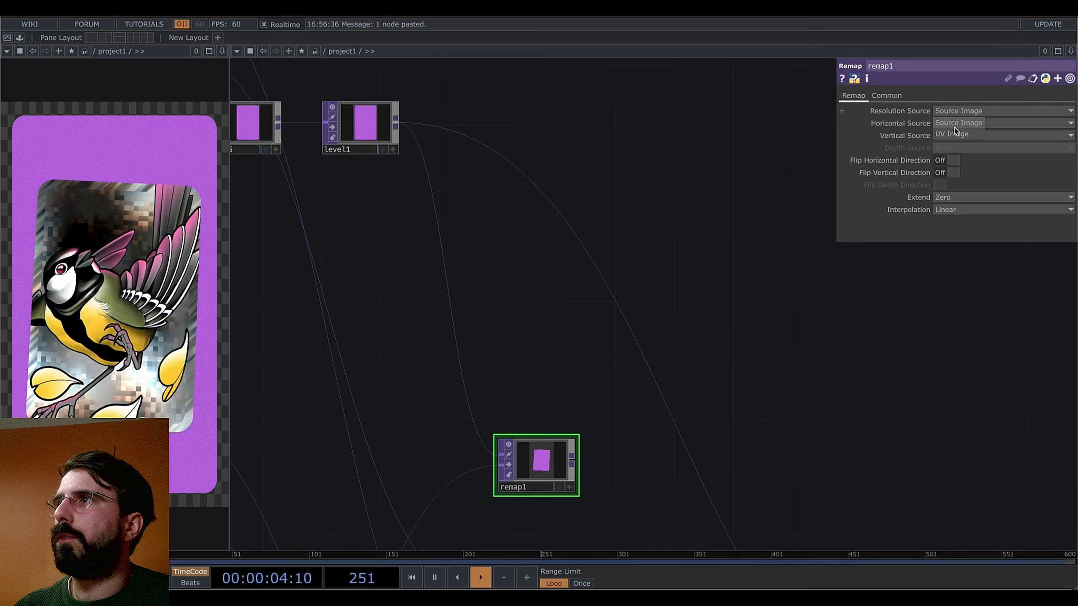
scroll(579, 421, up, 5)
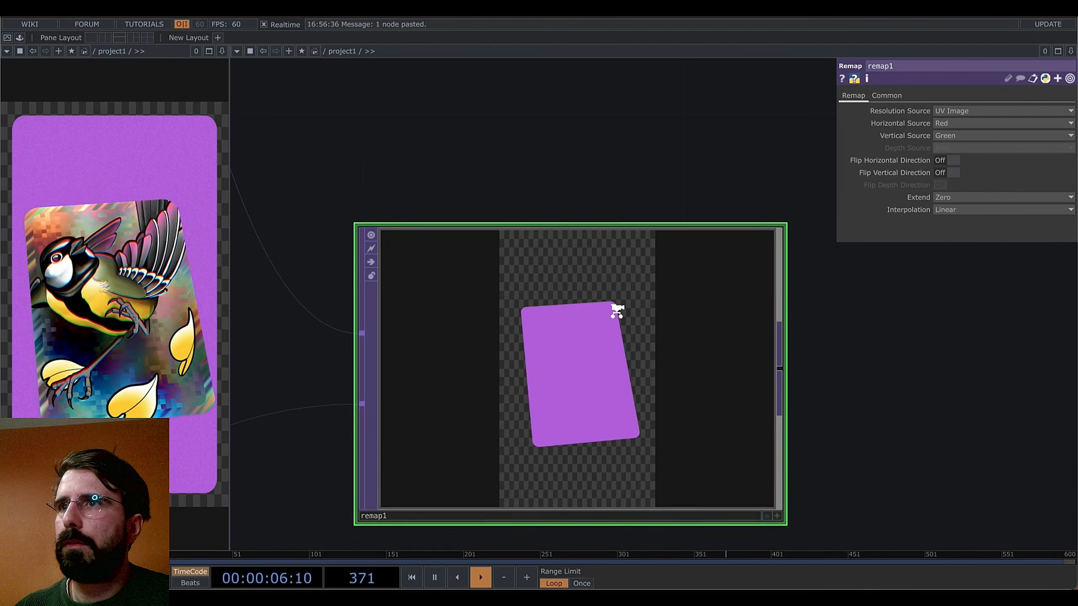
scroll(615, 310, up, 2)
scroll(556, 314, down, 4)
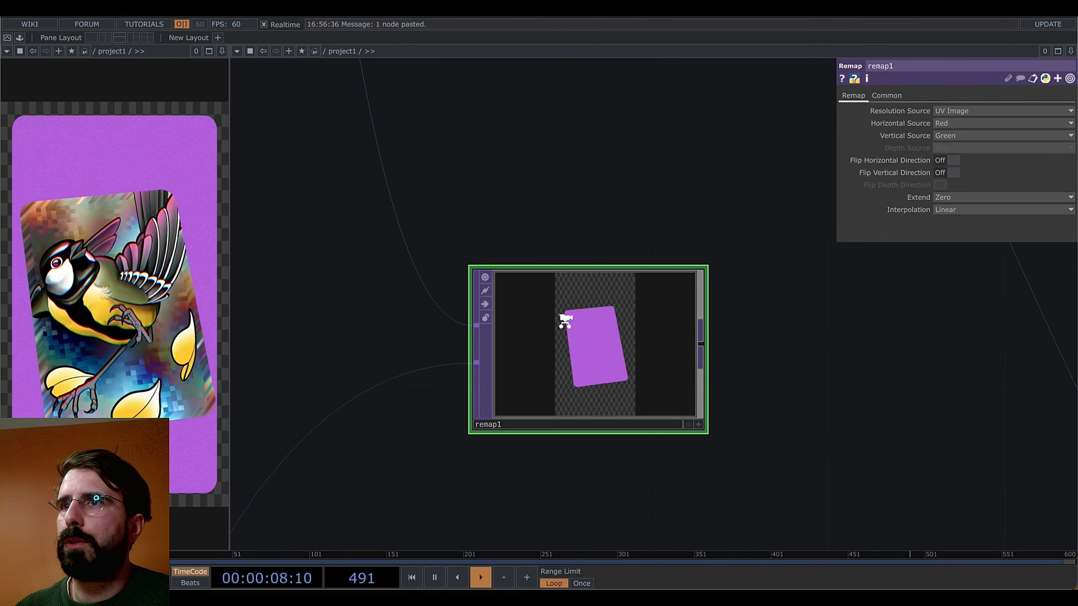
scroll(569, 315, up, 5)
scroll(570, 314, down, 5)
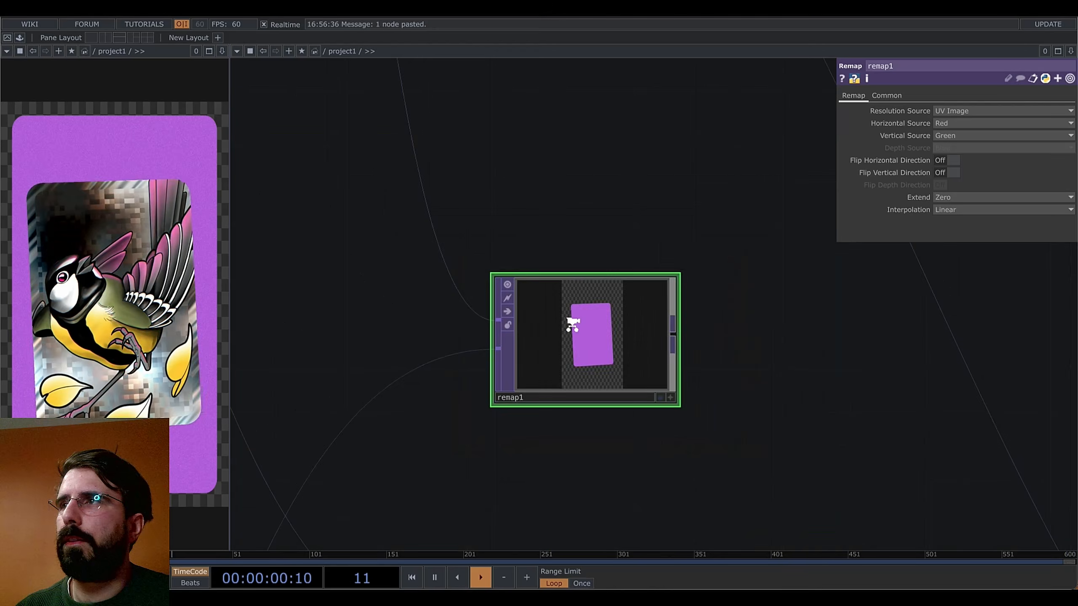
scroll(637, 369, down, 5)
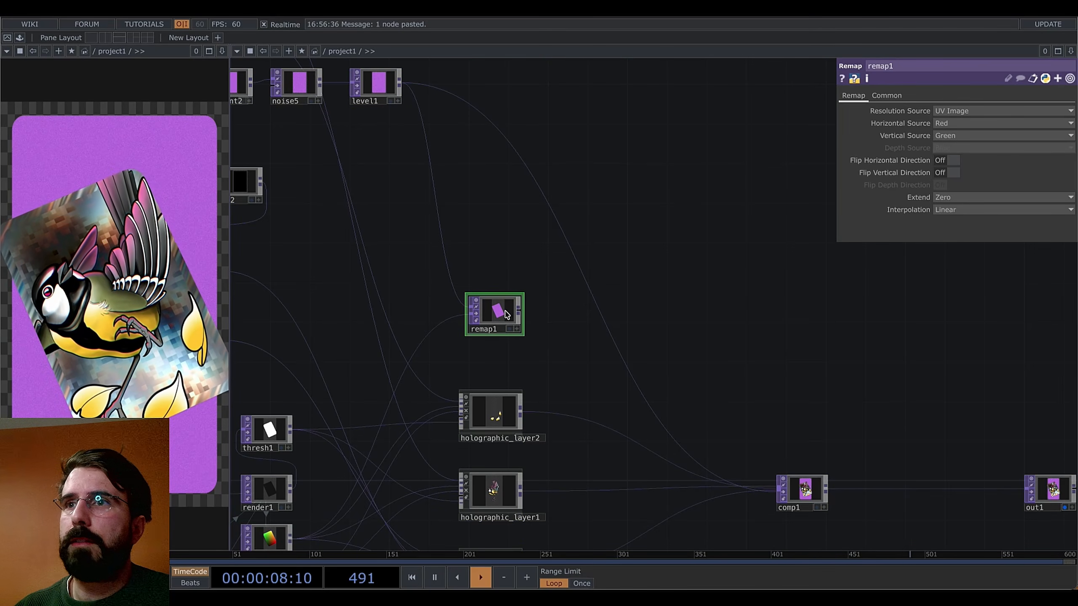
Set remap1's Input Smoothness and Viewer Smoothness to Nearest Pixel
click(887, 95)
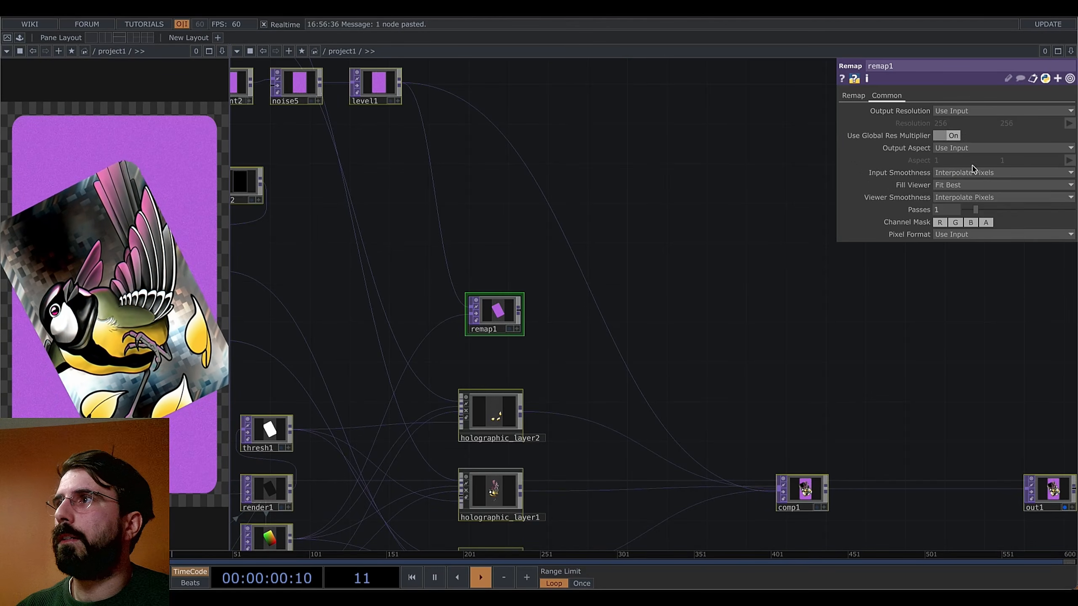
click(965, 198)
click(955, 221)
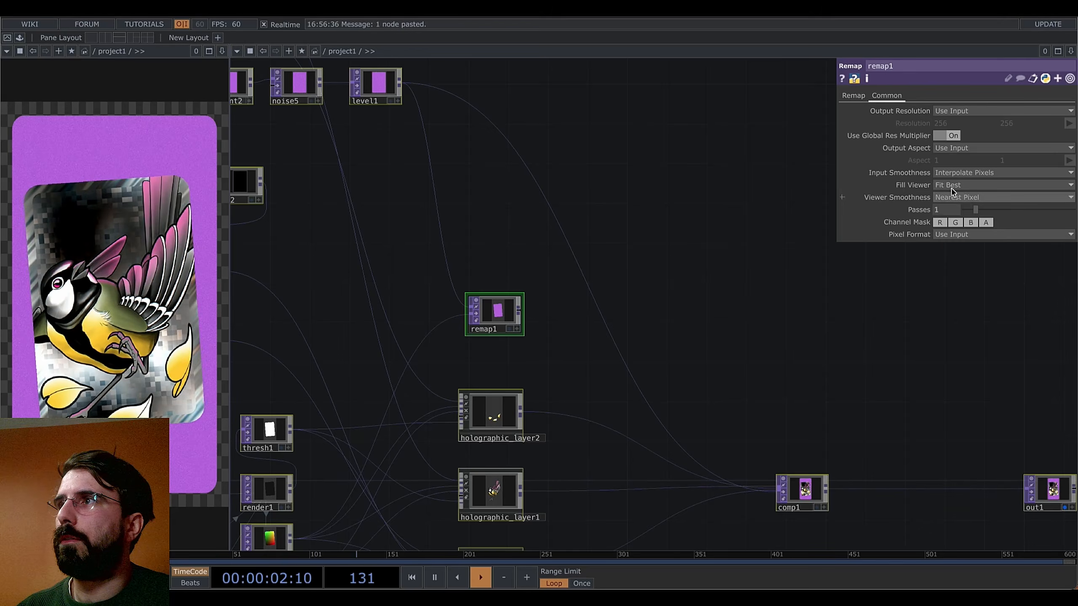
click(946, 174)
click(947, 186)
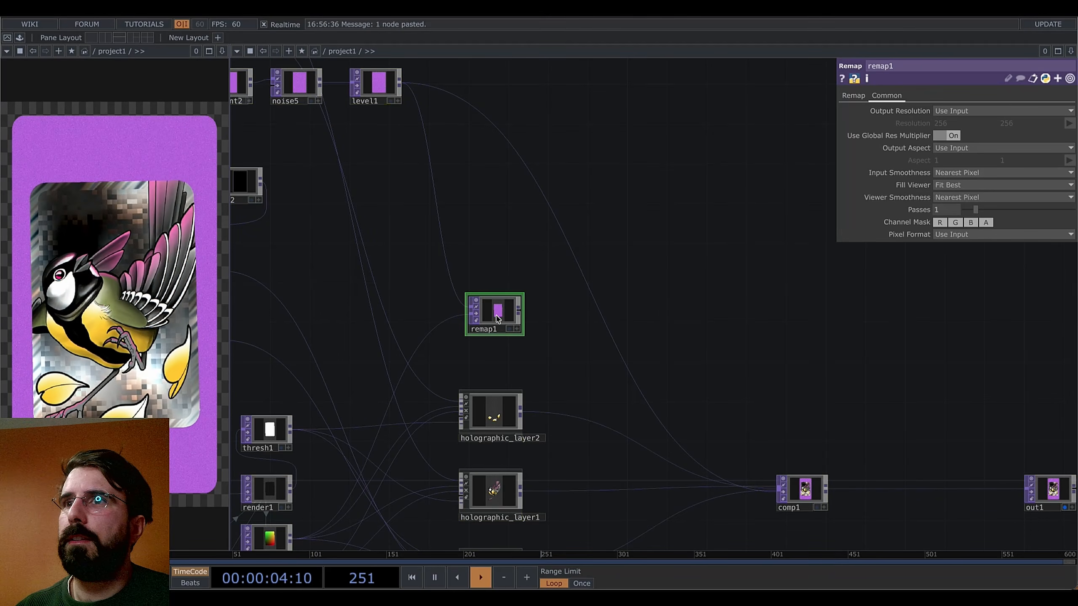
scroll(499, 314, up, 10)
scroll(504, 313, down, 10)
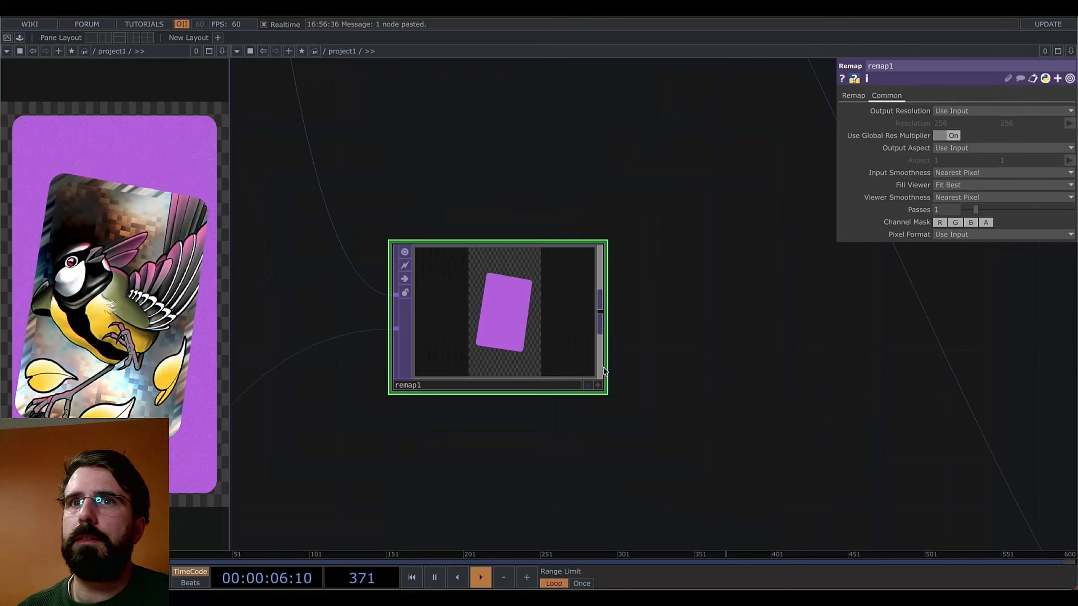
scroll(548, 397, down, 4)
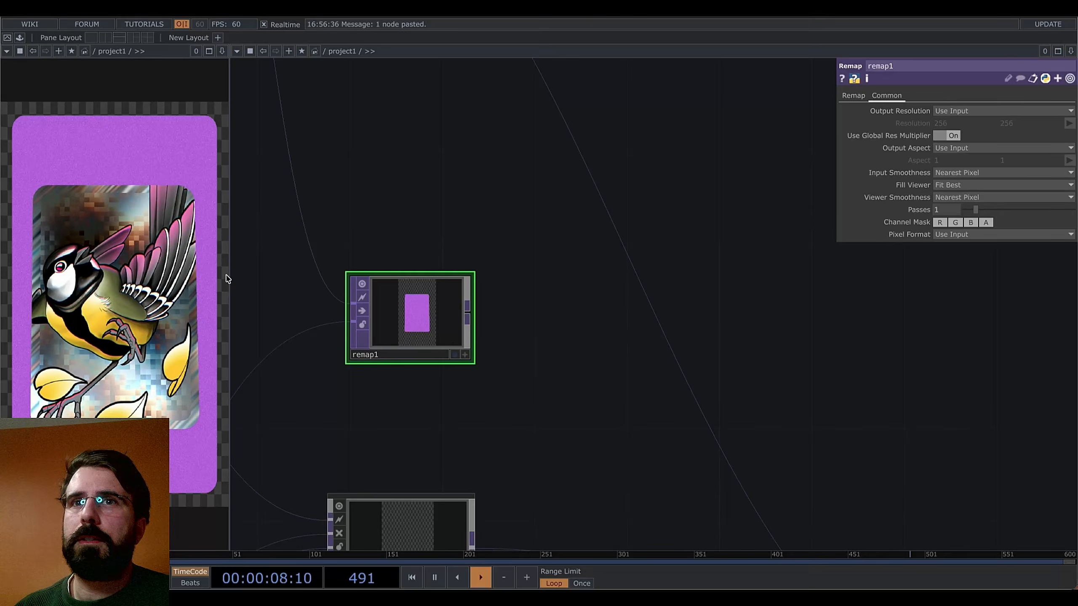
scroll(499, 357, down, 3)
click(475, 327)
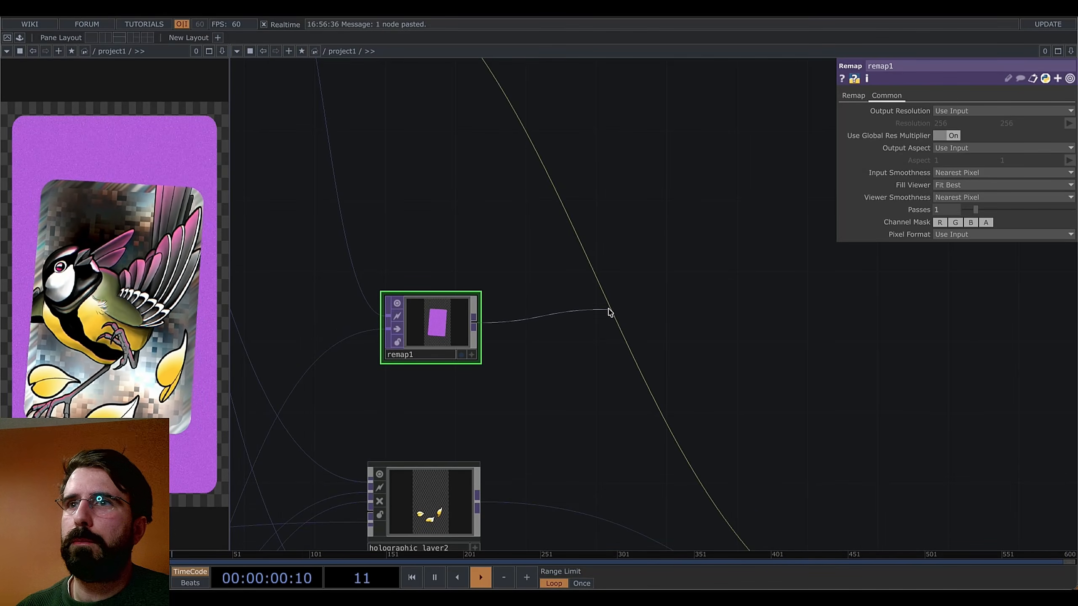
Connect remap1 into comp1 and move it up one place in comp1's input list
click(610, 313)
drag(798, 438, 499, 134)
click(680, 331)
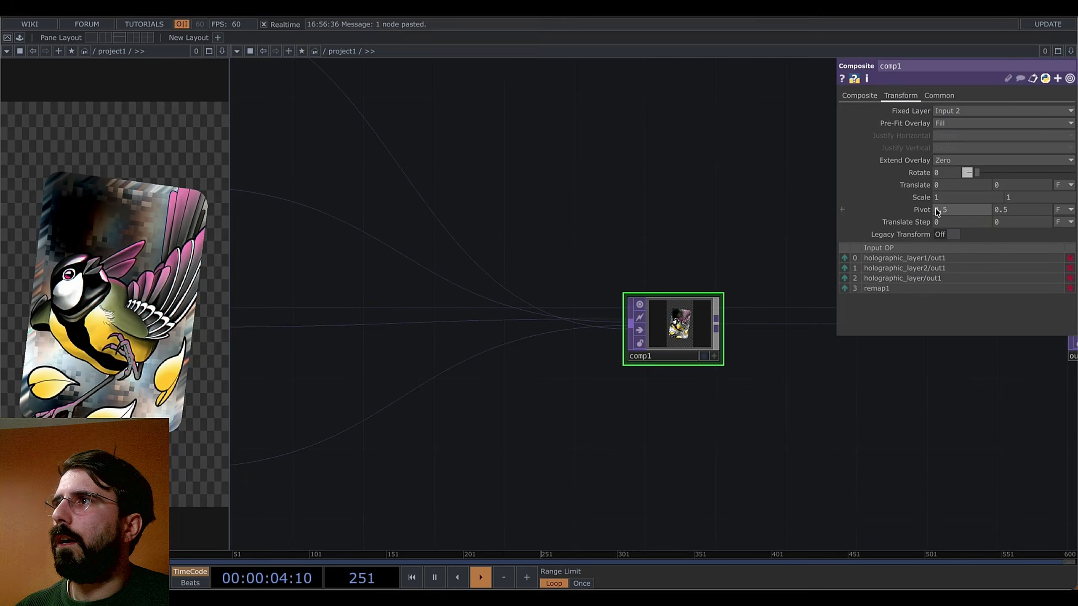
click(846, 289)
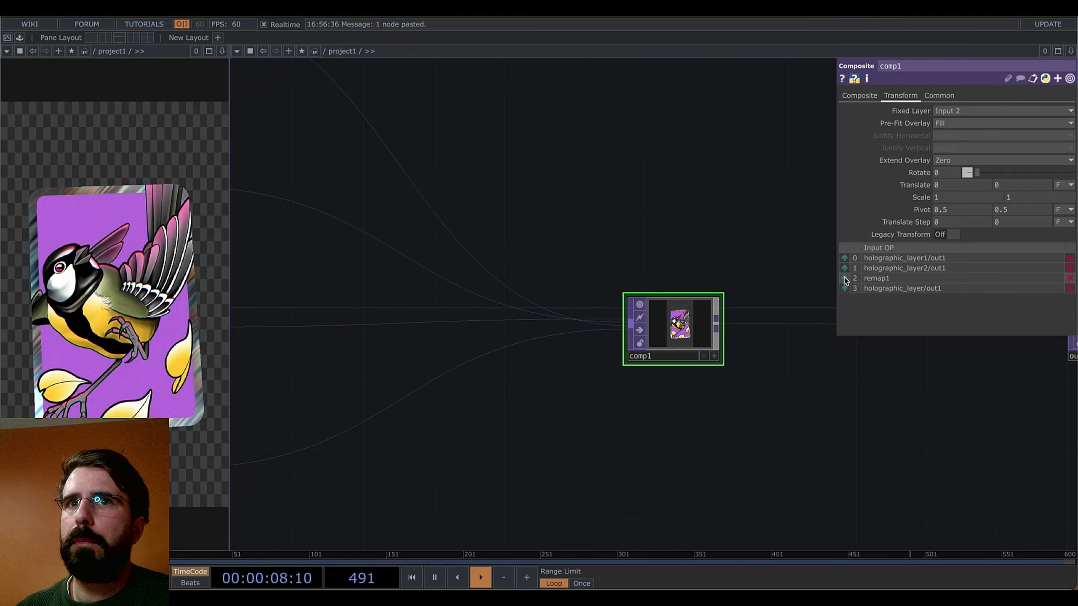
drag(586, 244, 764, 463)
drag(655, 295, 884, 480)
click(526, 419)
Lower level1's Post Opacity to 0.429 for a translucent purple backdrop
drag(628, 236, 785, 501)
click(493, 291)
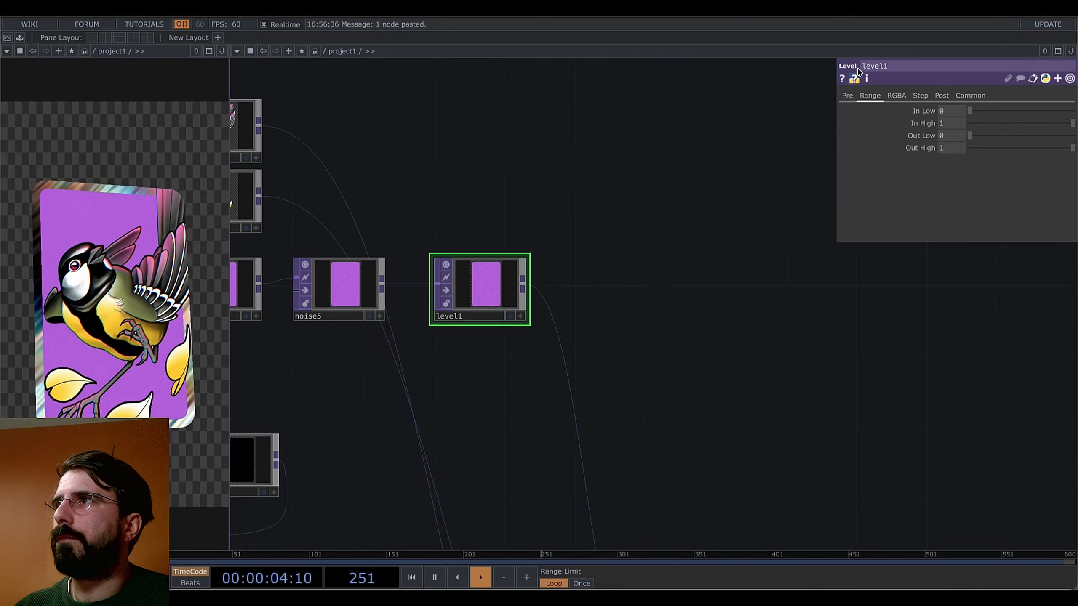
click(942, 95)
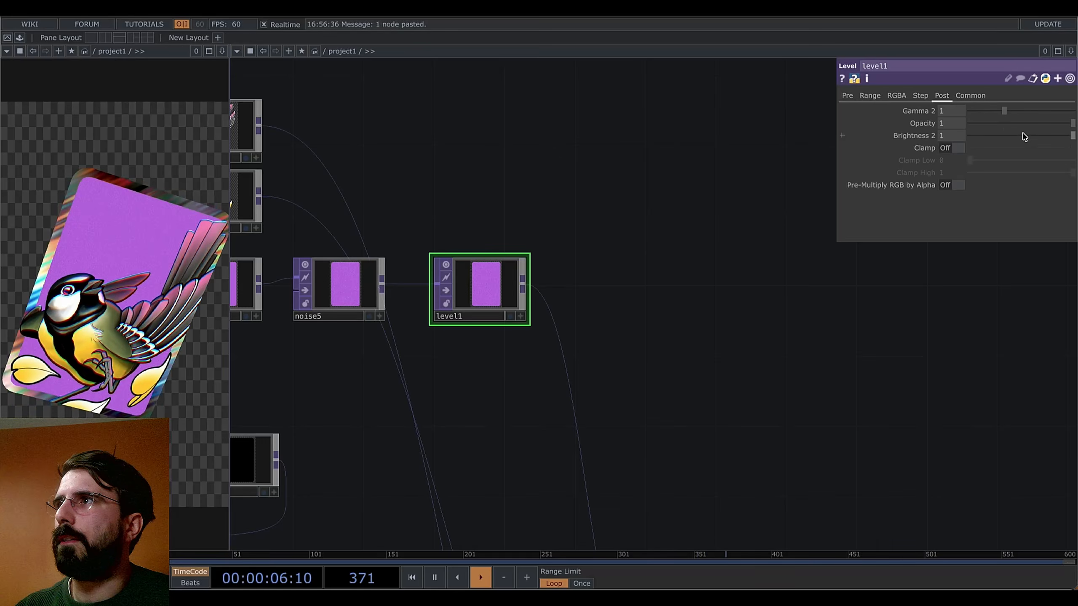
drag(1069, 126, 1017, 127)
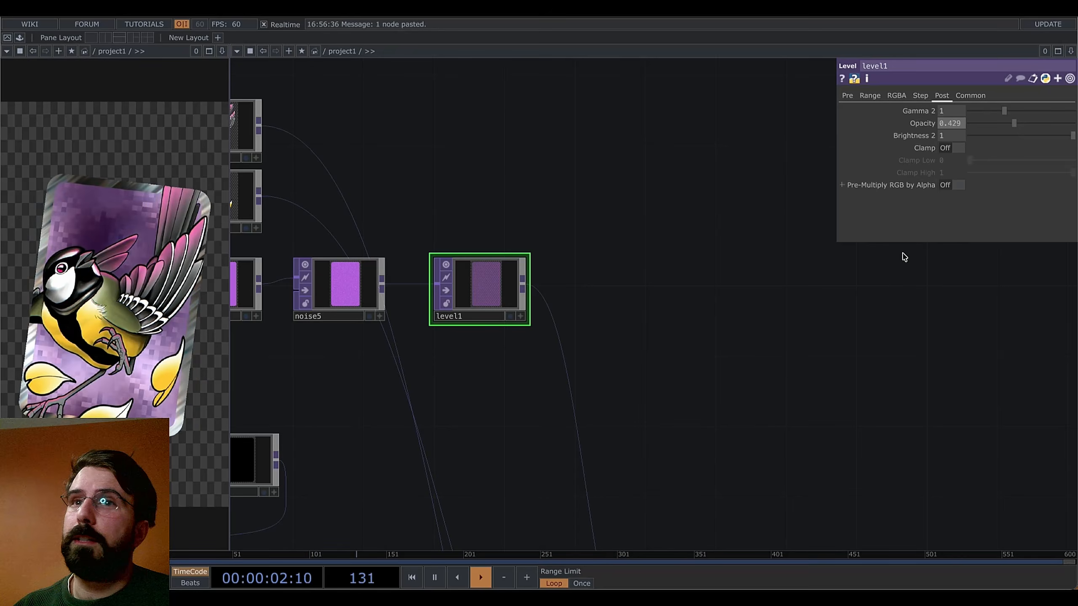
middle_drag(769, 410, 797, 450)
drag(786, 477, 696, 270)
middle_drag(705, 293, 715, 312)
drag(737, 299, 819, 245)
middle_drag(785, 331, 821, 395)
drag(623, 436, 609, 334)
middle_drag(539, 454, 565, 404)
Drop pbr1's Roughness from 1 to 0.31 for a glossier card surface
drag(565, 404, 714, 403)
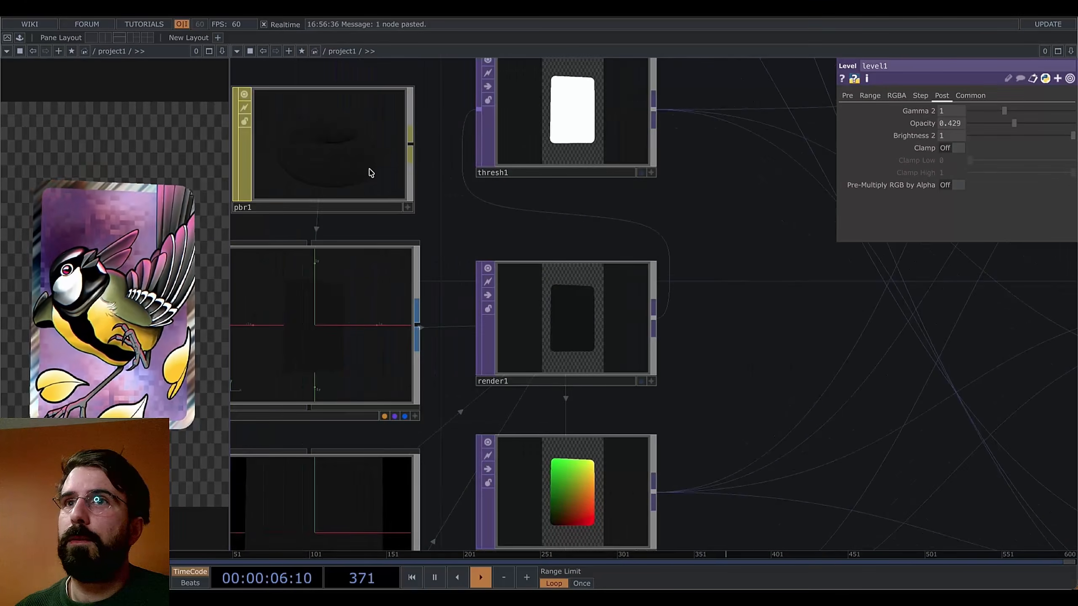
click(371, 172)
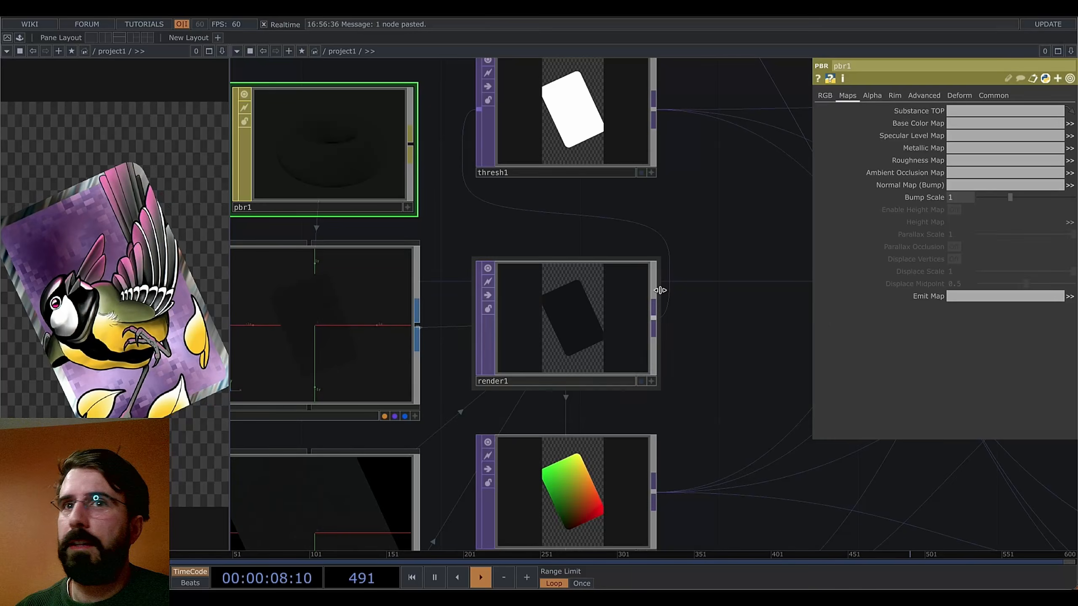
scroll(743, 290, down, 2)
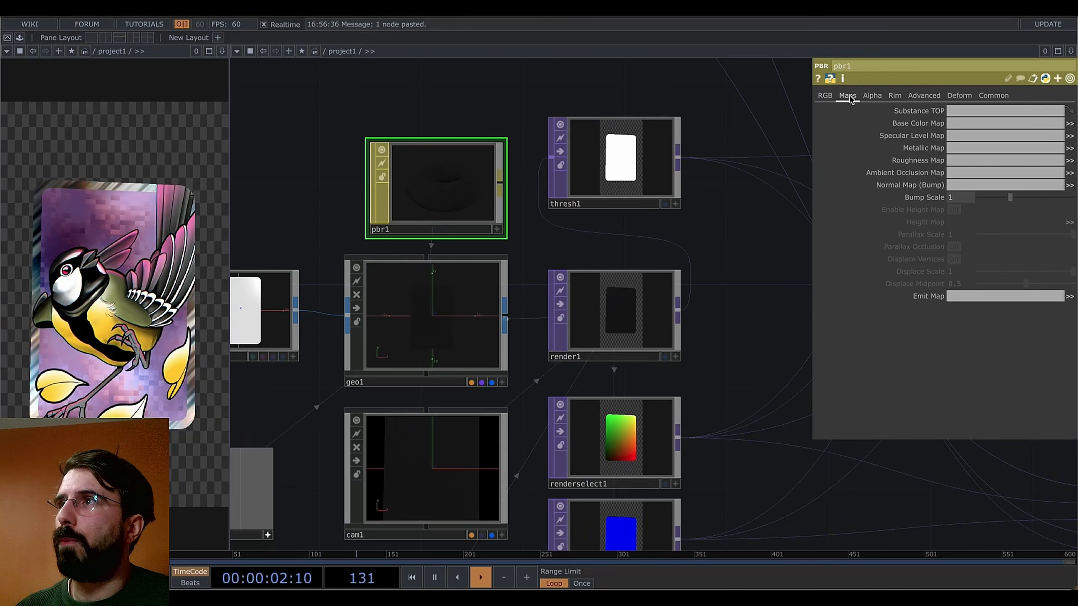
click(824, 95)
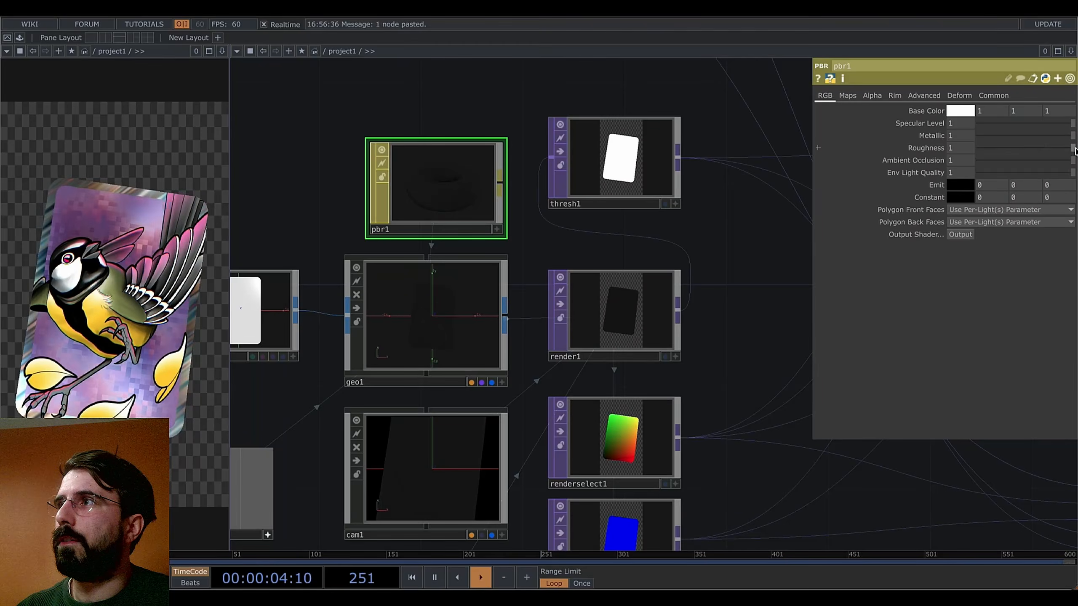
drag(1075, 152, 1010, 157)
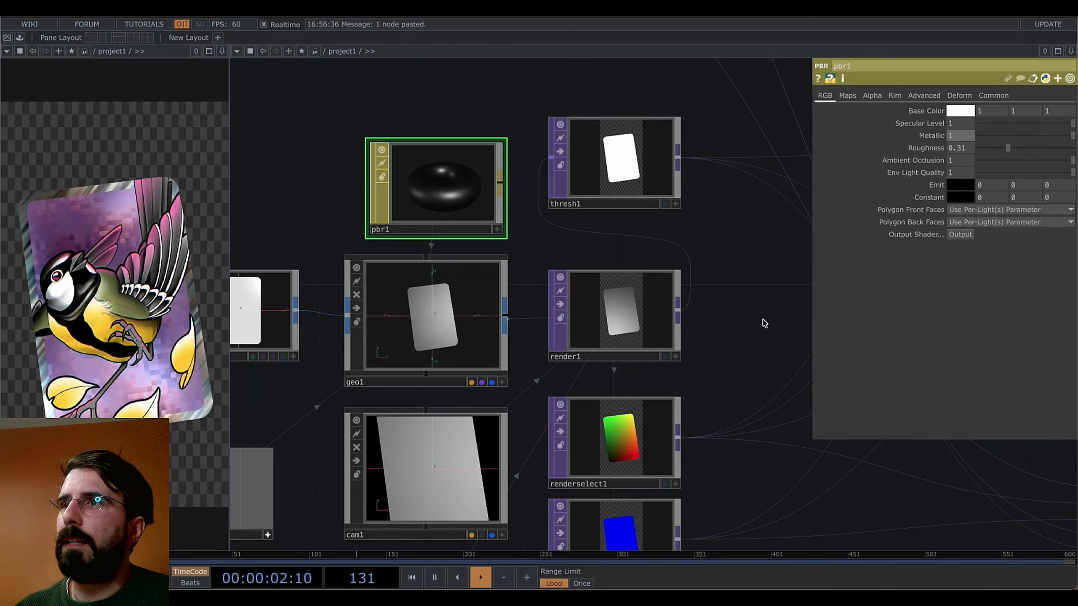
drag(763, 320, 457, 373)
scroll(598, 316, down, 4)
Bring render1, holographic_layer and comp1 into view and preview the holographic_layer output
scroll(457, 373, down, 3)
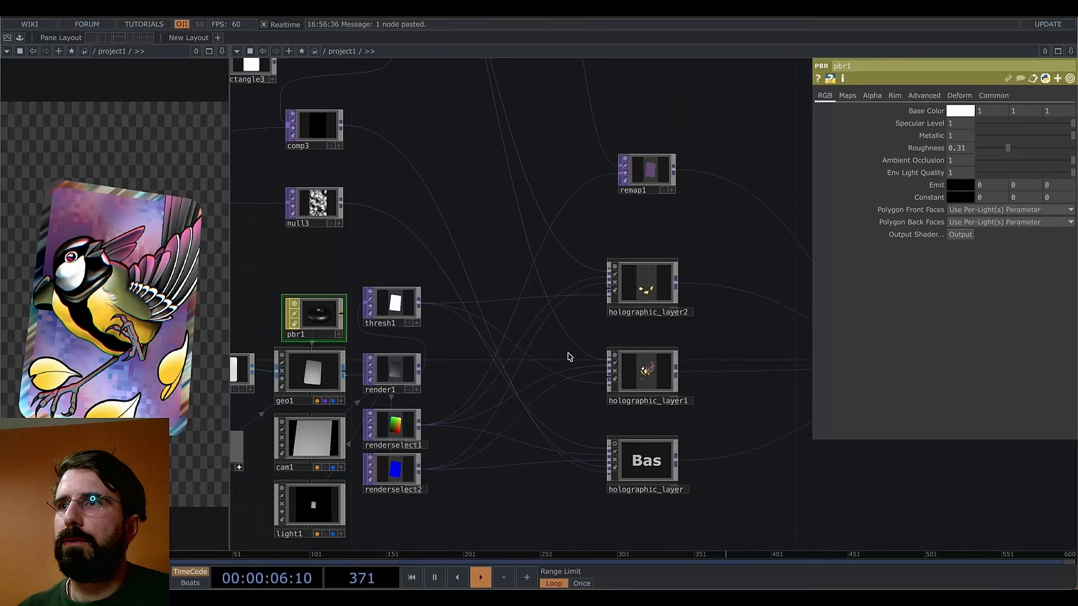
drag(569, 357, 472, 370)
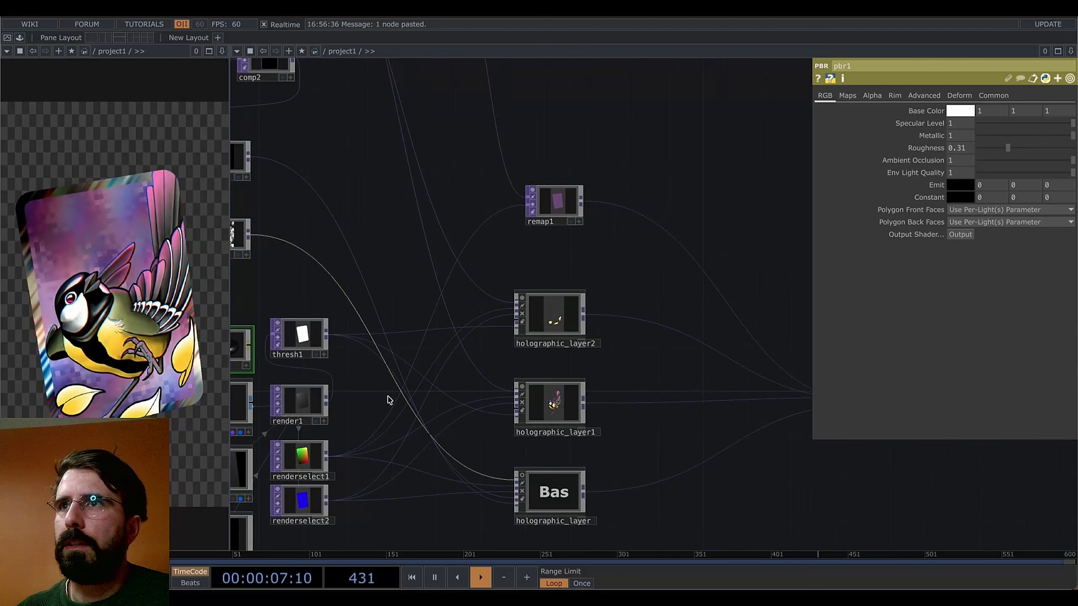
right_click(328, 405)
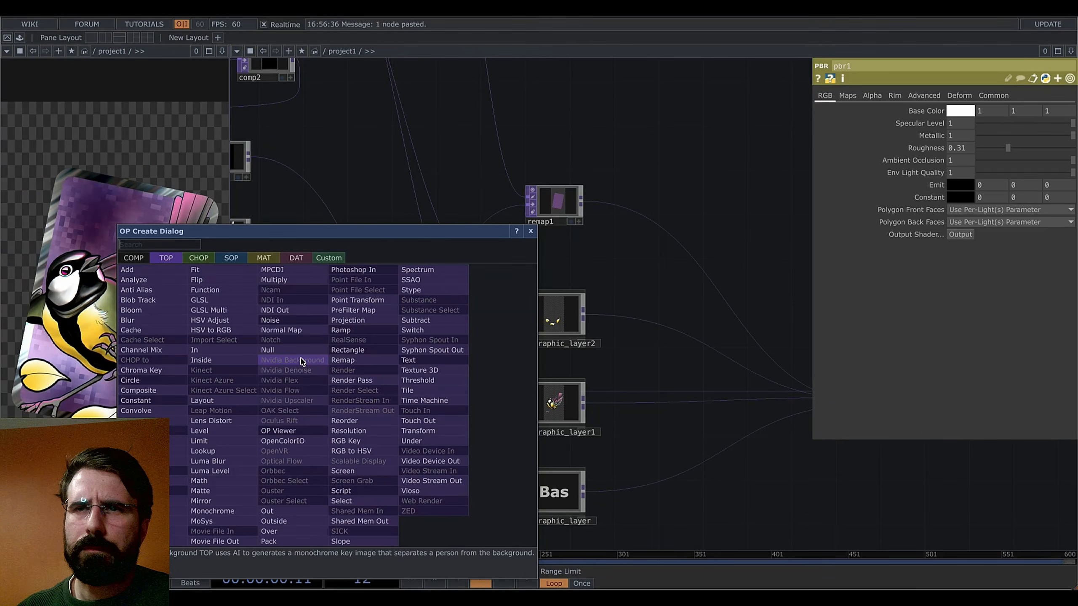
key(Escape)
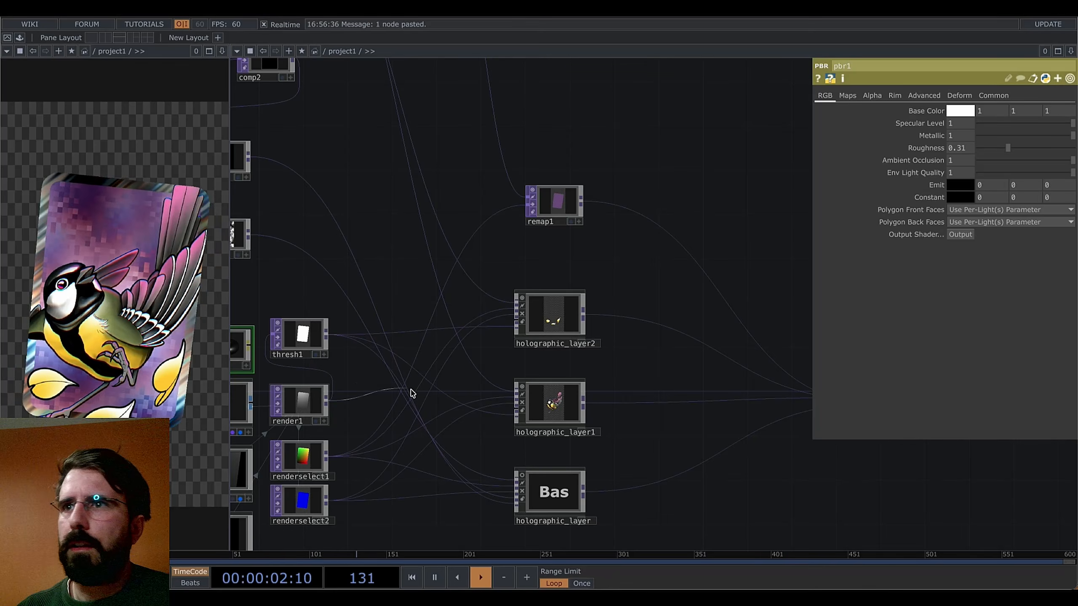
drag(683, 402, 530, 396)
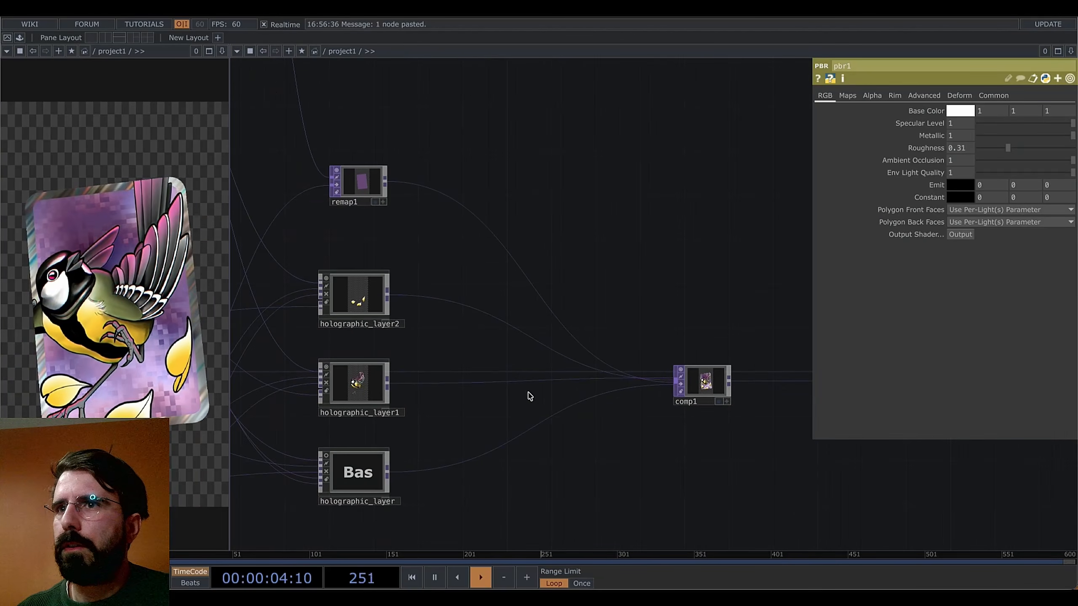
click(326, 456)
scroll(361, 478, up, 1)
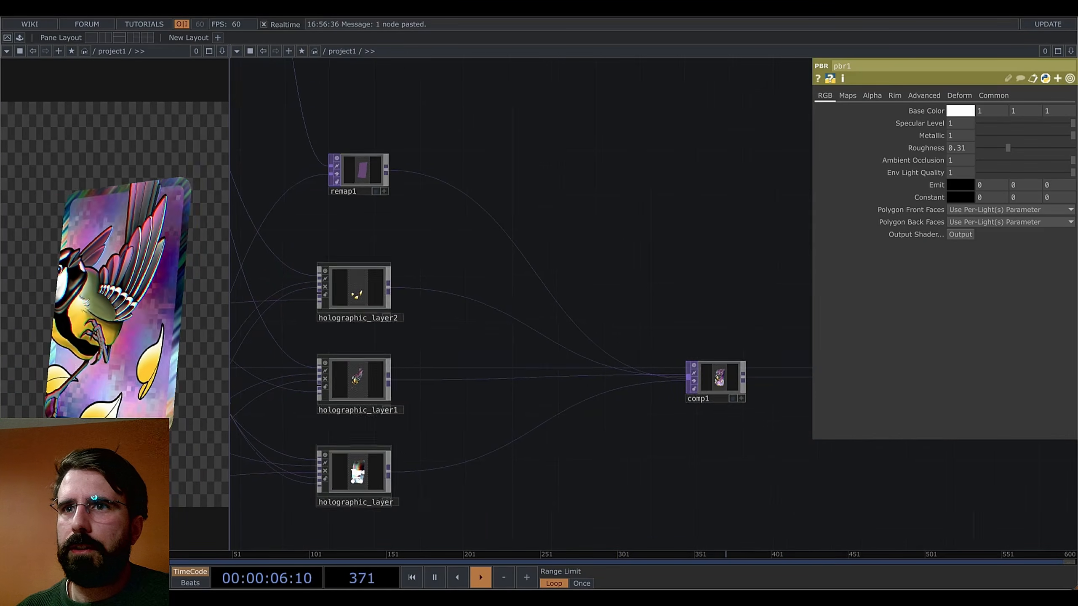
scroll(360, 478, up, 10)
scroll(360, 479, down, 11)
Insert a Composite TOP, comp4, on the holographic_layer→comp1 wire
right_click(455, 465)
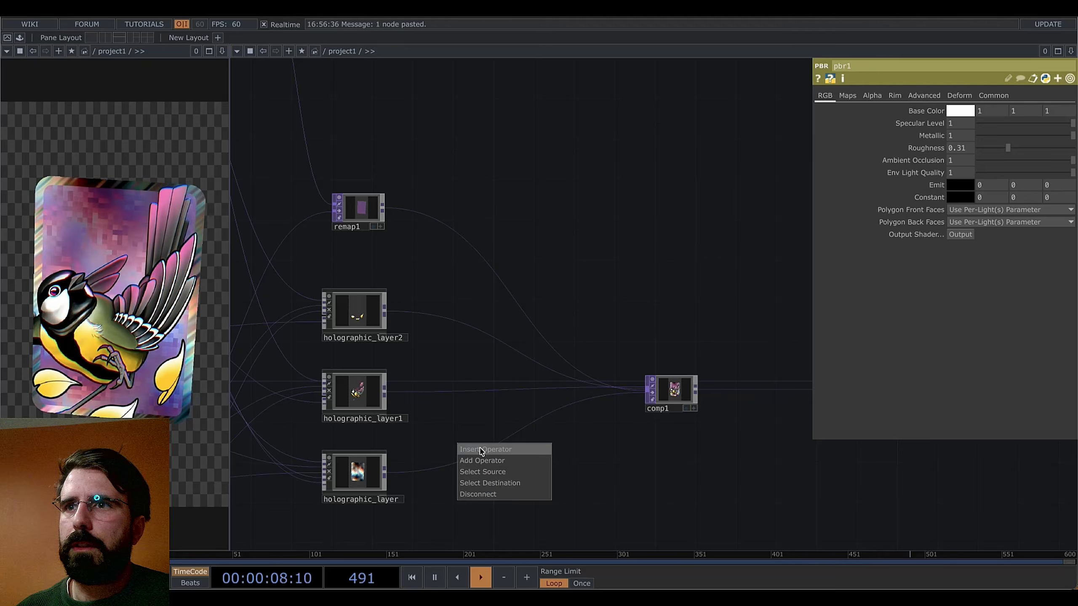
click(481, 449)
text(compo)
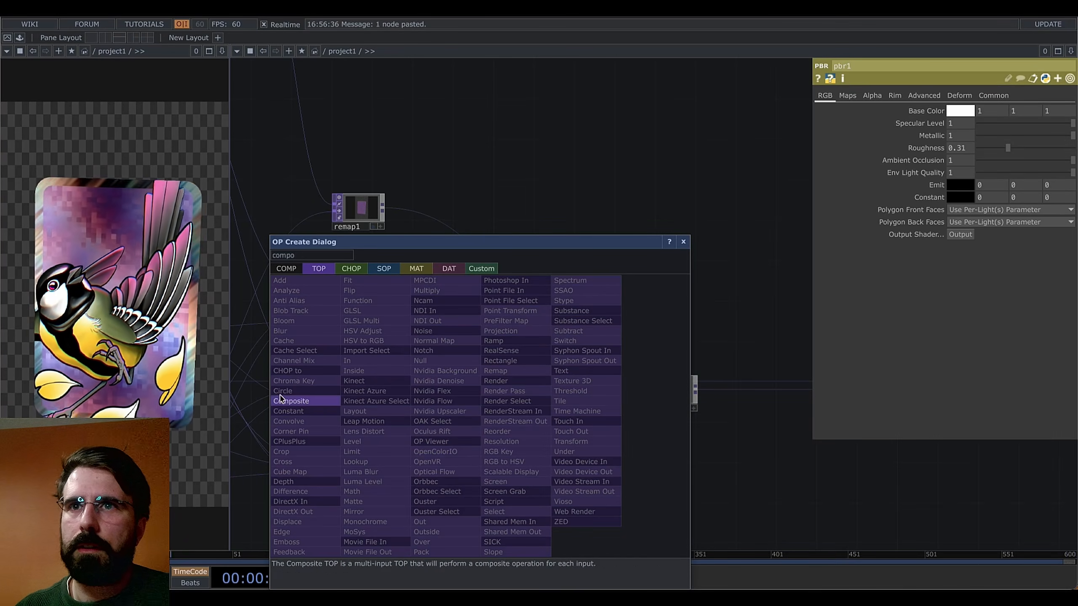
key(Return)
click(545, 421)
Connect render1 as comp4's second input
drag(463, 458, 666, 467)
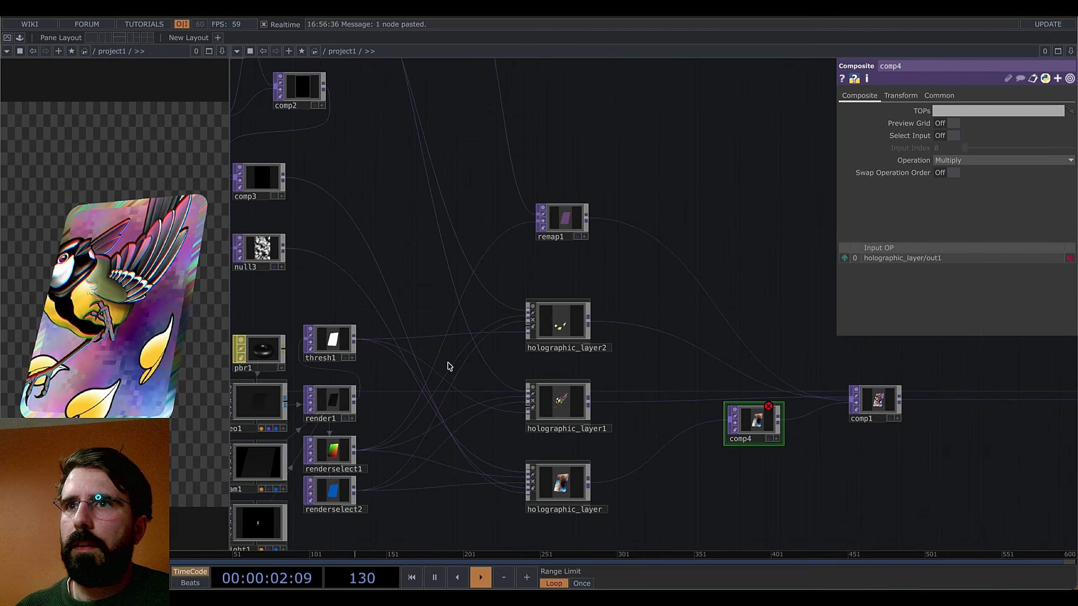
drag(354, 400, 466, 438)
scroll(352, 404, up, 5)
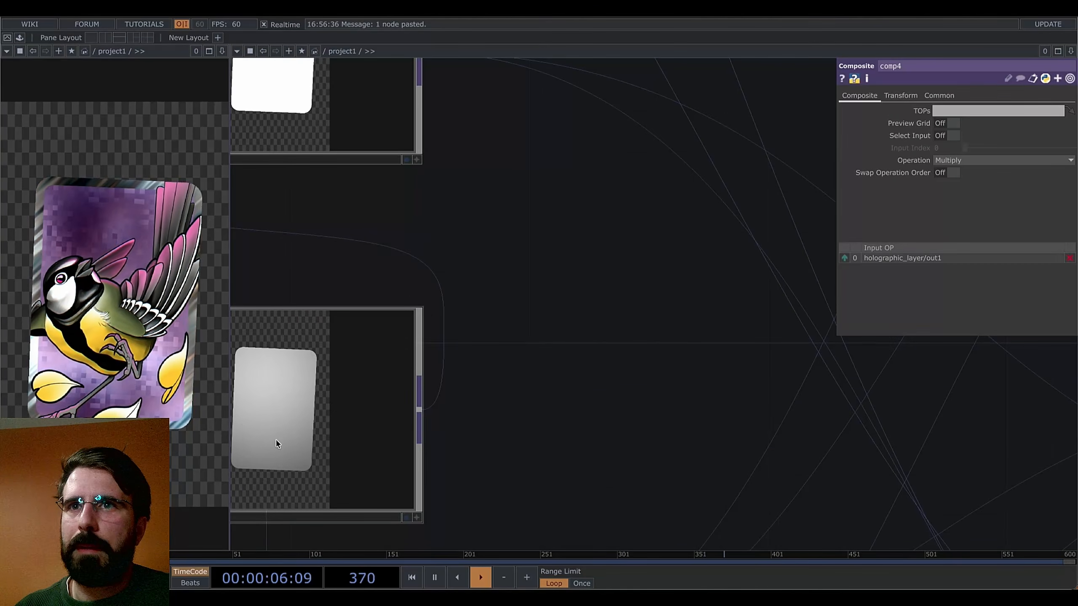
scroll(467, 437, down, 3)
scroll(483, 442, down, 5)
drag(484, 440, 832, 401)
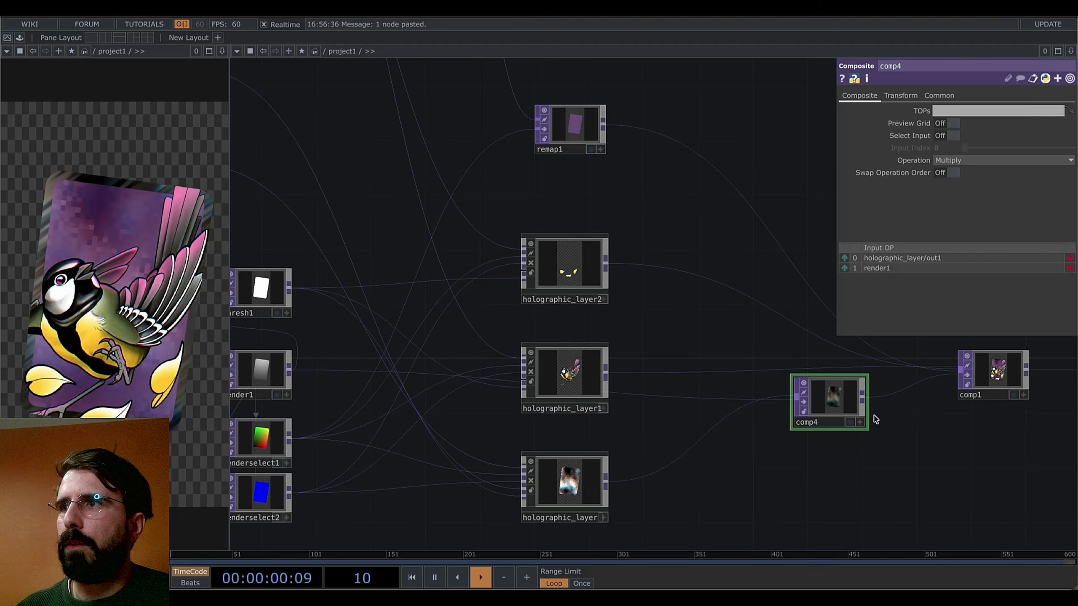
scroll(909, 421, up, 5)
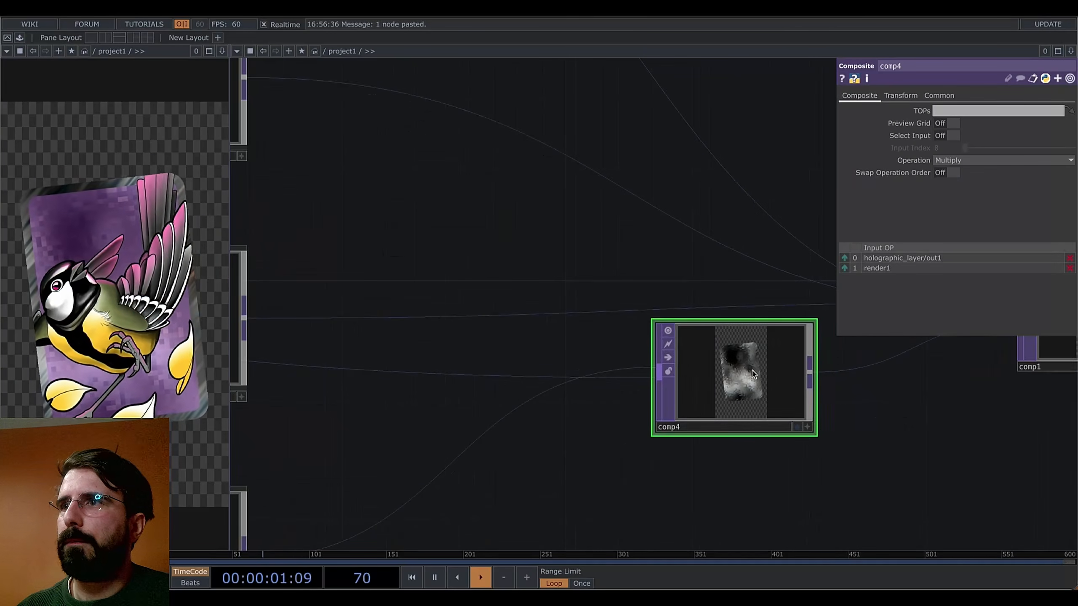
Set comp4's blend operation to Soft Light after briefly trying Overlay
click(979, 162)
click(1015, 273)
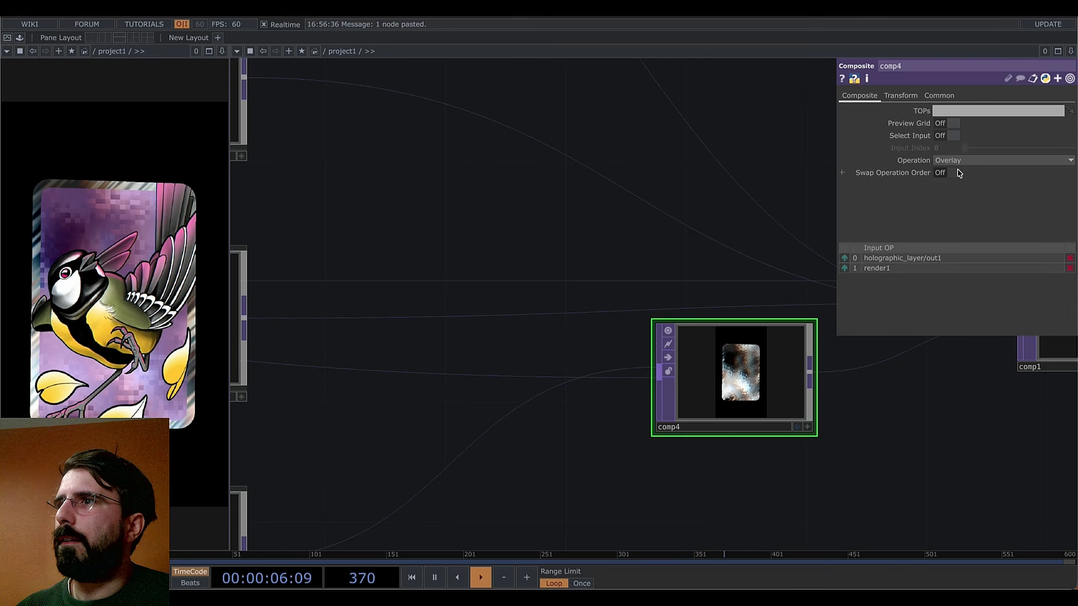
scroll(862, 420, down, 1)
drag(868, 448, 823, 451)
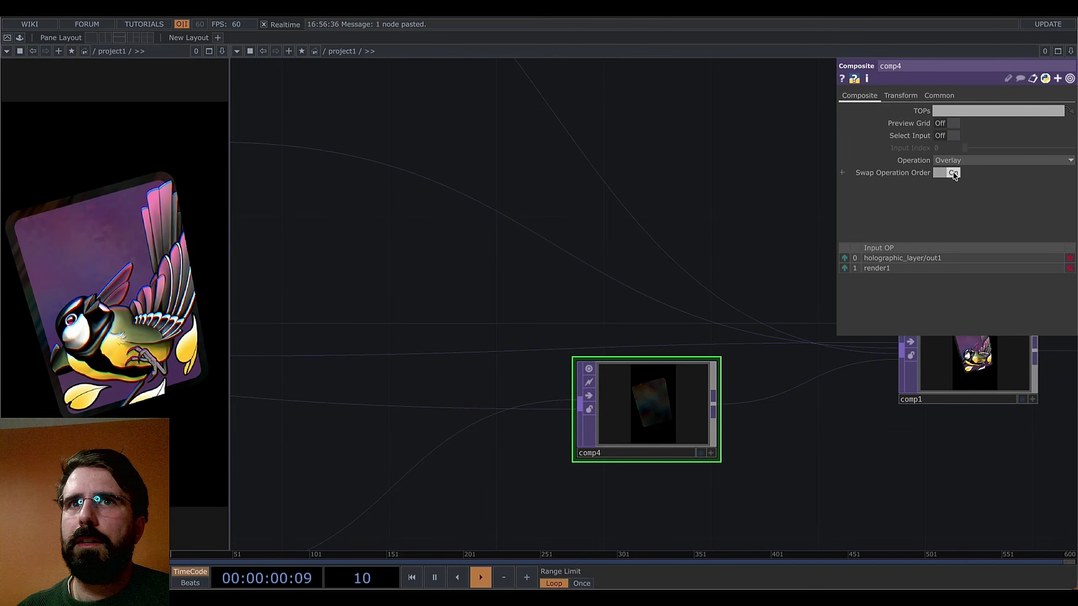
click(974, 160)
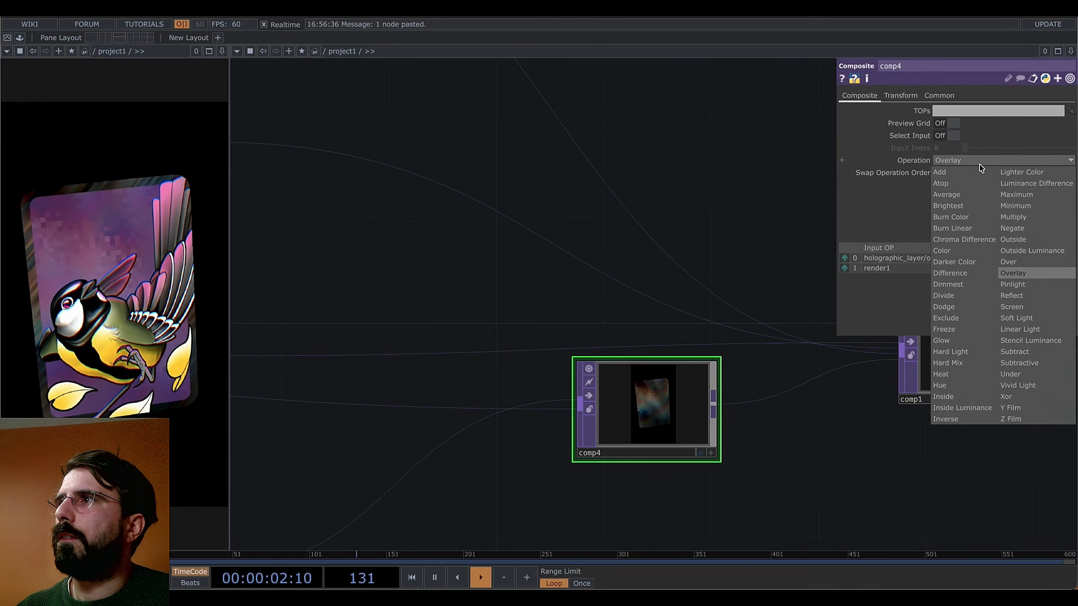
click(1020, 317)
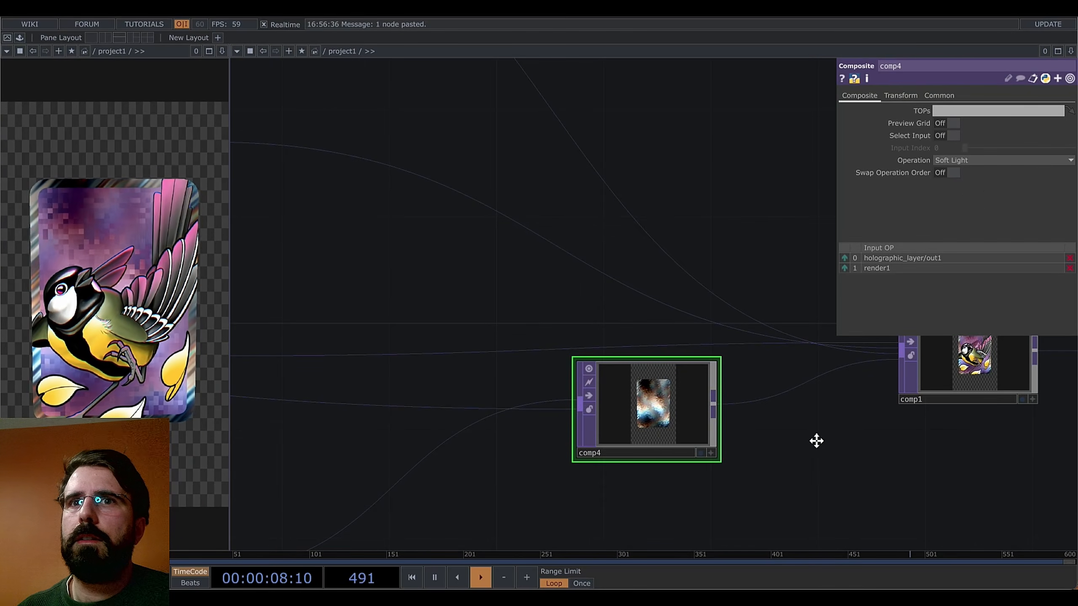
drag(817, 441, 761, 390)
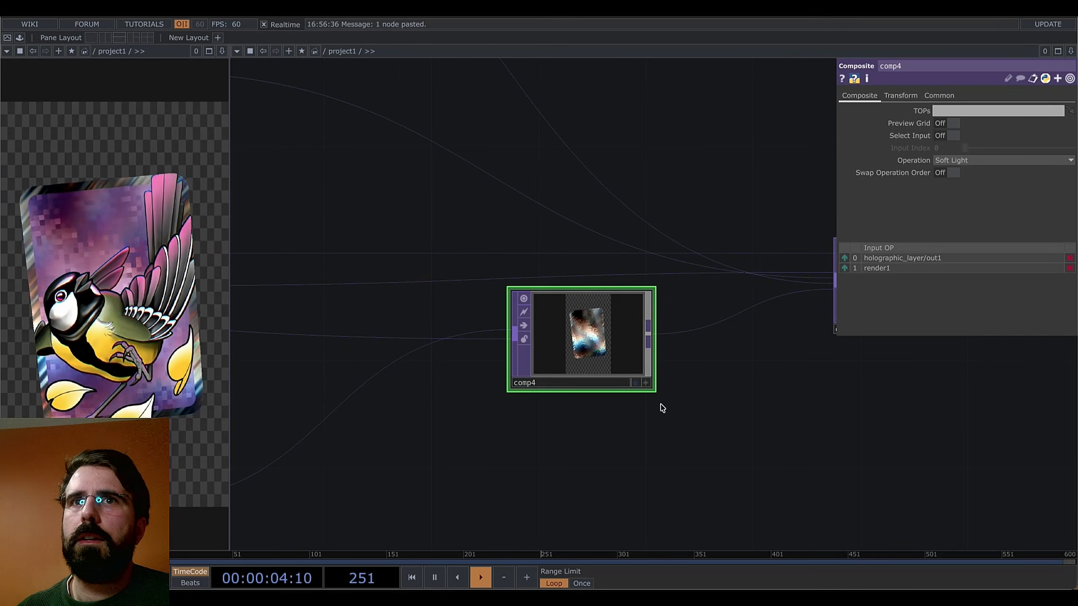
drag(769, 424, 645, 416)
scroll(730, 437, down, 2)
scroll(675, 411, down, 1)
scroll(645, 416, down, 1)
drag(670, 455, 438, 411)
Insert a Transform TOP, transform3, between comp1 and out1 over a solid black background
right_click(428, 350)
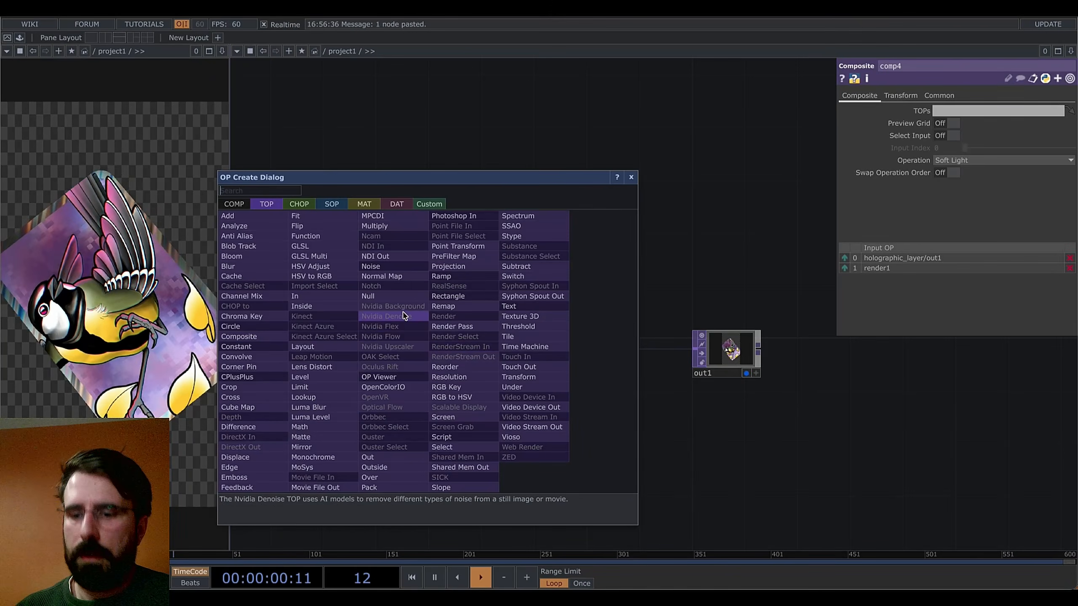
click(531, 377)
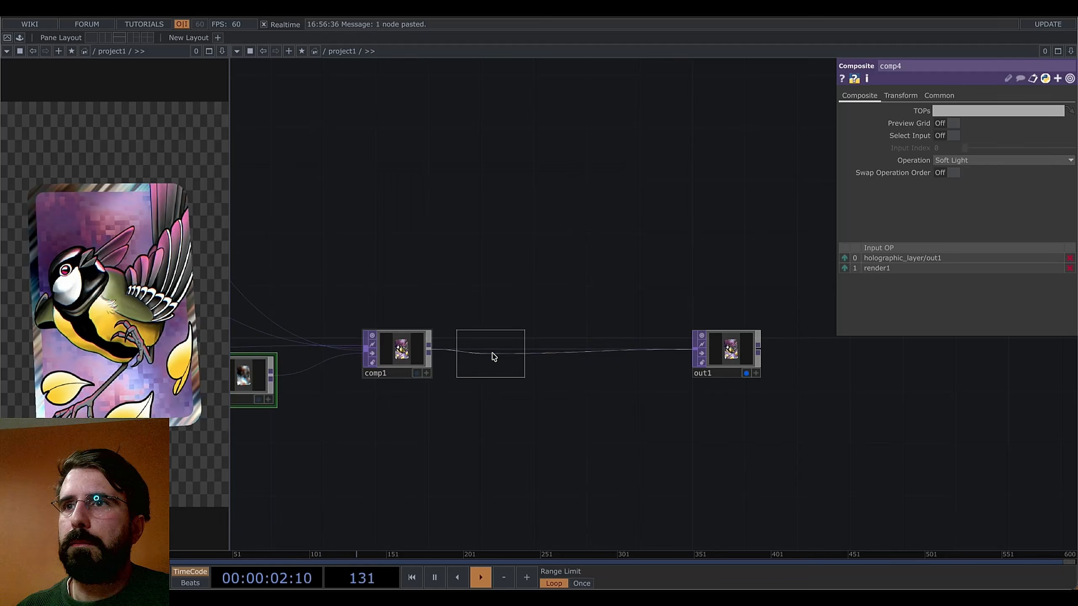
click(501, 354)
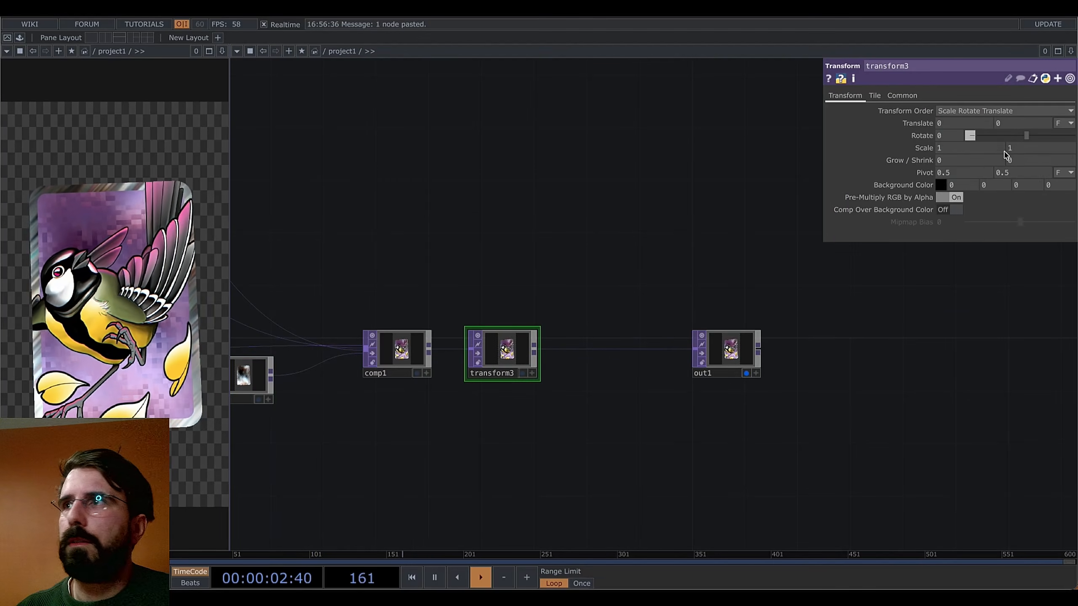
click(951, 210)
drag(561, 439, 677, 429)
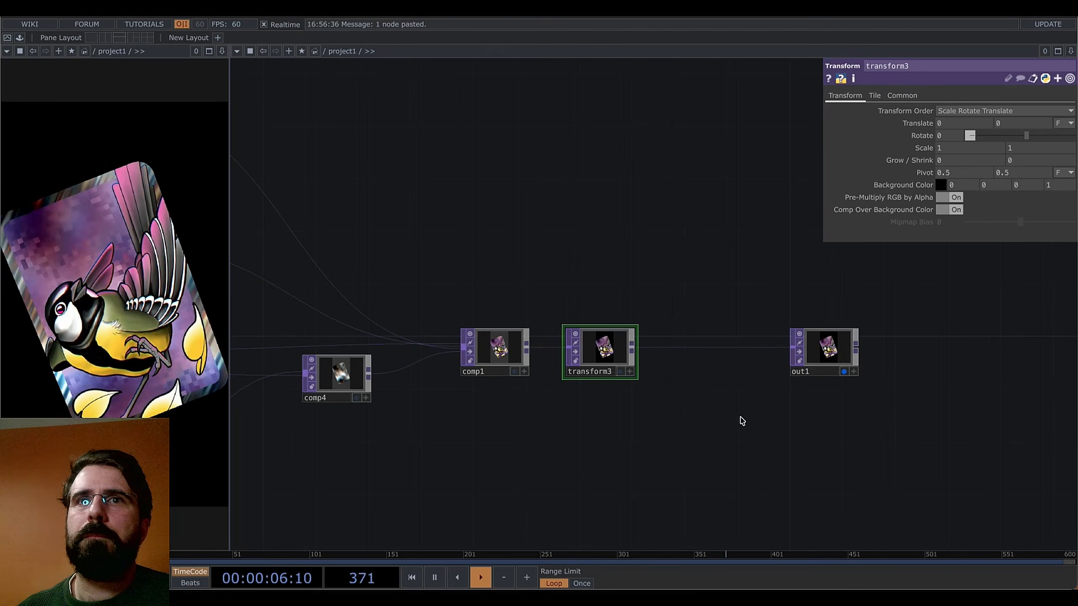
Insert a Noise TOP, noise6, before out1 with period 0.01 and a raised exponent
click(656, 349)
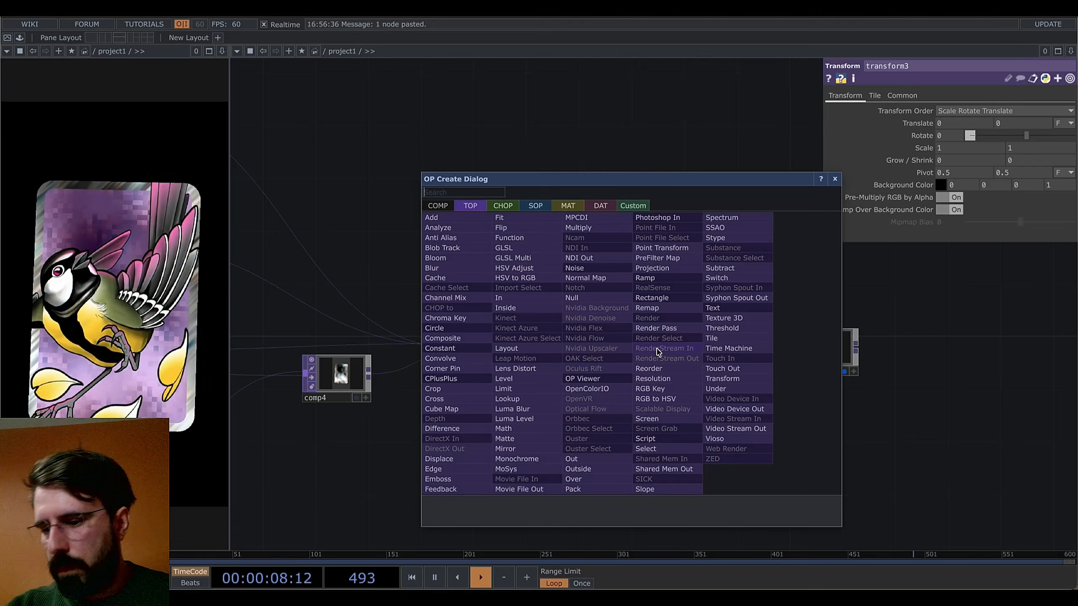
click(613, 269)
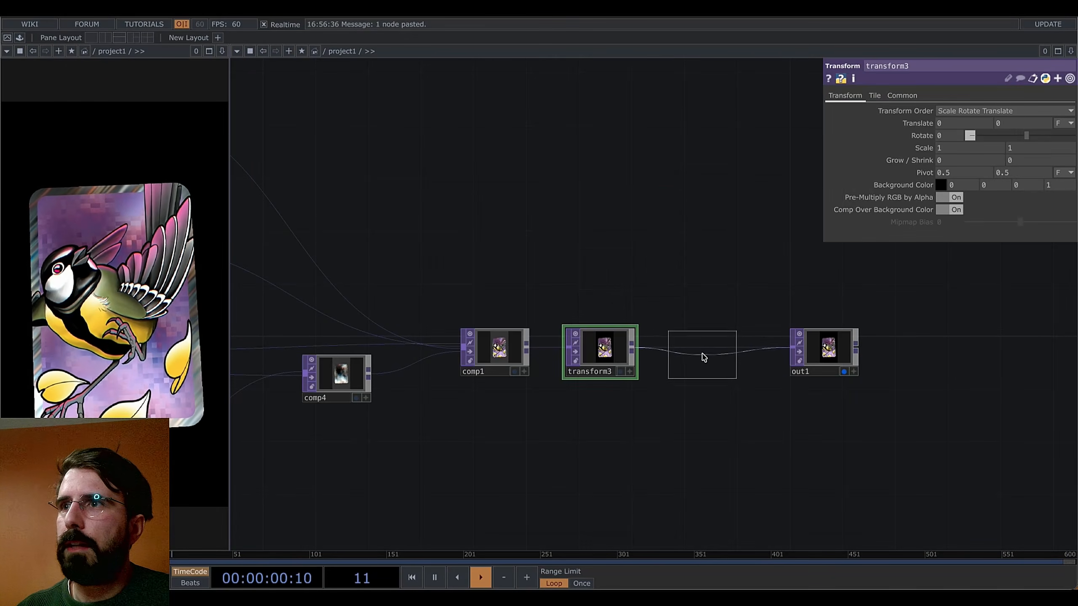
click(704, 357)
drag(1034, 135, 967, 140)
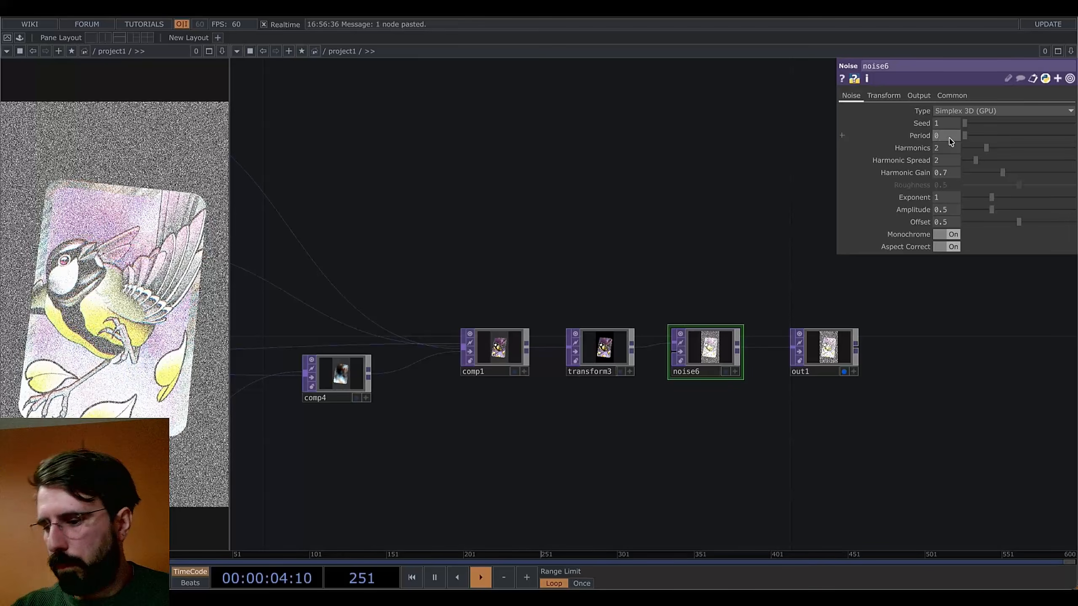
click(951, 142)
text(0.01)
key(Return)
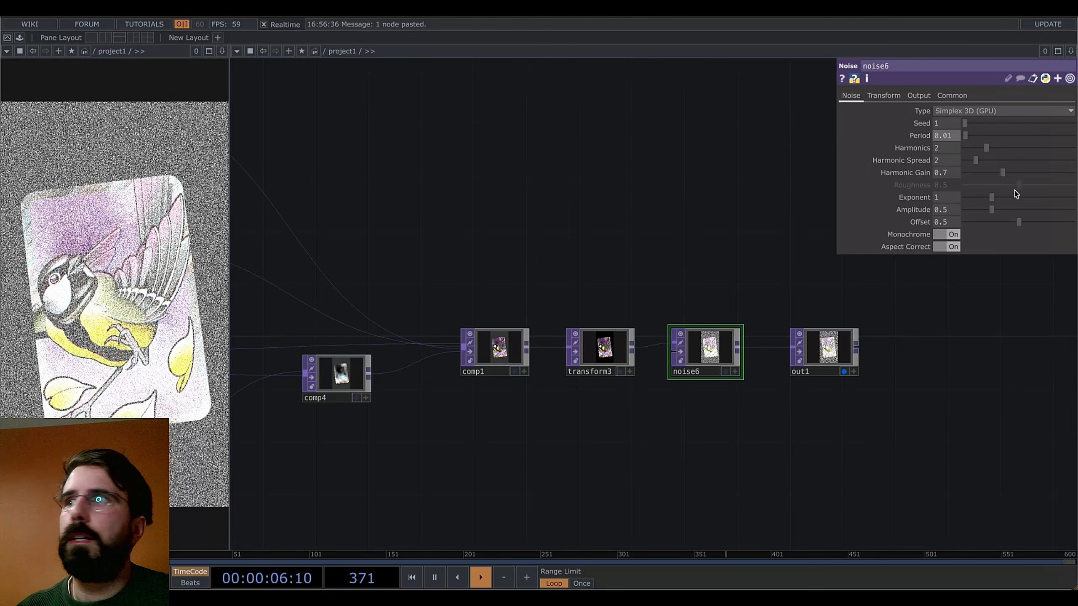
drag(994, 197, 974, 215)
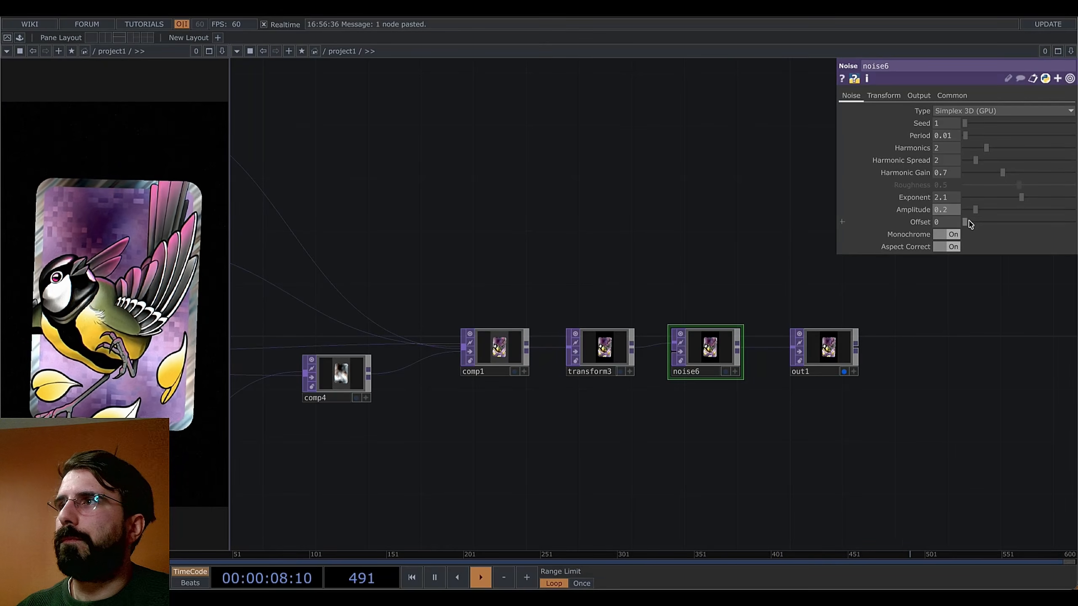
Raise noise6's offset to about 0.073, then bring noise2, noise3 and slope1 into view
drag(970, 224, 975, 225)
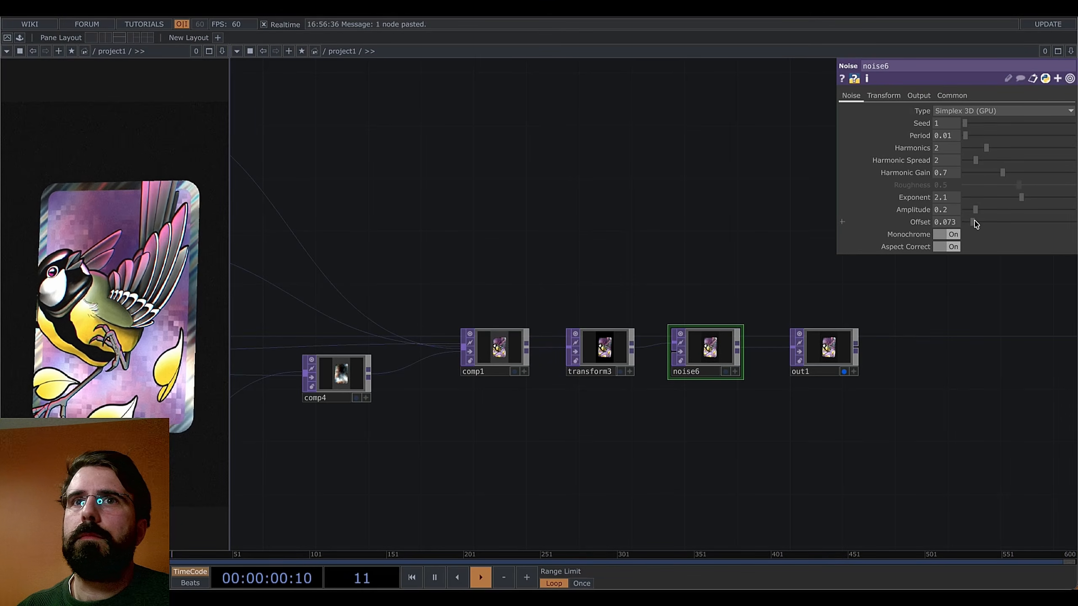
drag(603, 199, 811, 241)
scroll(524, 267, down, 3)
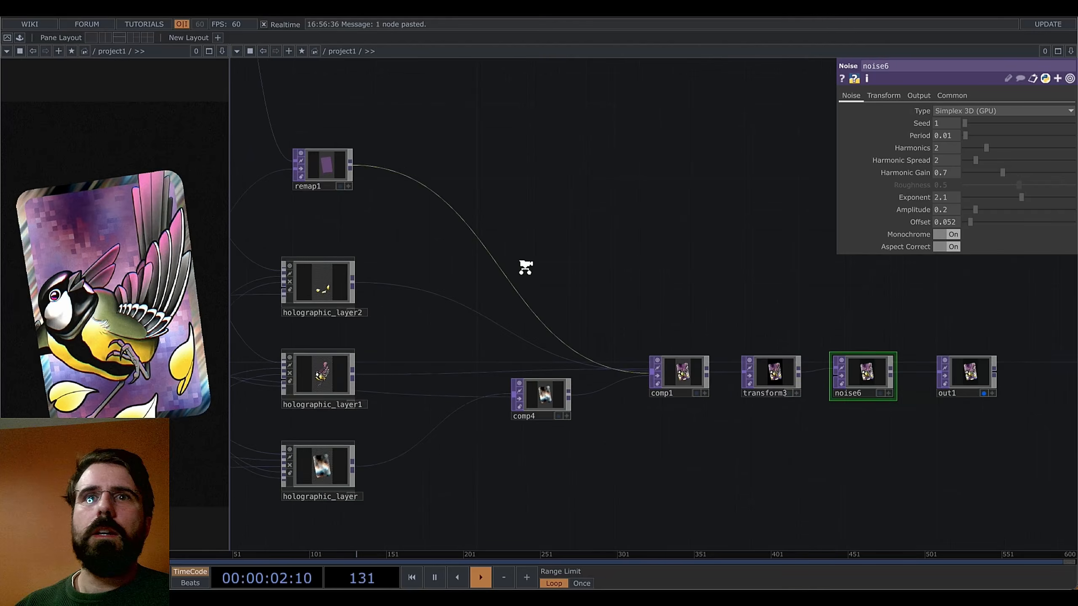
drag(397, 345, 607, 380)
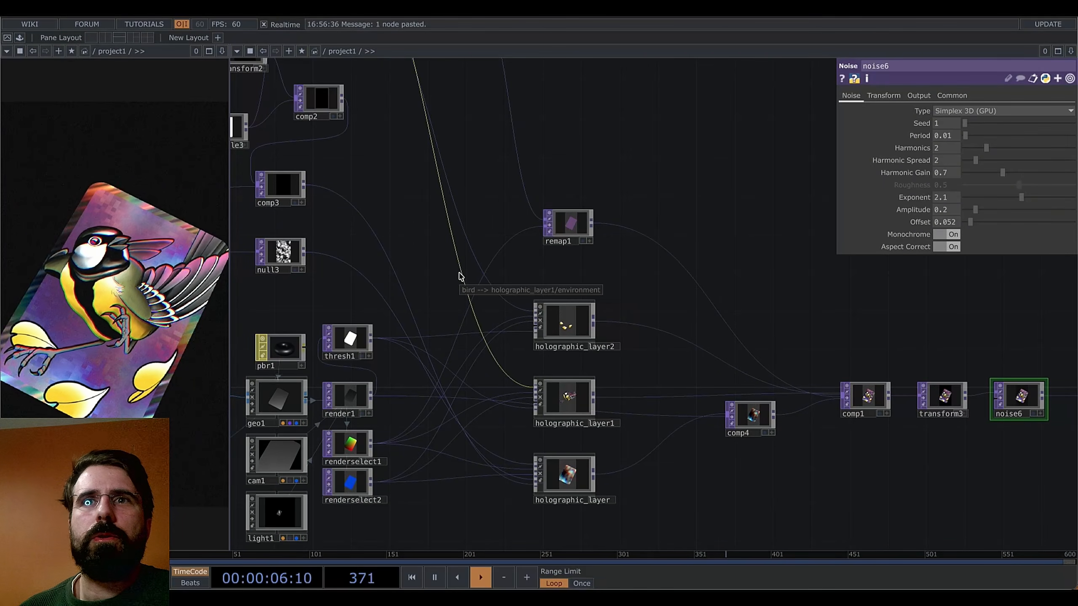
drag(265, 213, 587, 308)
drag(274, 351, 528, 362)
Reduce noise3's period to 0.16
click(588, 300)
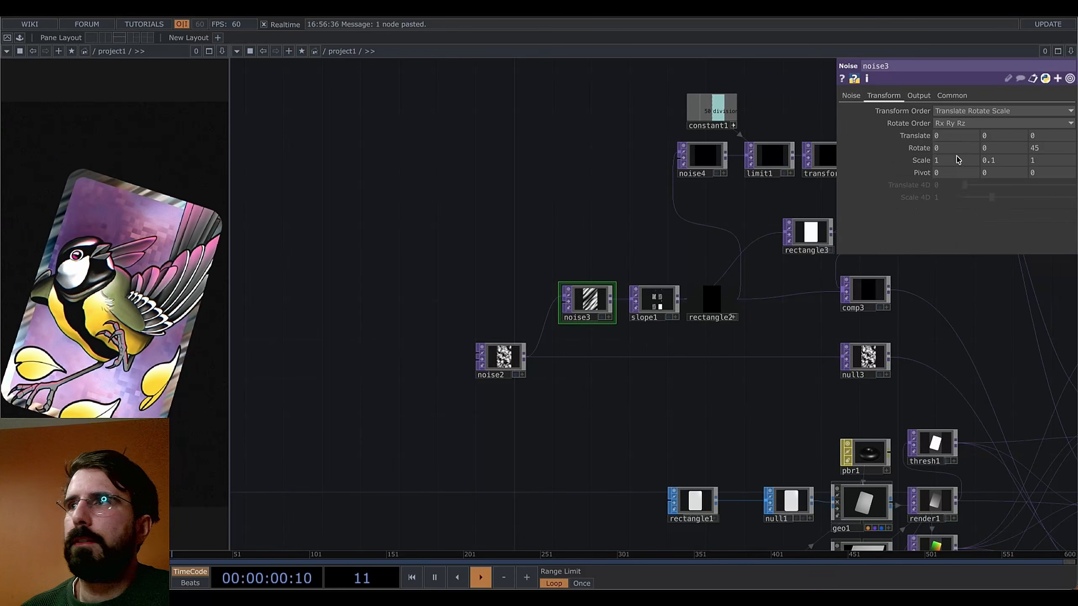
click(851, 95)
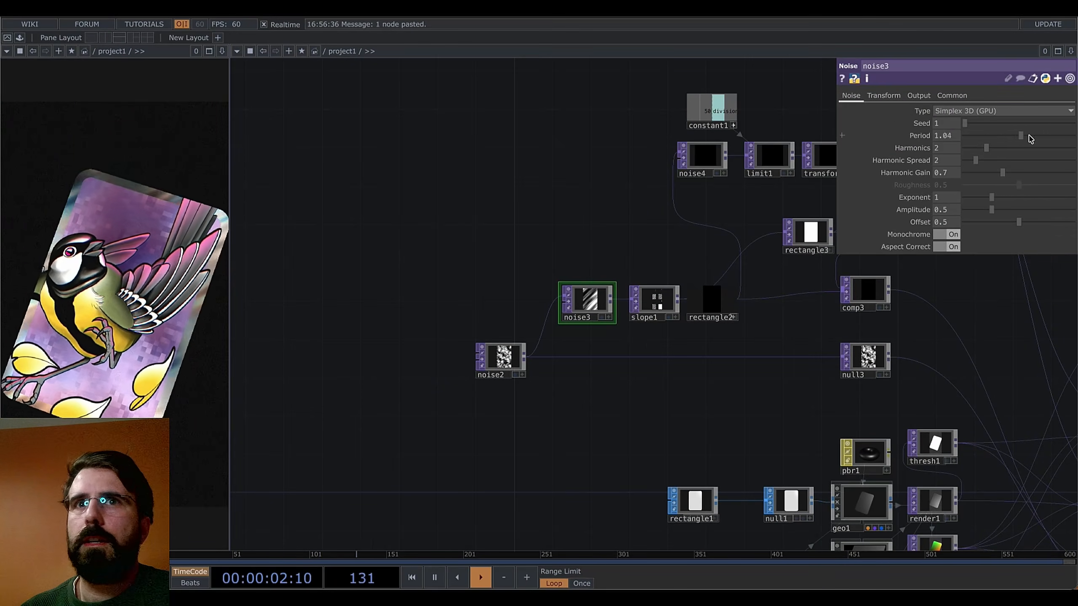
drag(975, 147, 972, 149)
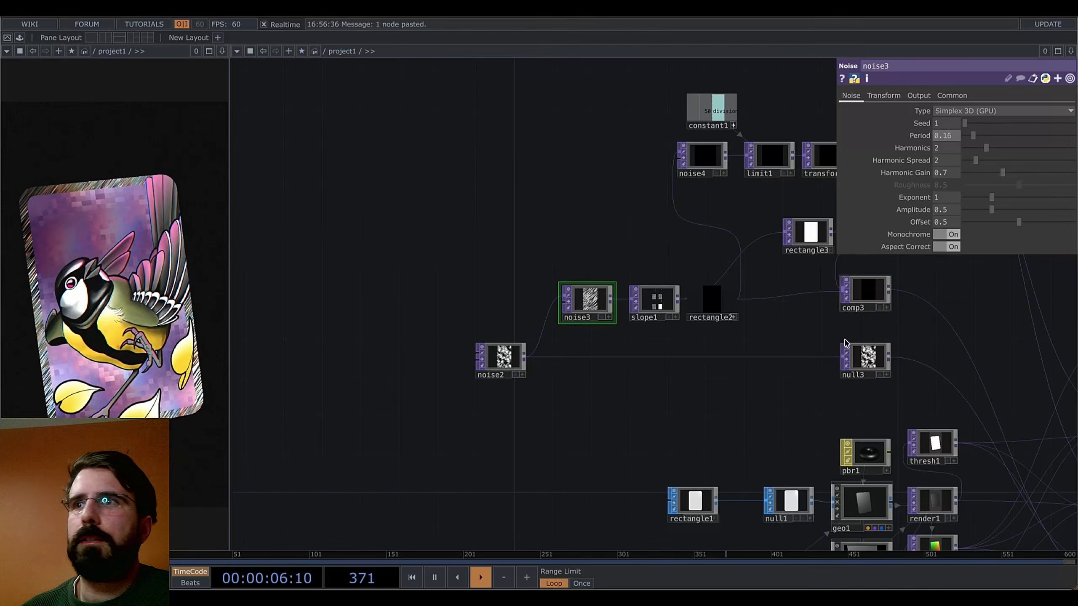
drag(743, 398, 667, 381)
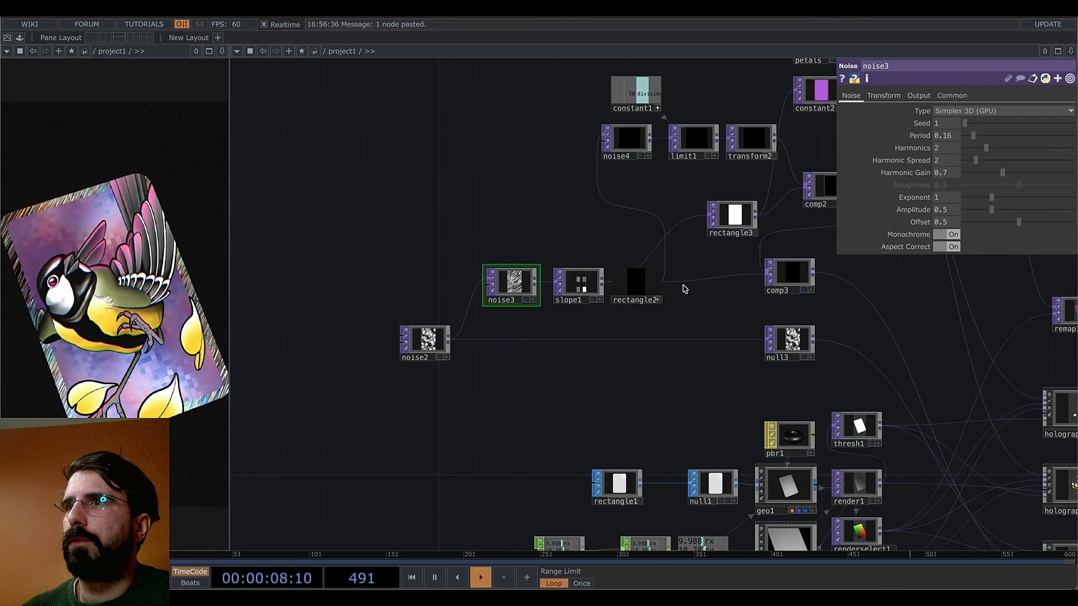
Lower the holographic_layer's bump factor
drag(883, 406, 690, 239)
click(859, 377)
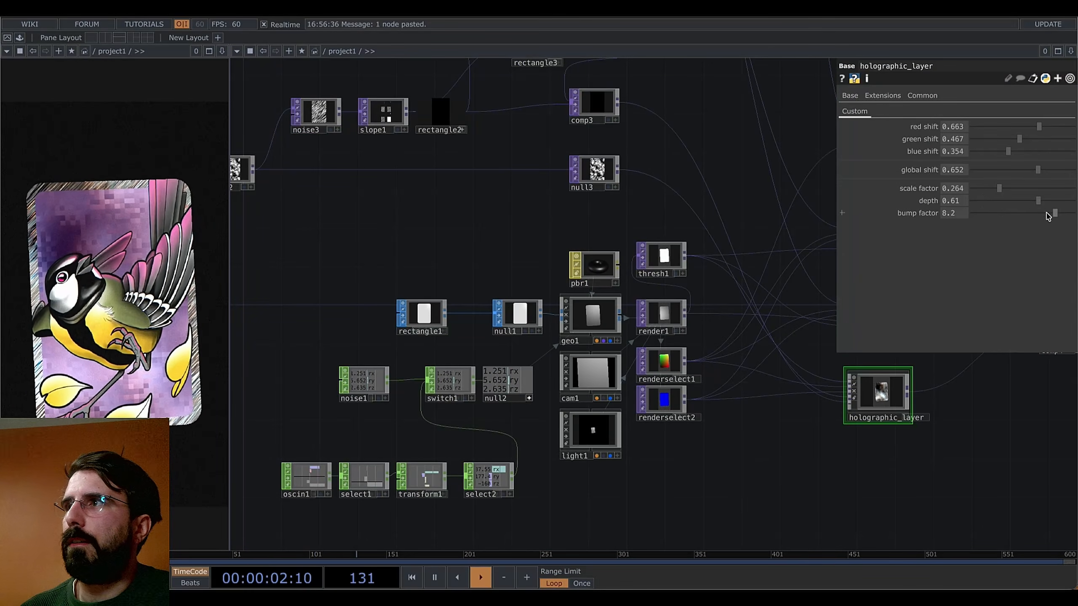
click(995, 212)
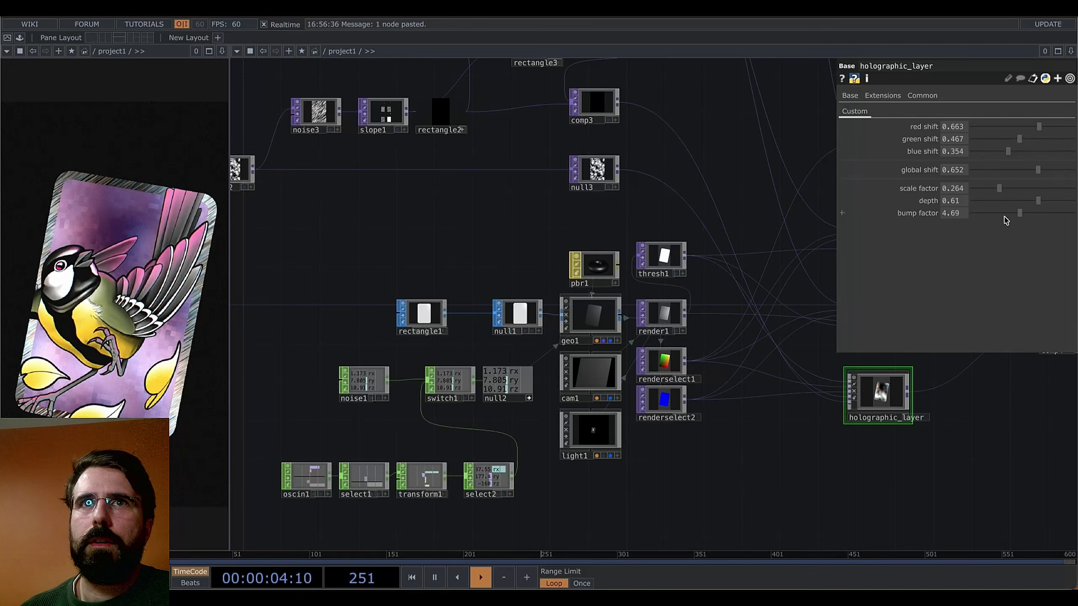
Set noise3's period to 0.6, trying and undoing non-monochrome coloured stripes
drag(486, 229, 629, 317)
click(373, 258)
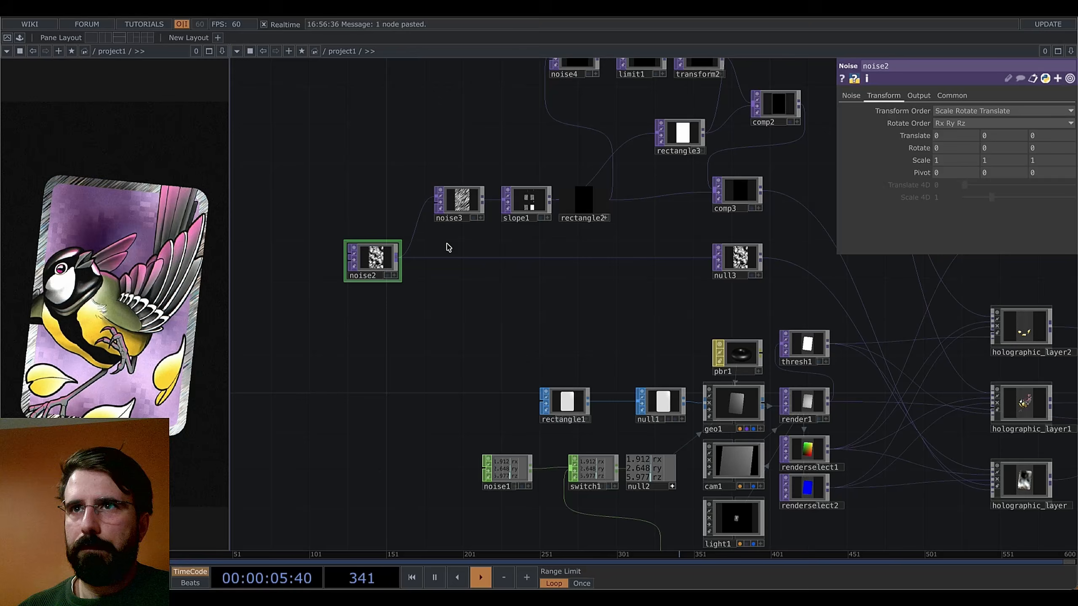
click(458, 201)
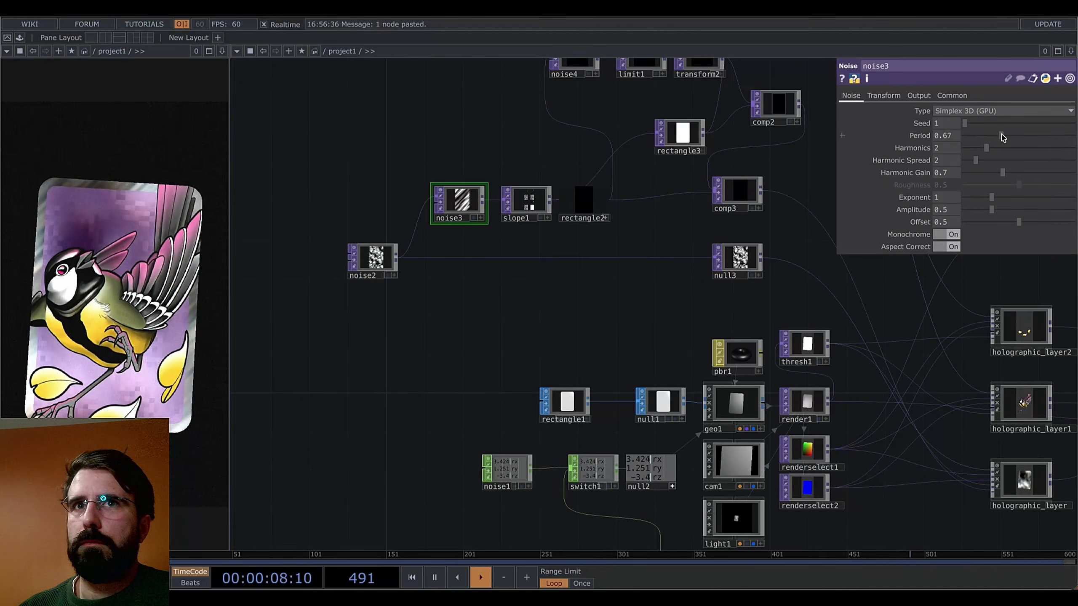
drag(1003, 138, 997, 136)
click(954, 234)
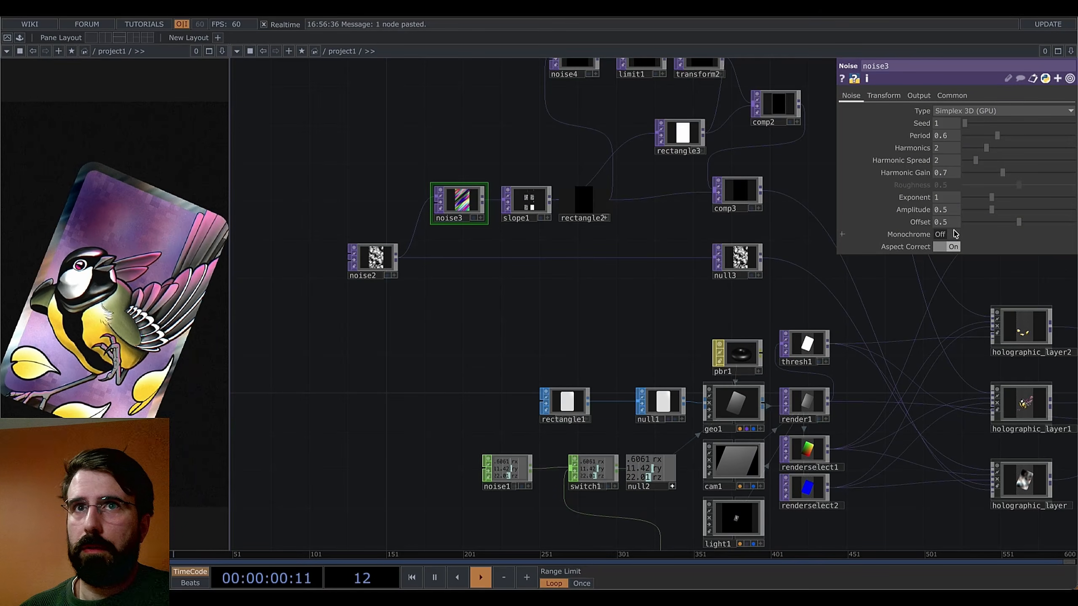
scroll(461, 197, up, 3)
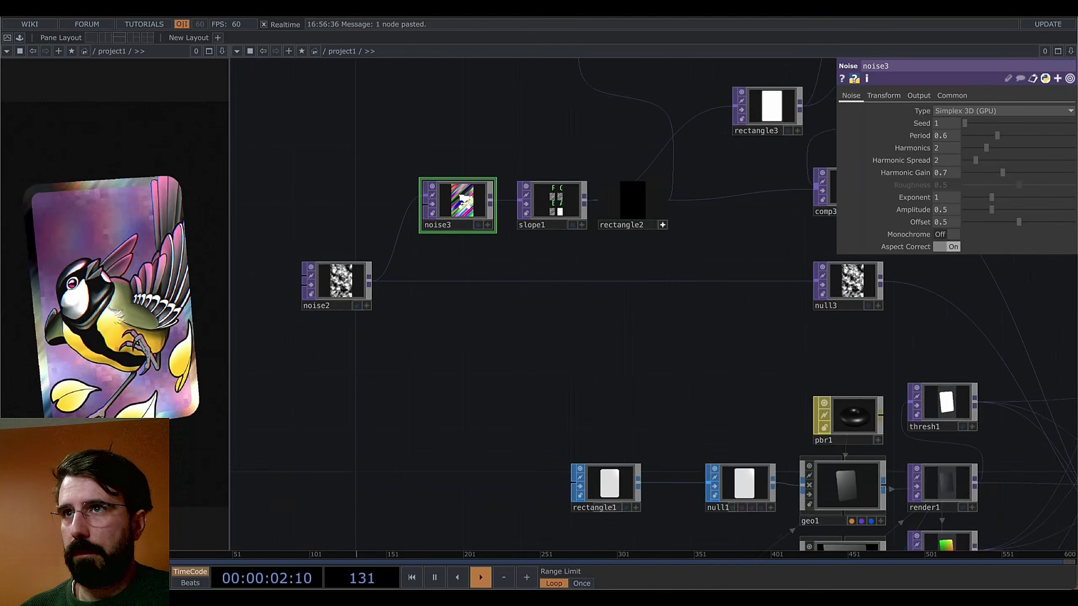
scroll(460, 200, down, 2)
key(ctrl+z)
click(354, 271)
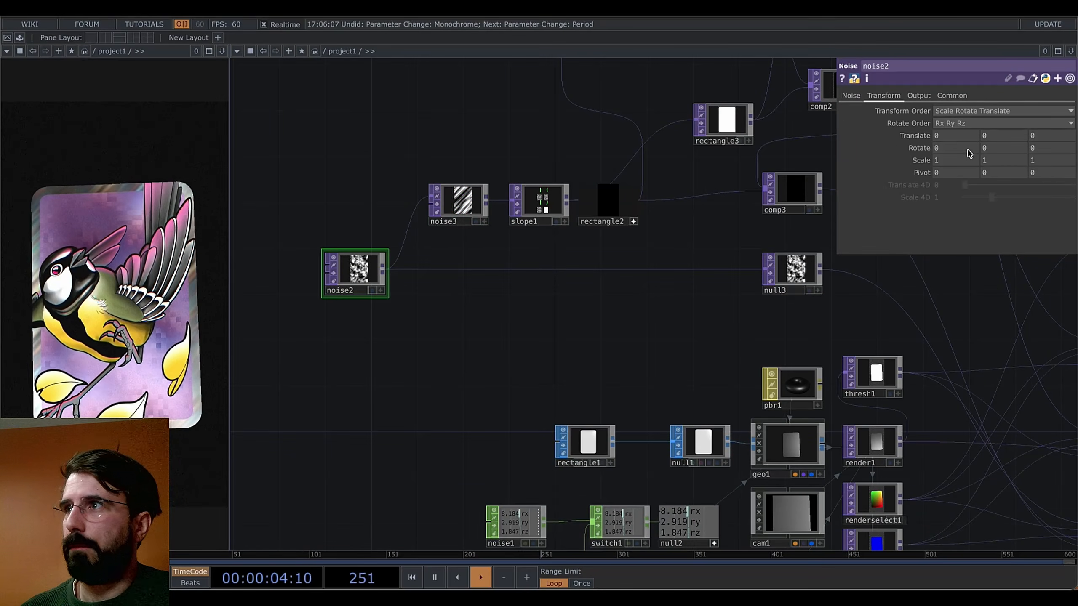
Make noise2 colourful with period 1.59, seed 2747 and amplitude 0.53
click(851, 95)
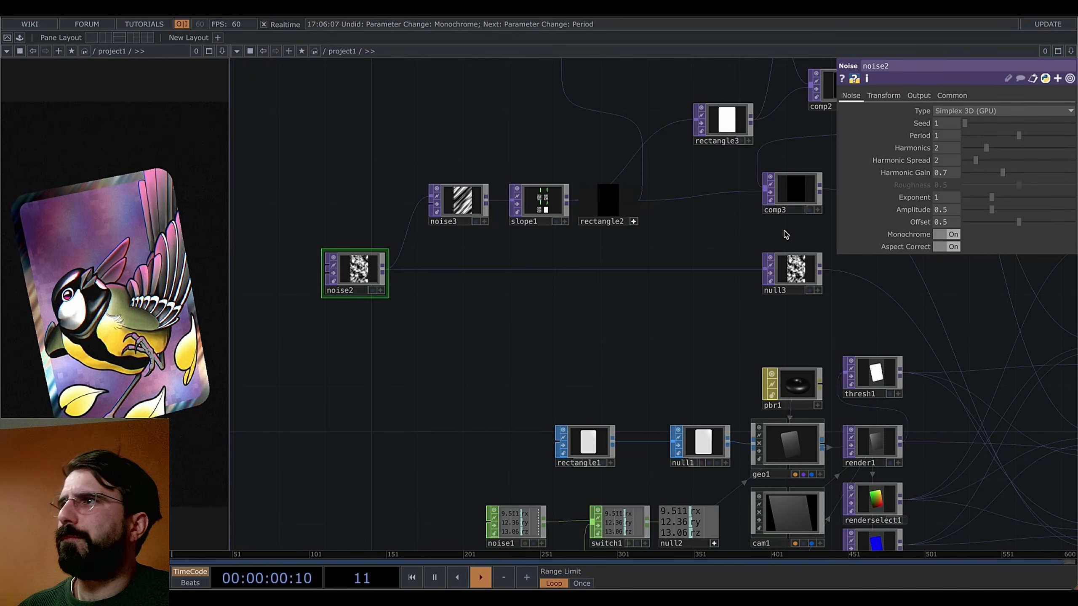
click(953, 235)
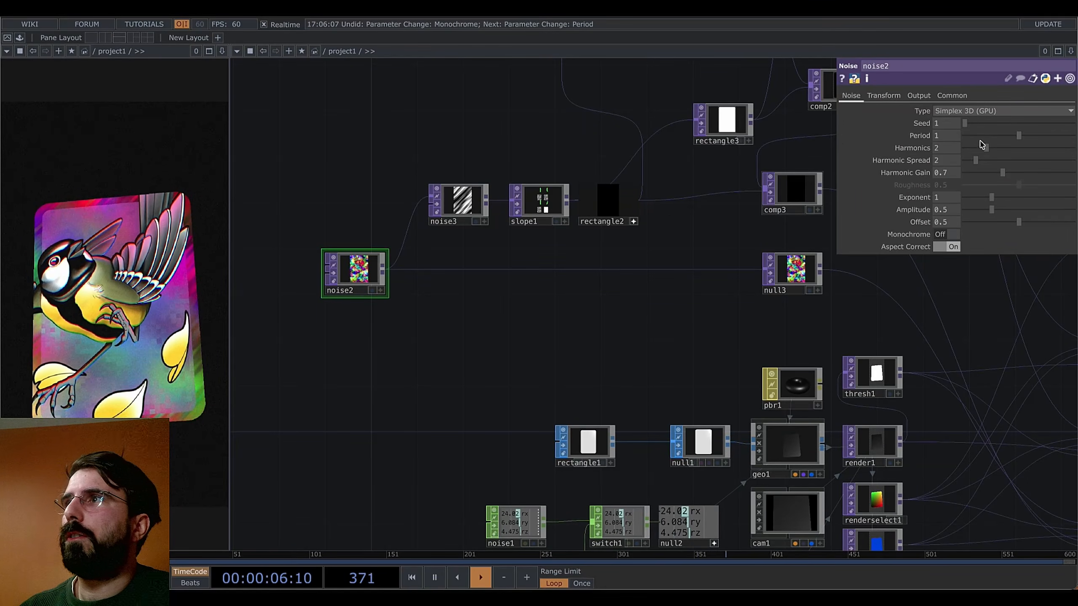
drag(1021, 137, 1050, 135)
drag(965, 123, 995, 123)
drag(613, 307, 625, 280)
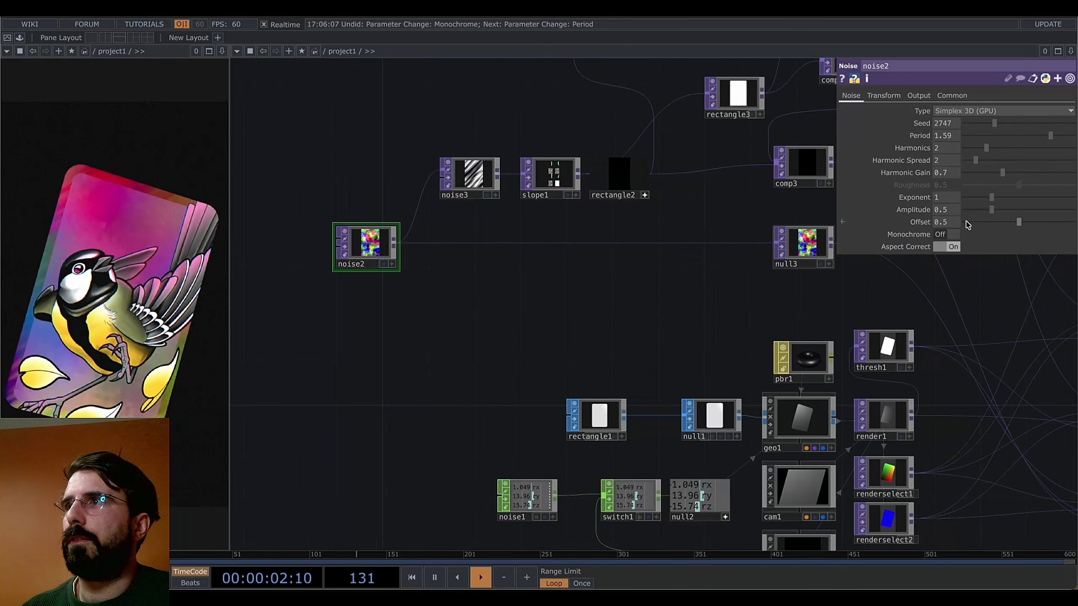
drag(992, 210, 1004, 214)
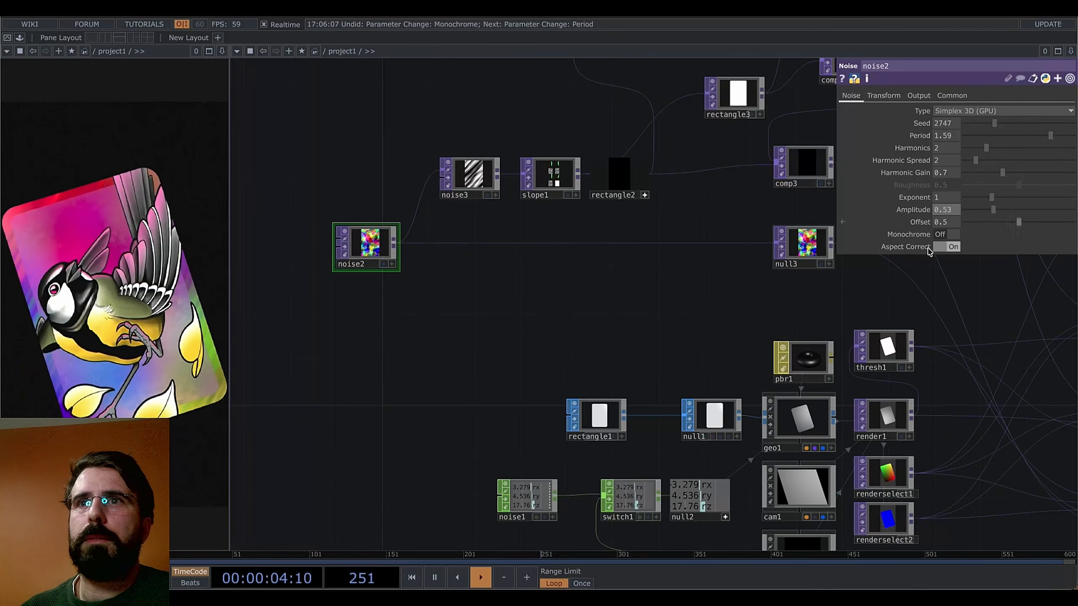
drag(598, 338, 658, 328)
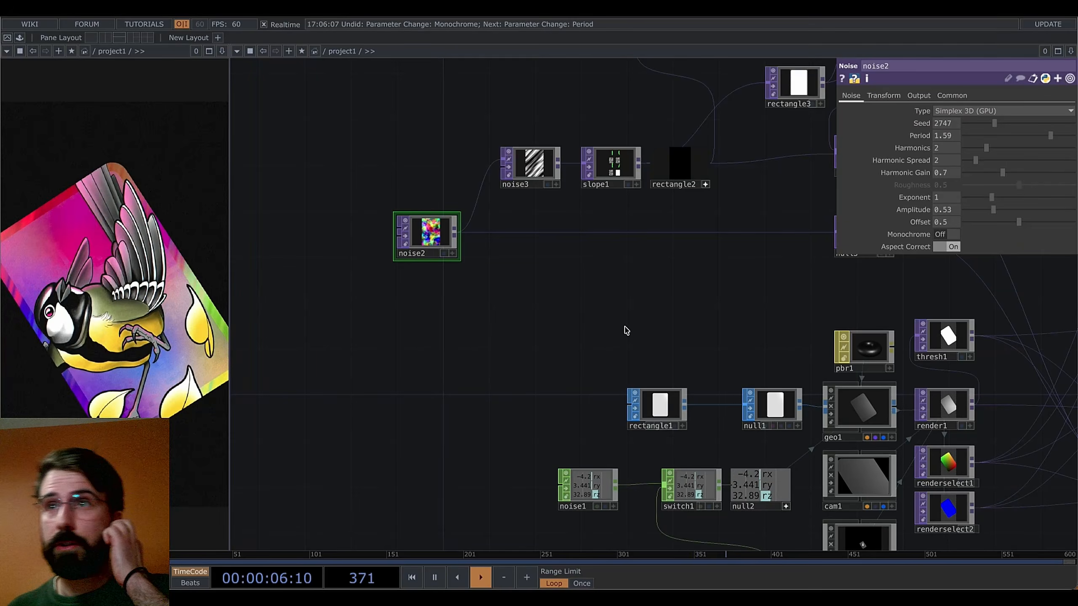
scroll(551, 315, down, 1)
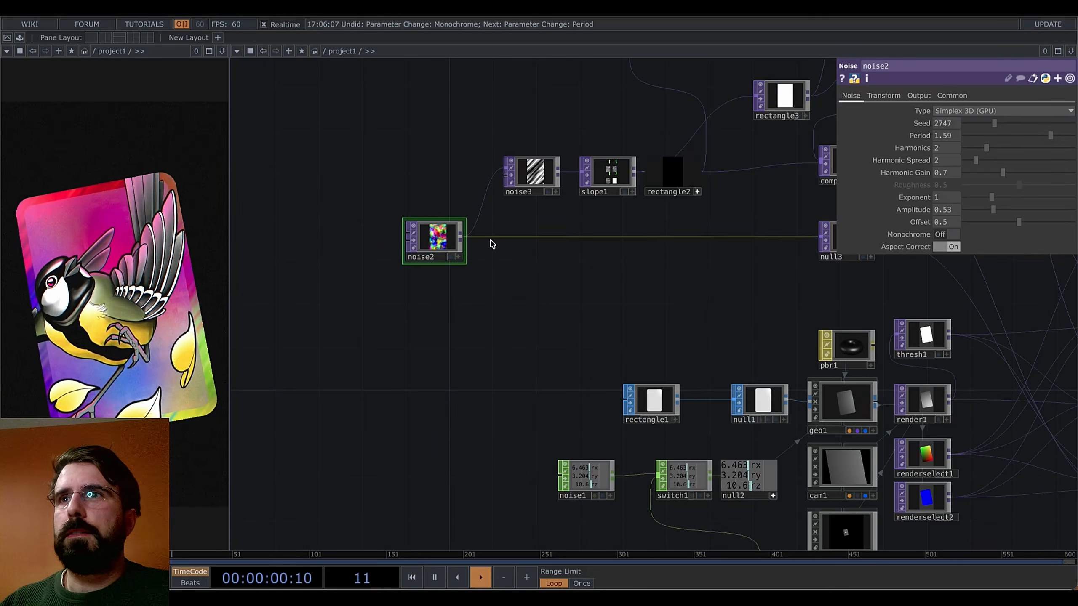
click(951, 234)
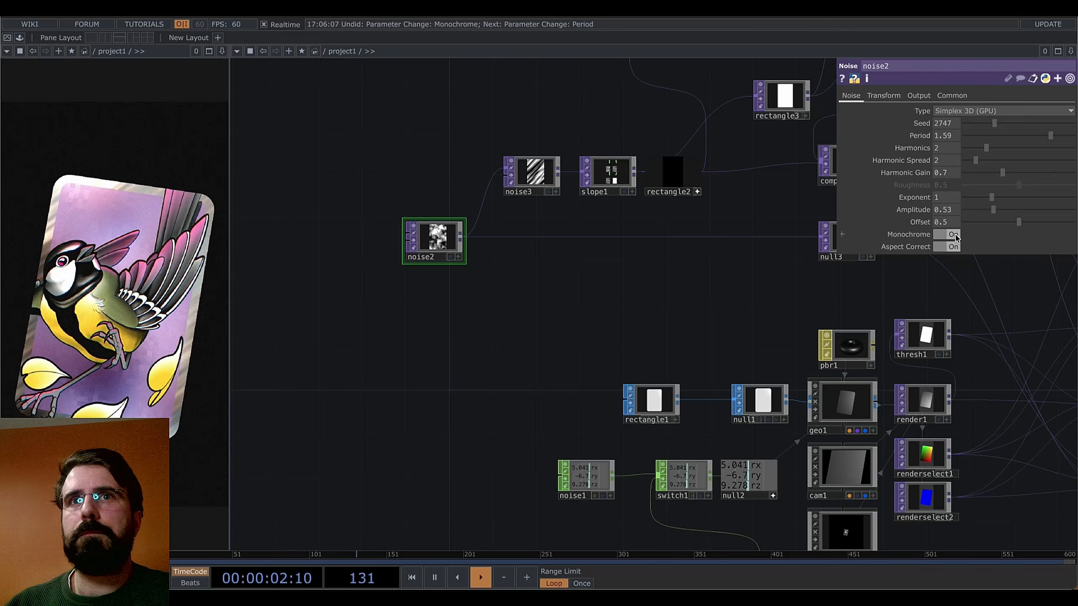
click(956, 237)
Select pbr1 to show its PBR material settings
drag(611, 311, 461, 312)
drag(556, 301, 593, 345)
scroll(593, 345, down, 1)
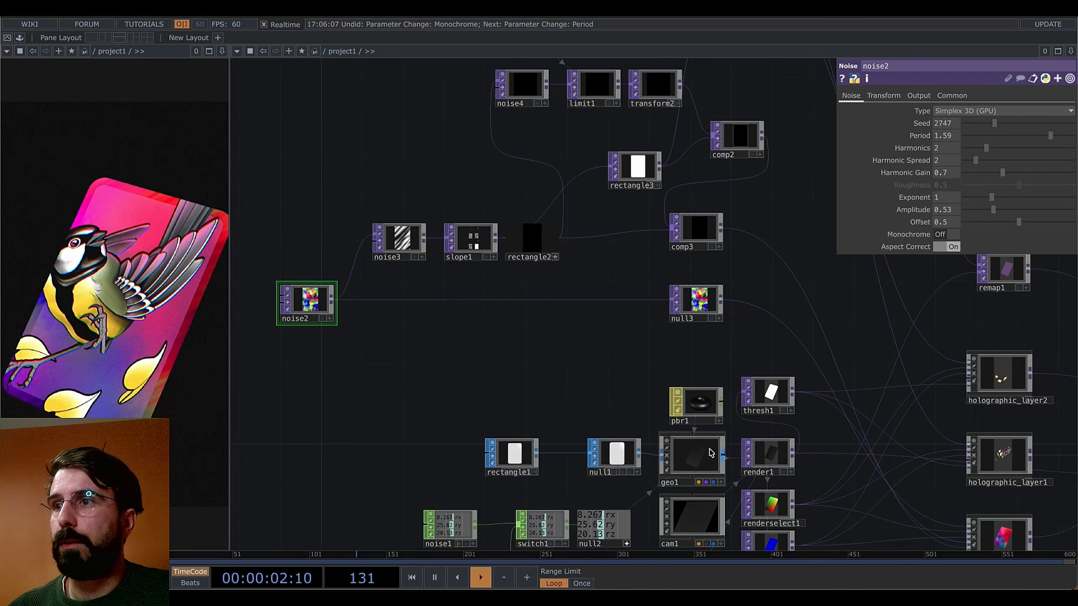
scroll(723, 477, up, 4)
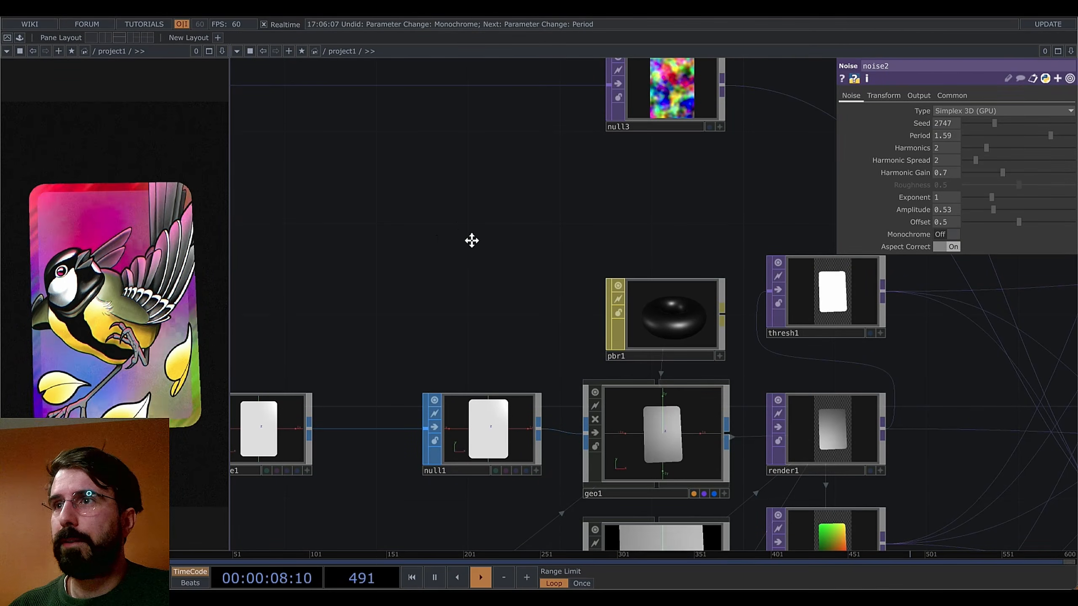
drag(471, 240, 841, 390)
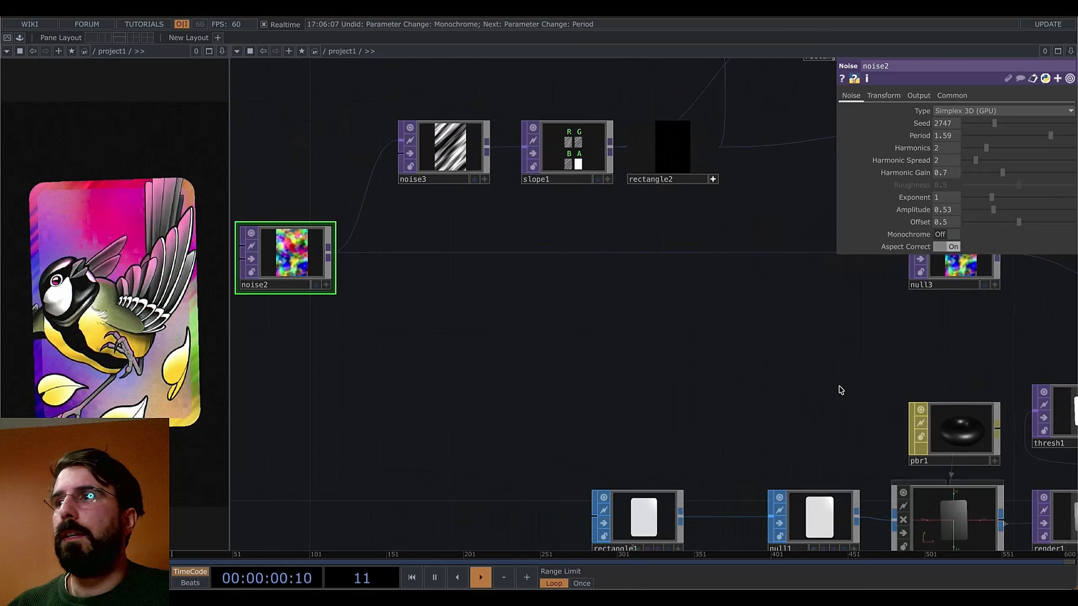
drag(774, 377, 487, 405)
drag(624, 394, 676, 414)
click(734, 467)
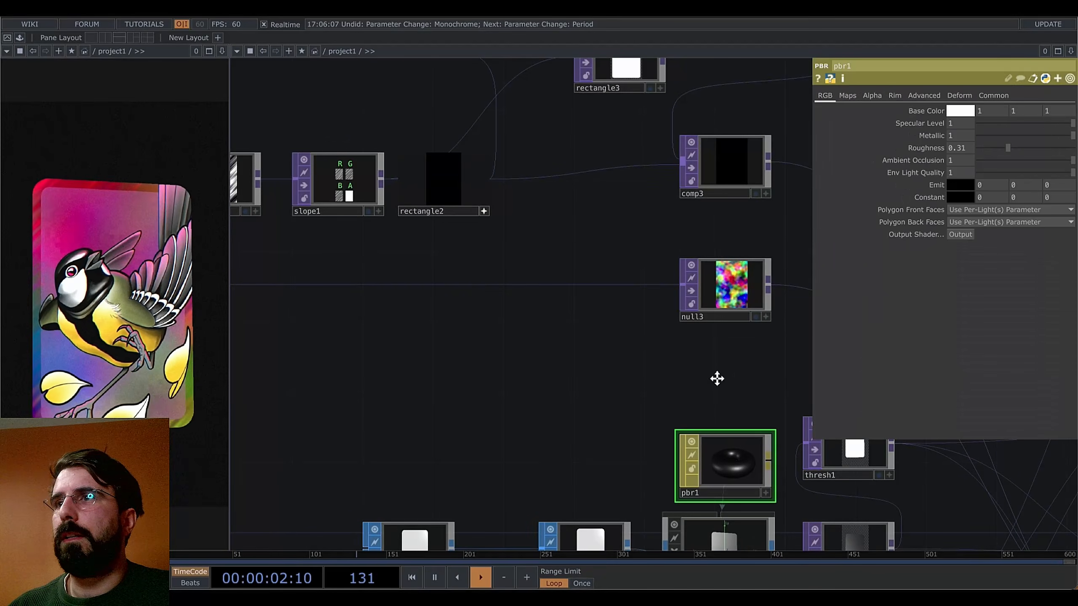
drag(717, 378, 832, 384)
drag(630, 385, 684, 385)
scroll(615, 384, down, 5)
drag(587, 401, 470, 469)
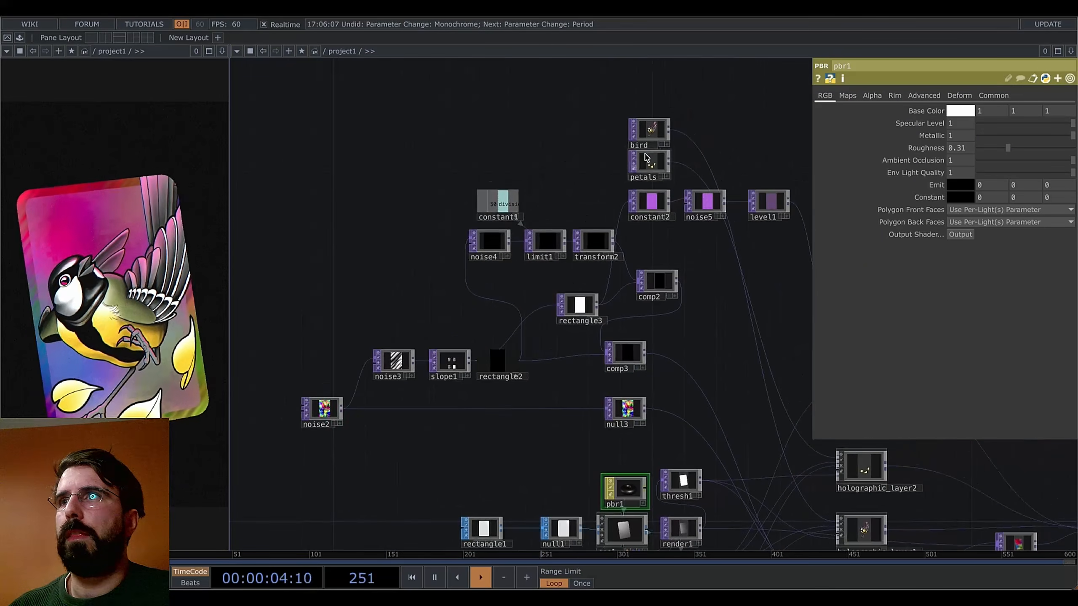
scroll(645, 158, up, 6)
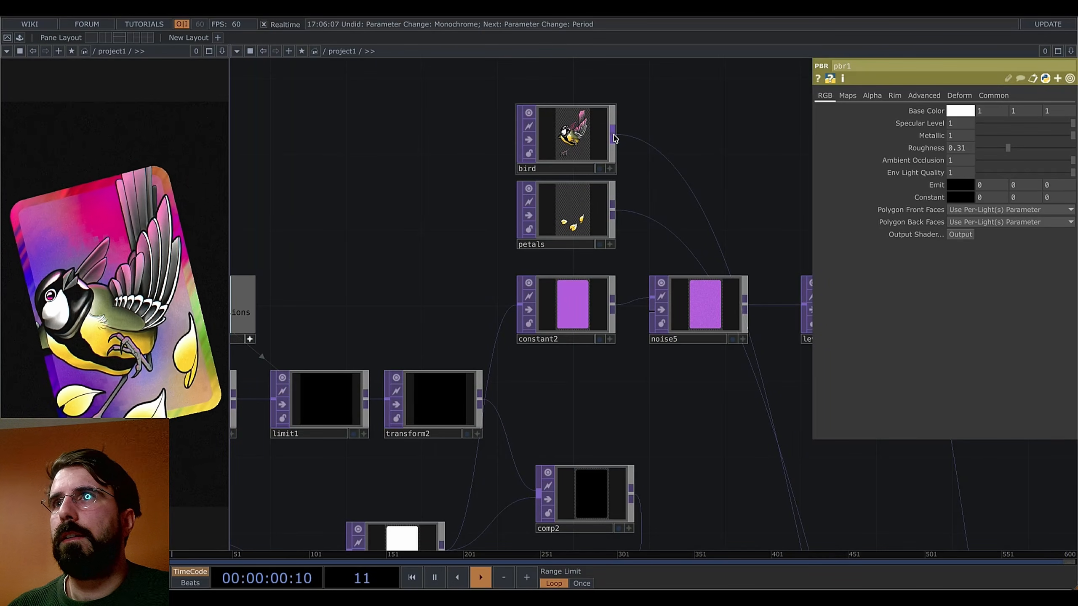
Add a Monochrome TOP, mono1, after bird and move it down beside null3 near pbr1
right_click(613, 139)
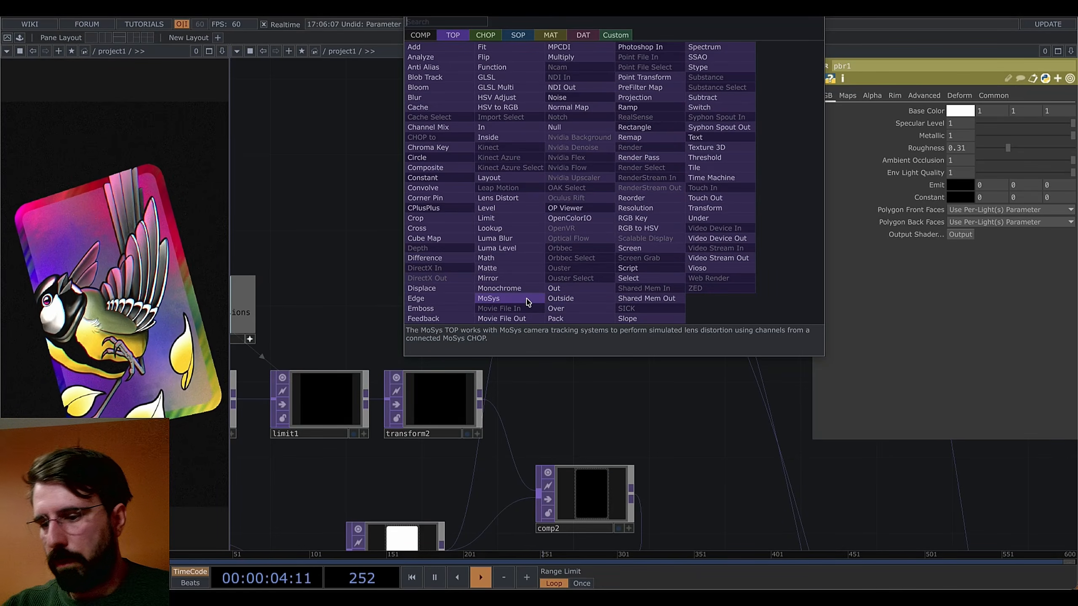
text(mono)
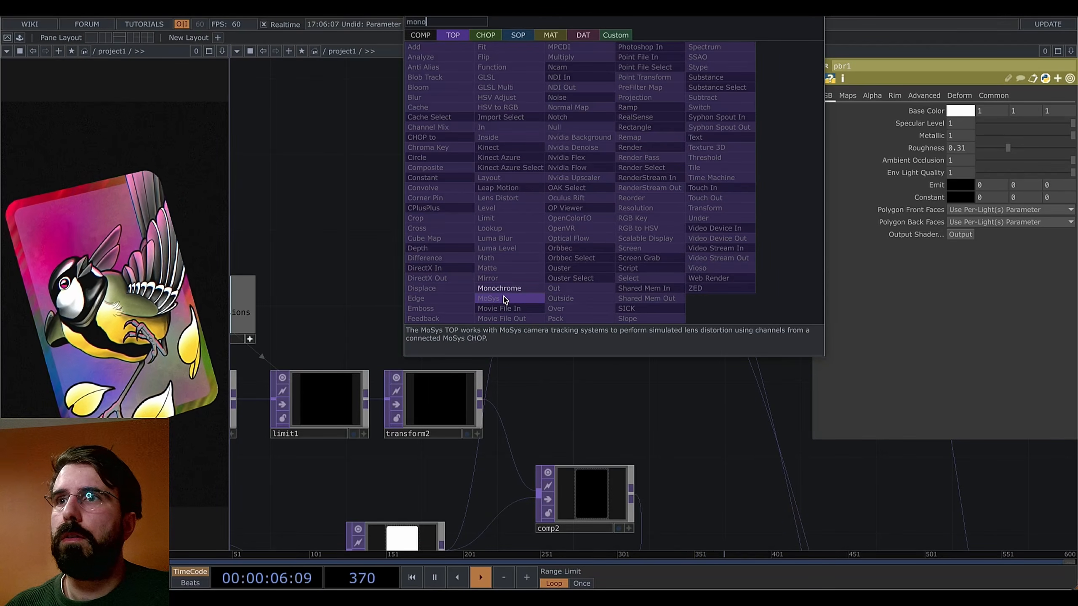
click(513, 288)
click(747, 144)
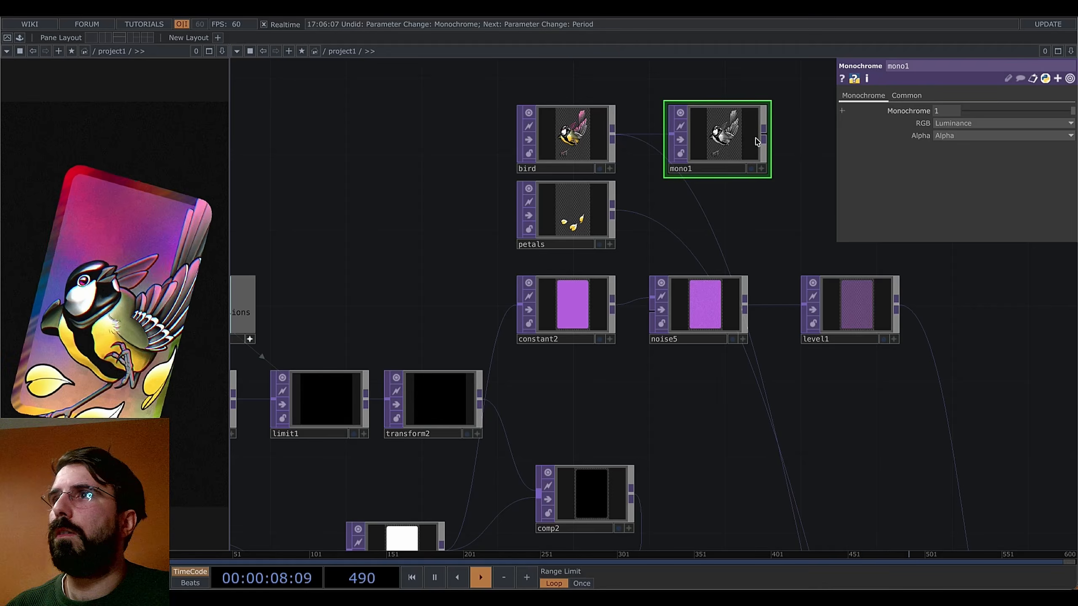
scroll(764, 149, down, 10)
drag(767, 189, 719, 130)
drag(712, 86, 561, 335)
right_click(560, 335)
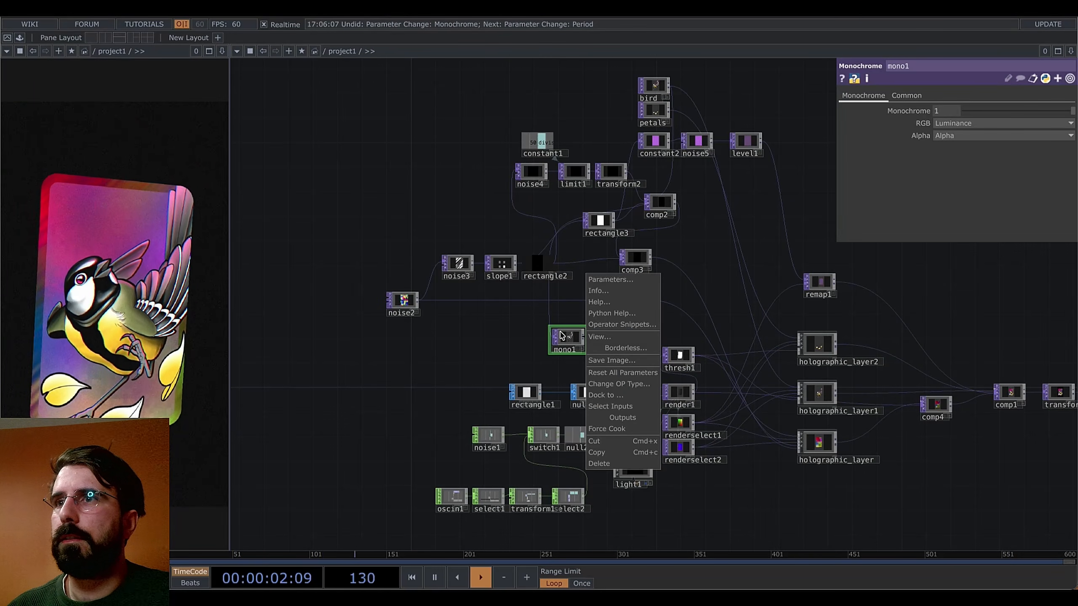
scroll(581, 335, up, 5)
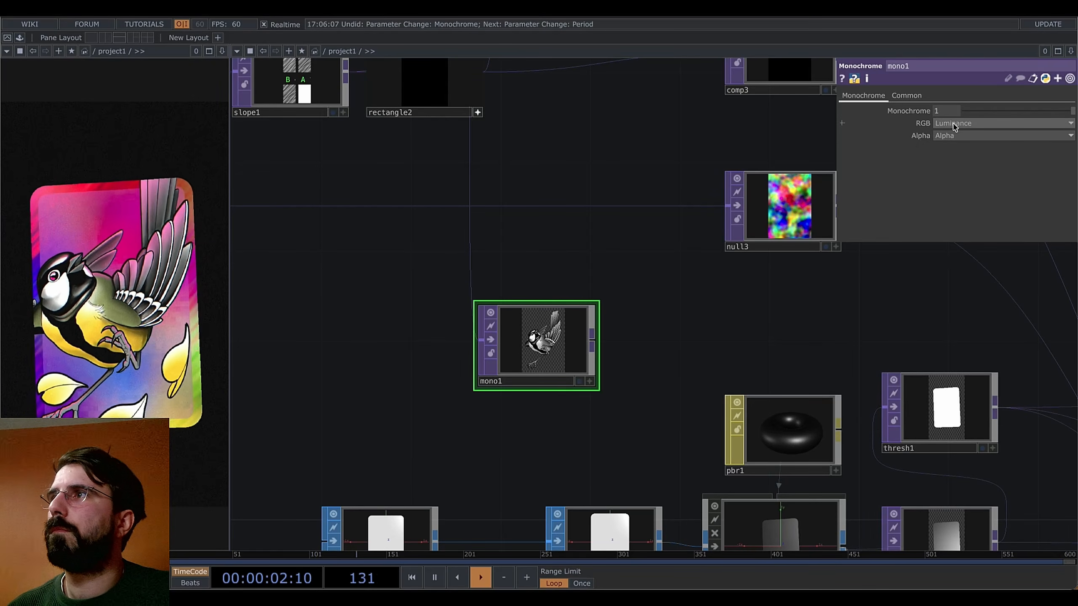
drag(563, 255, 425, 141)
Assign mono1 as pbr1's Metallic Map on the Maps page
click(629, 334)
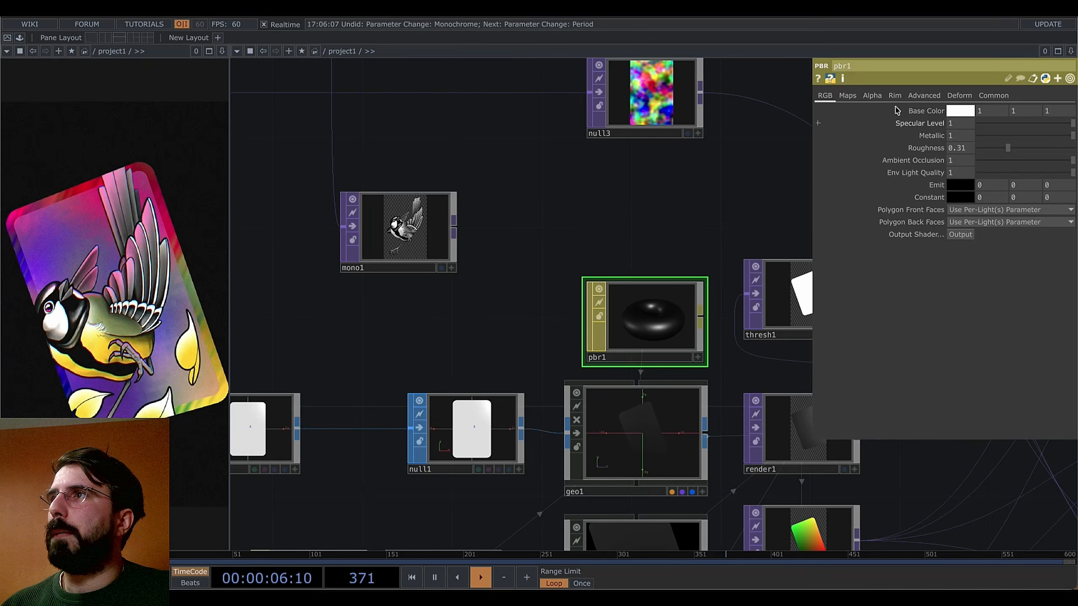
click(848, 96)
drag(1010, 139, 1006, 148)
scroll(668, 339, up, 1)
scroll(667, 339, up, 1)
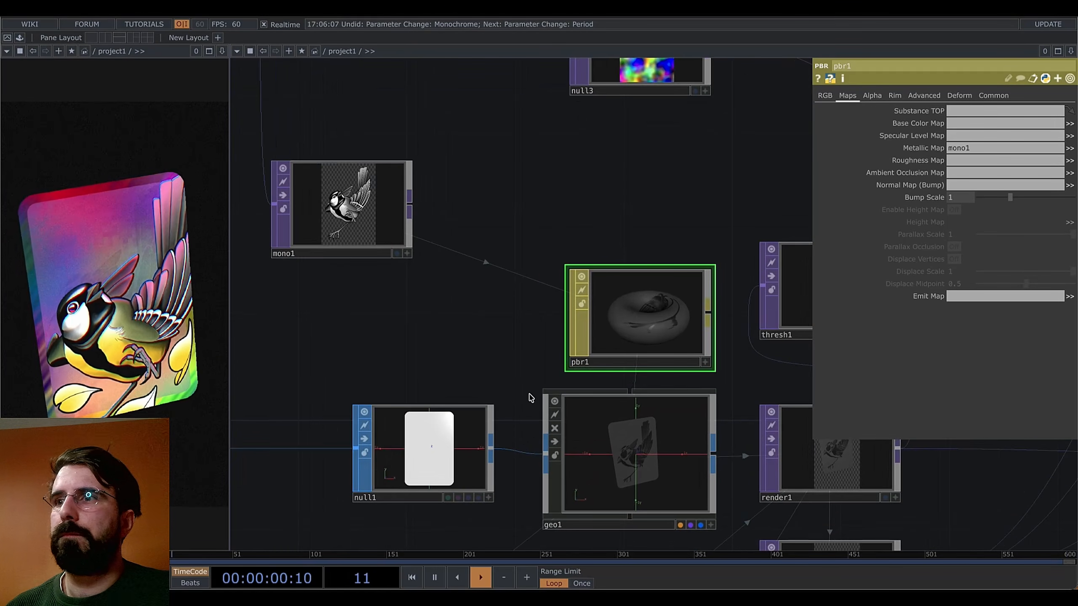
drag(456, 286, 482, 244)
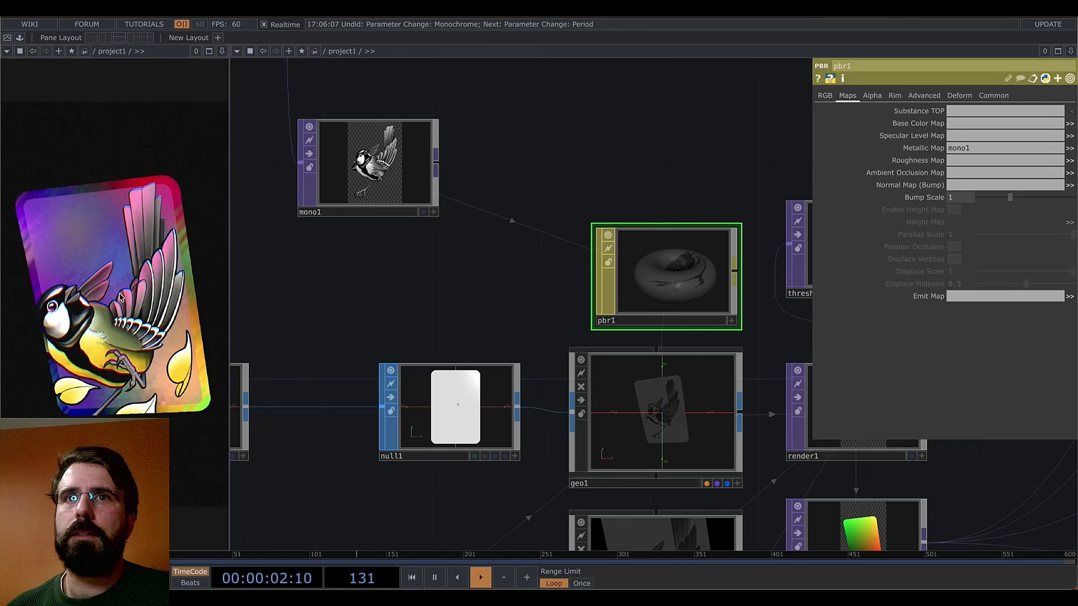
drag(307, 358, 437, 297)
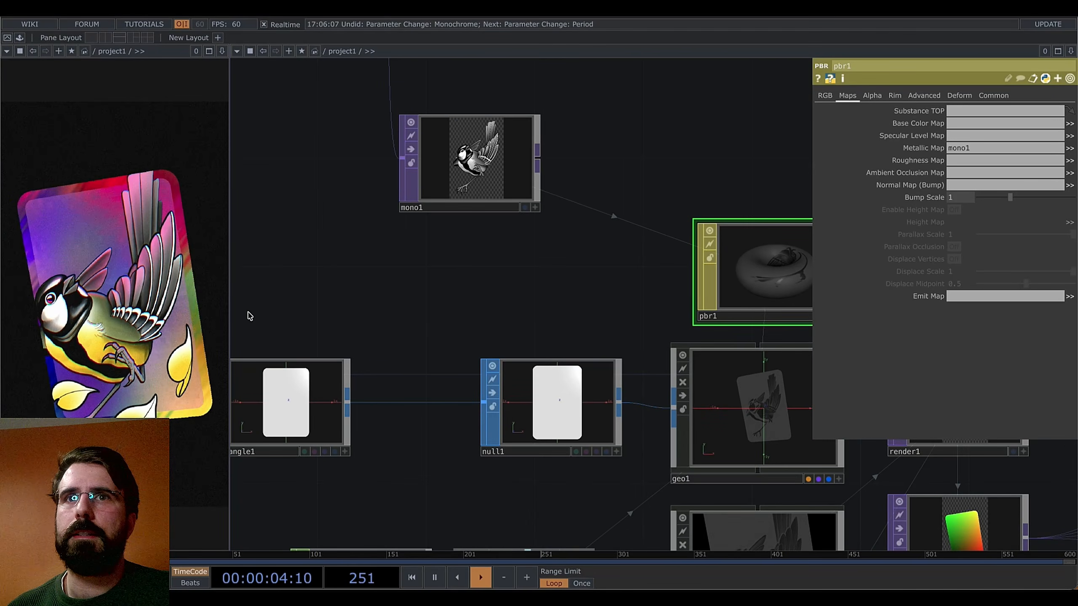
drag(473, 329, 383, 294)
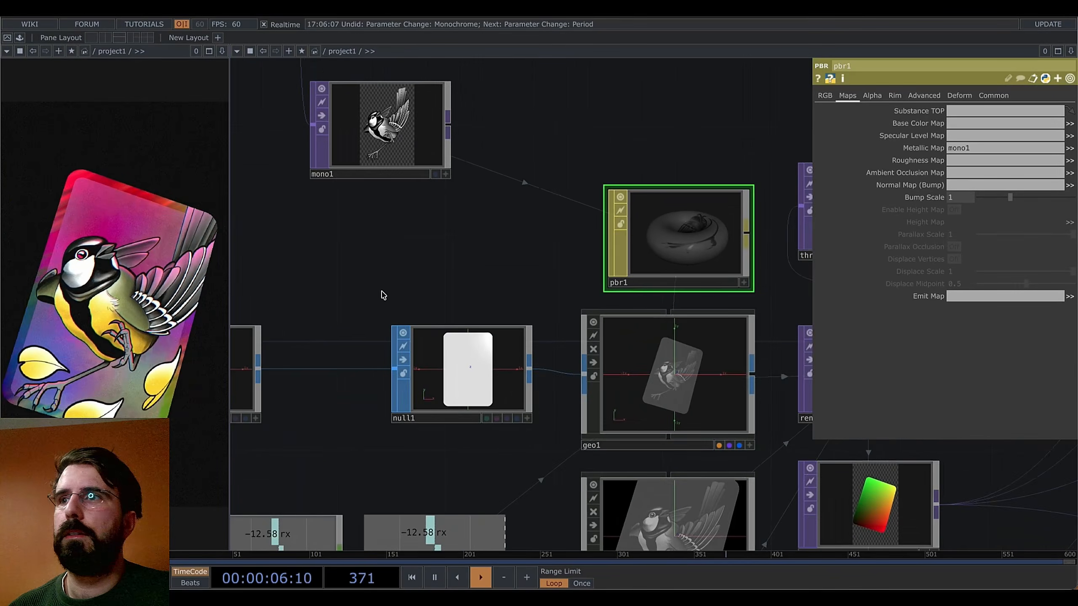
scroll(655, 390, up, 5)
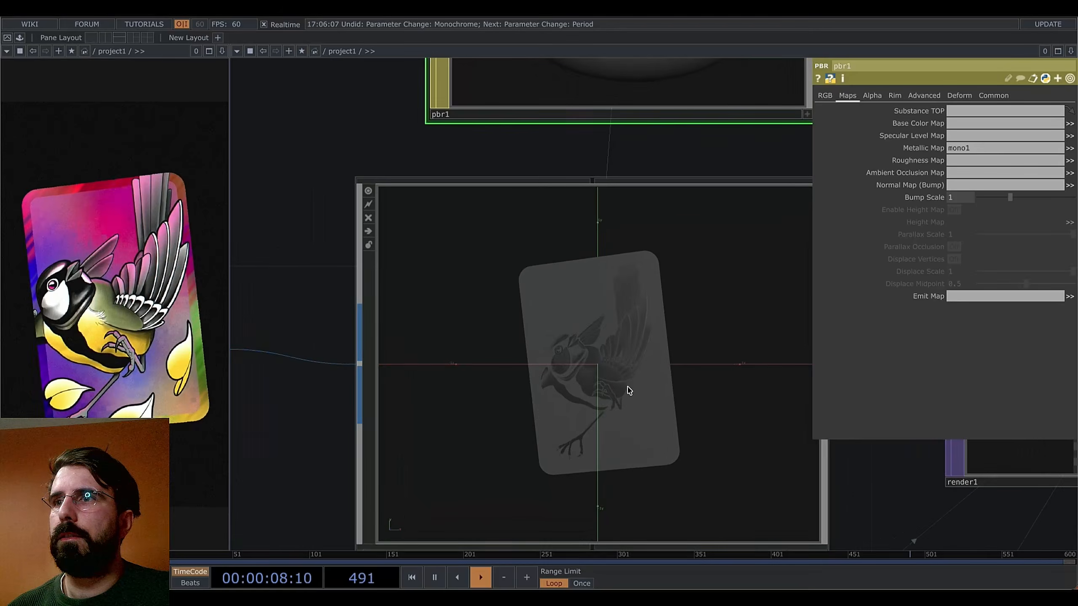
scroll(632, 380, down, 5)
drag(452, 269, 459, 330)
Lower pbr1's roughness from 0.31 to about 0.149
click(586, 424)
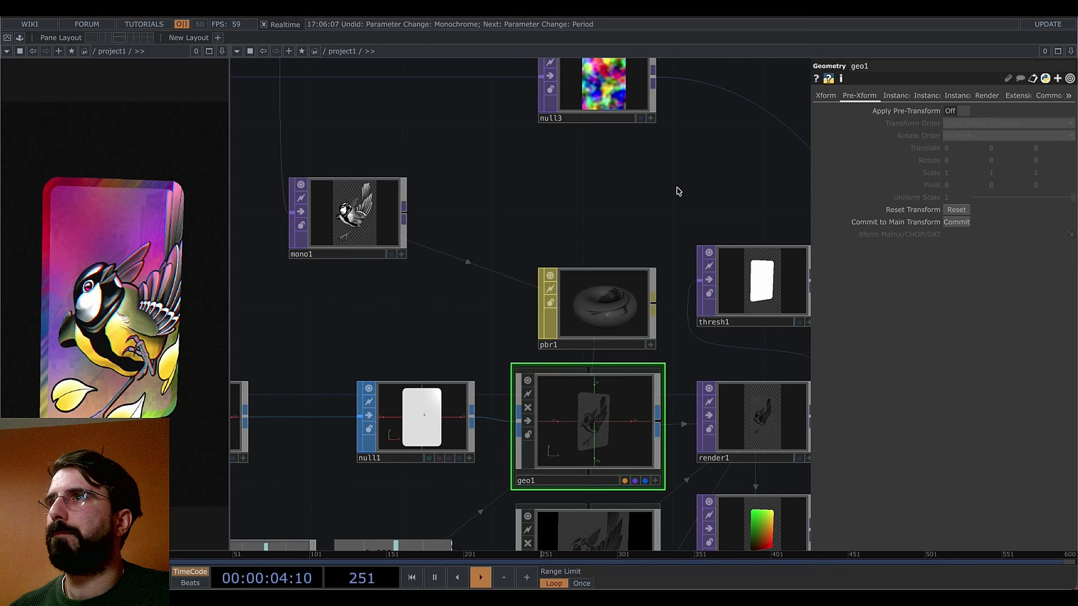
click(591, 298)
click(825, 95)
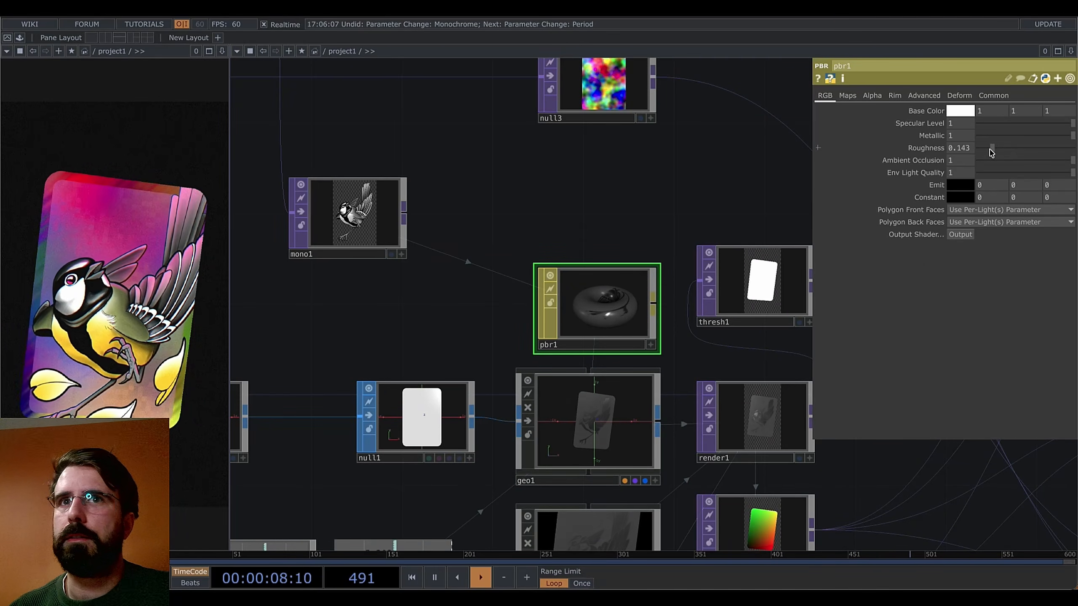
drag(963, 157, 977, 157)
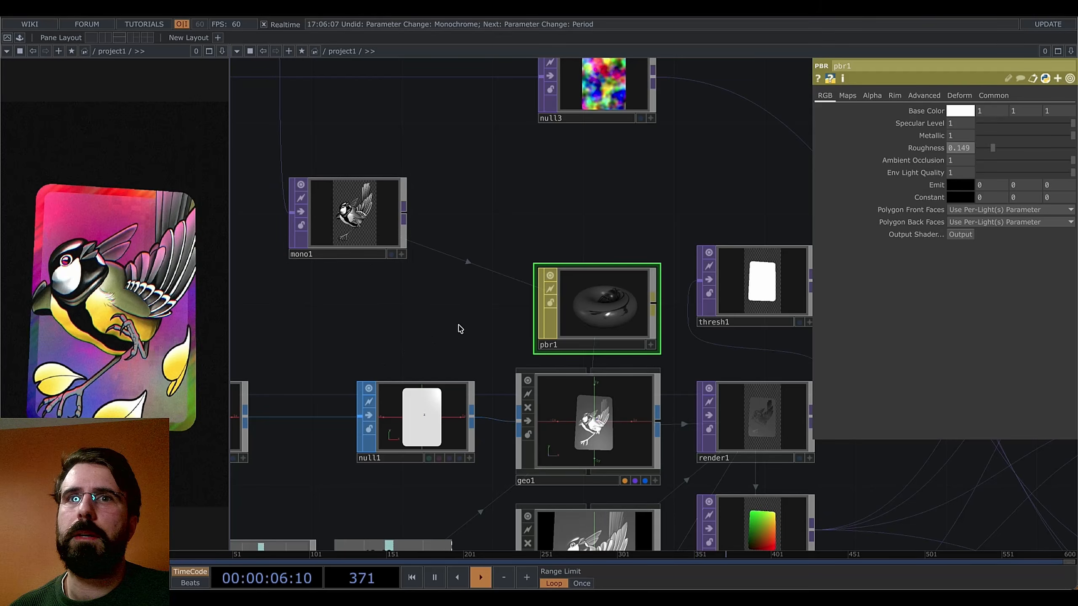
drag(425, 326, 484, 333)
drag(551, 335, 513, 353)
Insert Transform TOP transform4 on mono1's input and scale the bird image to 1.7
click(469, 262)
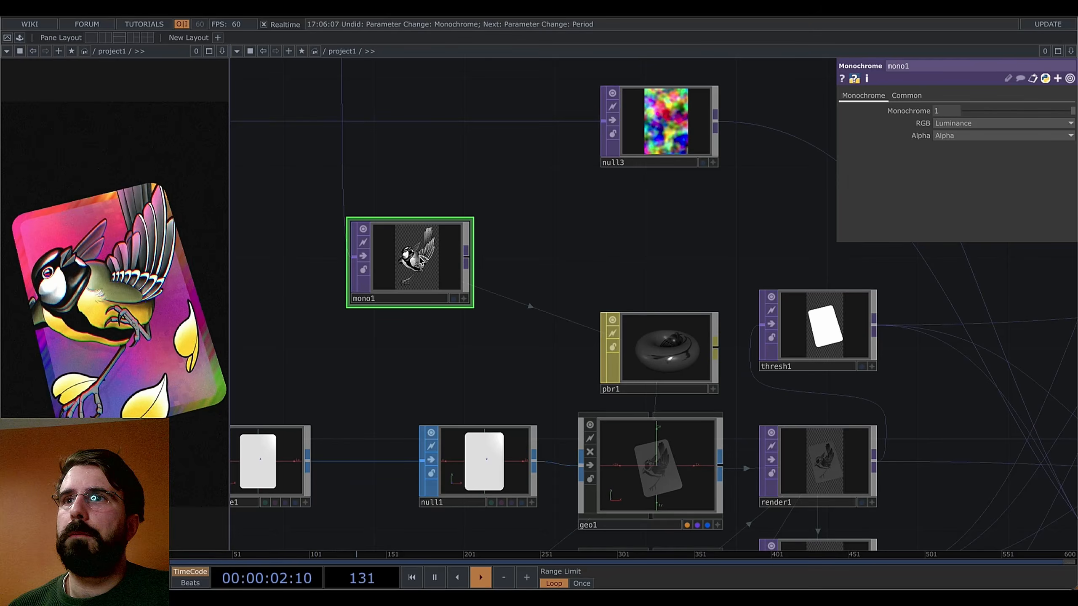
drag(420, 261, 488, 285)
right_click(411, 194)
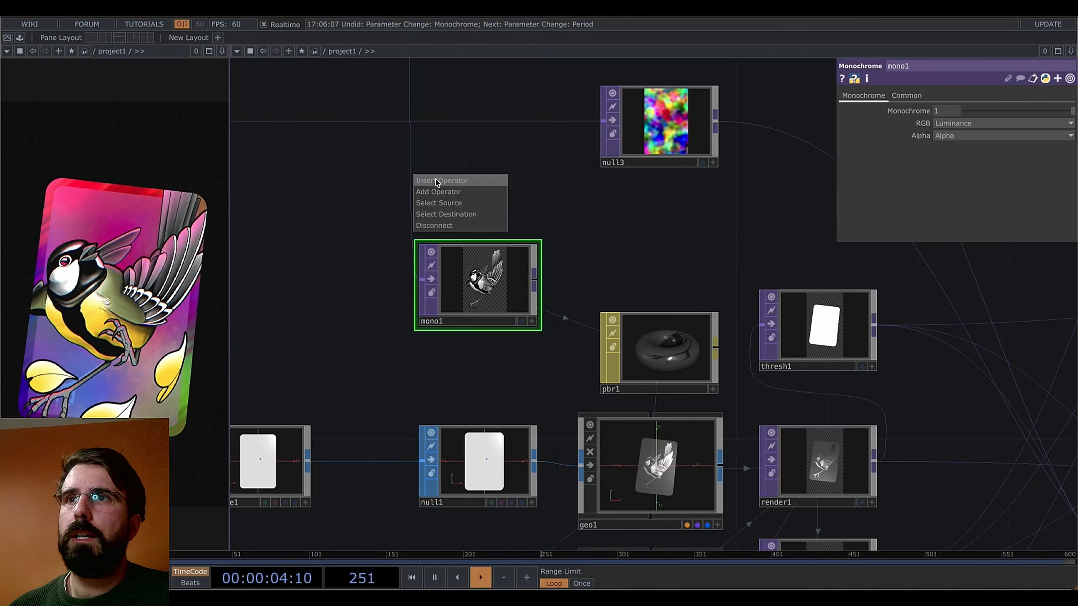
click(438, 181)
click(534, 206)
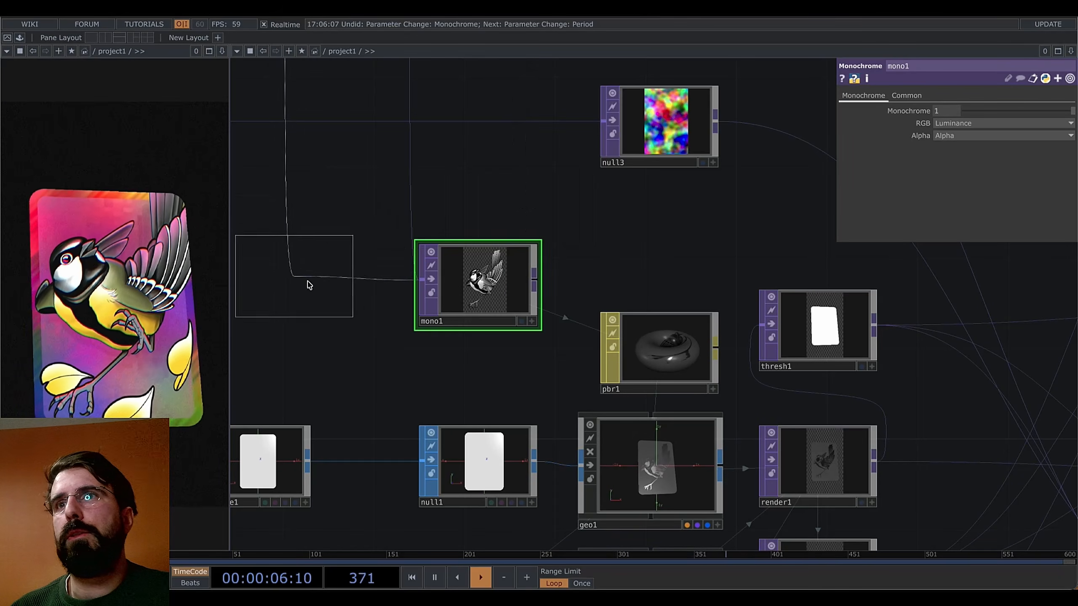
click(342, 284)
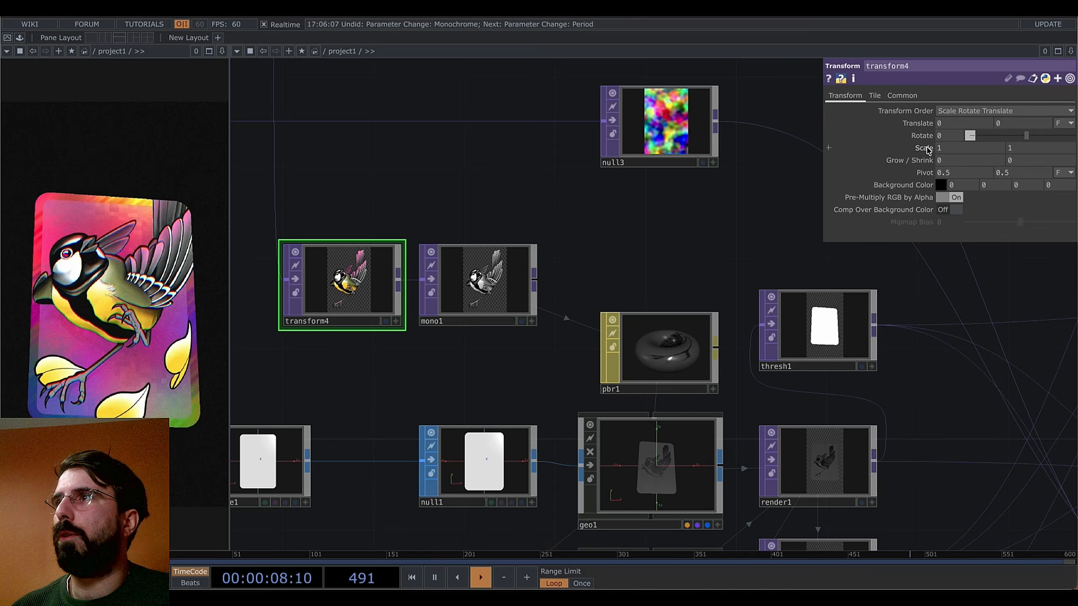
middle_drag(927, 150, 928, 150)
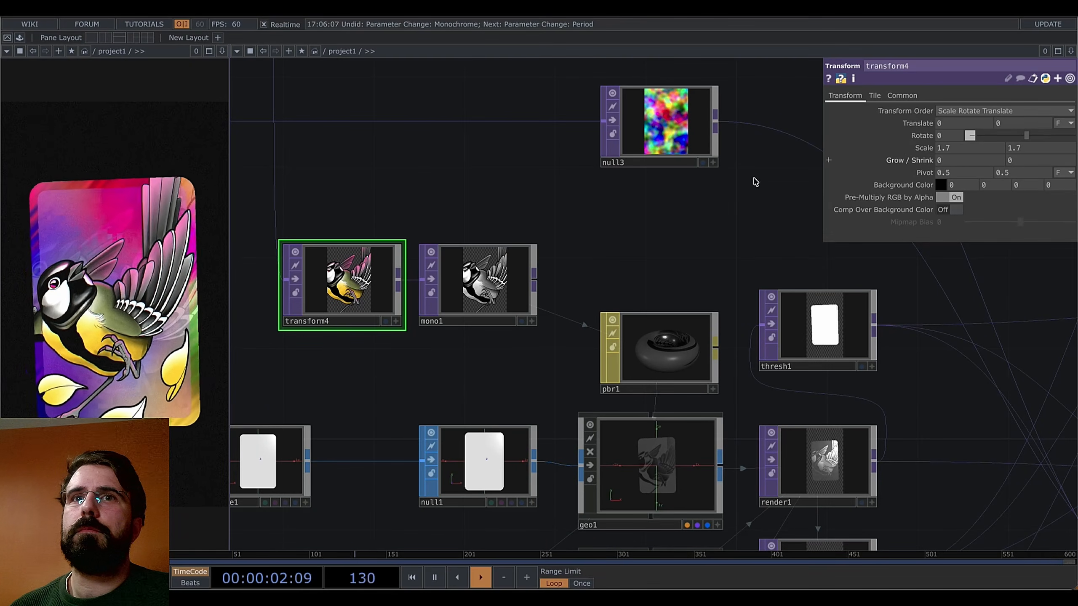
click(467, 283)
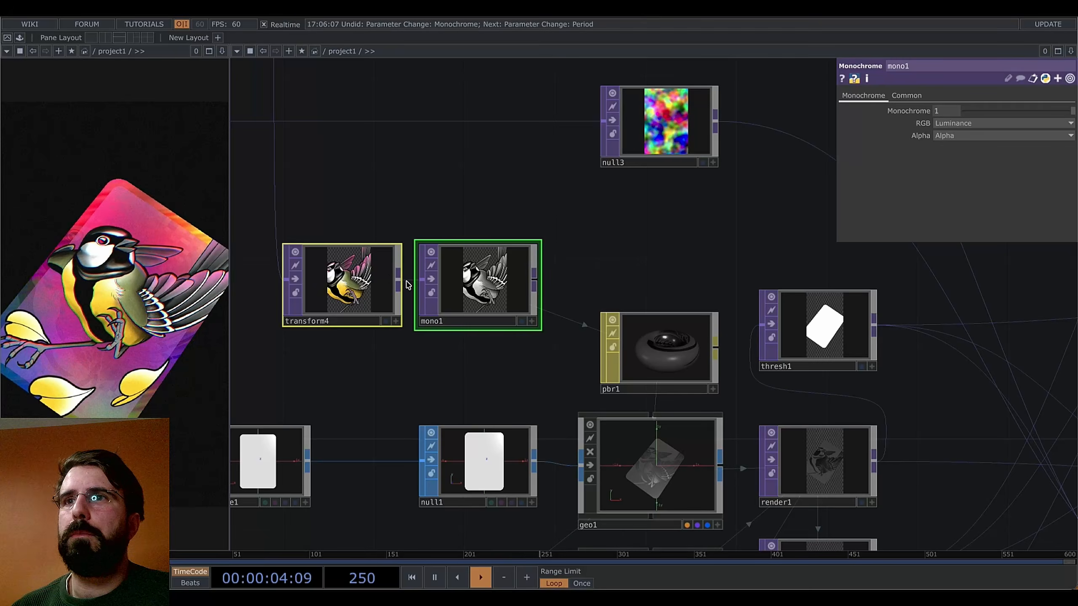
Delete transform4 and mono1 and clear pbr1's Metallic Map reference
key(Delete)
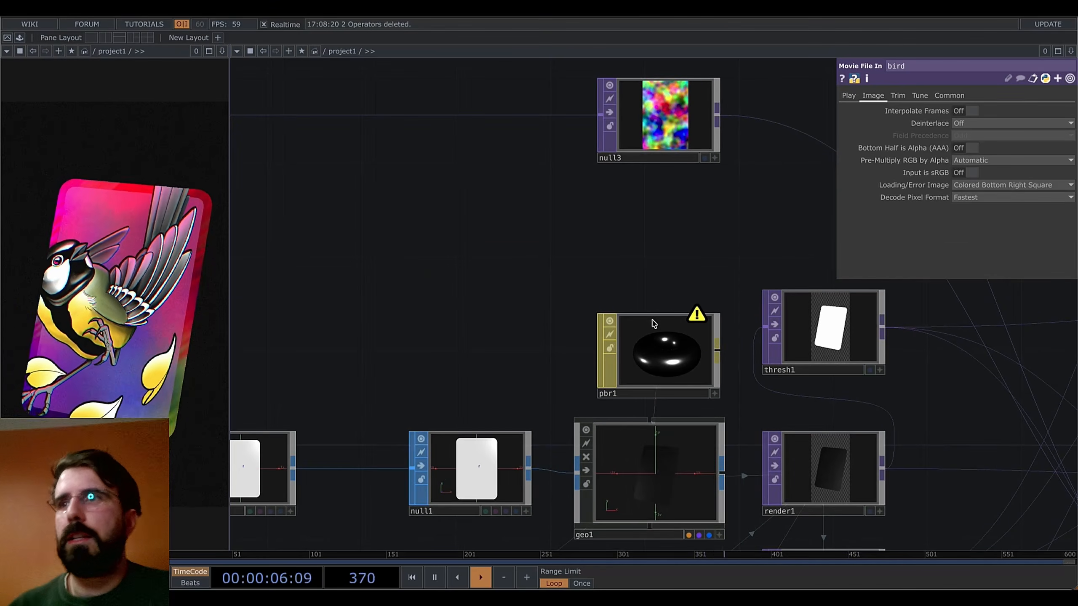
click(666, 348)
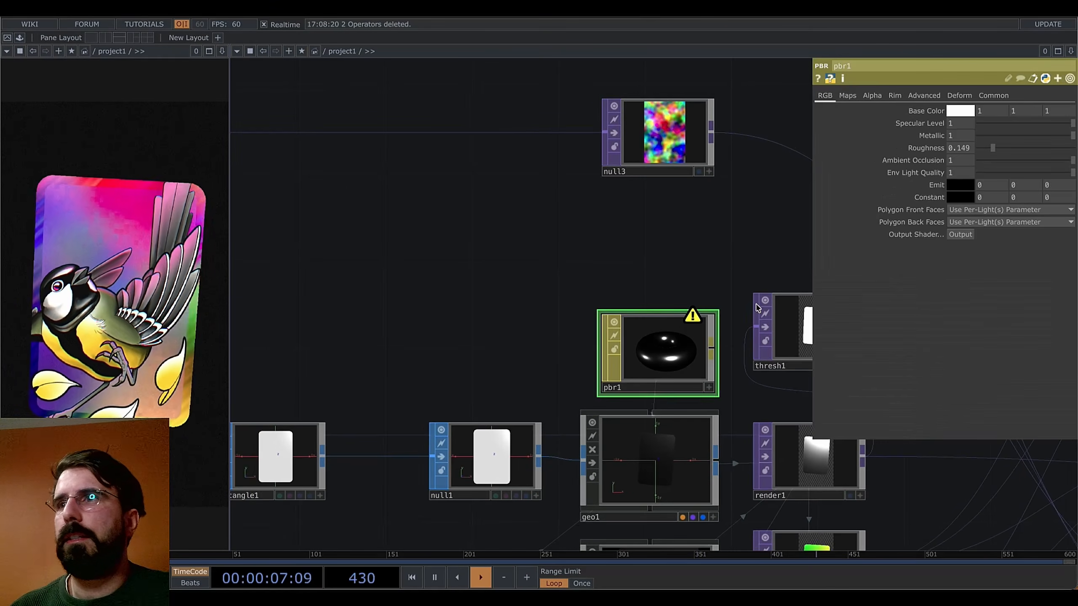
click(847, 96)
key(BackSpace)
key(Return)
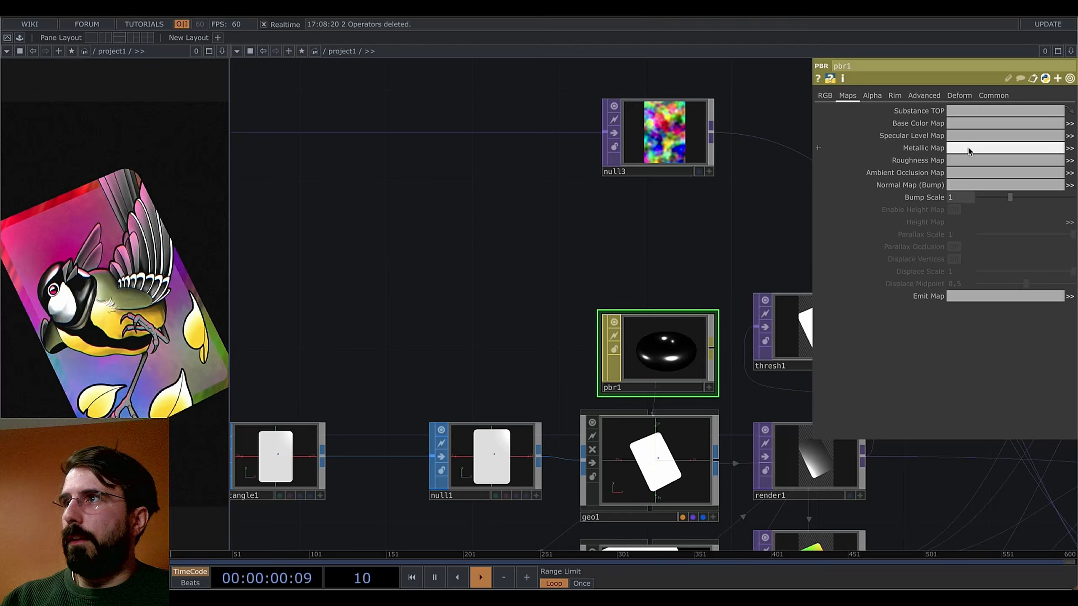
Pan across the network to review the layout down to out1
drag(491, 226, 391, 203)
scroll(410, 224, down, 3)
scroll(392, 270, down, 4)
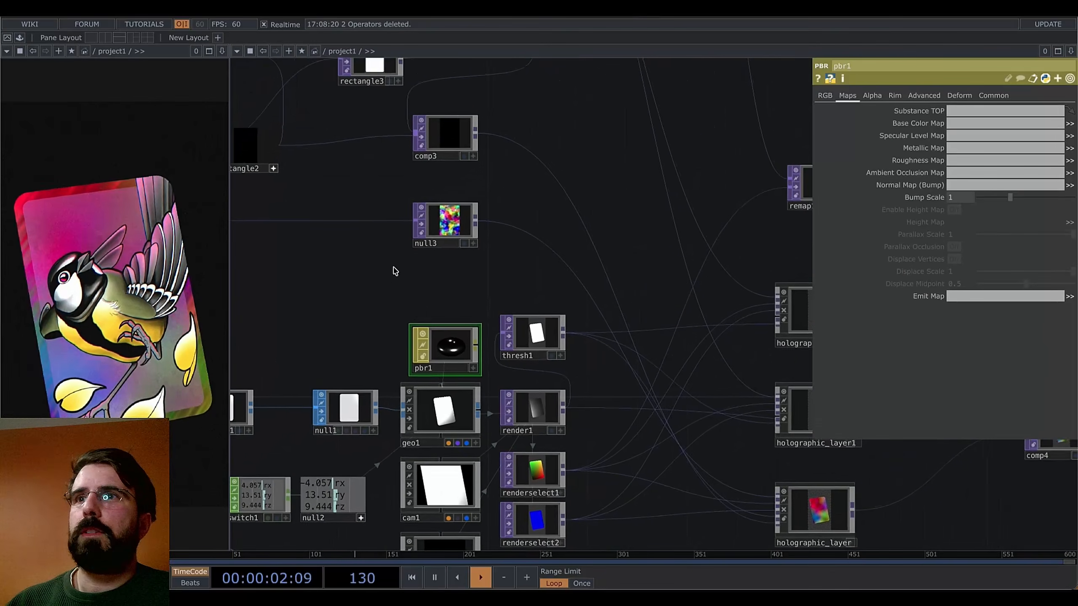
drag(378, 281, 317, 289)
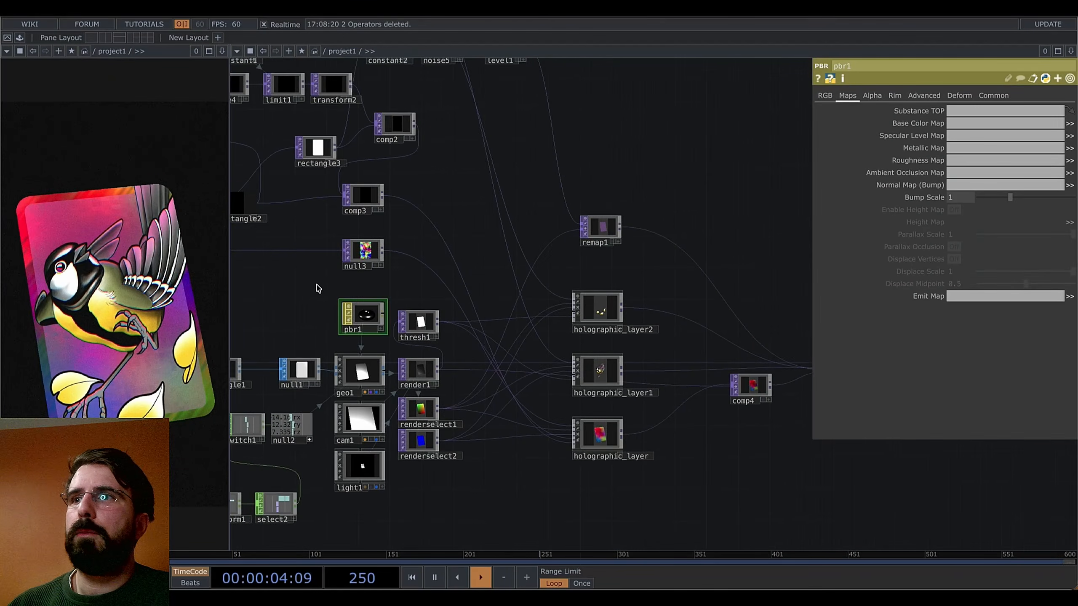
scroll(388, 289, down, 3)
drag(640, 447, 518, 443)
drag(673, 443, 617, 437)
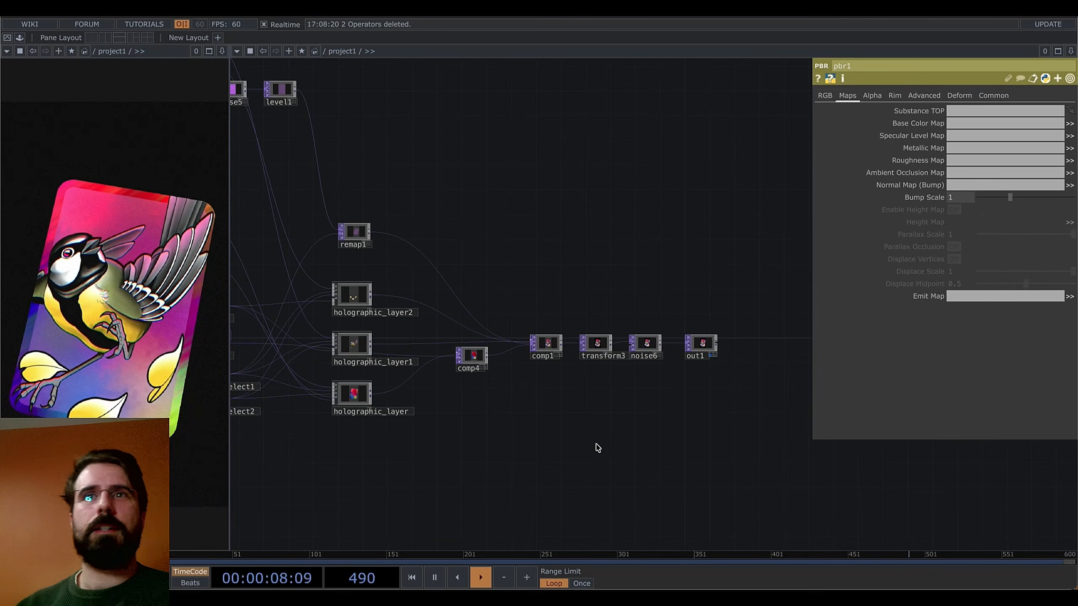
drag(559, 451, 625, 439)
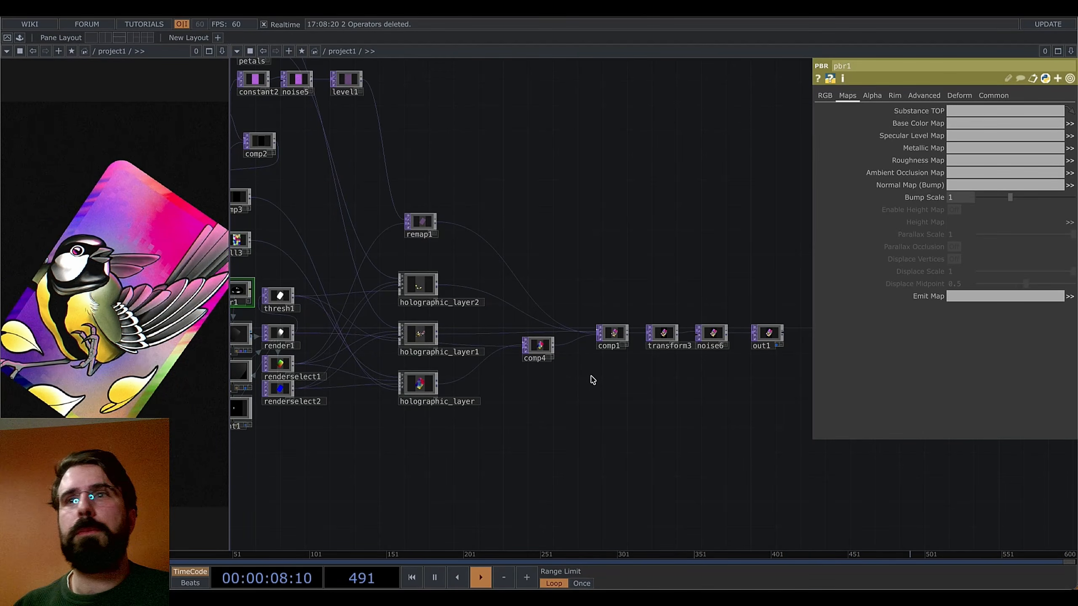
drag(595, 384, 663, 400)
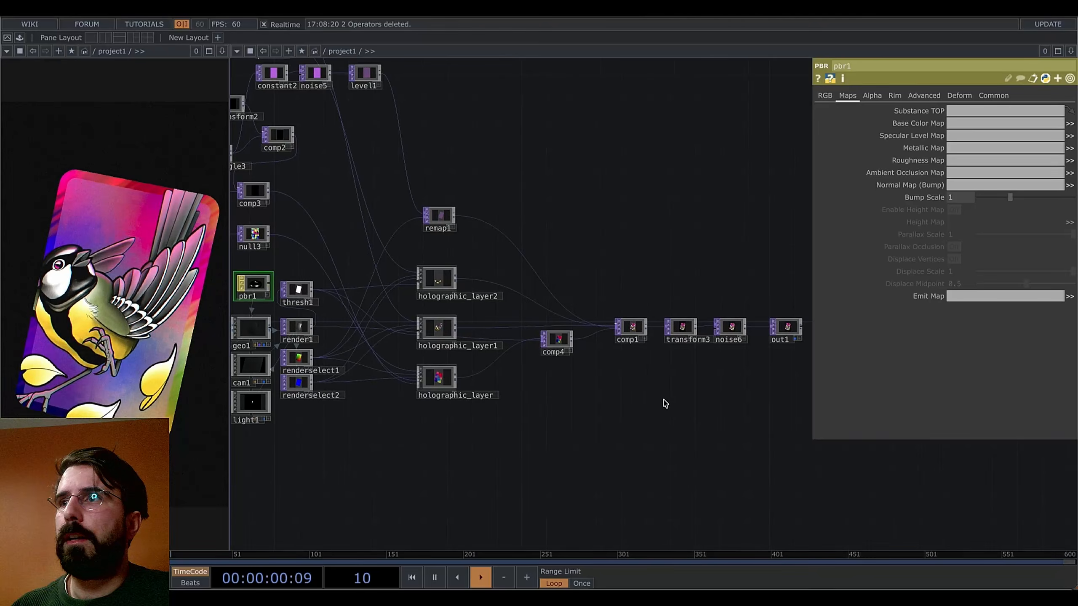